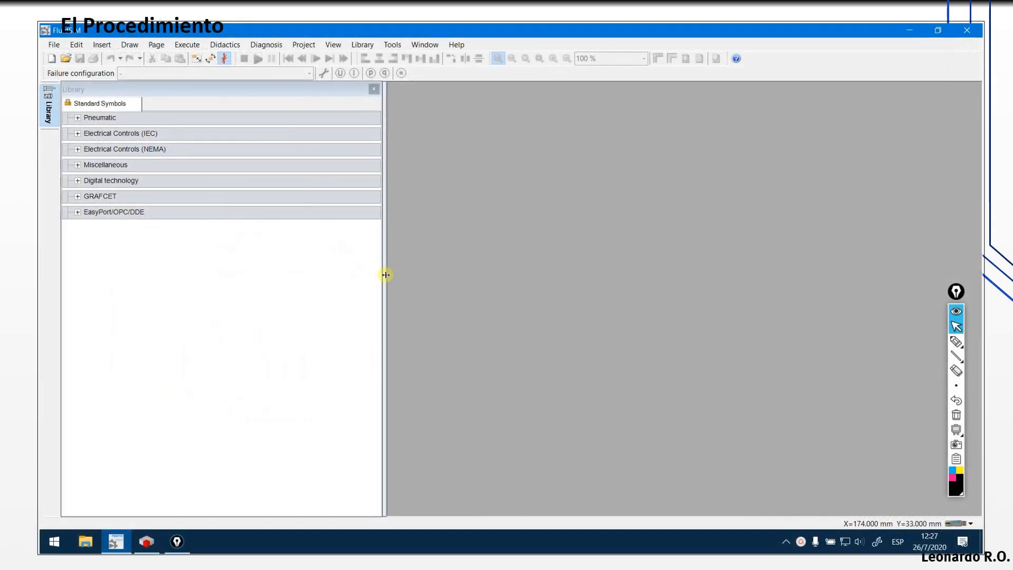
- Create a new blank circuit drawing and narrow the symbol library to leave more room for the sheet
left_click_drag(386, 276, 252, 294)
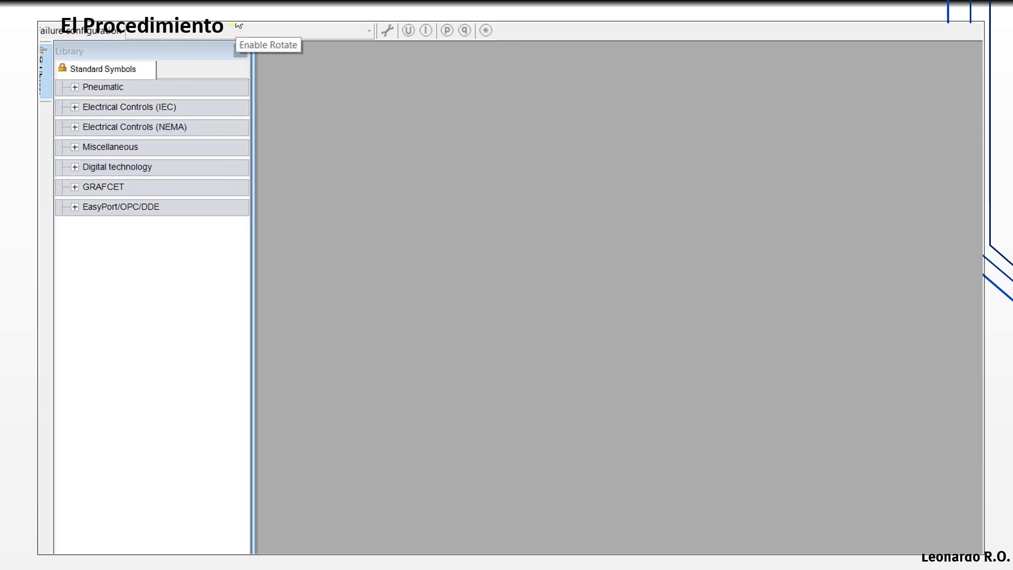
left_click(44, 17)
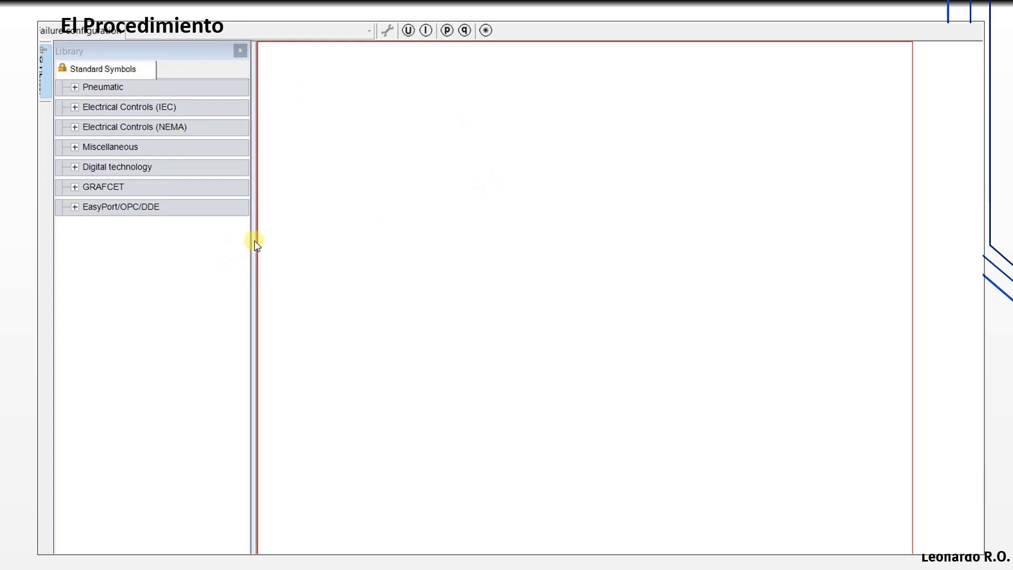
left_click_drag(255, 244, 235, 240)
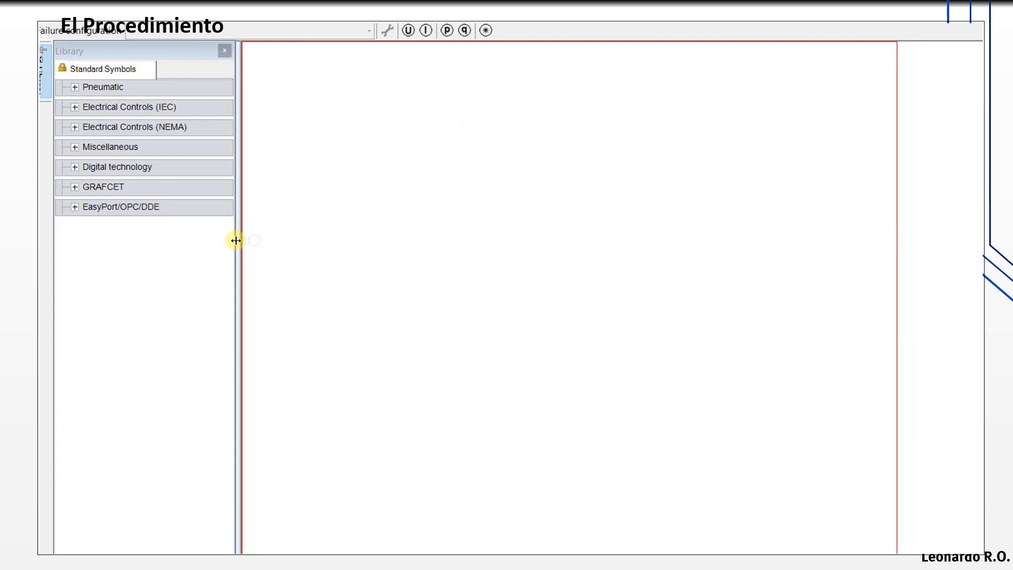
- Place a FluidSIM Output Port in the upper part of the sheet and a FluidSIM Input Port directly beneath it
left_click(75, 207)
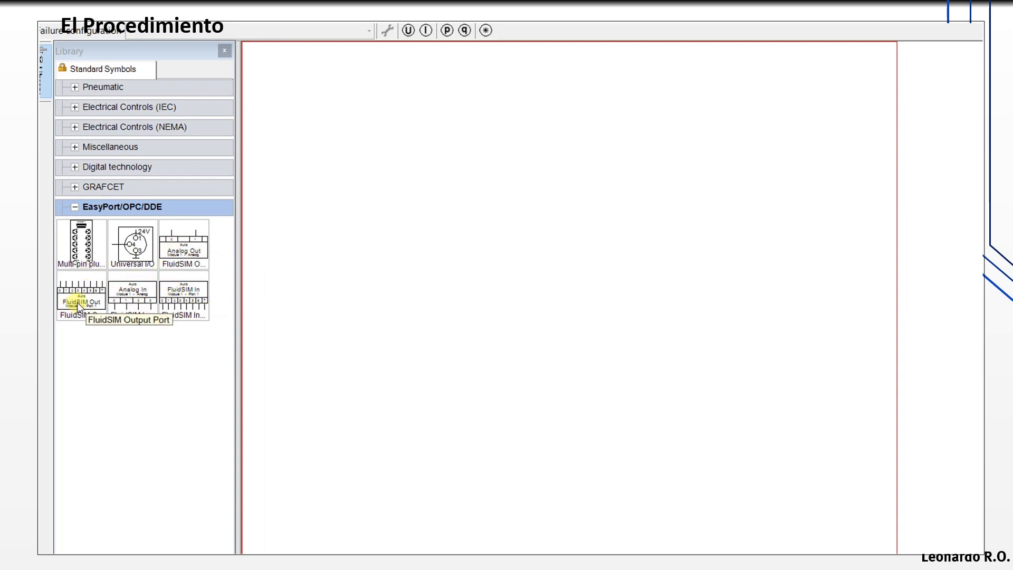
left_click_drag(77, 303, 356, 196)
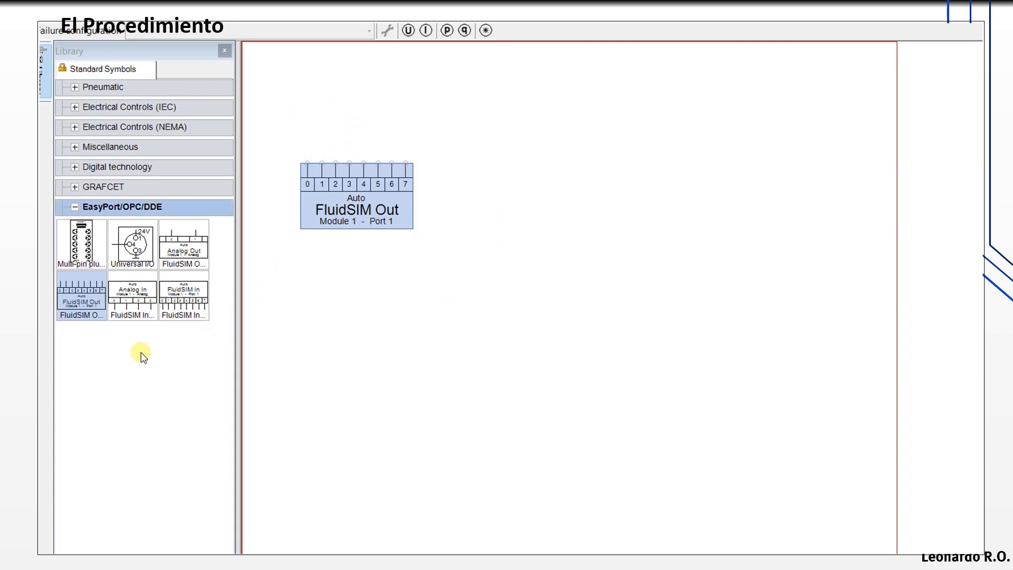
left_click(177, 293)
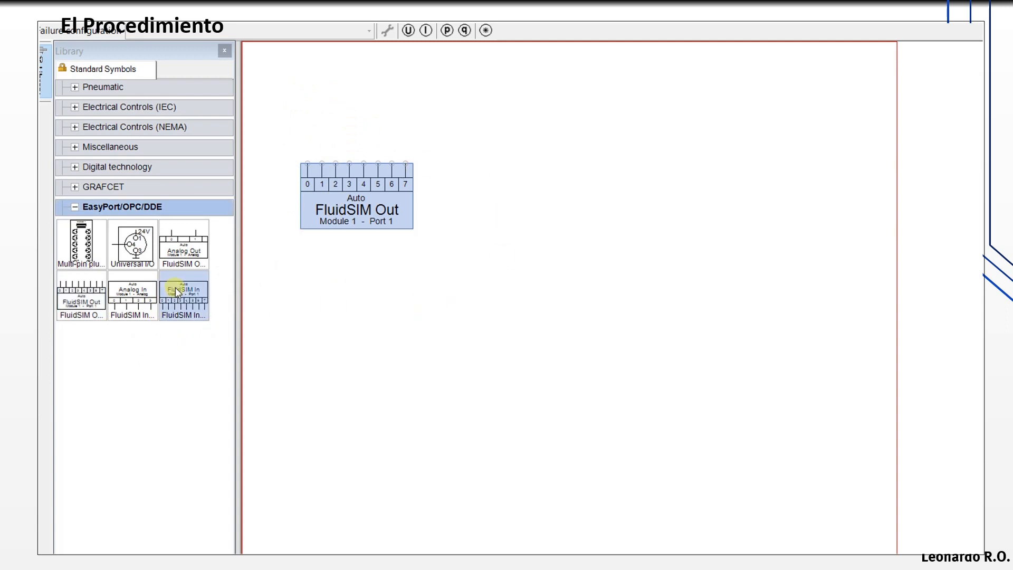
left_click_drag(185, 290, 365, 253)
left_click(442, 245)
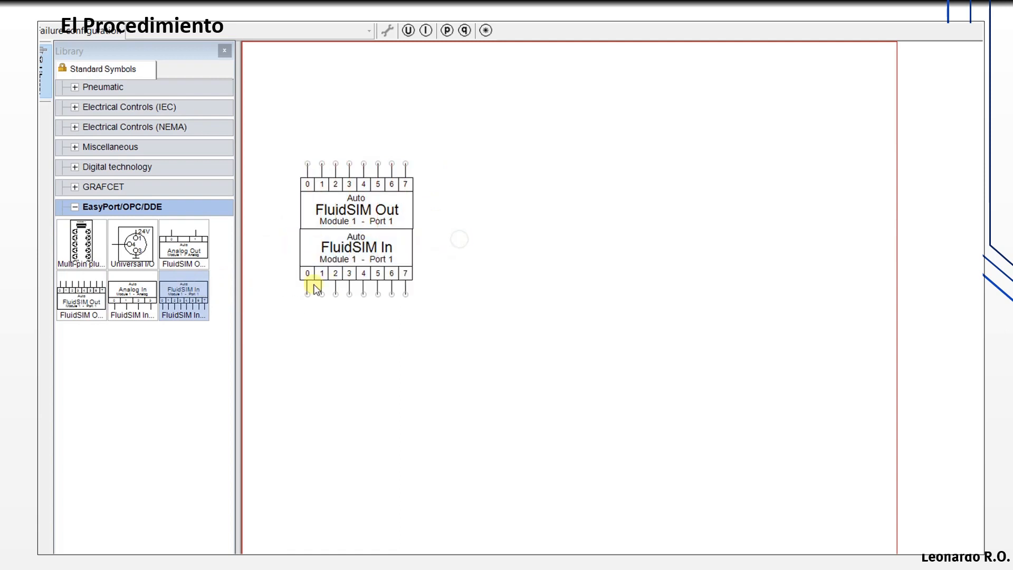
- Move the stacked digital output and input ports together slightly to the left
left_click_drag(295, 149, 541, 329)
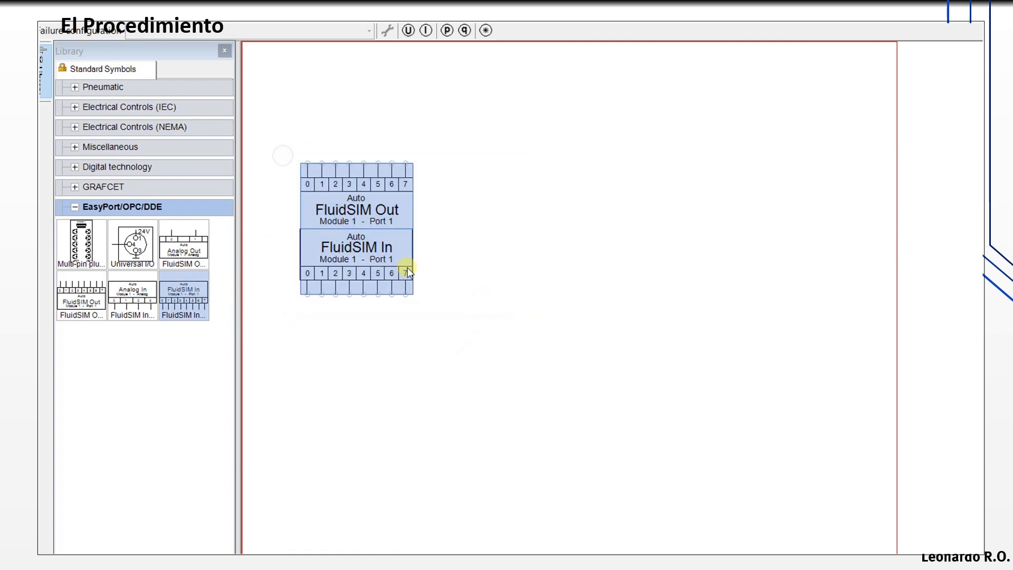
left_click_drag(377, 220, 353, 217)
left_click(398, 244)
left_click(355, 248)
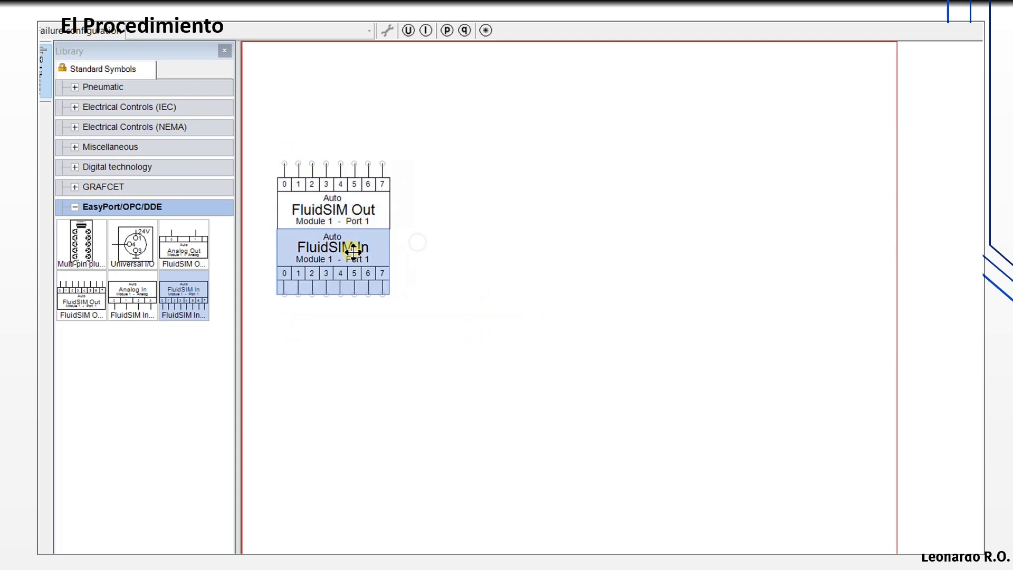
left_click(437, 249)
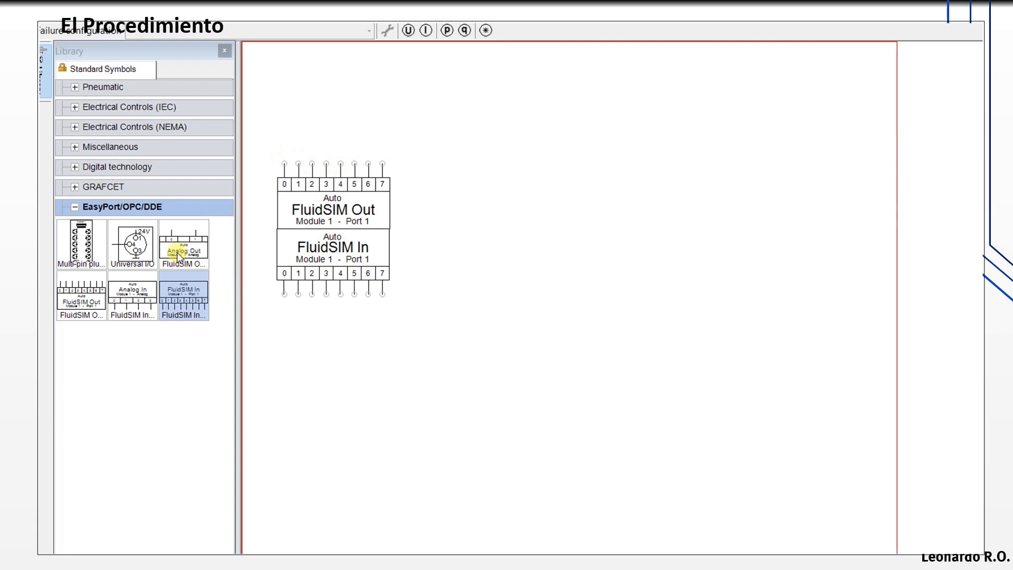
- Place an analog output port beside the digital pair and an analog input port directly beneath it
left_click_drag(180, 251, 475, 201)
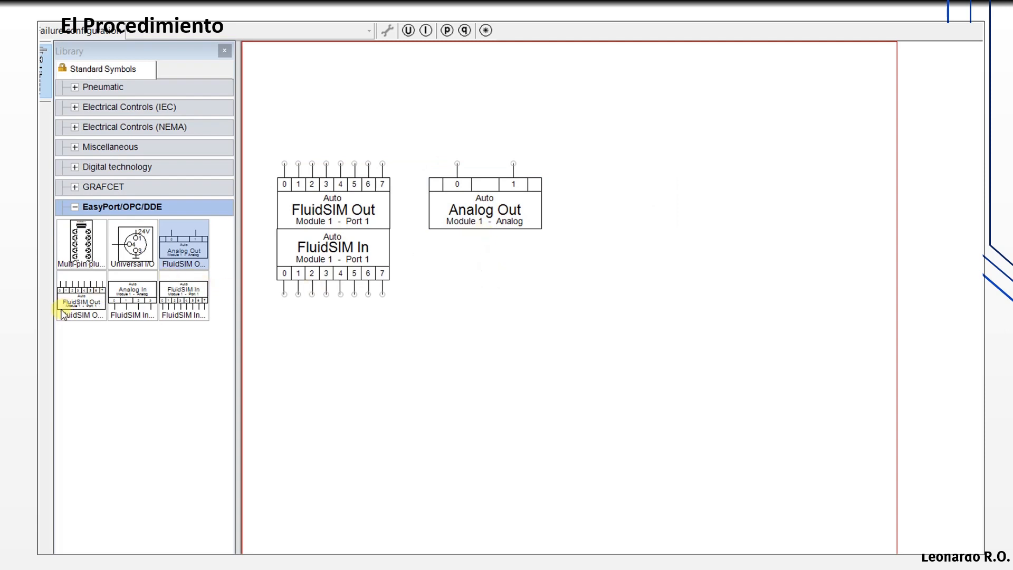
left_click_drag(134, 295, 497, 257)
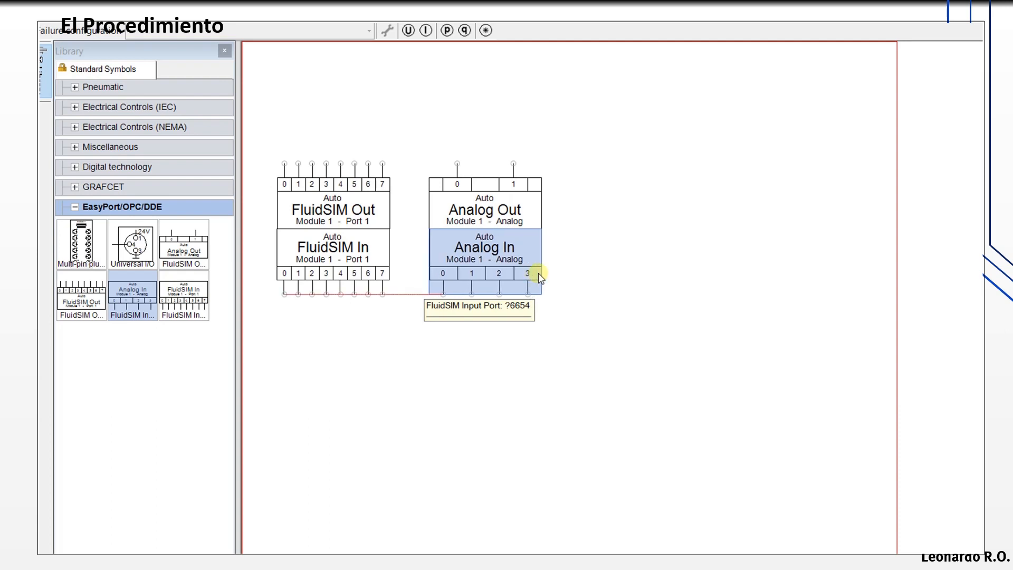
left_click(553, 237)
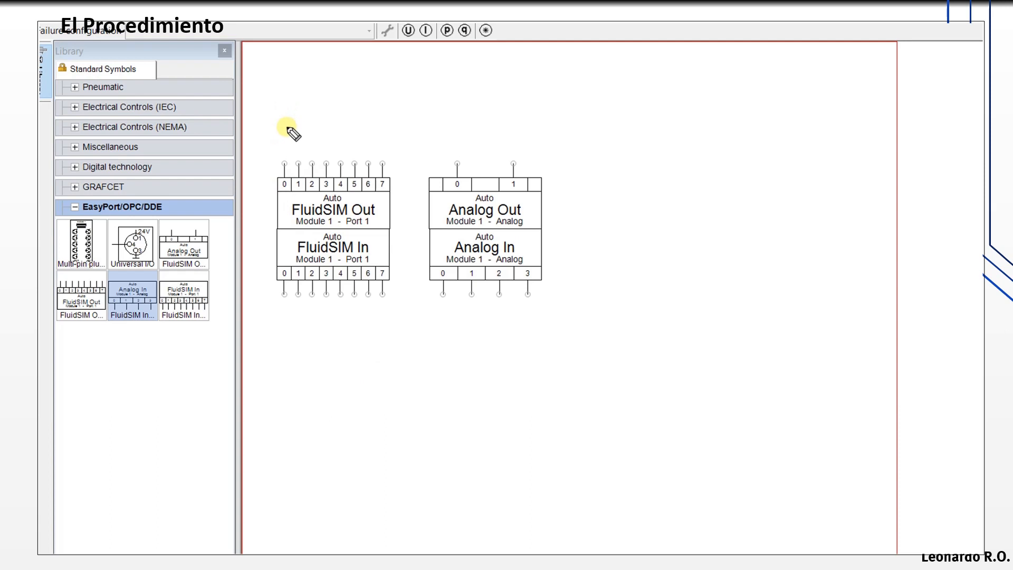
- Handwrite ON/OFF and arrows at both digital ports, and sample values from -2000 to 4501 with arrows at the analog ports
mouse_move(284, 138)
left_mouse_down()
mouse_move(289, 118)
mouse_move(364, 90)
left_mouse_up()
left_click_drag(323, 126, 335, 145)
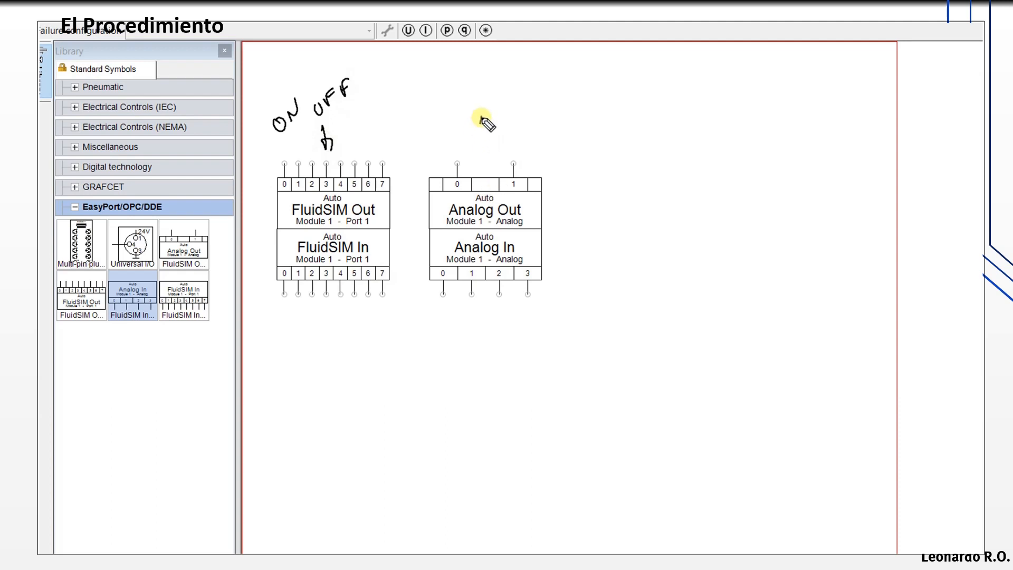
left_click_drag(482, 119, 490, 147)
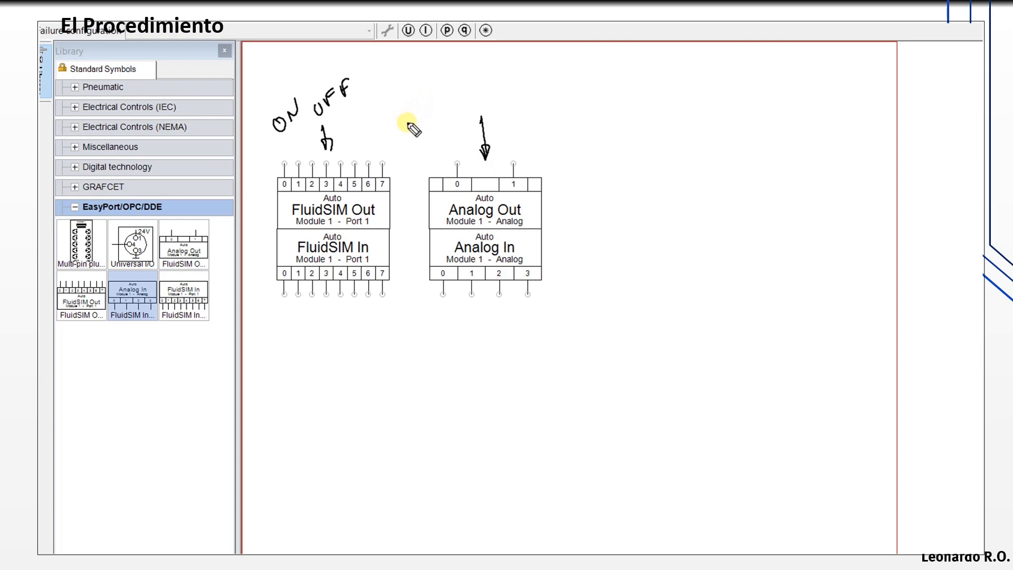
mouse_move(404, 124)
left_mouse_down()
mouse_move(452, 90)
mouse_move(446, 126)
mouse_move(452, 100)
mouse_move(480, 91)
mouse_move(525, 95)
mouse_move(533, 113)
mouse_move(518, 100)
mouse_move(558, 95)
mouse_move(536, 119)
mouse_move(543, 129)
mouse_move(549, 118)
mouse_move(572, 120)
left_mouse_up()
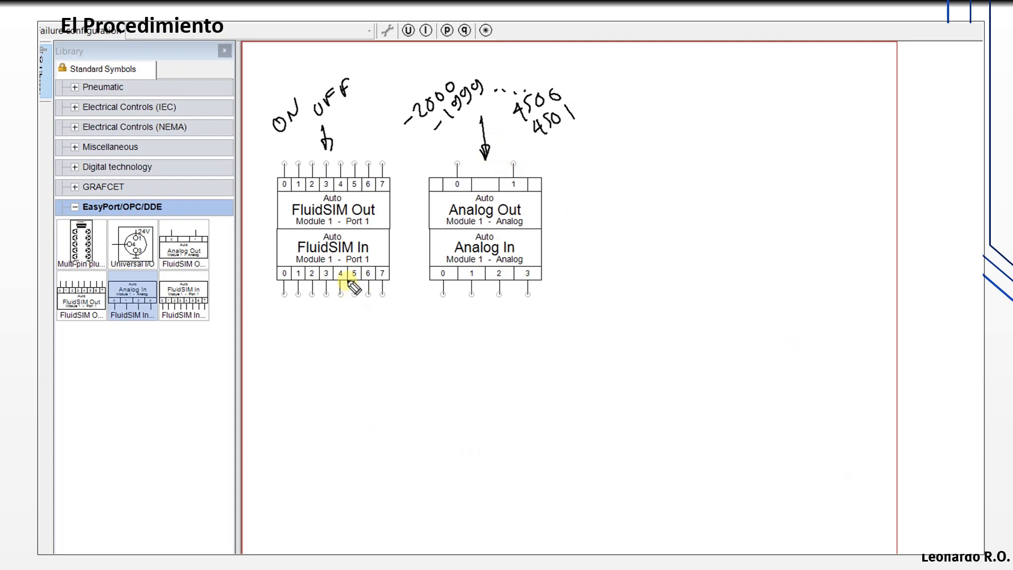
mouse_move(351, 306)
left_mouse_down()
mouse_move(343, 372)
mouse_move(315, 402)
mouse_move(312, 390)
mouse_move(345, 372)
left_mouse_up()
mouse_move(363, 405)
left_mouse_down()
mouse_move(351, 419)
mouse_move(383, 403)
mouse_move(393, 386)
left_mouse_up()
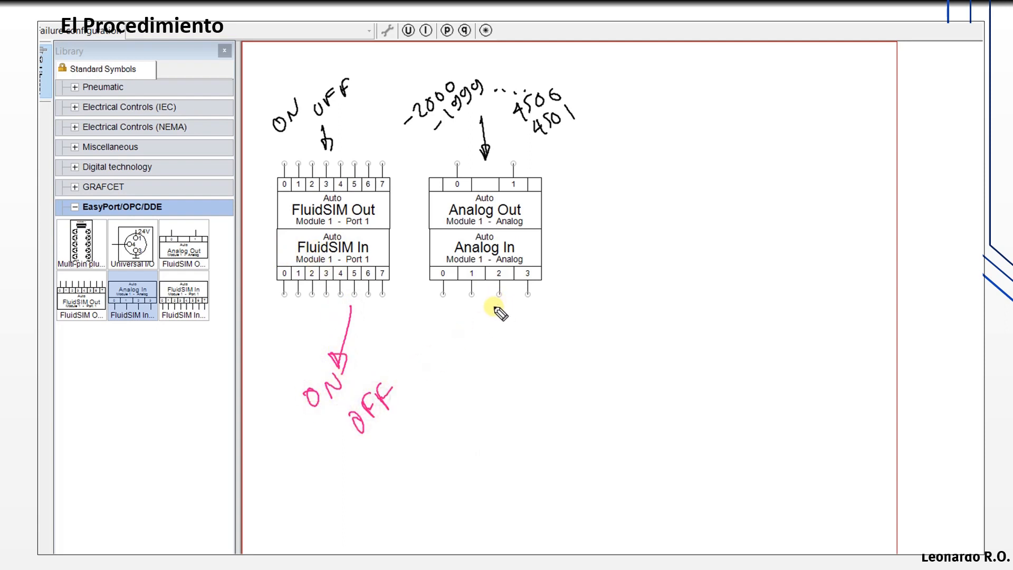
left_click_drag(483, 307, 509, 354)
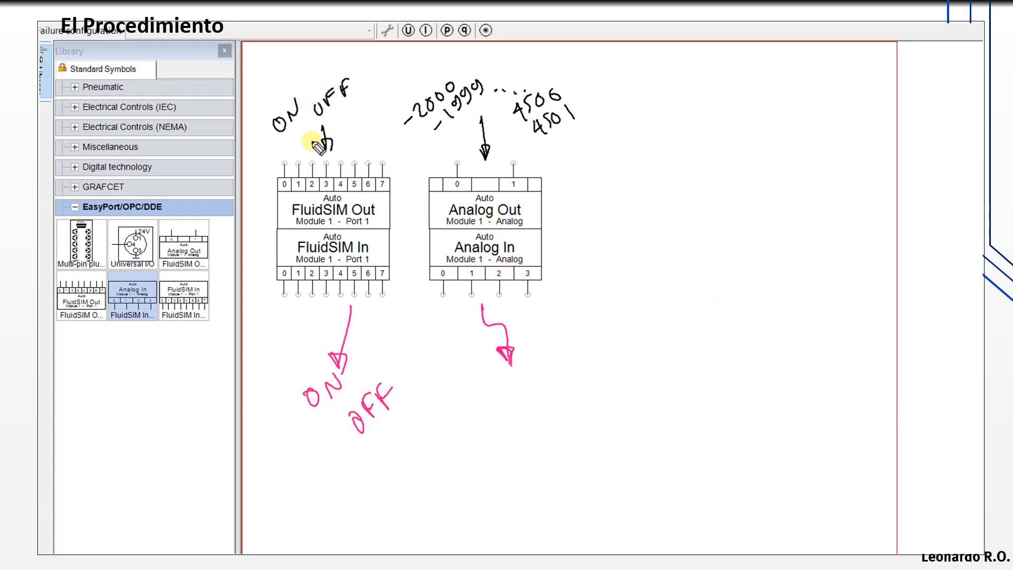
- Handwrite 24 V and 0 V beside the digital ON/OFF notes and underlined -10 to 10 V ranges at the analog ports
mouse_move(263, 71)
left_mouse_down()
mouse_move(272, 61)
mouse_move(275, 94)
mouse_move(305, 64)
mouse_move(347, 45)
mouse_move(354, 55)
mouse_move(373, 49)
left_mouse_up()
left_click_drag(323, 408, 287, 484)
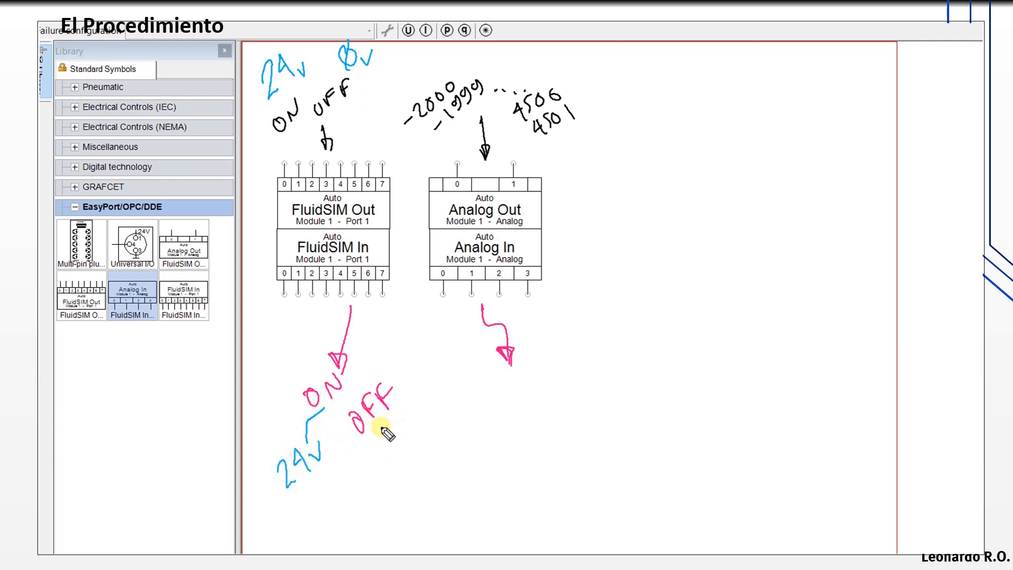
left_click_drag(380, 427, 408, 427)
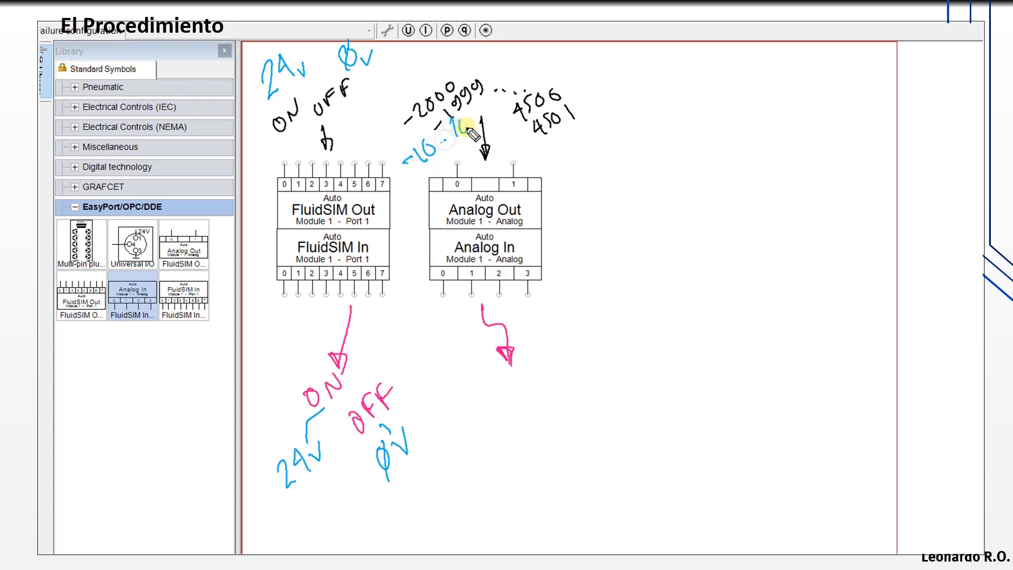
left_click_drag(426, 175, 477, 136)
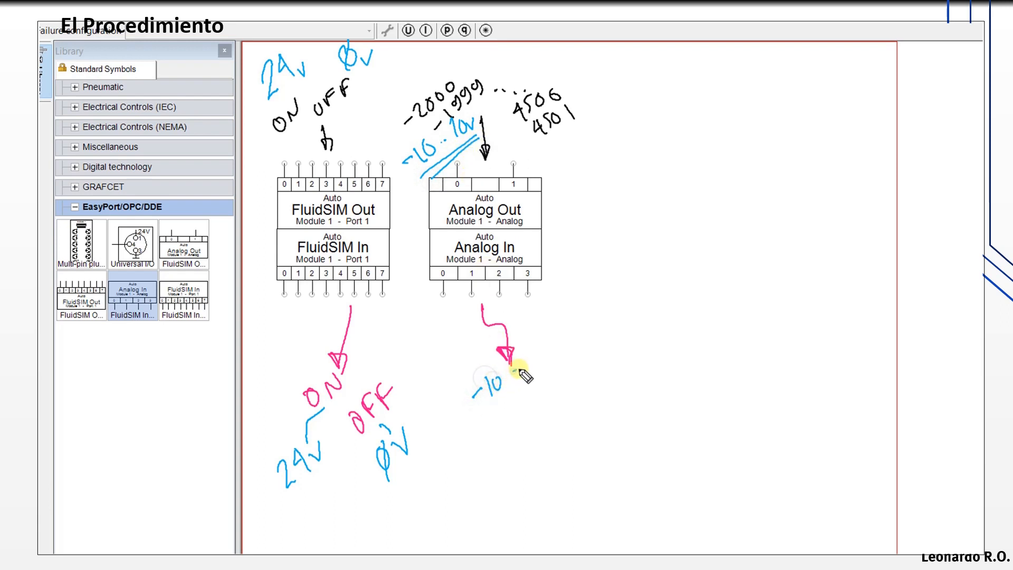
mouse_move(494, 419)
left_mouse_down()
mouse_move(560, 356)
mouse_move(525, 407)
mouse_move(561, 361)
left_mouse_up()
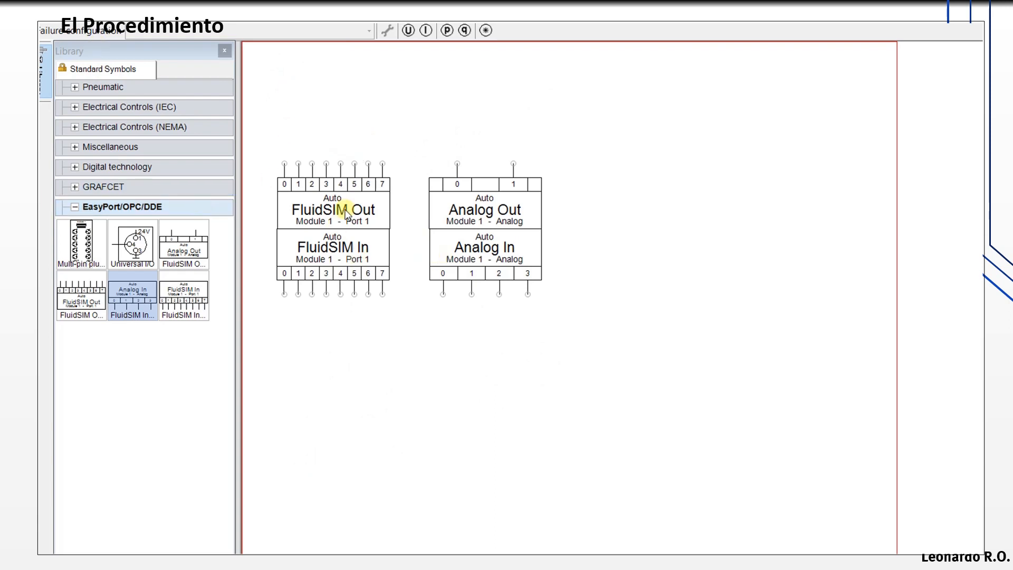
- Move the digital port pair and the analog port pair slightly down, keeping them aligned with each other
left_click_drag(278, 153, 415, 328)
left_click_drag(332, 219, 327, 251)
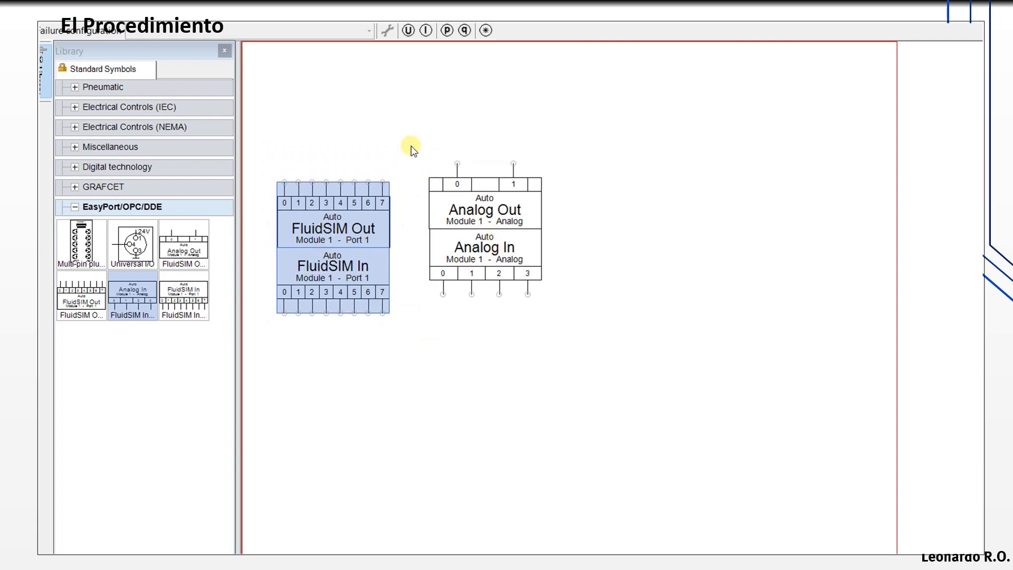
left_click_drag(413, 151, 616, 331)
mouse_move(466, 234)
left_mouse_down()
mouse_move(525, 287)
mouse_move(467, 251)
left_mouse_up()
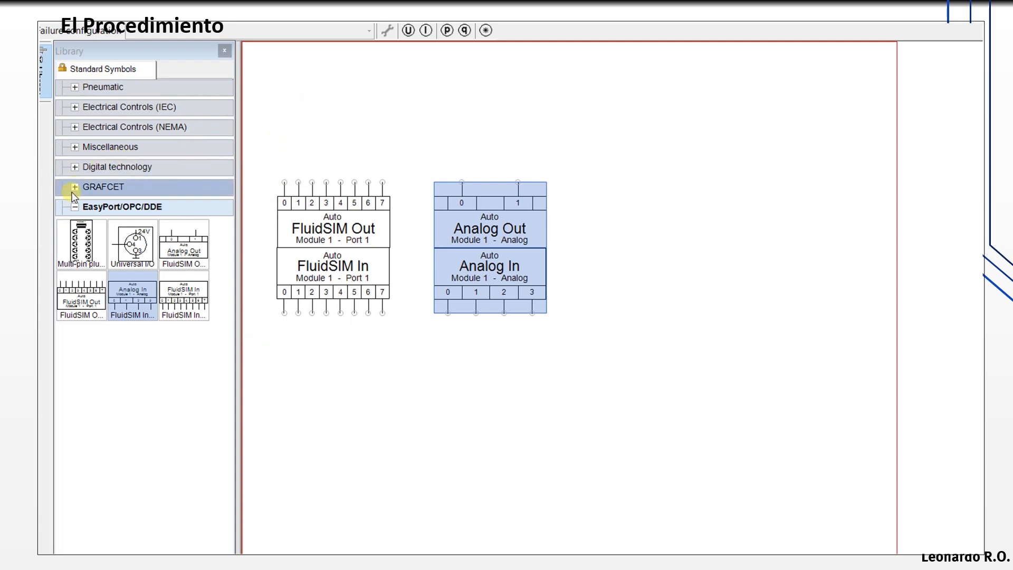
- Place a 24 V connection above and a 0 V connection below the ports, and shift the digital pair slightly right
left_click(75, 107)
left_click(87, 166)
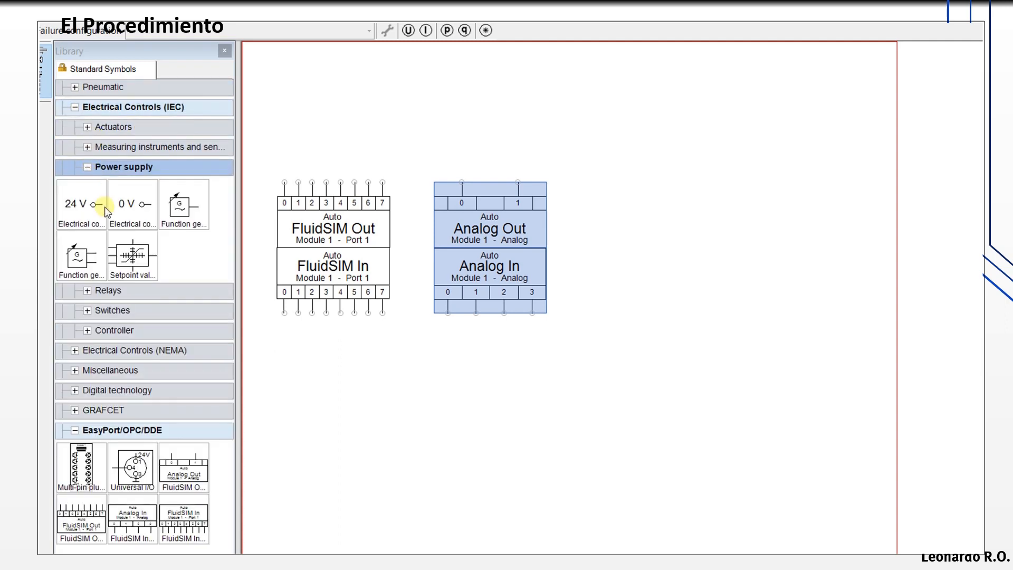
left_click_drag(99, 204, 269, 68)
left_click(356, 257)
left_click_drag(357, 258, 384, 257)
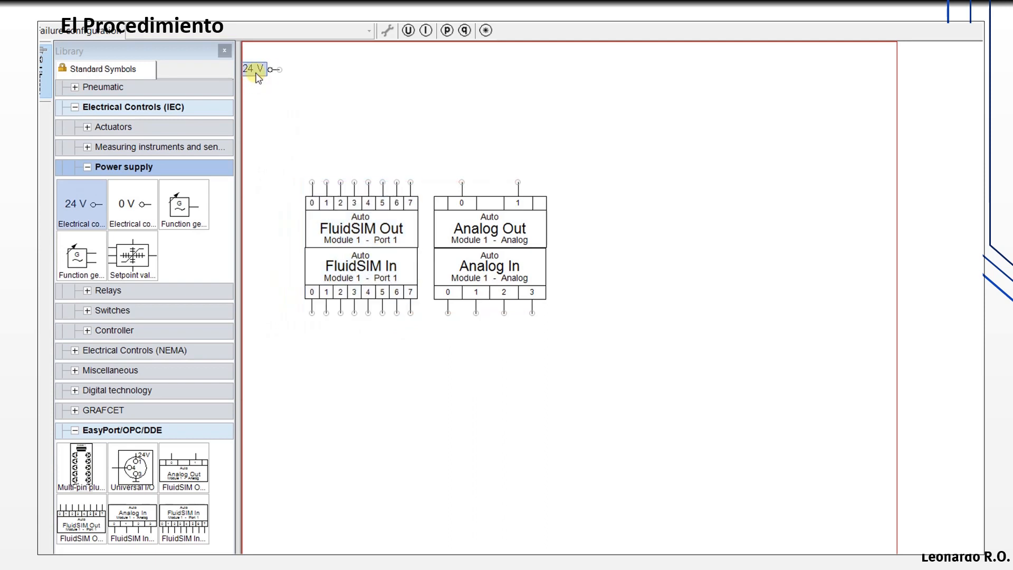
left_click_drag(254, 69, 259, 86)
left_click_drag(124, 205, 262, 425)
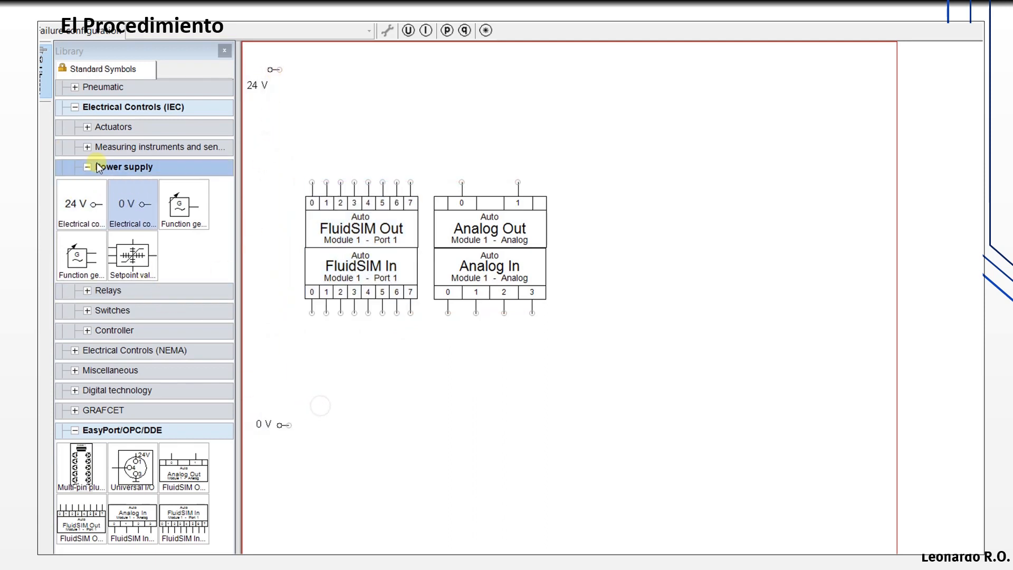
- Place a make detent switch above terminal 0 of the digital output port and wire it to the 24 V supply
left_click(87, 167)
left_click(75, 108)
left_click(75, 107)
left_click(88, 207)
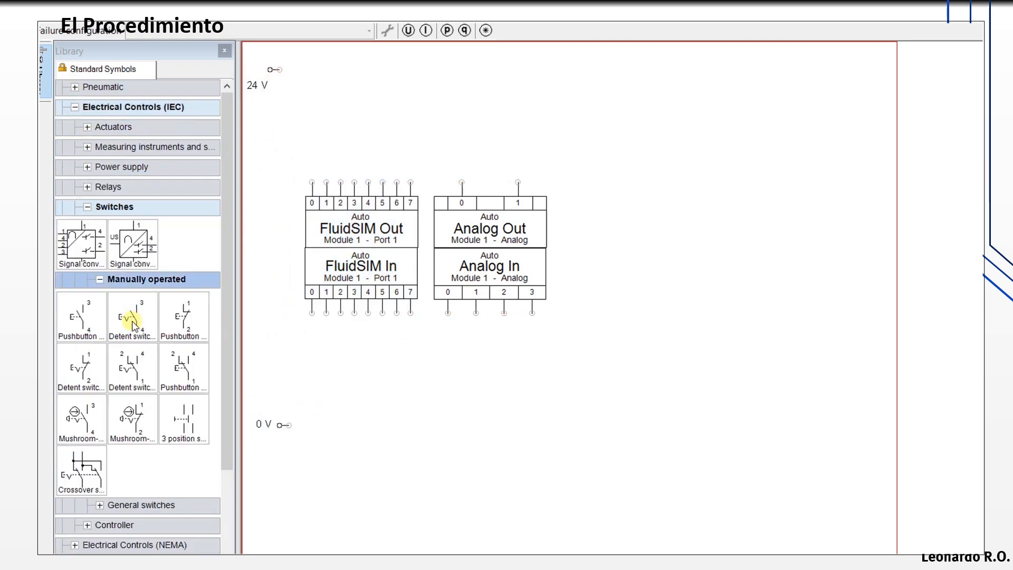
mouse_move(132, 317)
left_mouse_down()
mouse_move(306, 98)
mouse_move(310, 86)
mouse_move(279, 69)
left_mouse_up()
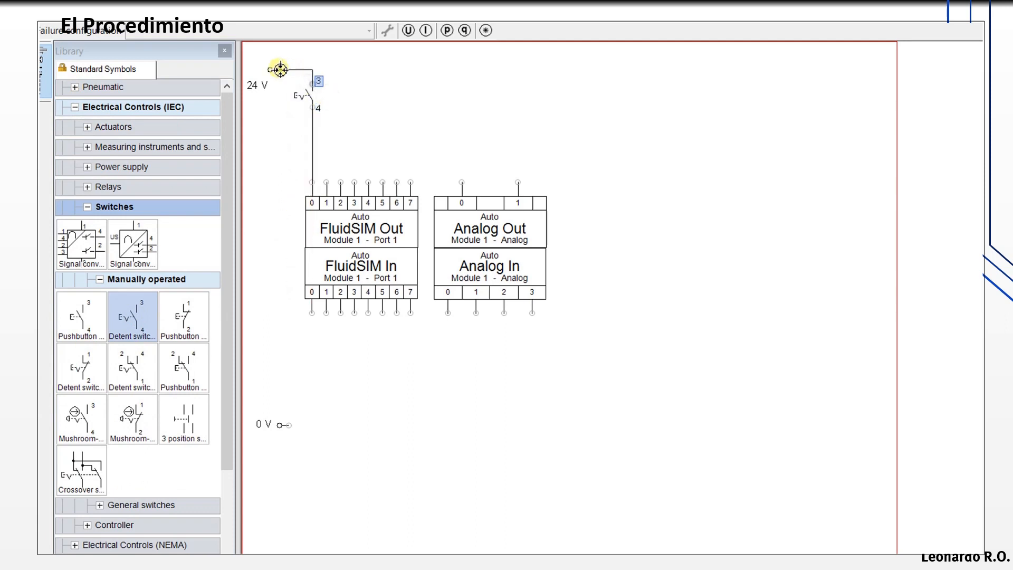
- Copy the detent switch to form a horizontal row of four switches above the ports
left_click(375, 103)
left_click(307, 93)
key("ctrl+c")
left_click(347, 100)
key("ctrl+v")
left_click_drag(386, 129, 291, 83)
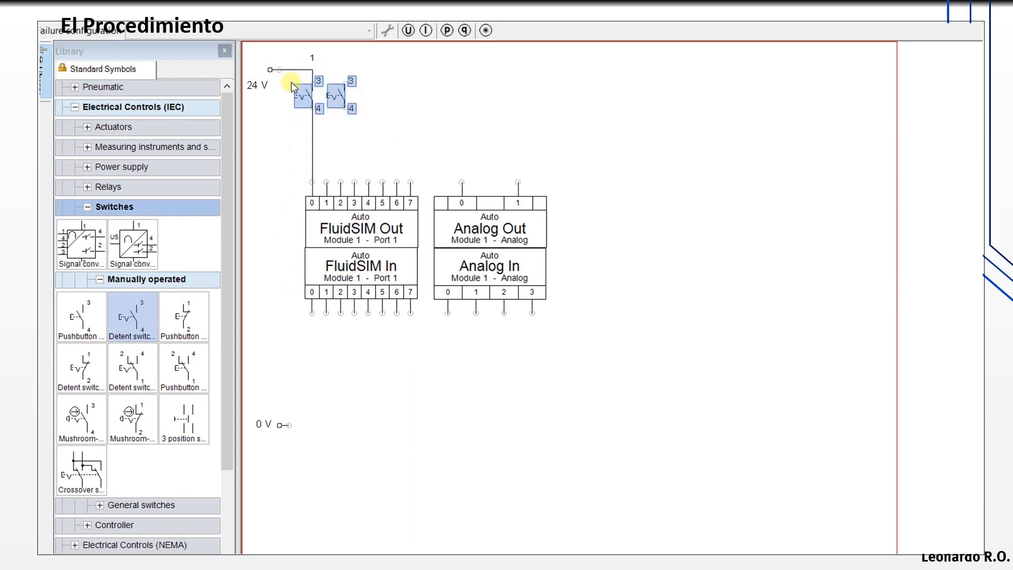
key("ctrl+c")
key("ctrl+v")
left_click(367, 74)
left_click(413, 138)
- Copy the group of four detent switches alongside itself to extend the row to eight
left_click_drag(454, 135, 295, 75)
key("ctrl+c")
key("ctrl+v")
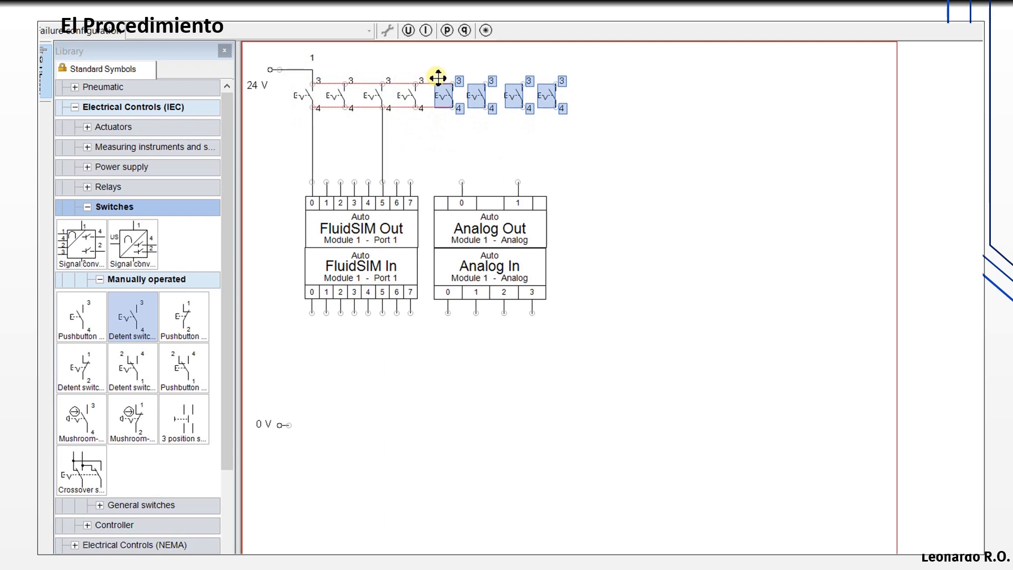
left_click(432, 77)
left_click(441, 138)
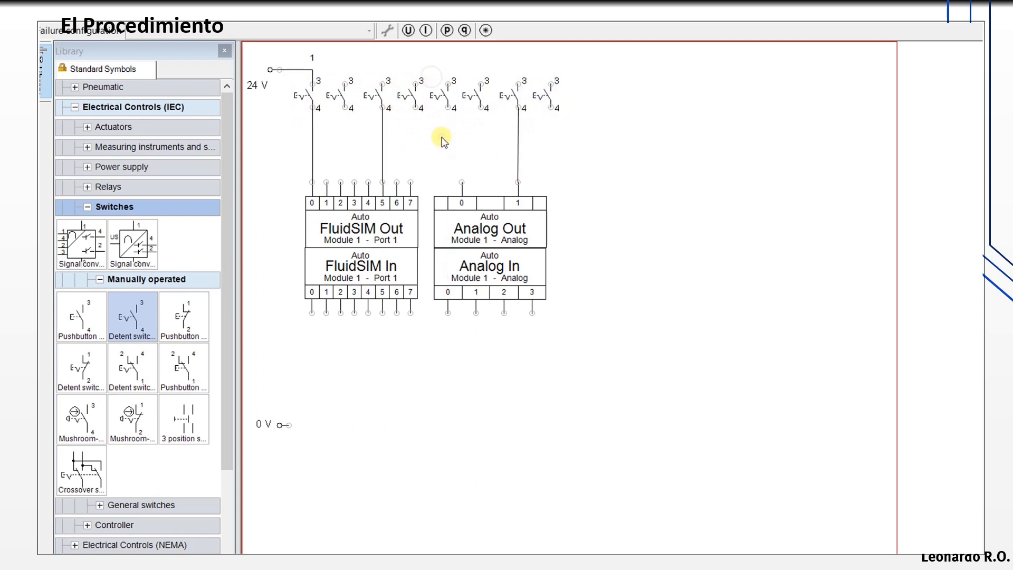
- Delete the unwanted wires from the third and seventh switches and move the analog port pair well to the right
left_click(520, 150)
key("Delete")
left_click_drag(585, 336, 441, 168)
left_click_drag(487, 233, 711, 234)
- Wire the second, third and fourth switches to digital output terminals 1, 2 and 3 with staggered, non-overlapping lines
left_click_drag(345, 108, 326, 182)
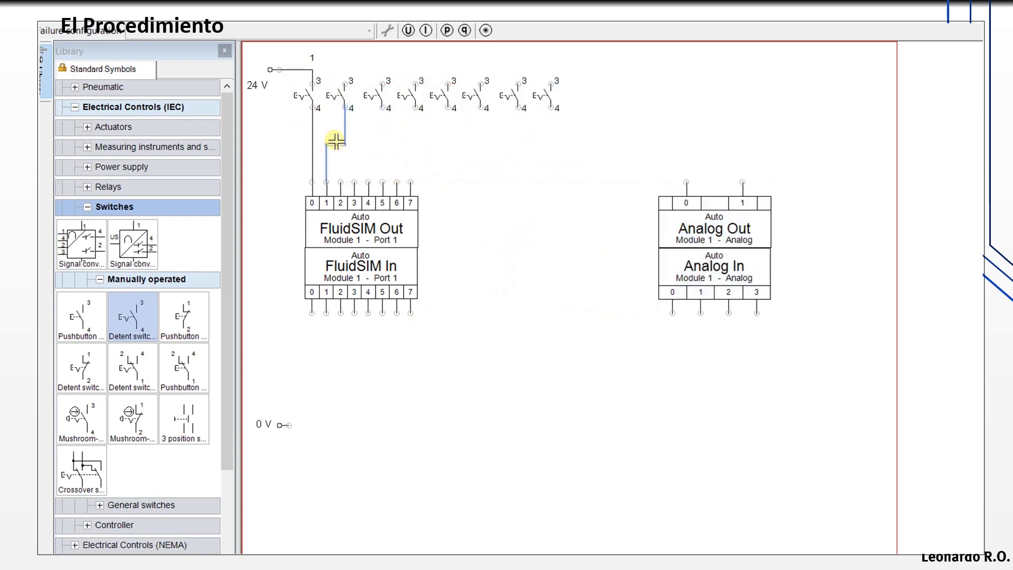
left_click_drag(336, 142, 341, 182)
left_click_drag(349, 142, 357, 132)
left_click(422, 137)
left_click_drag(417, 108, 355, 182)
- Wire the fifth through eighth switches to digital output terminals 4 to 7, staggering the lines so they do not overlap
left_click_drag(449, 108, 430, 154)
left_click(481, 157)
left_click_drag(481, 107, 418, 165)
left_click_drag(519, 107, 397, 182)
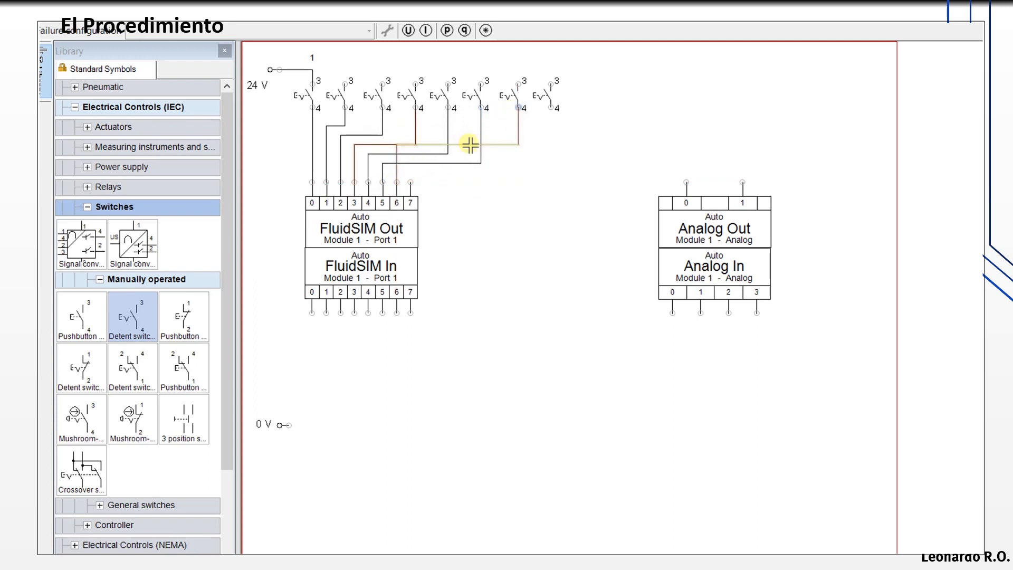
left_click_drag(469, 145, 470, 173)
left_click_drag(551, 108, 411, 182)
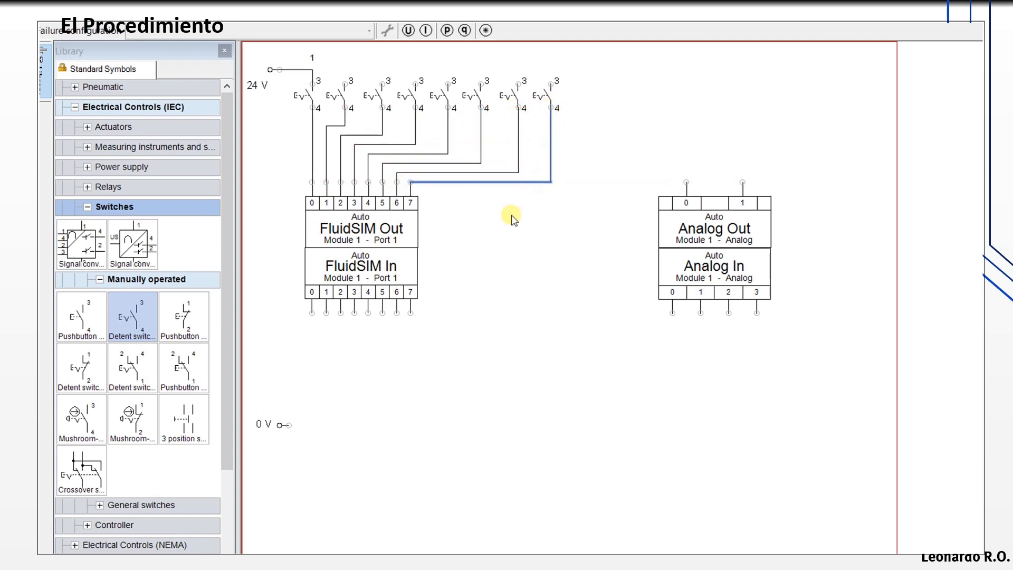
- Wire the upper terminals of the second through eighth switches to the 24 V supply line
left_click_drag(346, 83, 313, 70)
left_click_drag(383, 83, 346, 70)
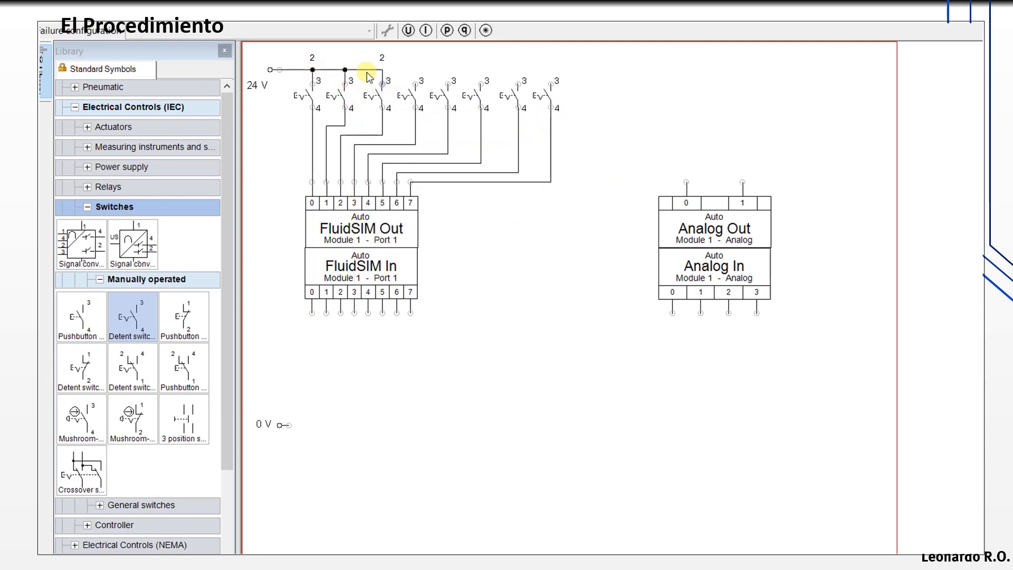
left_click_drag(416, 83, 382, 69)
mouse_move(452, 83)
left_mouse_down()
mouse_move(415, 68)
mouse_move(448, 70)
left_mouse_up()
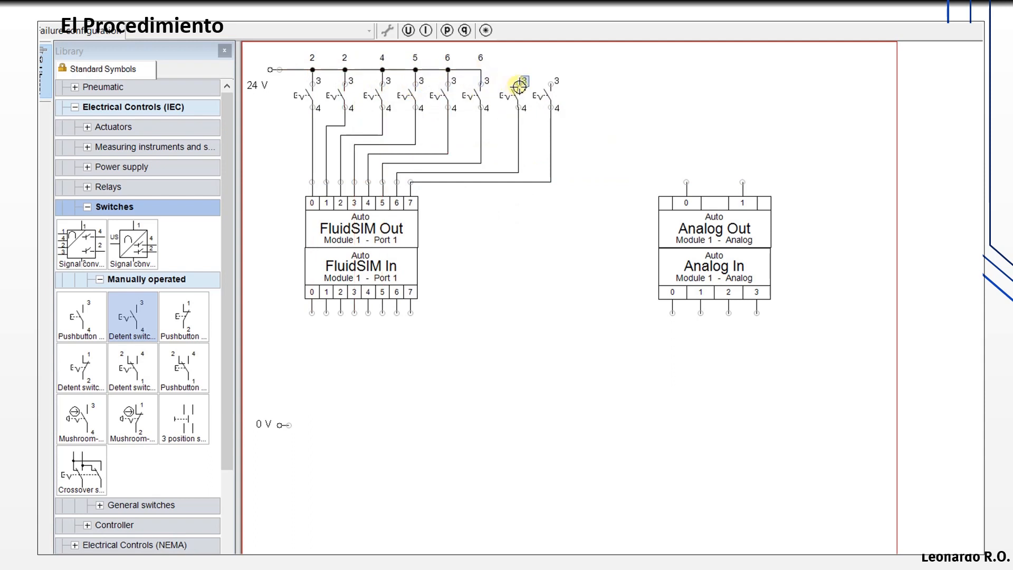
left_click_drag(518, 82, 478, 68)
left_click_drag(548, 80, 518, 69)
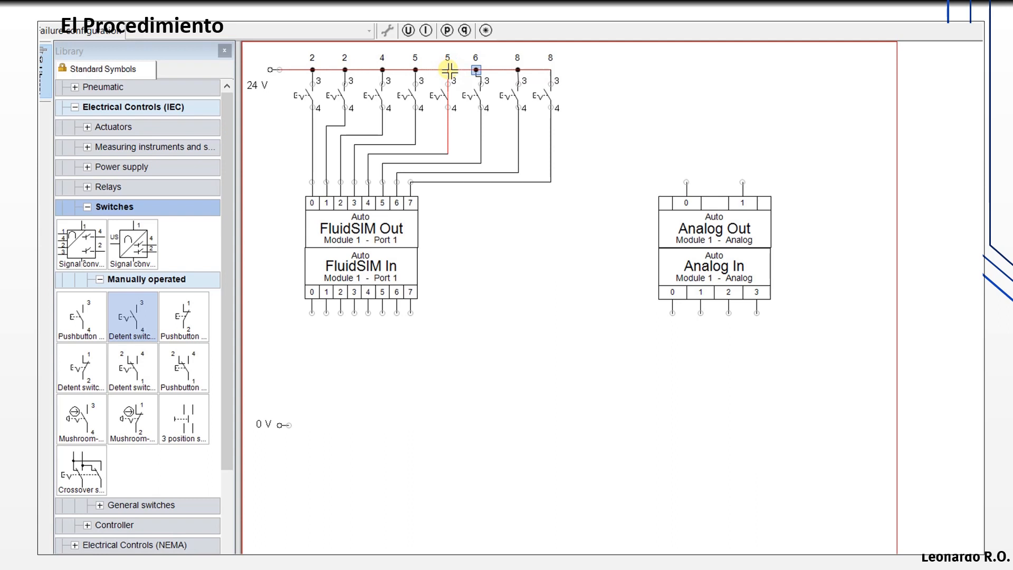
- Redo the misaligned 24 V connections of the fifth through eighth switches and hide the current path numbering
mouse_move(450, 70)
left_mouse_down()
mouse_move(480, 68)
mouse_move(448, 69)
left_mouse_up()
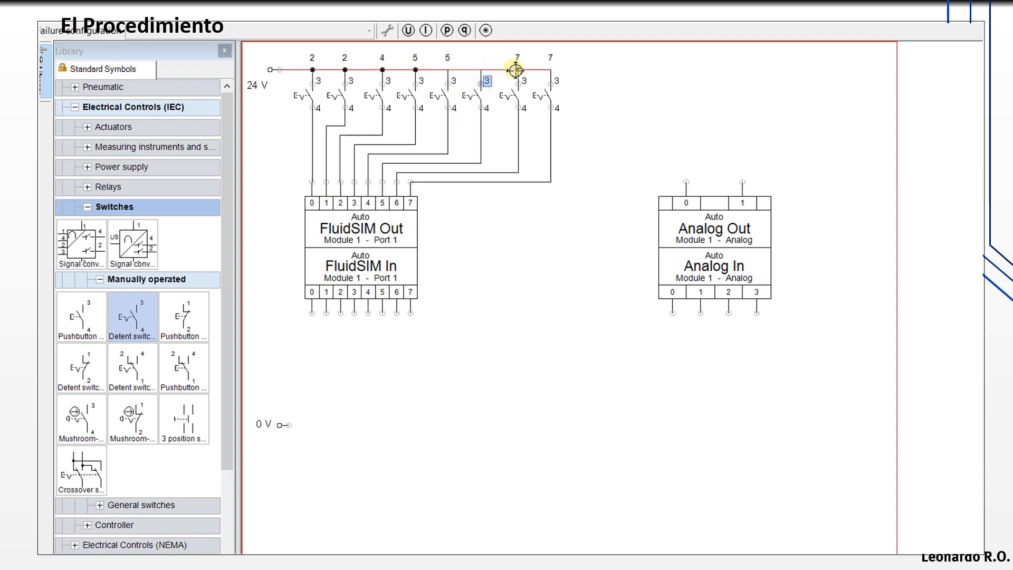
mouse_move(516, 70)
left_mouse_down()
mouse_move(481, 82)
mouse_move(482, 69)
mouse_move(447, 69)
mouse_move(514, 64)
mouse_move(481, 70)
left_mouse_up()
left_click(495, 69)
key("Delete")
left_click_drag(551, 82, 518, 70)
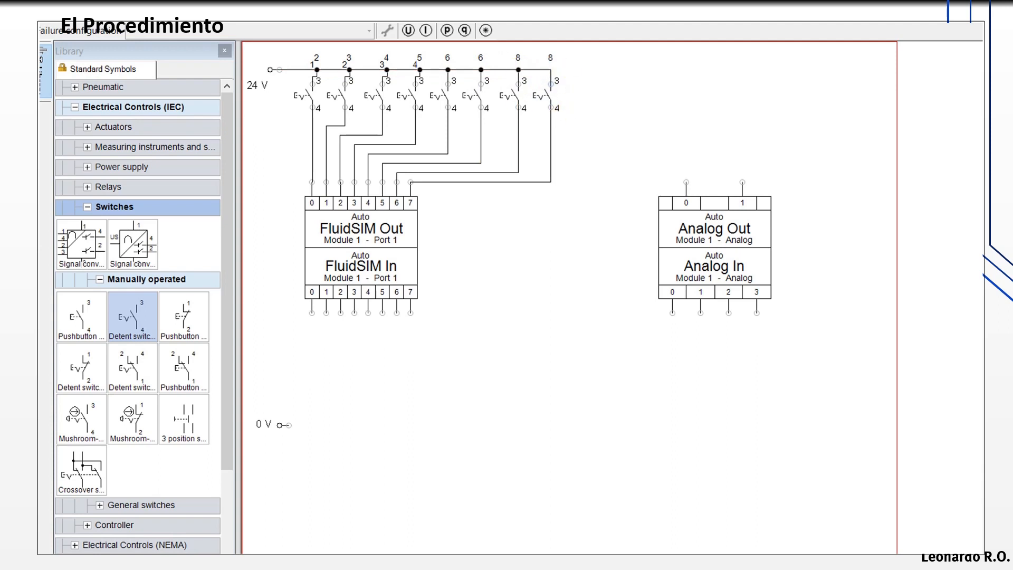
left_click(408, 12)
left_click(470, 374)
- Shift the second through eighth switches slightly left as a group, keeping the row level with the first switch
left_click(346, 70)
left_click(345, 97)
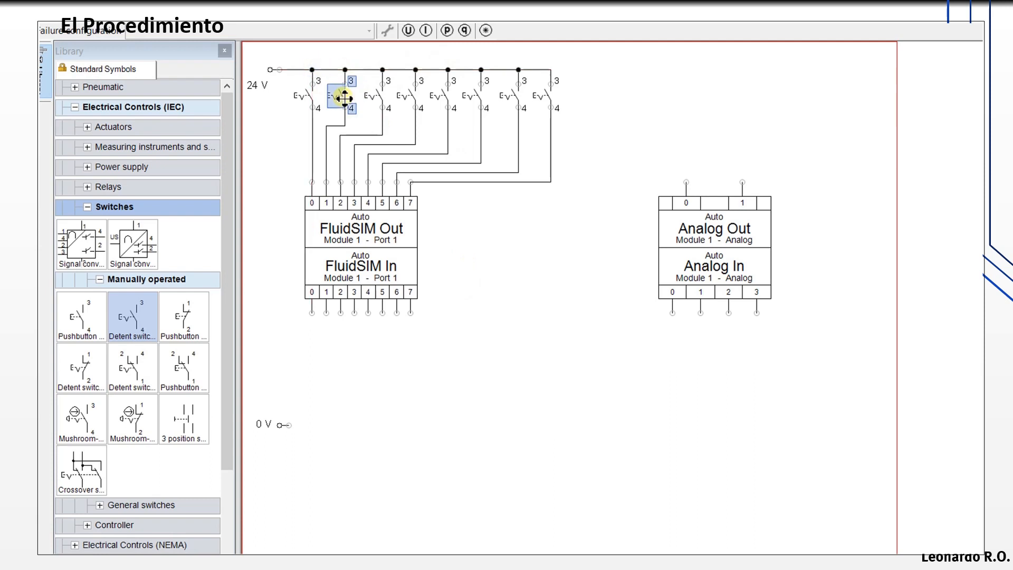
key("Left")
key("ctrl+z")
left_click_drag(332, 55, 575, 125)
key("Down")
key("Left")
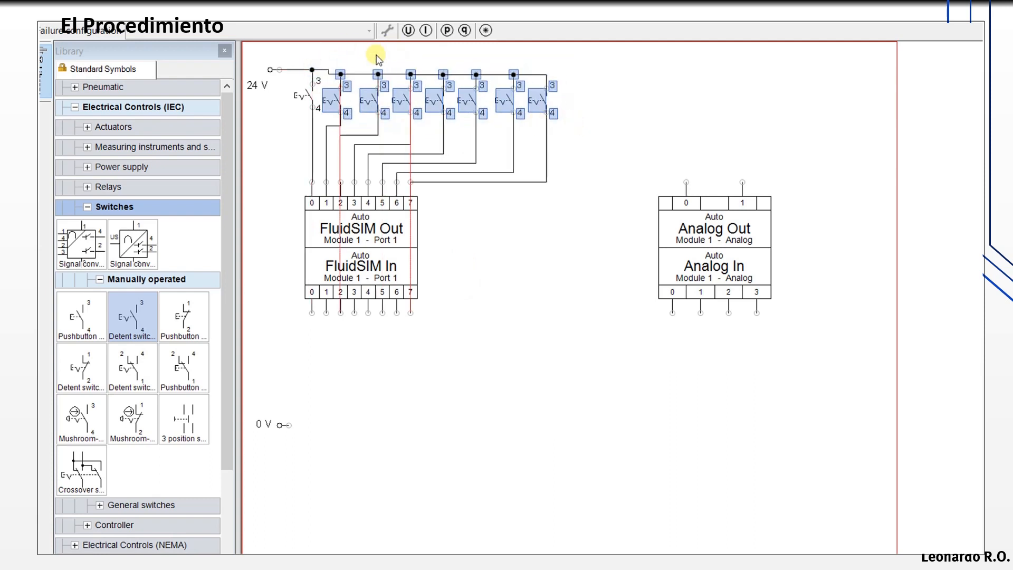
key("Up")
- Close the gaps before the third, fourth and fifth switches by shifting the remaining switches left
left_click_drag(363, 58, 549, 121)
key("Left")
key("Left")
left_click_drag(390, 51, 558, 129)
key("Left")
left_click_drag(421, 54, 557, 138)
key("Left")
- Shift the sixth, seventh and eighth switches left to match the even spacing of the row
left_click_drag(445, 50, 582, 143)
key("Left")
key("Left")
key("Left")
left_click_drag(503, 59, 569, 133)
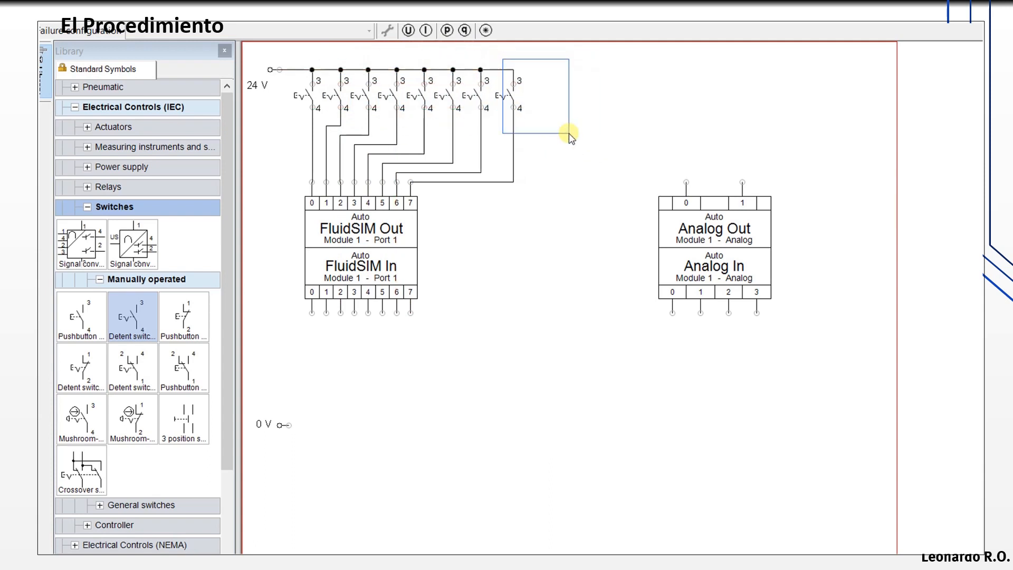
key("Left")
left_click(567, 148)
- Place a lamp below the digital input port and copy it into a row of eight lamps
left_click(91, 210)
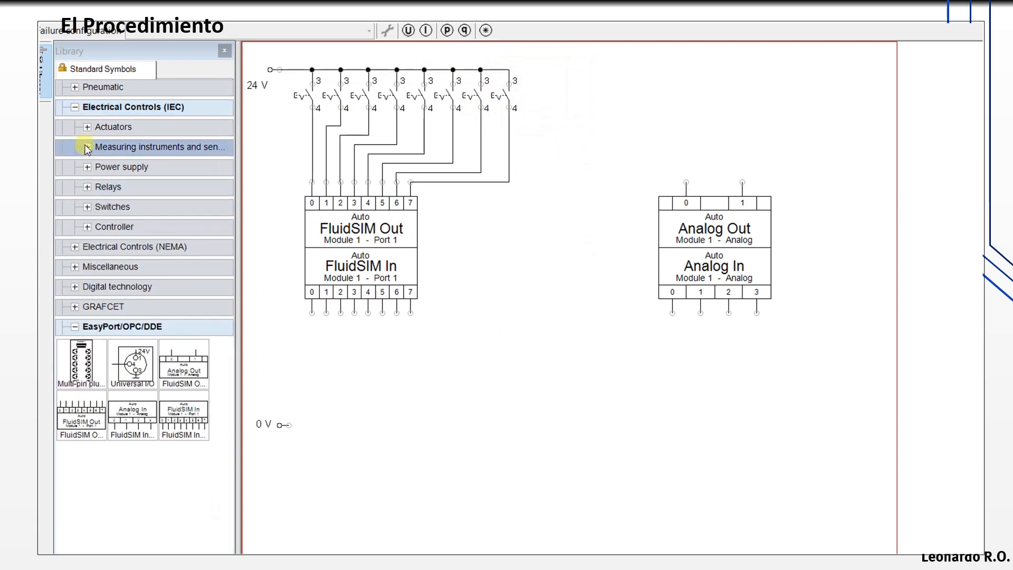
left_click(105, 146)
scroll(185, 227, "down", 3)
left_click_drag(183, 217, 359, 350)
left_click_drag(412, 383, 288, 342)
left_click_drag(418, 394, 394, 342)
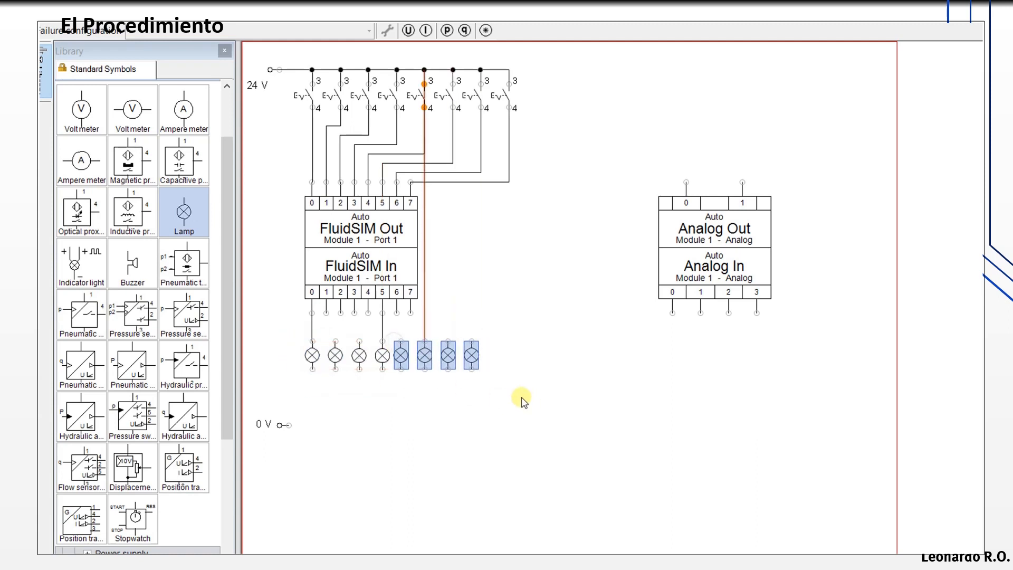
- Delete the unwanted automatic lamp wires and connect the second, third and fourth lamps to digital input terminals 1, 2 and 3
left_click(425, 324)
key("Delete")
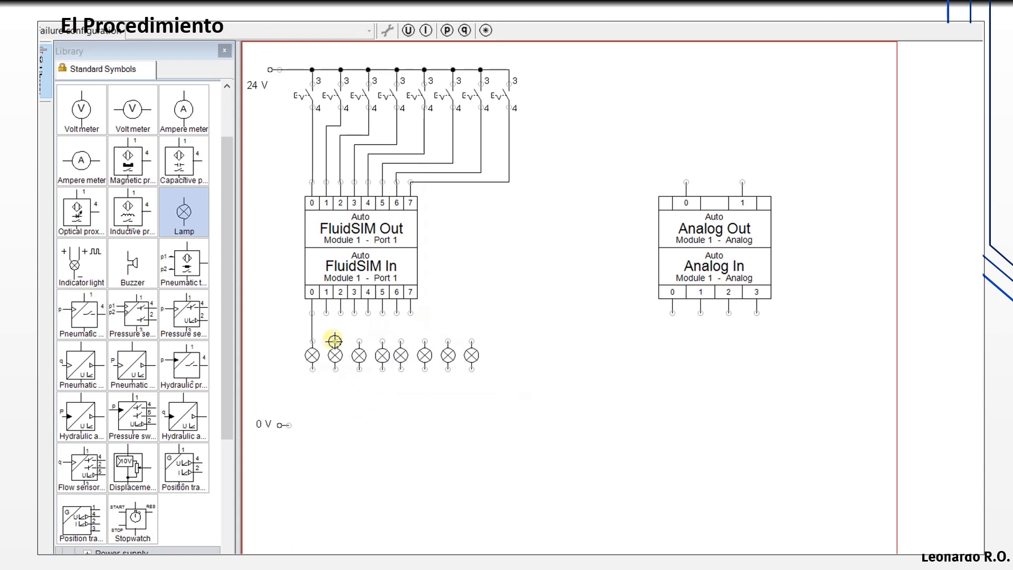
left_click_drag(335, 339, 340, 313)
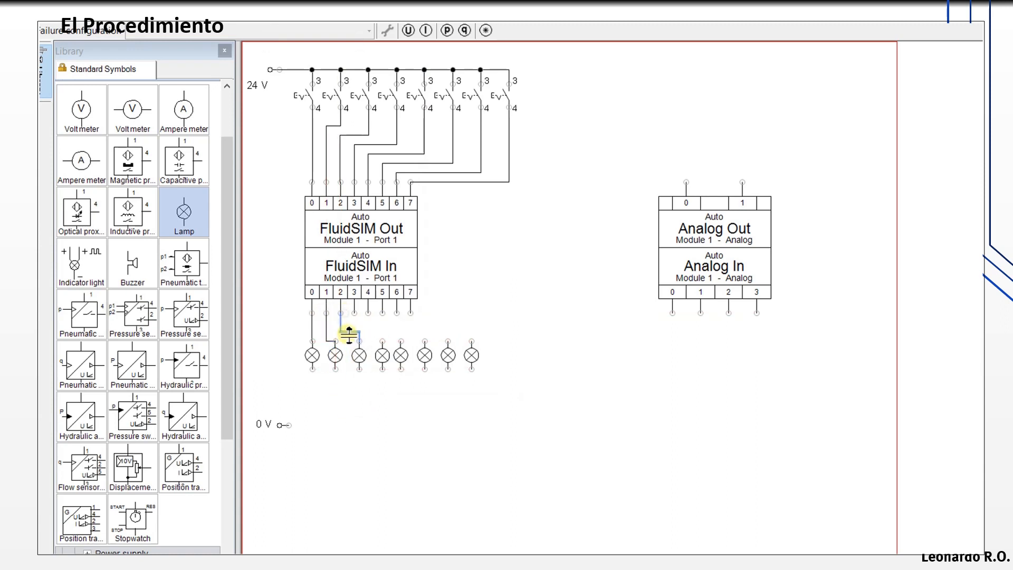
left_click_drag(382, 342, 354, 314)
- Move the lamp row down and wire the fifth and sixth lamps to digital input terminals 4 and 5
left_click_drag(285, 321, 502, 387)
left_click_drag(387, 346, 389, 363)
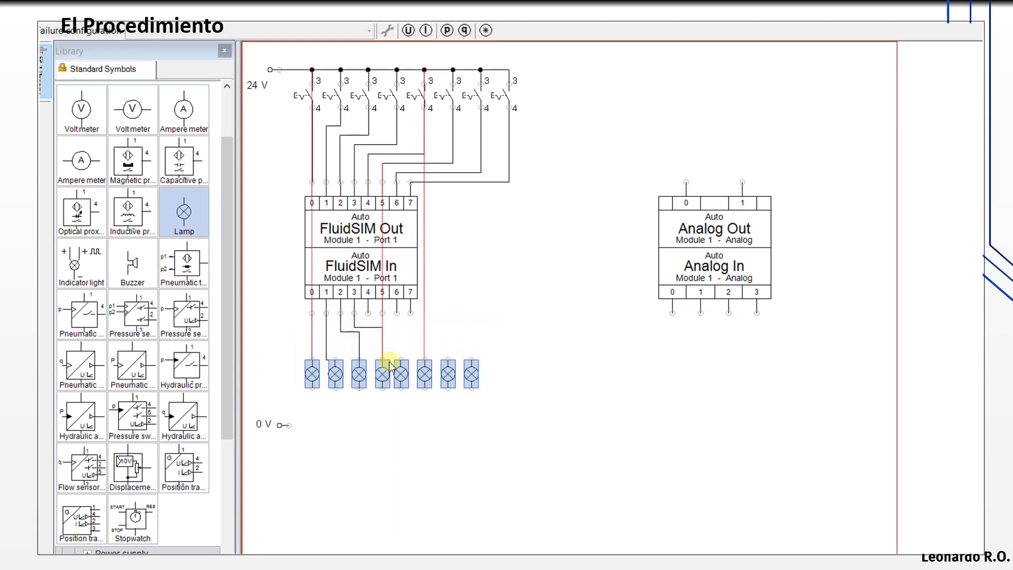
mouse_move(348, 331)
left_mouse_down()
mouse_move(349, 347)
mouse_move(368, 314)
left_mouse_up()
mouse_move(425, 361)
left_mouse_down()
mouse_move(424, 346)
mouse_move(383, 313)
mouse_move(421, 337)
left_mouse_up()
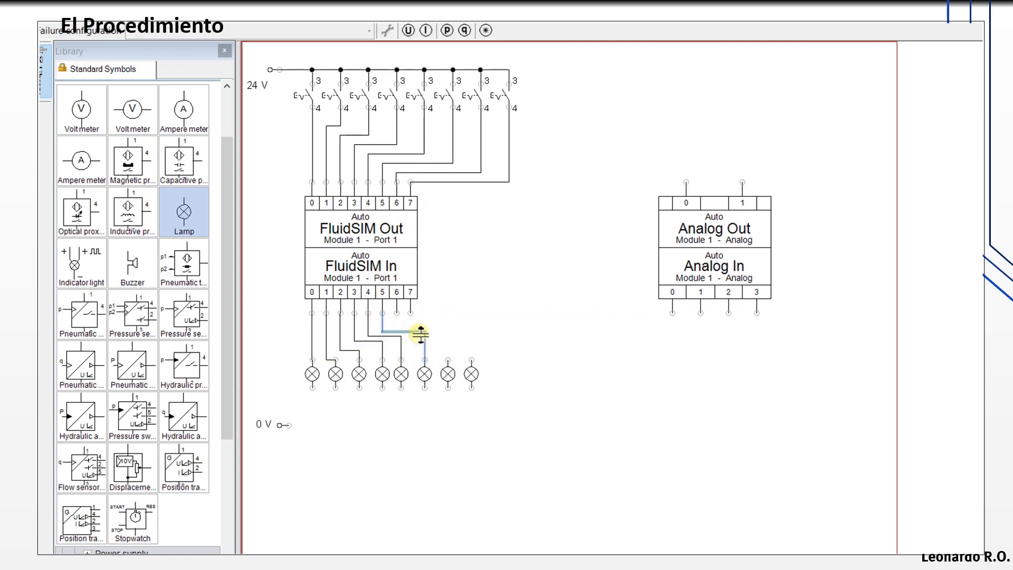
- Move the lamp row further down and stagger the existing lamp wires so they do not overlap
left_click_drag(528, 398, 281, 330)
key("Down")
key("Down")
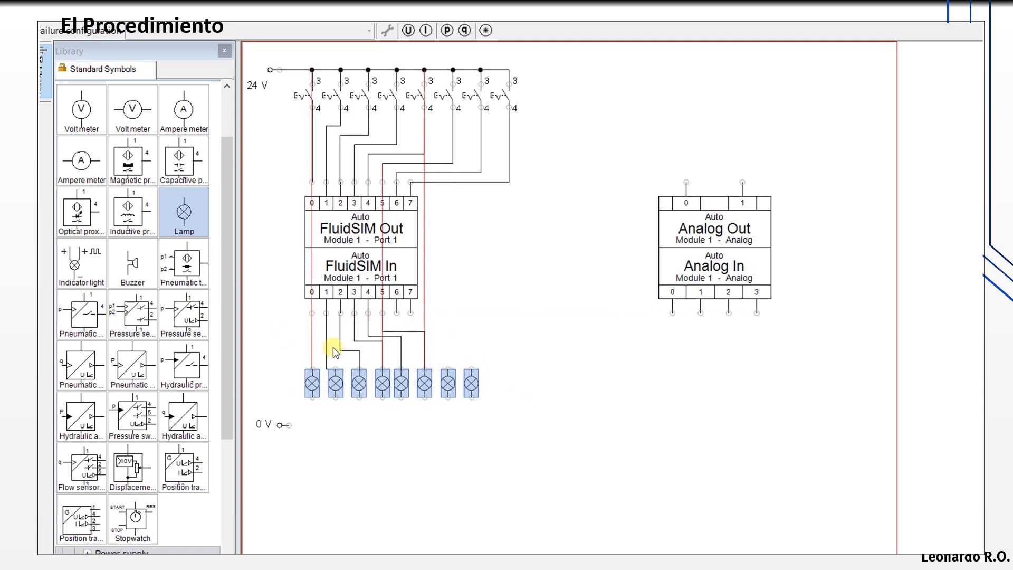
key("Down")
mouse_move(346, 350)
left_mouse_down()
mouse_move(348, 362)
mouse_move(363, 348)
left_mouse_up()
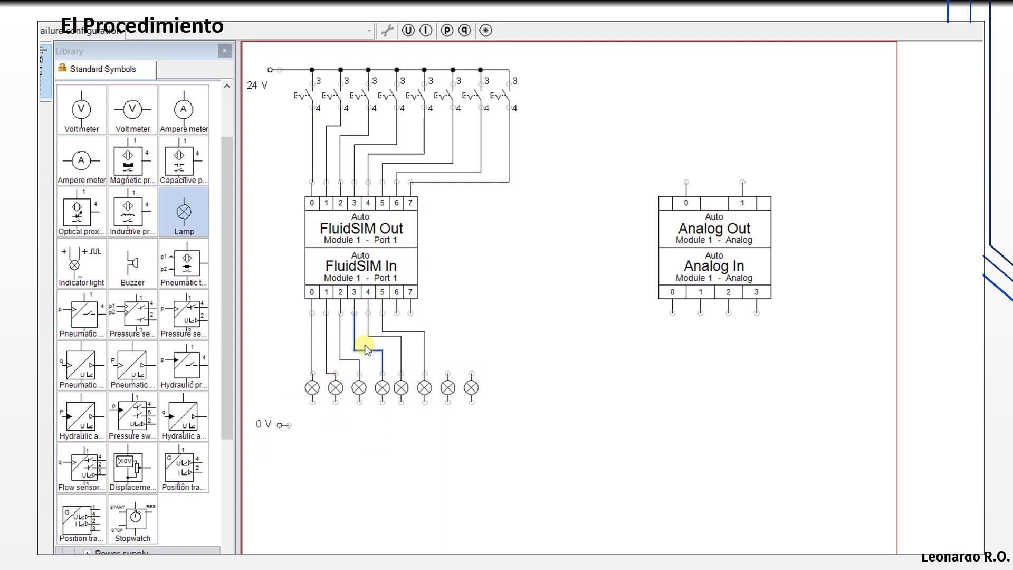
- Wire the seventh and eighth lamps to digital input terminals 6 and 7 with staggered lines
left_click_drag(449, 373, 397, 313)
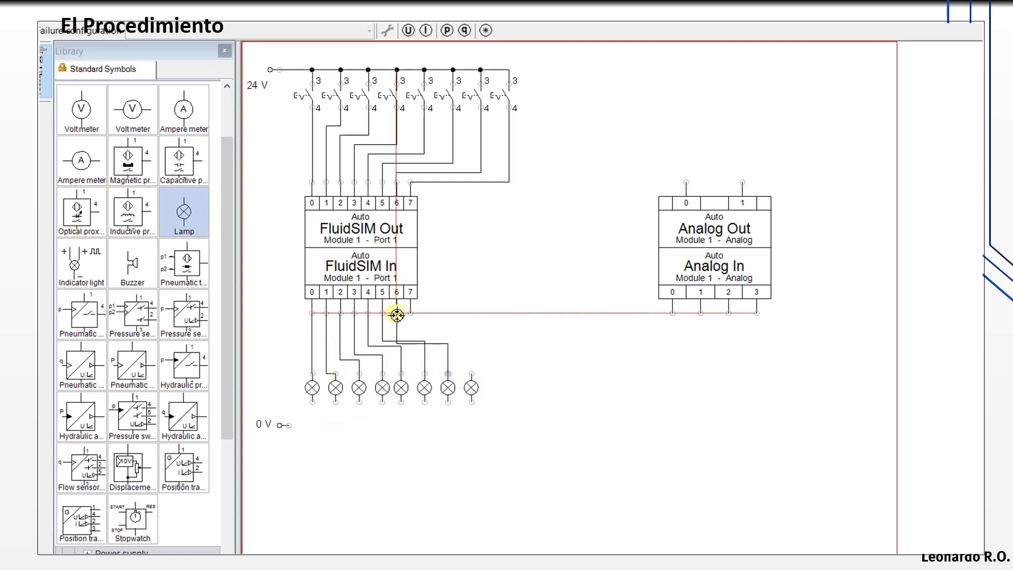
left_click_drag(471, 373, 411, 314)
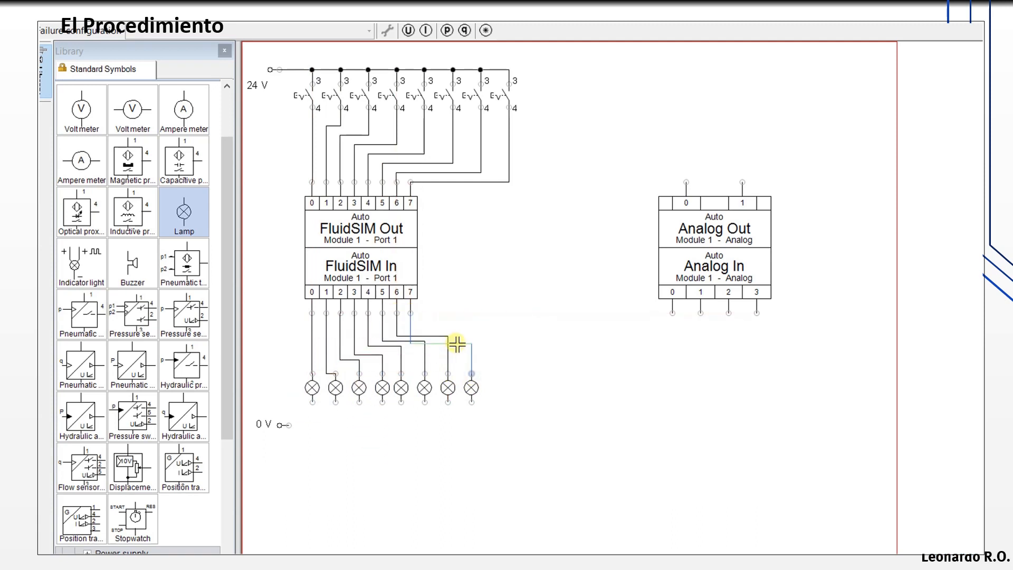
left_click_drag(455, 344, 455, 332)
- Connect the lower terminals of all eight lamps to the 0 V supply line
left_click(380, 436)
left_click_drag(335, 402, 313, 426)
left_click_drag(359, 403, 425, 426)
left_click_drag(471, 402, 448, 425)
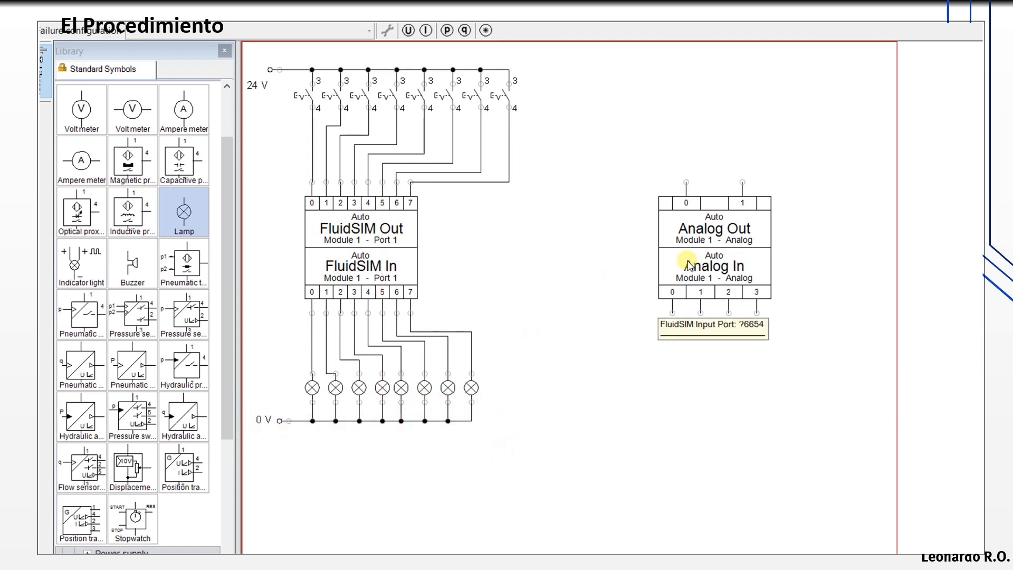
- Move the analog port pair further right and place a row of four voltmeters below the analog input port
left_click_drag(702, 234, 796, 262)
scroll(84, 195, "up", 2)
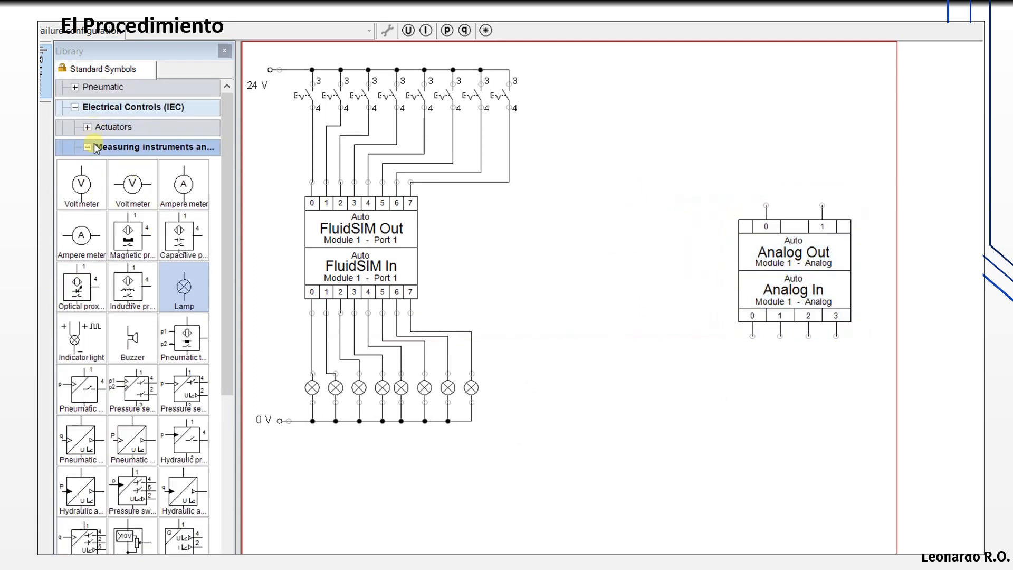
left_click_drag(83, 182, 752, 384)
left_click(755, 379)
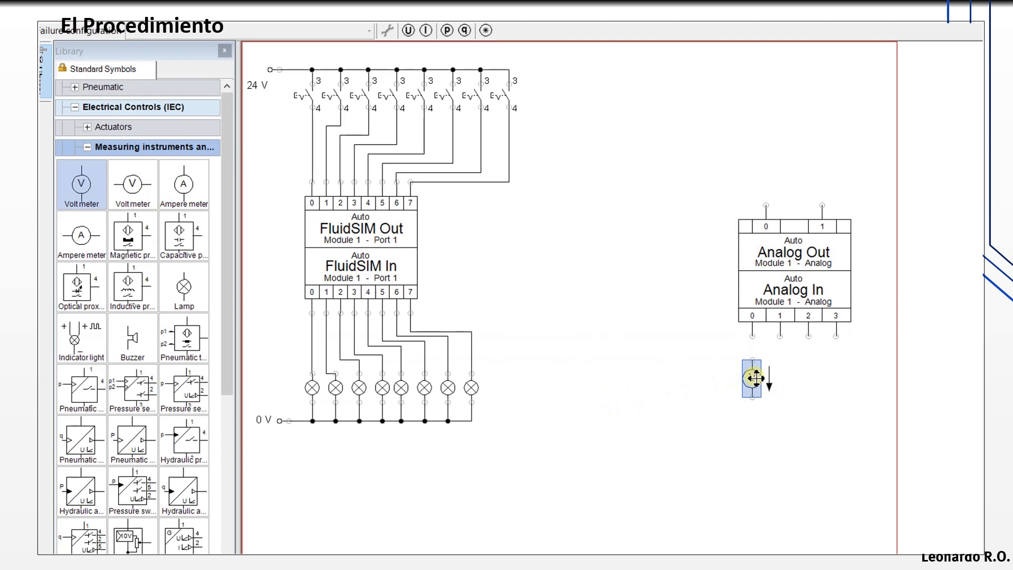
key("ctrl+c")
key("ctrl+v")
left_click(775, 364)
key("ctrl+v")
left_click(812, 363)
key("ctrl+v")
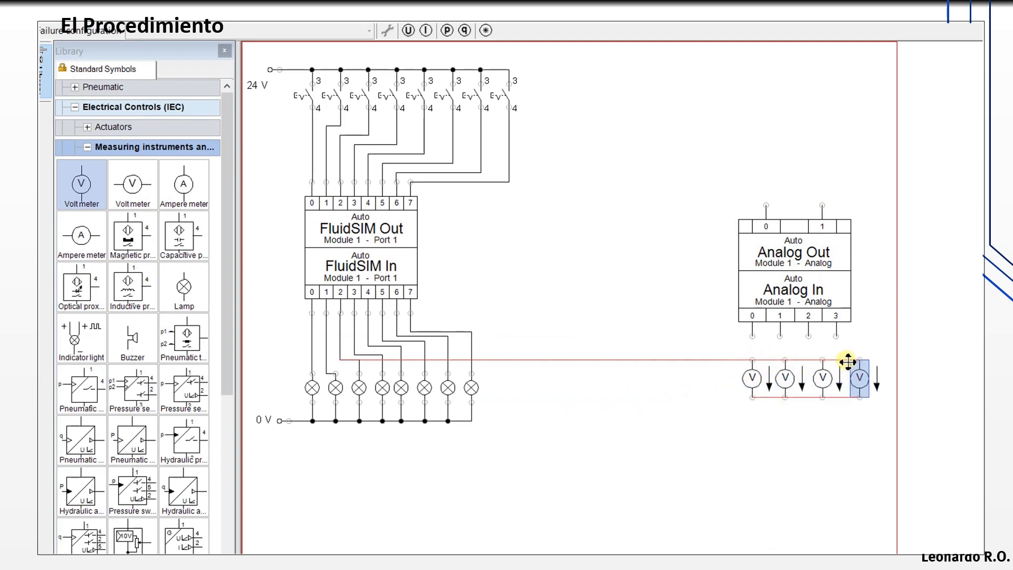
left_click(849, 362)
- Copy the 0 V supply beside the voltmeters and connect their four lower terminals to it
left_click(798, 409)
left_click(282, 420)
key("ctrl+c")
key("ctrl+v")
left_click(706, 408)
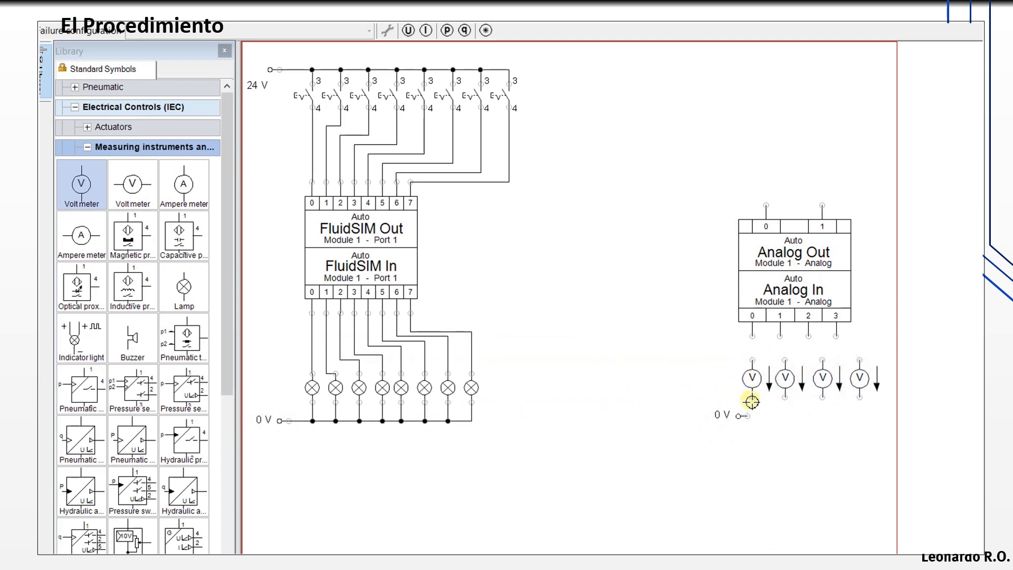
left_click_drag(751, 417, 753, 417)
left_click_drag(822, 397, 785, 416)
left_click_drag(859, 398, 823, 417)
left_click_drag(740, 417, 731, 417)
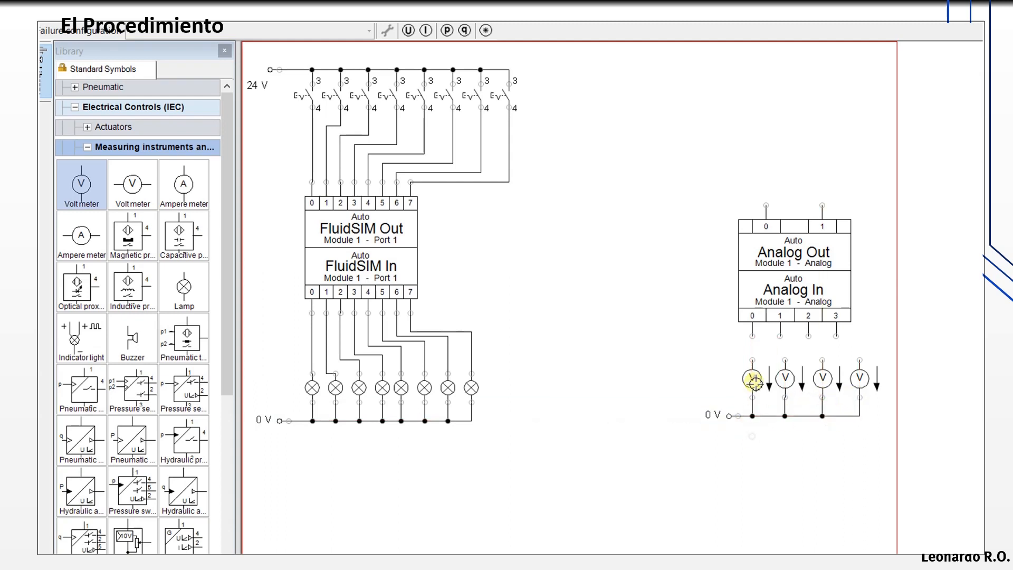
- Wire analog input terminals 0 to 3 to the upper terminals of the four voltmeters
left_click_drag(753, 336, 753, 360)
left_click_drag(780, 336, 785, 364)
left_click_drag(808, 336, 822, 364)
left_click_drag(836, 337, 860, 364)
- Place two compressed air supplies in the space between the digital and analog circuits
left_click(87, 148)
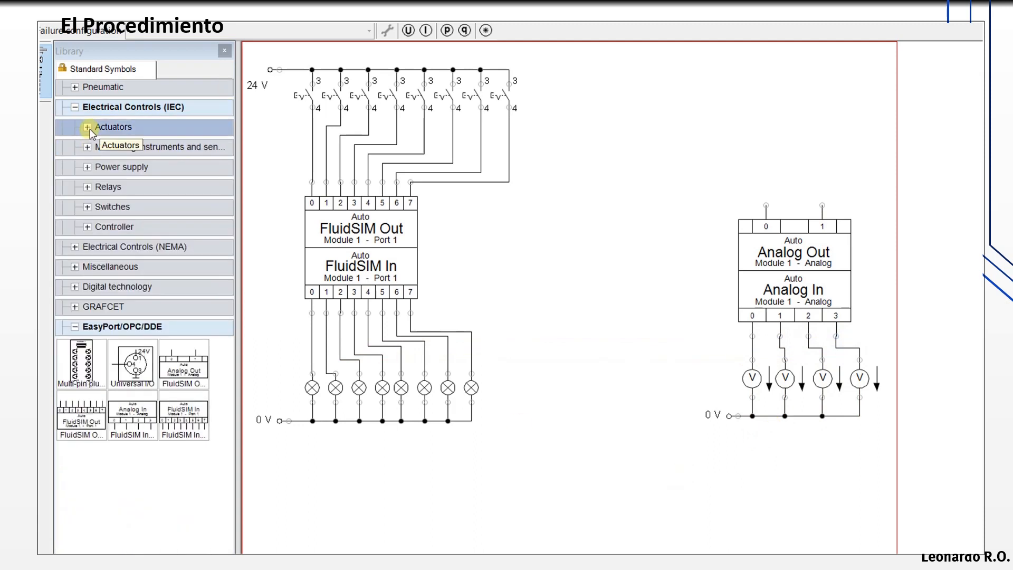
left_click(75, 107)
left_click(74, 88)
left_click(87, 127)
left_click_drag(82, 161, 636, 369)
- Place an analog flow sensor and an analog pressure sensor above the two compressed air supplies
left_click(87, 127)
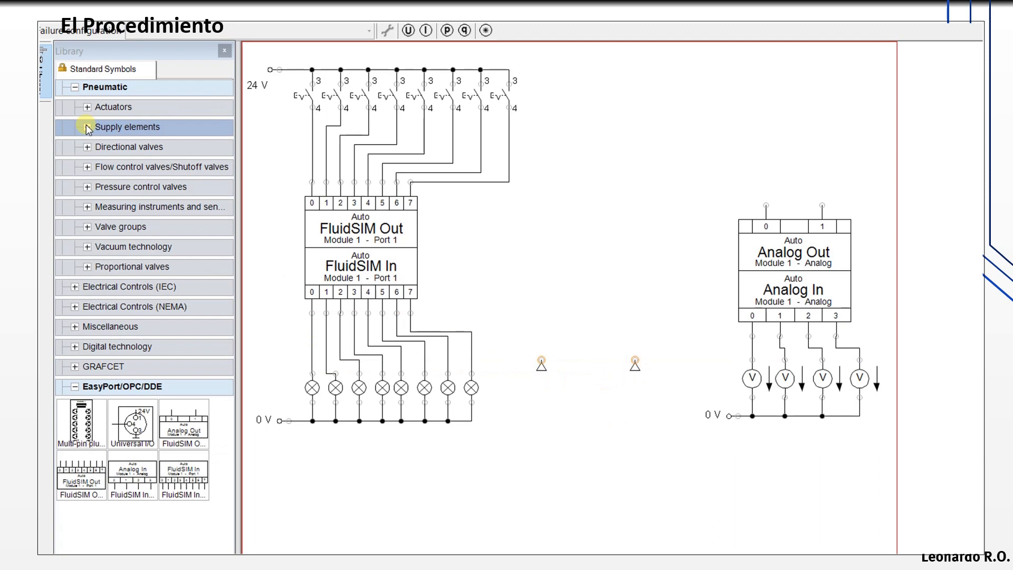
left_click(87, 207)
scroll(149, 200, "down", 3)
left_click_drag(82, 247, 656, 238)
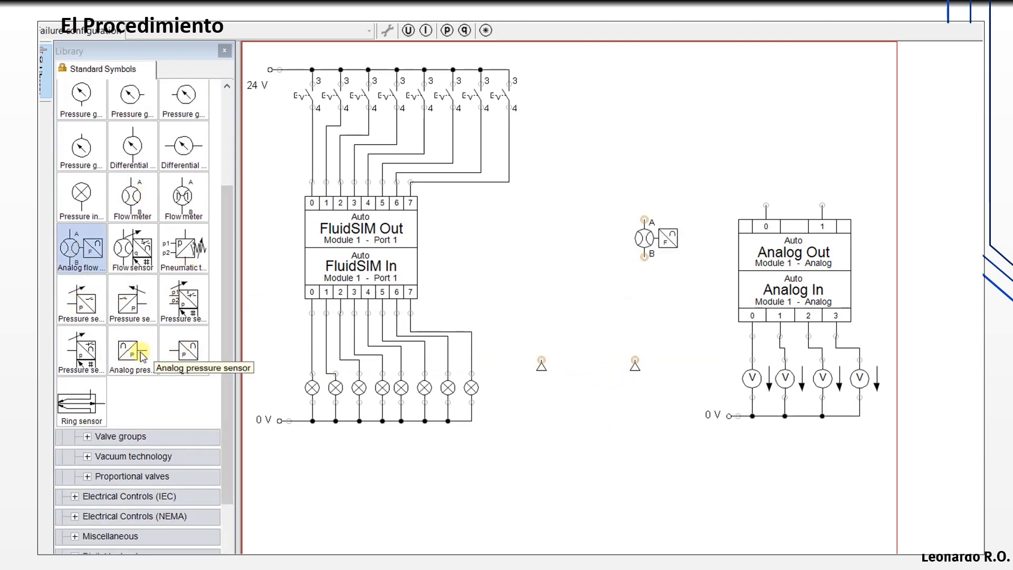
left_click_drag(132, 351, 528, 239)
- Place a pressure regulator below the pressure sensor and connect it between the air supply and the sensor
scroll(217, 220, "up", 10)
left_click(88, 206)
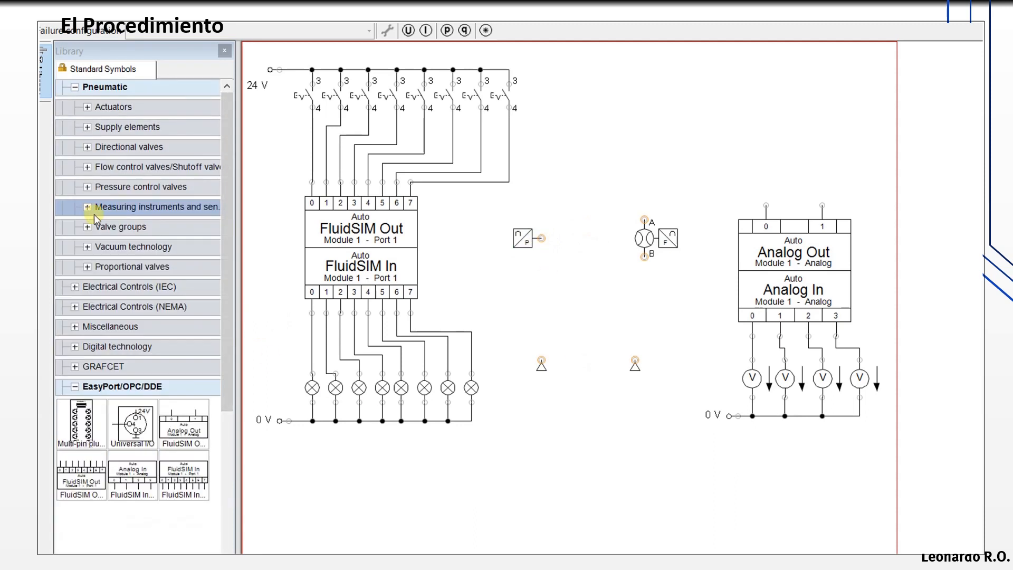
left_click(88, 187)
left_click_drag(132, 224, 545, 339)
left_click_drag(546, 299, 586, 270)
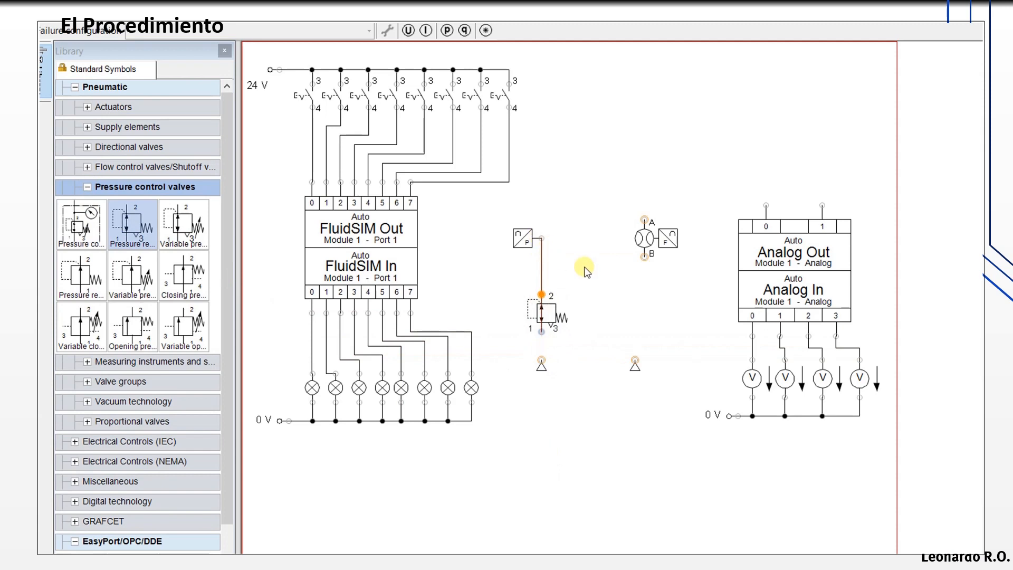
left_click_drag(544, 317, 542, 360)
left_click_drag(542, 285, 541, 239)
- Place a manually operated 5/2-way valve with spring return below the flow sensor and align the second air supply beneath it
left_click_drag(651, 245, 650, 235)
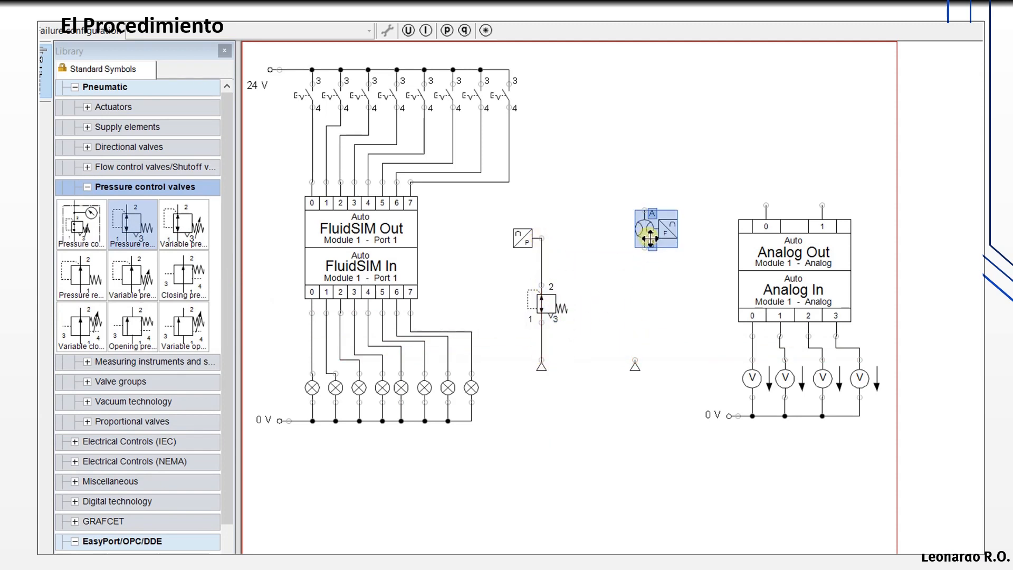
left_click(87, 187)
left_click(87, 147)
left_click(100, 187)
left_click_drag(124, 281, 628, 306)
left_click_drag(637, 366, 656, 385)
left_click(674, 360)
- Insert a throttle valve between the second air supply and port 1 of the 5/2-way valve
left_click(100, 186)
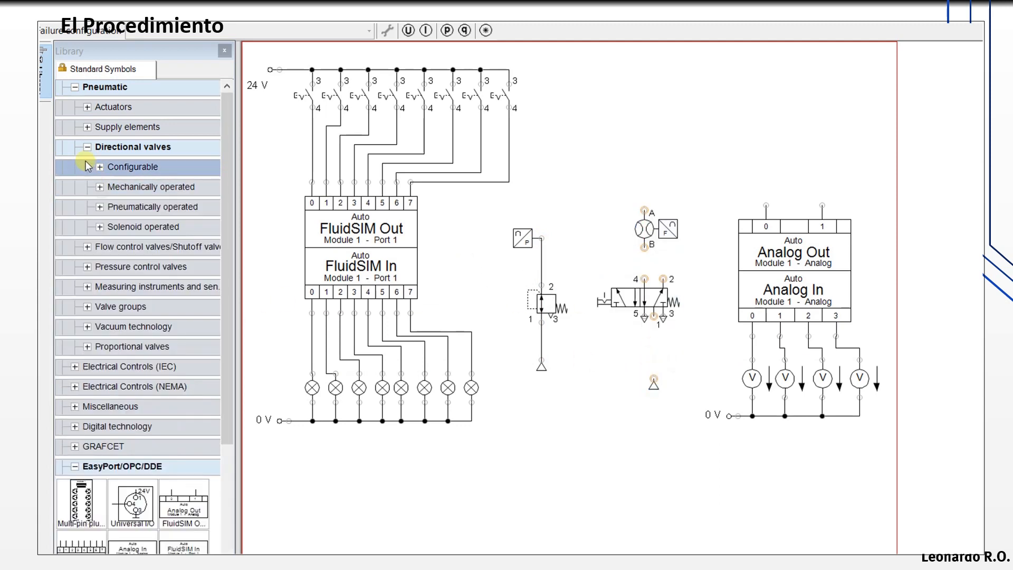
left_click(87, 147)
left_click(87, 167)
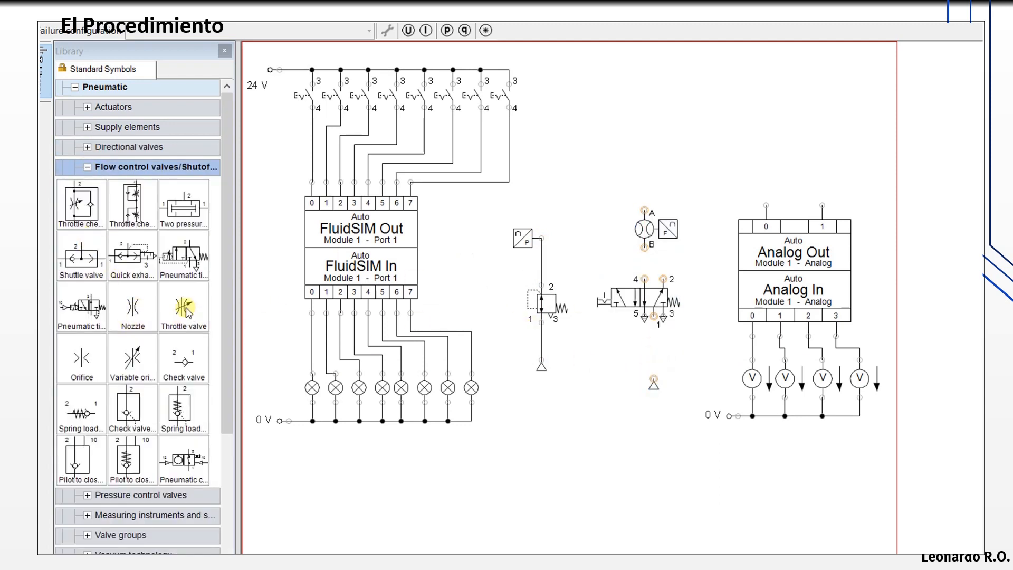
left_click_drag(184, 306, 655, 349)
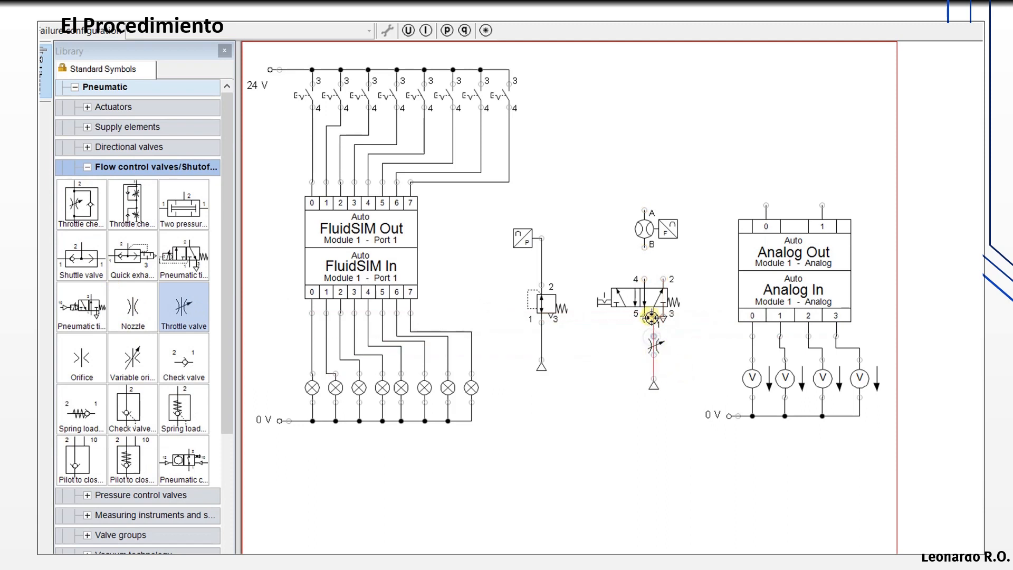
- Connect the flow sensor between ports 4 and 2 of the 5/2-way valve and shift the flow circuit slightly left
left_click_drag(649, 231, 644, 279)
left_click_drag(584, 188, 700, 395)
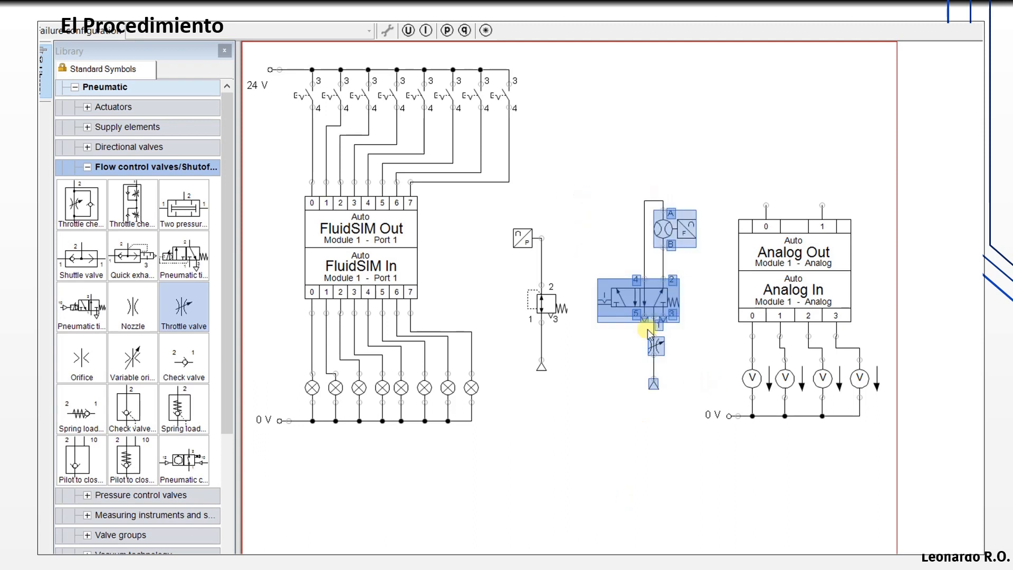
left_click_drag(648, 330, 638, 329)
left_click(571, 434)
- Open the properties of the analog pressure sensor and close them again
double_click(524, 238)
left_click(859, 73)
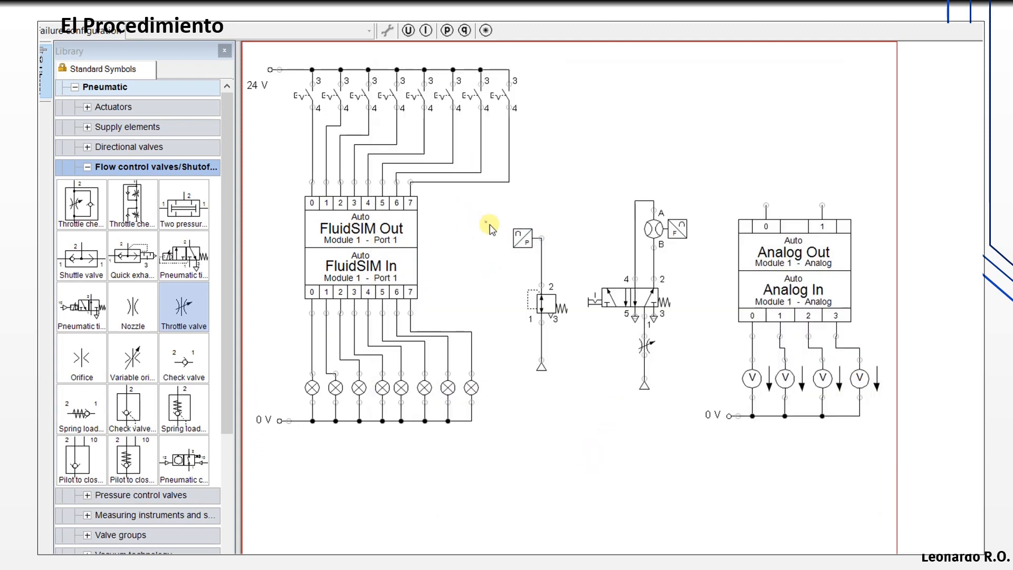
- Move the pressure sensor circuit, with its pressure reducing valve and air supply, slightly right toward the flow sensor circuit
left_click_drag(485, 221, 565, 359)
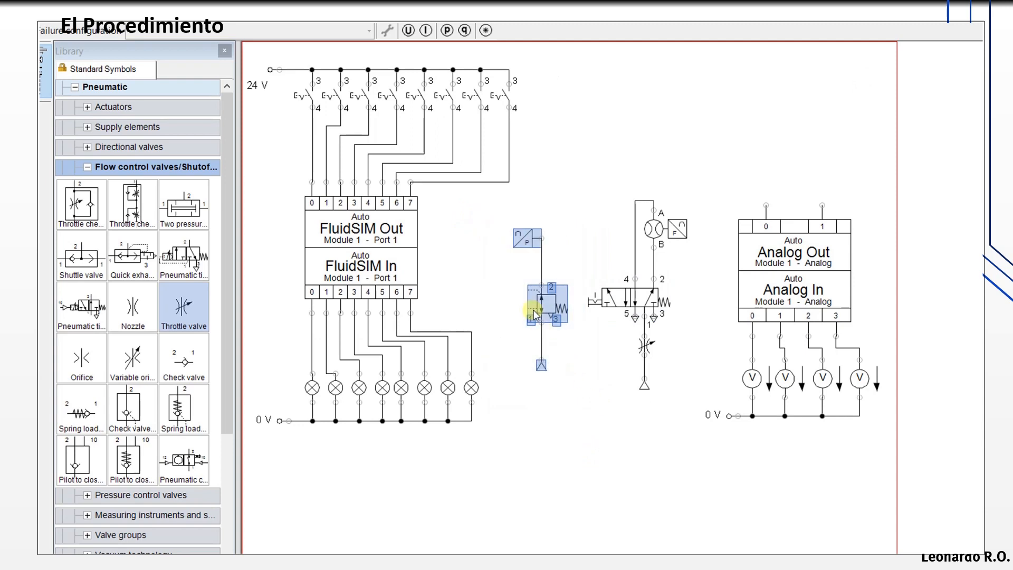
left_click_drag(551, 306, 560, 307)
left_click(493, 295)
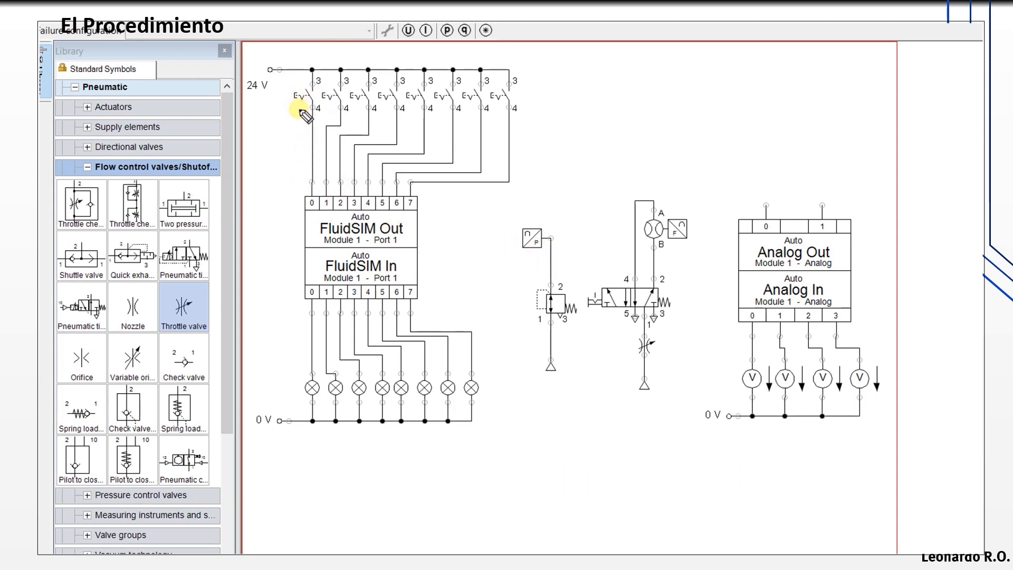
left_click(304, 106)
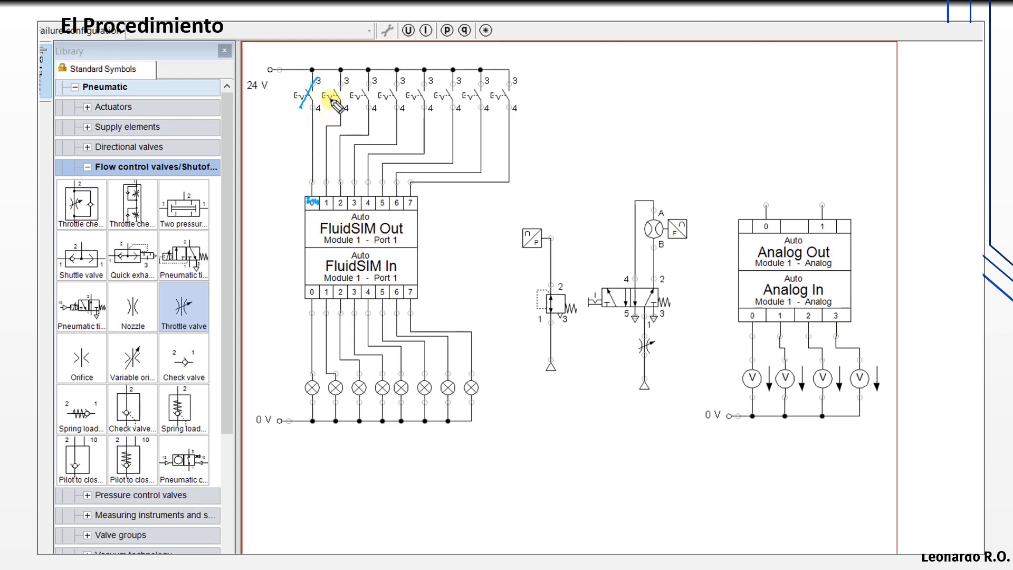
left_click(334, 98)
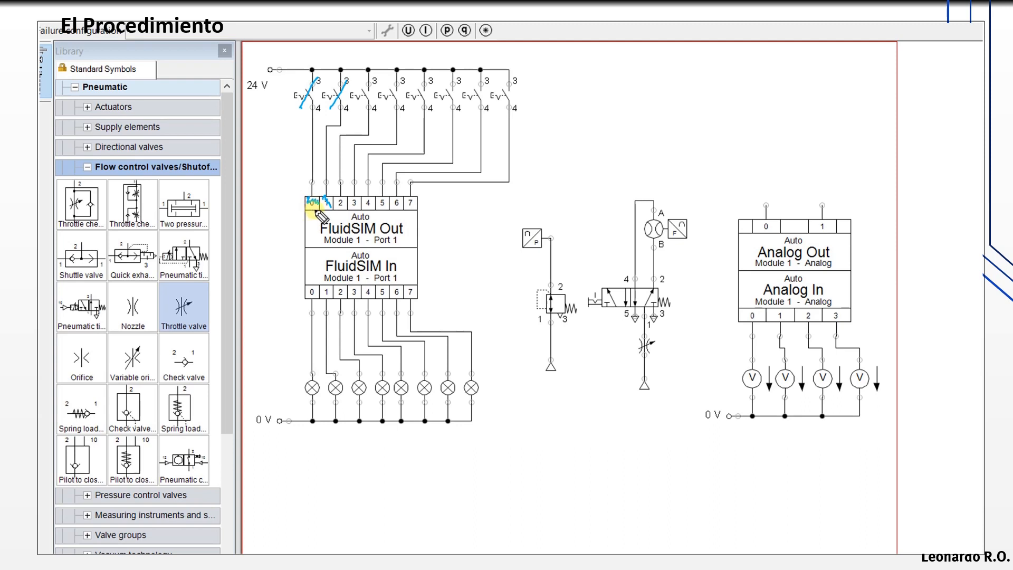
left_click_drag(344, 222, 384, 215)
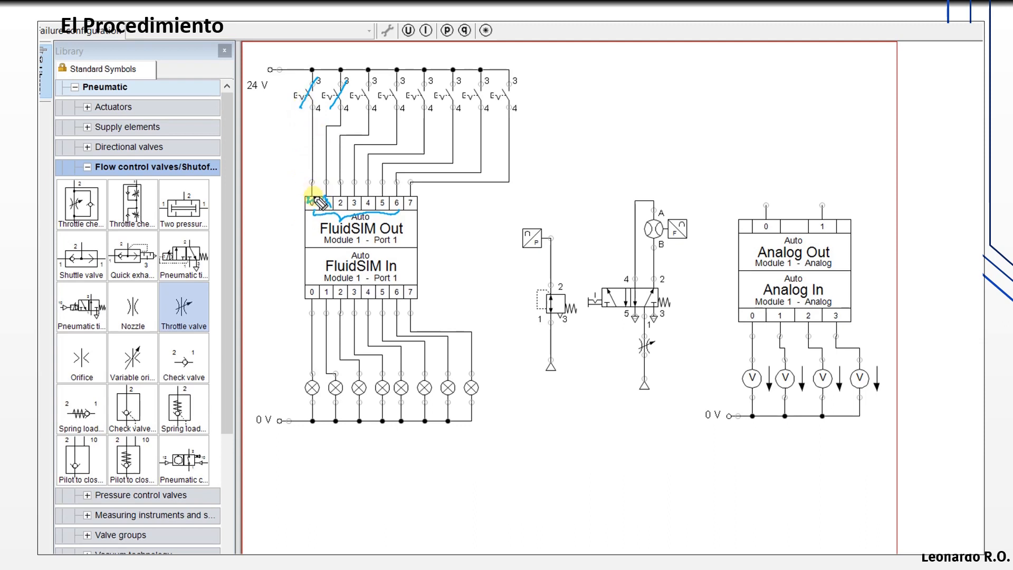
left_click_drag(311, 196, 319, 202)
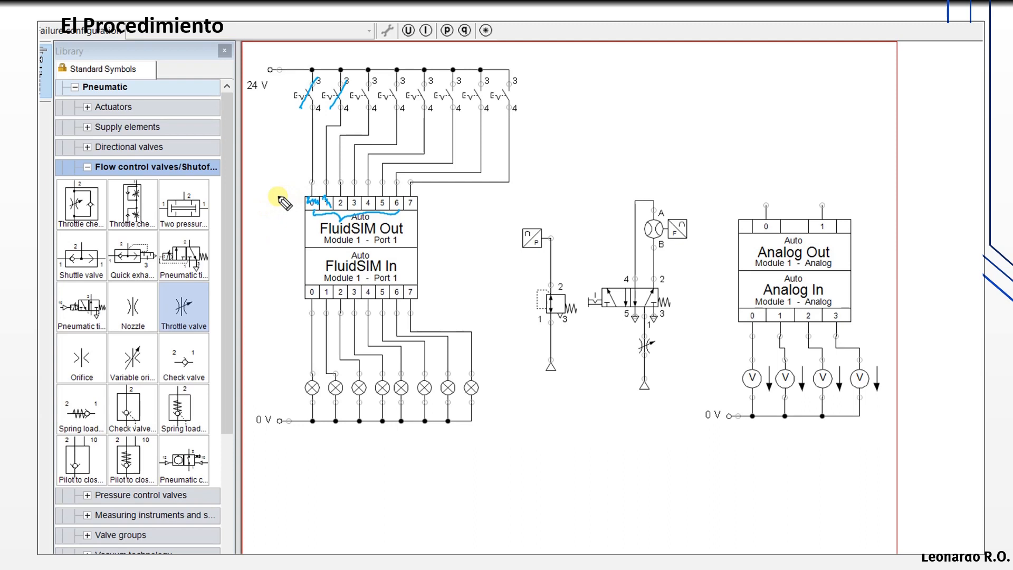
mouse_move(277, 201)
left_mouse_down()
mouse_move(282, 212)
mouse_move(281, 196)
left_mouse_up()
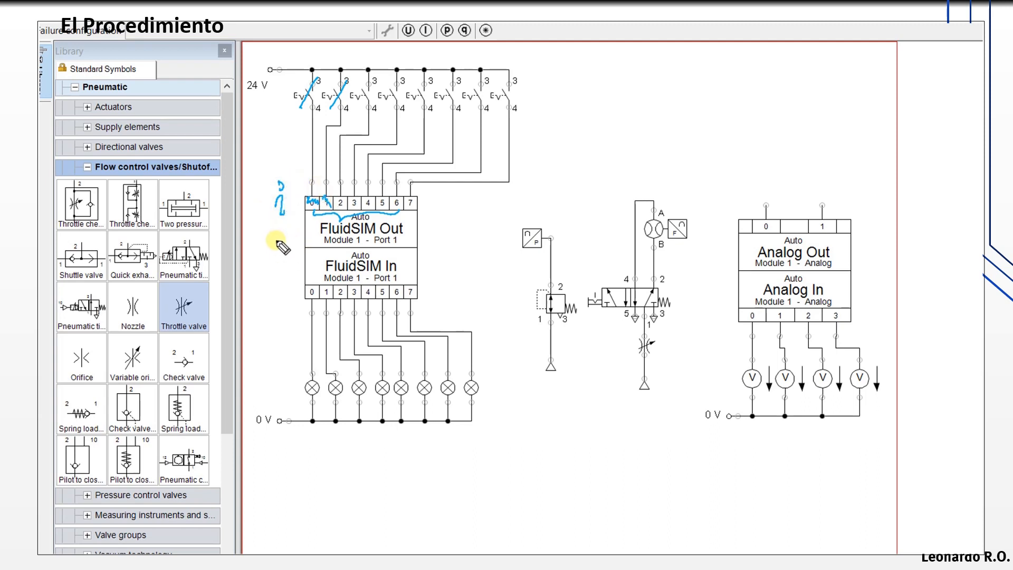
left_click_drag(275, 247, 283, 238)
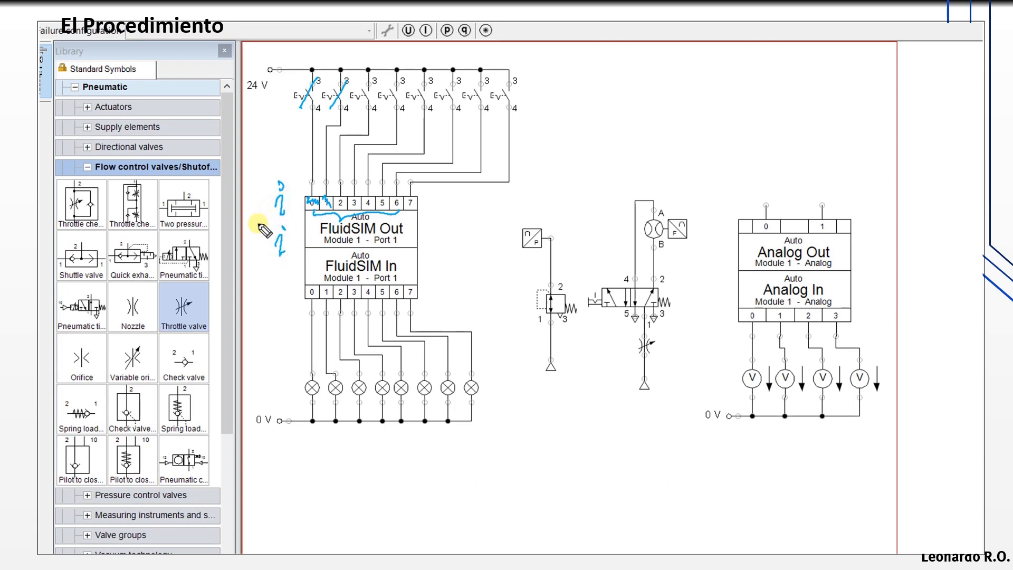
mouse_move(255, 219)
left_mouse_down()
mouse_move(283, 253)
mouse_move(269, 266)
left_mouse_up()
left_click_drag(260, 289, 286, 259)
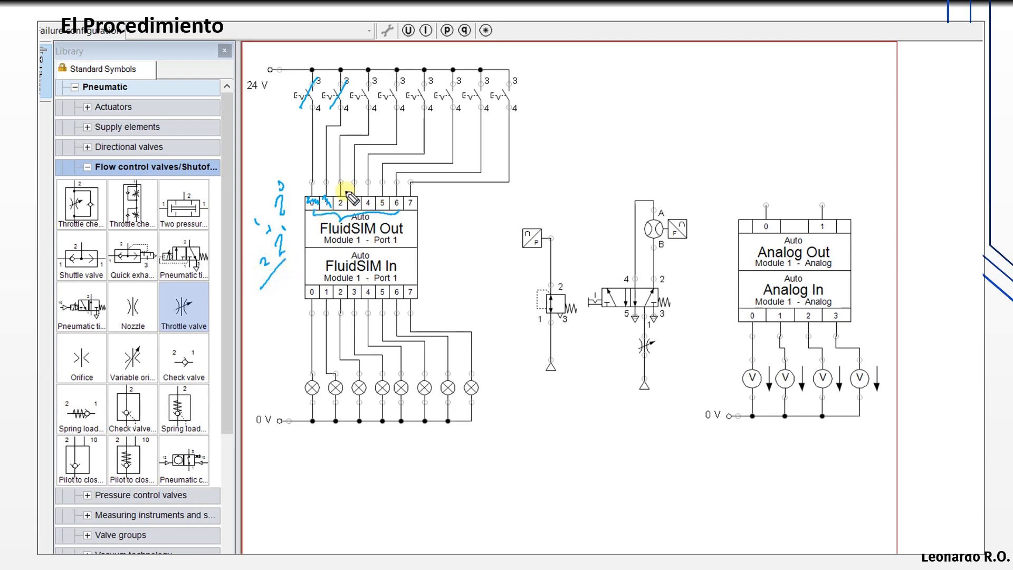
left_click_drag(410, 230, 438, 217)
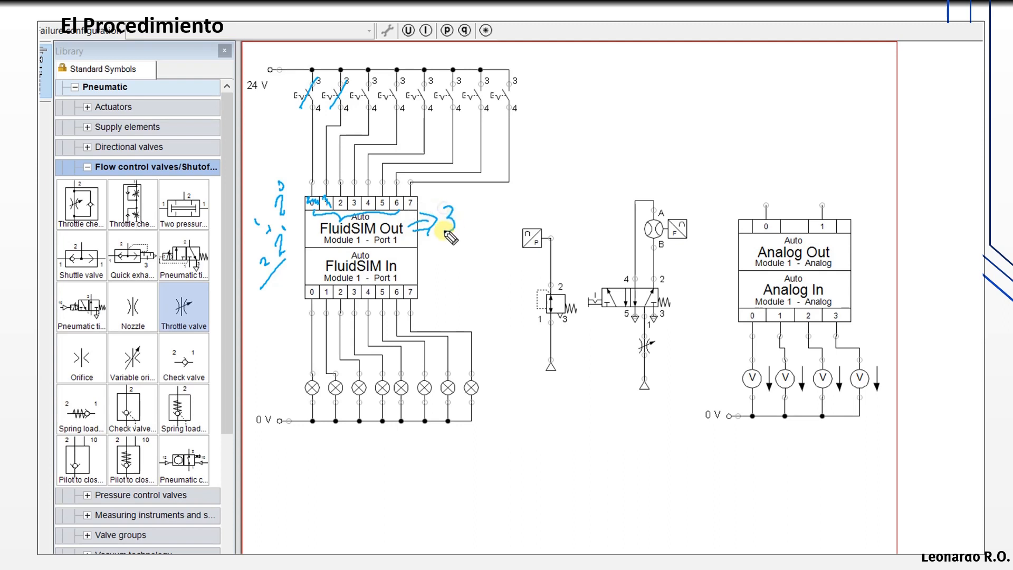
mouse_move(449, 267)
left_mouse_down()
mouse_move(417, 280)
mouse_move(439, 285)
left_mouse_up()
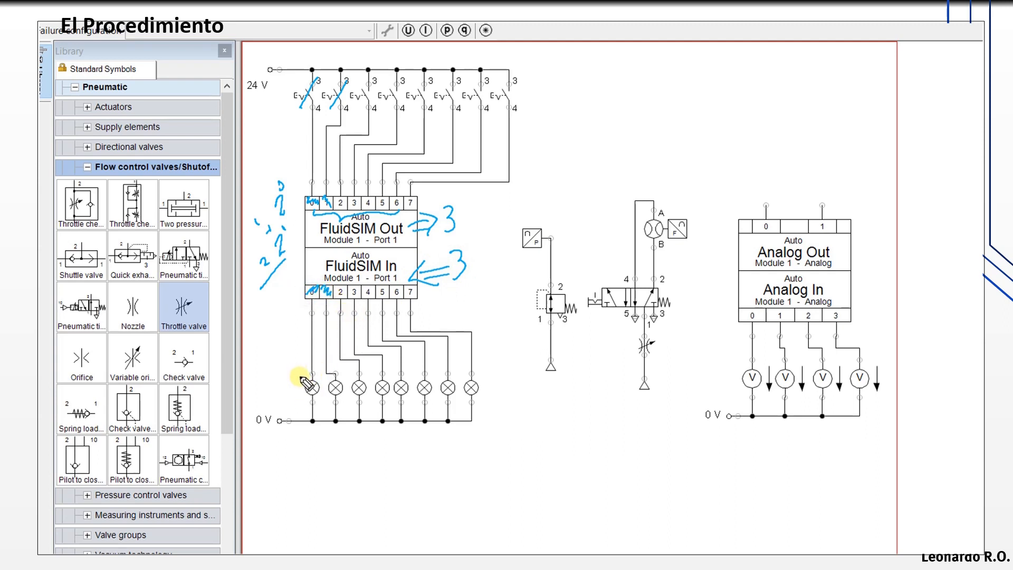
mouse_move(302, 393)
left_mouse_down()
mouse_move(297, 400)
mouse_move(345, 403)
left_mouse_up()
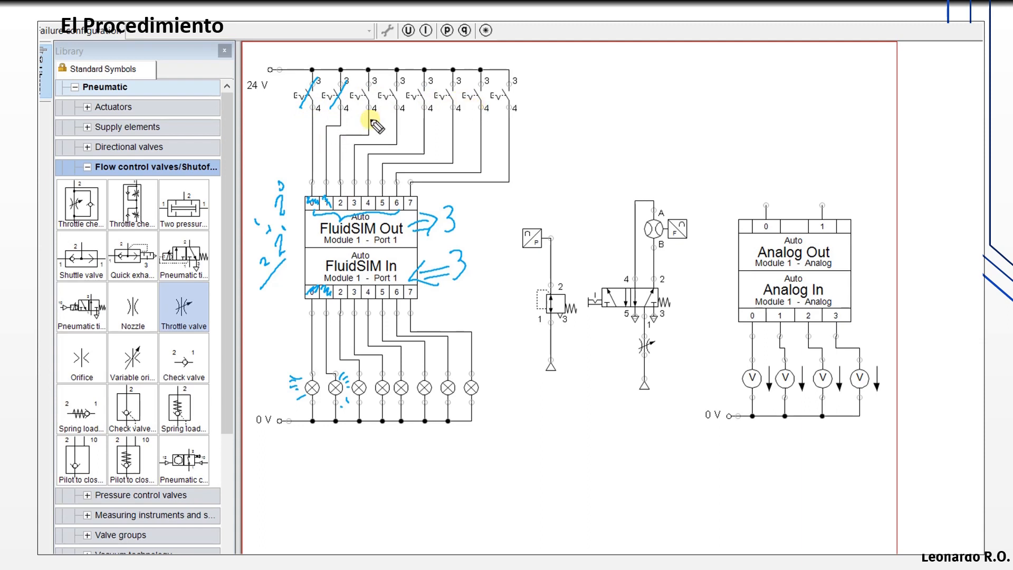
left_click_drag(442, 237, 459, 238)
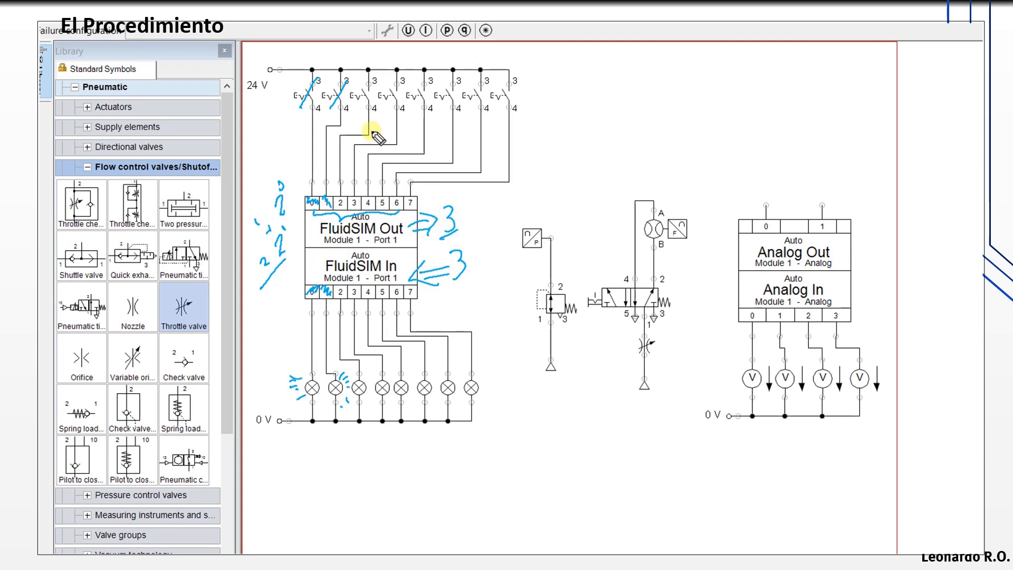
key("Delete")
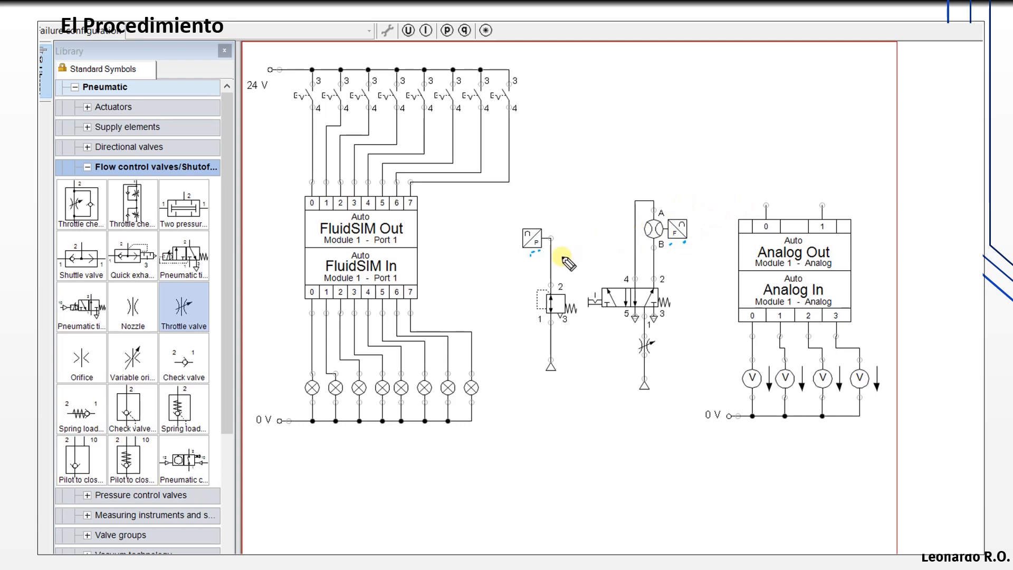
left_click_drag(710, 176, 715, 191)
left_click(734, 179)
left_click(737, 174)
mouse_move(739, 154)
left_mouse_down()
mouse_move(745, 167)
mouse_move(770, 140)
left_mouse_up()
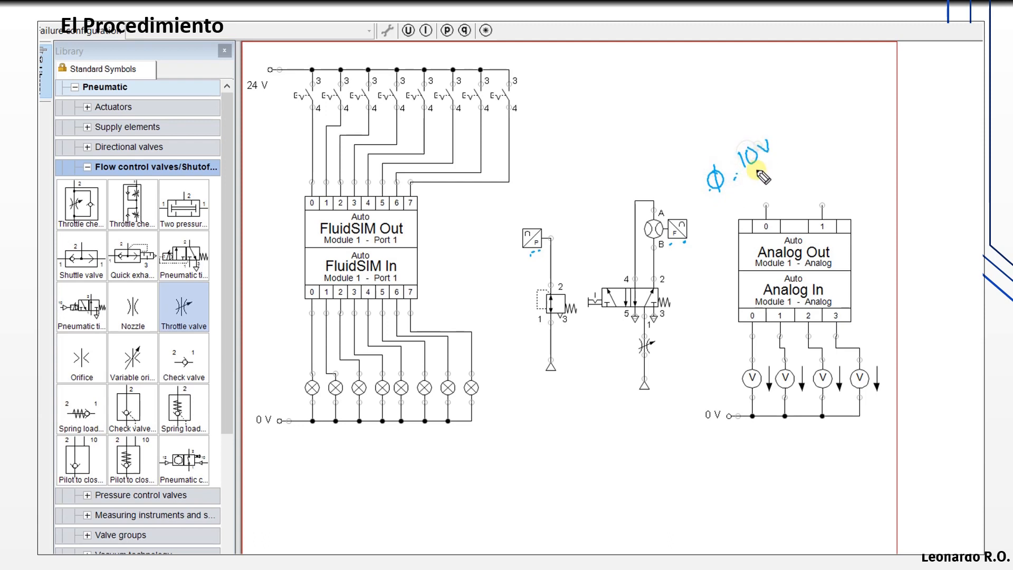
left_click_drag(752, 179, 759, 194)
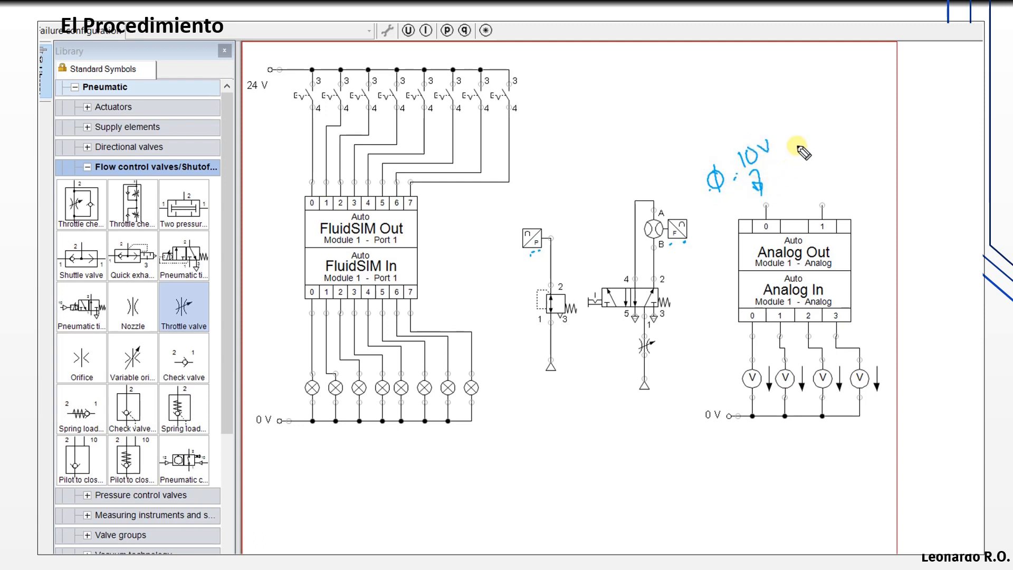
left_click_drag(655, 172, 665, 163)
mouse_move(666, 150)
left_mouse_down()
mouse_move(674, 164)
mouse_move(681, 140)
left_mouse_up()
mouse_move(703, 140)
left_mouse_down()
mouse_move(749, 98)
mouse_move(730, 129)
mouse_move(685, 159)
left_mouse_up()
left_click(714, 131)
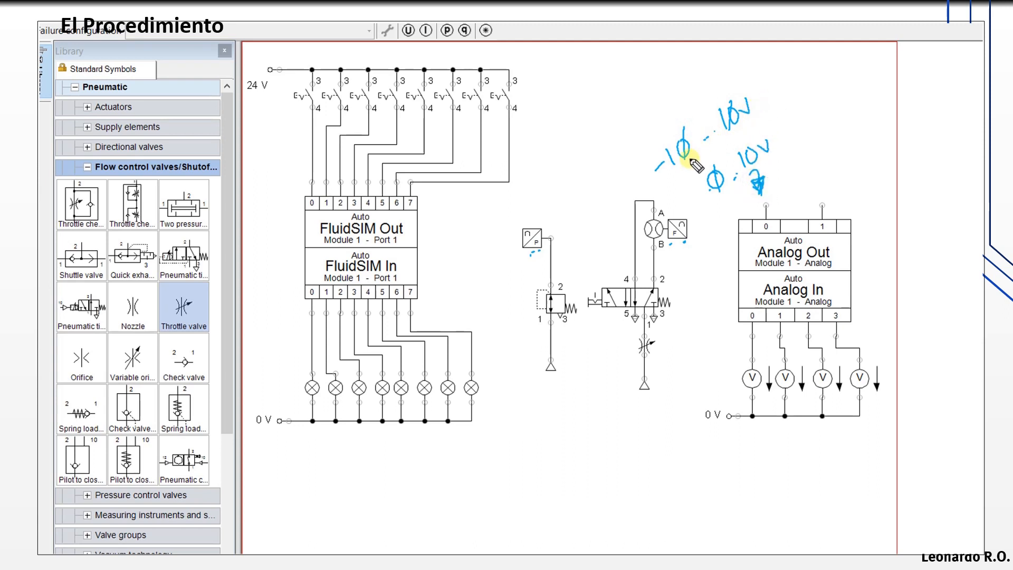
left_click_drag(685, 167, 760, 120)
left_click_drag(716, 195, 743, 183)
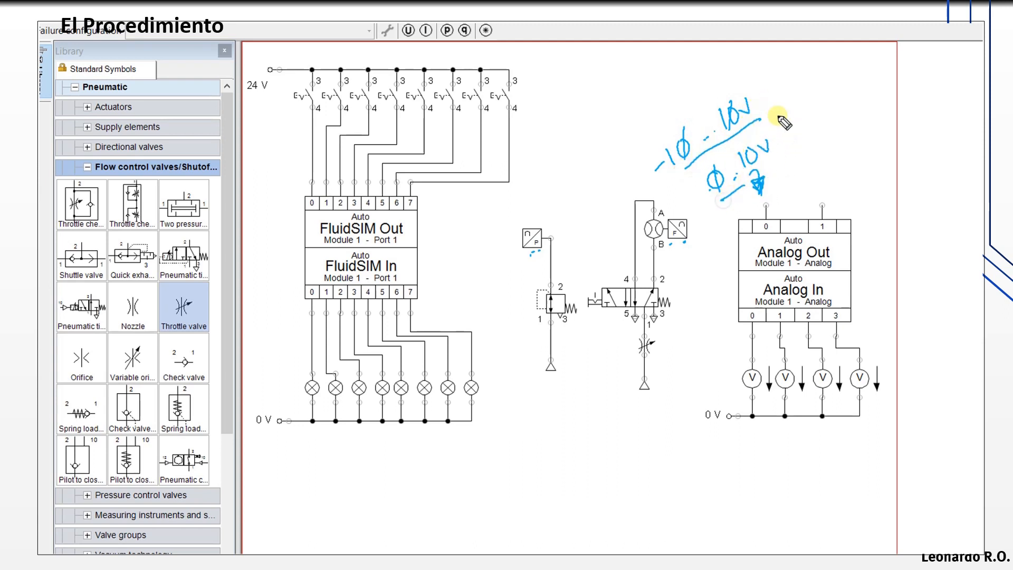
left_click_drag(766, 111, 813, 178)
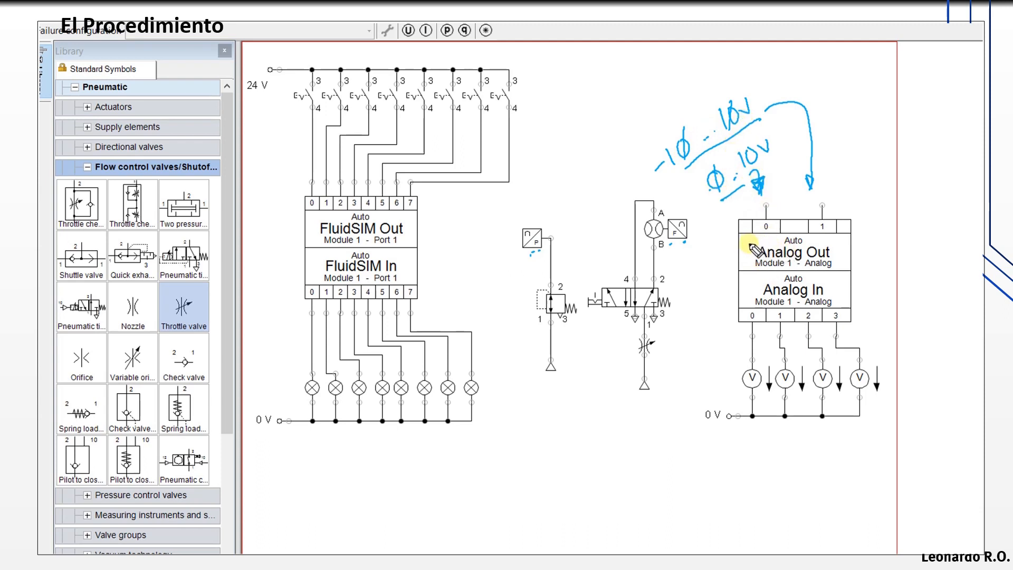
mouse_move(746, 260)
left_mouse_down()
mouse_move(774, 238)
mouse_move(851, 242)
mouse_move(845, 248)
left_mouse_up()
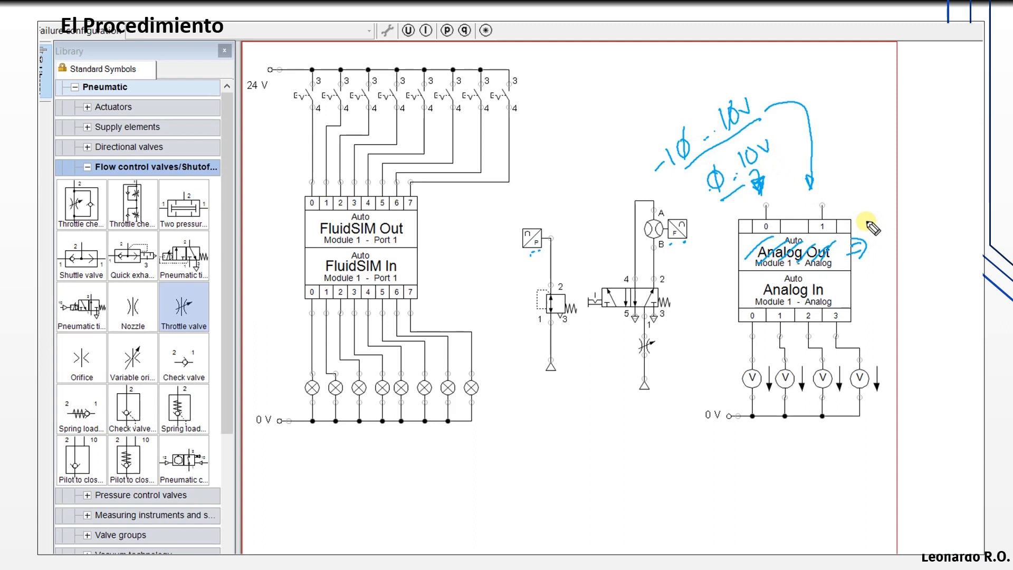
mouse_move(866, 220)
left_mouse_down()
mouse_move(901, 203)
mouse_move(859, 194)
mouse_move(855, 203)
left_mouse_up()
left_click(865, 198)
left_click(871, 189)
mouse_move(877, 169)
left_mouse_down()
mouse_move(881, 186)
mouse_move(889, 167)
left_mouse_up()
left_click(888, 178)
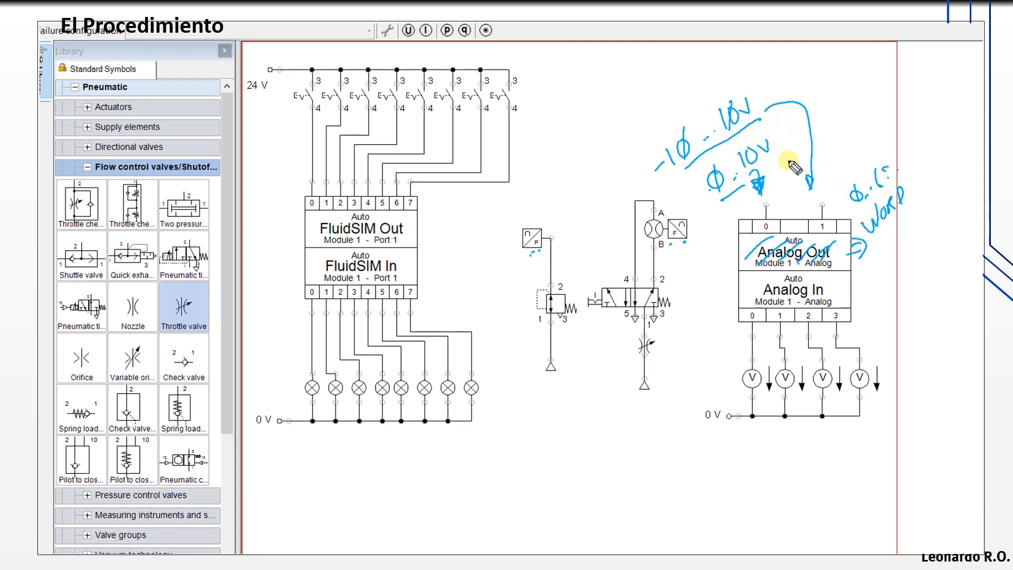
mouse_move(785, 132)
left_mouse_down()
mouse_move(686, 143)
mouse_move(746, 204)
mouse_move(732, 131)
left_mouse_up()
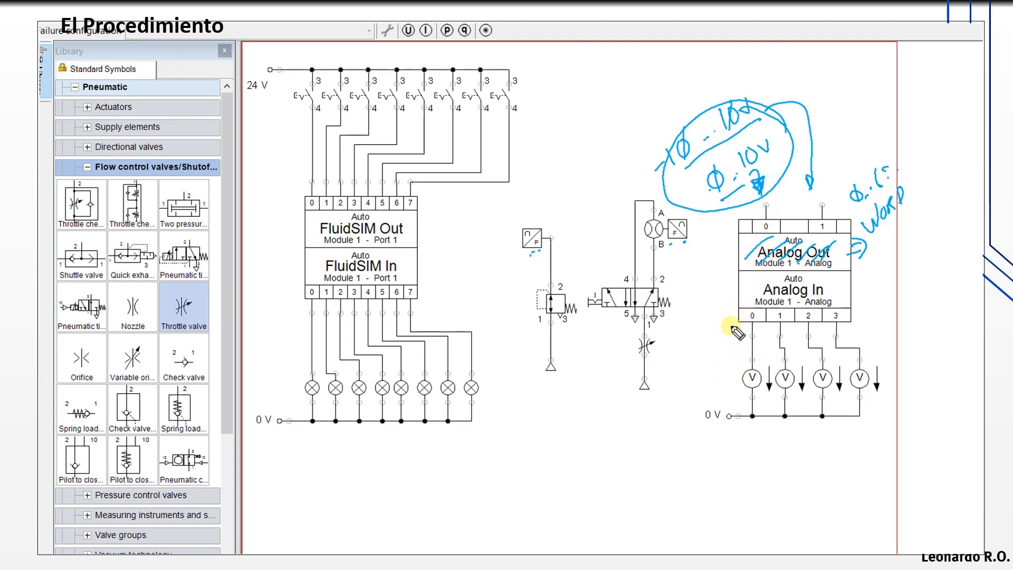
left_click_drag(731, 325, 707, 359)
mouse_move(664, 385)
left_mouse_down()
mouse_move(663, 436)
mouse_move(650, 458)
mouse_move(664, 443)
left_mouse_up()
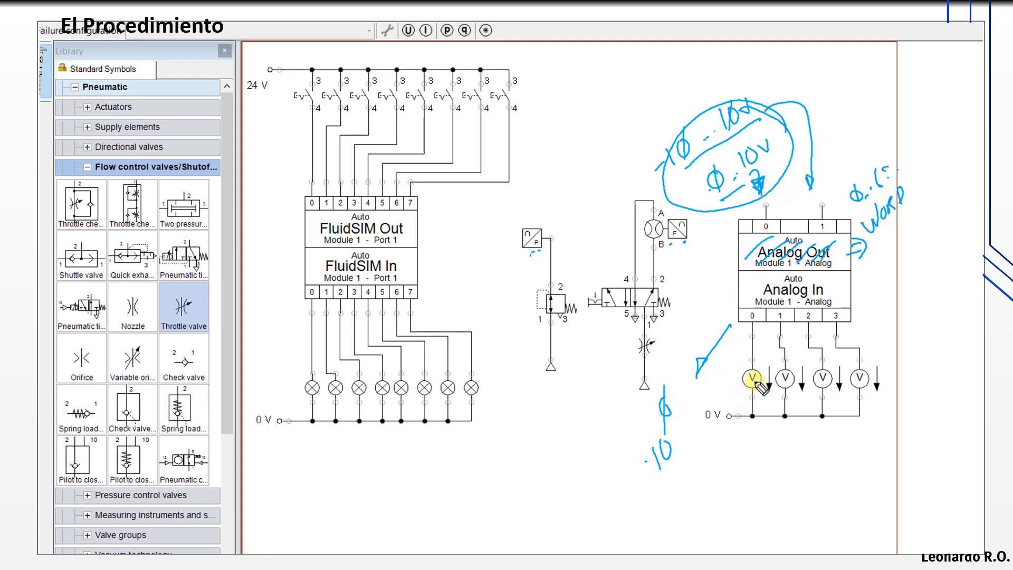
mouse_move(744, 390)
left_mouse_down()
mouse_move(769, 381)
mouse_move(877, 388)
left_mouse_up()
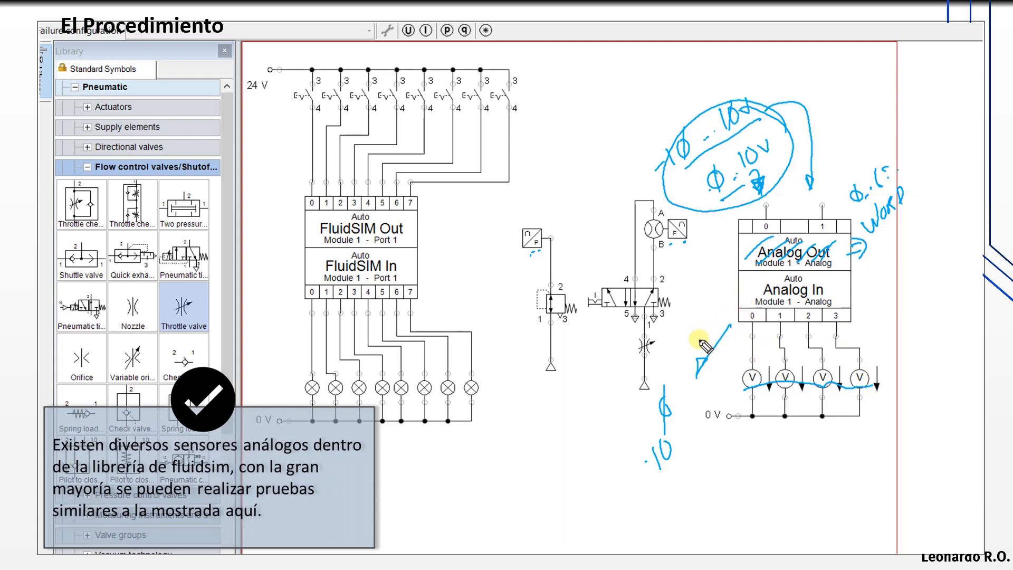
key("e")
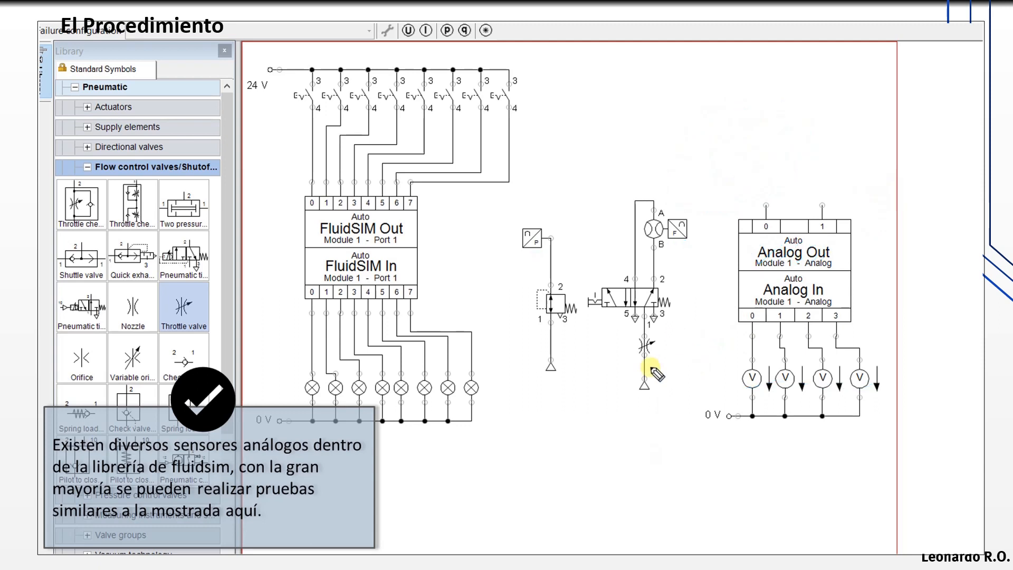
key("Escape")
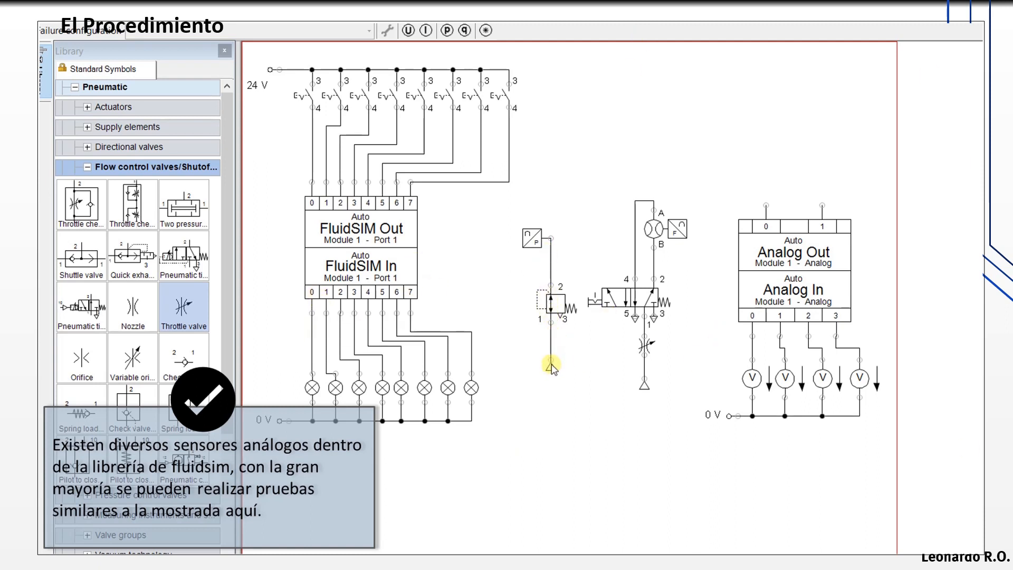
- Set the operating pressure of the compressed air supply feeding the pressure reducing valve to 10 bar
mouse_move(523, 240)
mouse_move(550, 367)
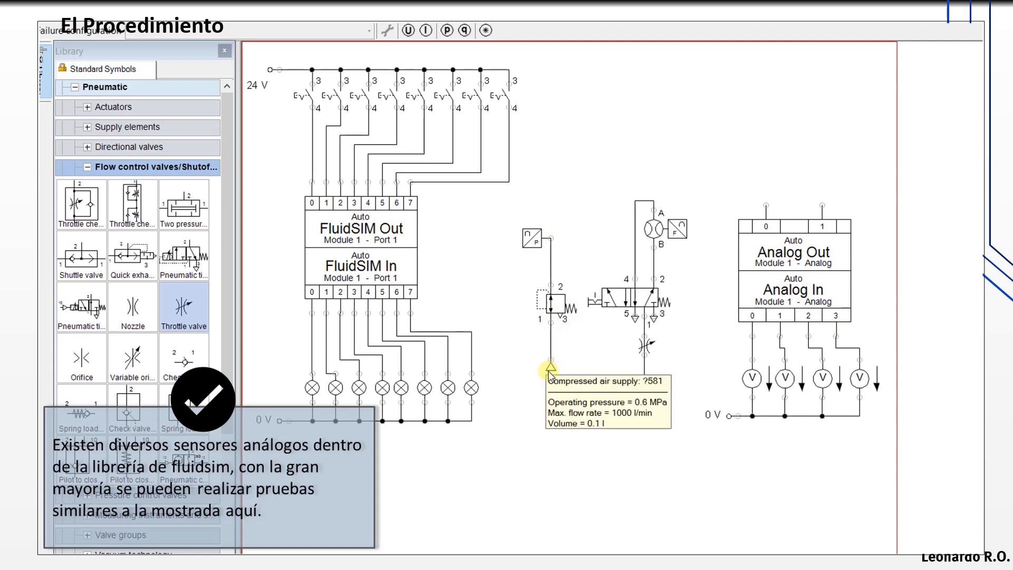
double_click(553, 366)
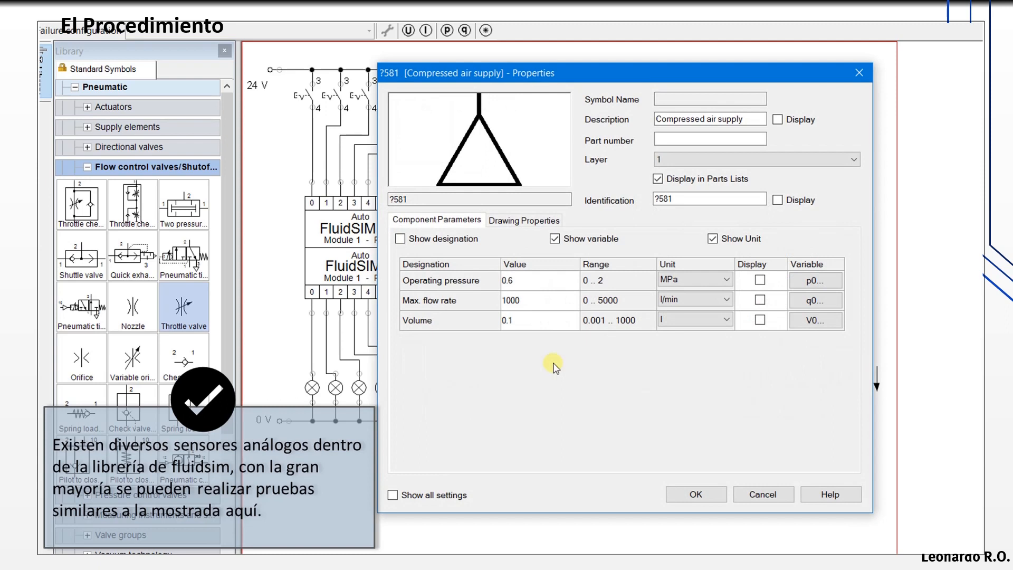
left_click(699, 280)
left_click(687, 293)
left_click(528, 280)
type("10")
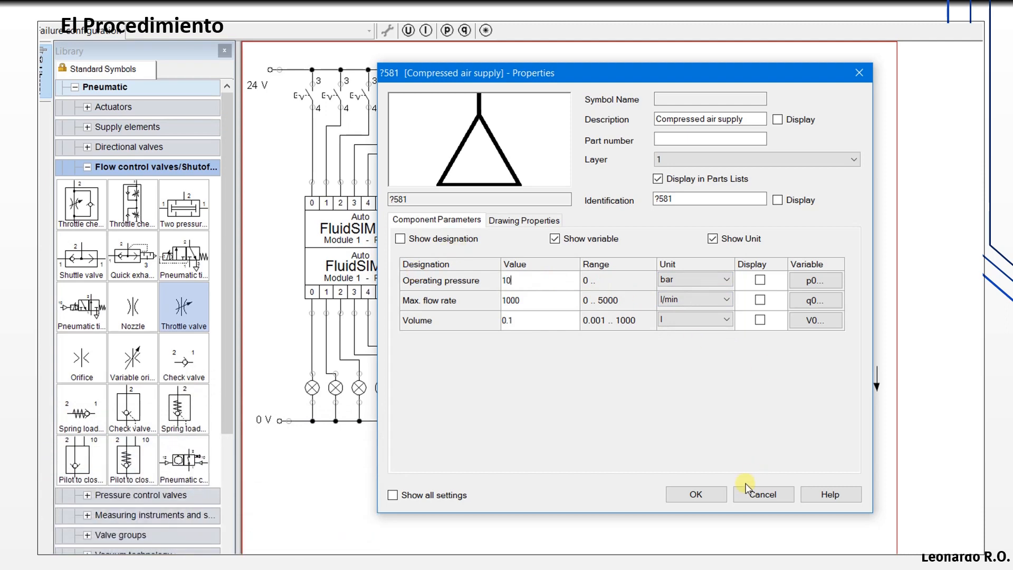
left_click(686, 496)
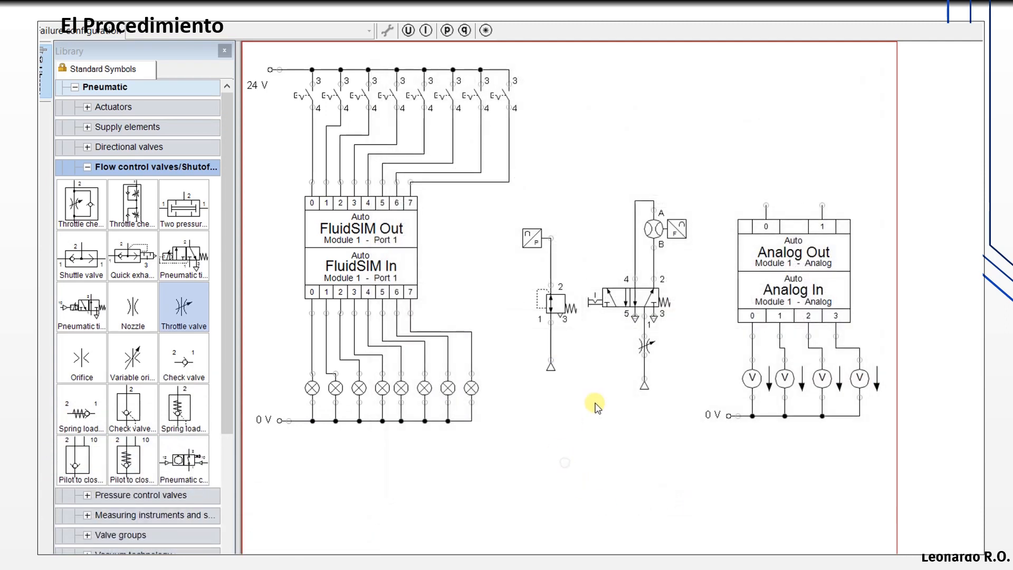
- Change the unit of the pressure reducing valve's nominal pressure to bar
double_click(553, 302)
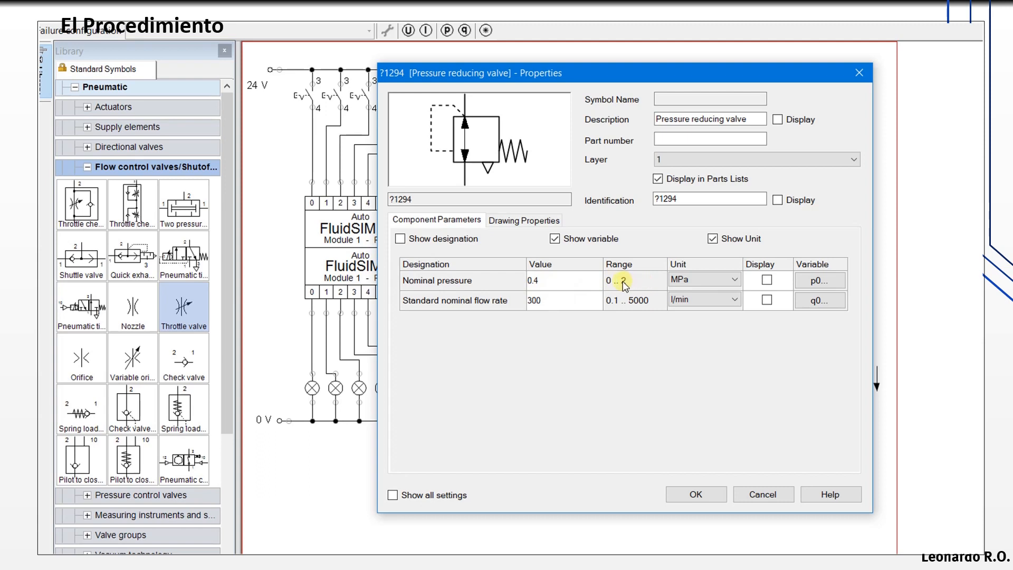
left_click(713, 279)
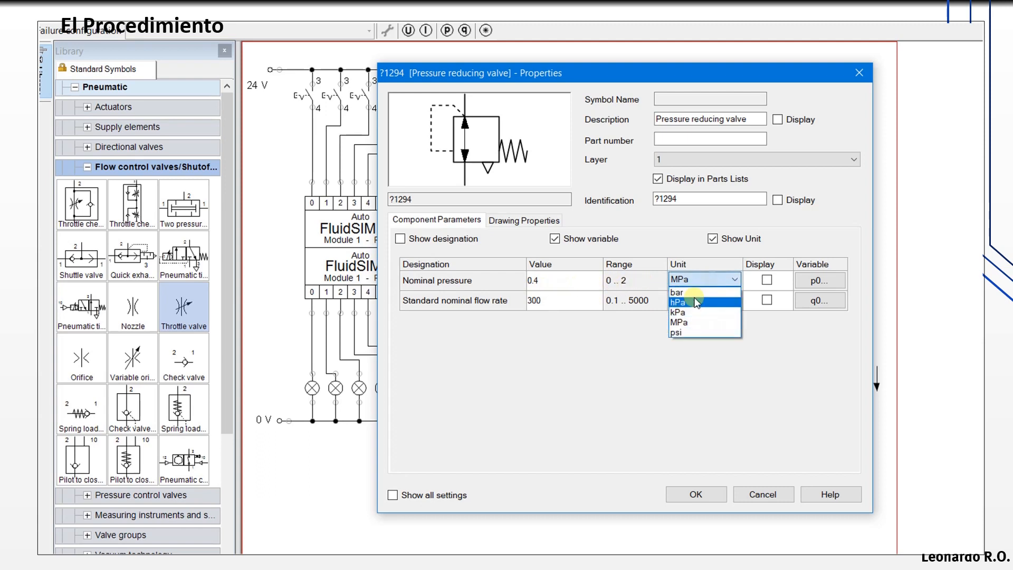
left_click(688, 292)
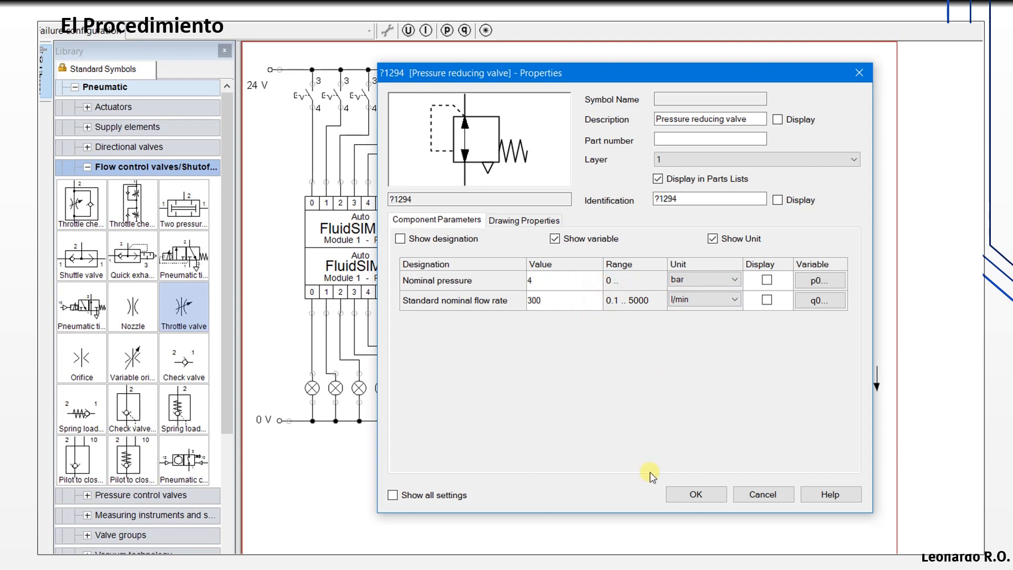
left_click(689, 497)
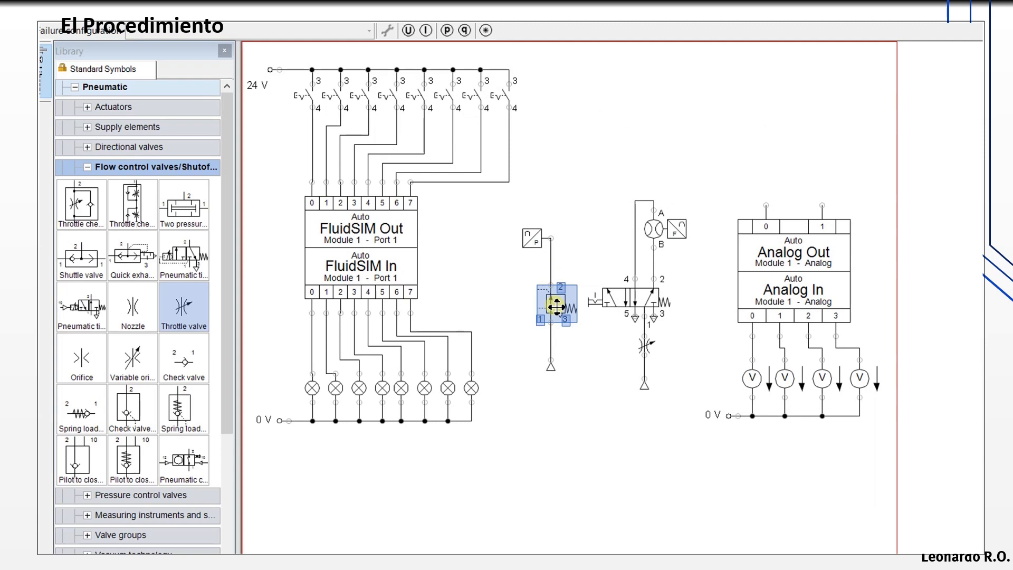
- Check the pressure reducing valve's nominal pressure and flow rate settings and close its properties
double_click(556, 305)
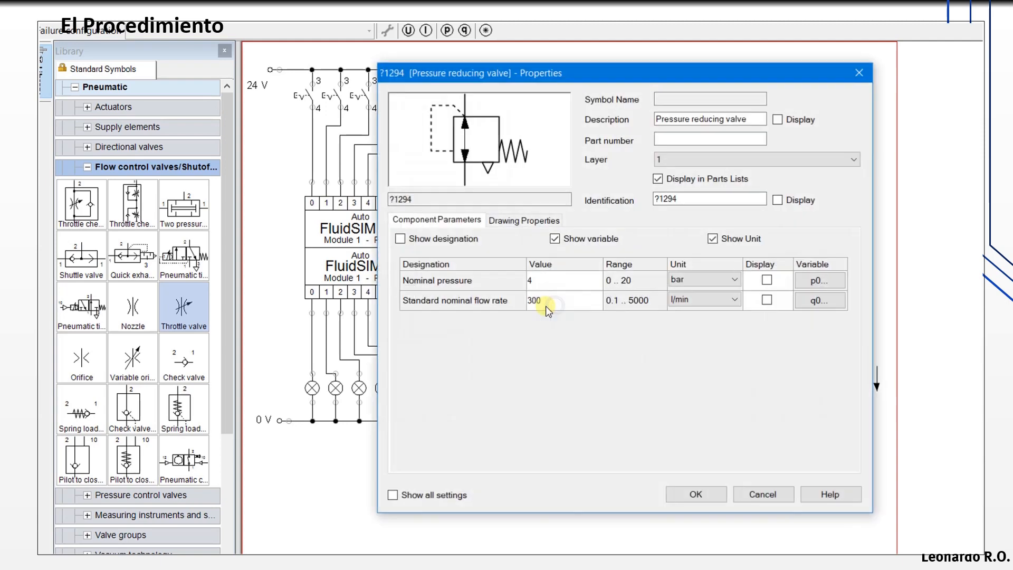
left_click(690, 496)
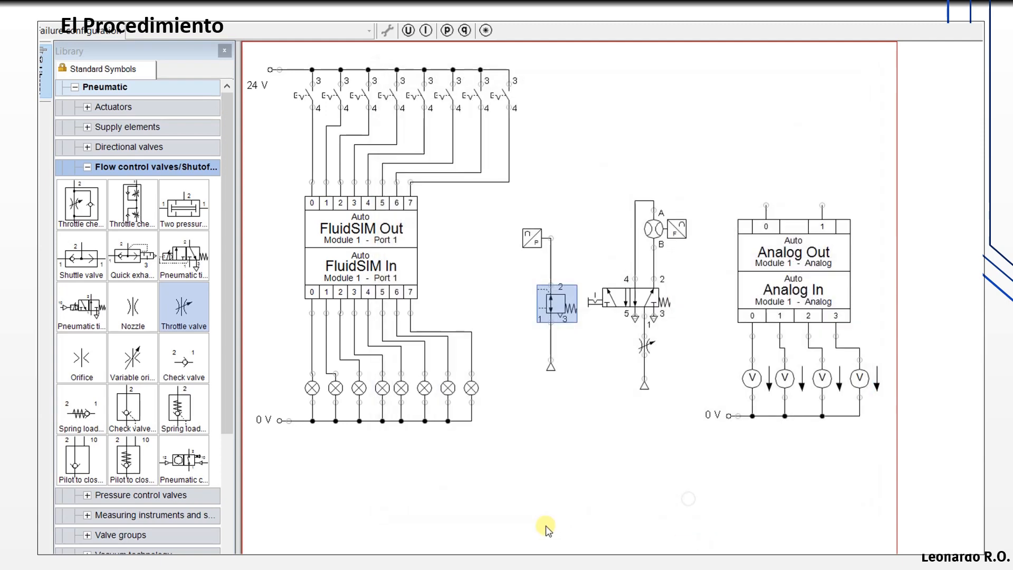
- Set the analog pressure sensor's maximum pressure unit to bar and display the maximum pressure and voltage at p2 on the drawing
left_click(532, 239)
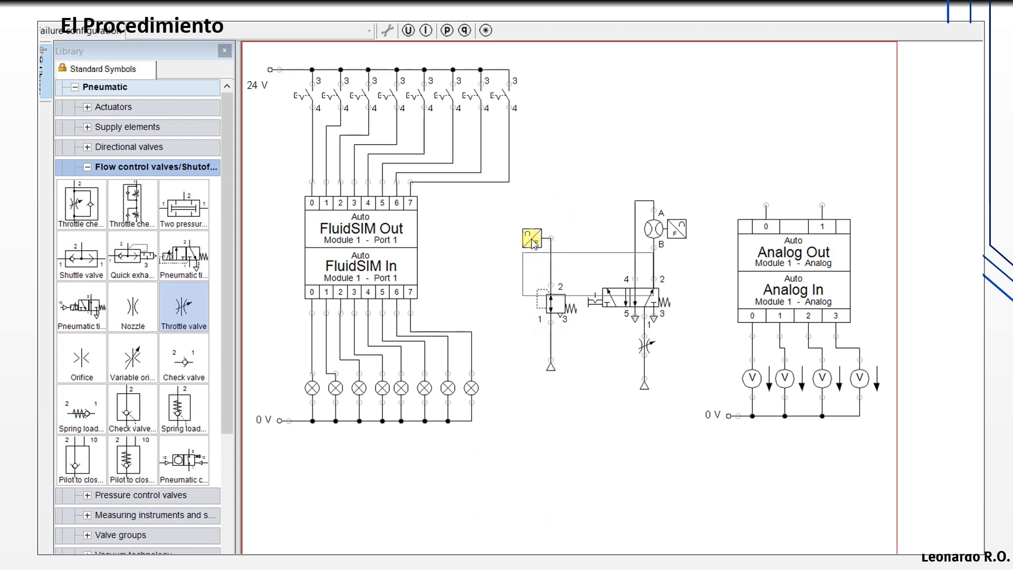
double_click(532, 239)
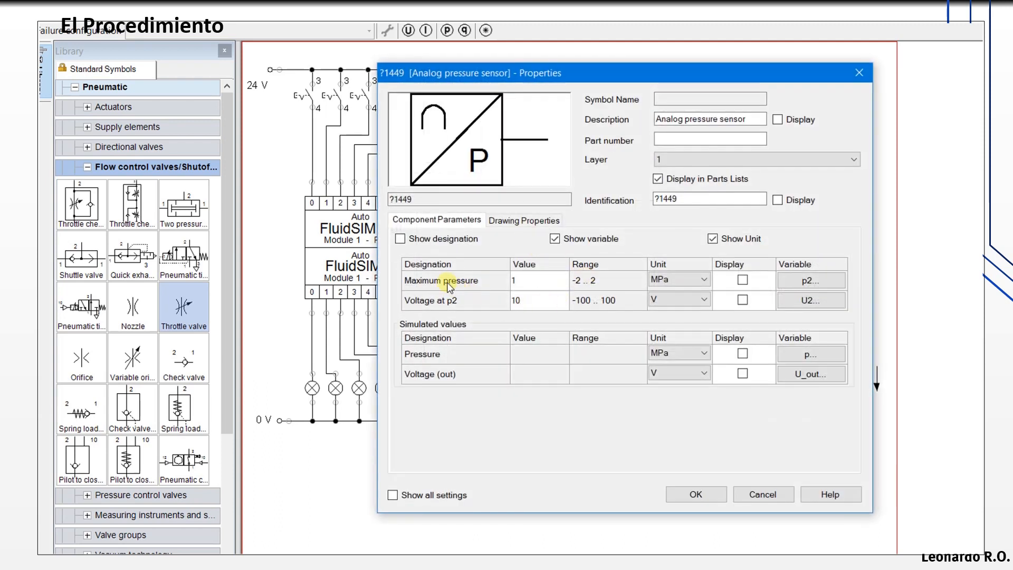
left_click(686, 284)
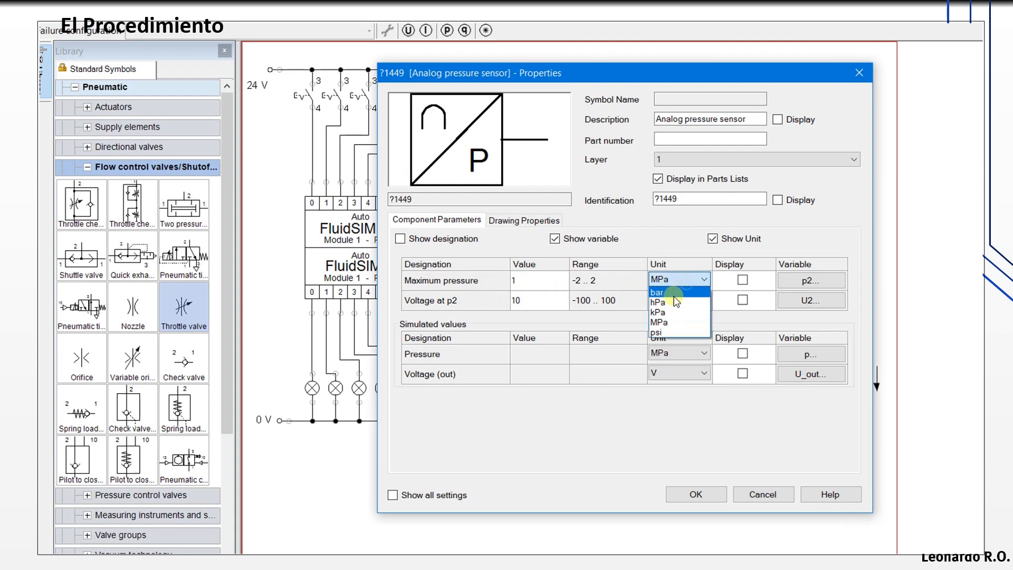
left_click(663, 299)
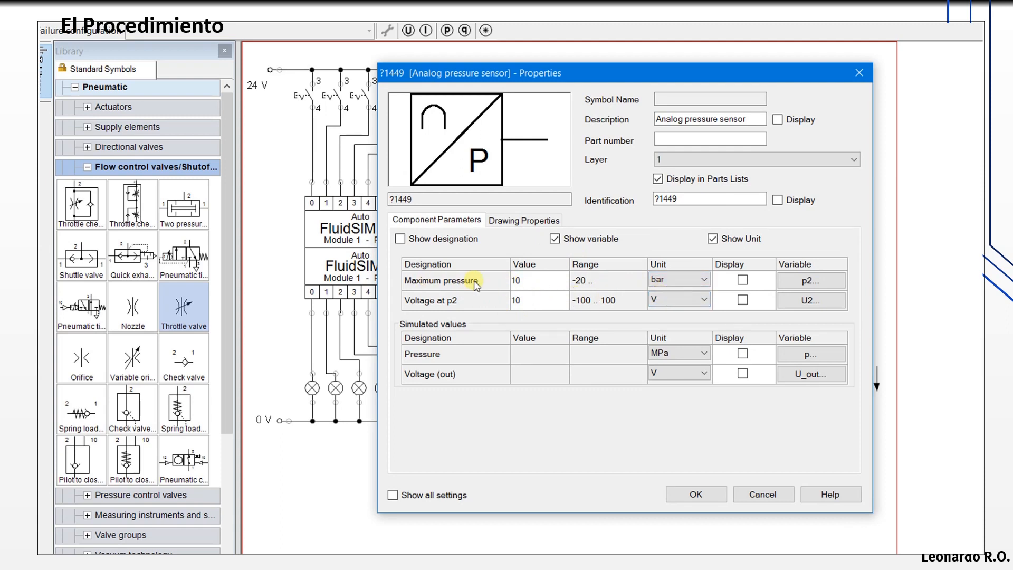
double_click(516, 280)
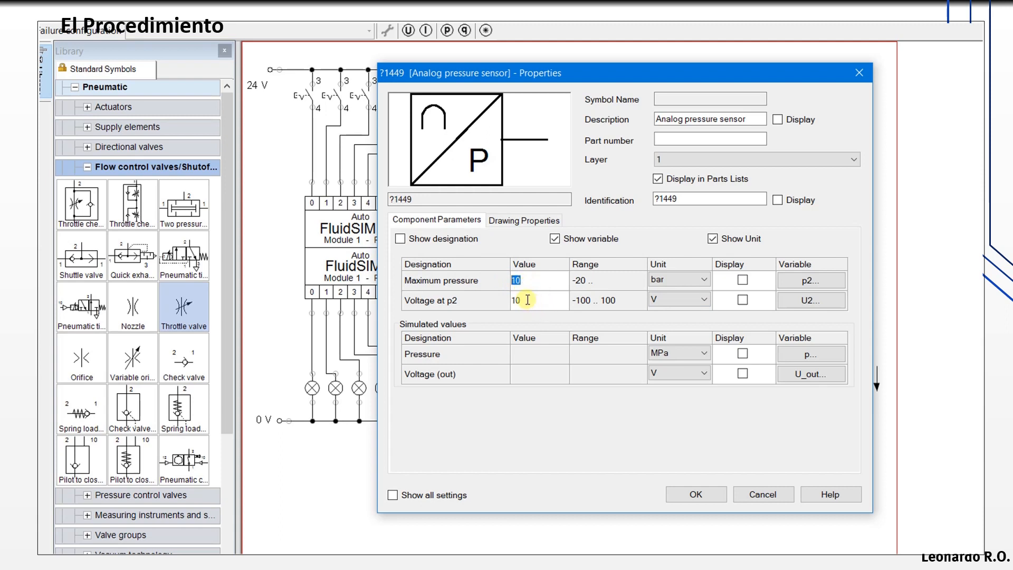
double_click(514, 300)
left_click(743, 280)
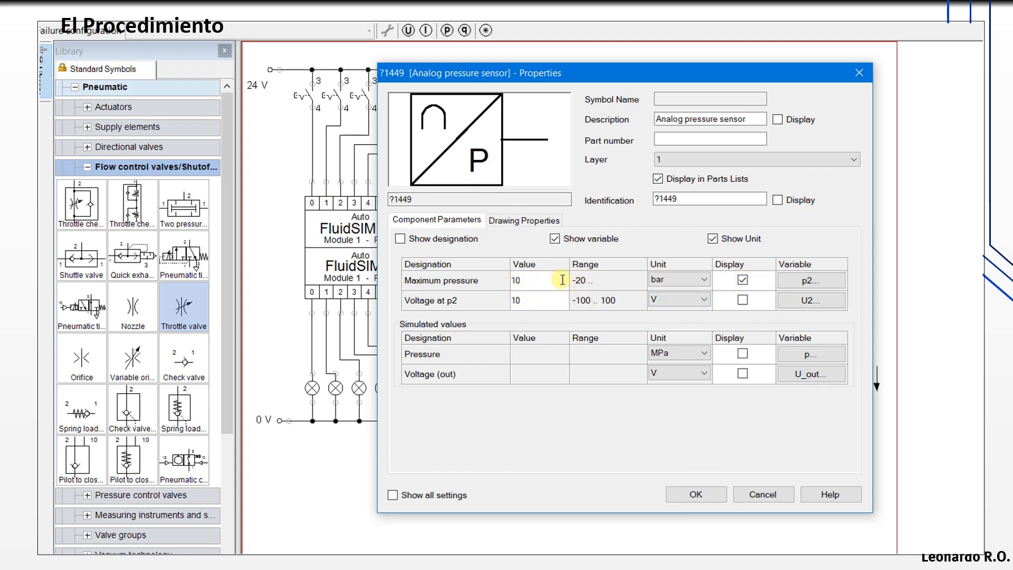
left_click(743, 300)
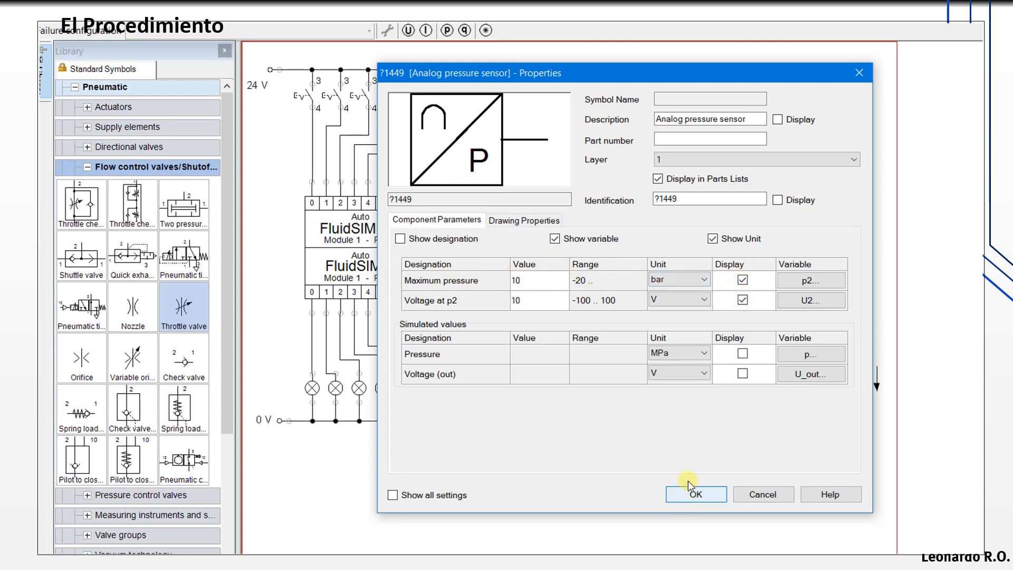
- Identify the analog pressure sensor as Pres1, display the identification, and place its label just above the sensor
double_click(688, 197)
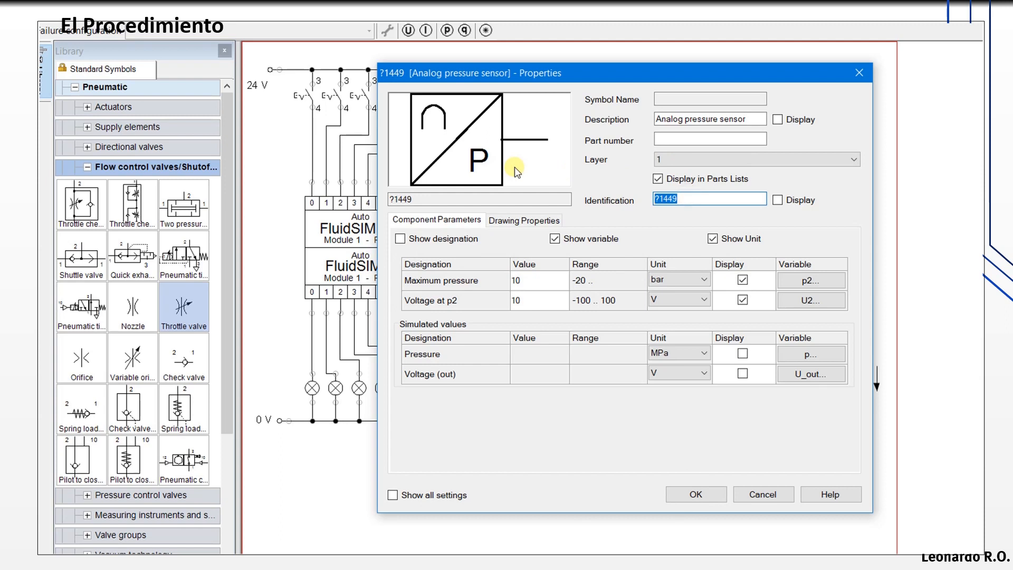
type("Pres1")
left_click(695, 493)
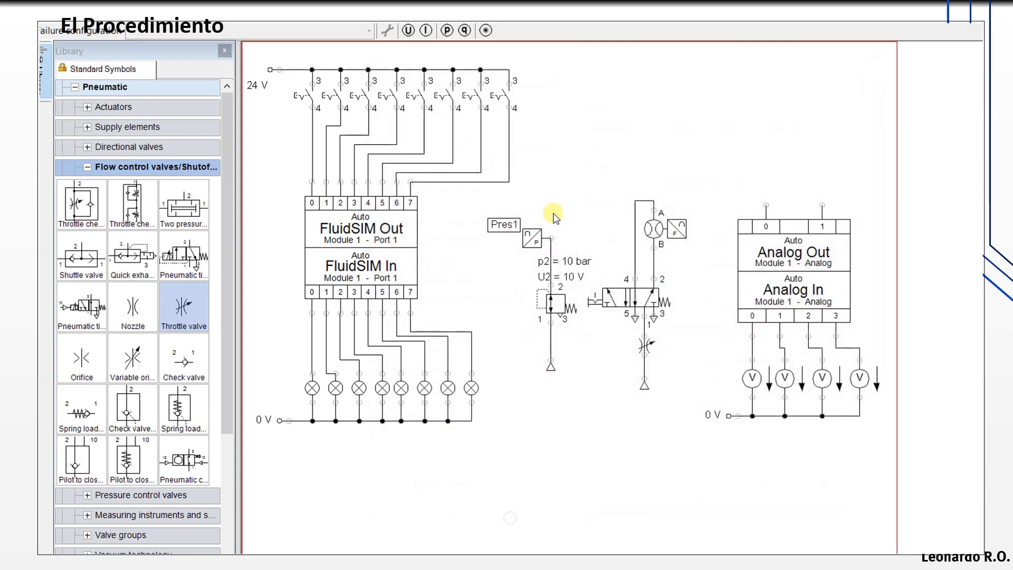
left_click_drag(505, 224, 516, 216)
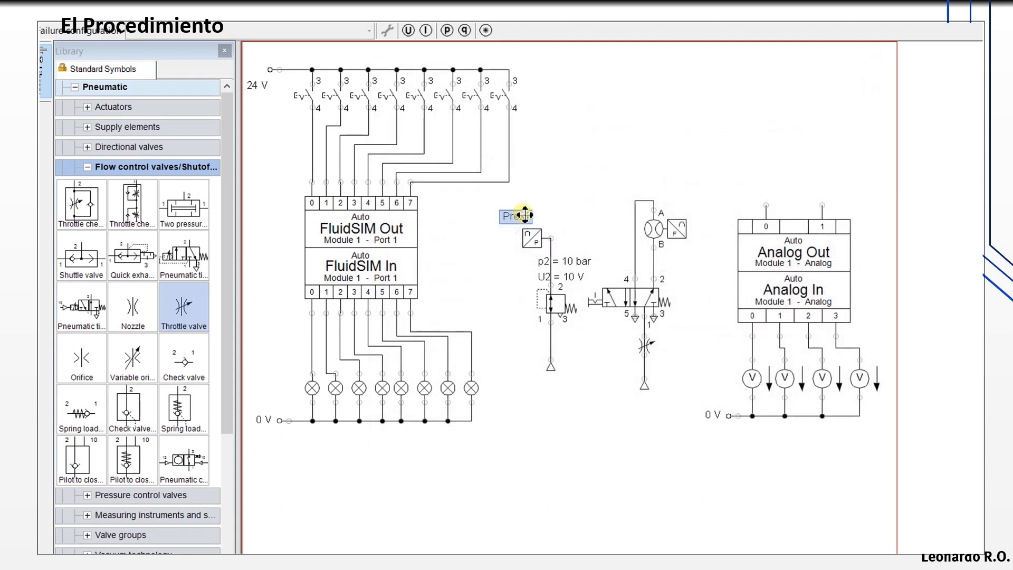
left_click(560, 212)
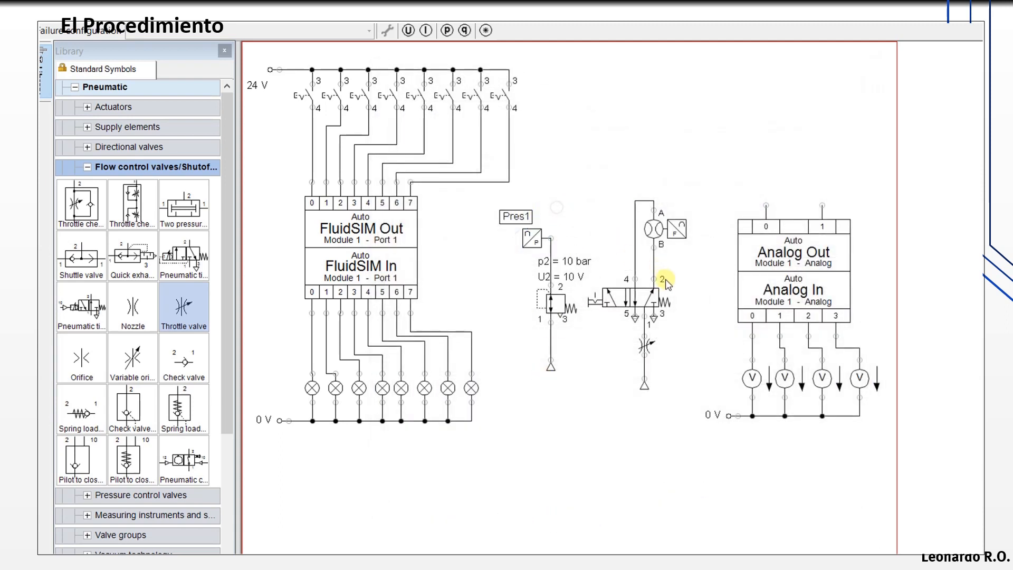
- Examine the analog flow meter's default parameters and how it connects to the 5/2-way valve and throttle valve
left_click(654, 233)
double_click(654, 233)
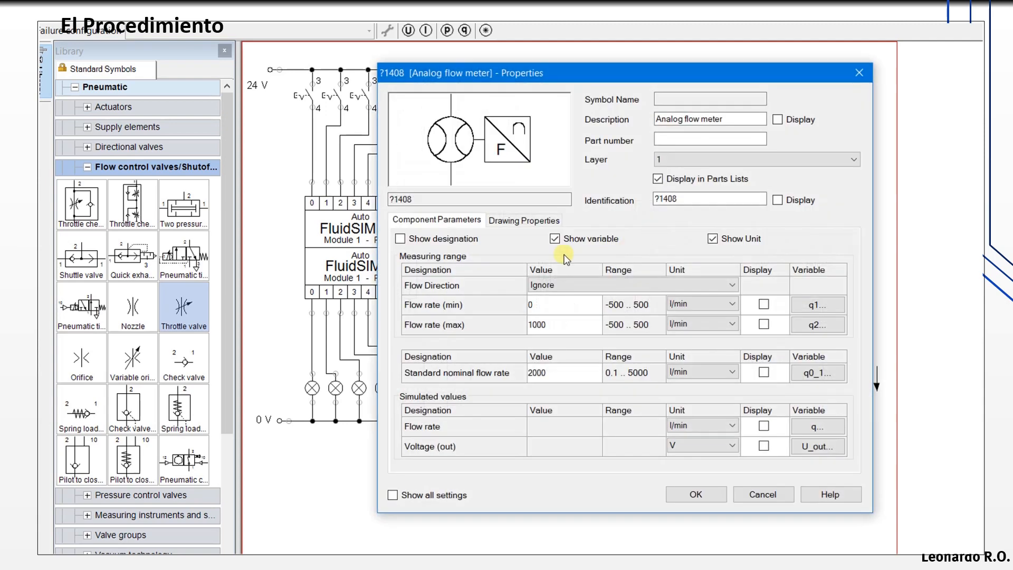
left_click_drag(511, 75, 483, 40)
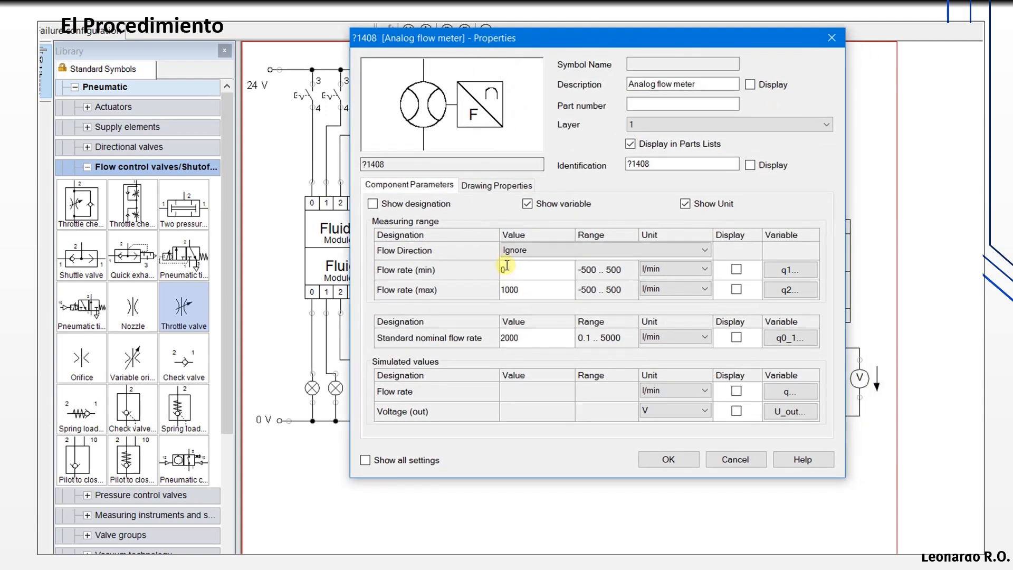
left_click(735, 459)
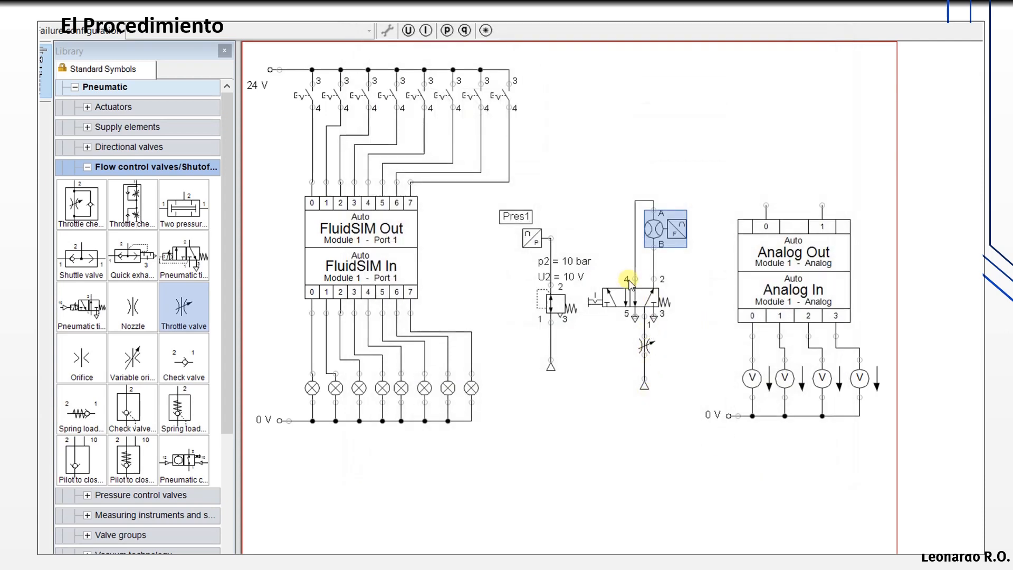
mouse_move(653, 351)
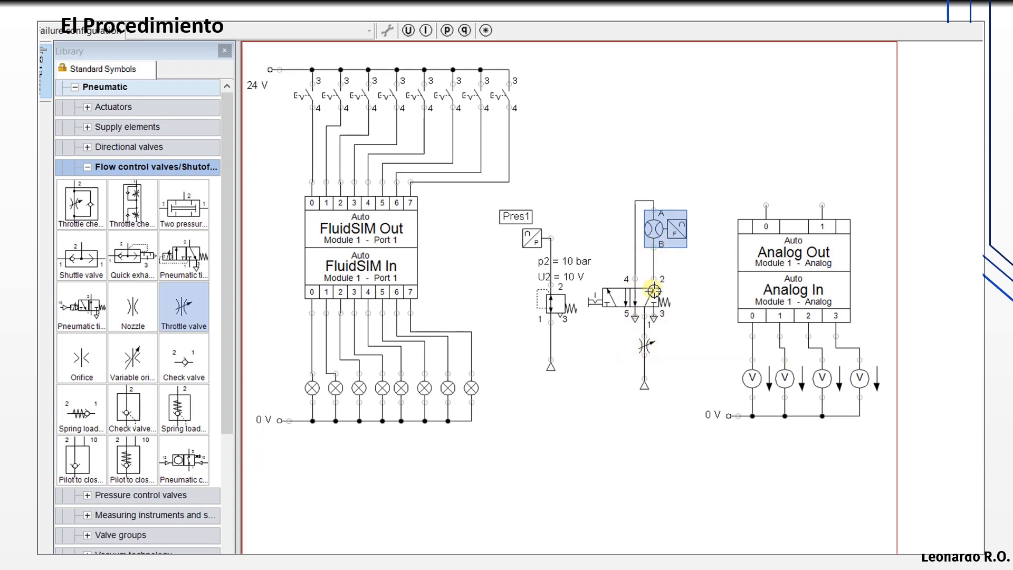
mouse_move(646, 297)
mouse_move(661, 239)
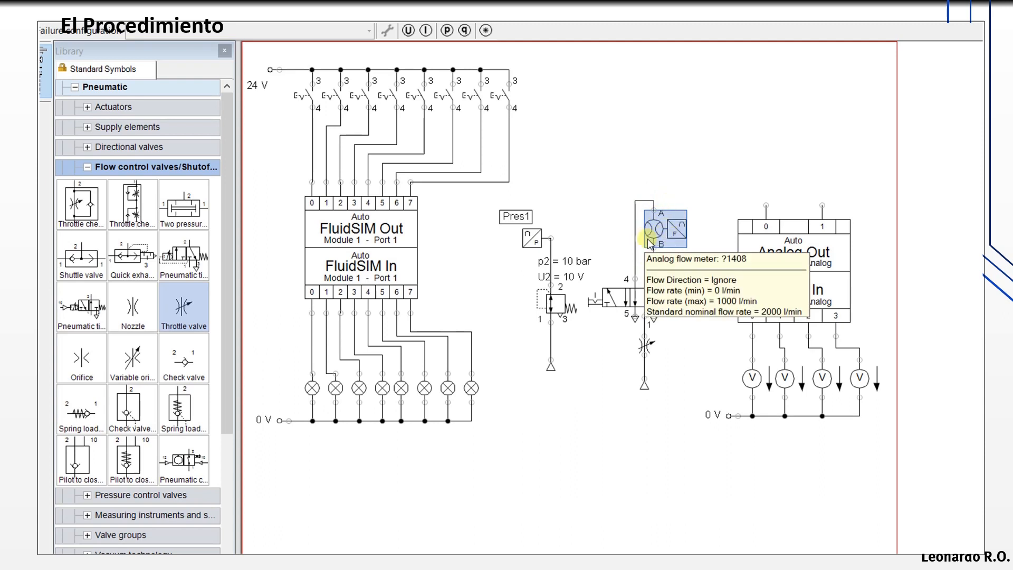
mouse_move(528, 241)
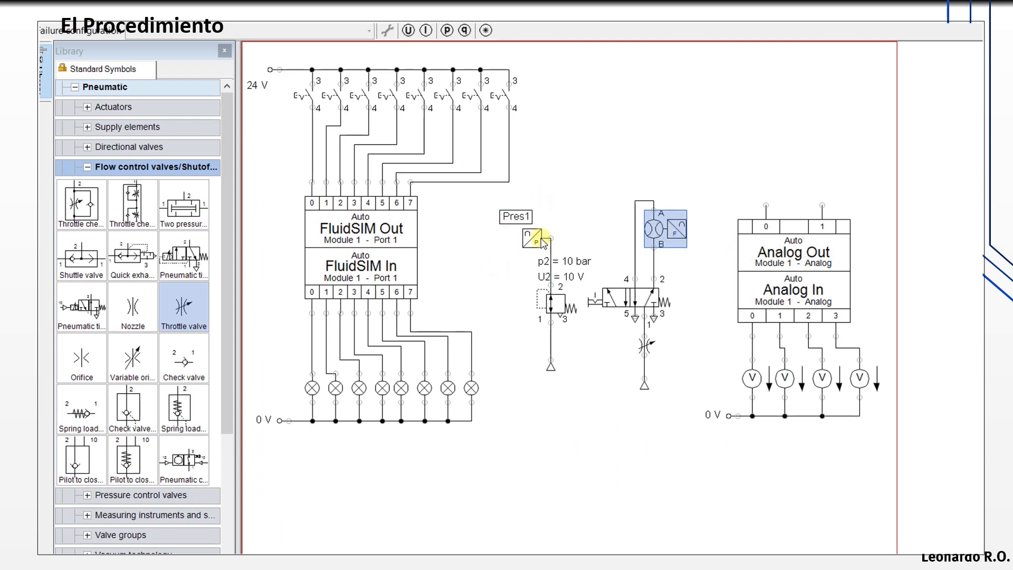
- Set the analog flow meter's flow direction to Consider and its measuring range from -100 to 100 l/min
double_click(653, 235)
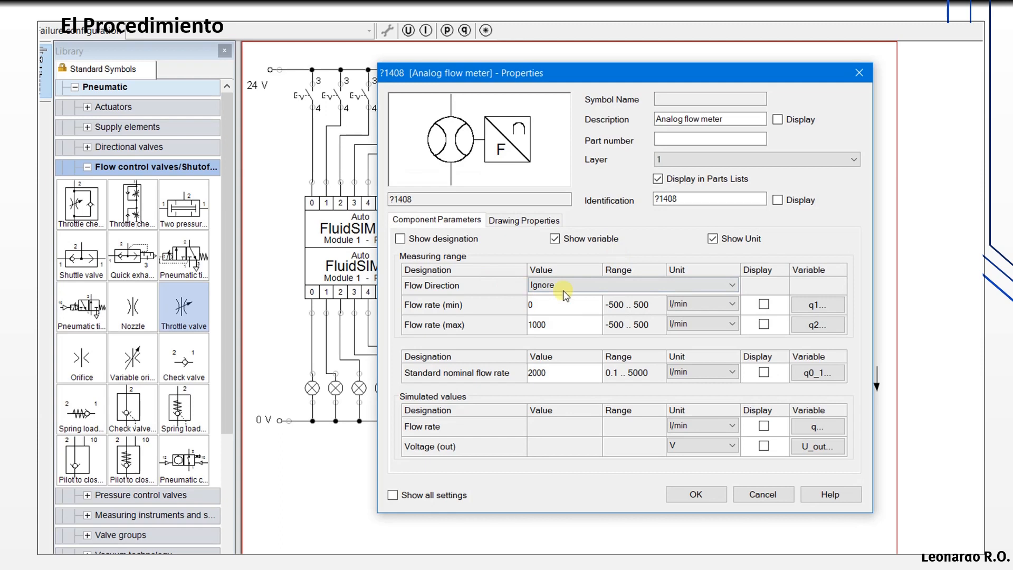
left_click(543, 286)
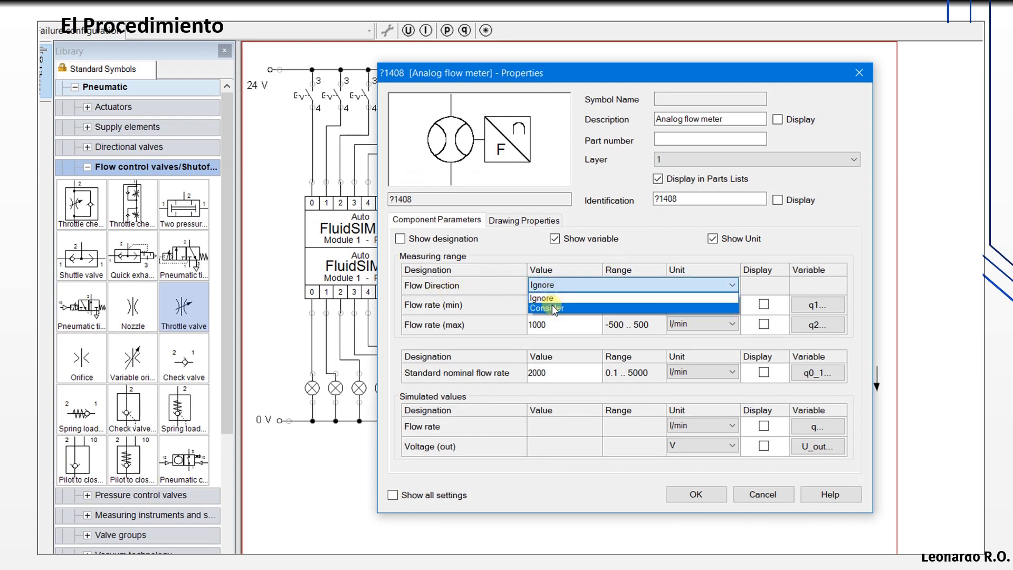
left_click(554, 309)
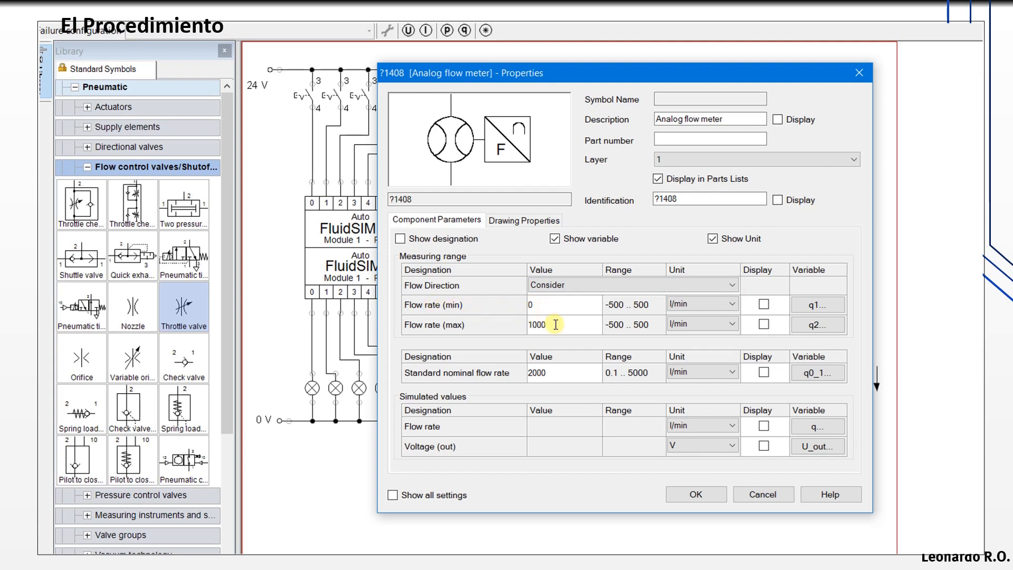
left_click_drag(555, 324, 481, 316)
left_click_drag(548, 301, 502, 306)
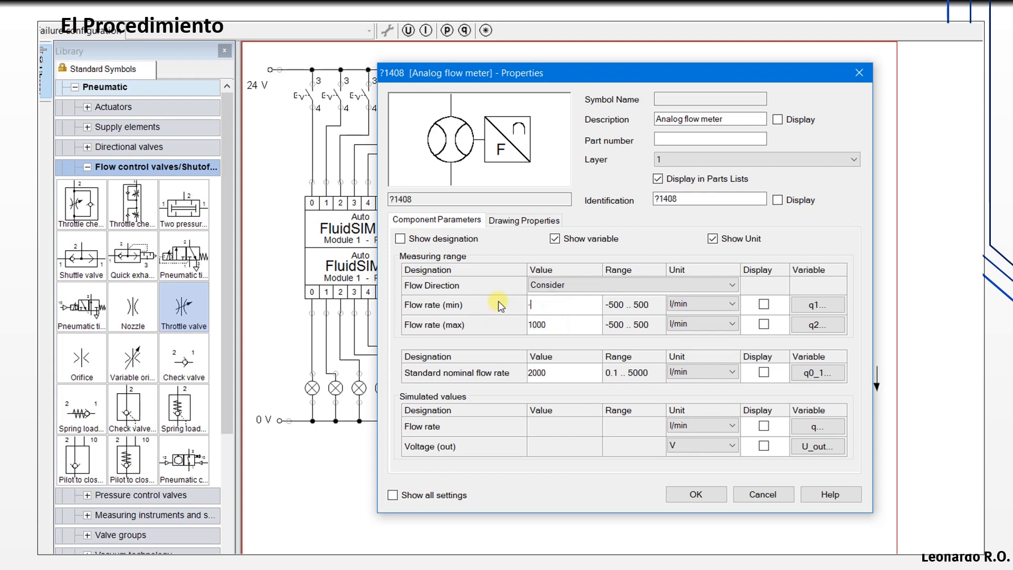
double_click(565, 326)
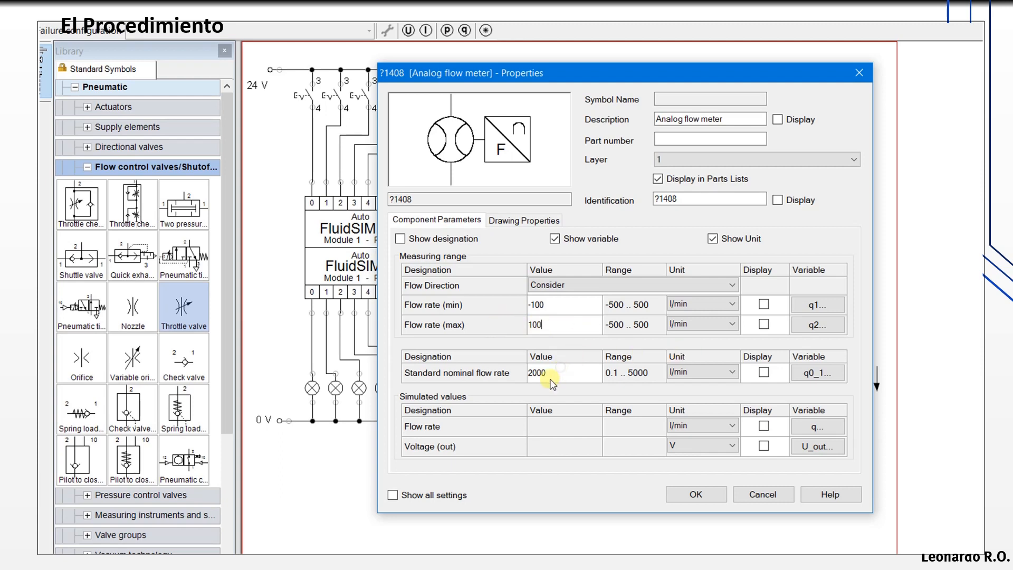
- Show all settings of the analog flow meter and check the voltages assigned to q1 and q2
left_click(393, 496)
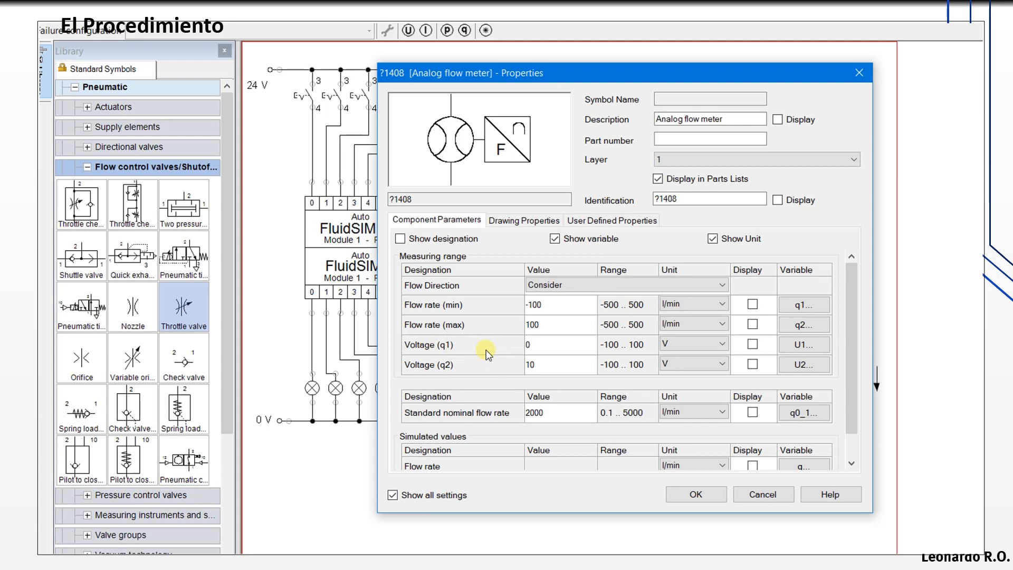
left_click(543, 345)
left_click(543, 365)
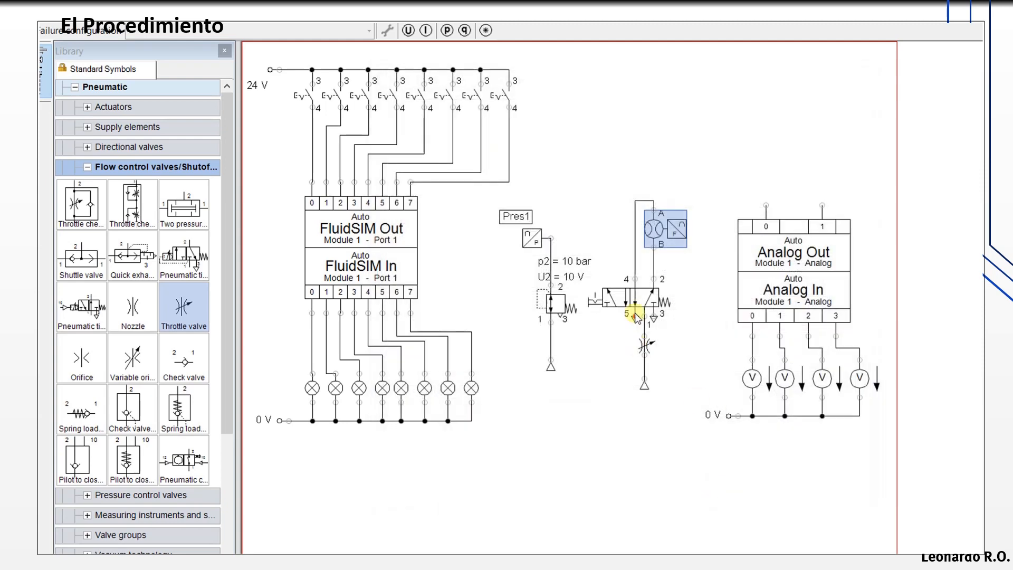
- Check the standard nominal flow rates of the 5/2-way valve and the throttle valve below it
double_click(639, 304)
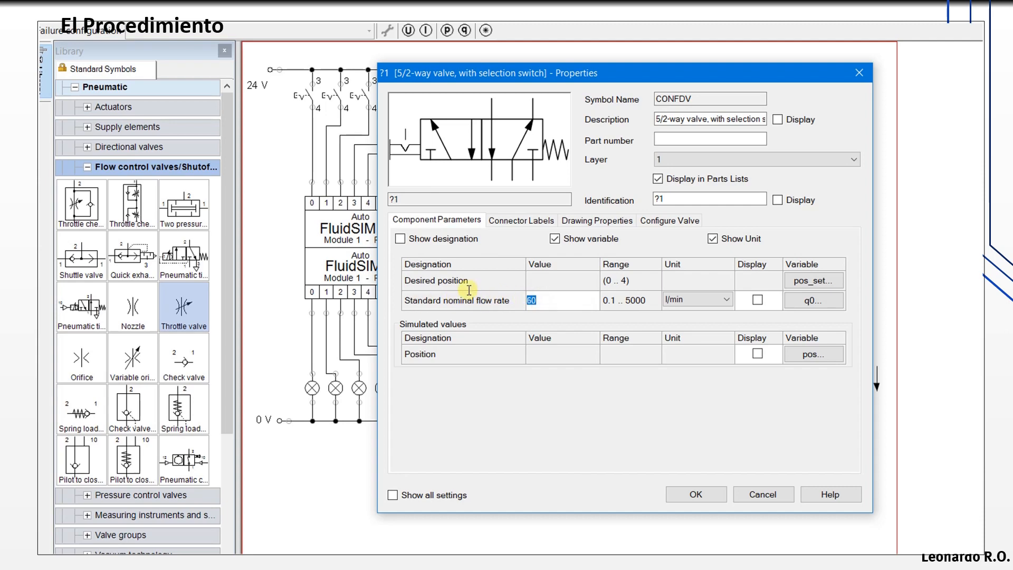
left_click(696, 494)
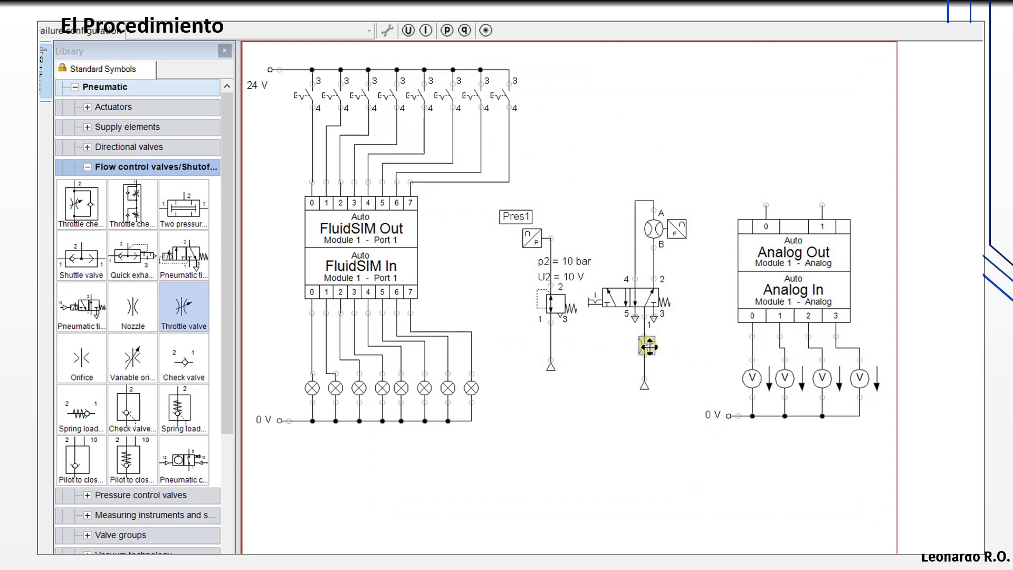
double_click(648, 345)
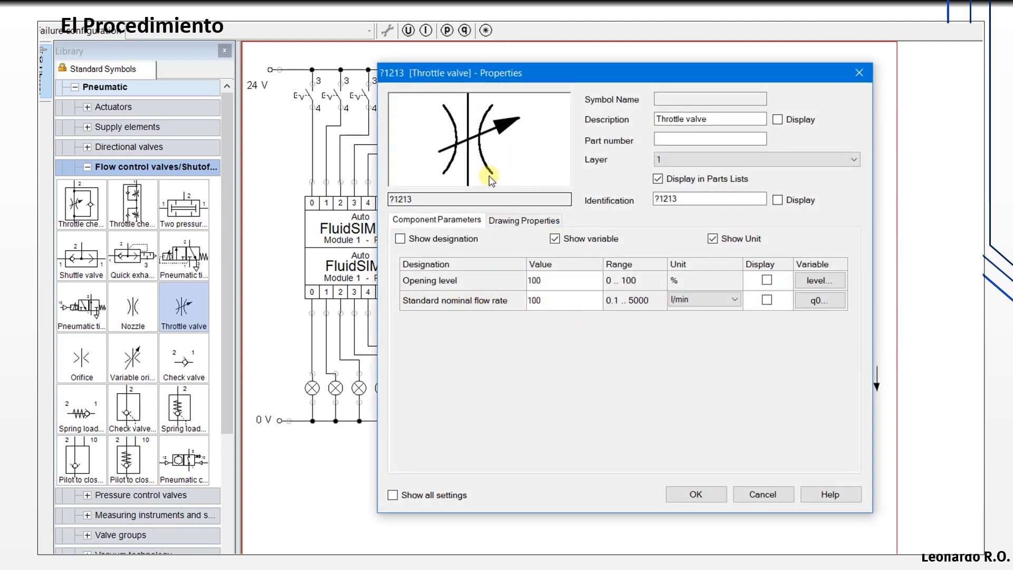
left_click(558, 299)
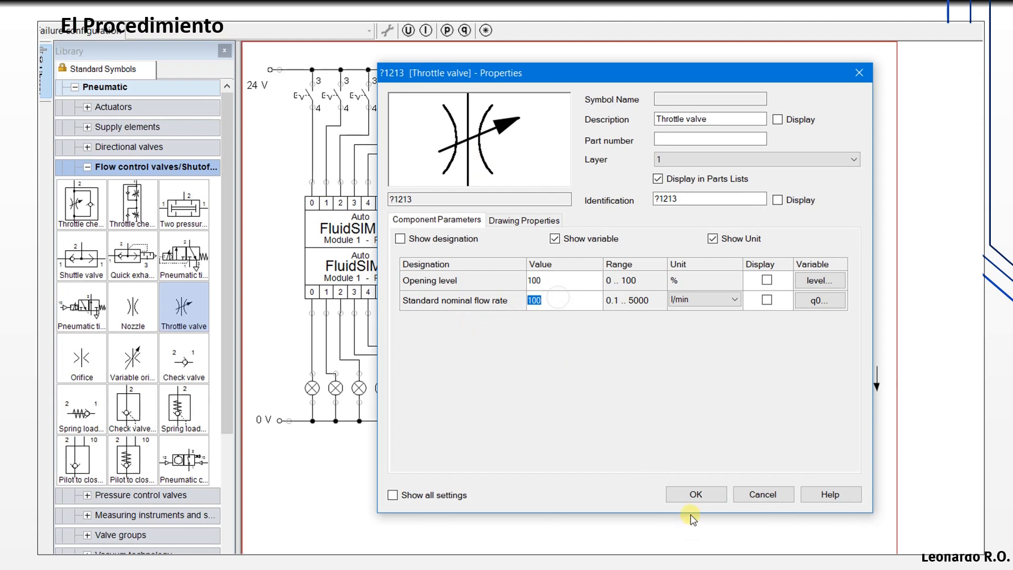
left_click(697, 494)
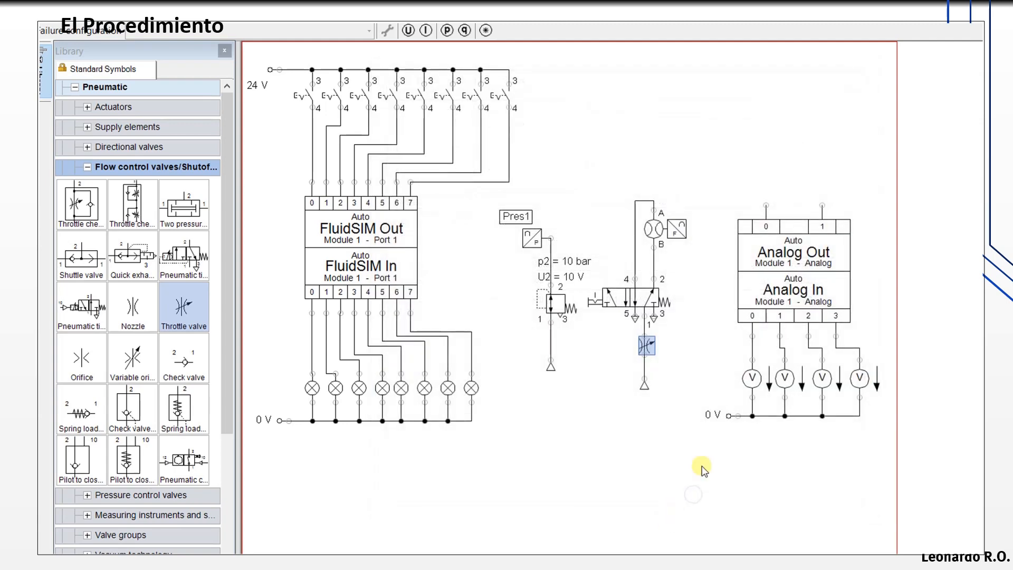
- Check the maximum flow rate of the compressed air supply feeding the throttle valve
double_click(648, 389)
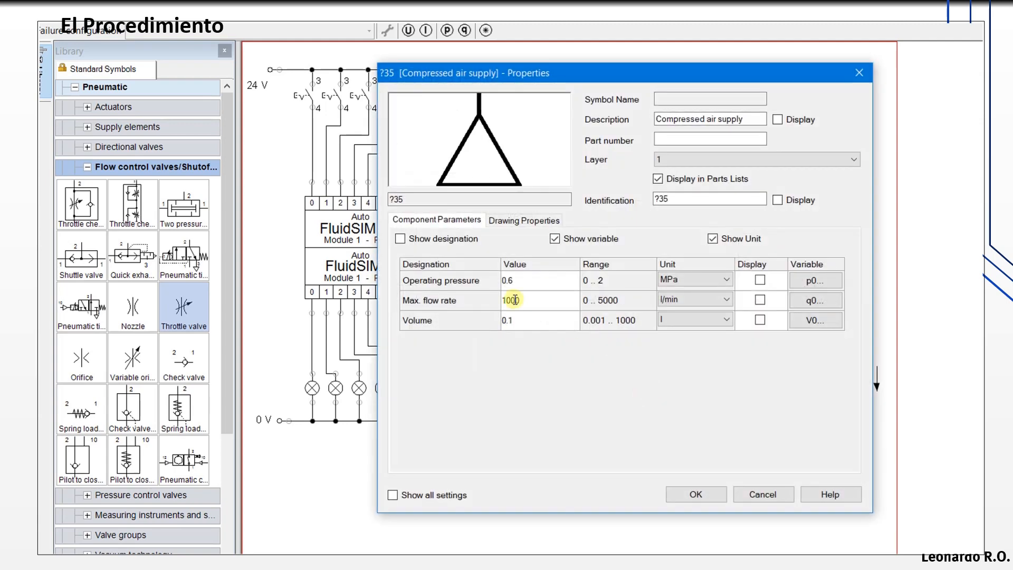
double_click(539, 299)
left_click(702, 494)
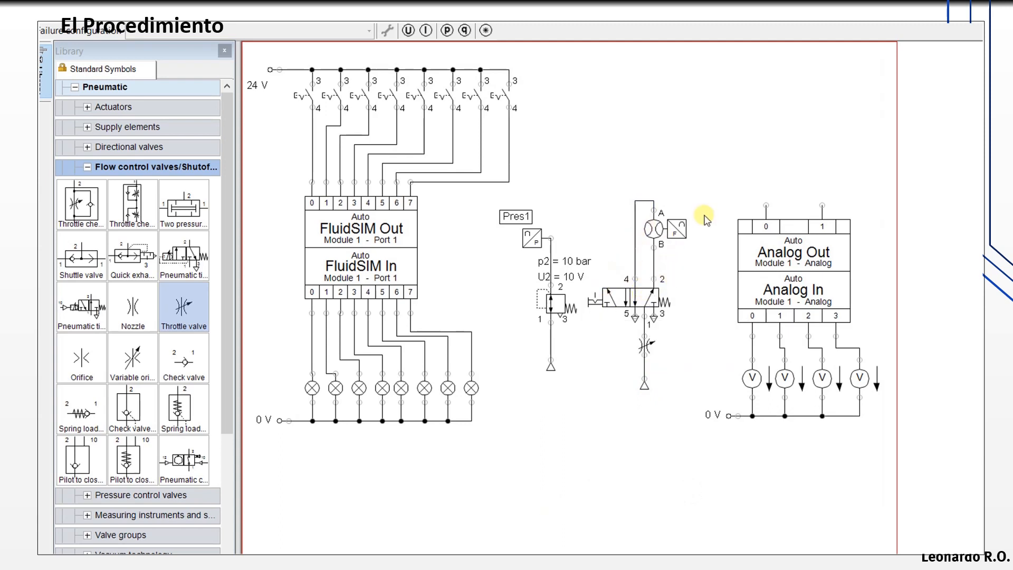
- Display the analog flow meter's simulated flow rate in l/min and output voltage in V on the drawing
double_click(655, 238)
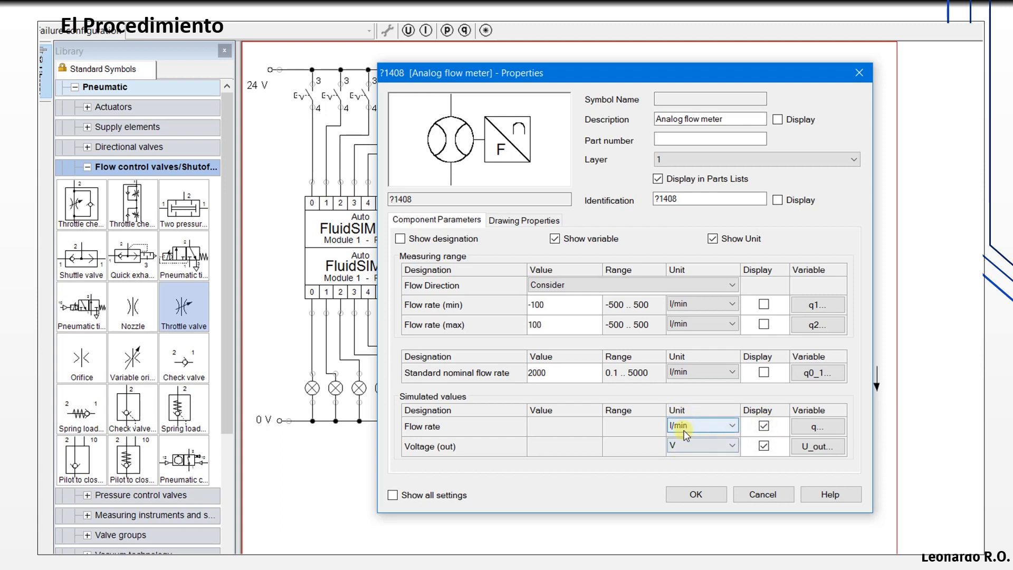
left_click(695, 495)
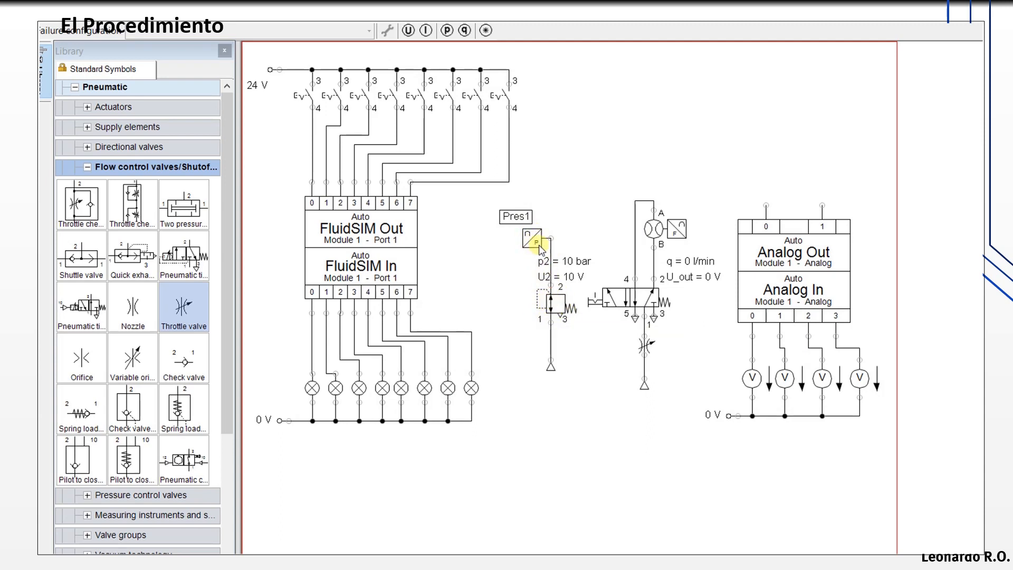
- Check the settings of the Pres1 analog pressure sensor and of the throttle valve below the 5/2-way valve
mouse_move(537, 244)
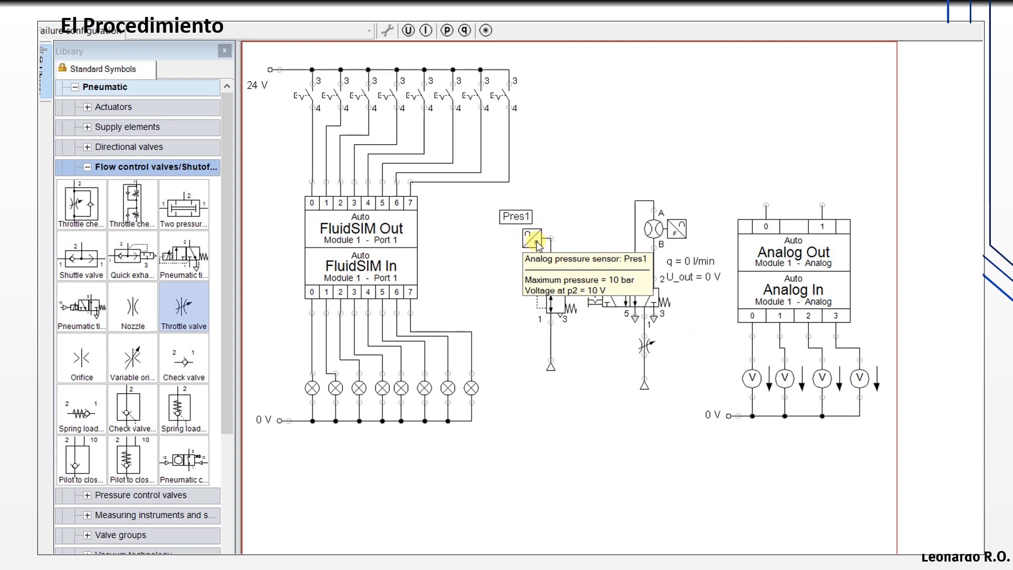
mouse_move(645, 348)
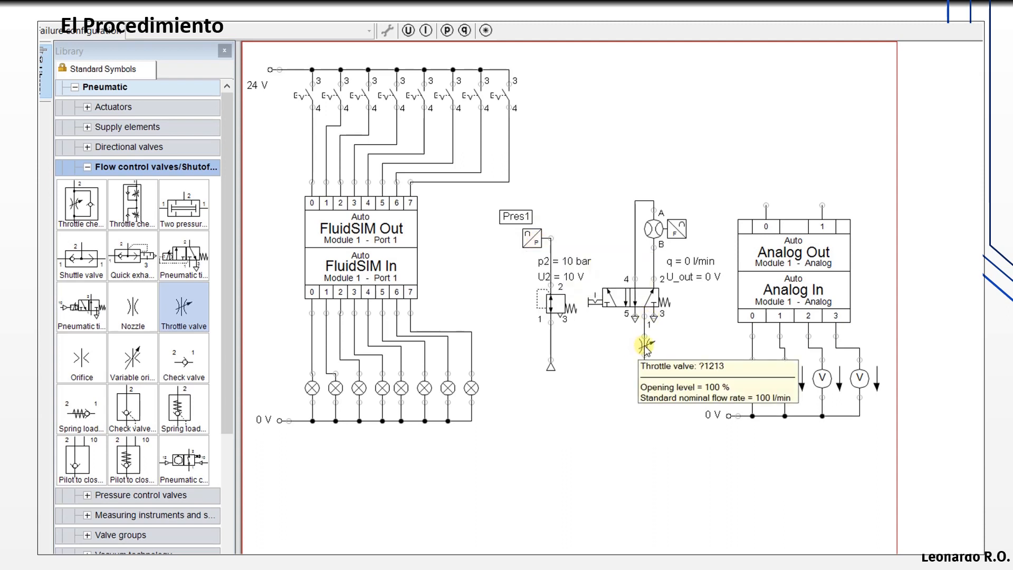
mouse_move(609, 295)
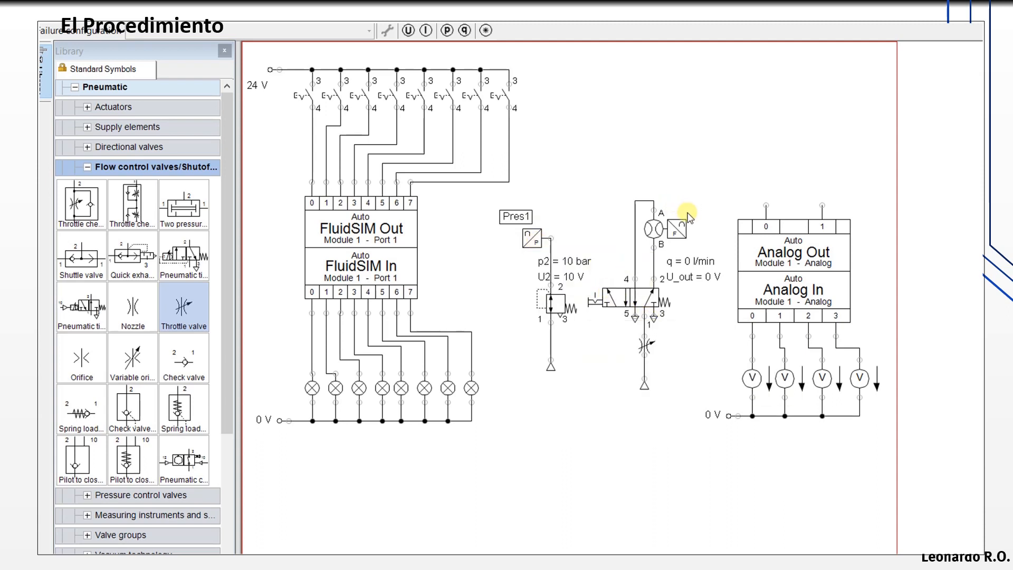
mouse_move(657, 236)
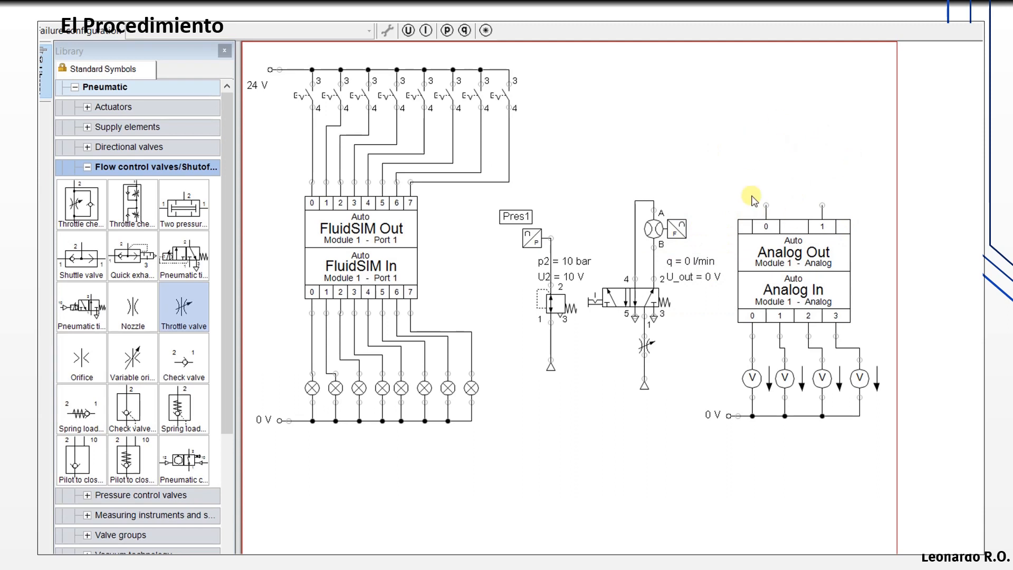
left_click(88, 167)
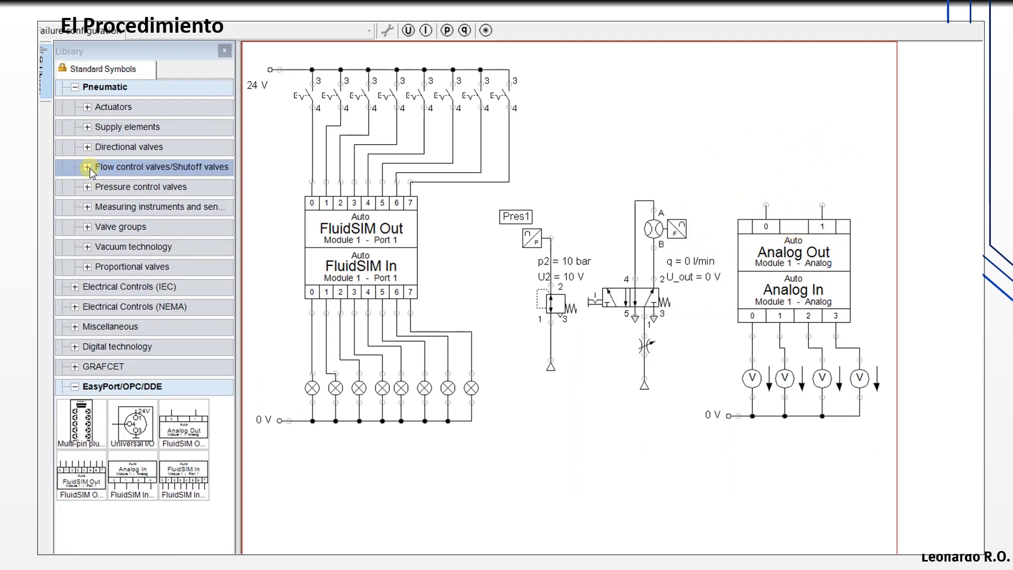
left_click(87, 208)
scroll(127, 294, "down", 3)
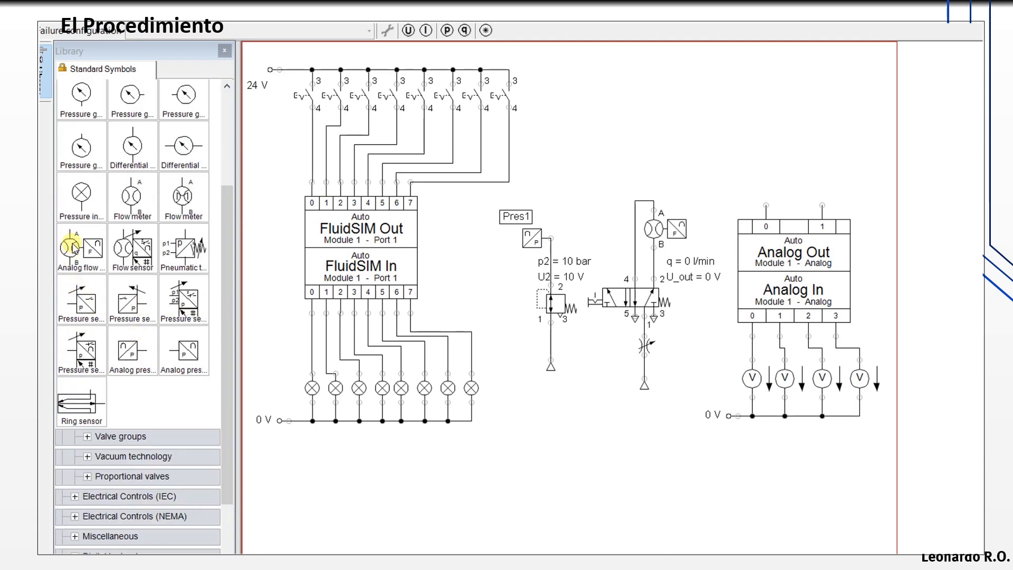
left_click_drag(74, 248, 796, 132)
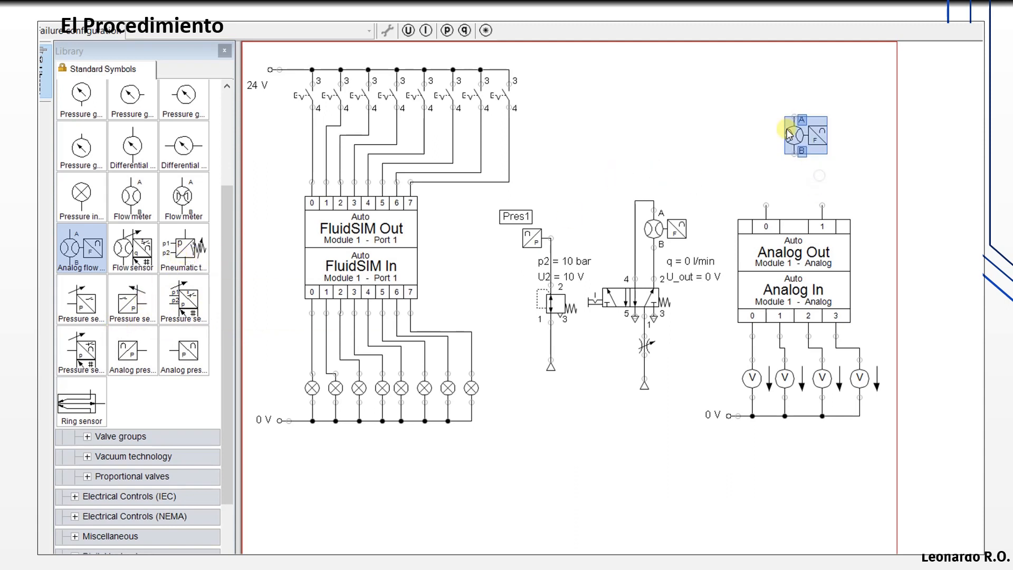
scroll(164, 298, "up", 3)
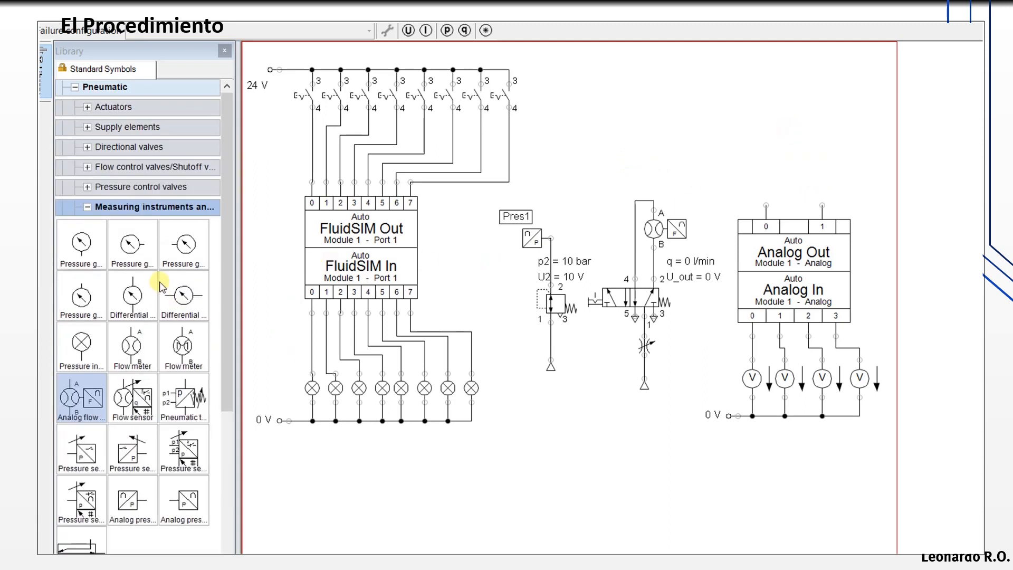
left_click(87, 207)
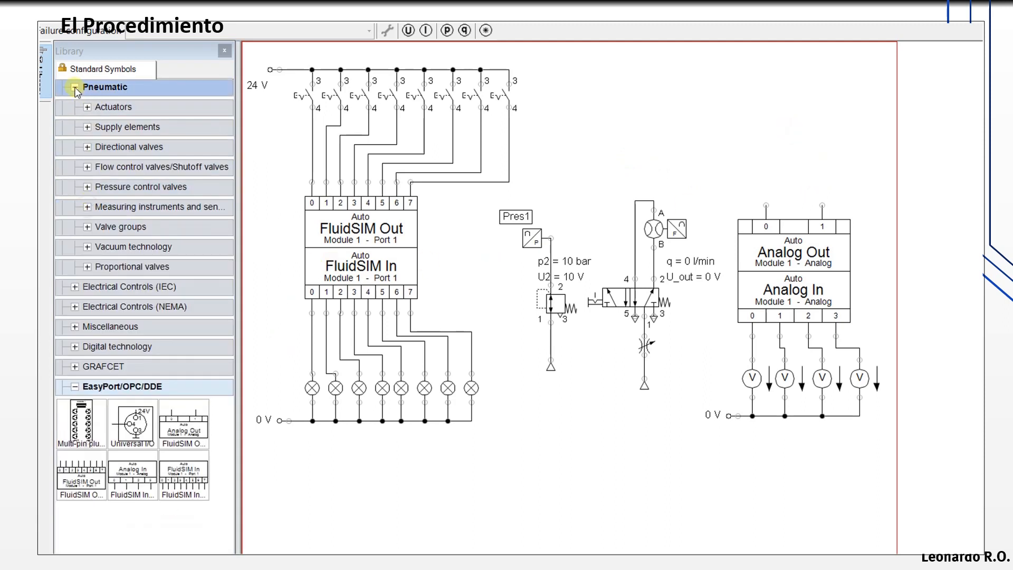
- Place the electrical parts of the pneumatic analog pressure sensor and pneumatic analog flow meter above the Analog Out block, pressure sensor first
left_click(76, 88)
left_click(75, 108)
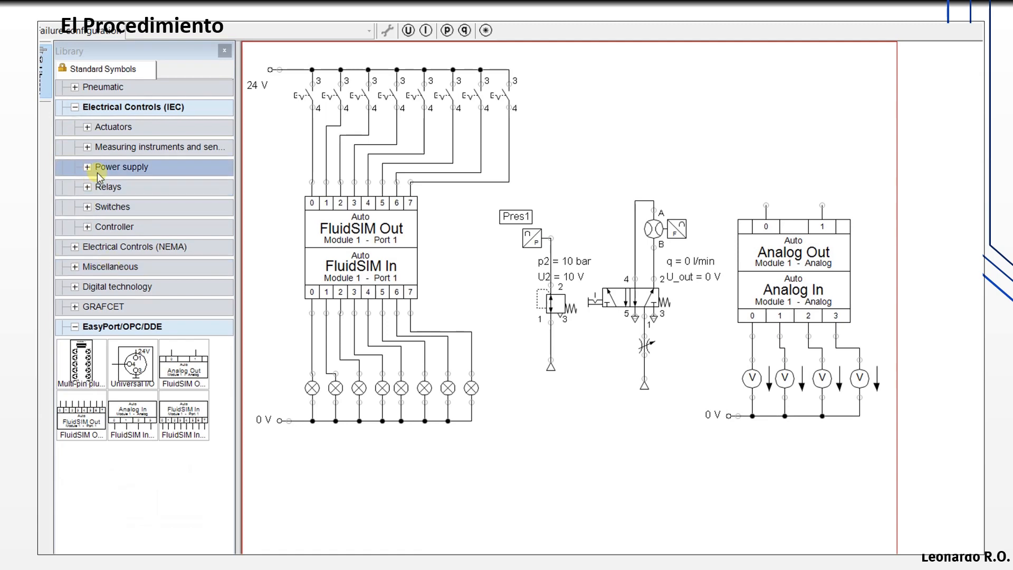
left_click(86, 148)
scroll(142, 243, "down", 2)
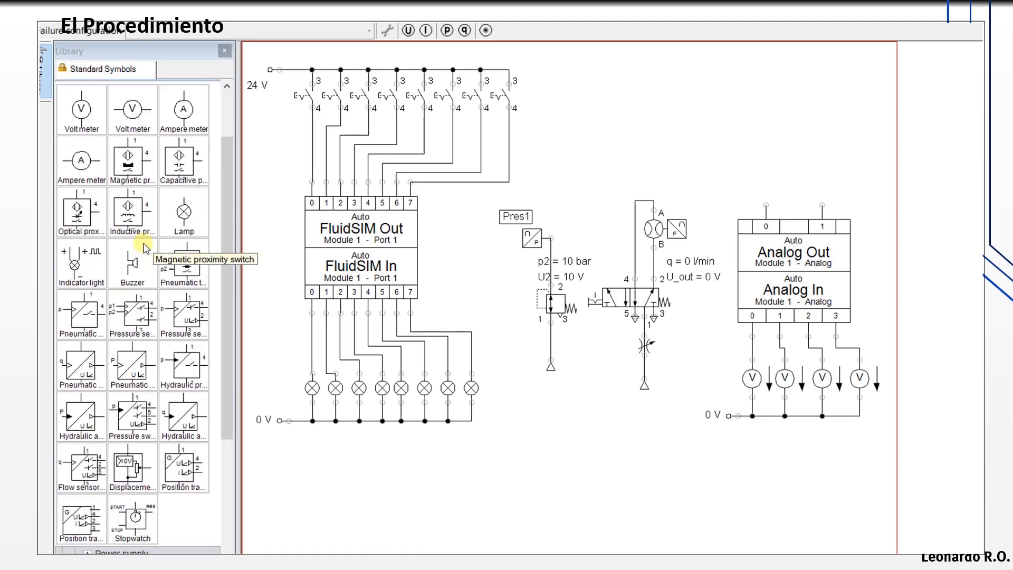
scroll(138, 253, "down", 6)
scroll(136, 256, "up", 3)
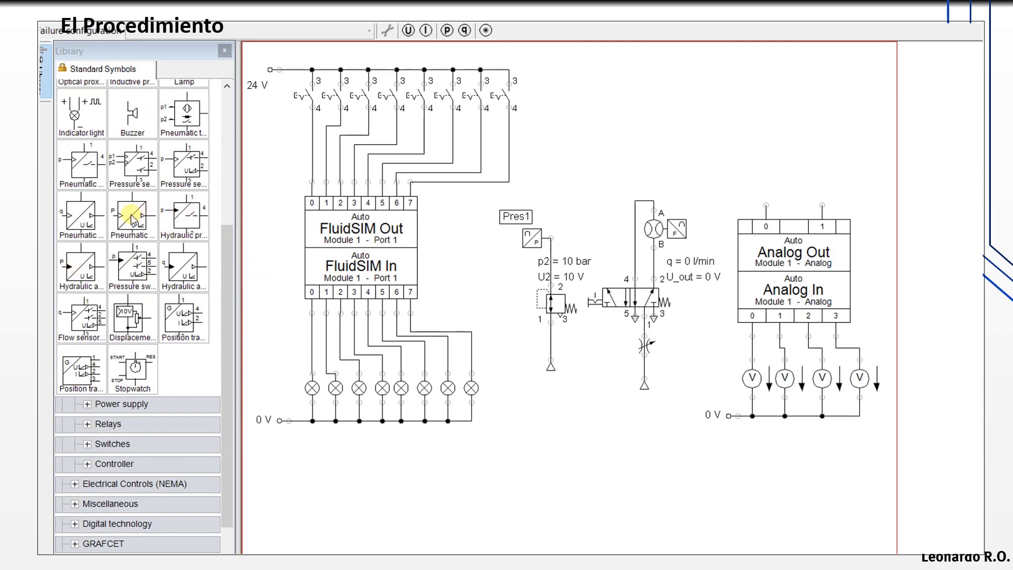
left_click(73, 219)
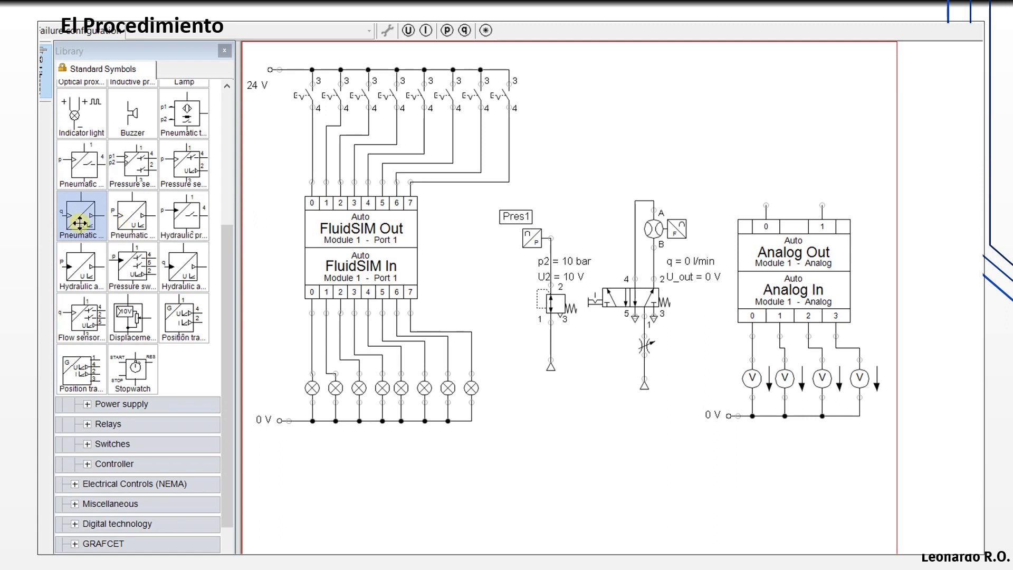
left_click_drag(78, 223, 729, 141)
left_click_drag(138, 221, 780, 155)
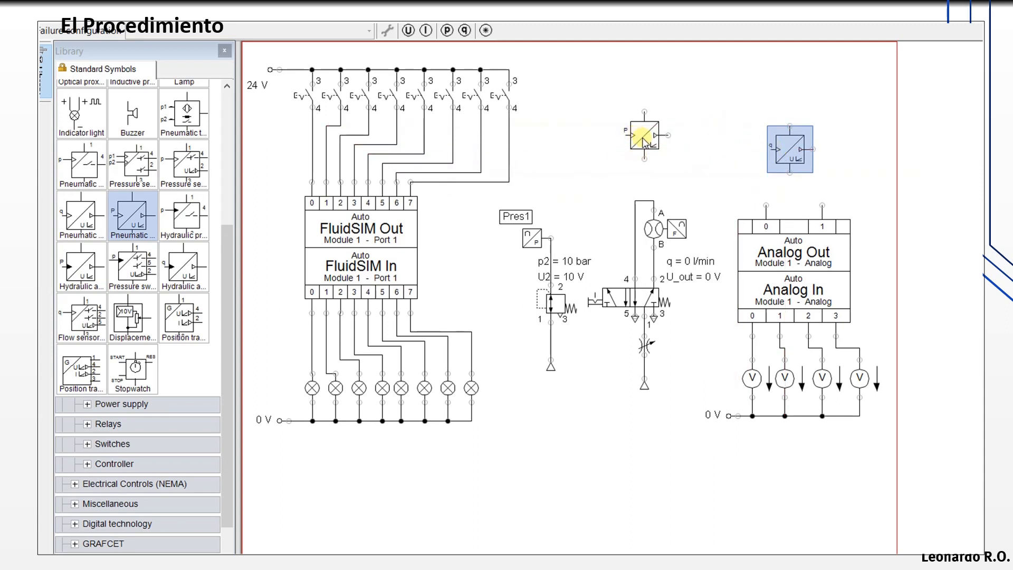
left_click_drag(643, 138, 695, 153)
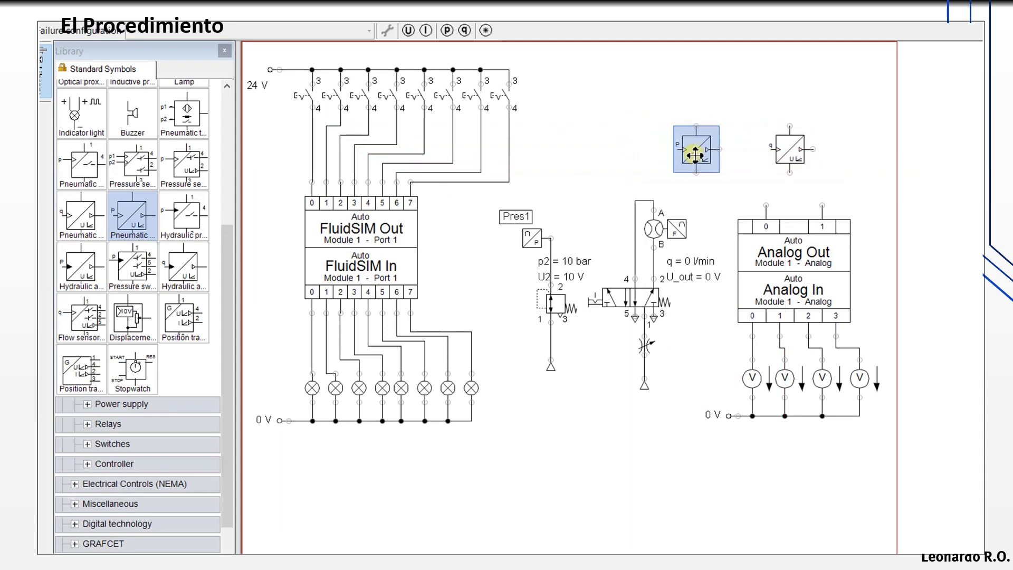
- Identify the analog flow meter as flow1, display the identification, and place its label above the 5/2-way valve circuit
double_click(655, 230)
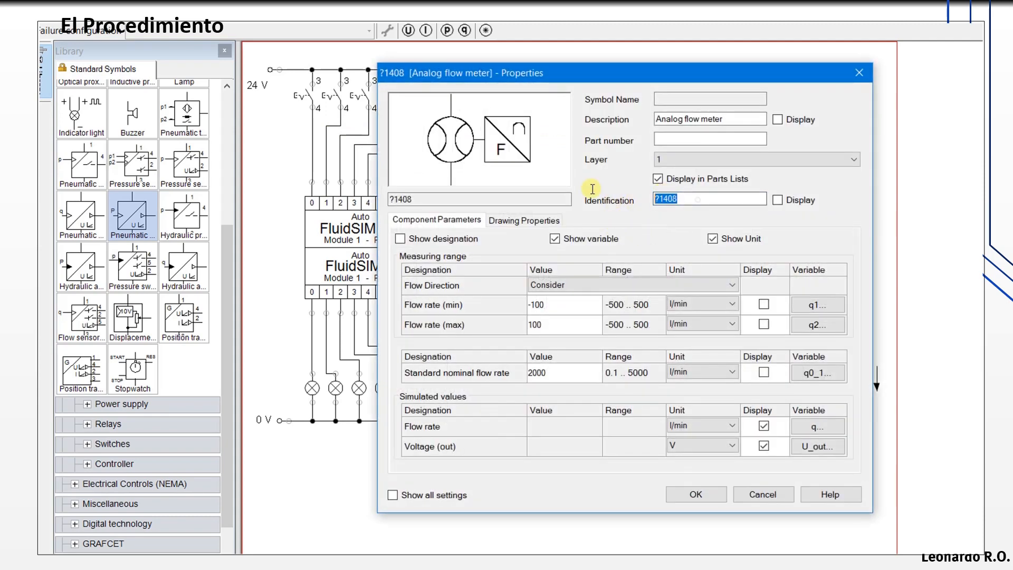
type("fk")
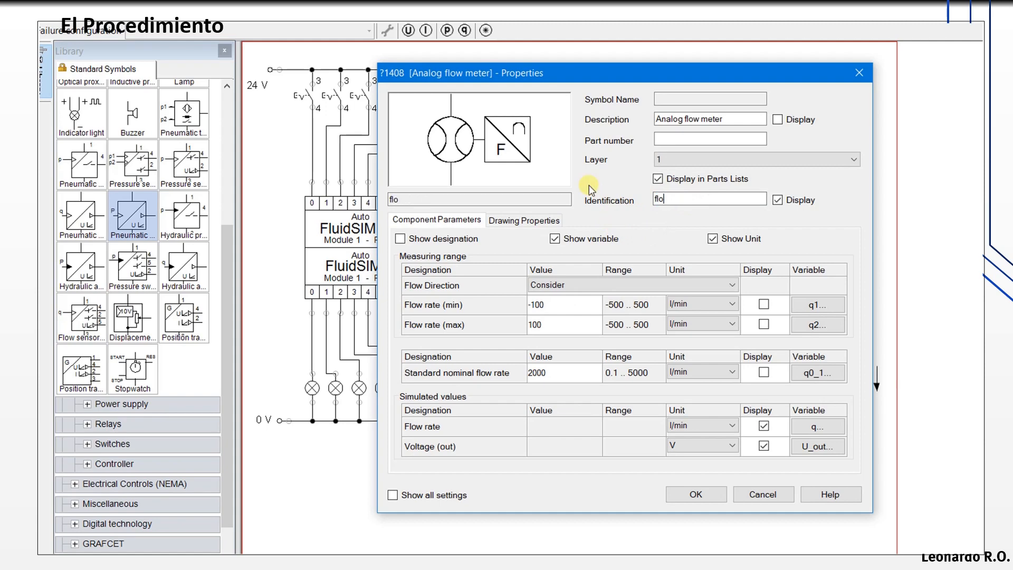
left_click(696, 494)
left_click_drag(622, 208, 609, 188)
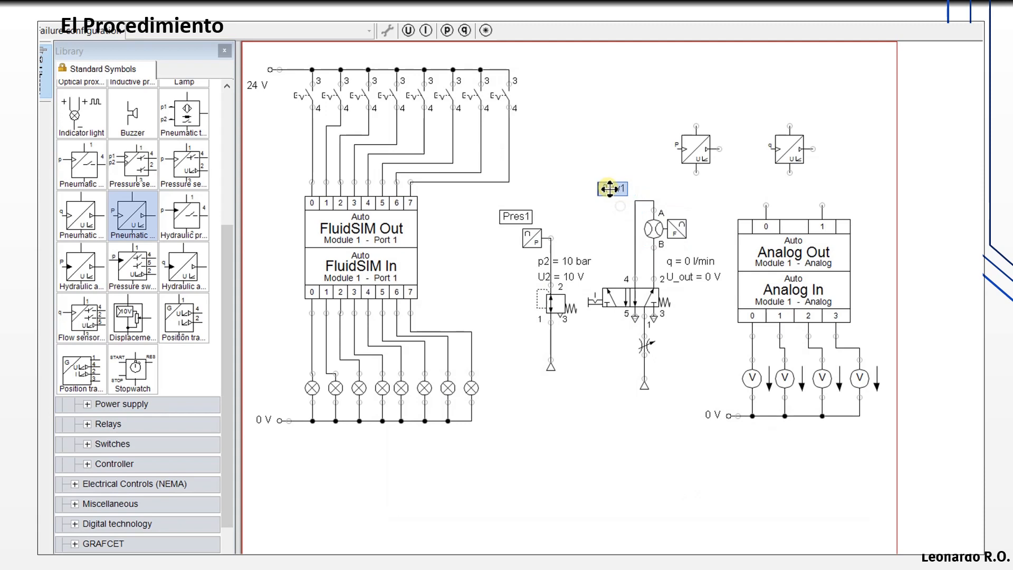
- Move the electrical pressure sensor up and link it to main component Pres1 with its name displayed
left_click_drag(702, 151, 683, 127)
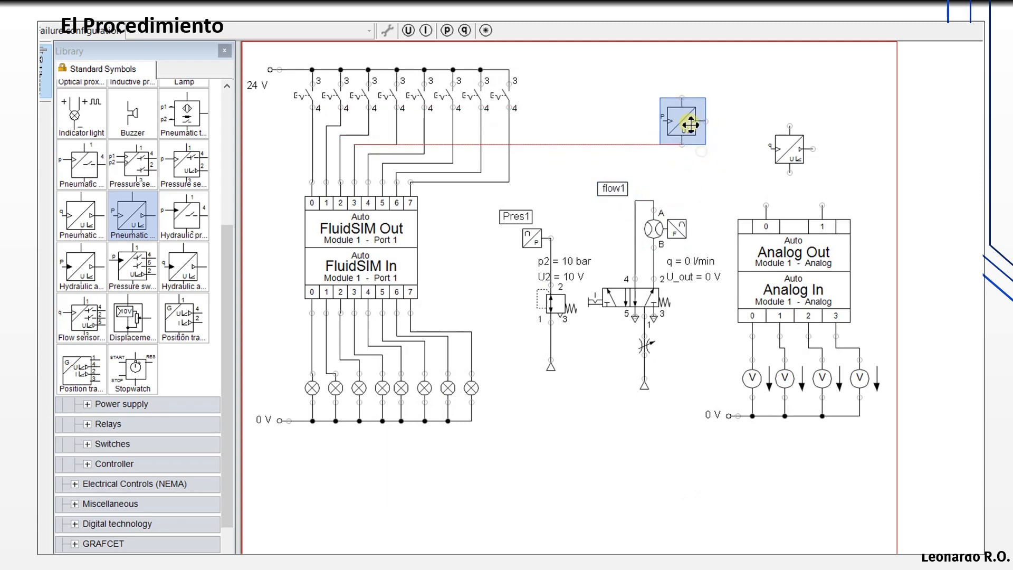
double_click(683, 126)
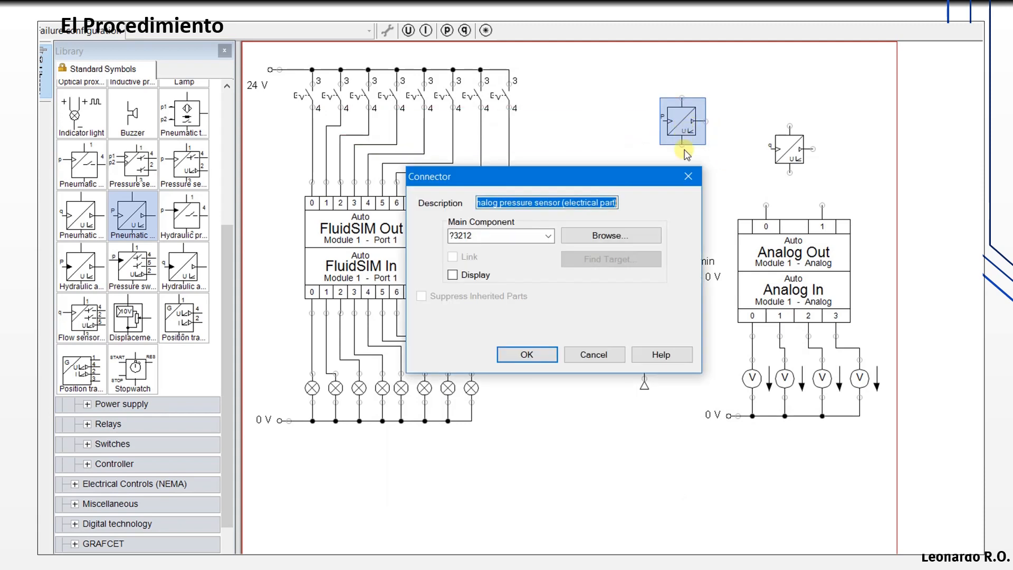
left_click(549, 236)
left_click(467, 249)
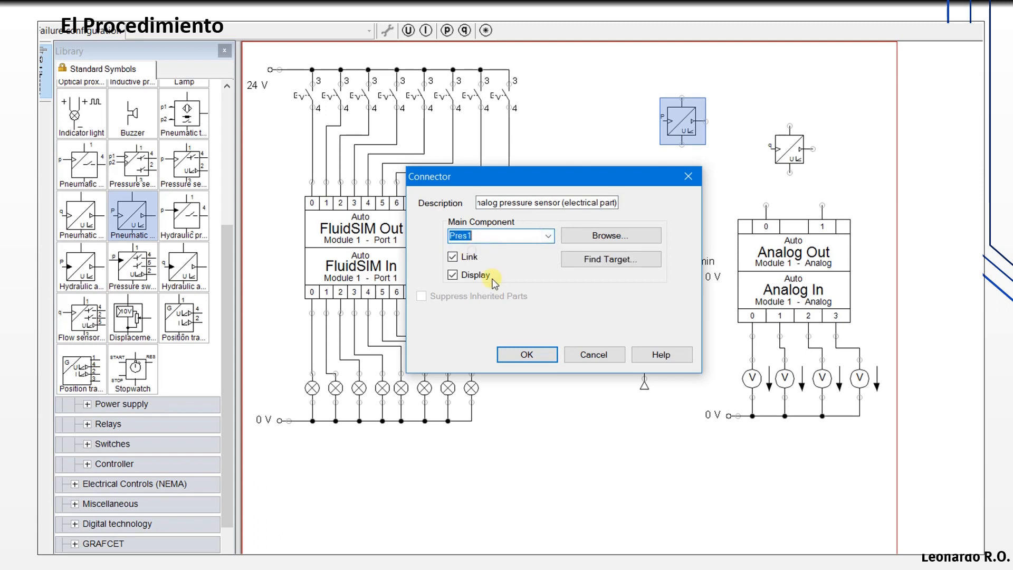
left_click(528, 356)
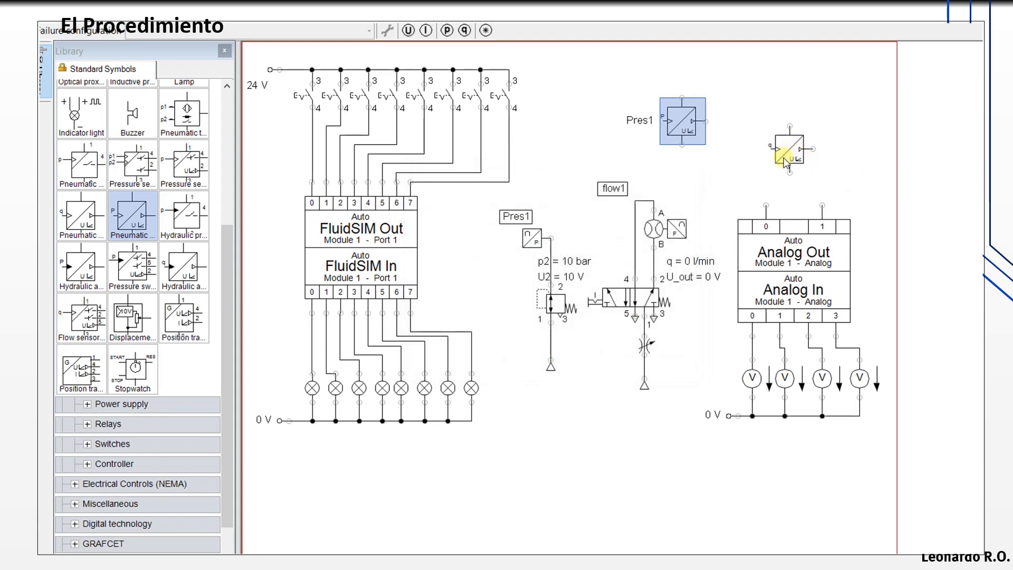
- Link the electrical flow meter to main component flow1 with its name displayed, and shift it up beside the pressure sensor
double_click(785, 158)
left_click(548, 236)
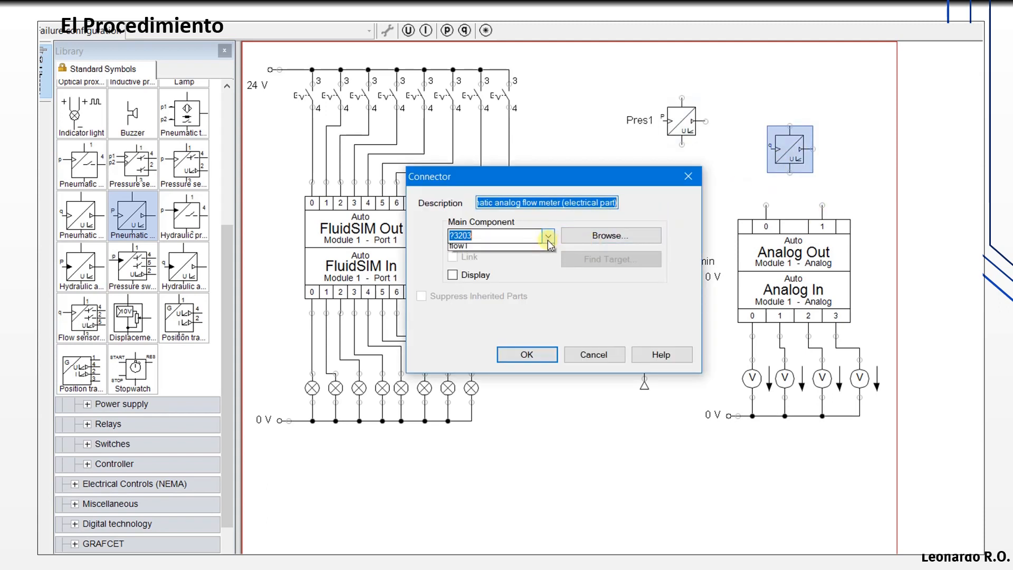
left_click(487, 247)
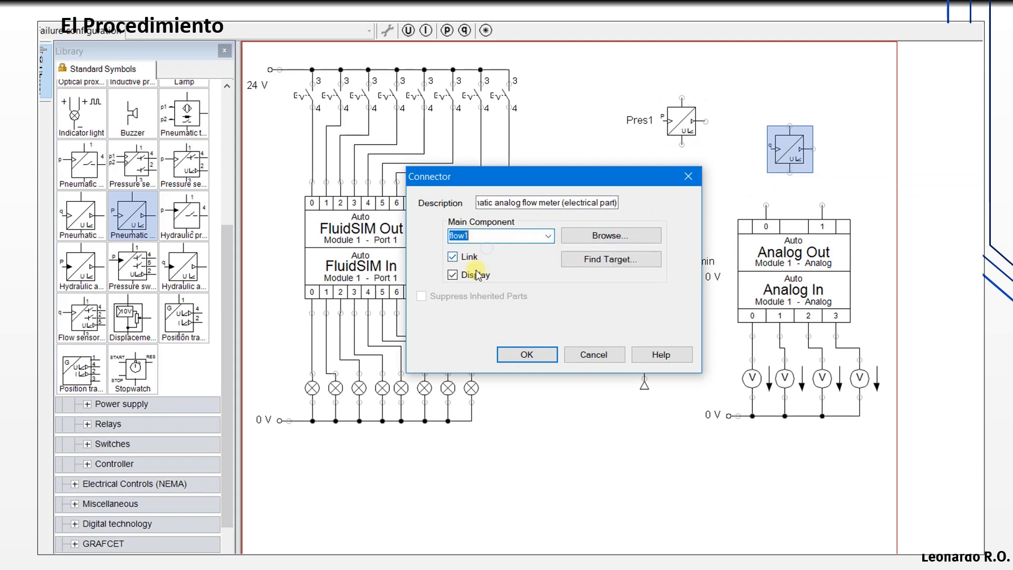
left_click(540, 357)
left_click_drag(793, 155, 807, 132)
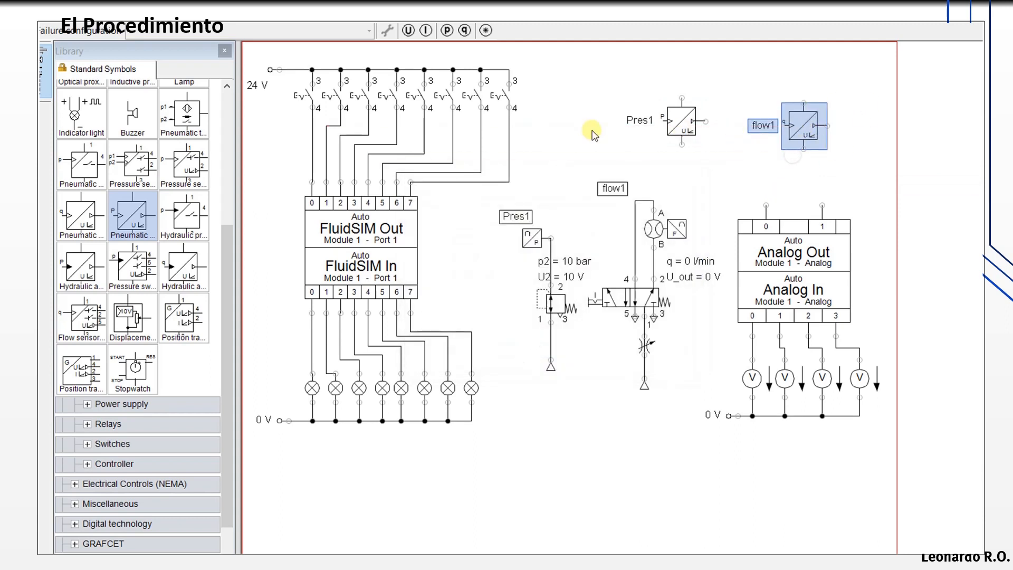
- Add a 24 V connection and a 0 V connection beside the electrical pressure sensor Pres1
scroll(135, 167, "up", 5)
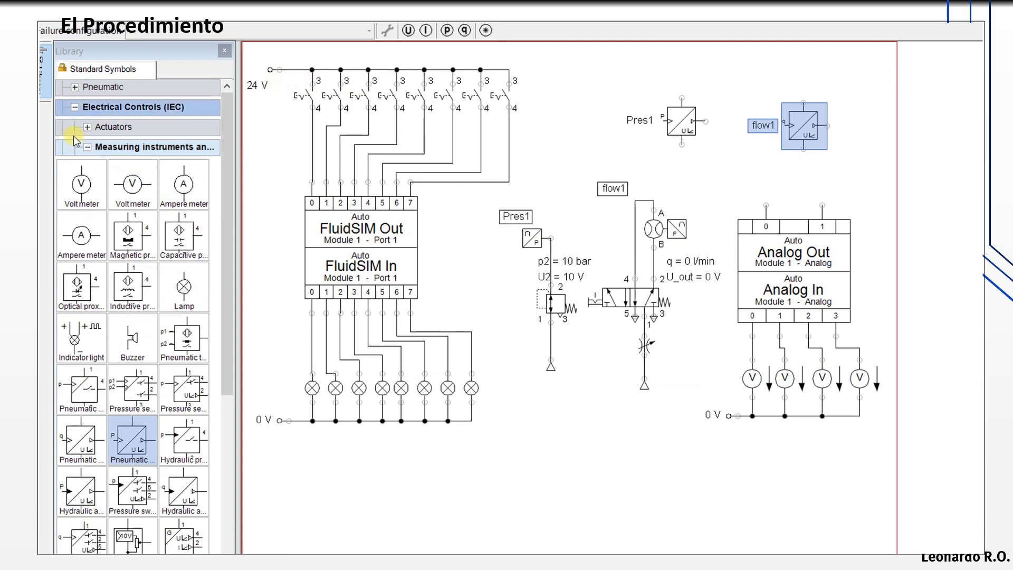
left_click(86, 147)
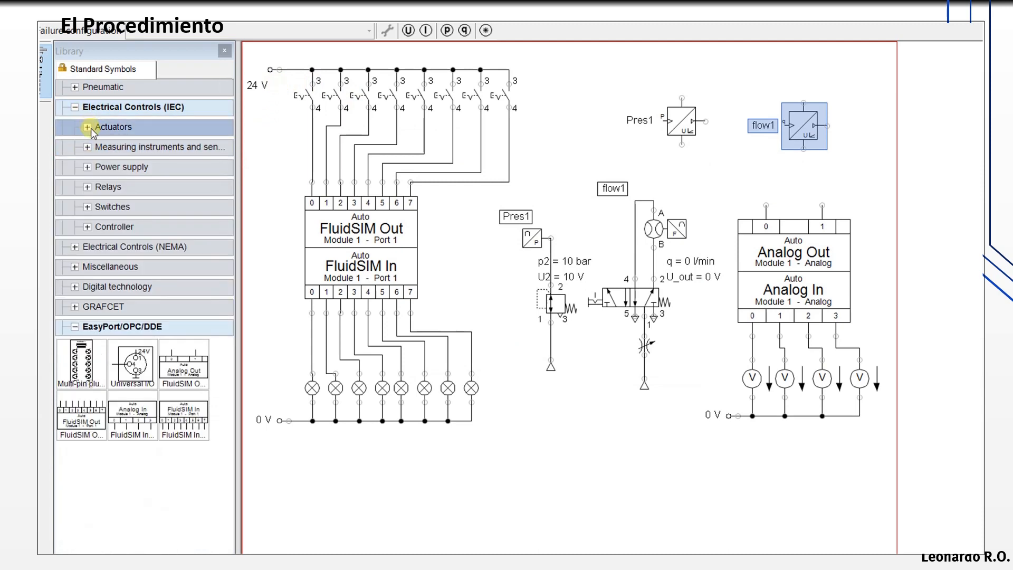
left_click(89, 167)
left_click_drag(204, 194, 611, 82)
left_click_drag(164, 216, 632, 160)
- Reposition the electrical pressure sensor Pres1 and wire its supply terminals to the new 24 V and 0 V connections
mouse_move(709, 135)
left_mouse_down()
mouse_move(732, 120)
mouse_move(729, 130)
left_mouse_up()
left_click_drag(636, 83, 704, 94)
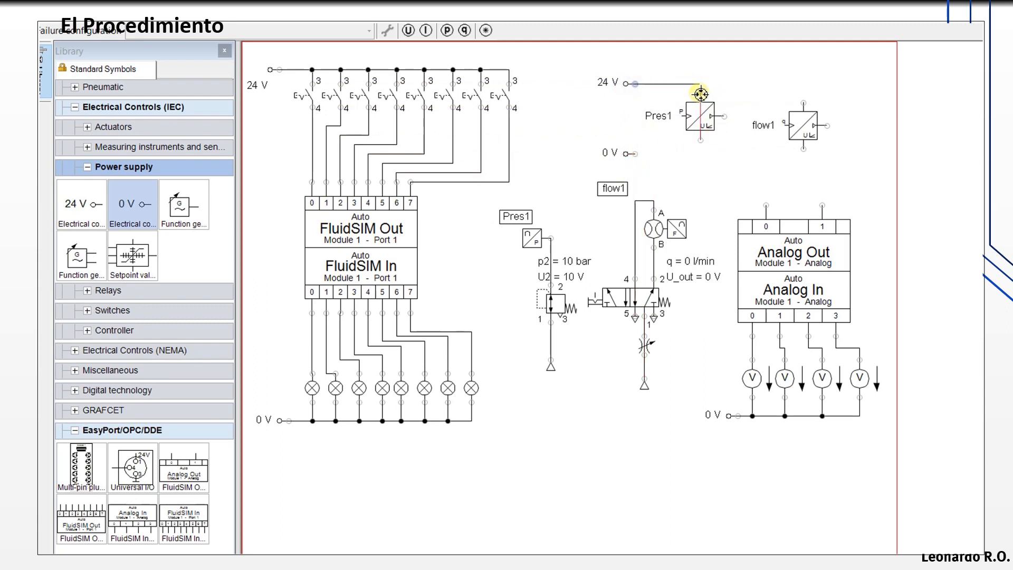
left_click(706, 120)
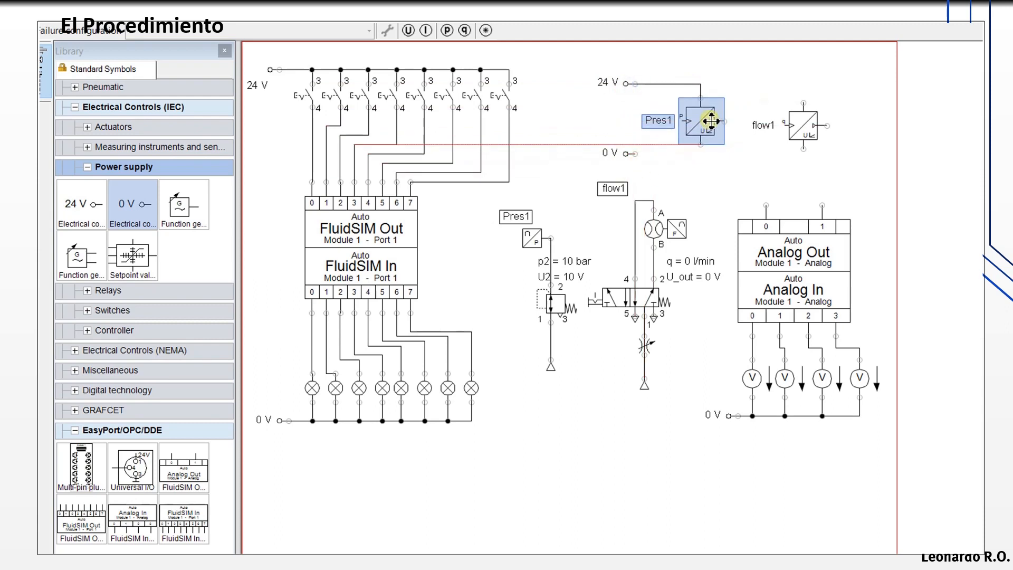
mouse_move(636, 154)
left_mouse_down()
mouse_move(747, 132)
mouse_move(736, 140)
left_mouse_up()
- Align the electrical flow meter flow1 with Pres1 and wire its supply terminals to the same 24 V and 0 V lines
left_click(794, 130)
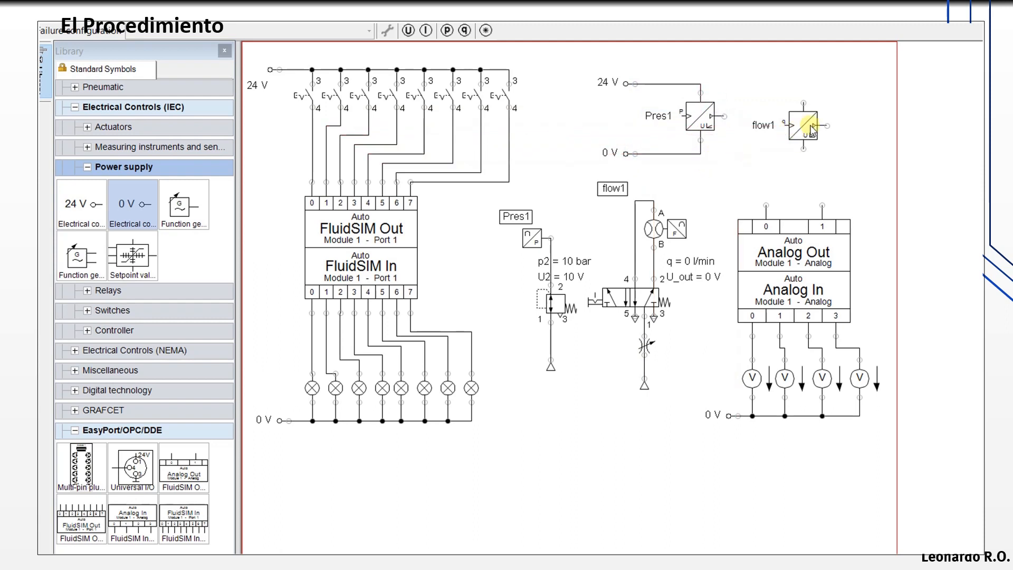
left_click_drag(803, 92, 700, 84)
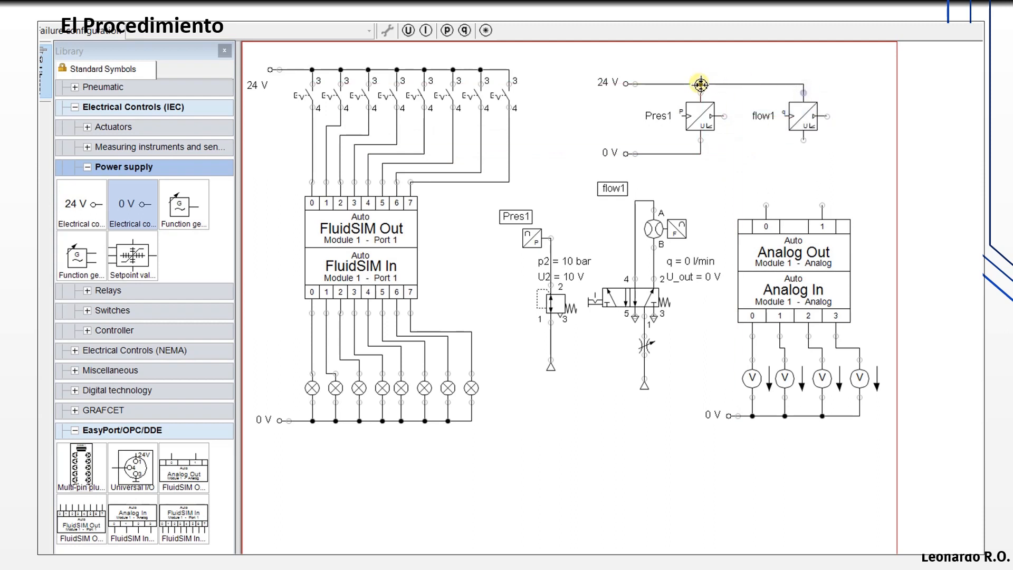
left_click_drag(803, 140, 700, 153)
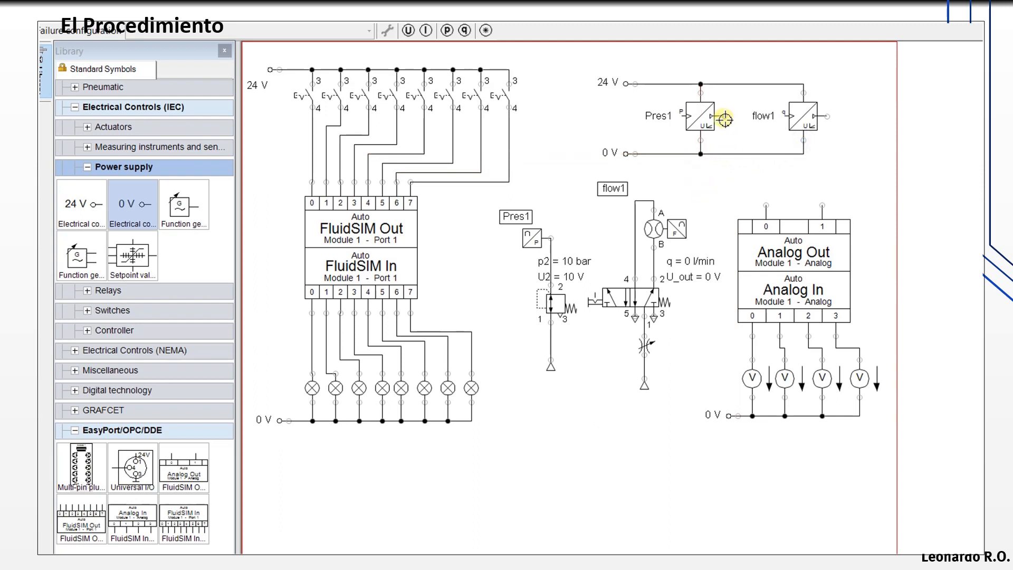
- Wire the Pres1 output to Analog Out 0 and the flow1 output to Analog Out 1, moving the flow1 label clear of the wire
left_click_drag(725, 117, 767, 205)
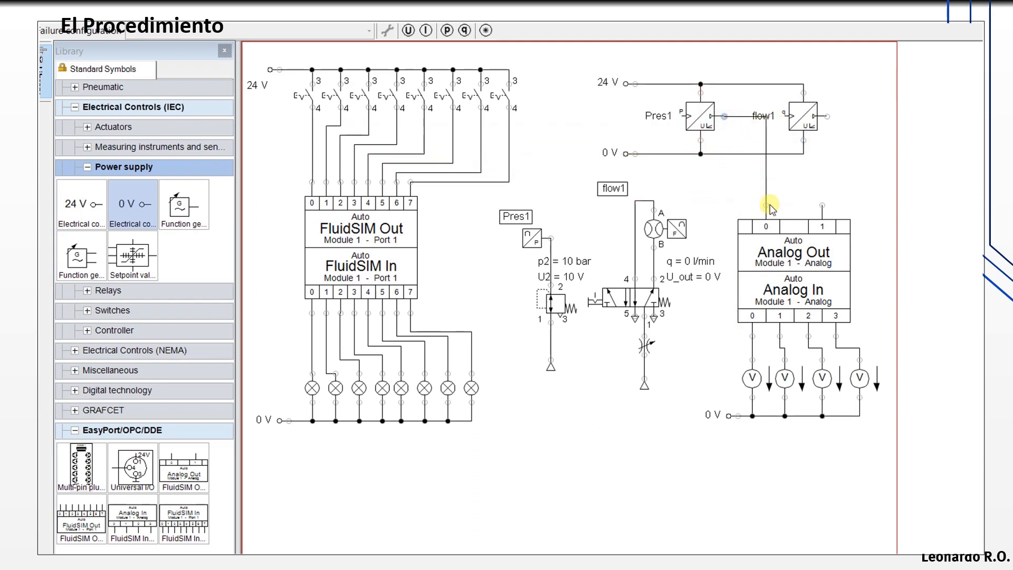
left_click_drag(760, 115, 776, 97)
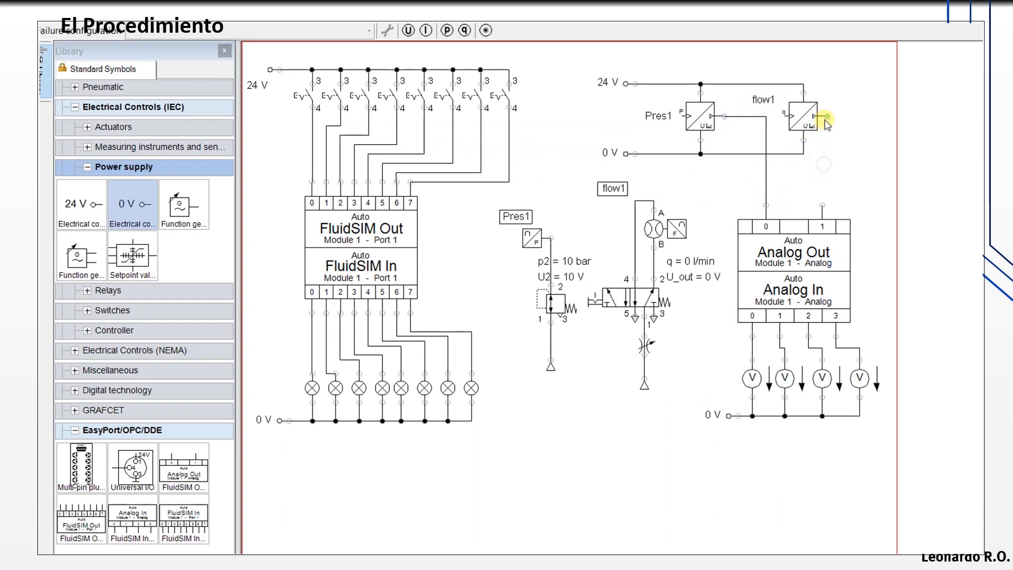
mouse_move(827, 117)
left_mouse_down()
mouse_move(841, 163)
mouse_move(818, 204)
left_mouse_up()
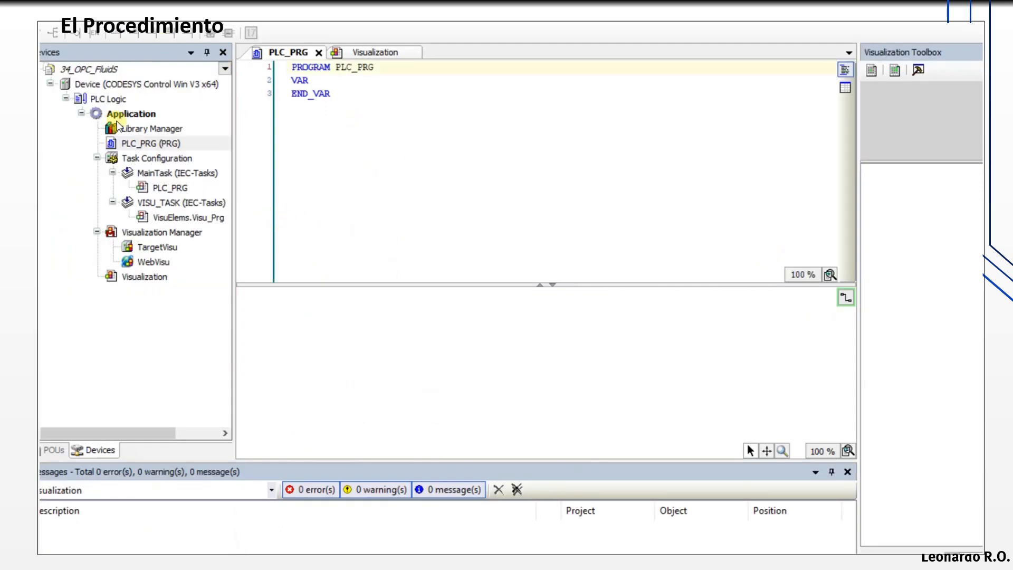
left_click(133, 86)
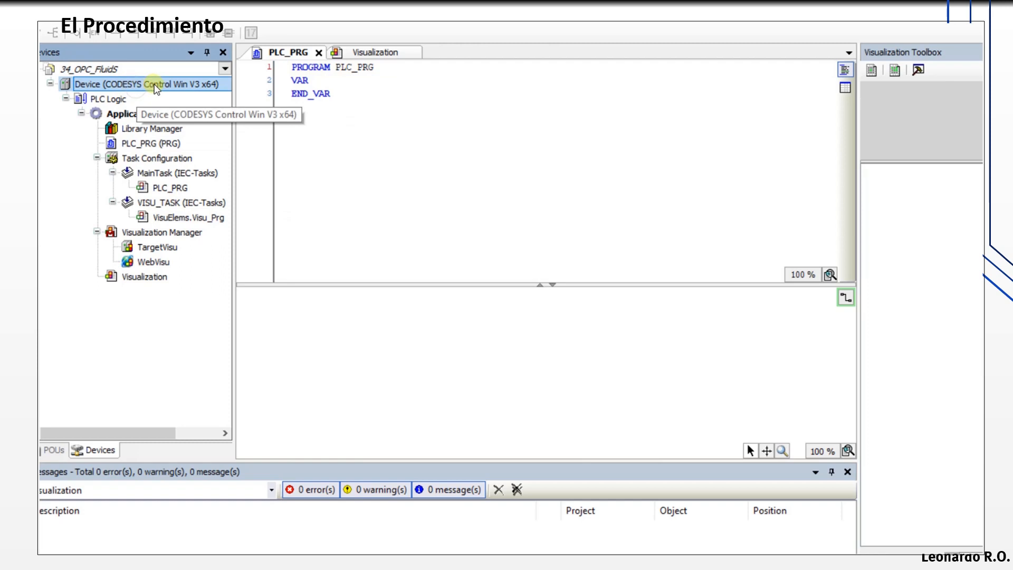
left_click(97, 158)
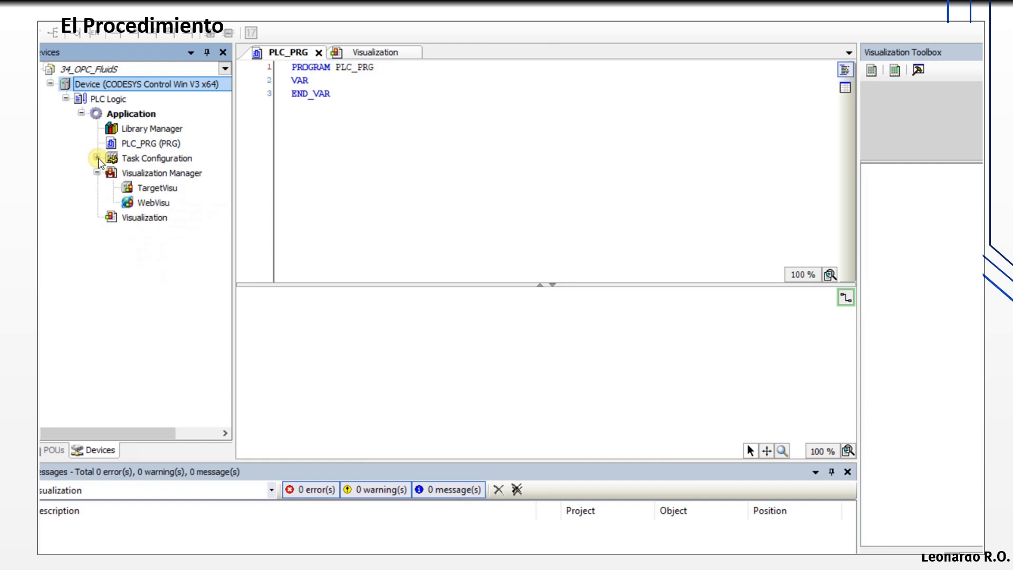
left_click(98, 158)
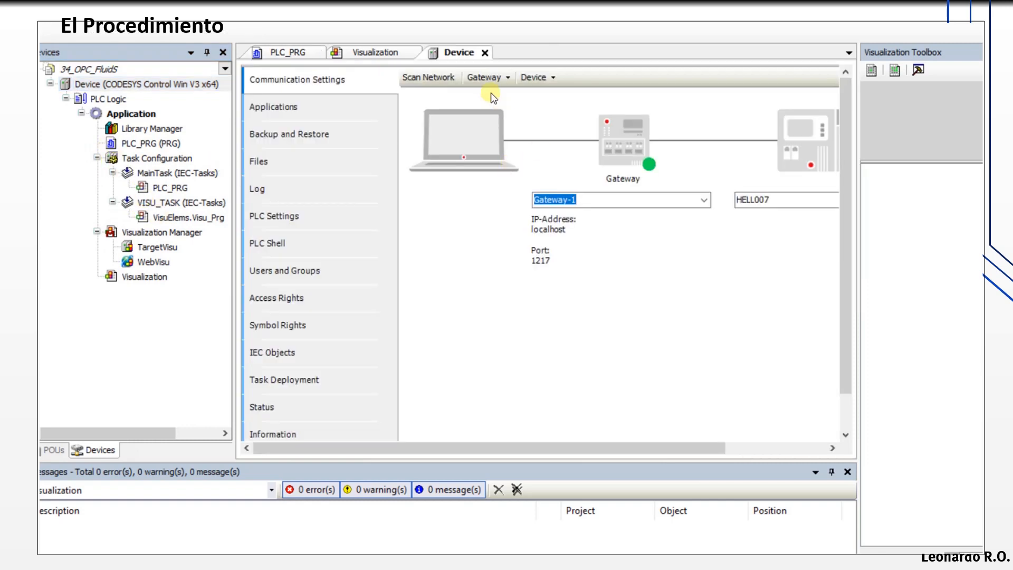
left_click(485, 53)
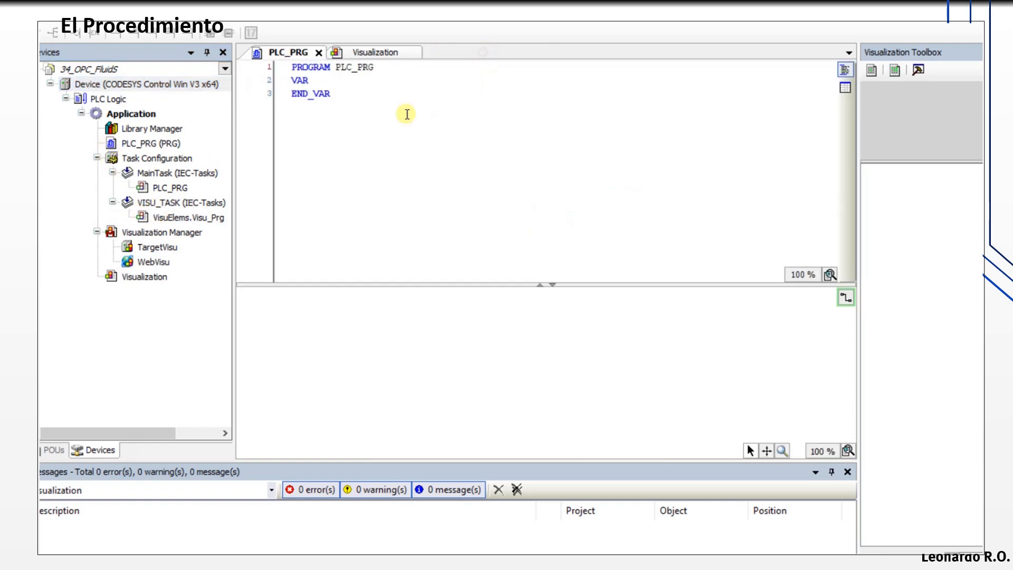
left_click(97, 233)
left_click(97, 232)
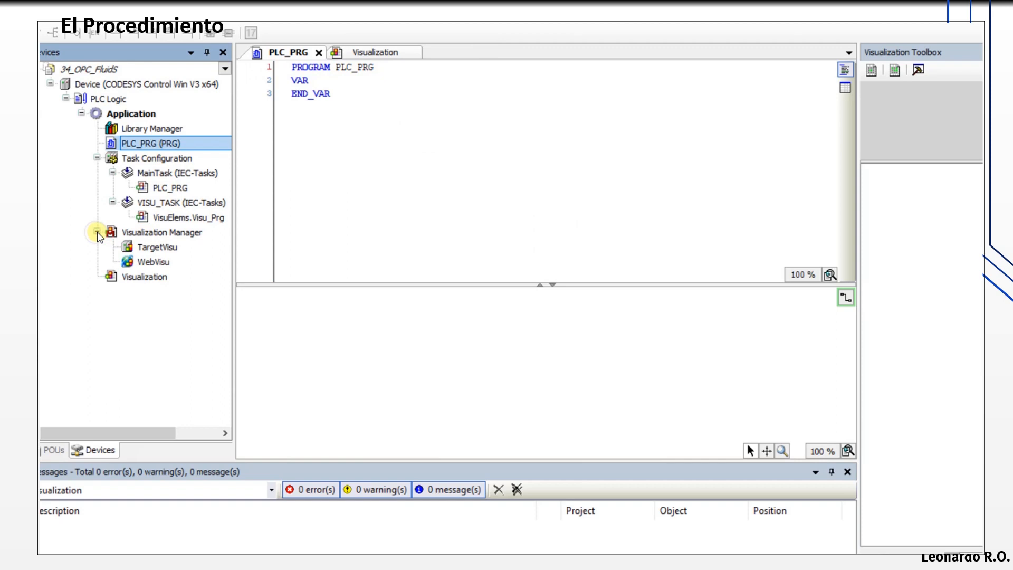
- Delete TargetVisu and WebVisu from under the Visualization Manager in the device tree
left_click(161, 251)
key("Delete")
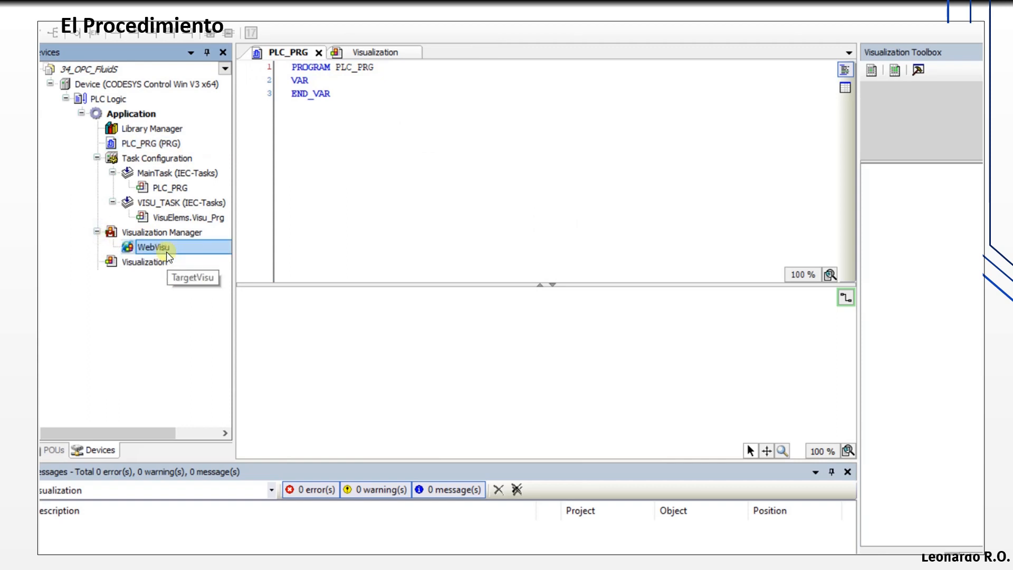
left_click(166, 252)
key("BackSpace")
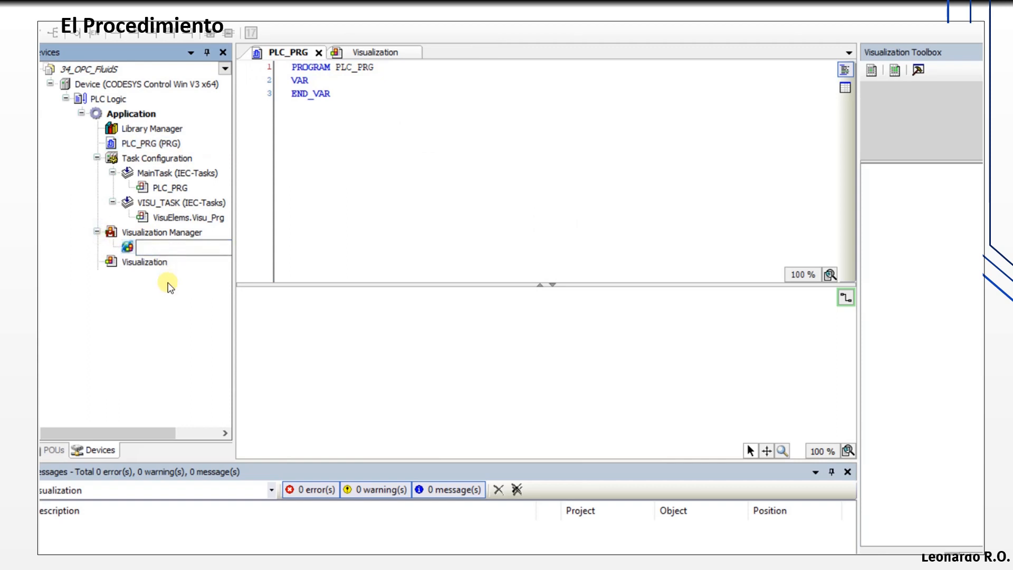
key("Escape")
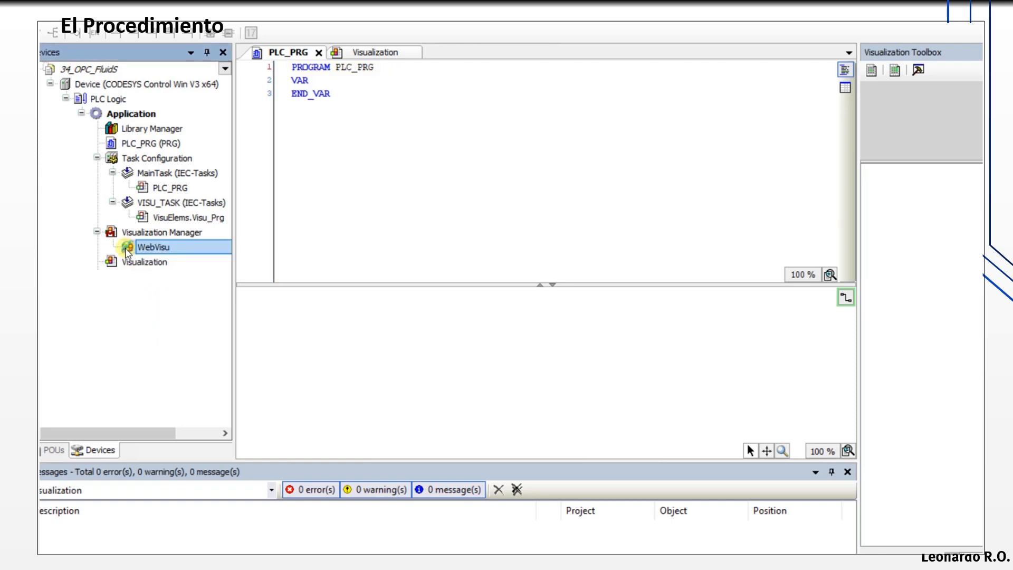
key("Delete")
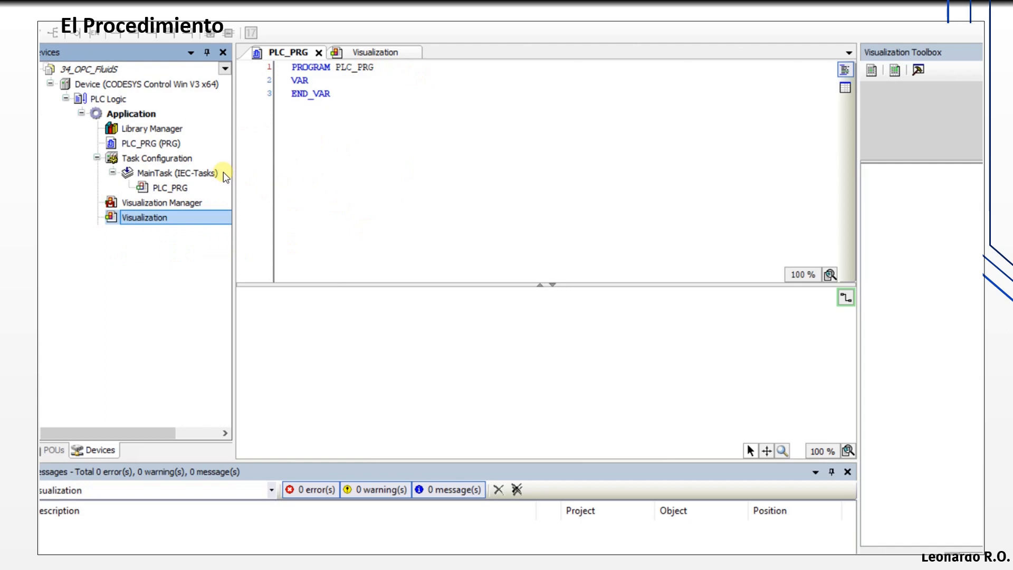
- Insert the comment "//Variables que van hacia FLuidsim" at the start of the VAR block in PLC_PRG
left_click(324, 82)
key("Return")
key("Return")
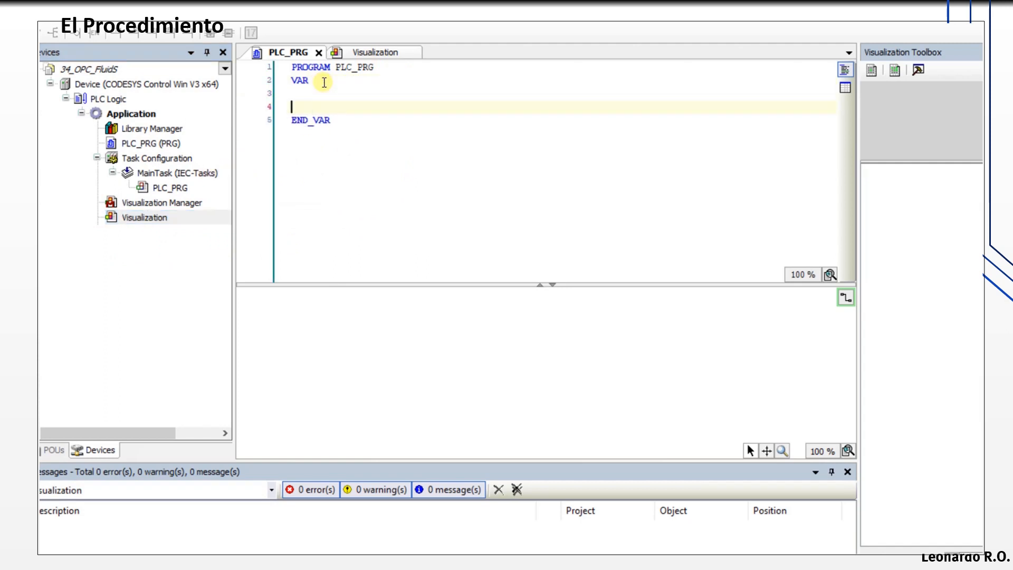
key("Up")
key("Up")
key("Down")
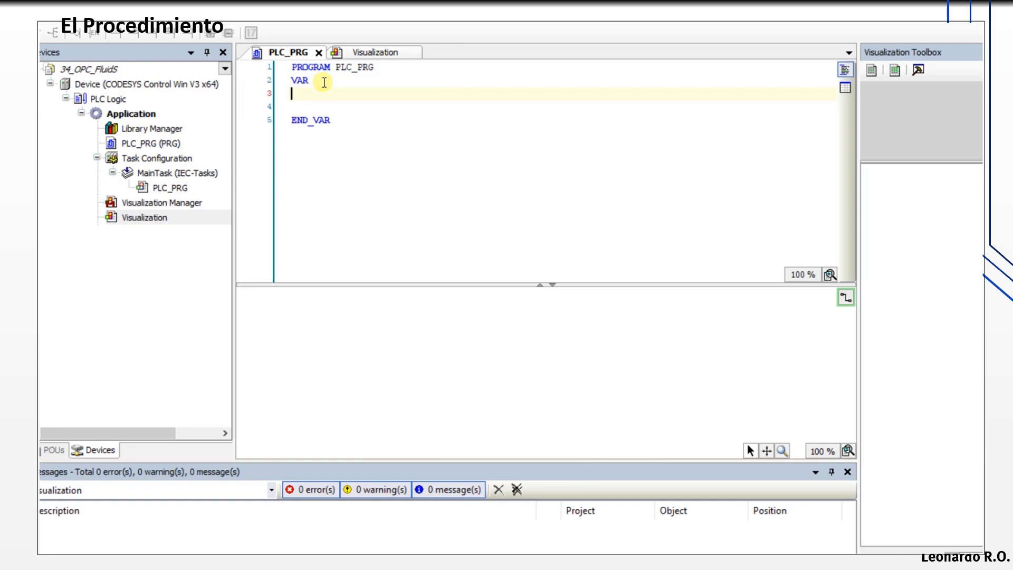
type("//Variables que van ")
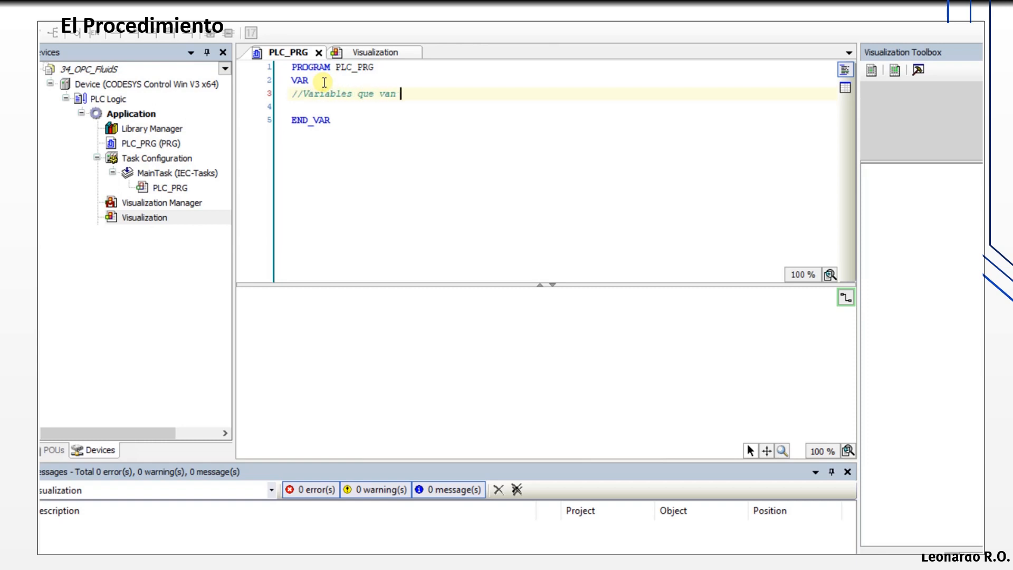
type("hacia FLuidsim")
key("Return")
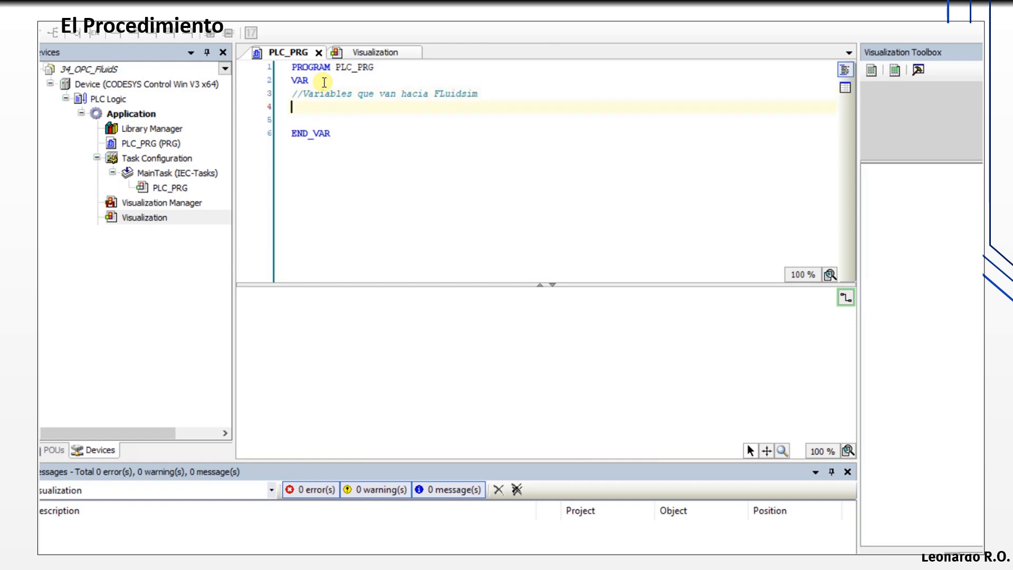
- Declare the variable Q_DIGITAL of type BYTE below the comment, with blank lines around it
key("Return")
key("Tab")
type("q")
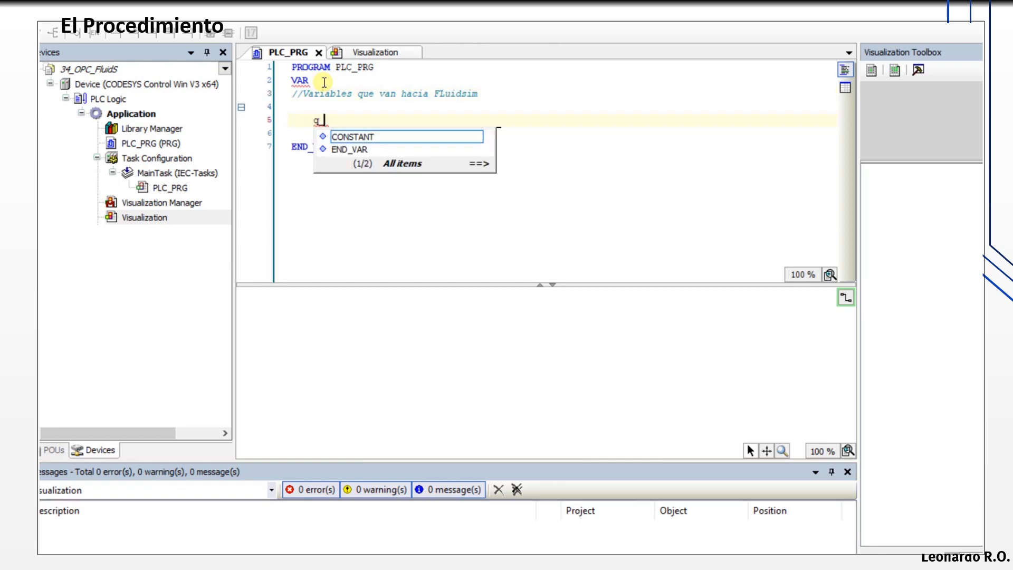
key("BackSpace")
type("Q_DIGITAL")
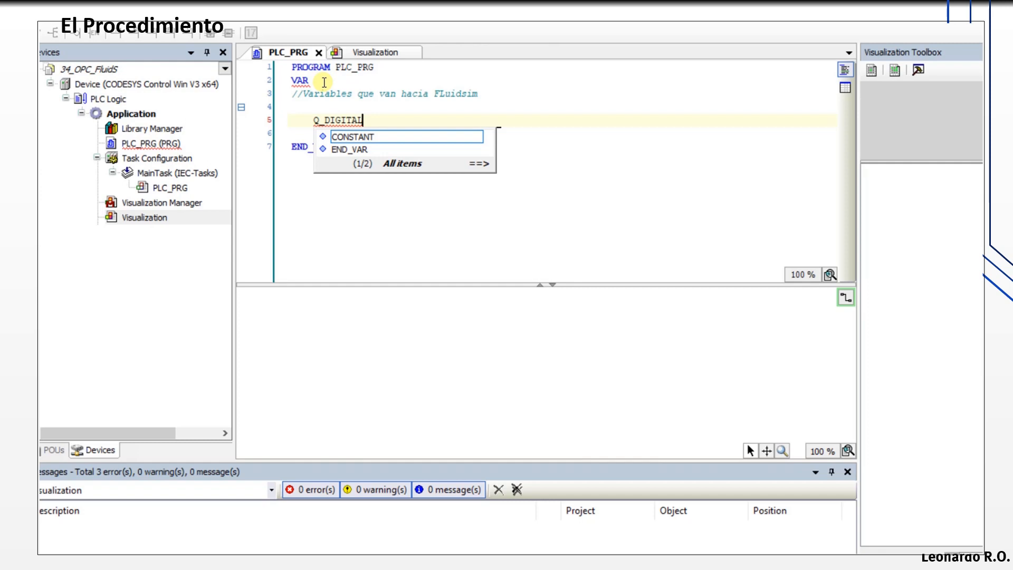
type(":")
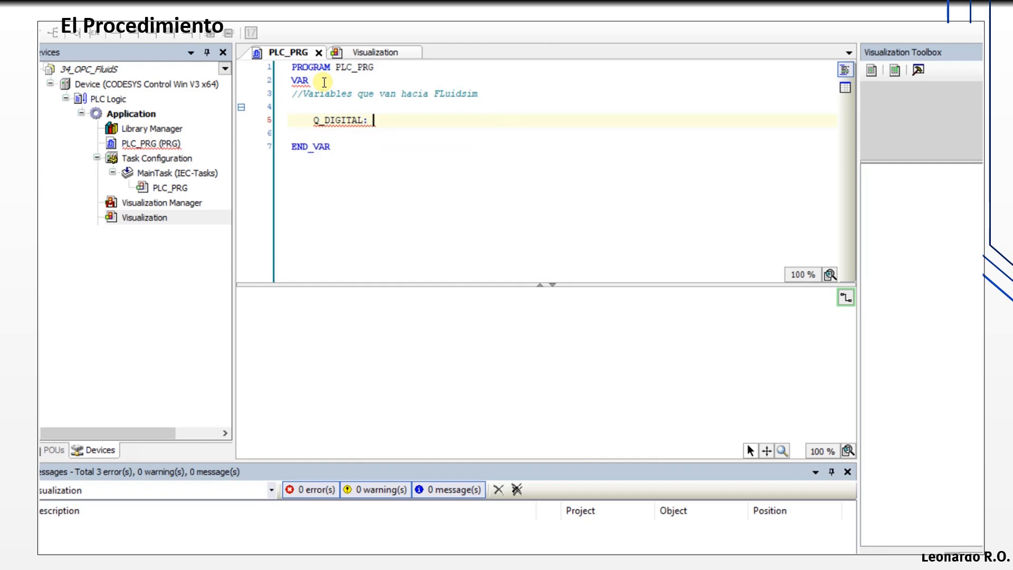
type(" BYTE")
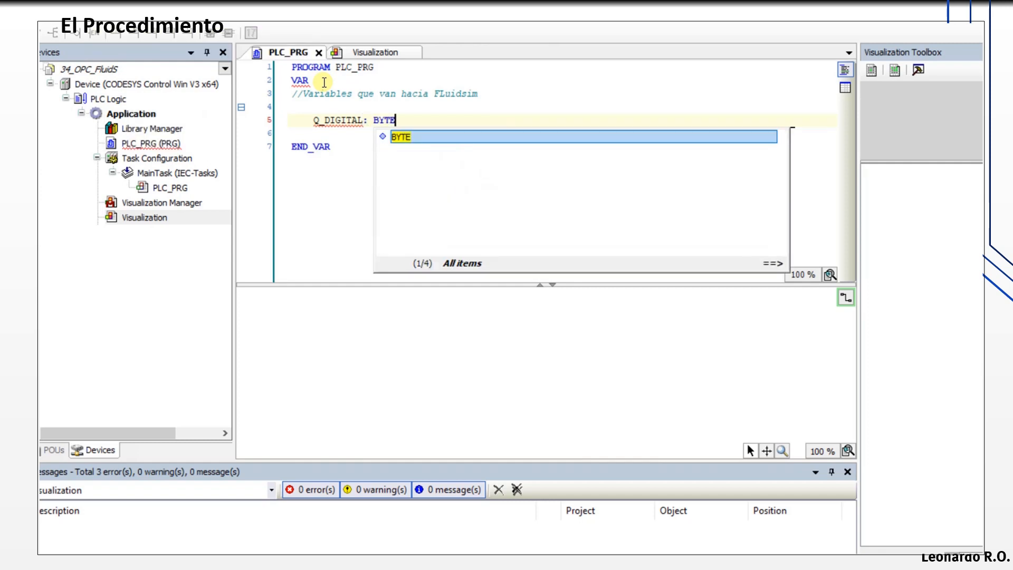
type(";")
key("Return")
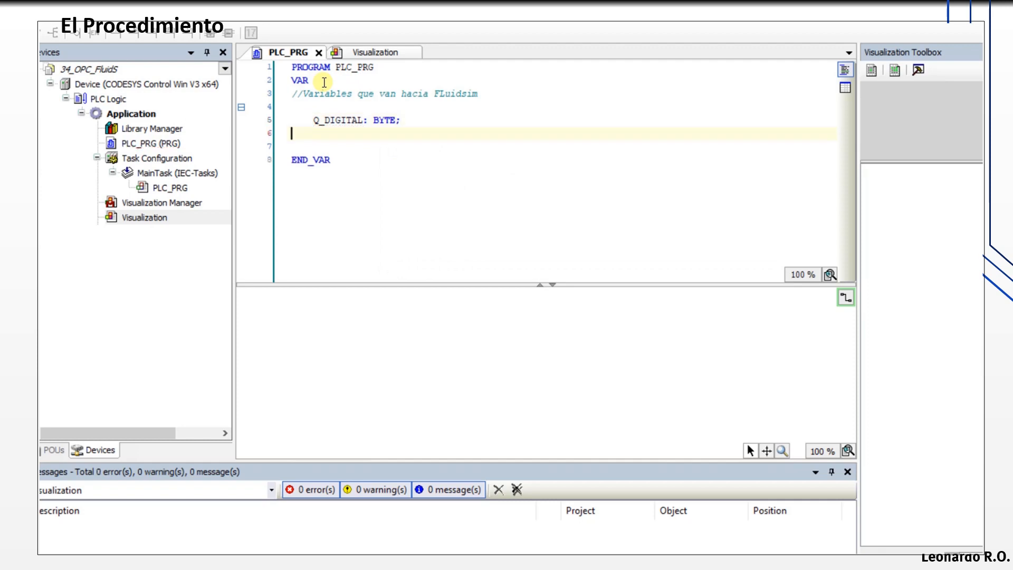
key("Return")
key("alt+Tab")
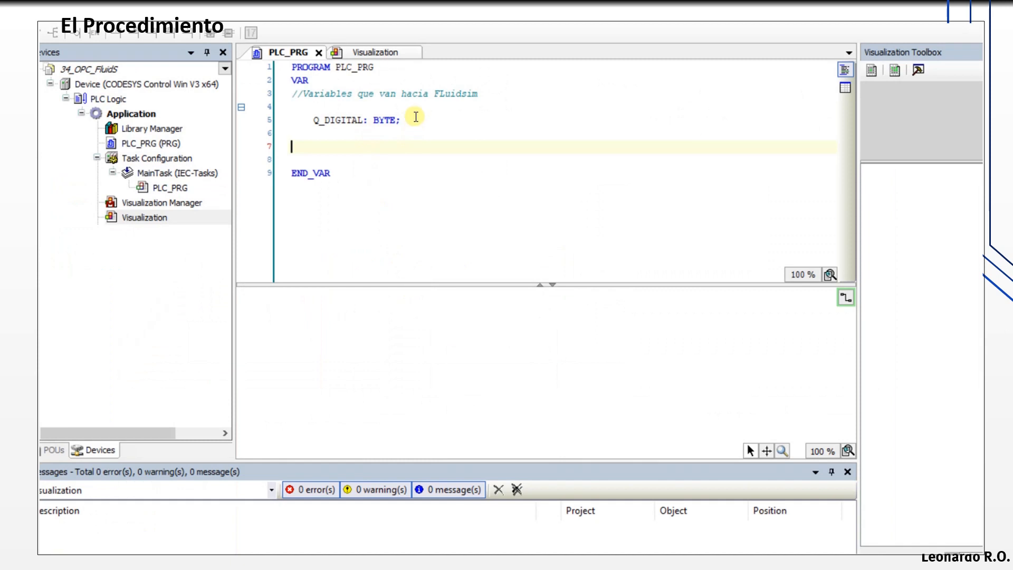
- Declare the variable Q_ANALOG1 of type INT on the line below Q_DIGITAL
left_click(416, 117)
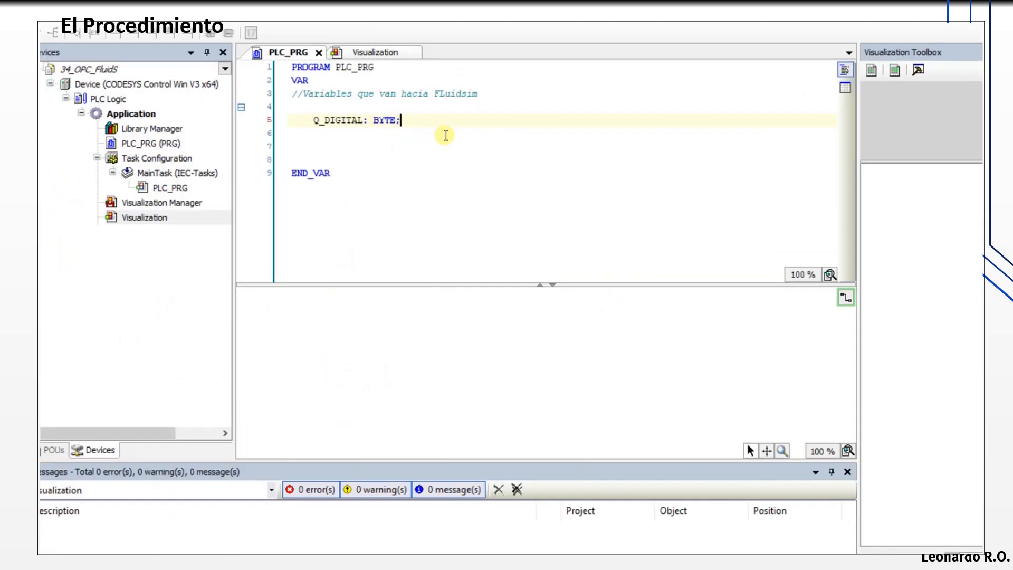
key("Return")
type("Q_ANA")
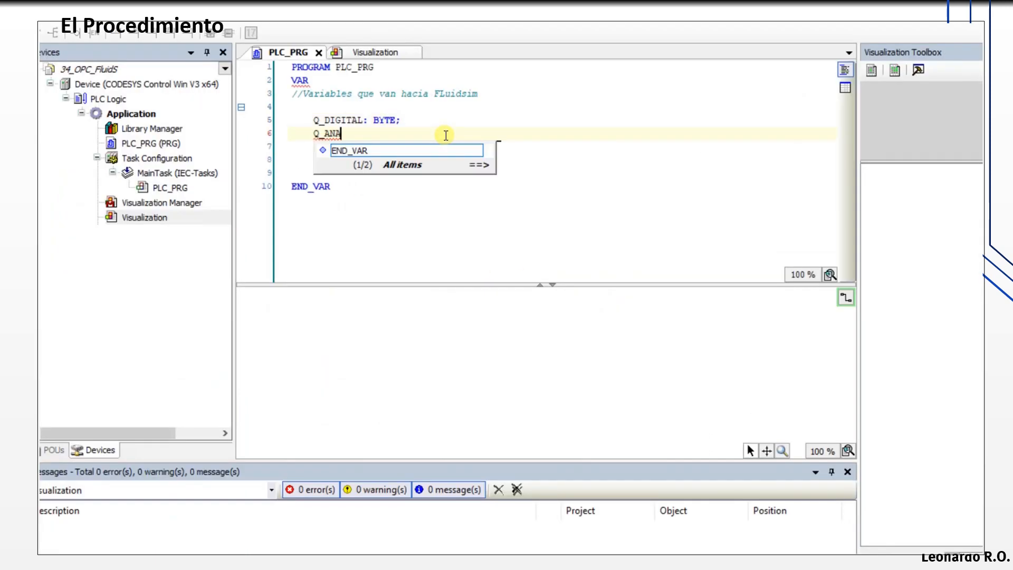
type("LOG1:")
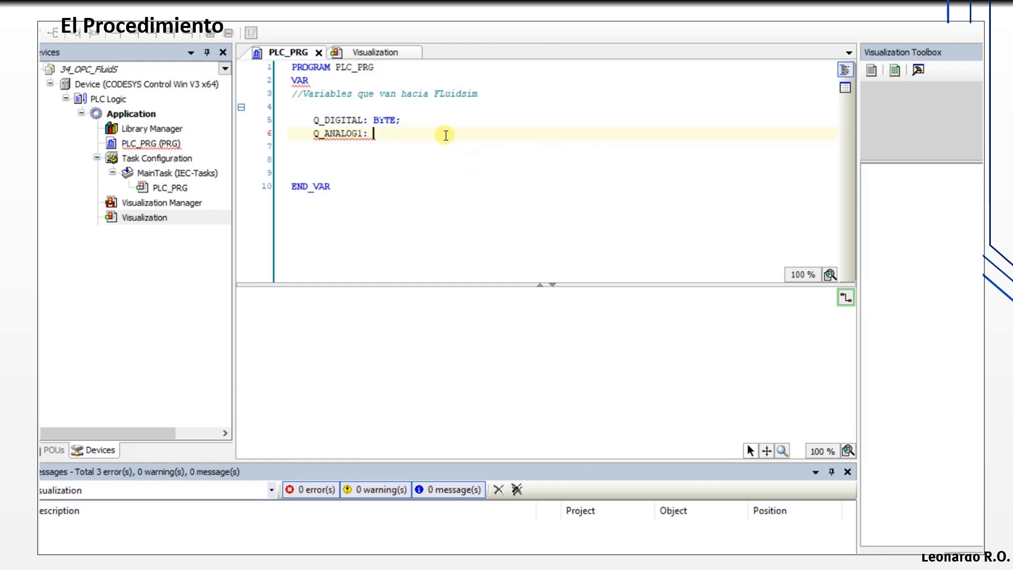
type(" INT")
key("Return")
type(";")
key("Return")
- Duplicate the Q_ANALOG1 declaration onto the next line and rename the copy Q_ANALOG2
key("Up")
key("shift+End")
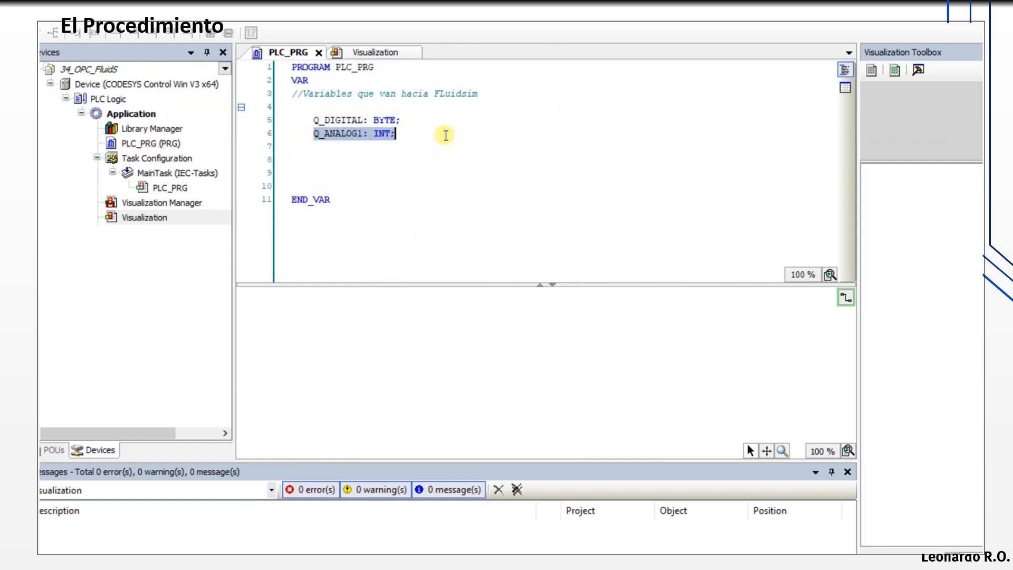
key("ctrl+c")
key("End")
key("Down")
key("ctrl+v")
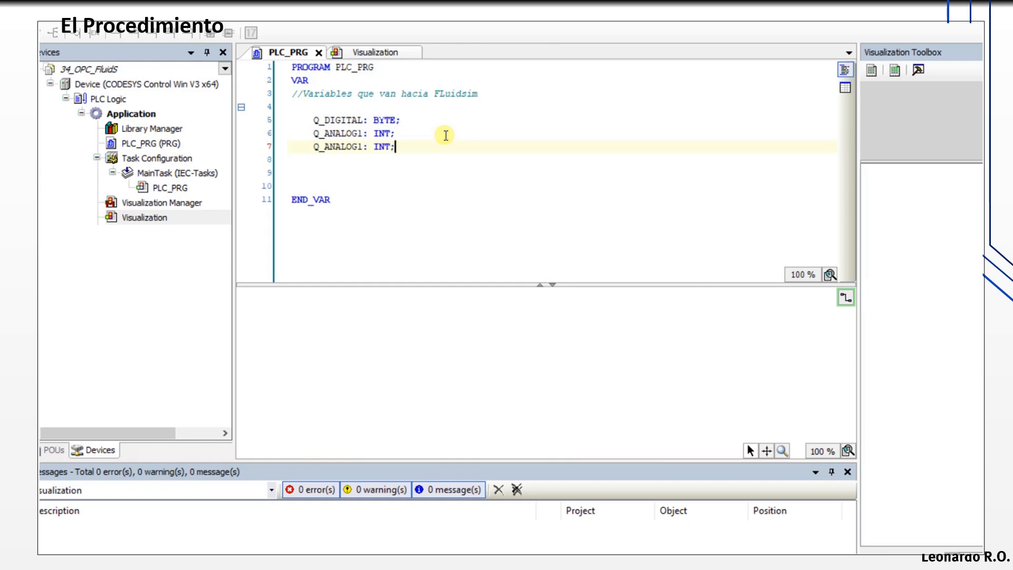
key("Left")
key("Left")
key("Left")
key("Left")
key("Left")
key("Left")
key("BackSpace")
type("2")
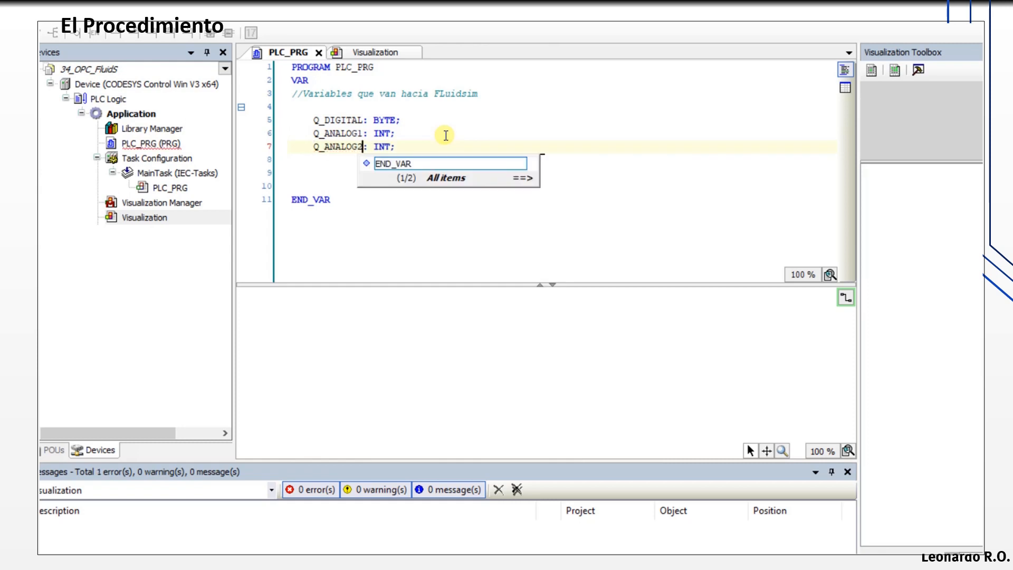
key("Escape")
- Change the data type of Q_ANALOG2 to WORD
key("Right")
key("Right")
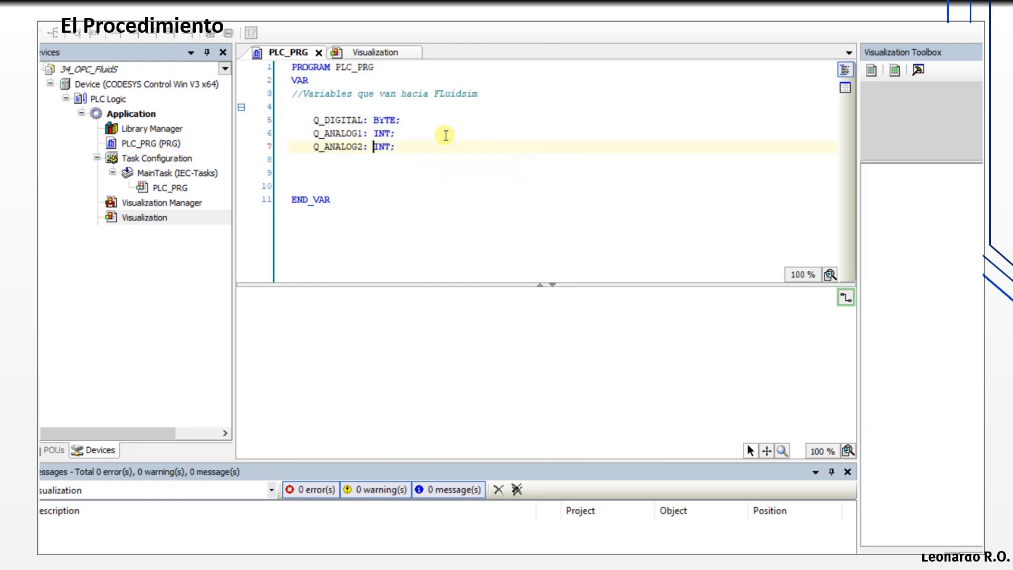
key("Delete")
key("Delete")
key("Delete")
type("QROD")
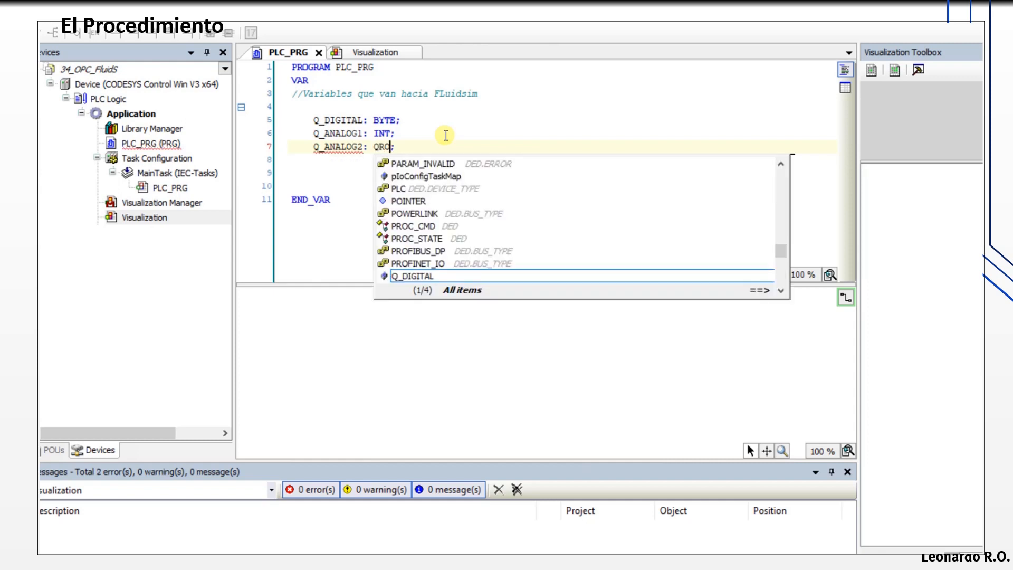
key("BackSpace")
key("BackSpace")
key("BackSpace")
key("BackSpace")
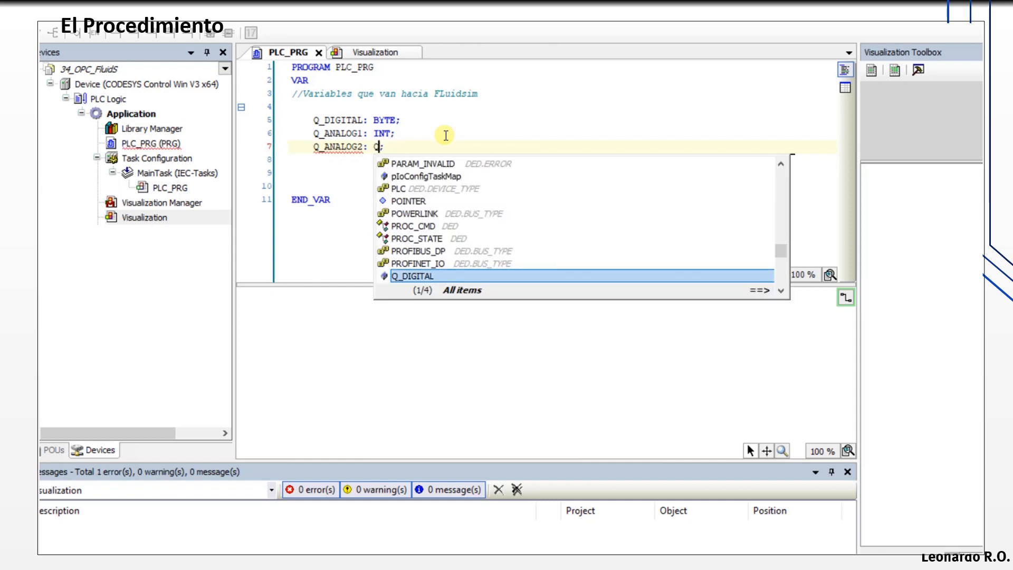
type("WORD")
key("Return")
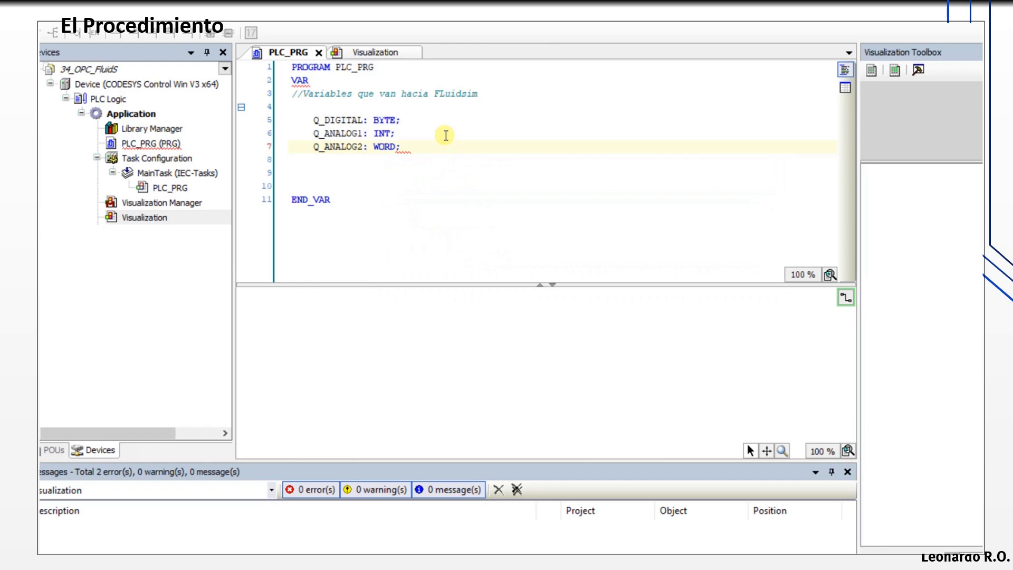
- Declare the variable Q_ANALOG3 of type REAL on the line below Q_ANALOG2
left_click(413, 153)
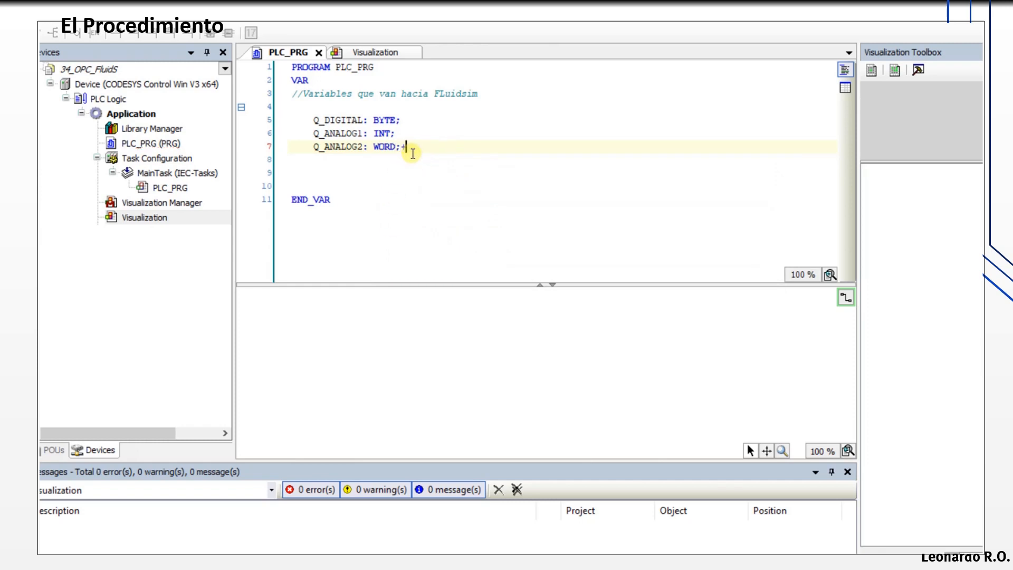
key("Return")
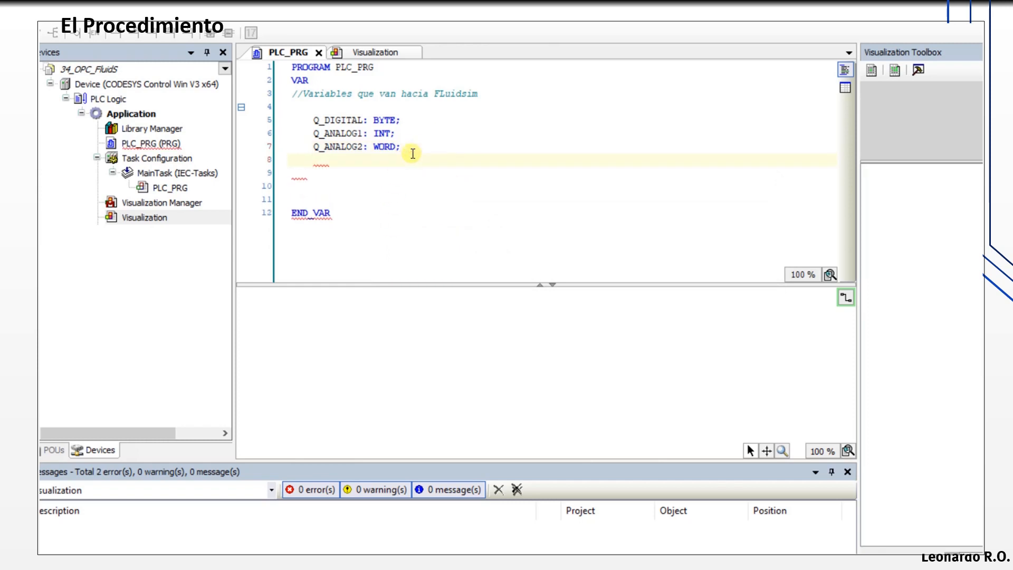
type("Q_ANALOG3")
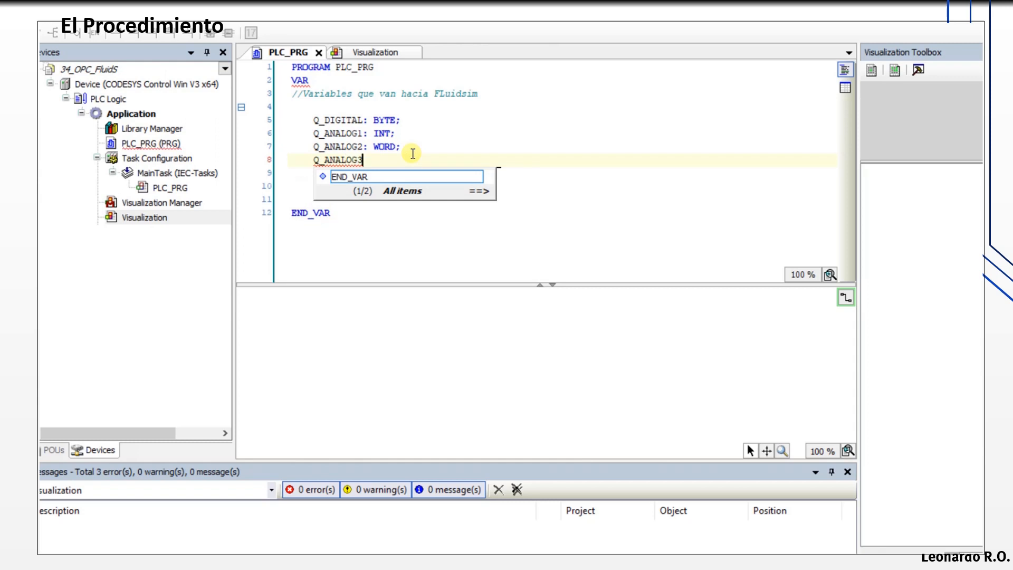
type(" R")
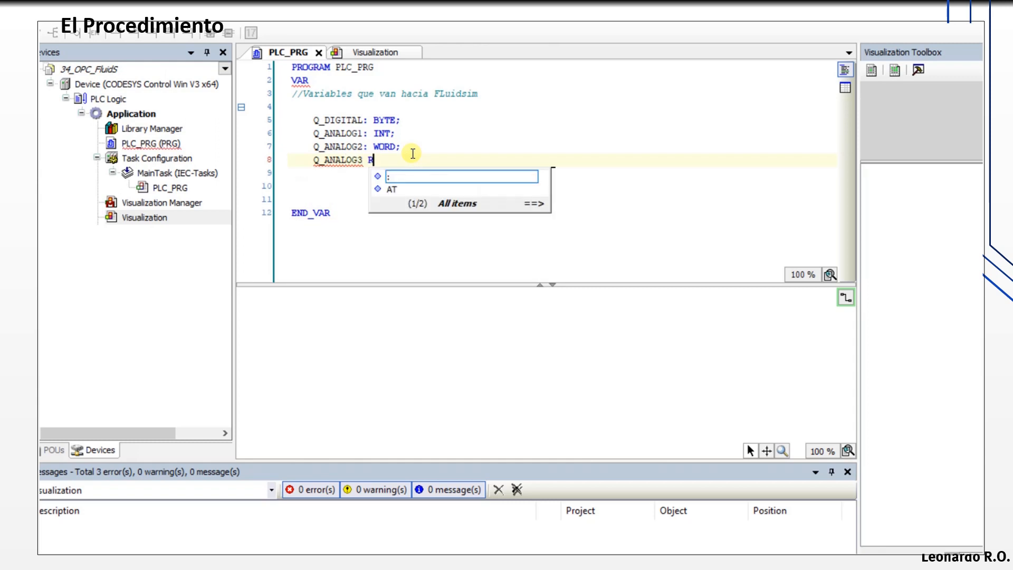
key("ctrl+Return")
key("Tab")
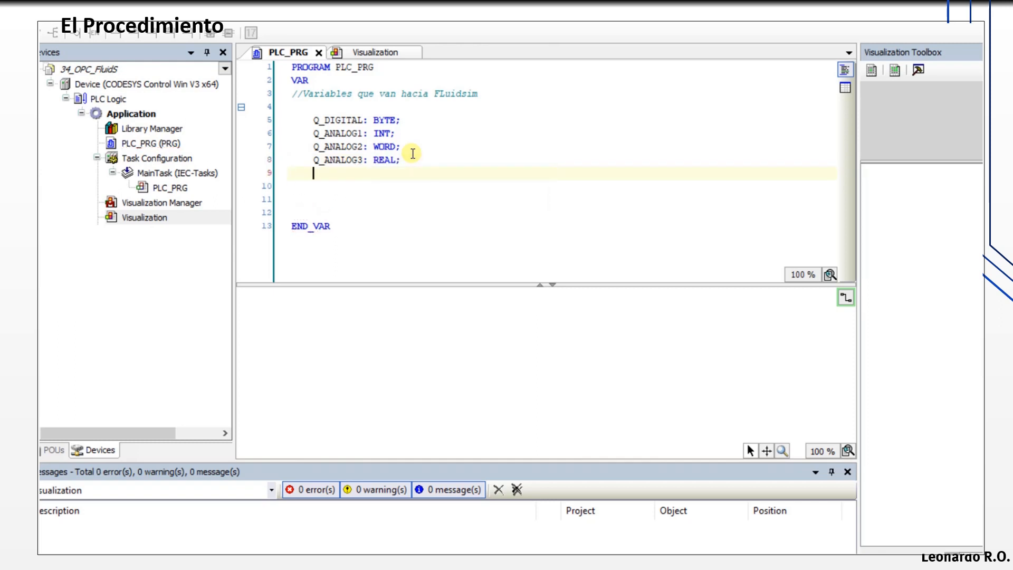
- Declare the variable Q_ANALOG4 of type LREAL on the line below Q_ANALOG3
type("Q_NALAOG")
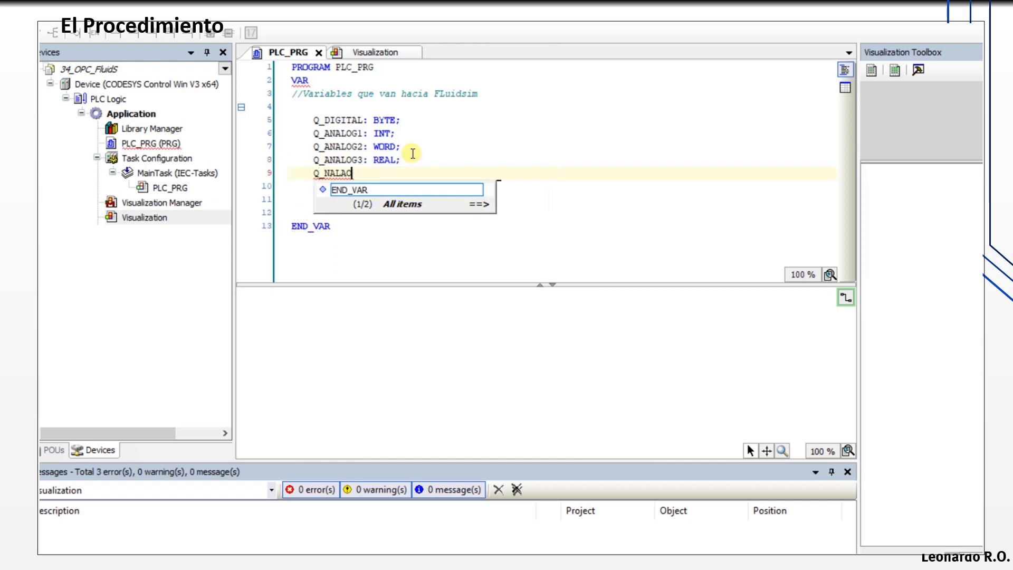
key("BackSpace")
key("BackSpace")
key("BackSpace")
key("BackSpace")
key("BackSpace")
key("BackSpace")
type("ANALOG4: LRELA")
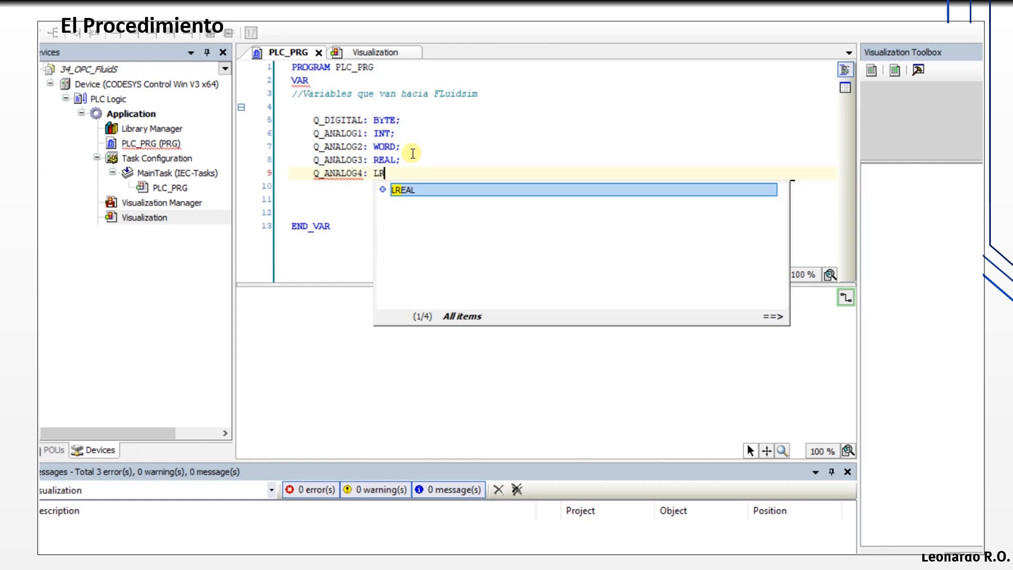
key("BackSpace")
key("BackSpace")
type("AL;")
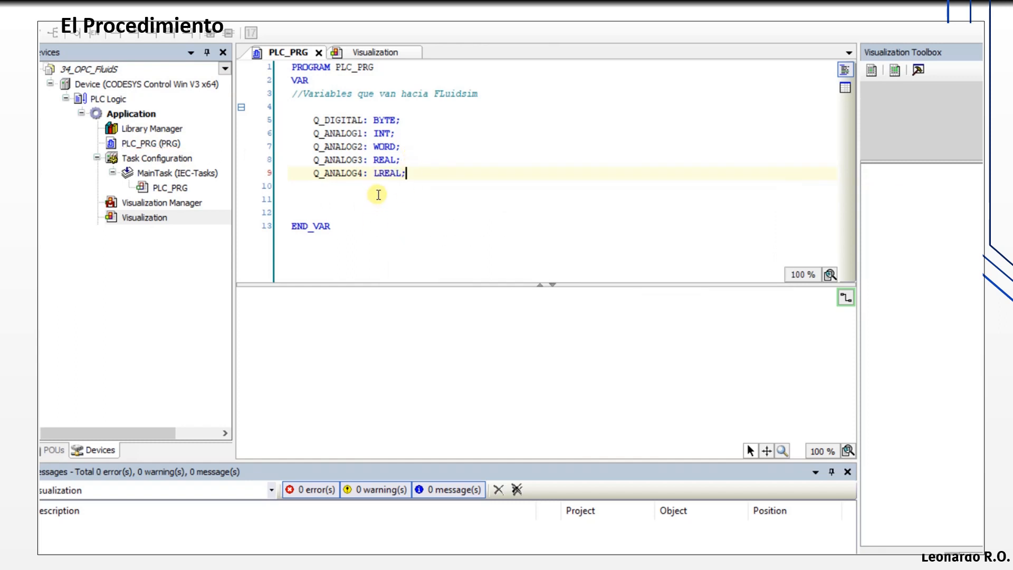
left_click(376, 194)
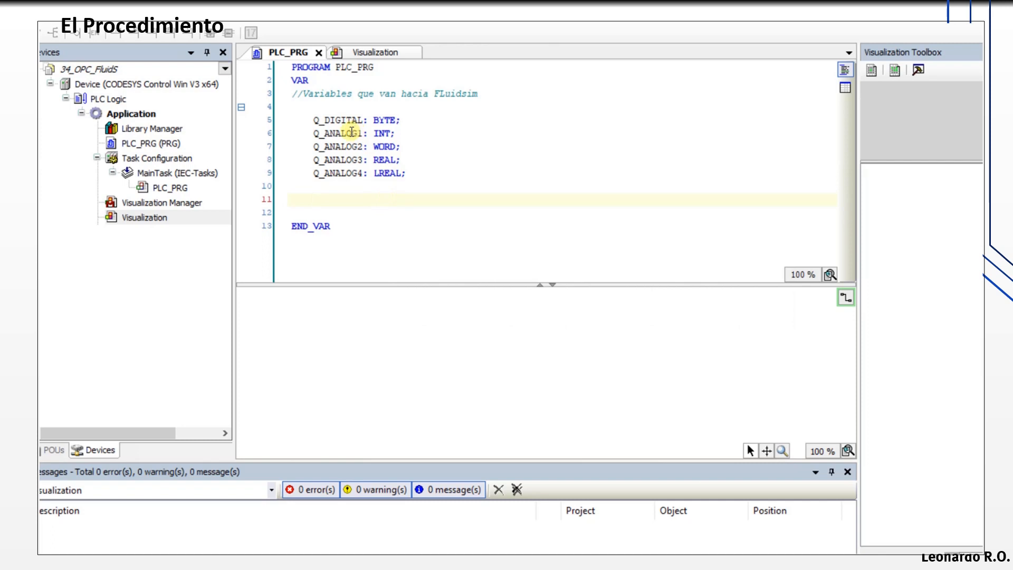
- Review the four Q_ANALOG declarations against the I/O modules in the FluidSIM circuit, and return to CODESYS
left_click_drag(312, 133, 427, 169)
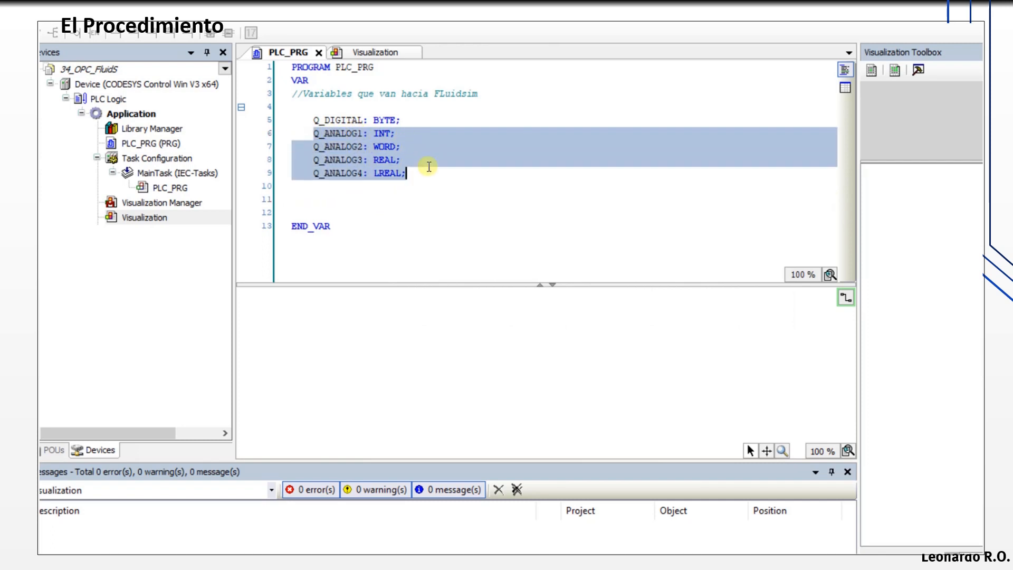
left_click(301, 133)
left_click_drag(313, 133, 418, 174)
key("alt+Tab")
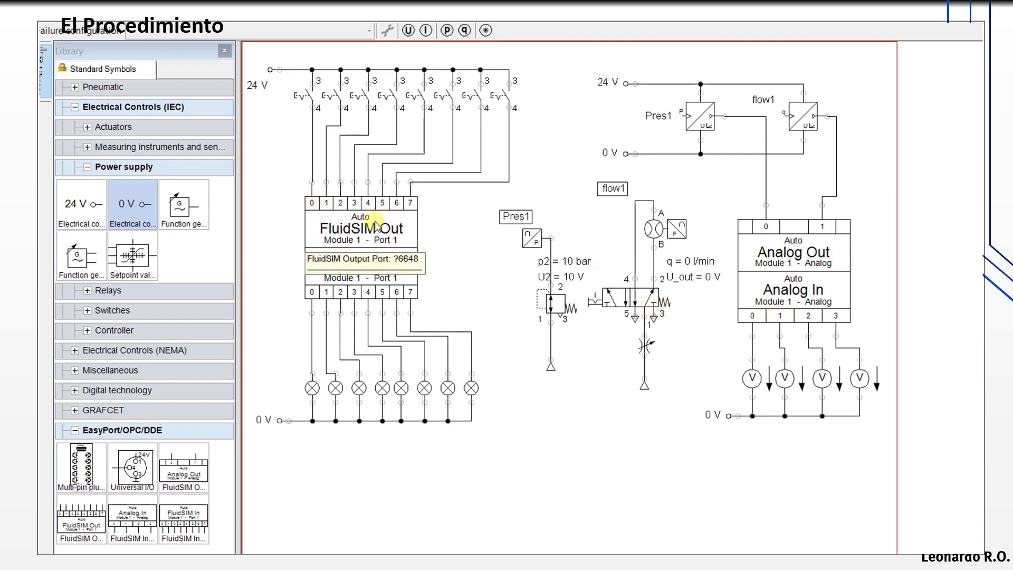
key("alt+Tab")
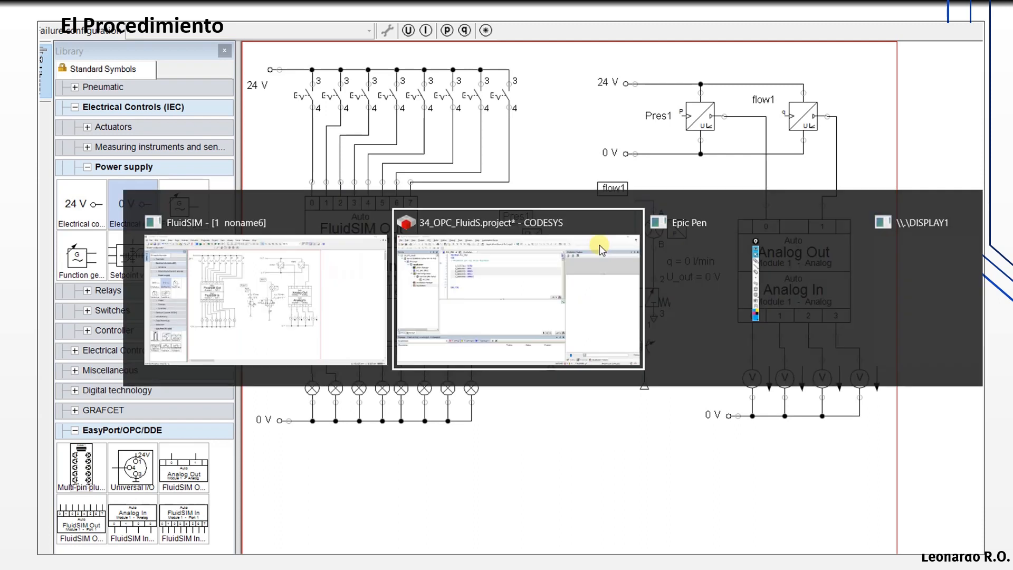
- Remove the empty line above Q_DIGITAL and place the text cursor at the end of the Q_ANALOG4 declaration
left_click(320, 106)
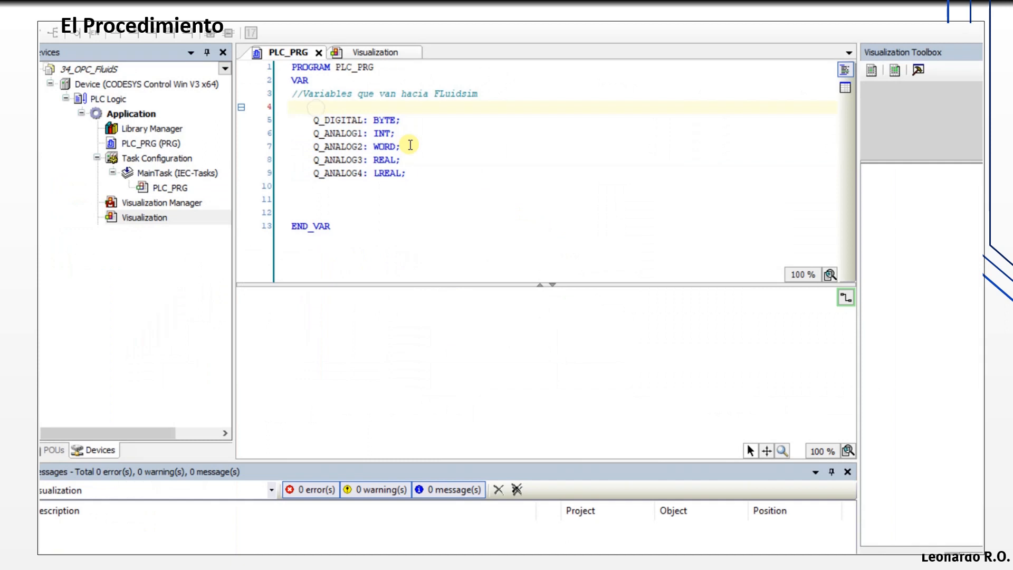
key("BackSpace")
key("Down")
key("Down")
key("Down")
key("Down")
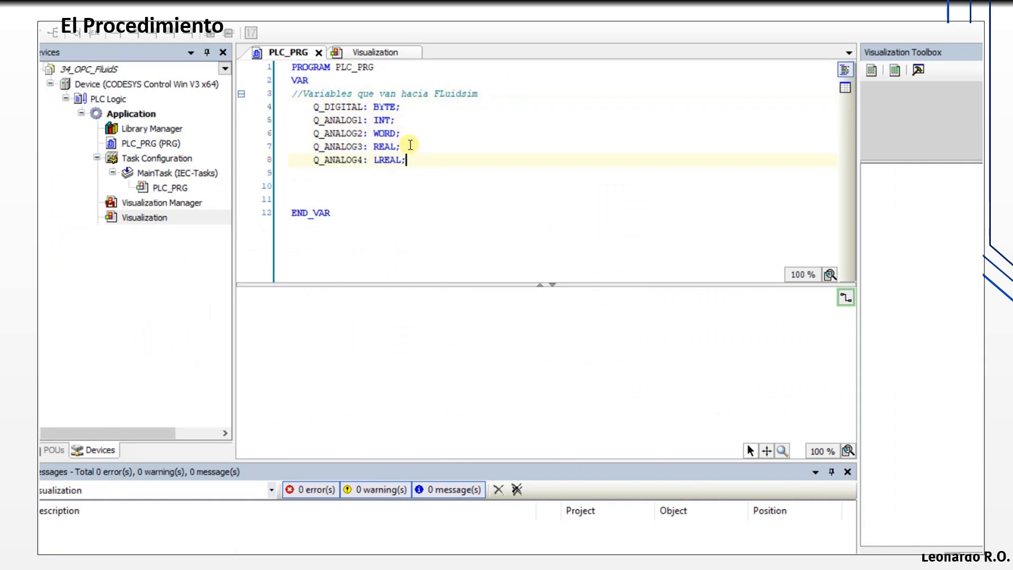
- Add the comment //VARIABLES QUE PROVIENEN DE FLUIDSIM below Q_ANALOG4, separated by one blank line
key("Return")
key("Return")
key("BackSpace")
key("BackSpace")
key("Return")
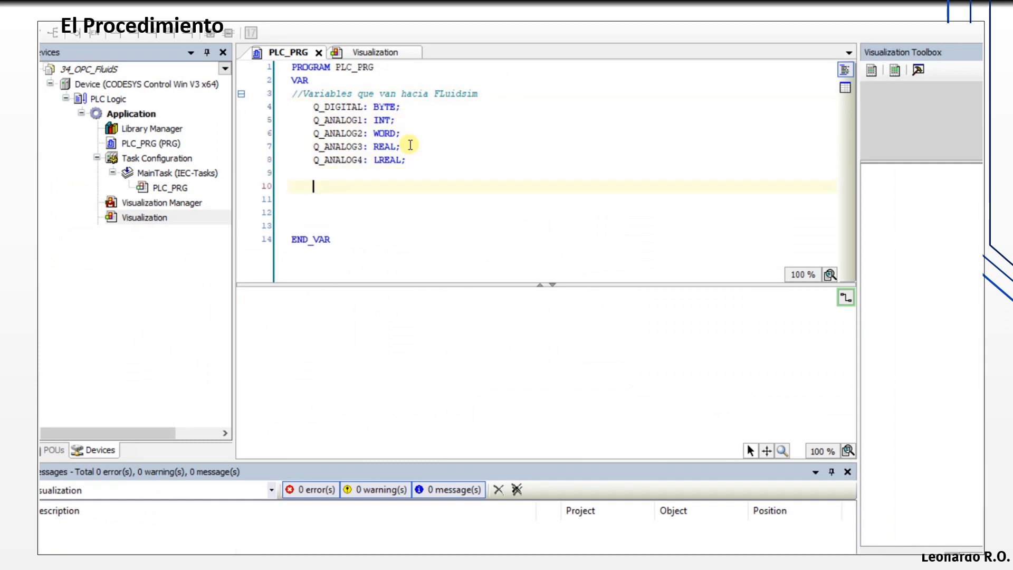
key("BackSpace")
type("//VARIABLES QUE PRO")
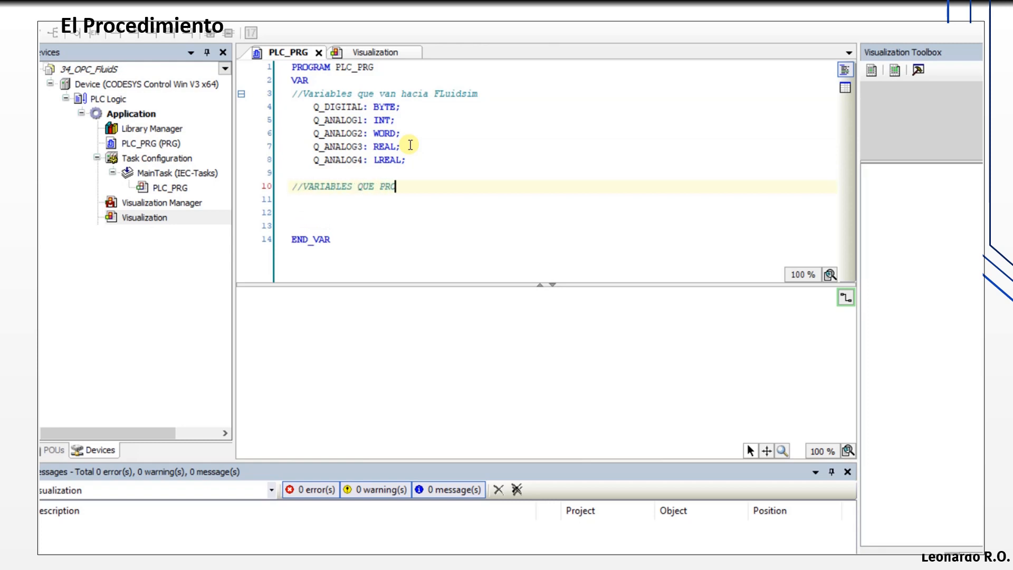
type("VIENEN DE FLUI")
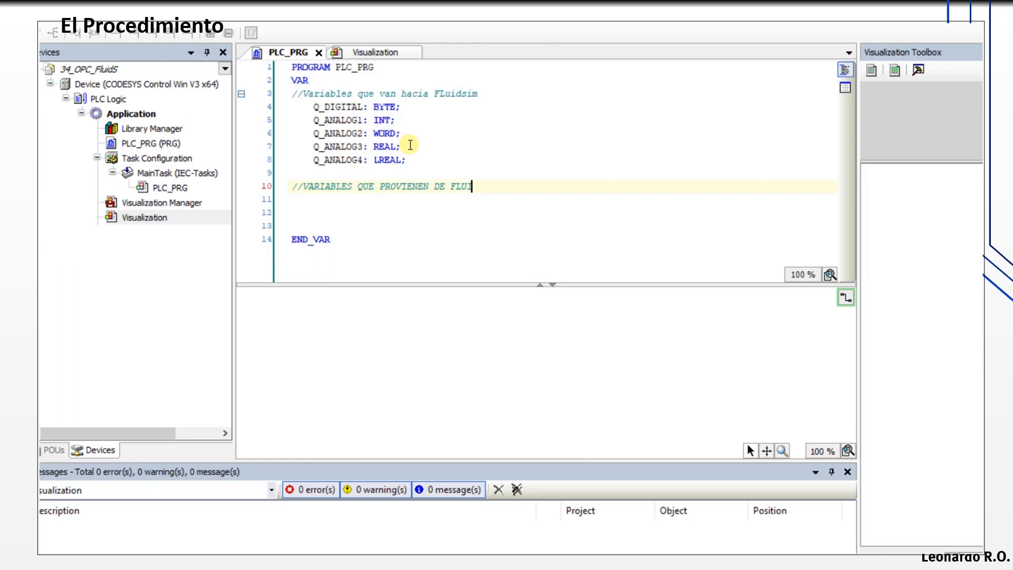
type("DSIM")
- Declare the variable I_DIGITAL of type BYTE, indented below the comment for variables coming from FluidSIM
key("Return")
key("Tab")
type("I_DIGITA")
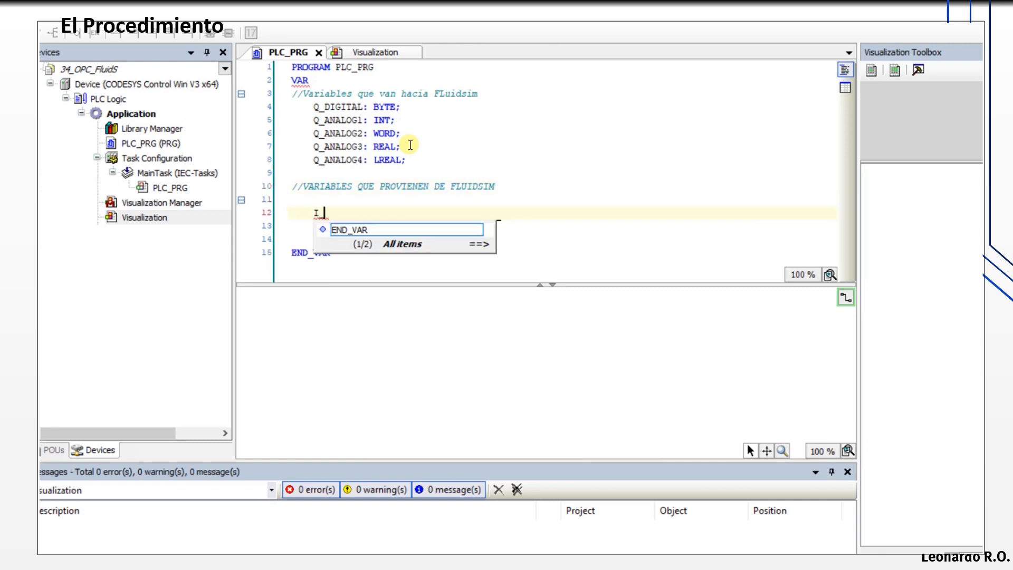
type("L")
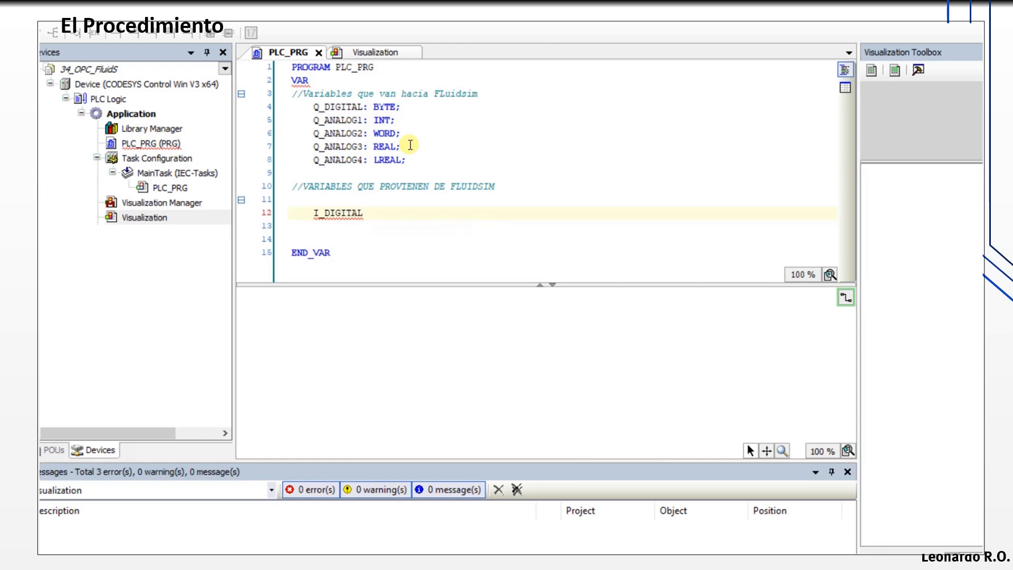
type(" : B")
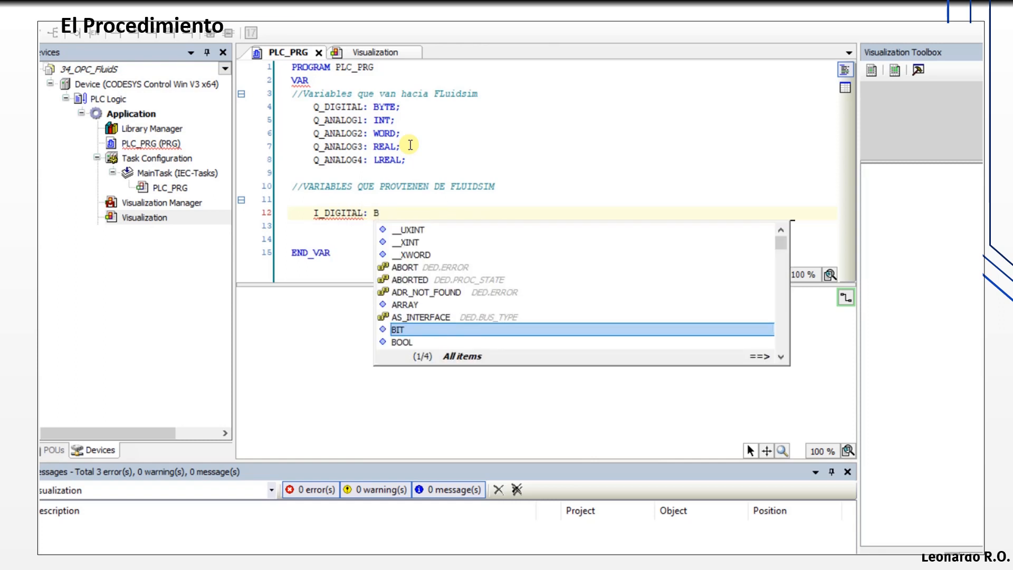
type("YTE;")
key("Return")
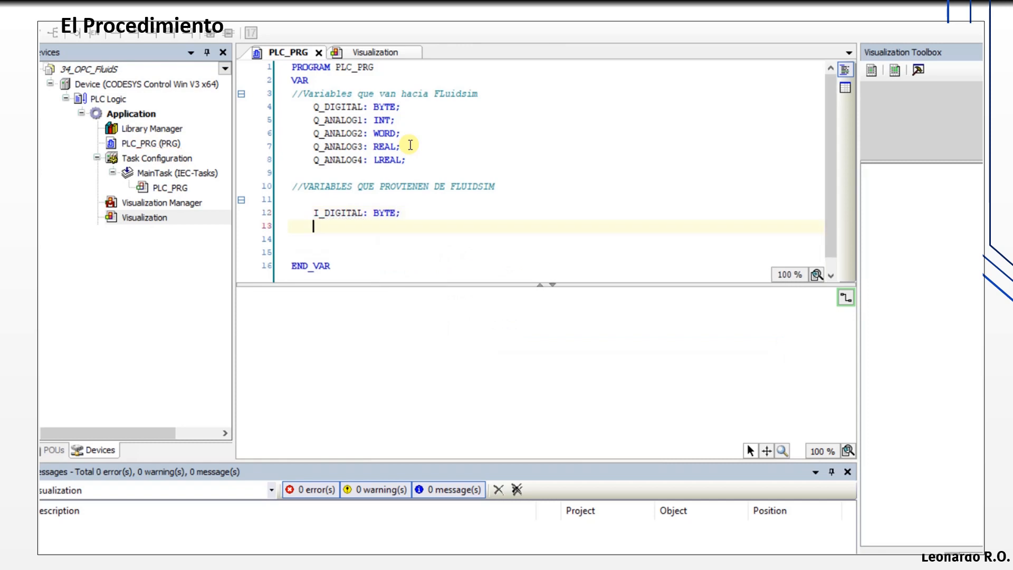
- Declare the variable I_ANALOG1 of type INT on the line below I_DIGITAL
type("I")
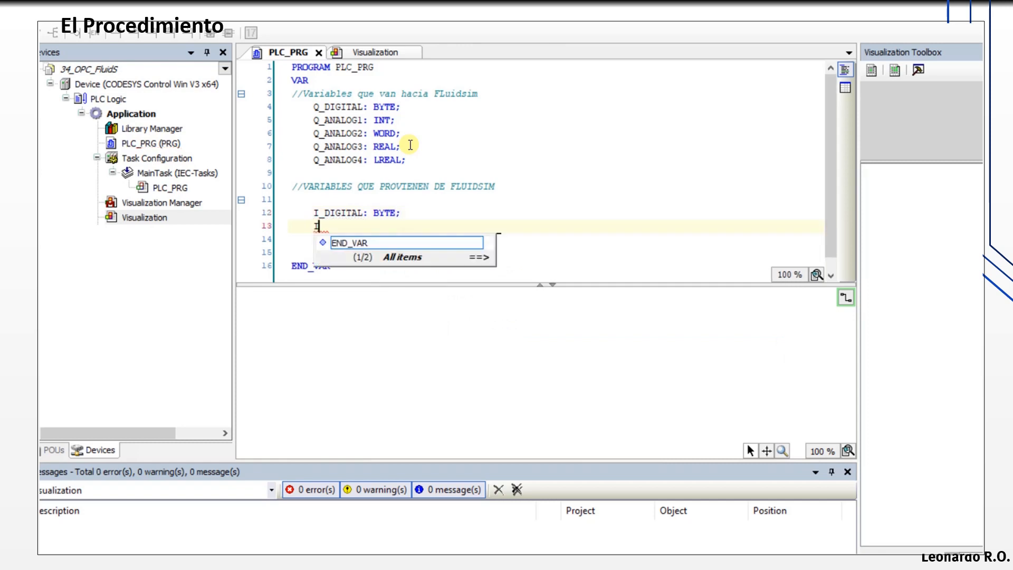
type("_ANALOG")
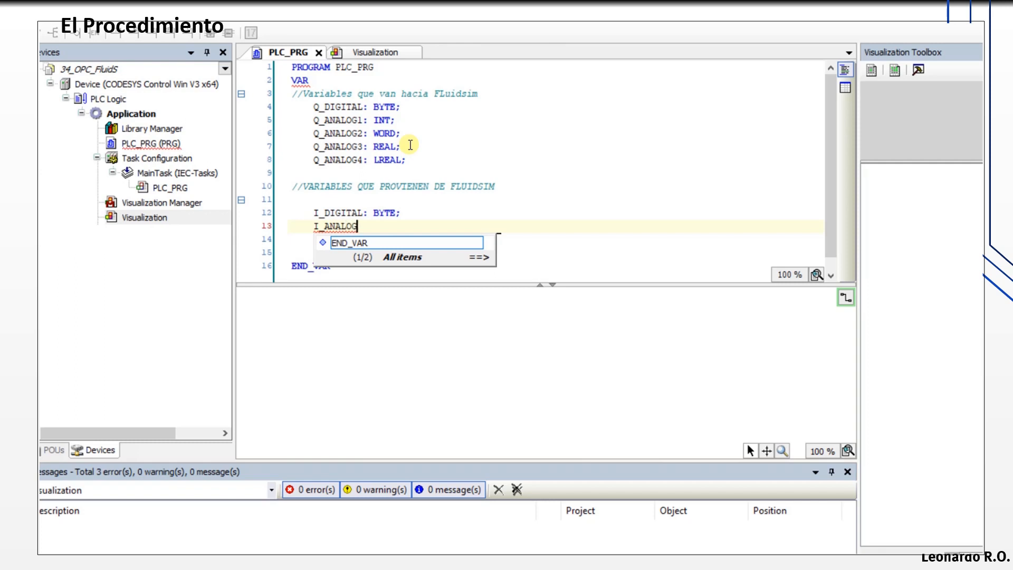
type("1:")
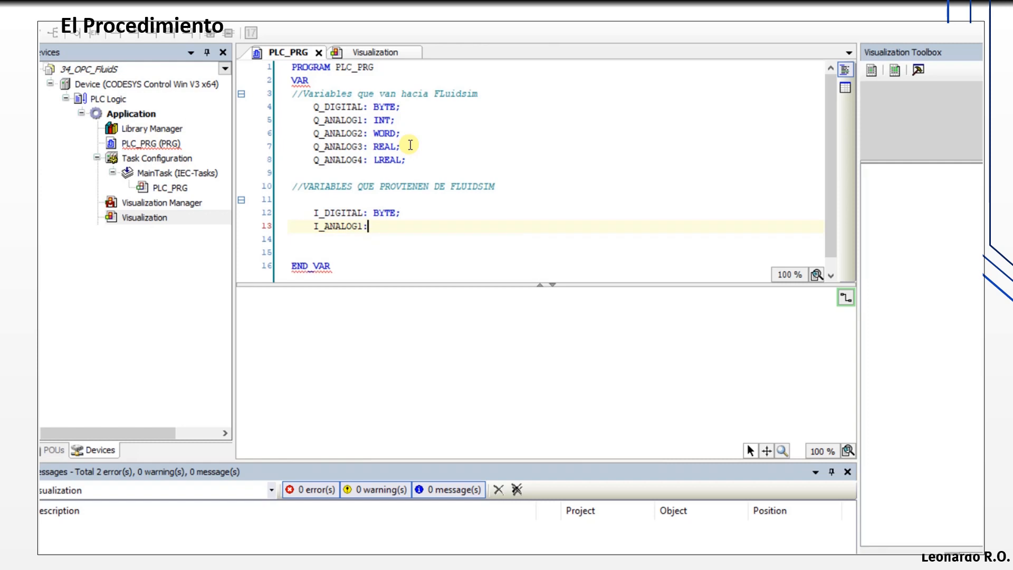
type("INT")
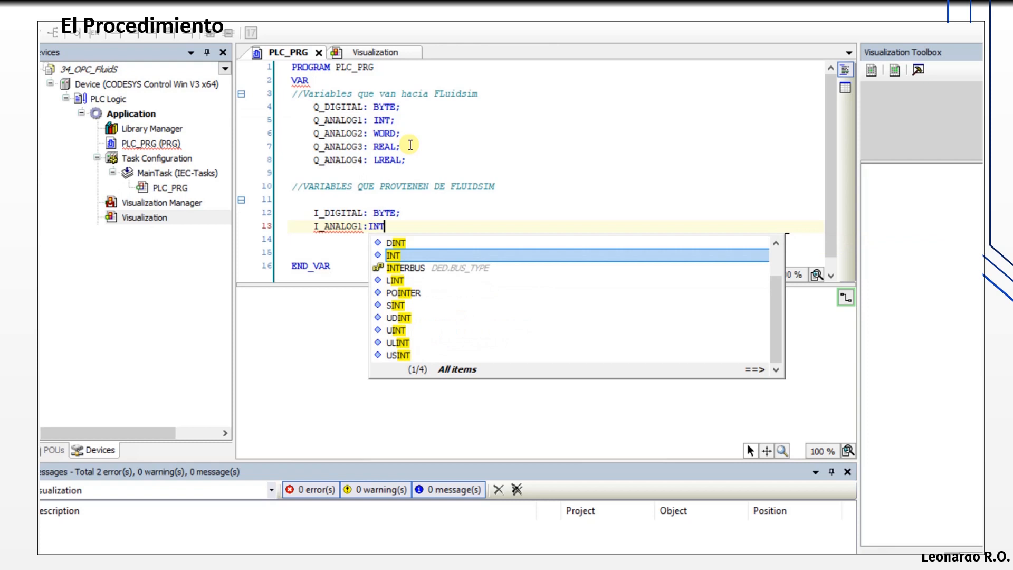
key("Escape")
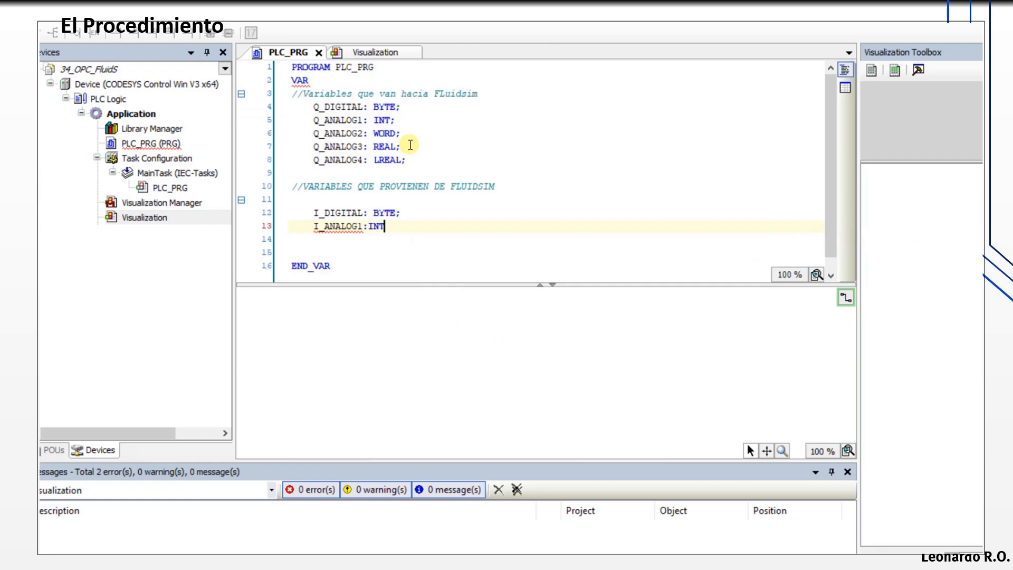
type(";")
key("Return")
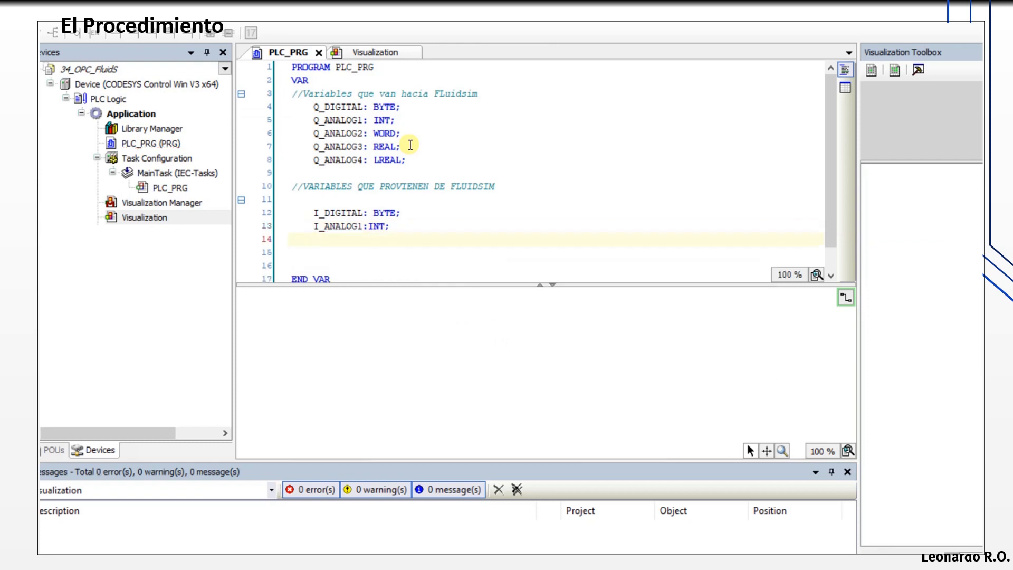
- Declare the variable I_ANALOG2 of type REAL on the line below I_ANALOG1
type("I_ANAL")
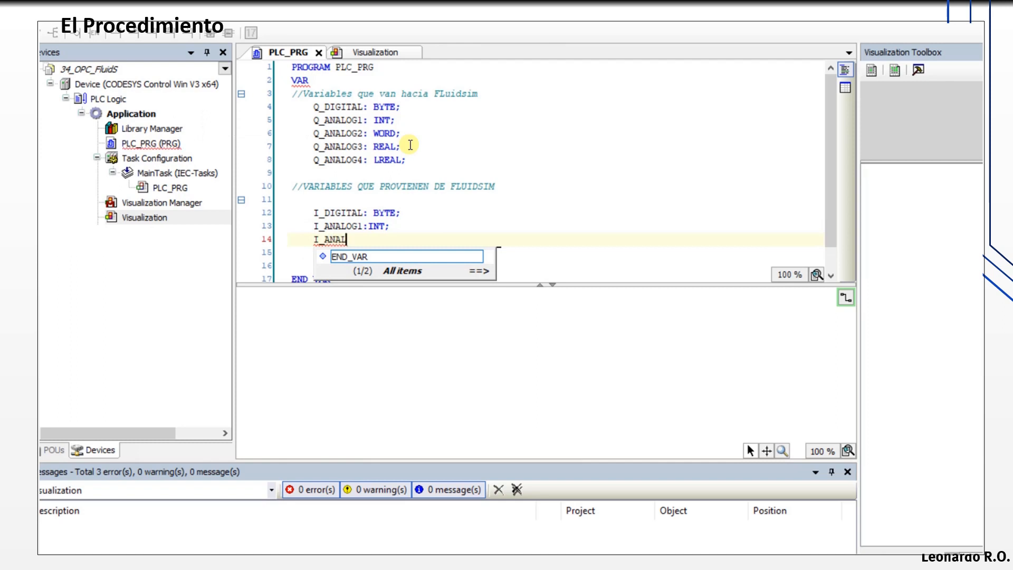
type("OG2:RE")
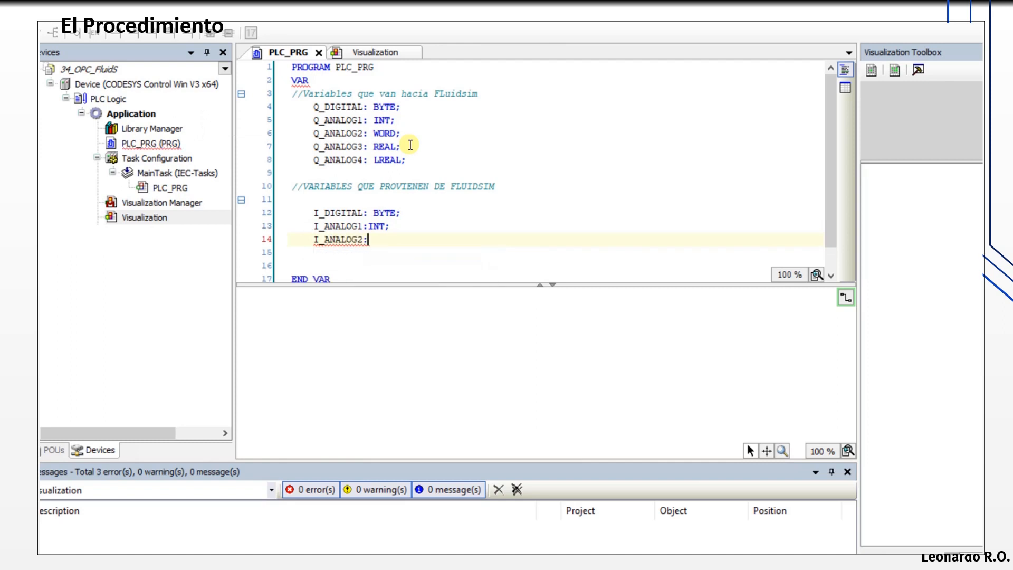
key("BackSpace")
type("EA")
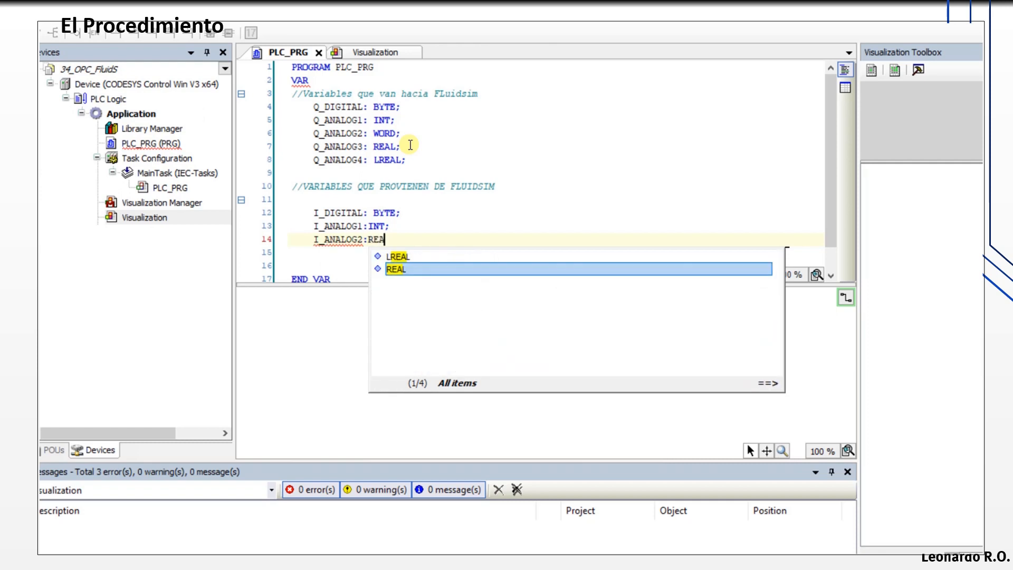
type("L;")
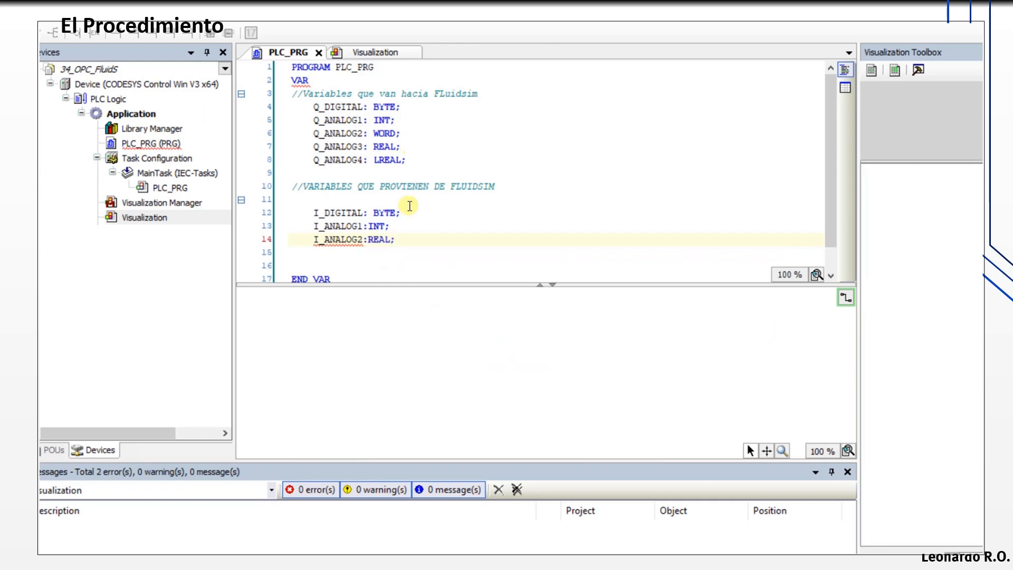
left_click(362, 264)
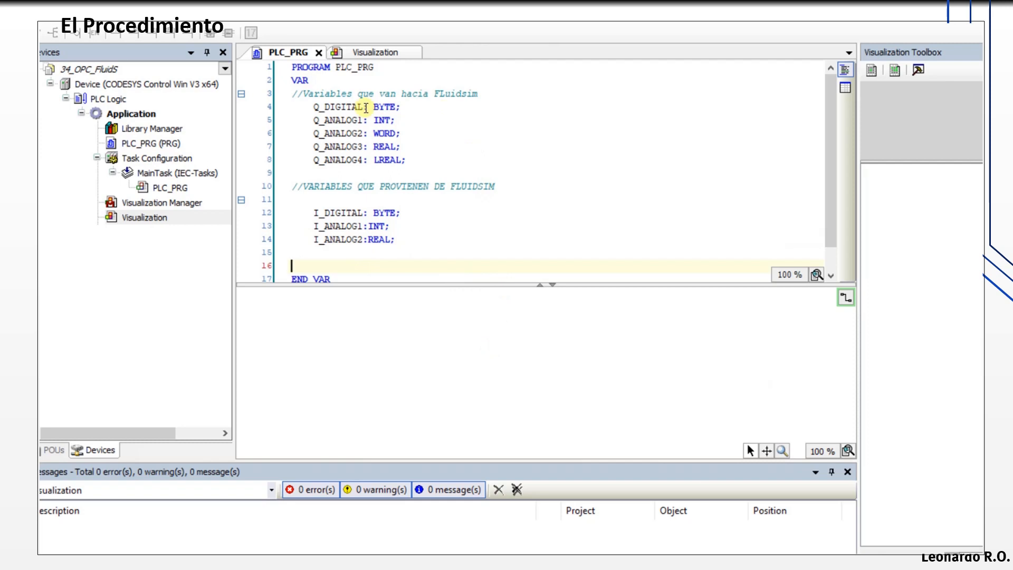
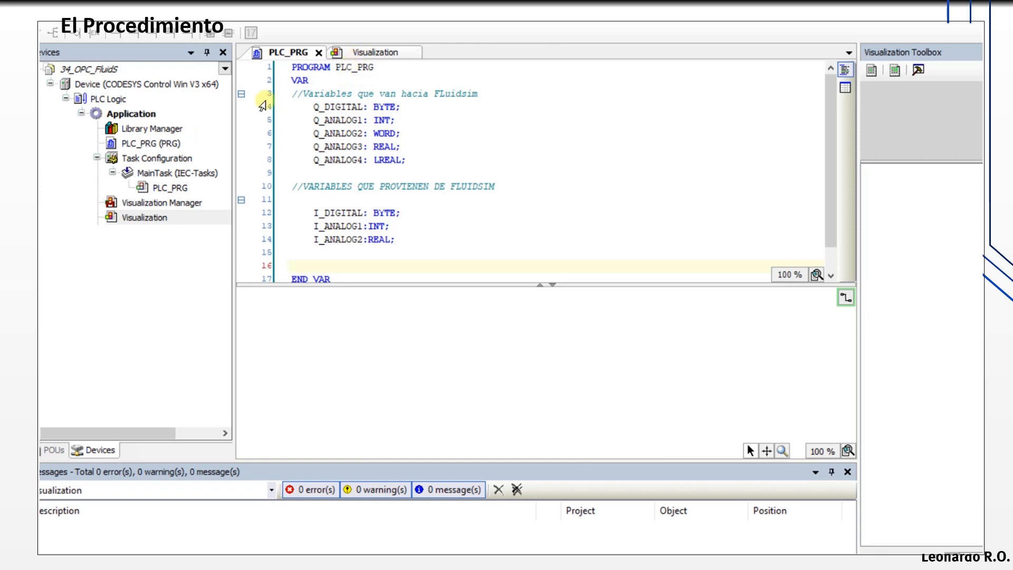
- Open the Visualization editor and resize its side panes, narrowing the device tree and widening the Visualization Toolbox
left_click(378, 55)
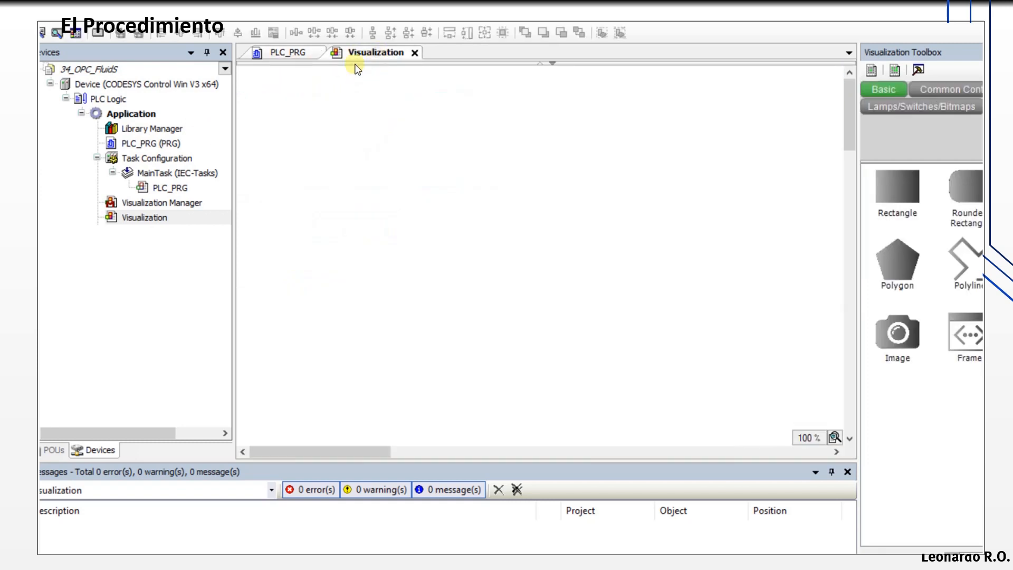
left_click_drag(234, 172, 151, 173)
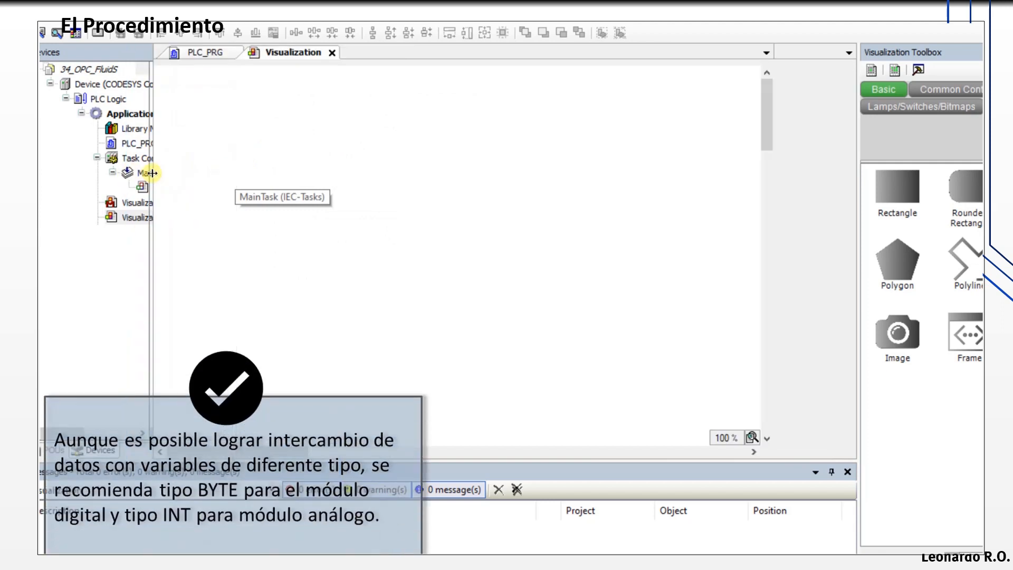
left_click_drag(859, 176, 605, 187)
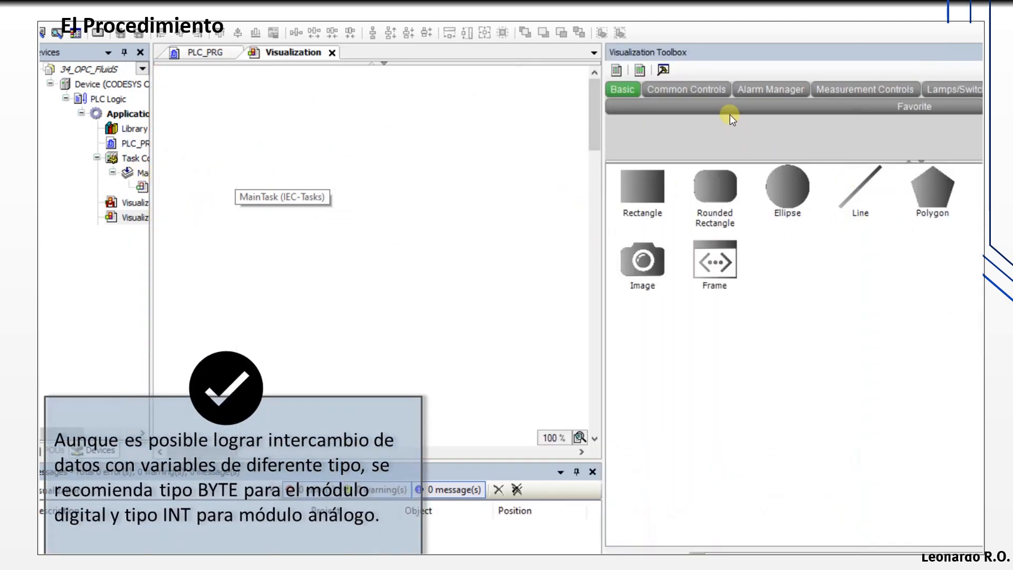
- Place a Dip Switch near the upper-left corner of the visualization, at about X 21, Y 49
left_click(693, 87)
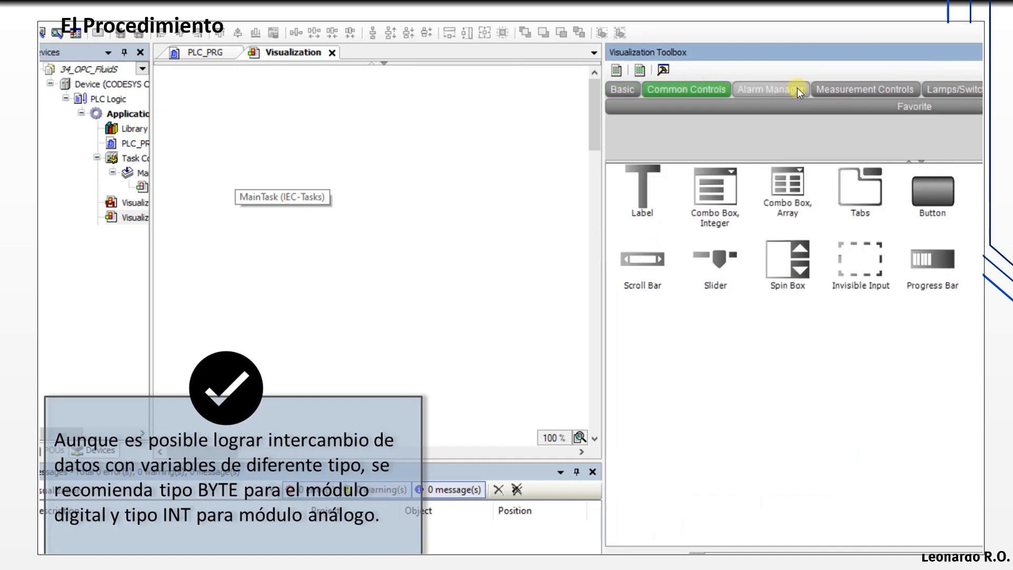
left_click(962, 88)
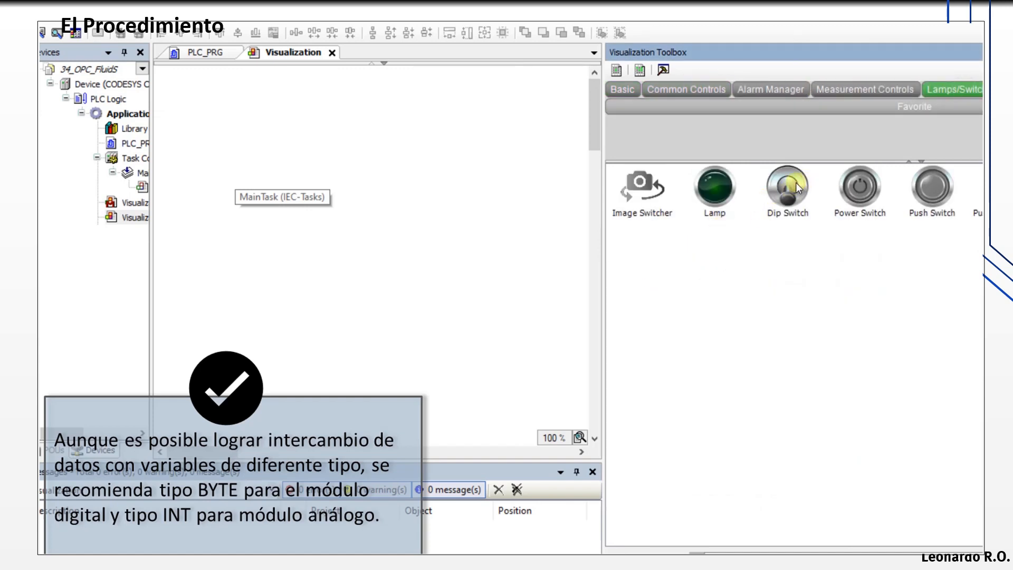
left_click_drag(796, 183, 179, 118)
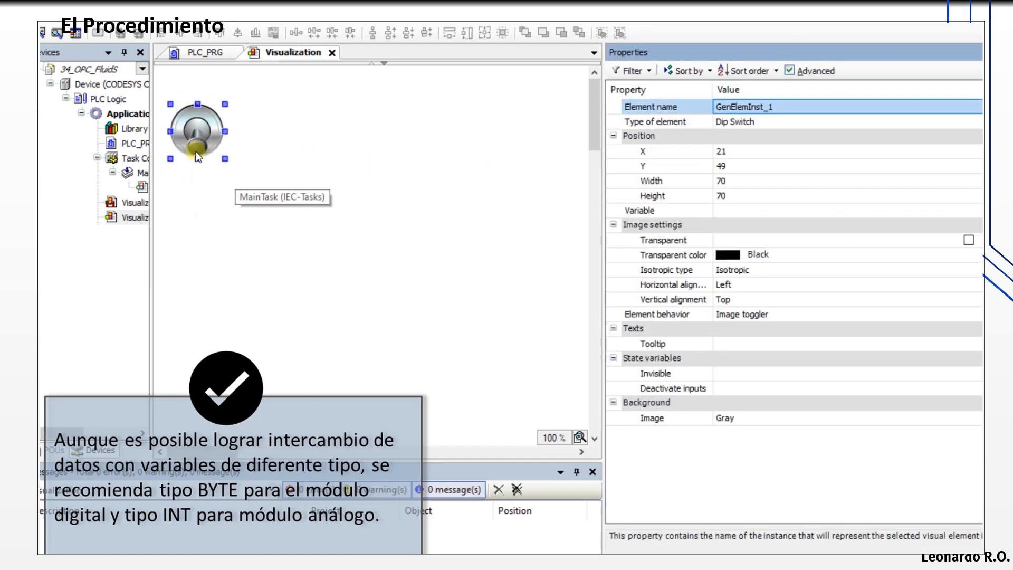
- Review the Q_DIGITAL declaration in PLC_PRG, and shrink the dip switch to about 55 by 51 at X 21, Y 68
left_click(206, 53)
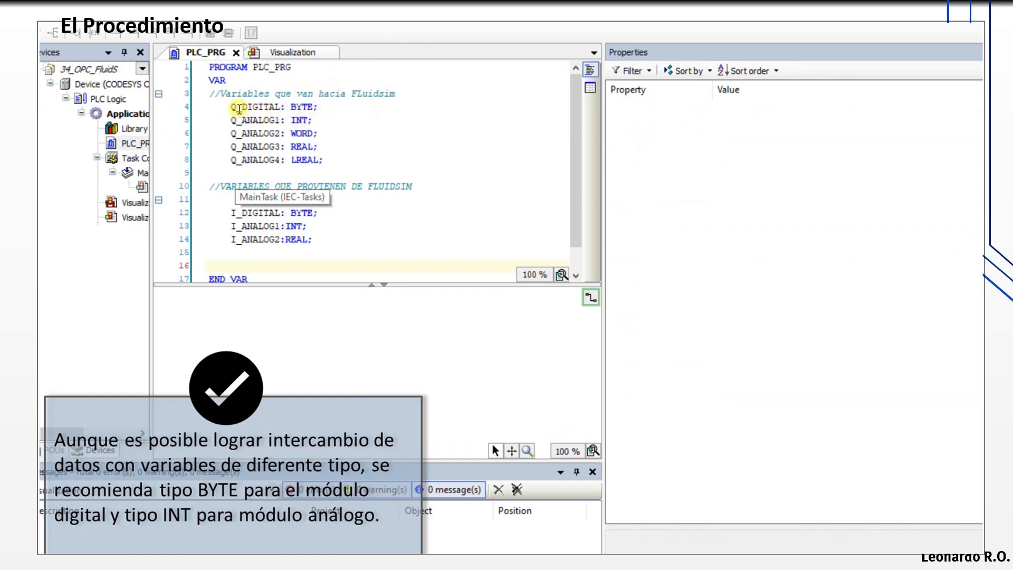
left_click_drag(228, 108, 318, 107)
left_click(292, 55)
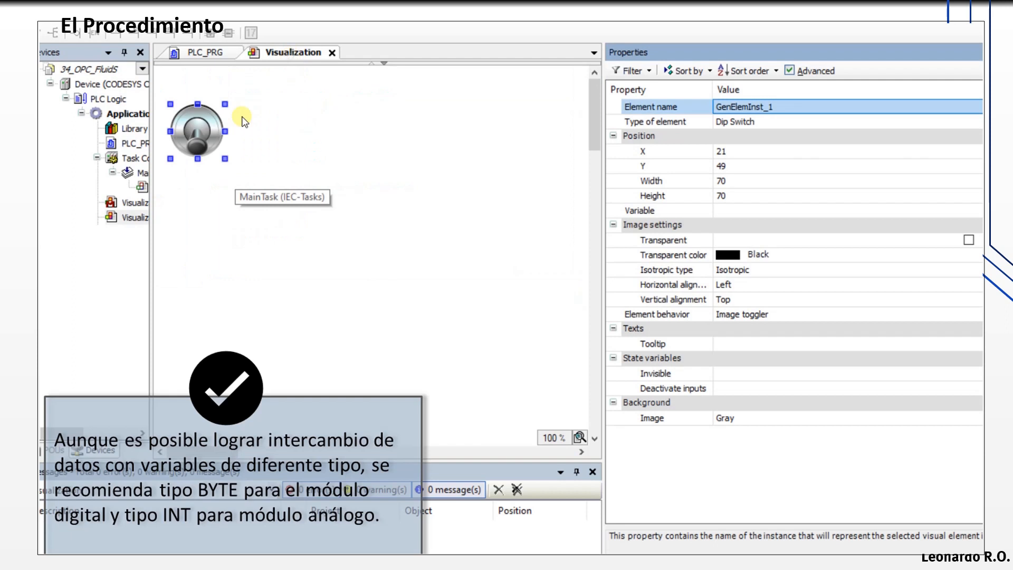
left_click_drag(221, 155, 210, 141)
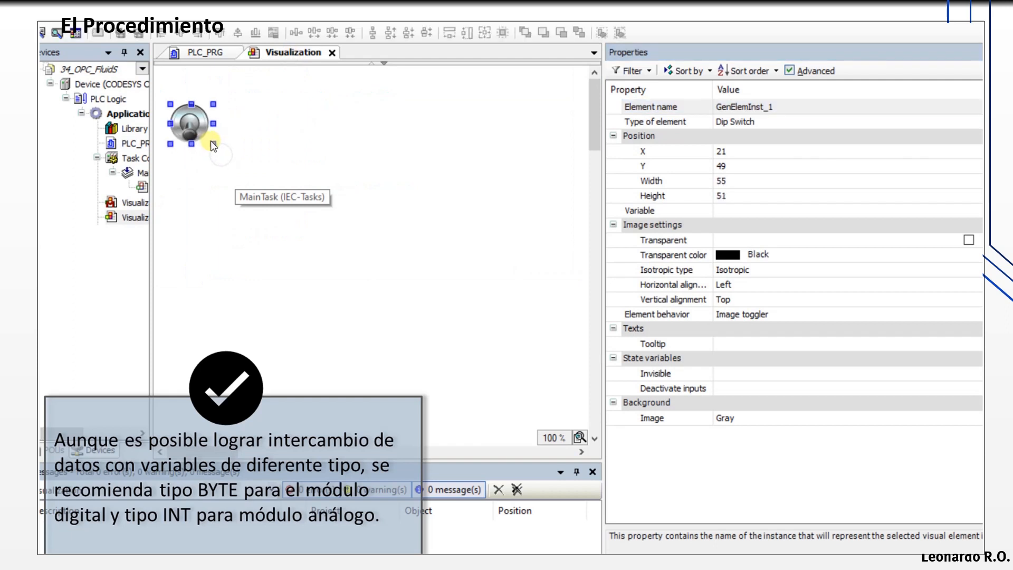
left_click(221, 157)
left_click(186, 121)
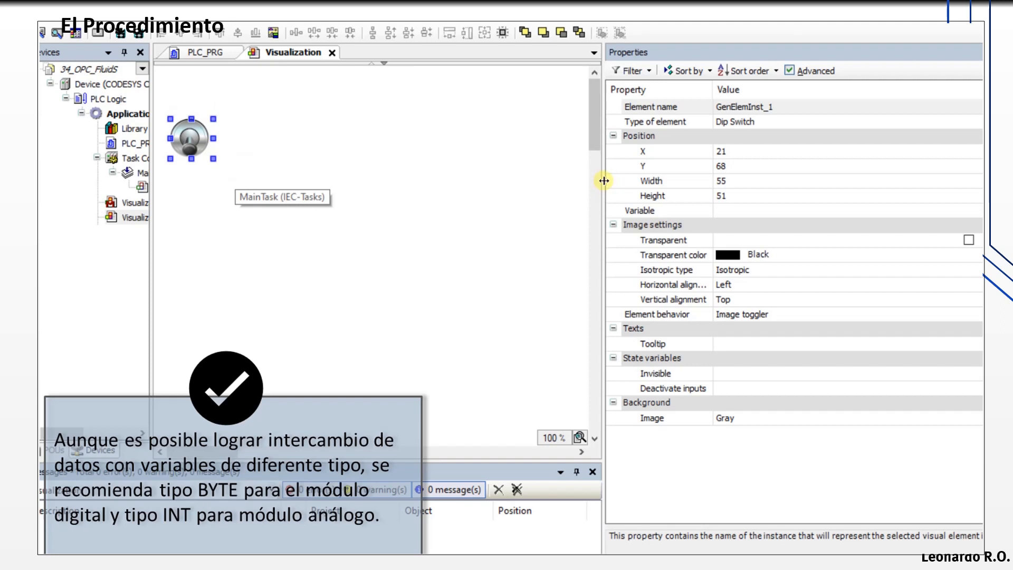
left_click_drag(604, 181, 463, 200)
left_click(604, 210)
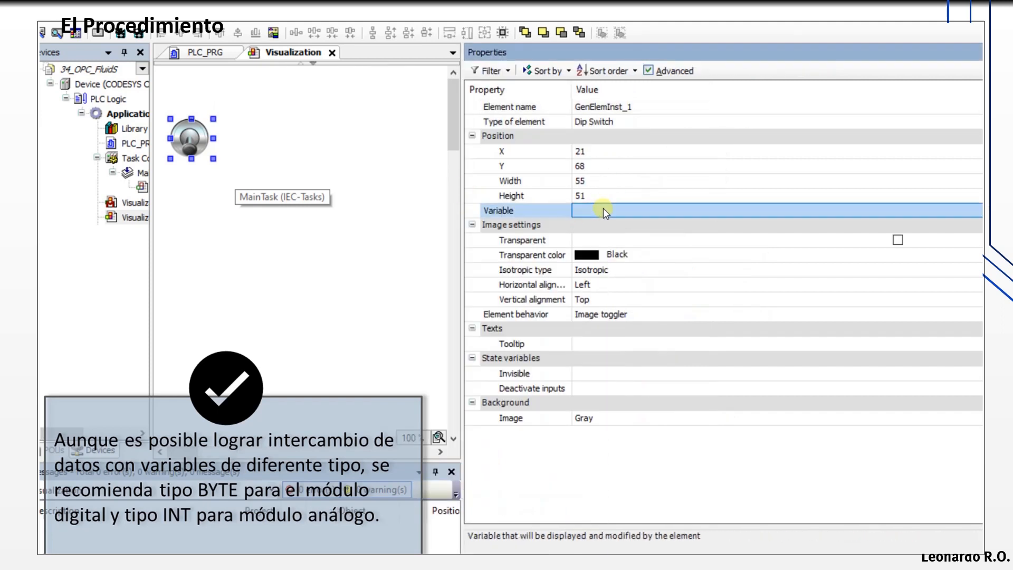
type("plc")
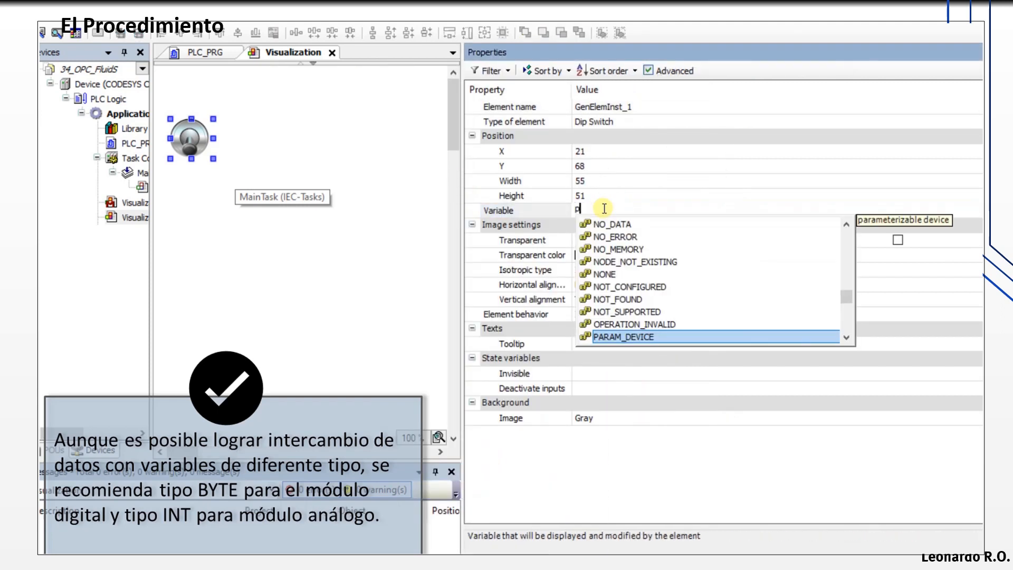
key("Down")
key("Down")
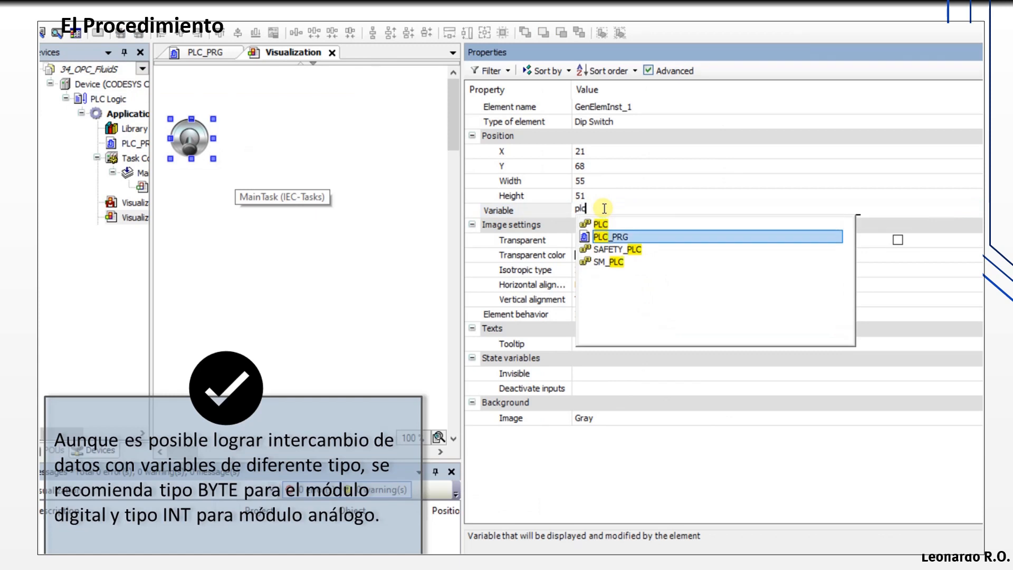
key("Return")
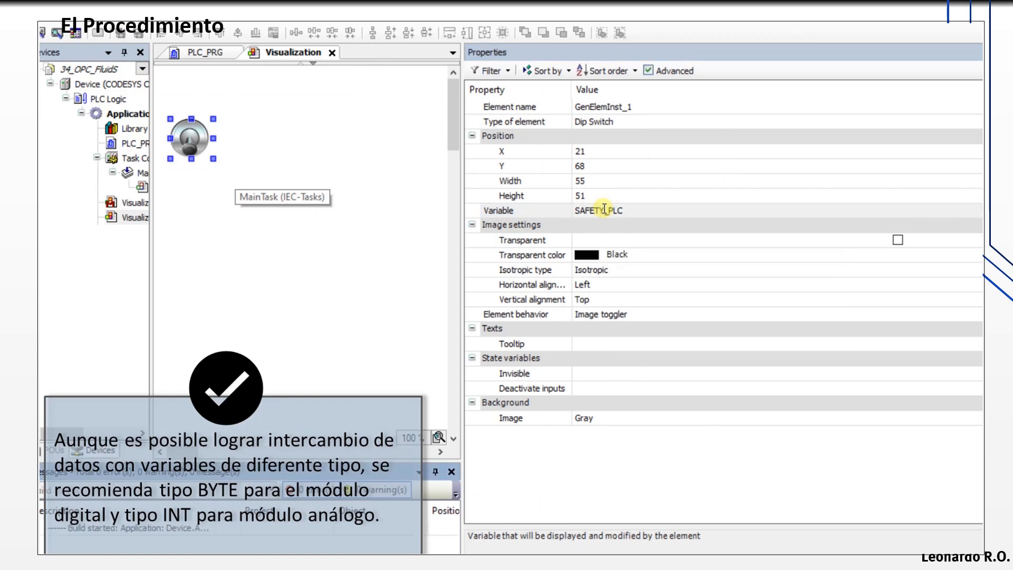
- Assign the variable PLC_PRG.Q_DIGITAL.0 to the dip switch
left_click(604, 209)
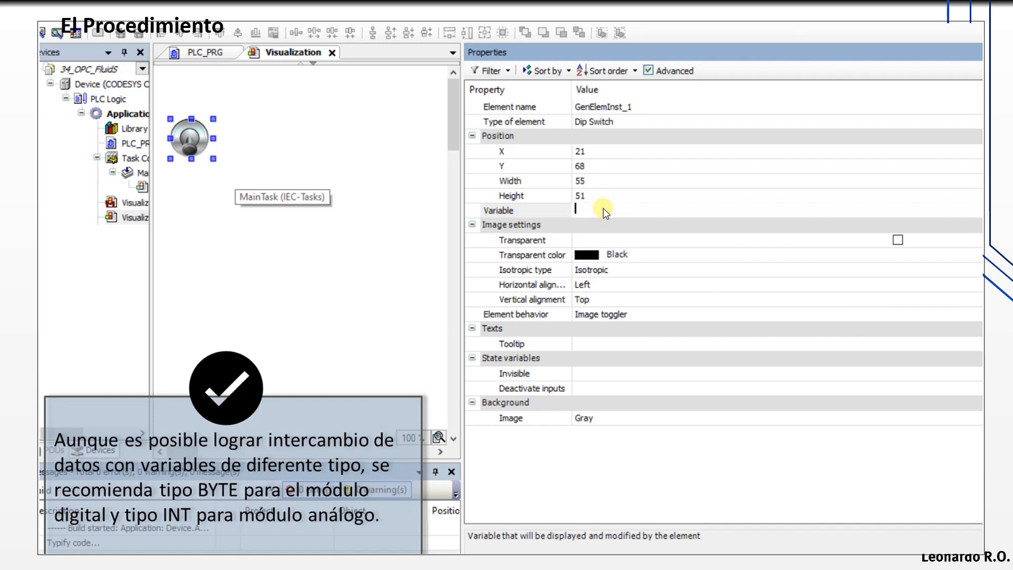
type("PLC_")
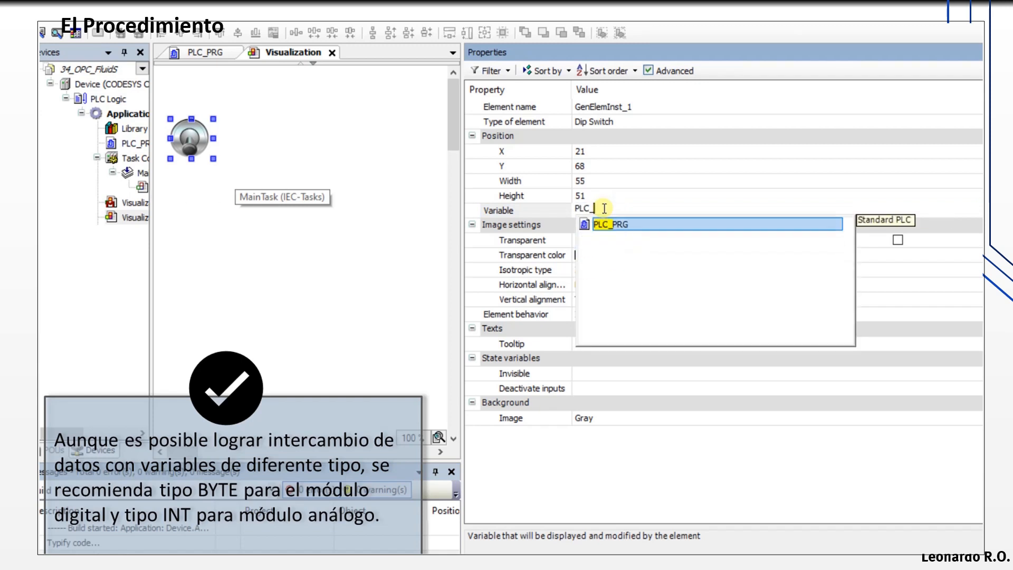
type("PRG.")
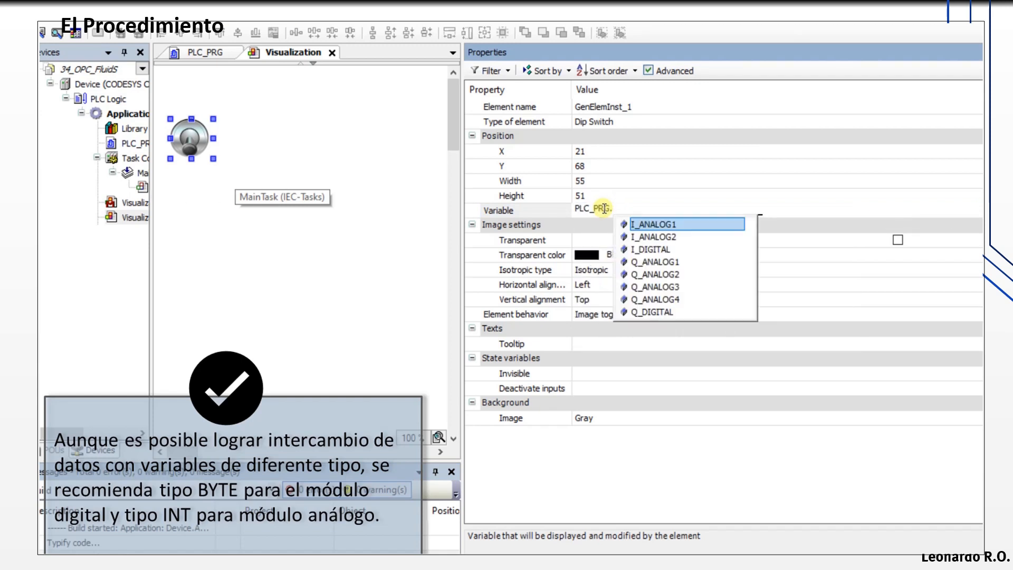
double_click(666, 312)
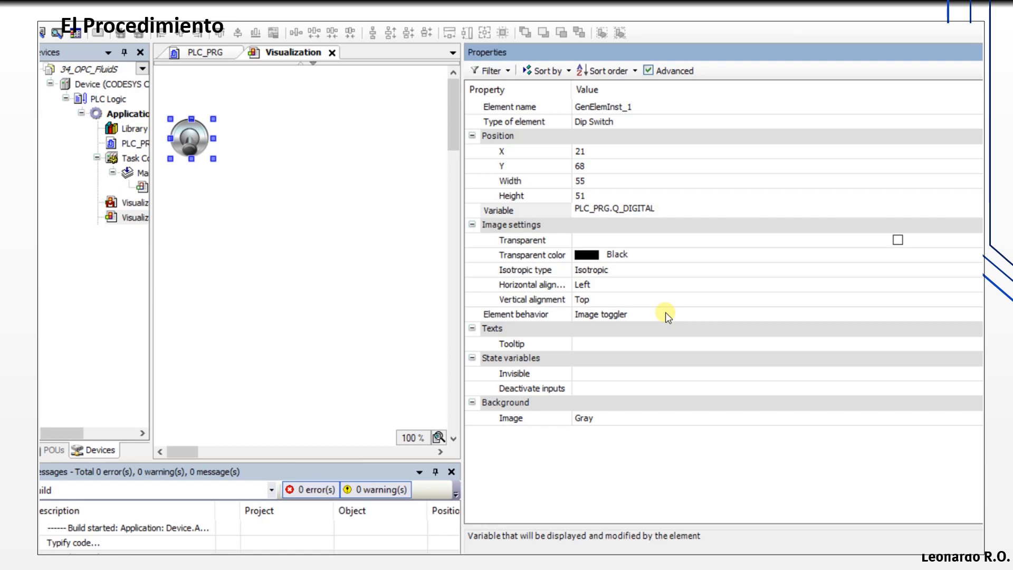
type(".0")
left_click(377, 242)
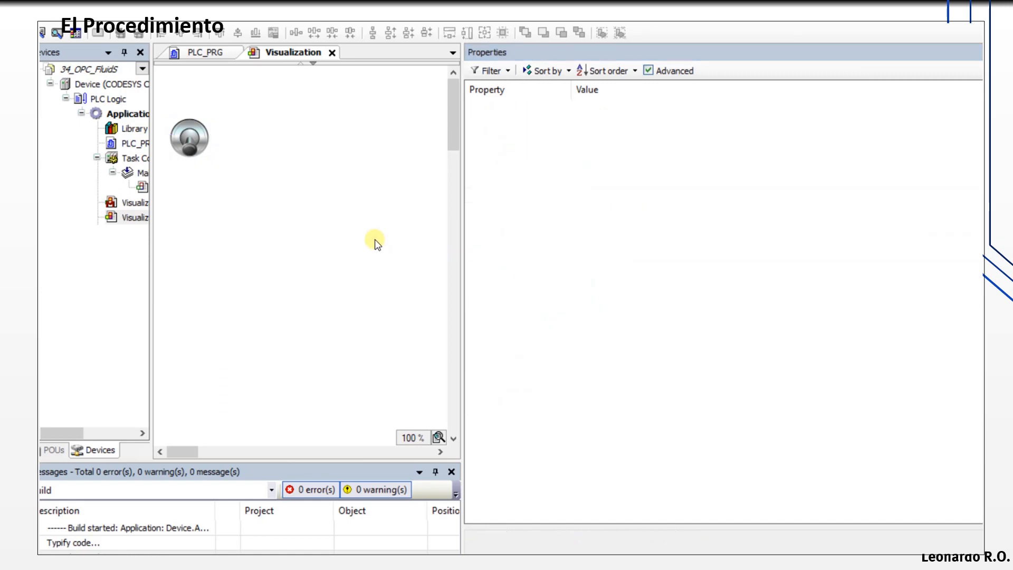
left_click(205, 143)
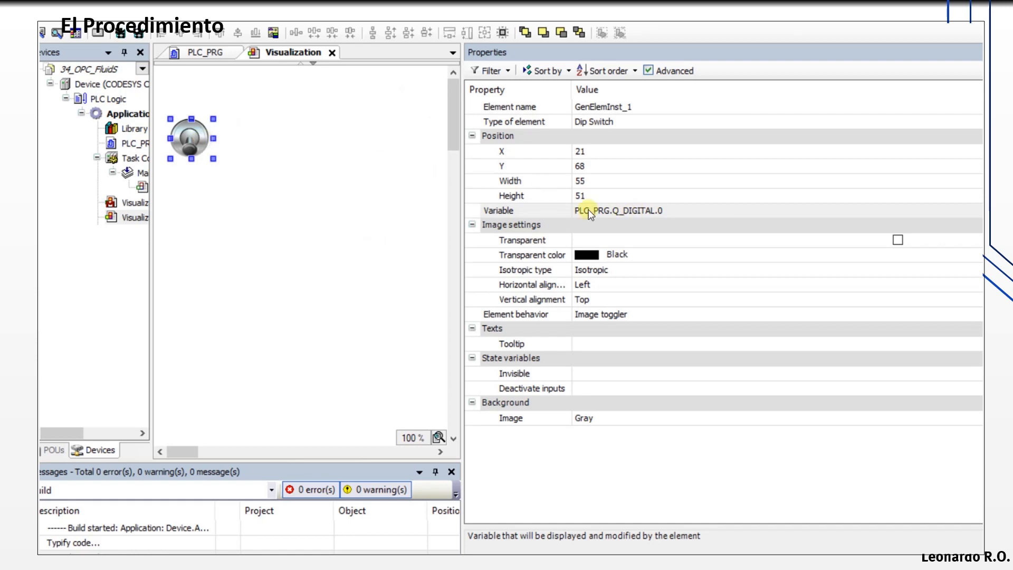
- Examine the BYTE declaration of Q_DIGITAL in PLC_PRG, marking its bits 0 to 7 with freehand annotations
left_click(217, 53)
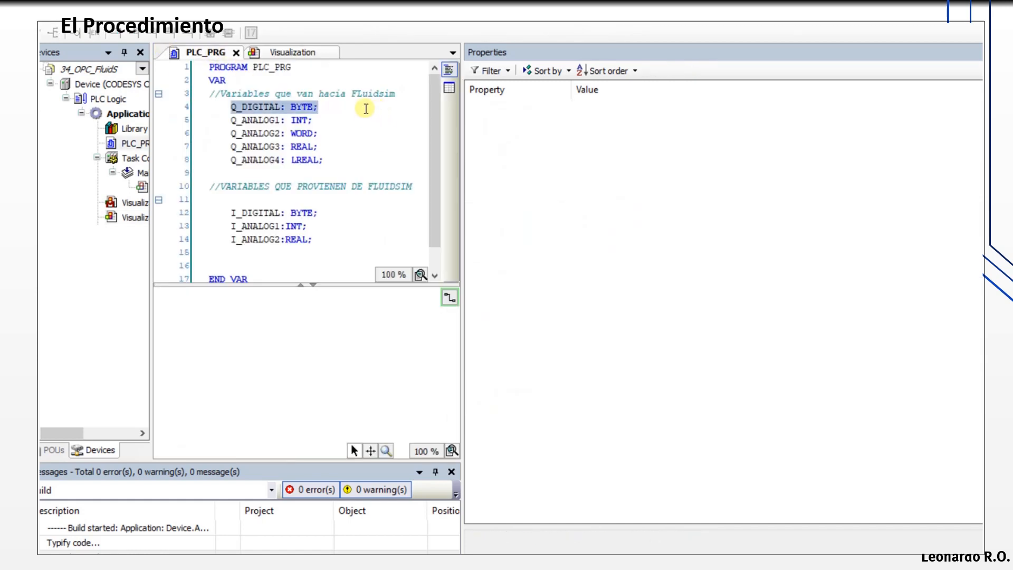
left_click(345, 107)
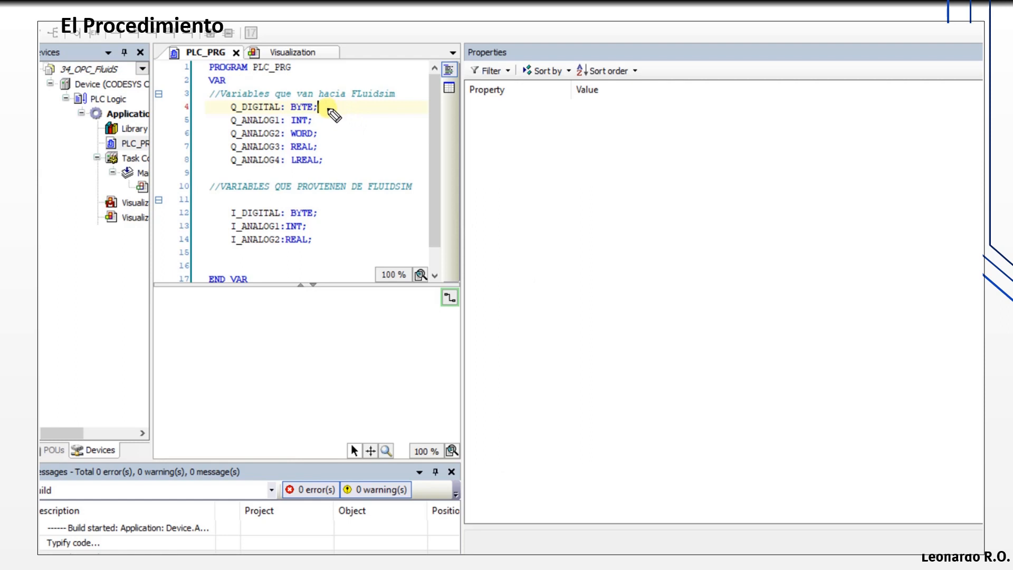
left_click_drag(323, 107, 367, 169)
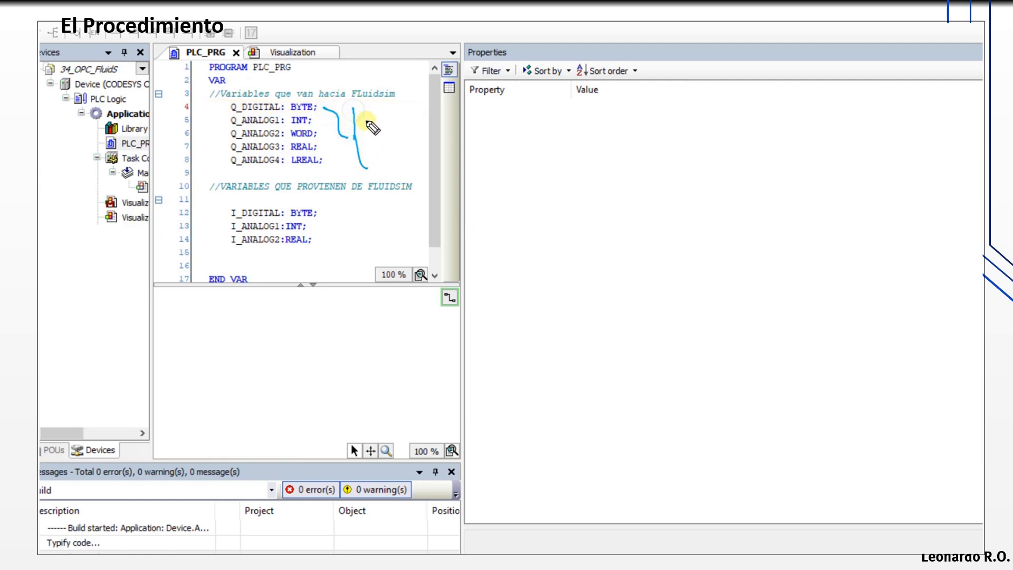
mouse_move(369, 109)
left_mouse_down()
mouse_move(386, 124)
mouse_move(401, 170)
left_mouse_up()
left_click(372, 121)
left_click(384, 135)
left_click(385, 140)
left_click(387, 148)
left_click(387, 170)
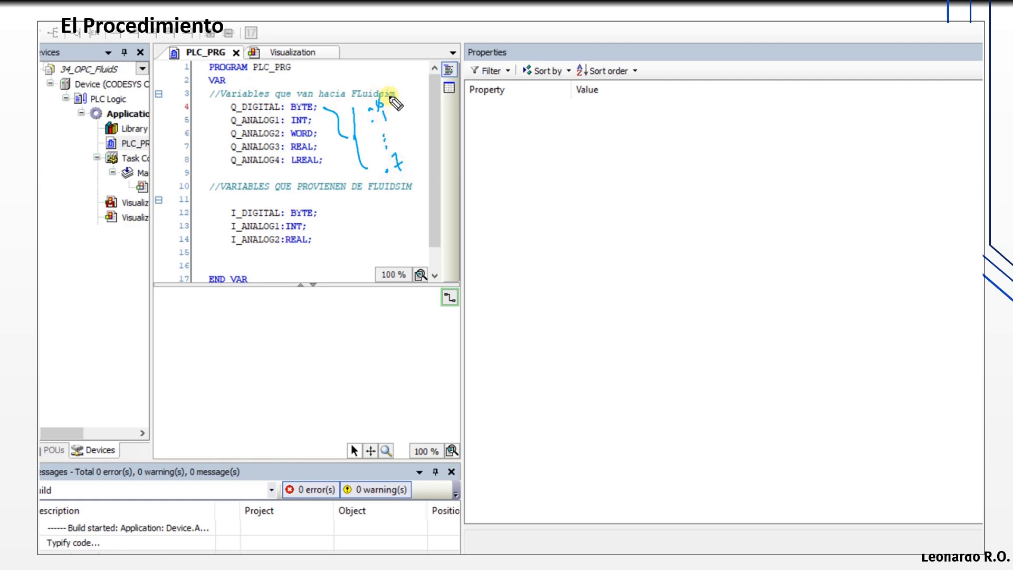
mouse_move(389, 97)
left_mouse_down()
mouse_move(422, 162)
mouse_move(399, 96)
mouse_move(422, 162)
left_mouse_up()
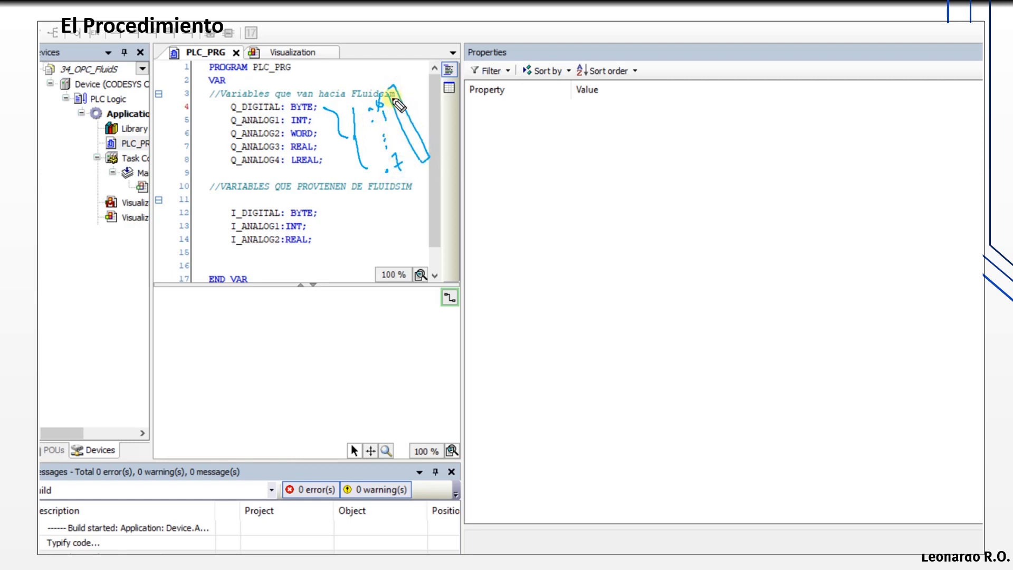
left_click_drag(399, 105, 423, 159)
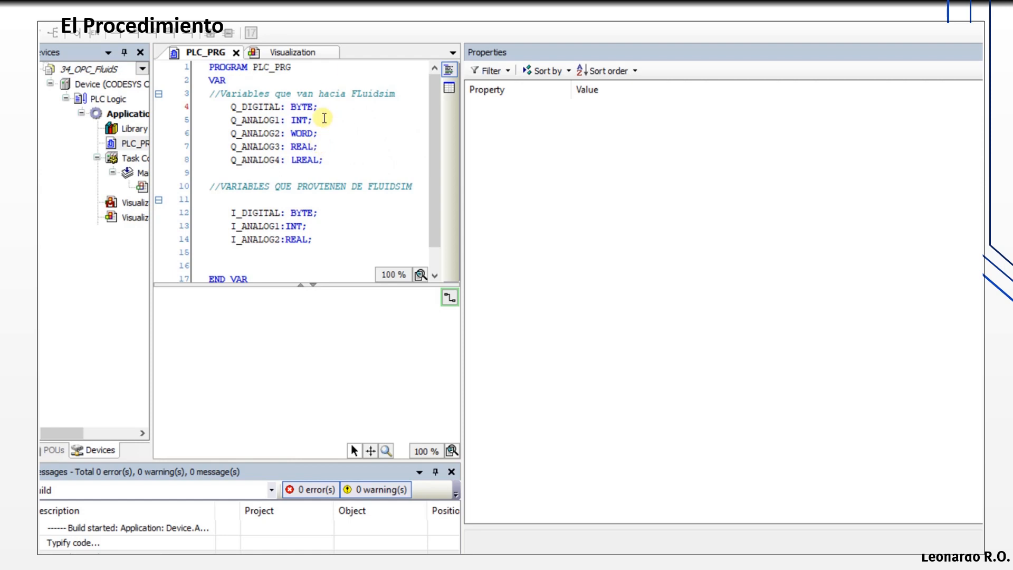
- Move the dip switch in the visualization to about X 15, Y 37, near the upper-left corner
left_click(311, 51)
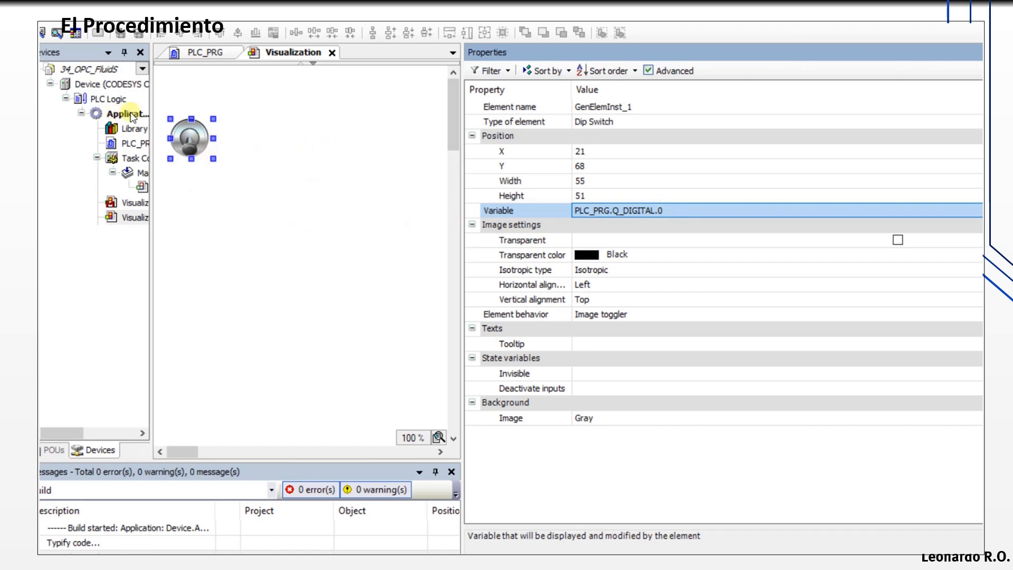
left_click_drag(189, 134, 186, 111)
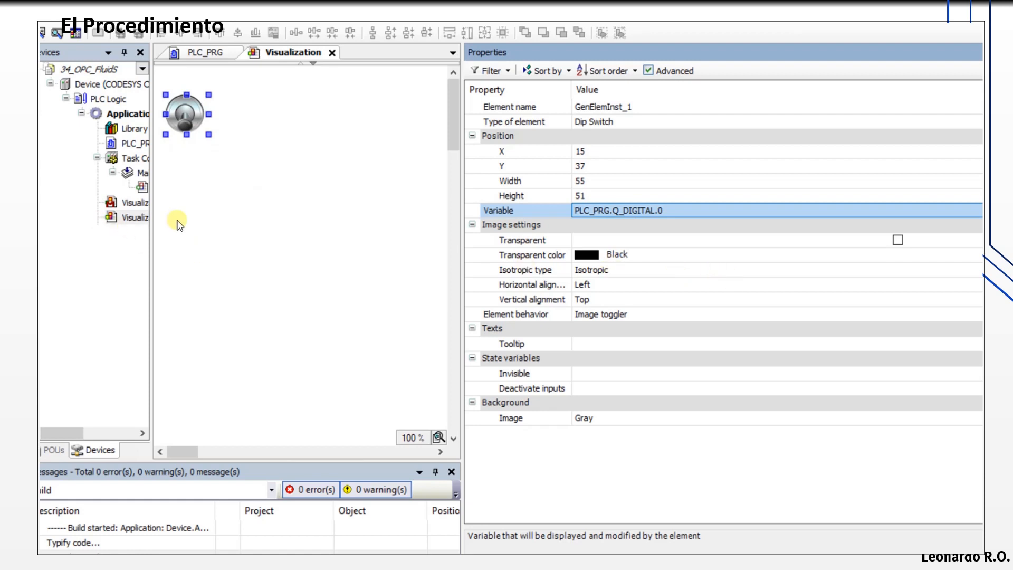
left_click(177, 222)
left_click(188, 119)
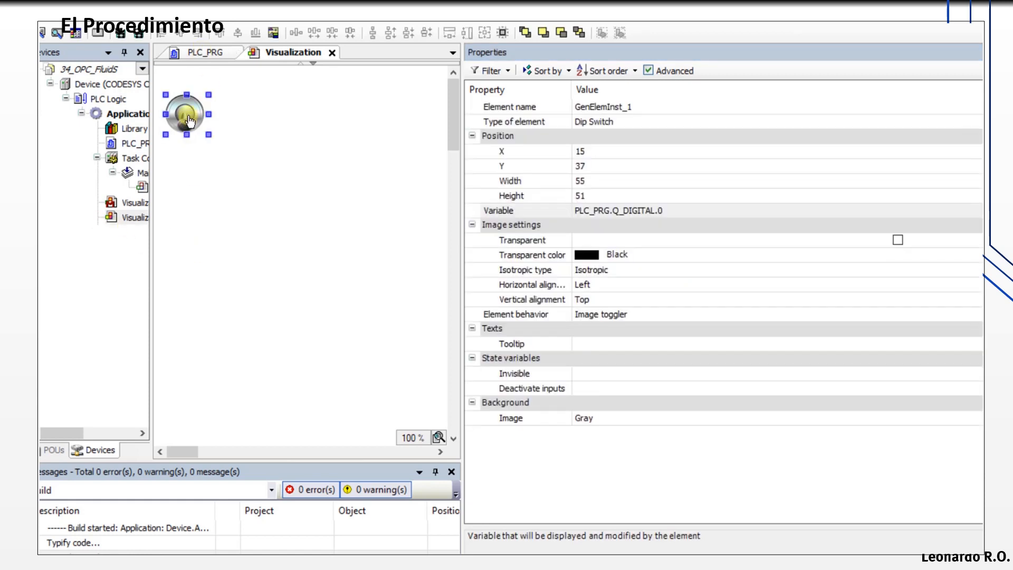
left_click(222, 115)
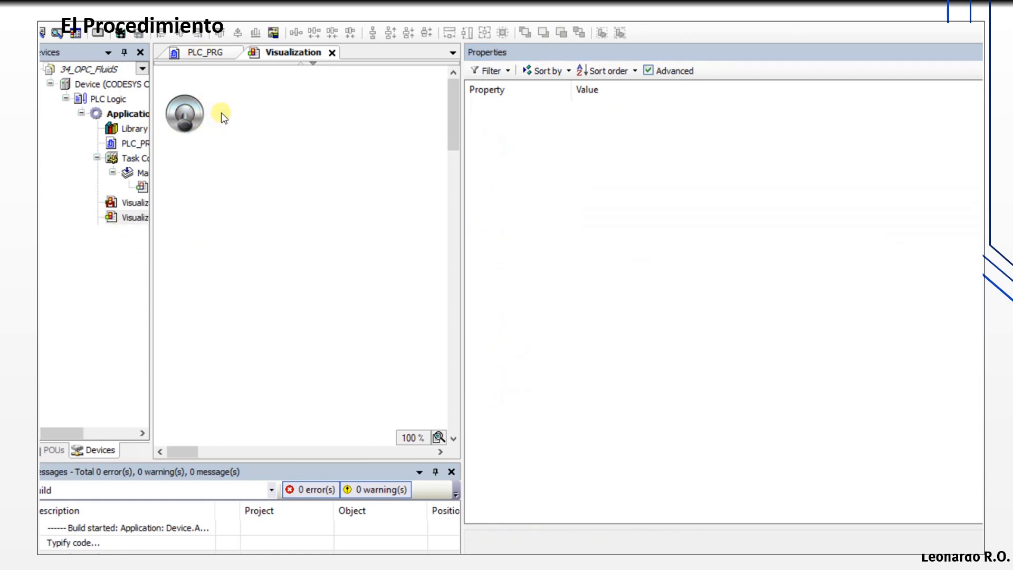
- Duplicate the dip switch into a row of four side by side, and widen the visualization editing area
key("ctrl+v")
left_click_drag(204, 116, 180, 109)
key("ctrl+c")
key("ctrl+v")
left_click_drag(239, 117, 313, 110)
left_click(465, 281)
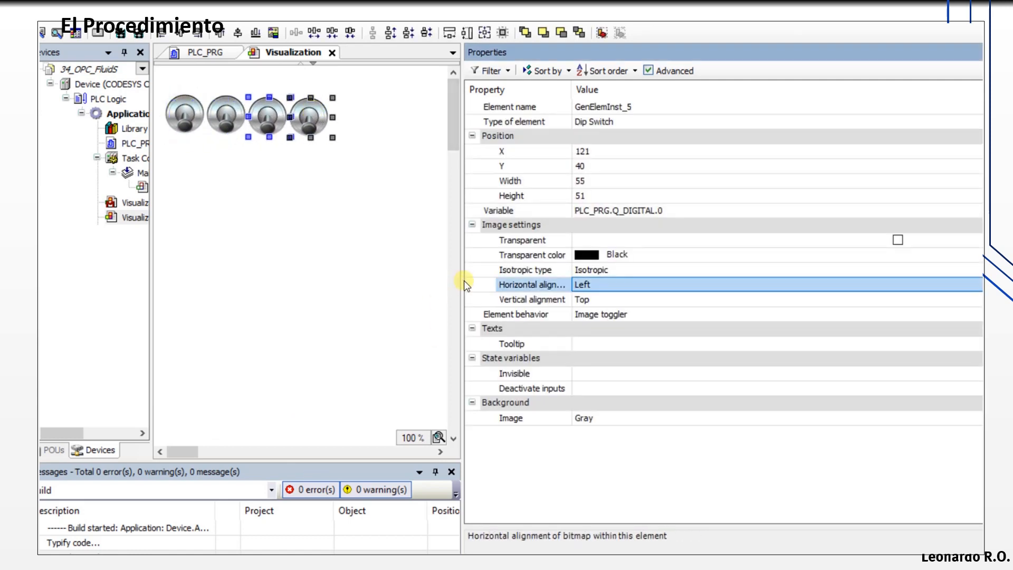
left_click_drag(462, 281, 534, 286)
- Shift the four dip switches slightly towards the upper-left corner and duplicate them to form a row of eight
left_click_drag(362, 153, 173, 92)
key("ctrl+x")
left_click(165, 89)
key("ctrl+v")
left_click(210, 144)
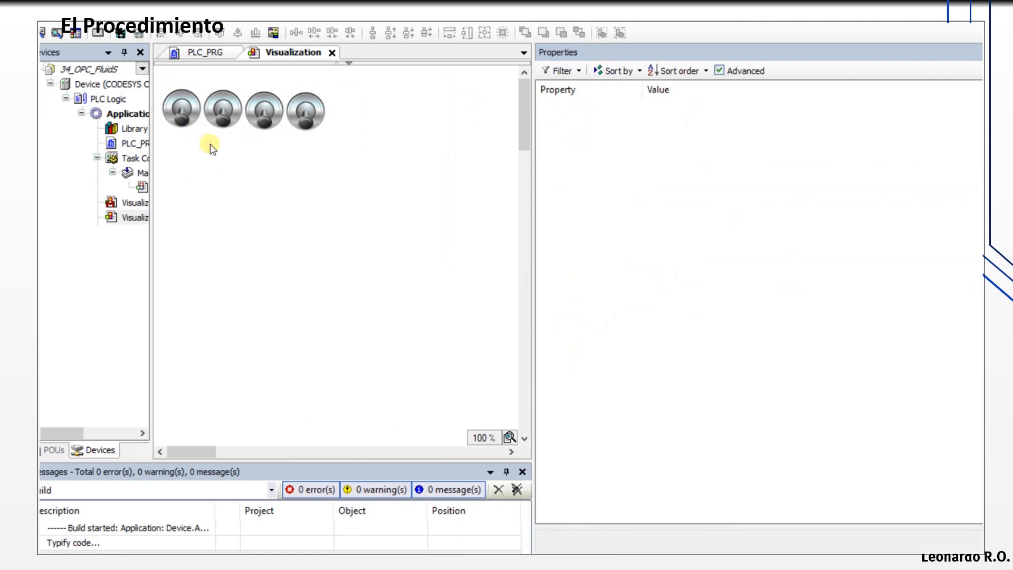
key("ctrl+v")
left_click_drag(282, 121, 434, 113)
- Space the eight dip switches evenly in the horizontal direction and align them at the same height
mouse_move(159, 75)
left_mouse_down()
mouse_move(359, 139)
mouse_move(500, 146)
left_mouse_up()
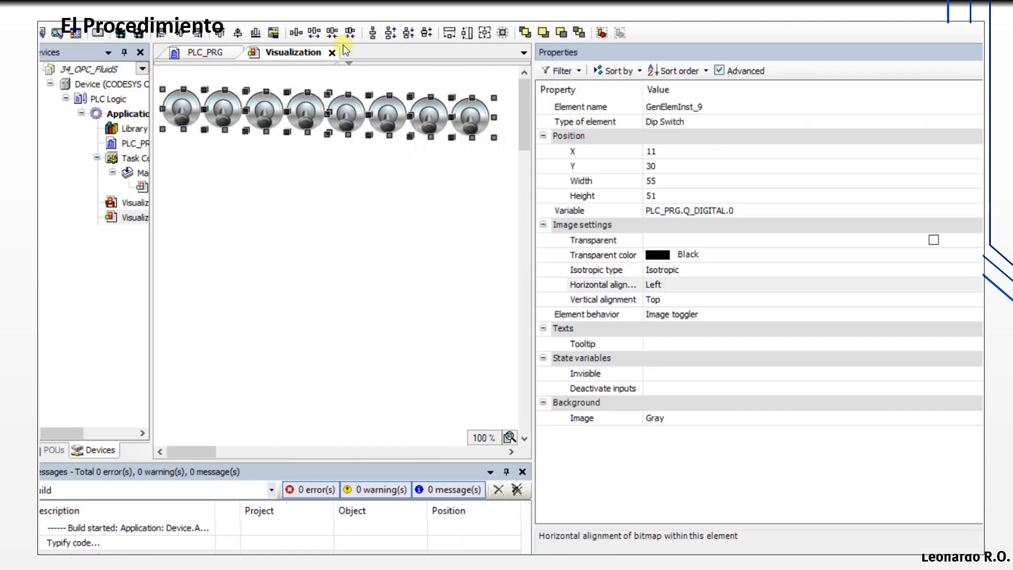
left_click(296, 33)
left_click(178, 33)
left_click(231, 122)
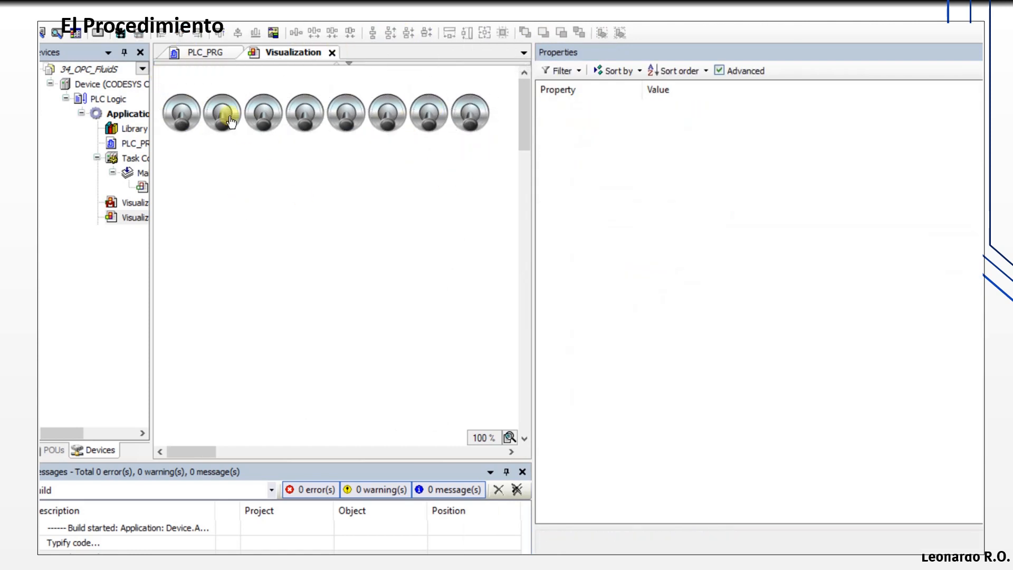
- Set the variable of the second dip switch to PLC_PRG.Q_DIGITAL.1 and of the third to PLC_PRG.Q_DIGITAL.2
left_click(231, 121)
left_click(749, 212)
left_click(749, 211)
key("BackSpace")
type("1")
left_click(268, 120)
left_click(764, 209)
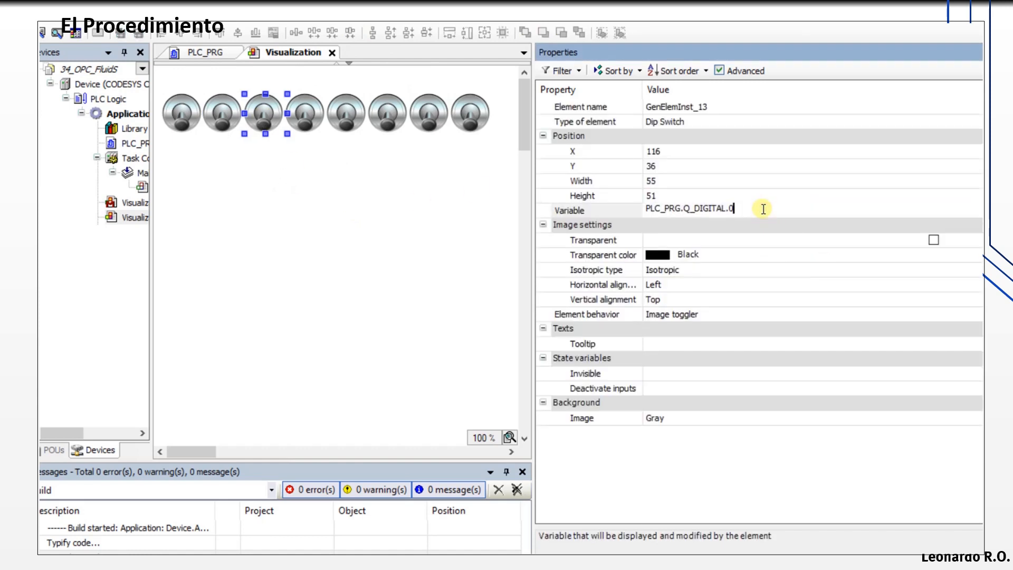
key("BackSpace")
type("2")
- Set the variable of the fourth dip switch to PLC_PRG.Q_DIGITAL.3 and of the fifth to PLC_PRG.Q_DIGITAL.4
left_click(308, 117)
left_click(758, 209)
key("BackSpace")
type("3")
left_click(353, 109)
left_click(748, 209)
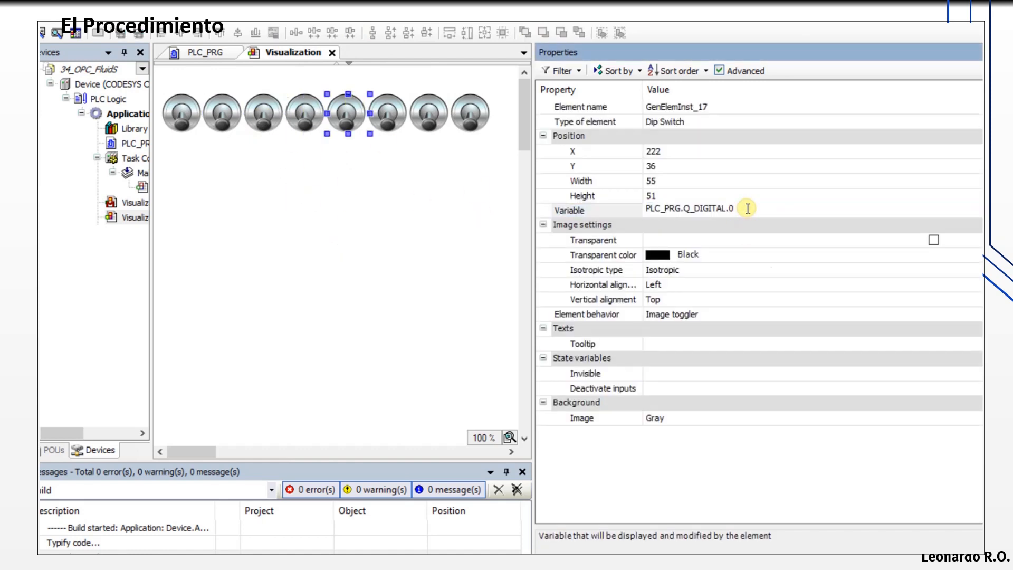
key("BackSpace")
type("4")
- Set the variable of the sixth dip switch to PLC_PRG.Q_DIGITAL.5 and of the seventh to PLC_PRG.Q_DIGITAL.6
left_click(387, 112)
left_click(748, 210)
key("BackSpace")
type("5")
left_click(429, 112)
left_click(763, 212)
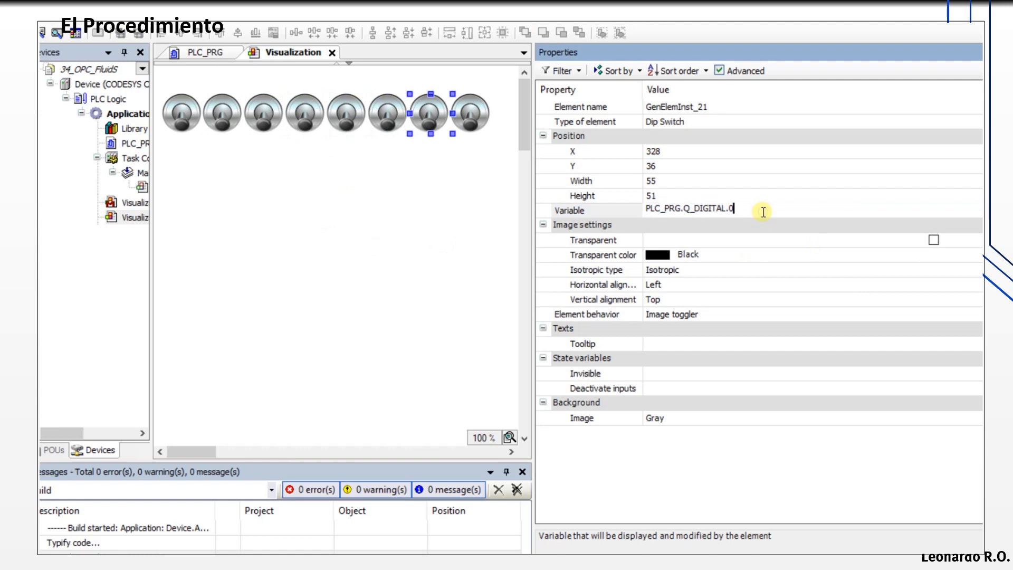
key("BackSpace")
type("6")
- Change the variable of the eighth dip switch to the last bit of PLC_PRG.Q_DIGITAL
left_click(470, 113)
left_click(753, 209)
left_click(755, 210)
key("BackSpace")
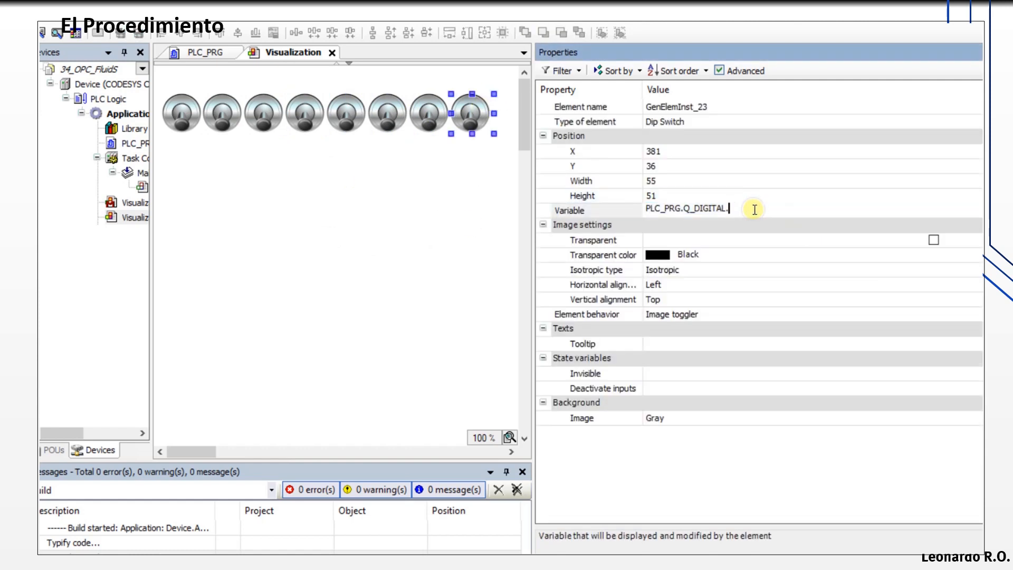
left_click(185, 256)
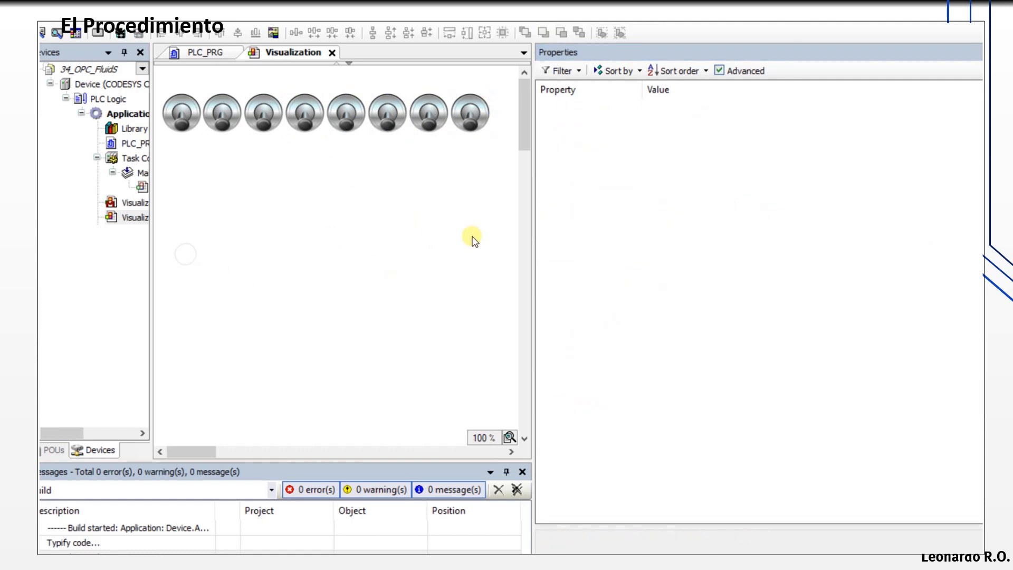
- Place a Lamp of about 41 by 42 below the first dip switch, at about X 18, Y 124
left_click(612, 559)
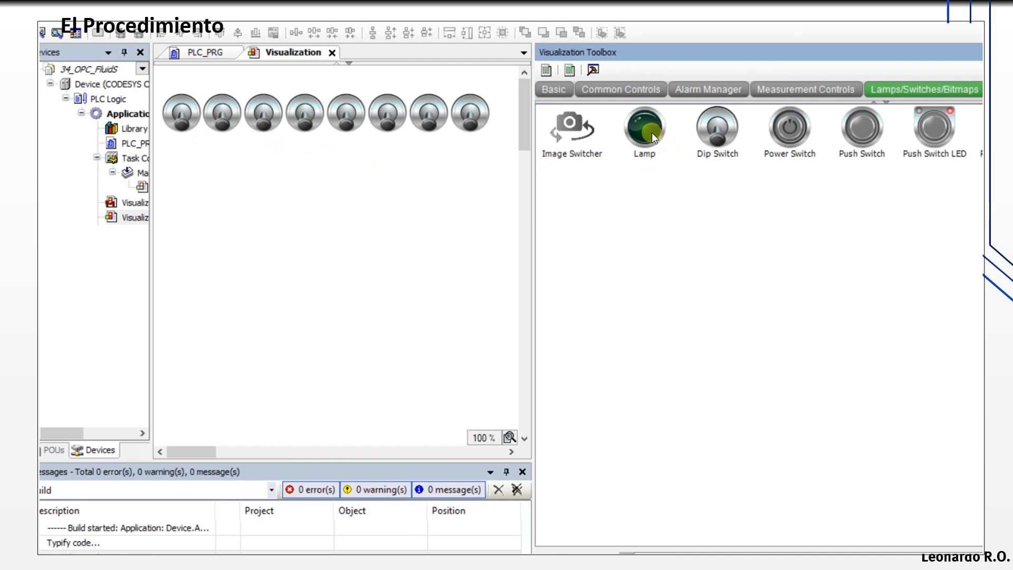
left_click_drag(651, 133, 193, 195)
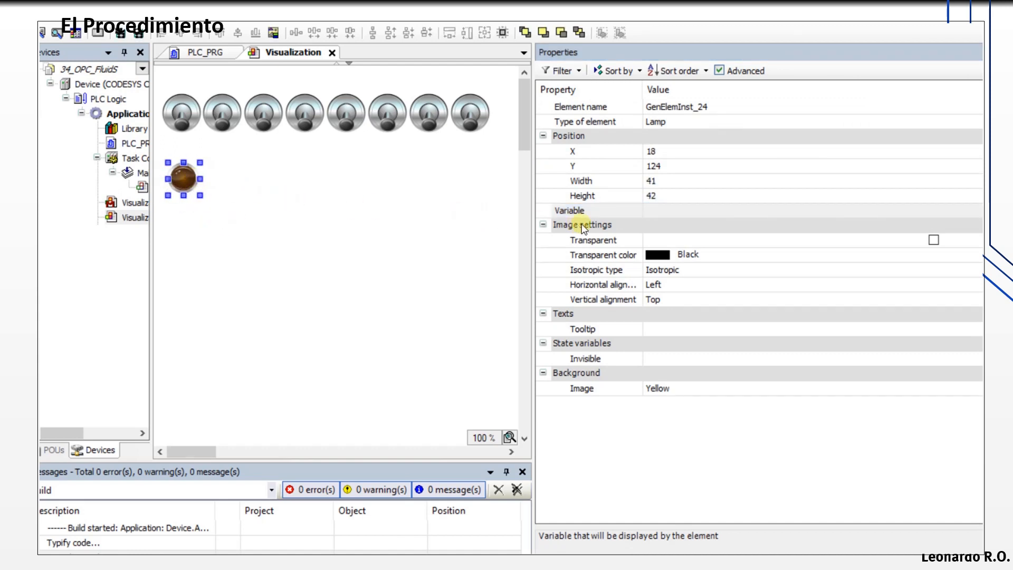
- Set the variable of the first lamp to PLC_PRG.I_DIGITAL.0
left_click(661, 211)
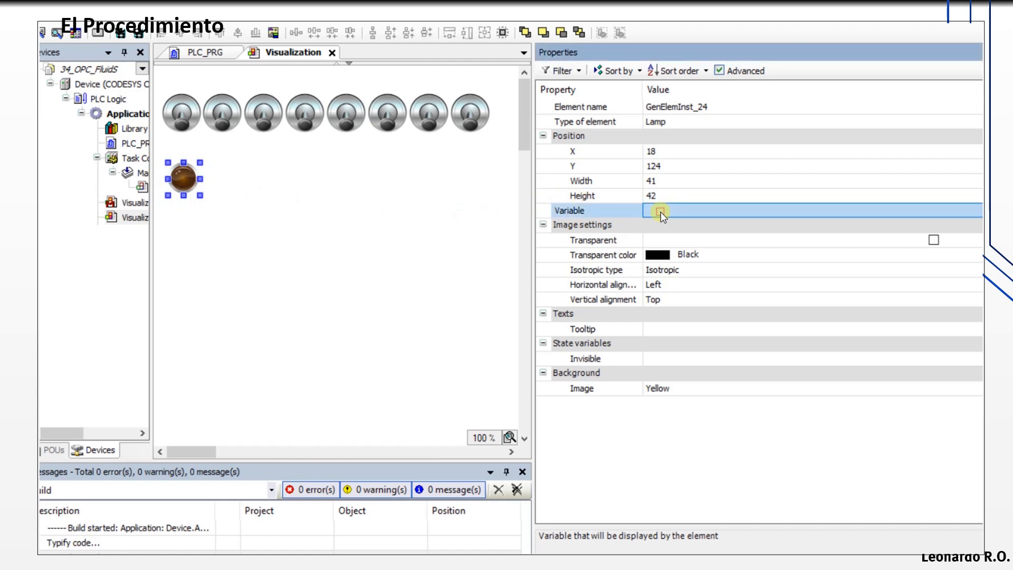
type("PLC")
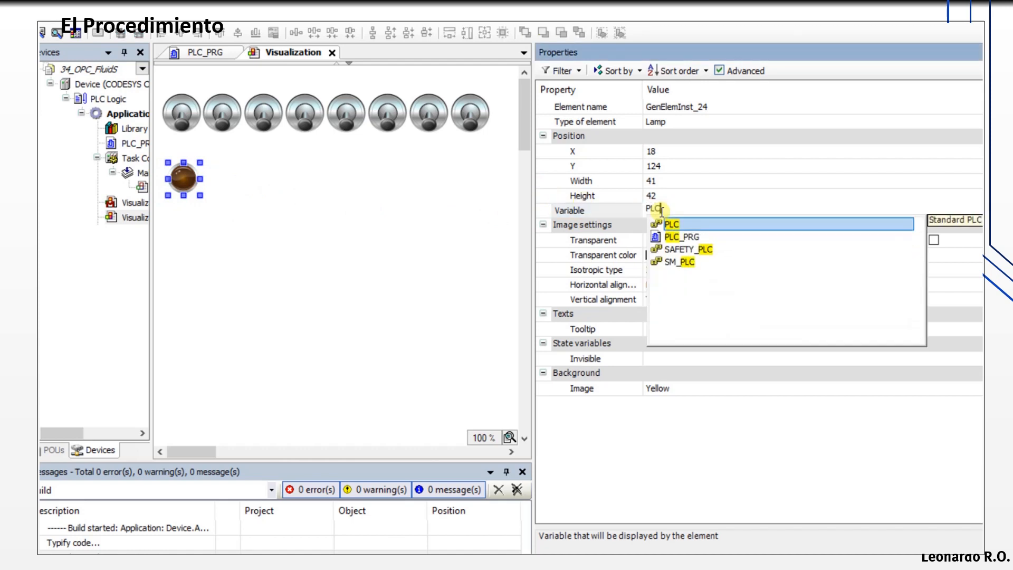
key("Down")
key("Return")
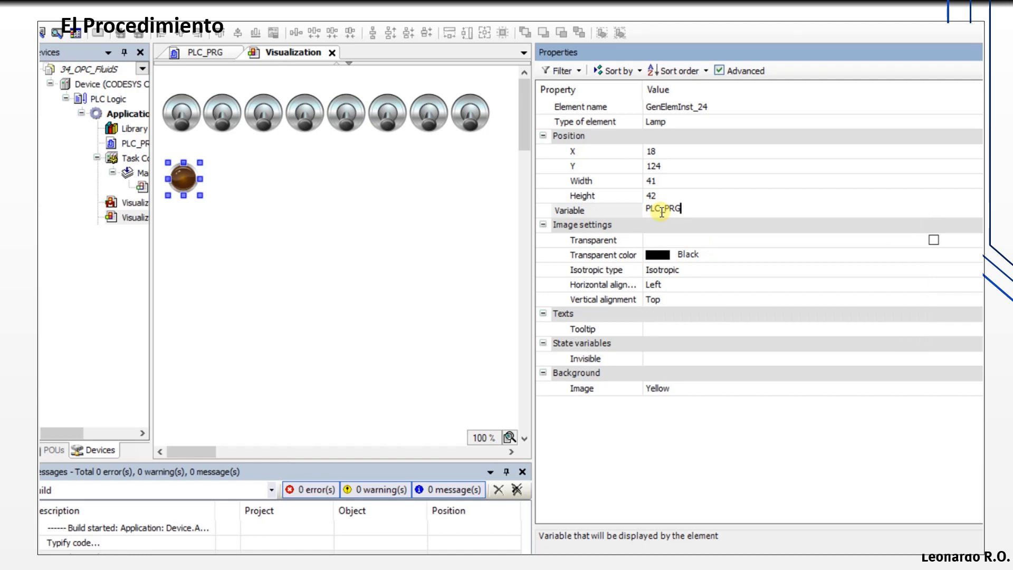
type(".")
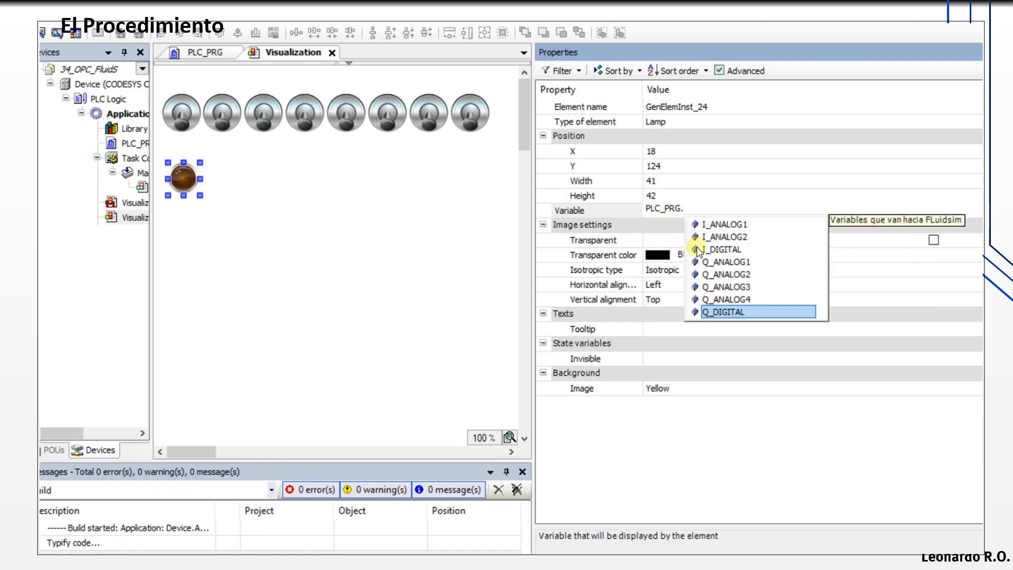
double_click(730, 250)
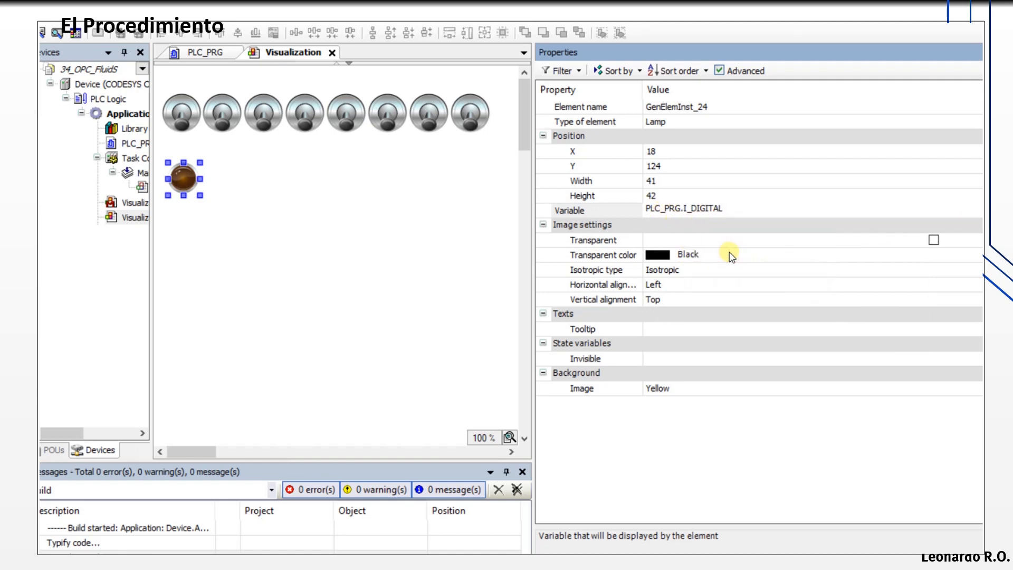
type(".0")
key("Return")
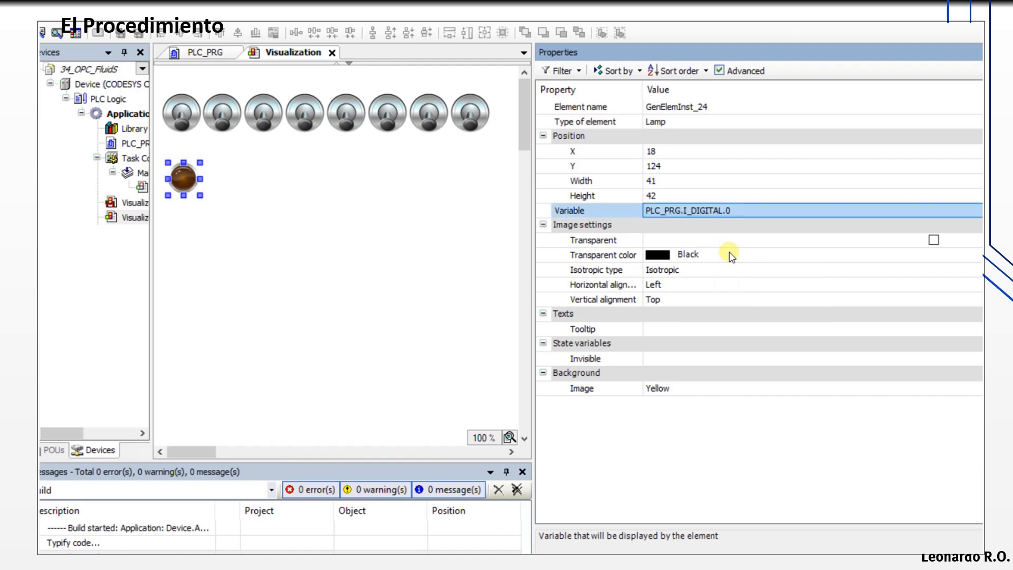
left_click(363, 238)
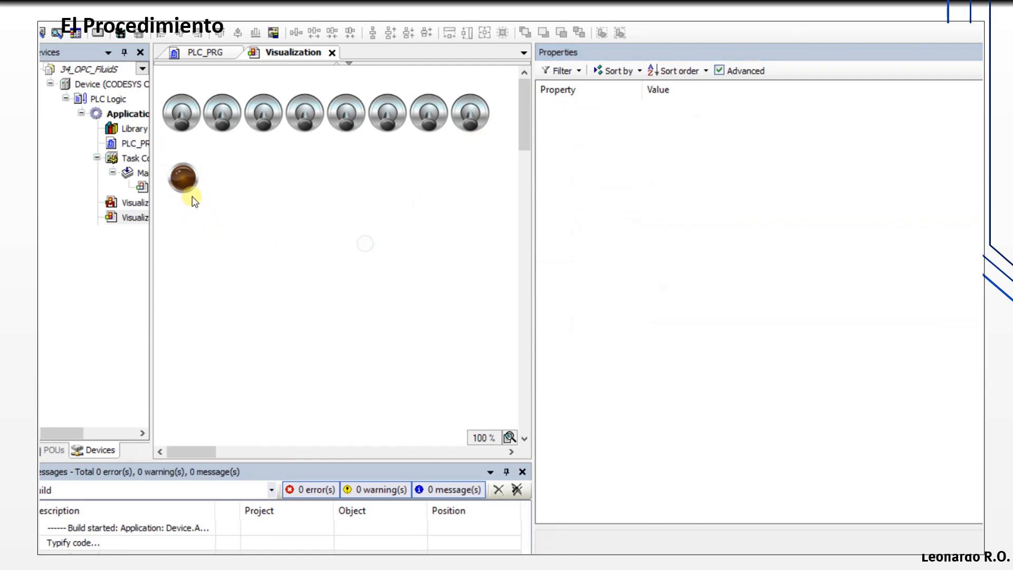
- Duplicate the lamp into a row of eight lamps below the dip switches and adjust their horizontal spacing
left_click(188, 186)
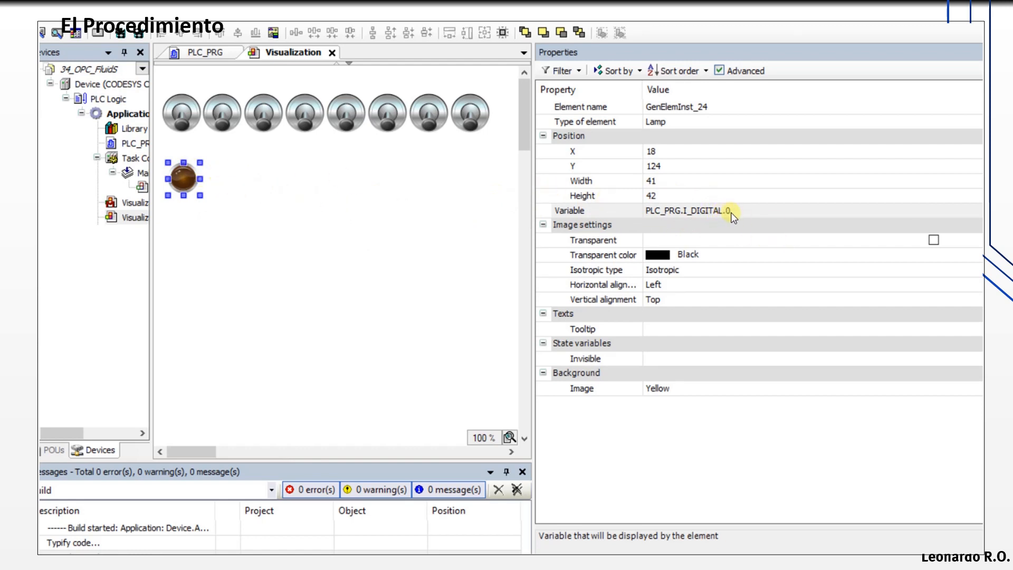
left_click(223, 190)
key("ctrl+v")
left_click_drag(192, 192, 217, 186)
left_click(250, 211)
left_click_drag(169, 153, 450, 215)
left_click(180, 183, "shift")
key("ctrl+c")
left_click(283, 206)
key("ctrl+v")
left_click(296, 210)
left_click(182, 182, "shift")
key("ctrl+c")
key("ctrl+v")
left_click(396, 236)
left_click(315, 33)
- Change the second lamp's variable to the next I_DIGITAL bit and the third lamp's to PLC_PRG.I_DIGITAL.2
left_click(216, 179)
left_click(697, 210)
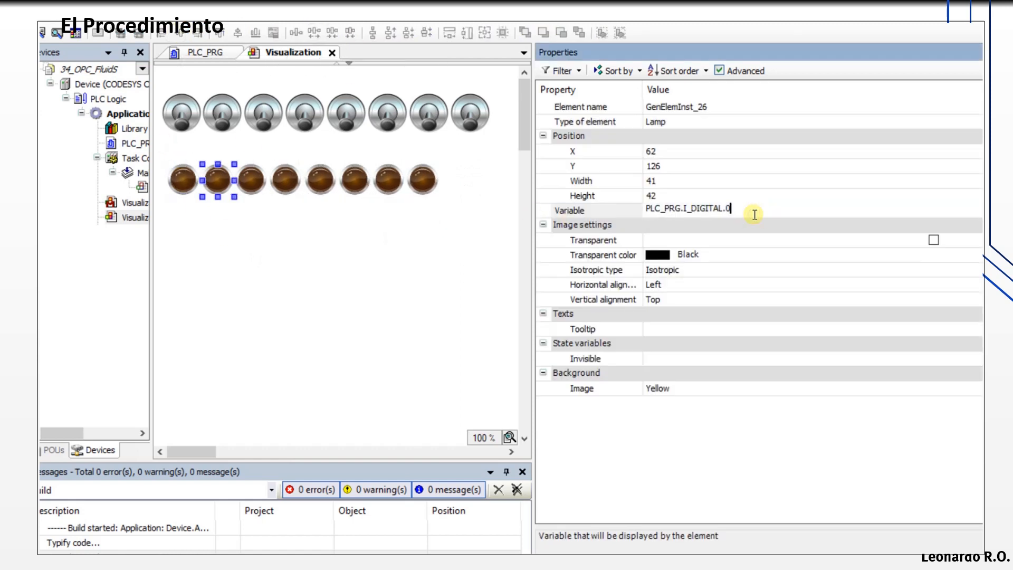
left_click(259, 194)
left_click(258, 189)
left_click(801, 210)
key("BackSpace")
type("2")
- Set the variable of the fourth lamp to PLC_PRG.I_DIGITAL.3 and of the fifth to PLC_PRG.I_DIGITAL.4
left_click(285, 182)
left_click(778, 213)
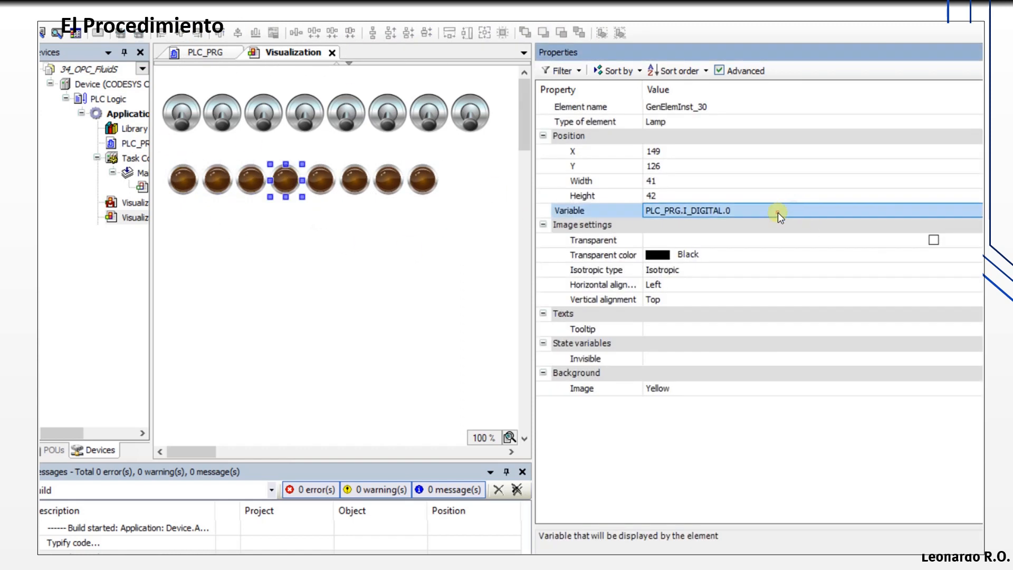
key("BackSpace")
type("3")
left_click(320, 180)
left_click(781, 212)
key("BackSpace")
type("4")
- Change the sixth lamp's variable to the next I_DIGITAL bit and the seventh lamp's to PLC_PRG.I_DIGITAL.6
left_click(356, 179)
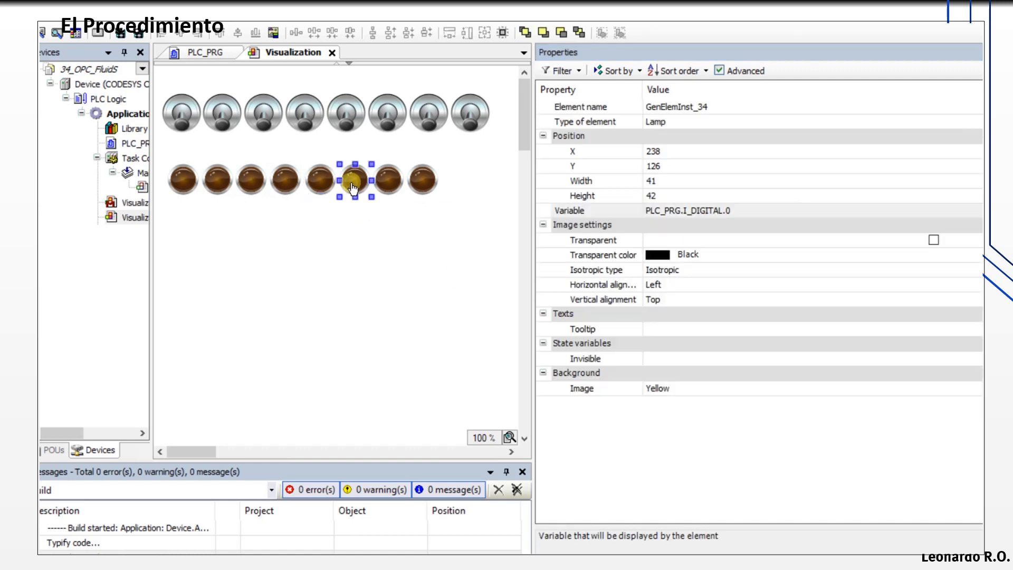
left_click(770, 213)
left_click(389, 179)
left_click(775, 211)
key("BackSpace")
type("6")
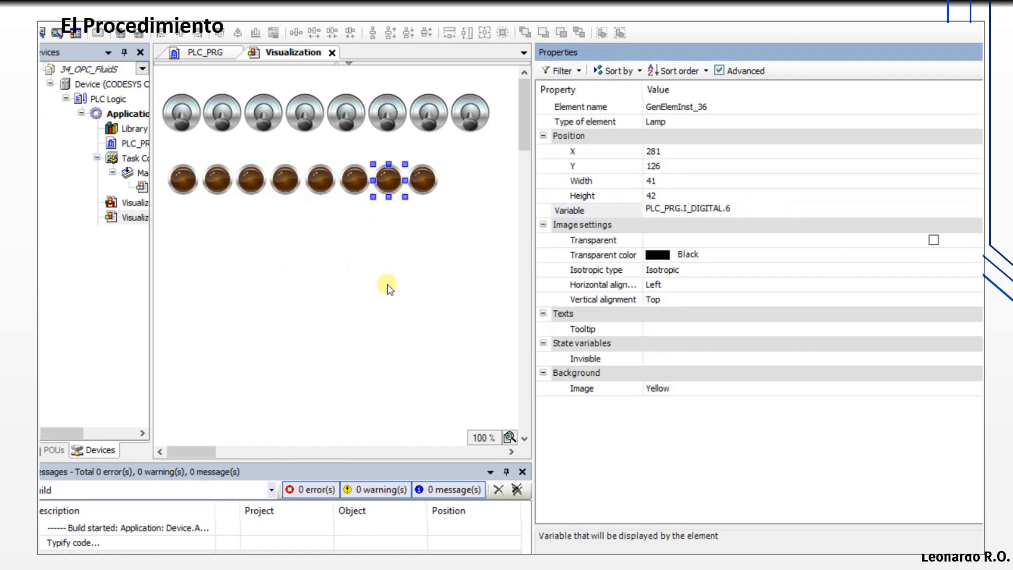
- Set the variable of the eighth lamp to PLC_PRG.I_DIGITAL.7
left_click(423, 179)
left_click(758, 214)
key("BackSpace")
type("7")
left_click(362, 290)
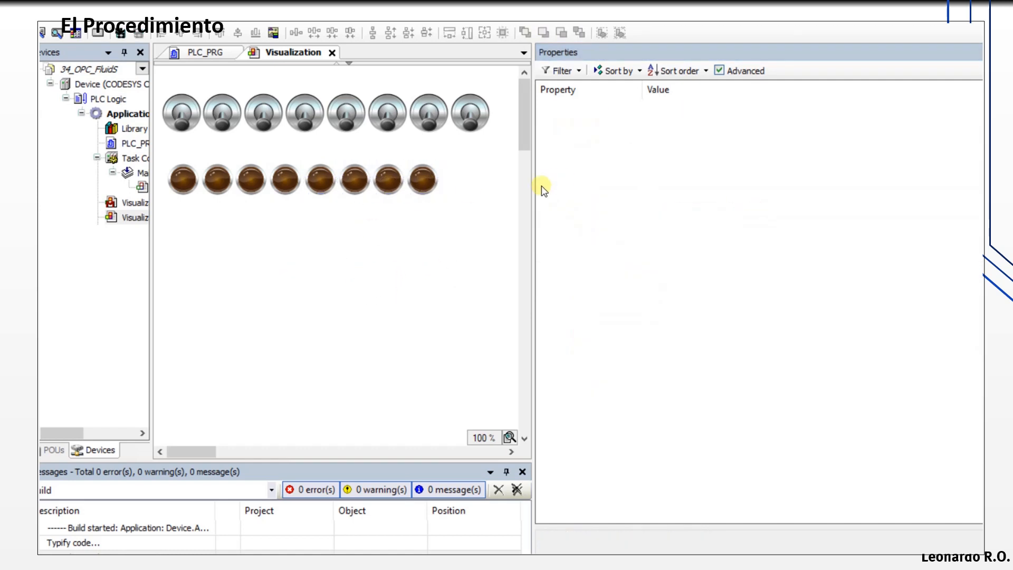
- Widen the visualization canvas and shift the whole row of lamps slightly up and left
left_click_drag(533, 183, 618, 183)
left_click_drag(474, 216, 170, 140)
left_click_drag(168, 156, 178, 182)
left_click(221, 274)
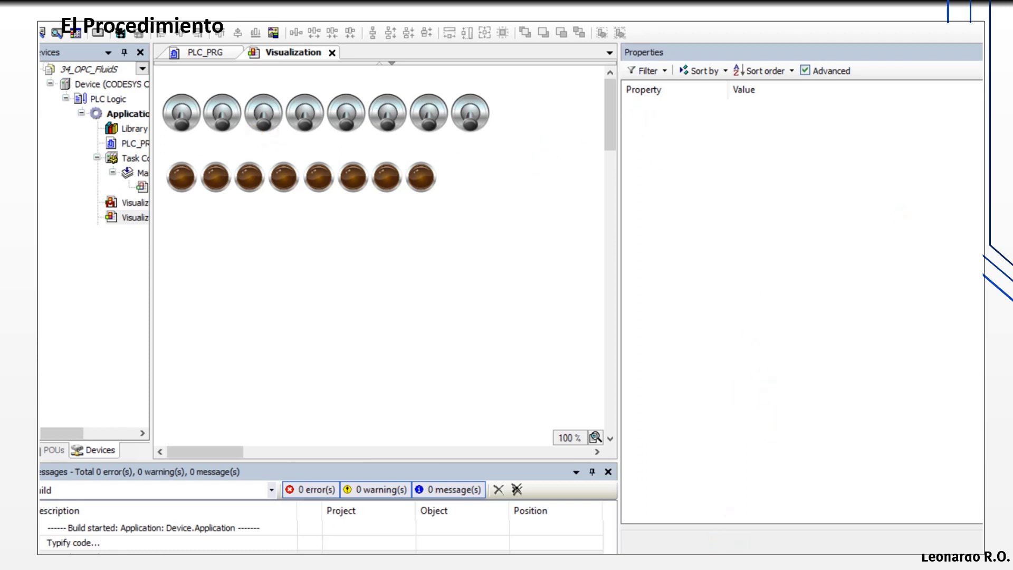
- Place a Bar Display of 300 by 50 below the lamps, at about X 18, Y 196
left_click(686, 559)
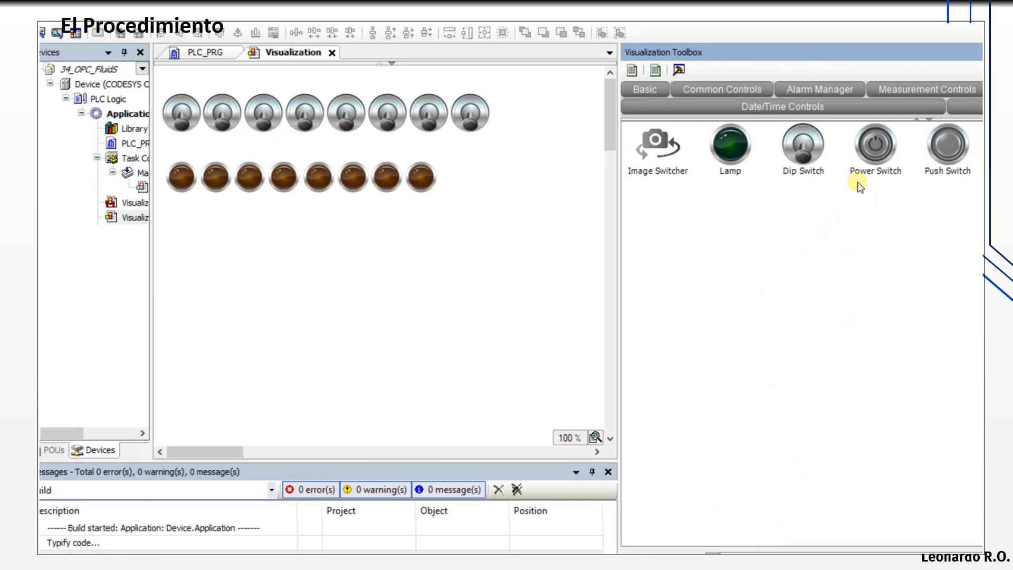
left_click(920, 90)
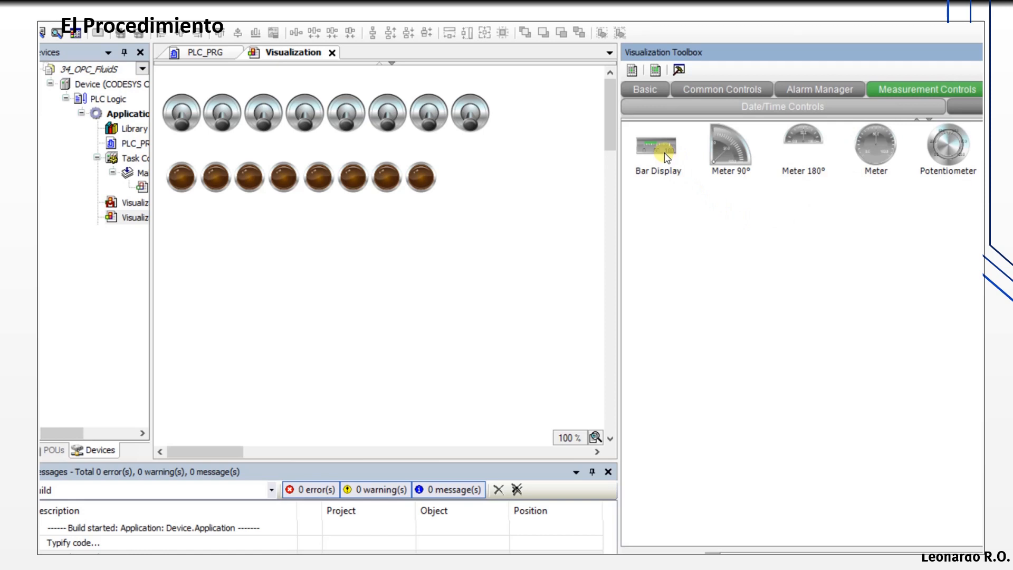
left_click_drag(665, 156, 197, 235)
left_click_drag(282, 242, 312, 242)
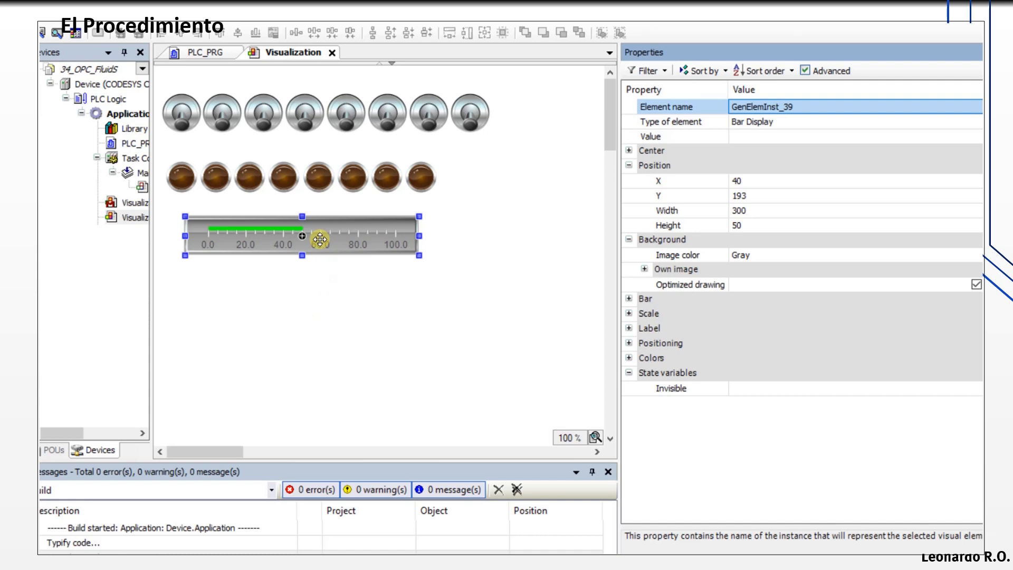
left_click_drag(319, 240, 311, 241)
left_click(312, 283)
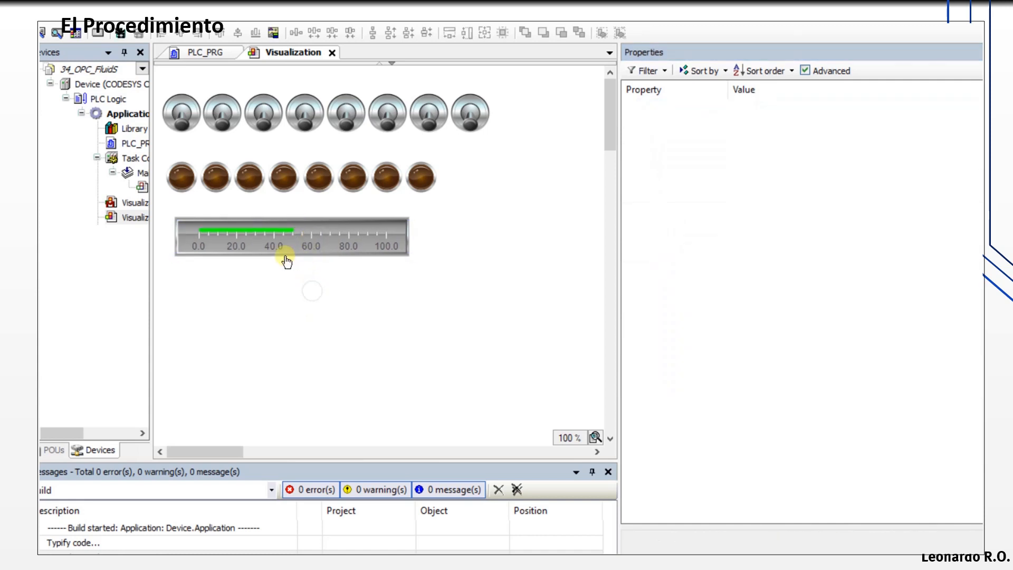
left_click(268, 245)
left_click_drag(267, 246, 246, 244)
left_click(275, 290)
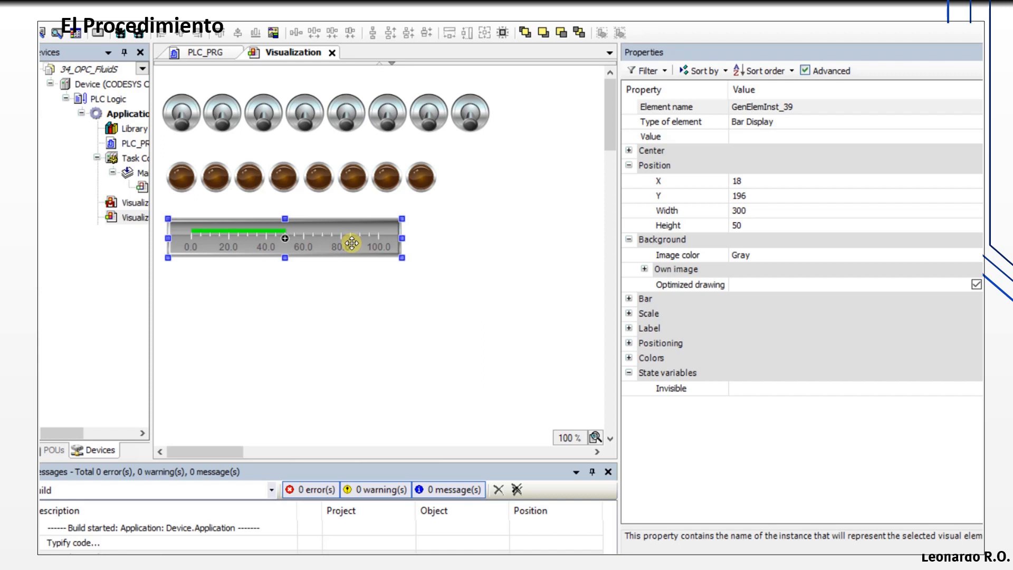
- Try to set the scale end of the bar display to 33000
left_click(629, 313)
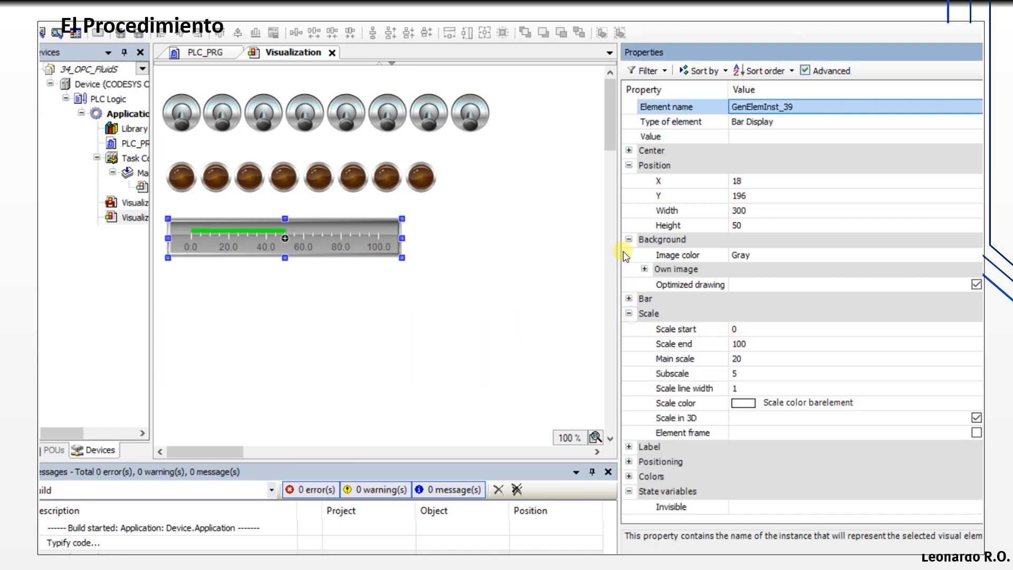
left_click_drag(621, 244, 549, 240)
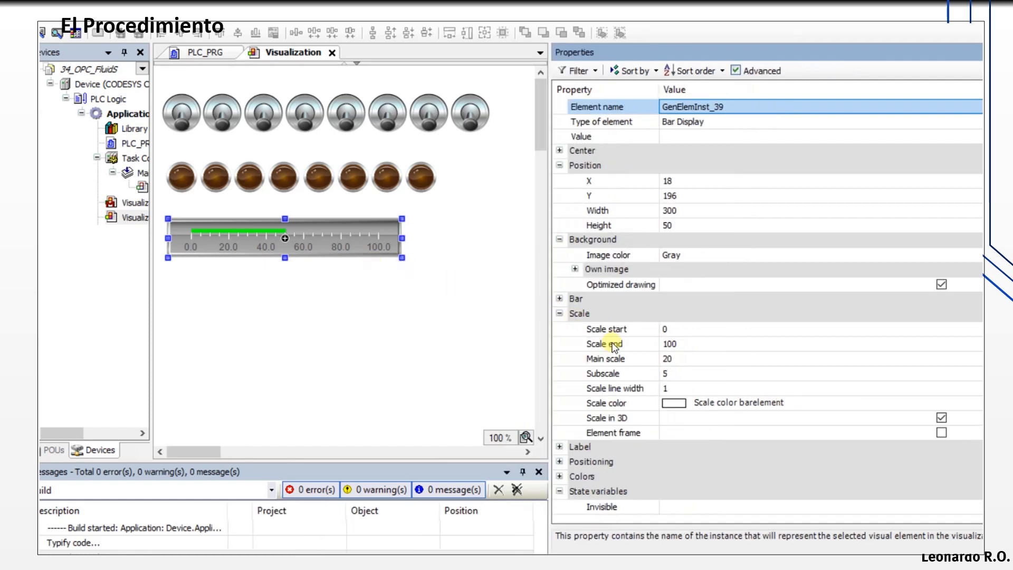
left_click(682, 343)
left_click(682, 343)
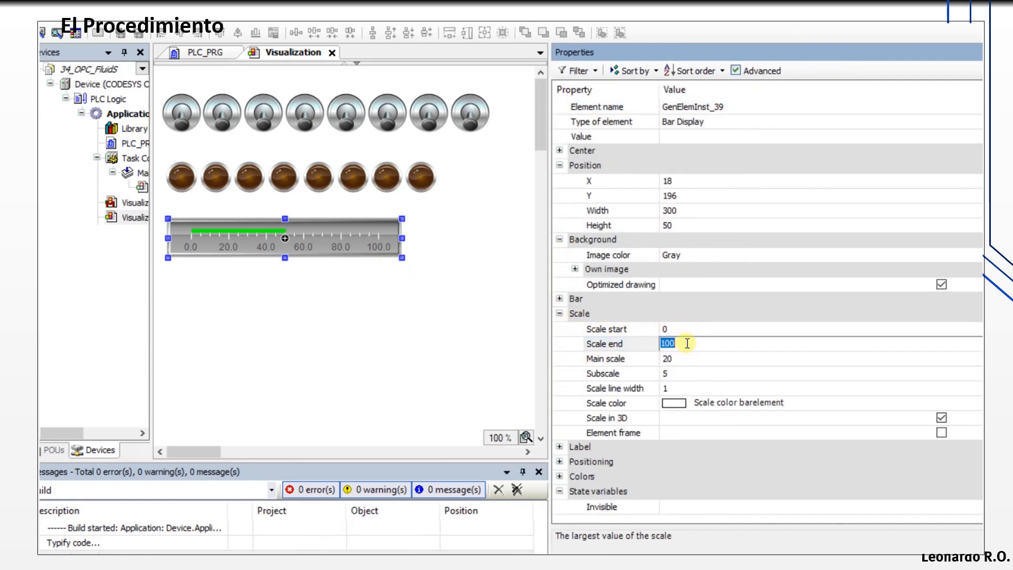
key("BackSpace")
type("33000")
left_click(702, 358)
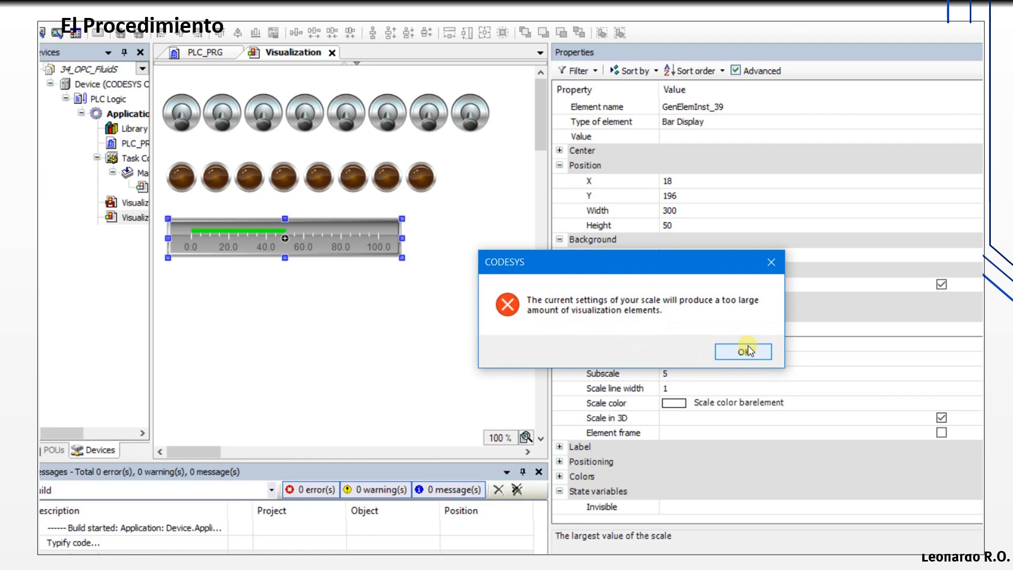
left_click(749, 352)
- Set the main scale and the scale end of the bar display to 2000
left_click(707, 374)
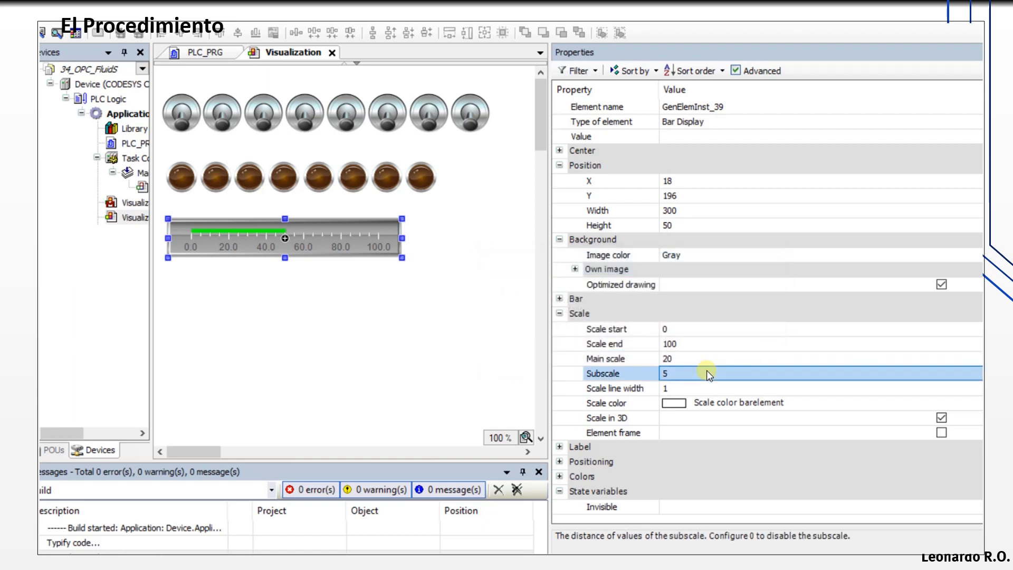
left_click(691, 357)
left_click(686, 354)
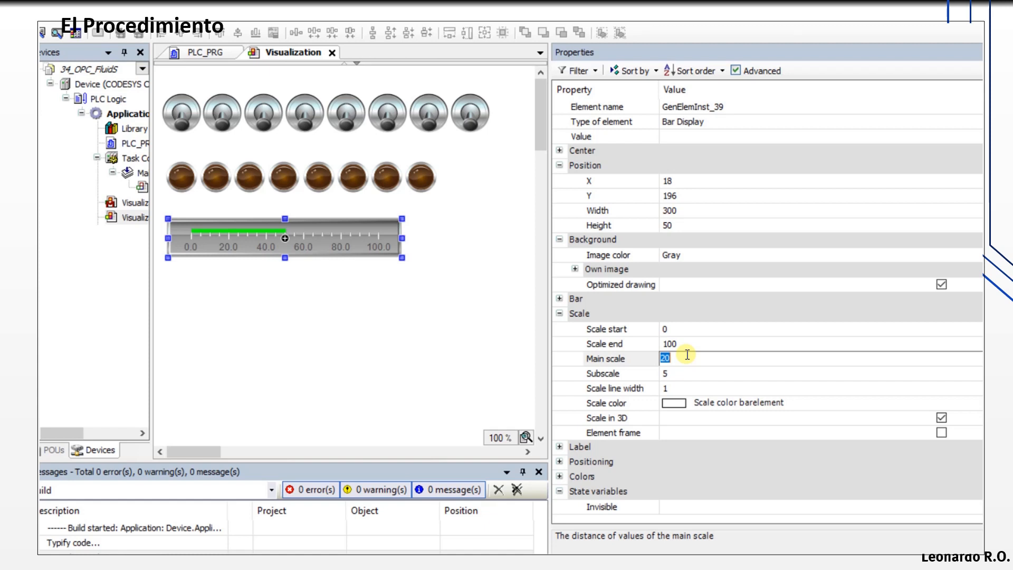
type("2000")
left_click(676, 344)
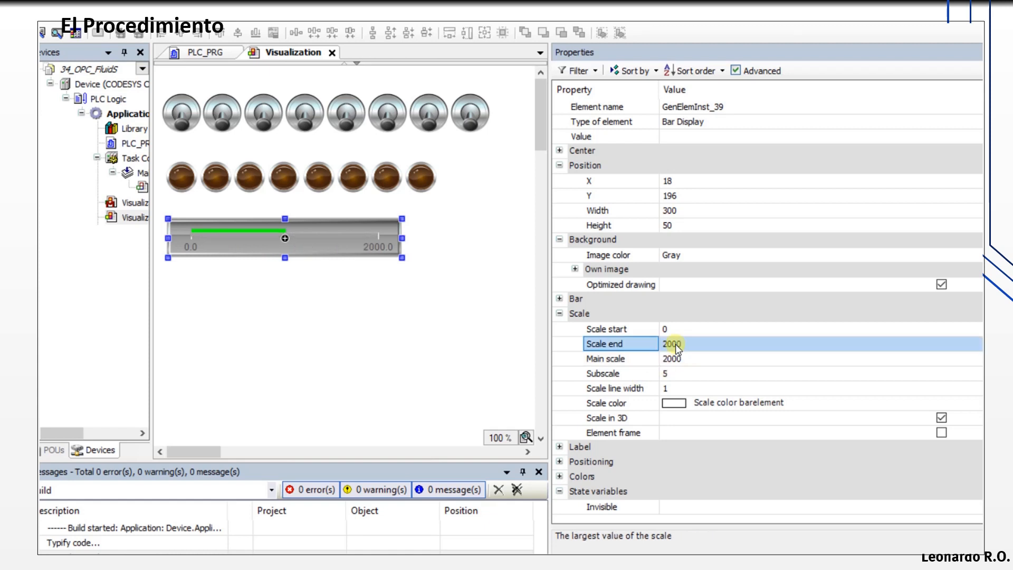
type("2000")
key("Return")
- Try to raise the bar display's scale end to 33000 with the main scale at 2000
type("30")
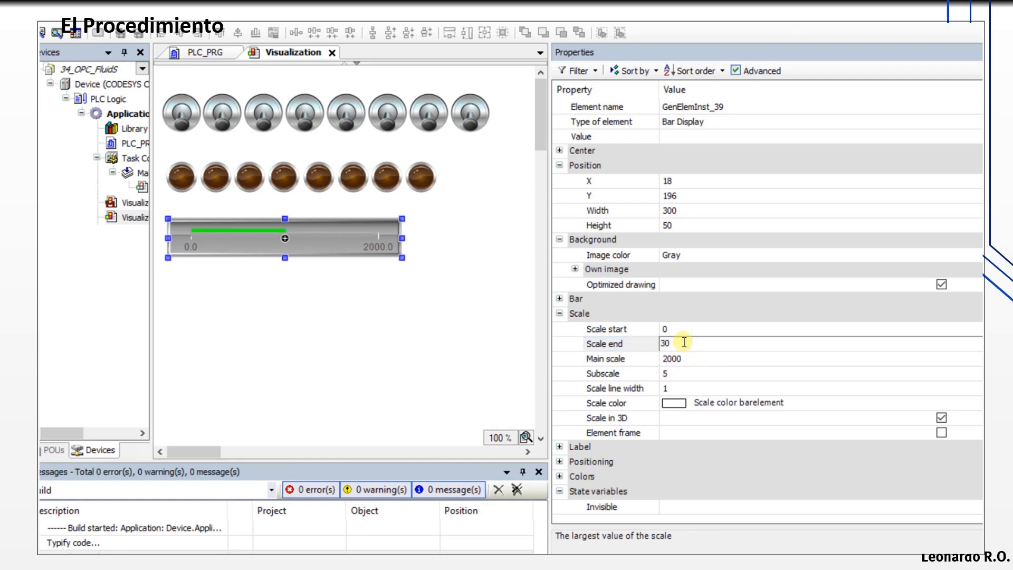
key("BackSpace")
type("3000")
key("Return")
left_click(743, 352)
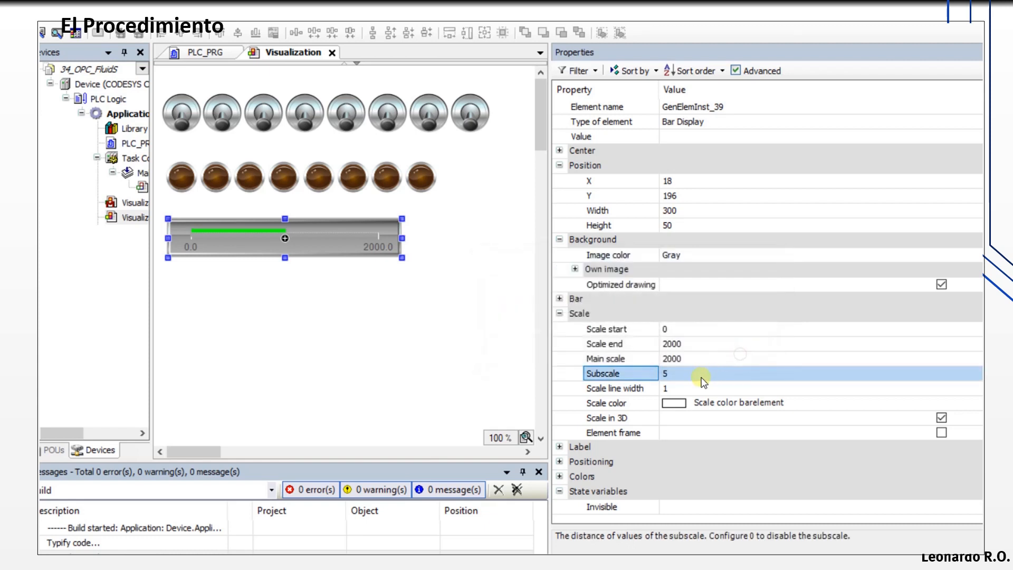
- Set the subscale of the bar display to 1000 and its scale end to 33000
left_click(682, 372)
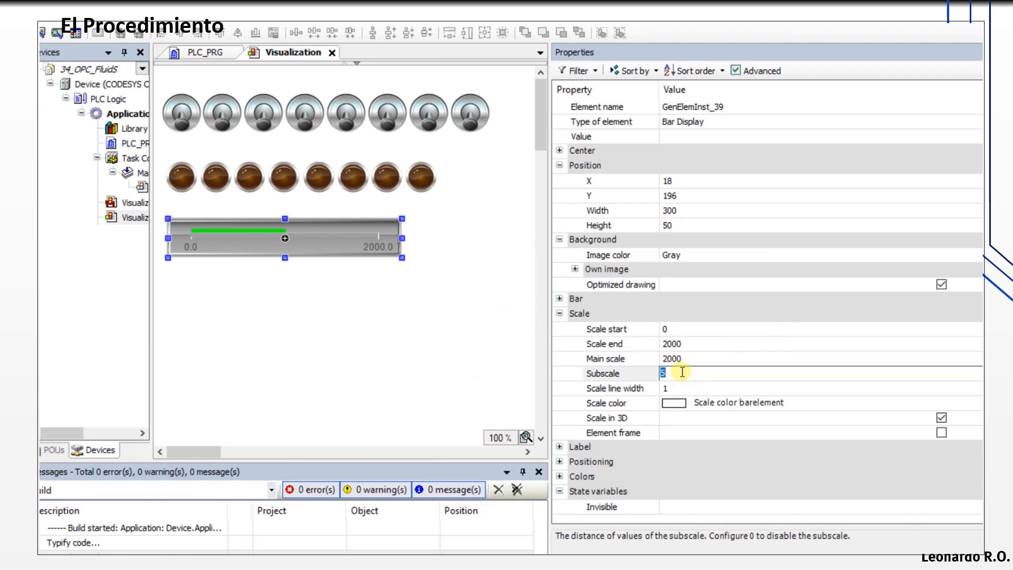
type("1000")
left_click(679, 342)
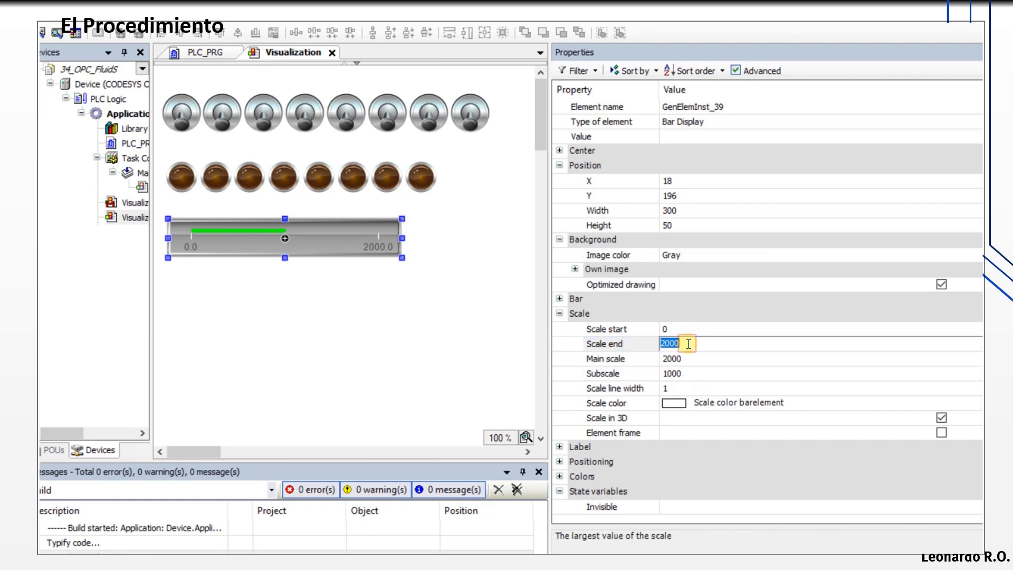
type("33000")
left_click(694, 373)
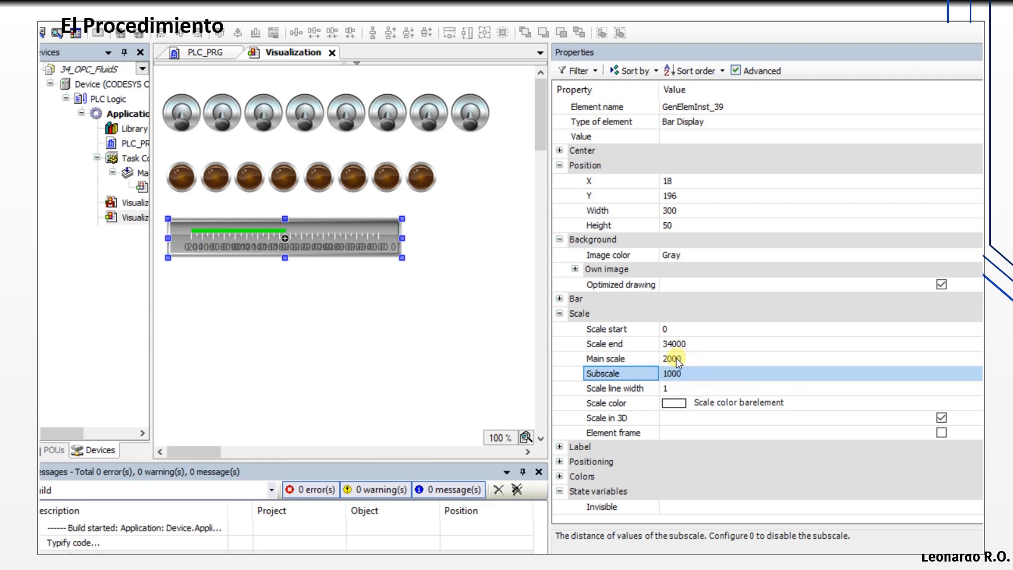
- Enlarge the bar display to about 432 by 70 and set its main scale to 10000
left_click_drag(402, 258, 503, 273)
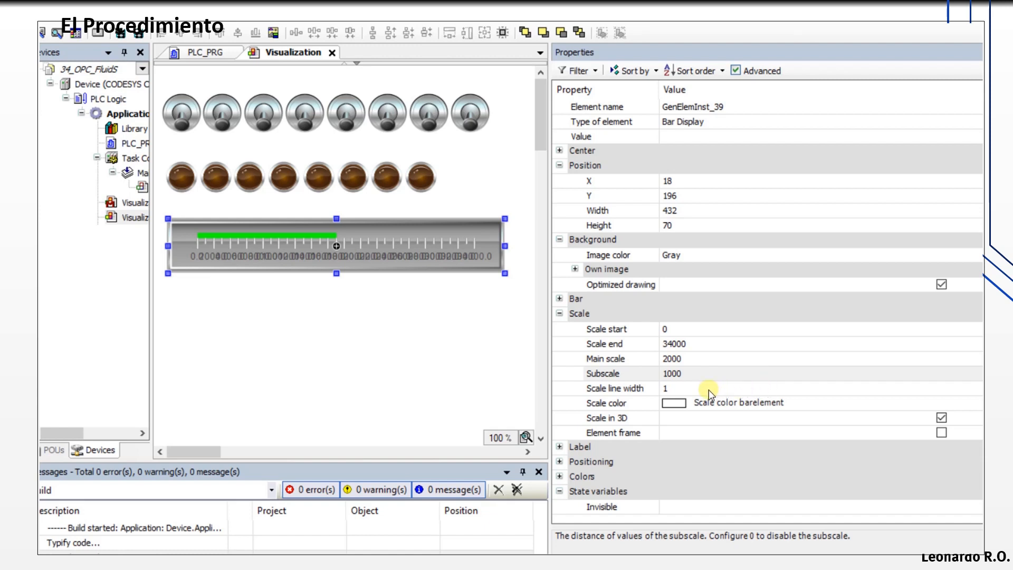
left_click(705, 355)
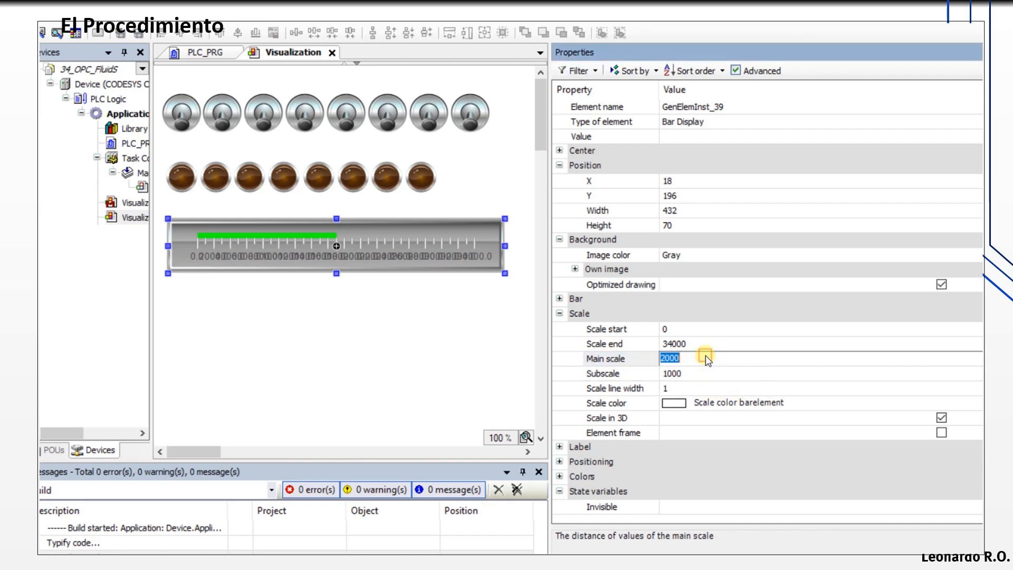
type("10000")
key("Return")
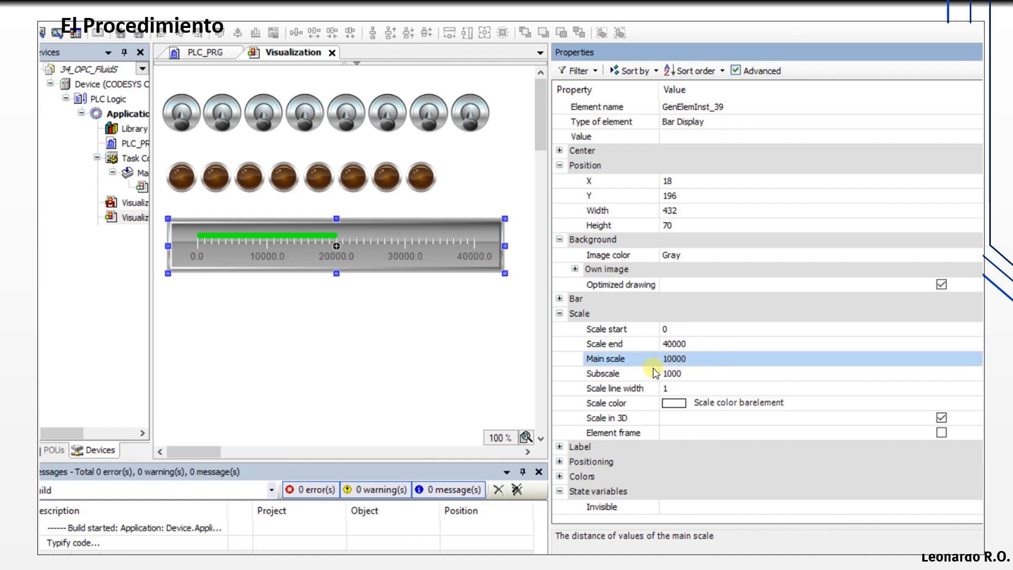
left_click(692, 374)
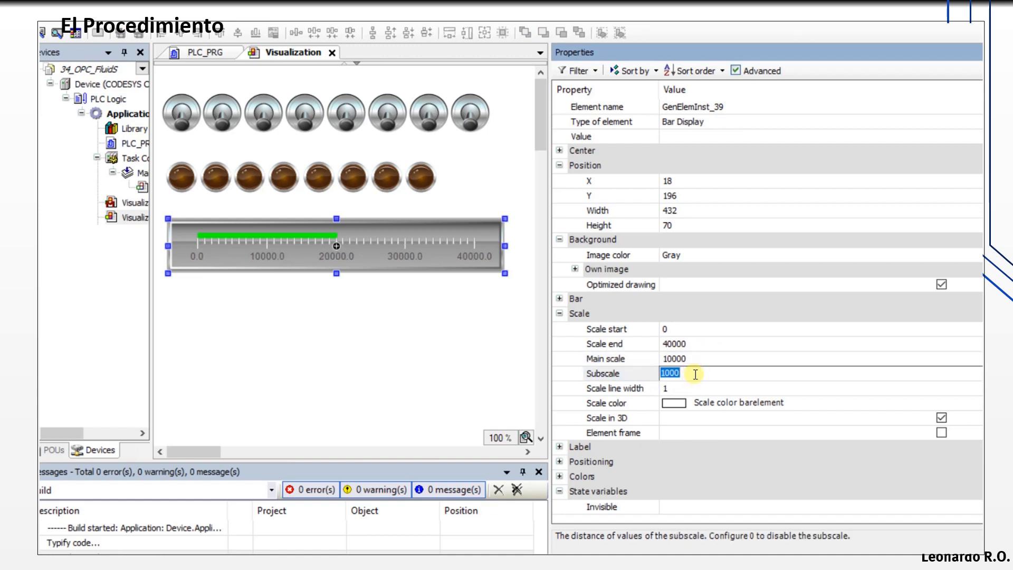
left_click(456, 389)
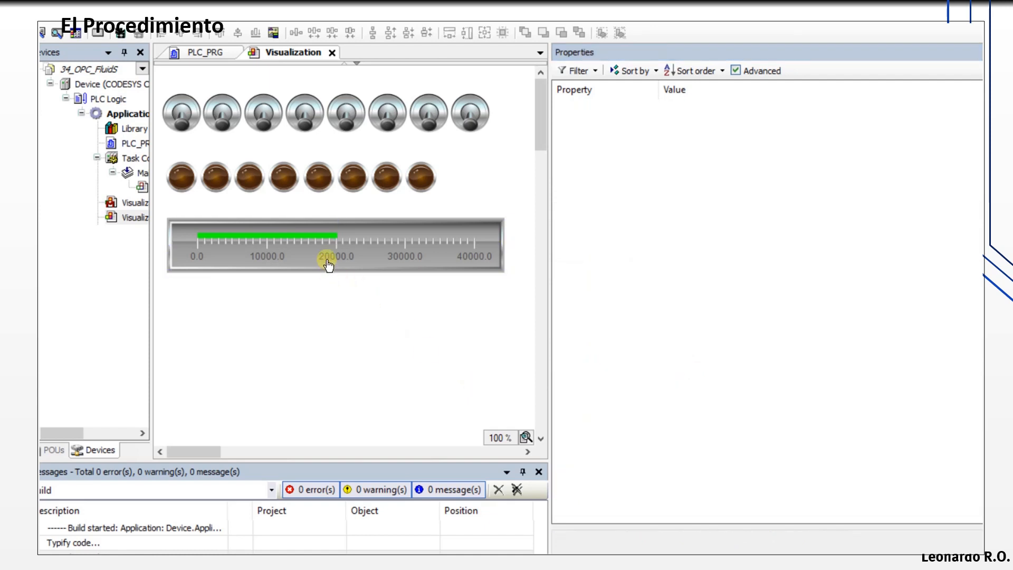
left_click(386, 244)
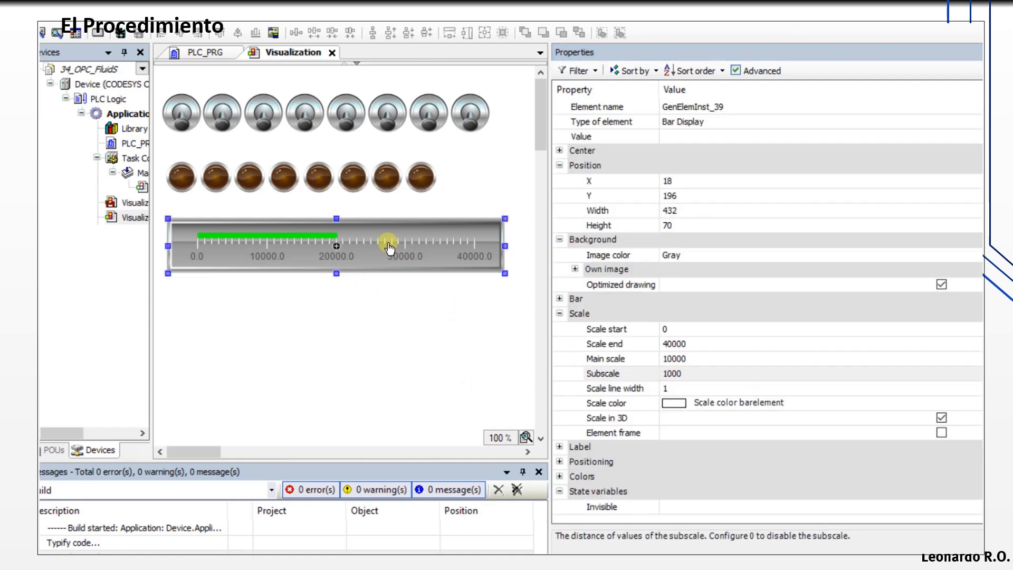
left_click(686, 359)
left_click(686, 359)
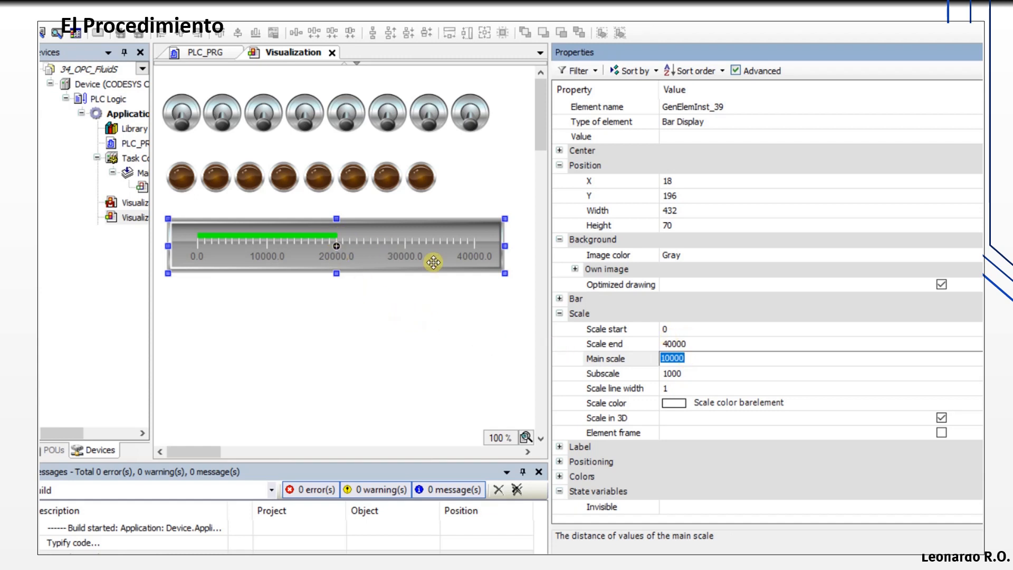
left_click(382, 301)
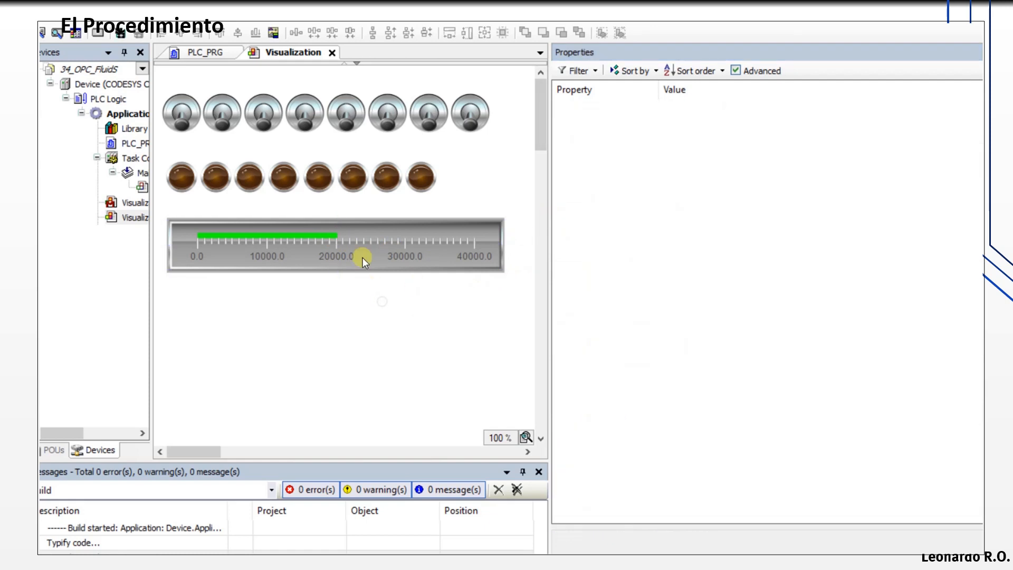
- Collapse the bar display's position and scale properties and start its value variable with the prefix PLC
left_click(362, 258)
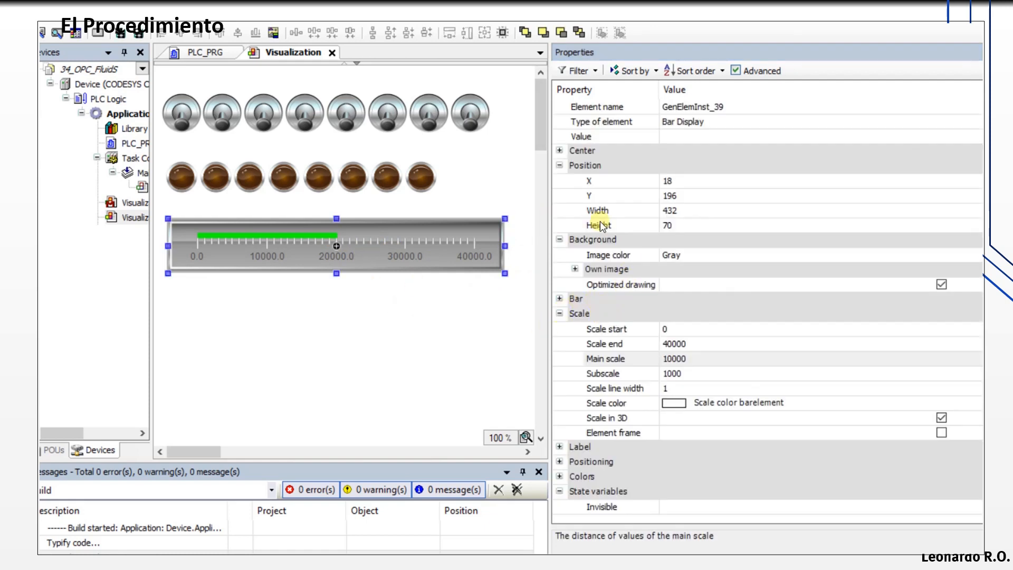
left_click(560, 165)
left_click(560, 253)
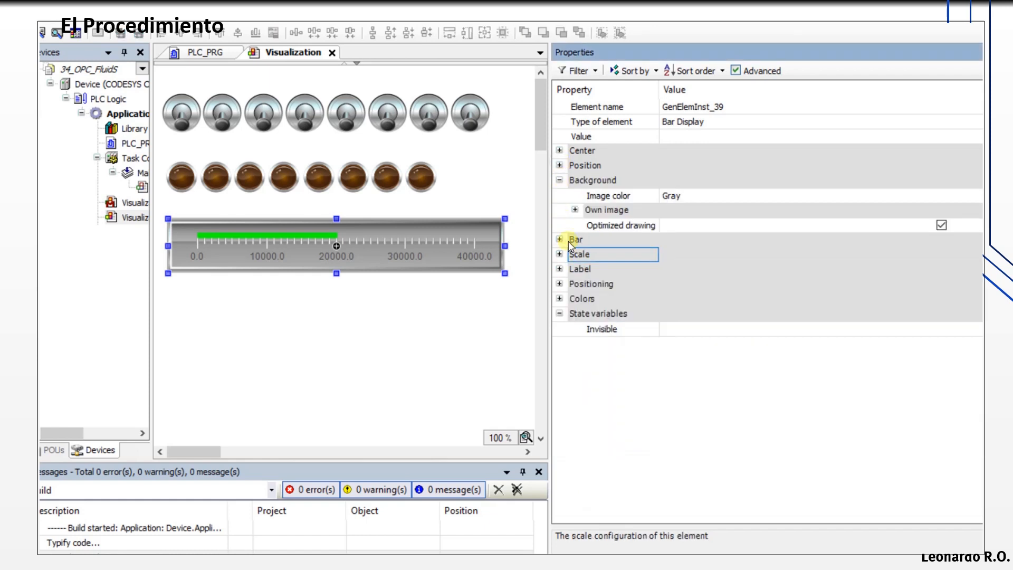
left_click(678, 138)
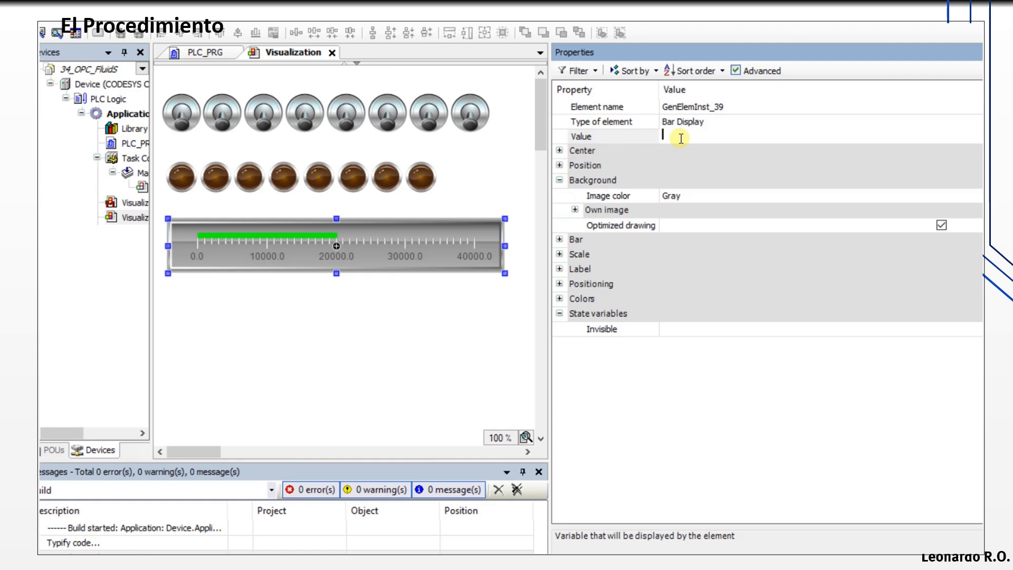
type("PLC")
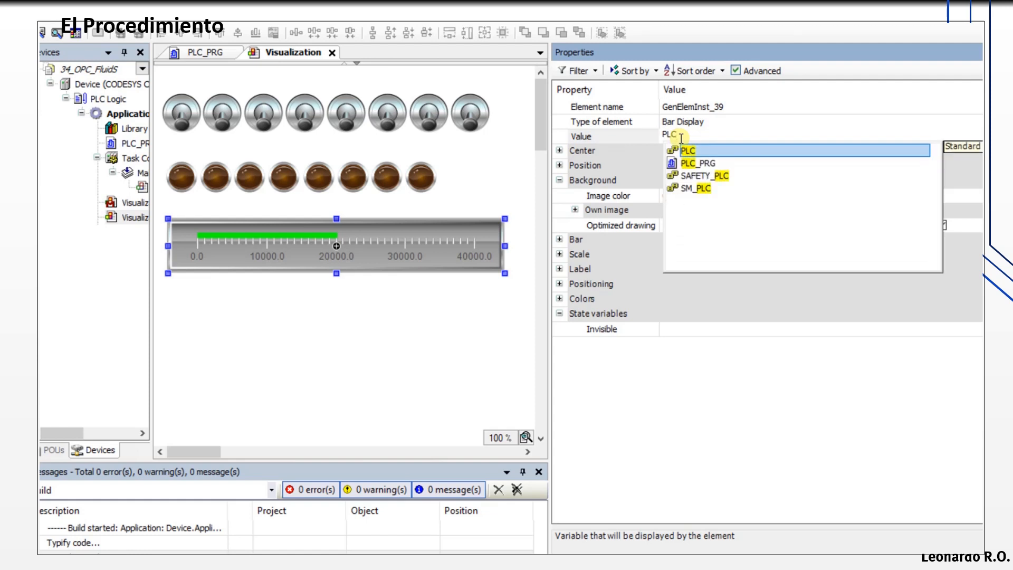
- Assign the variable PLC_PRG.I_ANALOG1 as the value of the bar display
key("Down")
key("Return")
type(".")
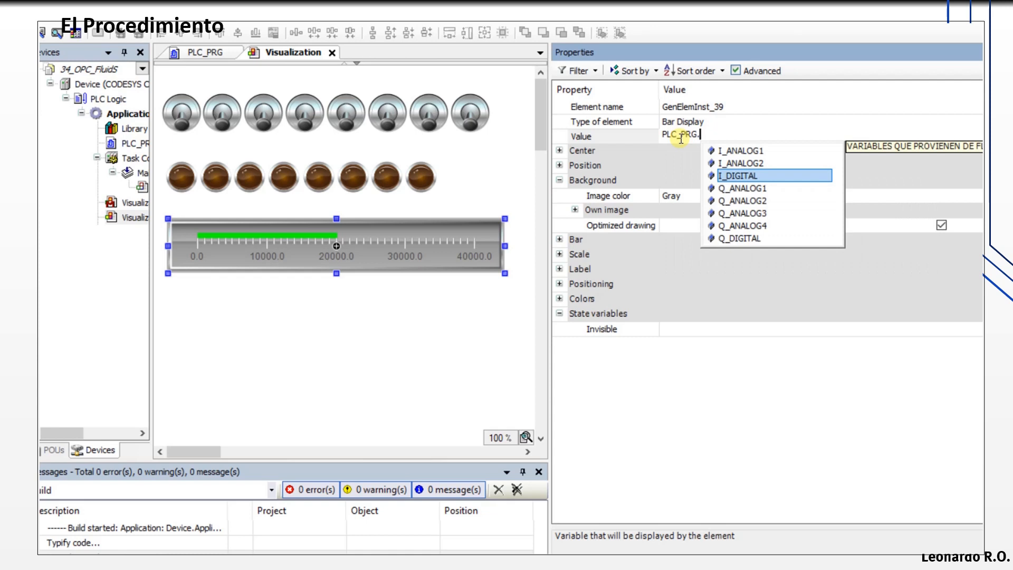
double_click(744, 151)
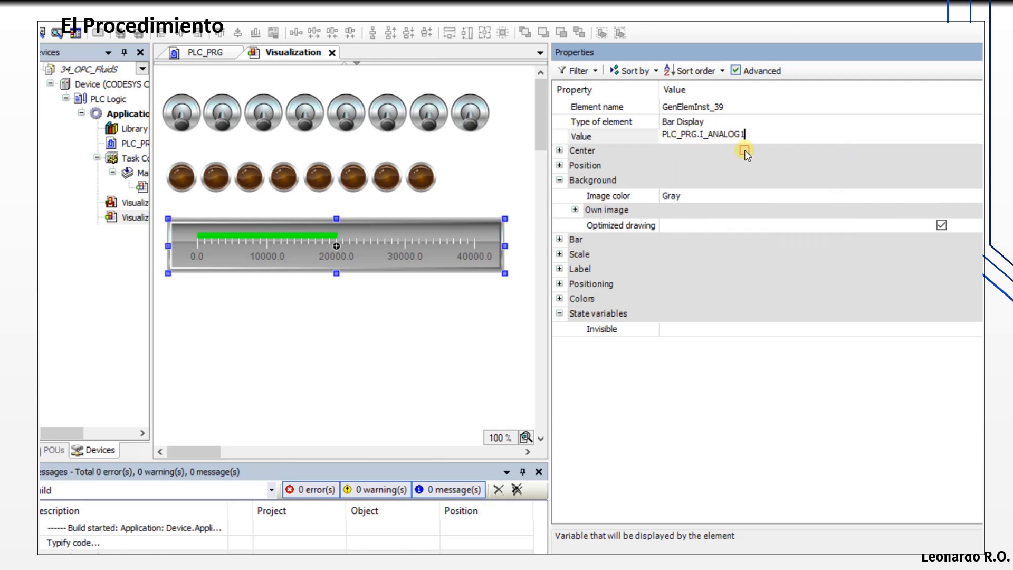
left_click(359, 358)
- Duplicate the bar display and place the copy directly beneath the original
left_click(350, 262)
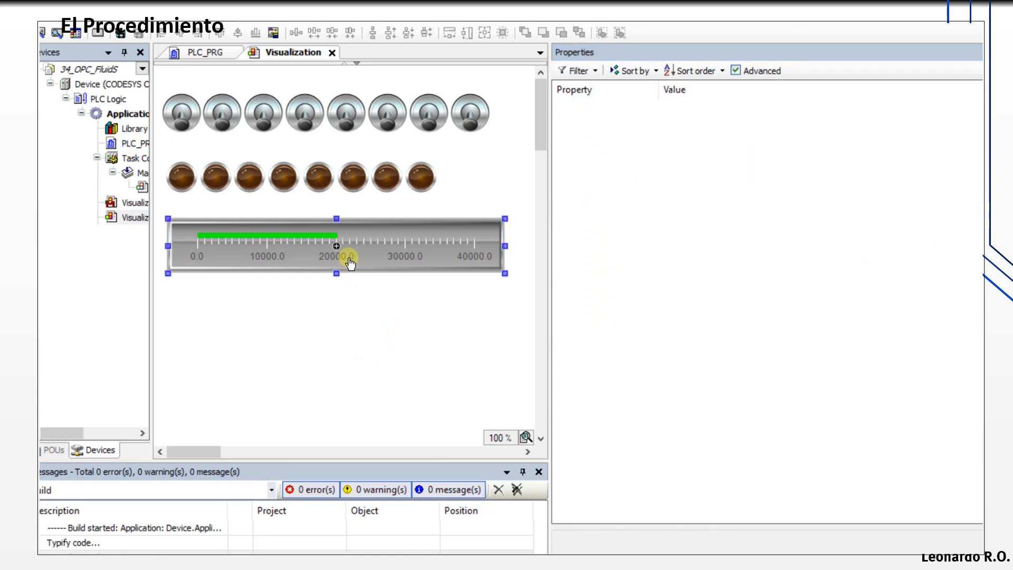
left_click(344, 292)
left_click(290, 267)
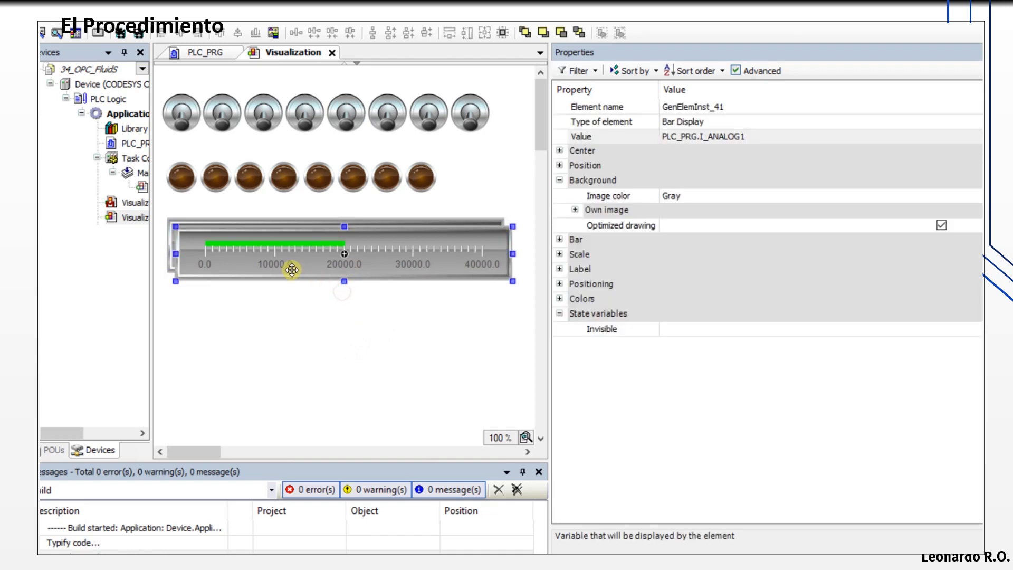
left_click_drag(289, 267, 286, 322)
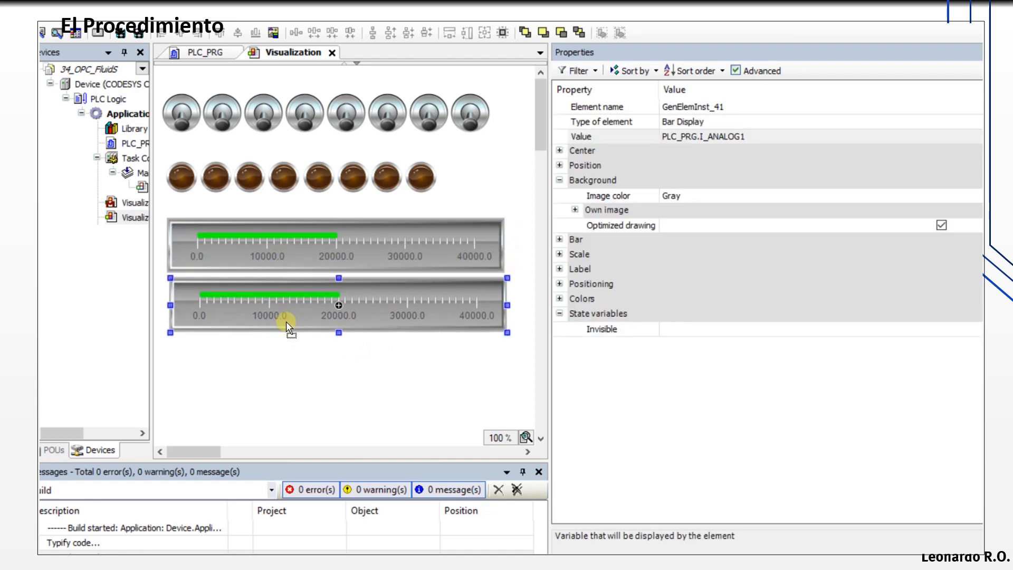
left_click(321, 362)
left_click_drag(446, 309, 439, 304)
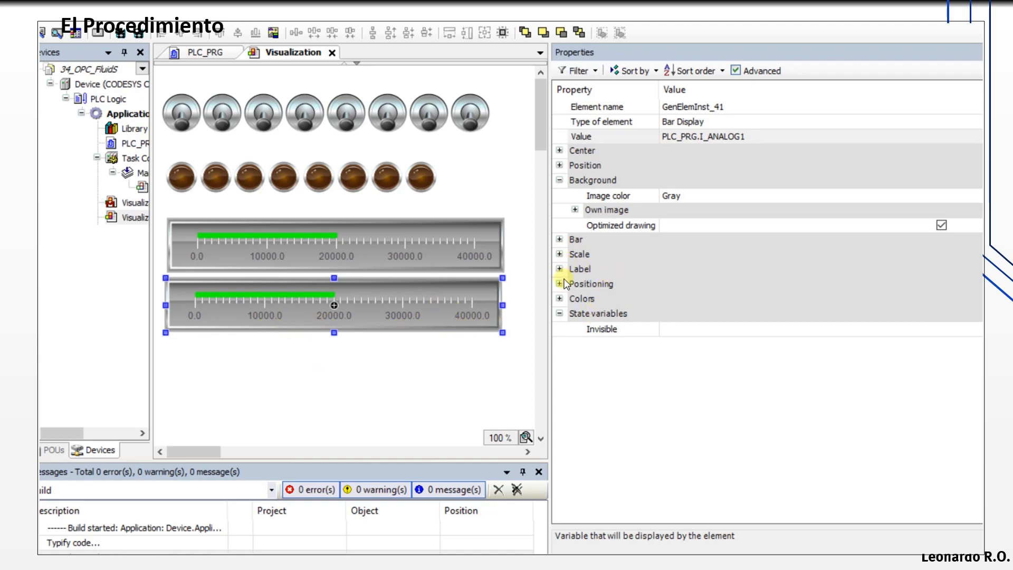
- Set the lower bar display's scale start to -40000 and its main scale to 20000
left_click(560, 255)
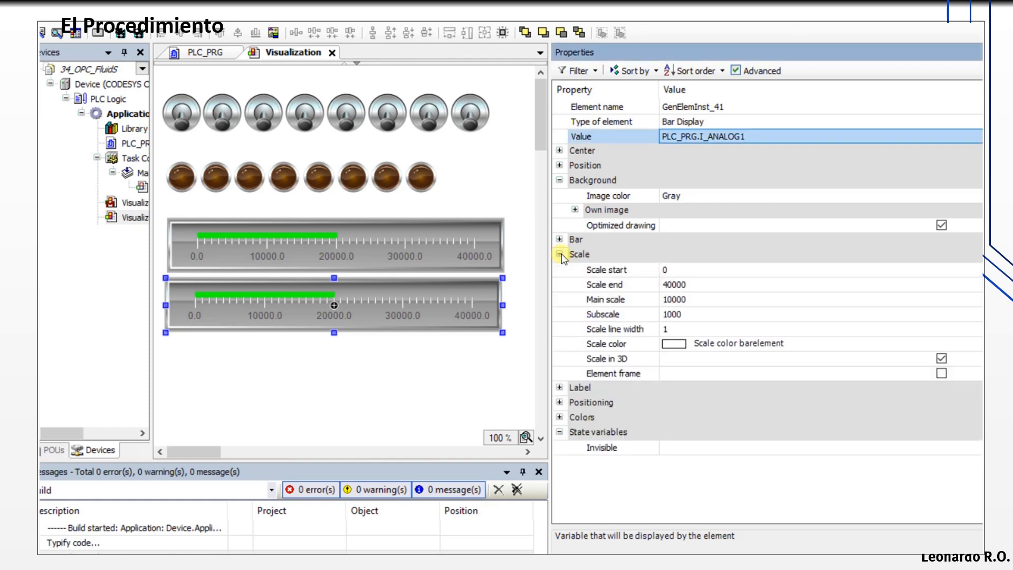
left_click(698, 286)
left_click(682, 268)
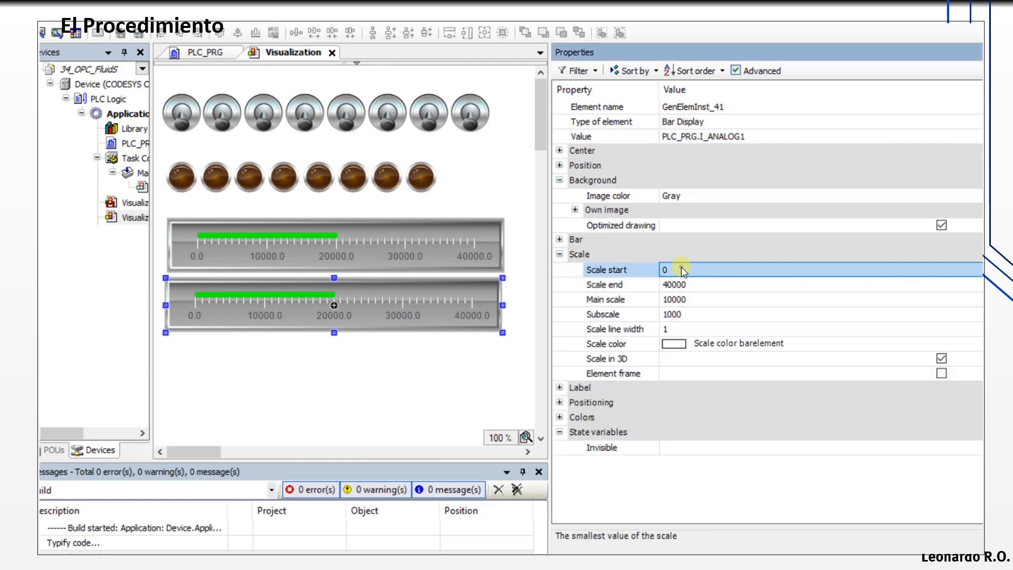
type("-40000")
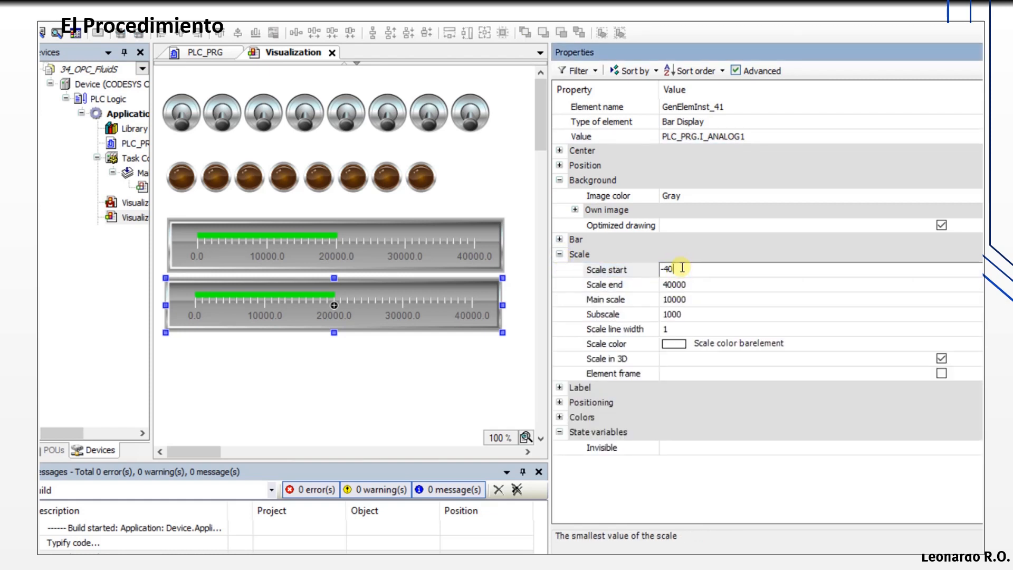
left_click(751, 311)
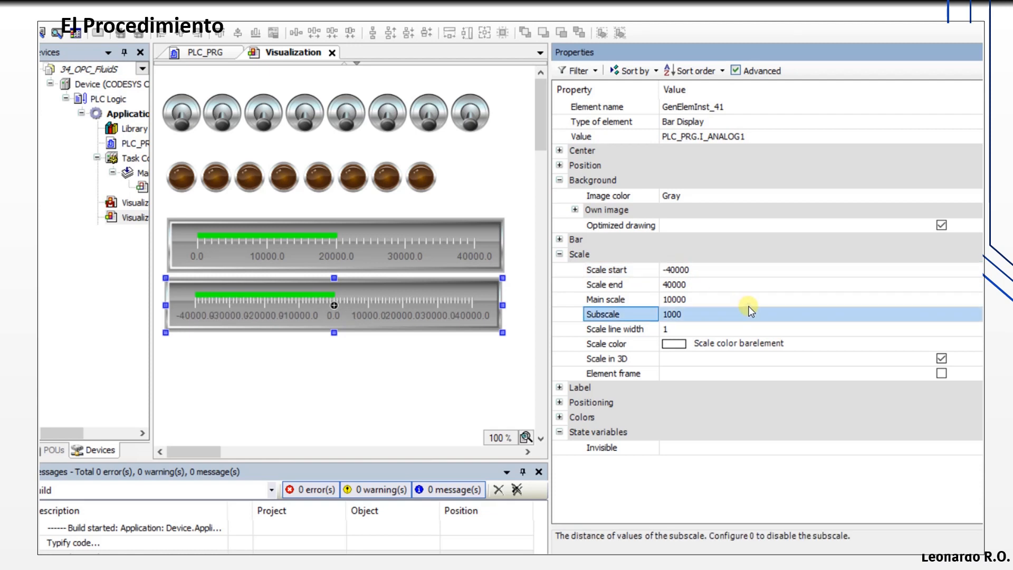
left_click(692, 299)
type("20000")
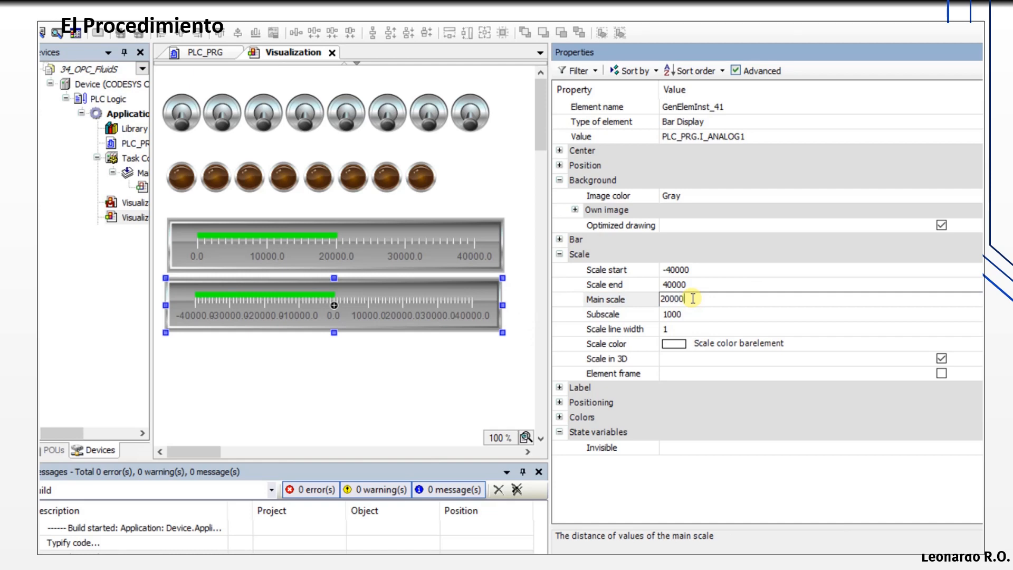
key("Return")
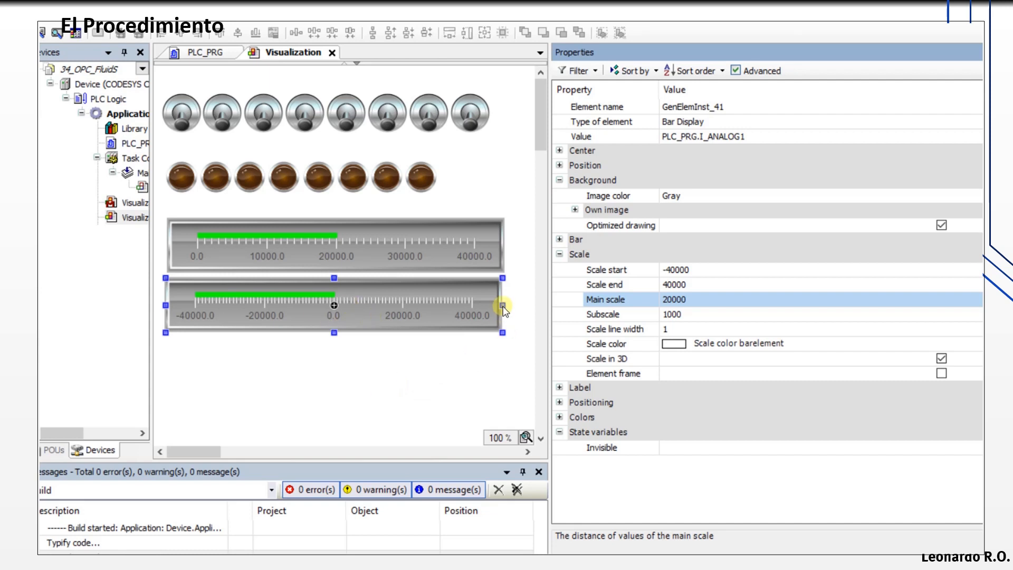
- Align the upper bar display with the lower one and widen the visualization editing area
left_click(474, 235)
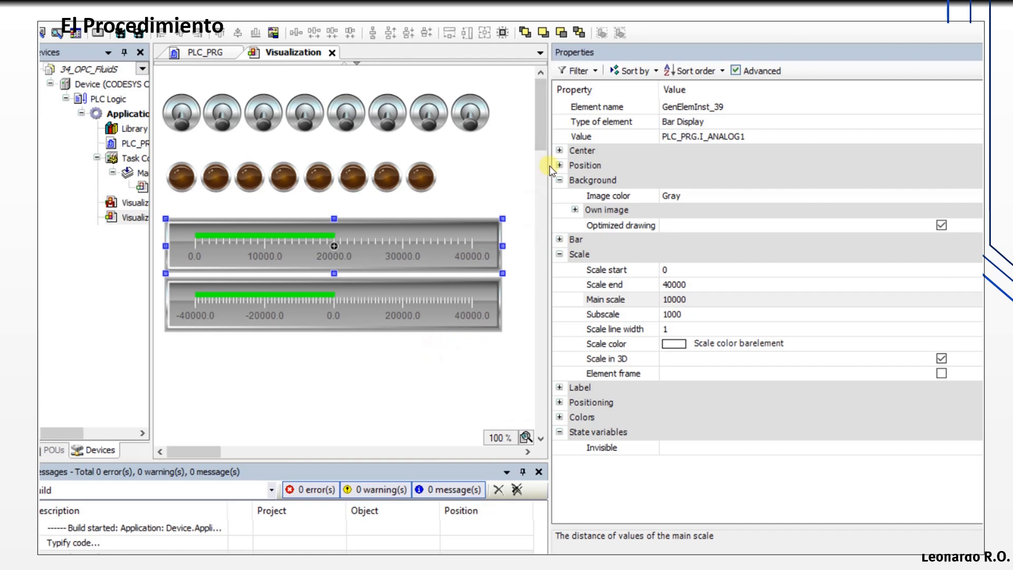
left_click_drag(549, 161, 732, 196)
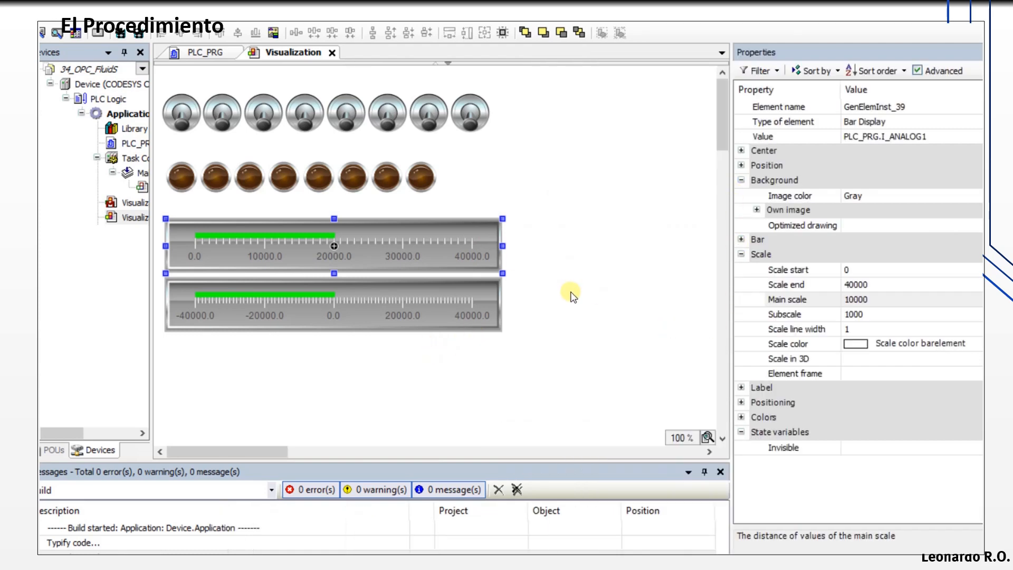
left_click(534, 258)
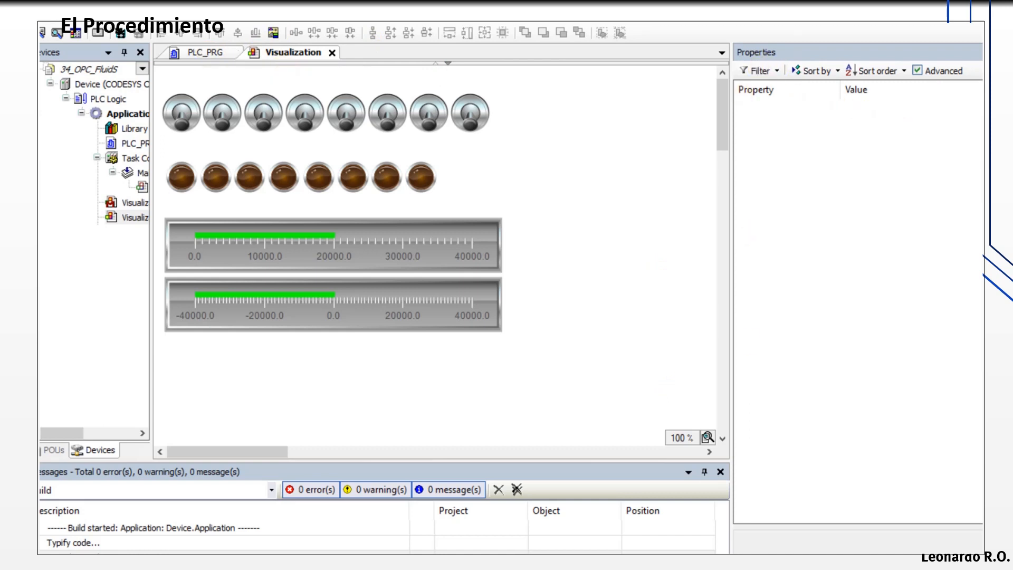
- Add a small basic rectangle to the visualization, just right of the upper bar display
left_click(893, 557)
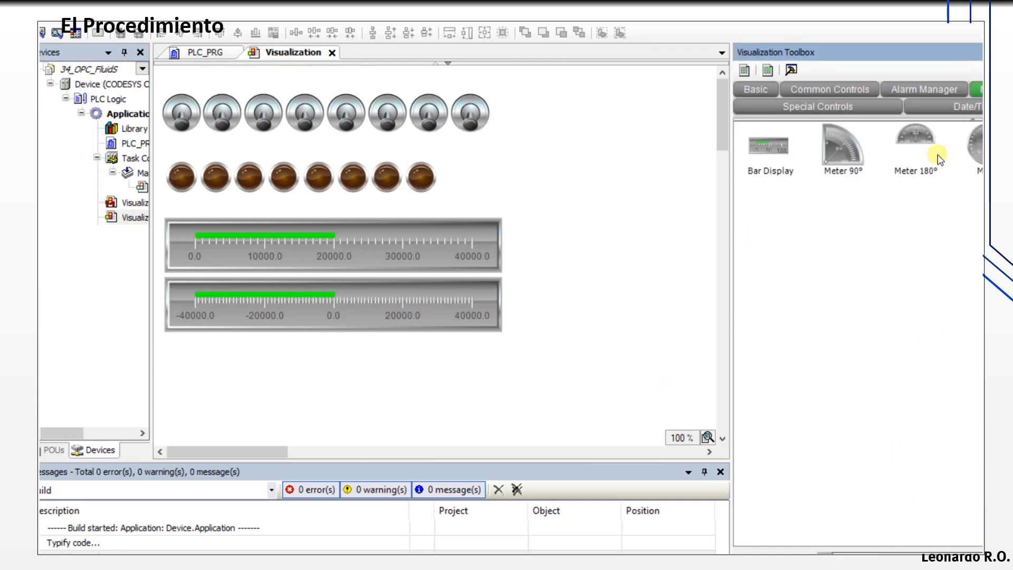
left_click(765, 92)
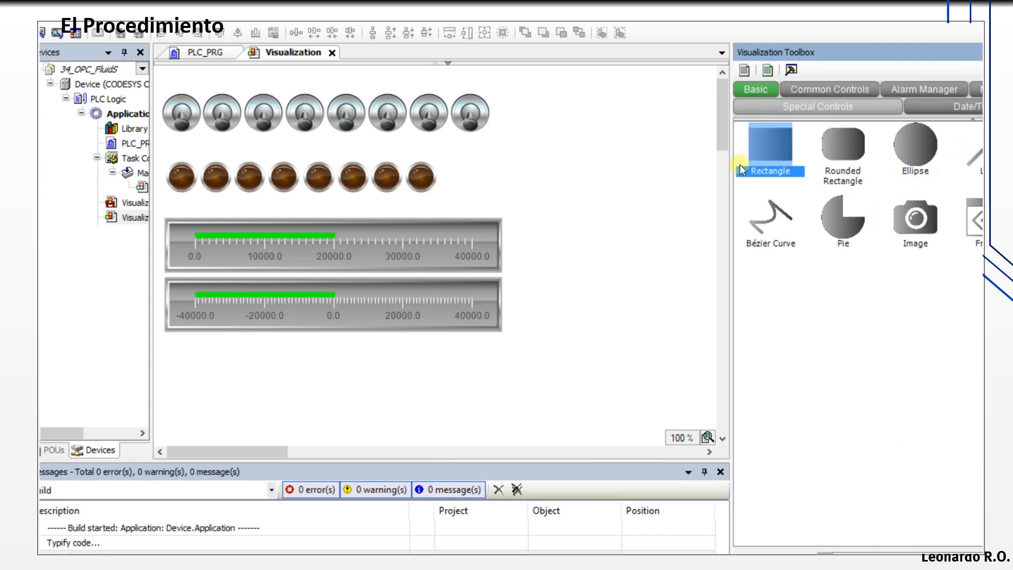
left_click_drag(794, 146, 534, 237)
left_click_drag(577, 264, 546, 244)
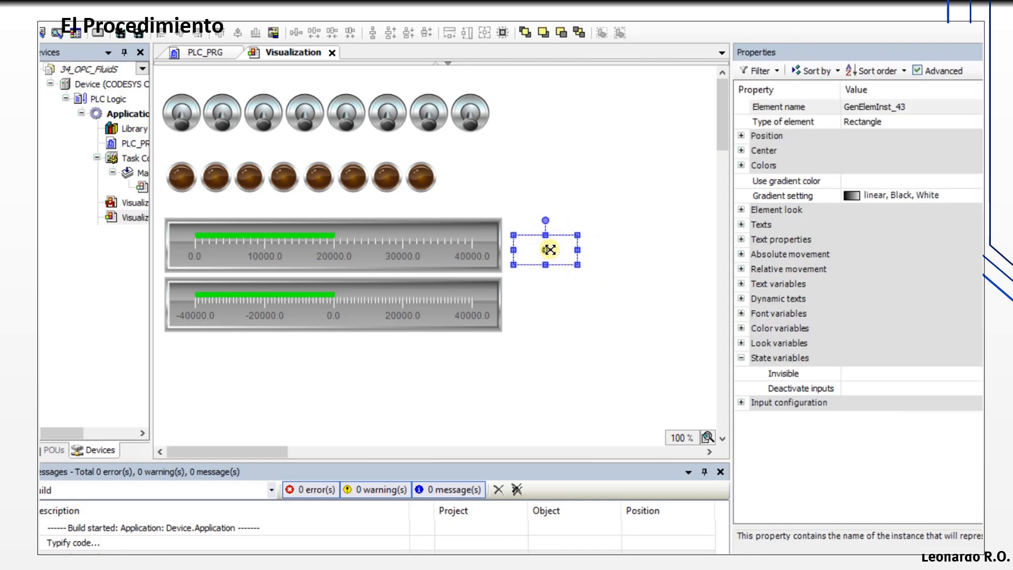
- Enter the format text %d in the rectangle beside the upper bar display
left_click(550, 249)
type("%D")
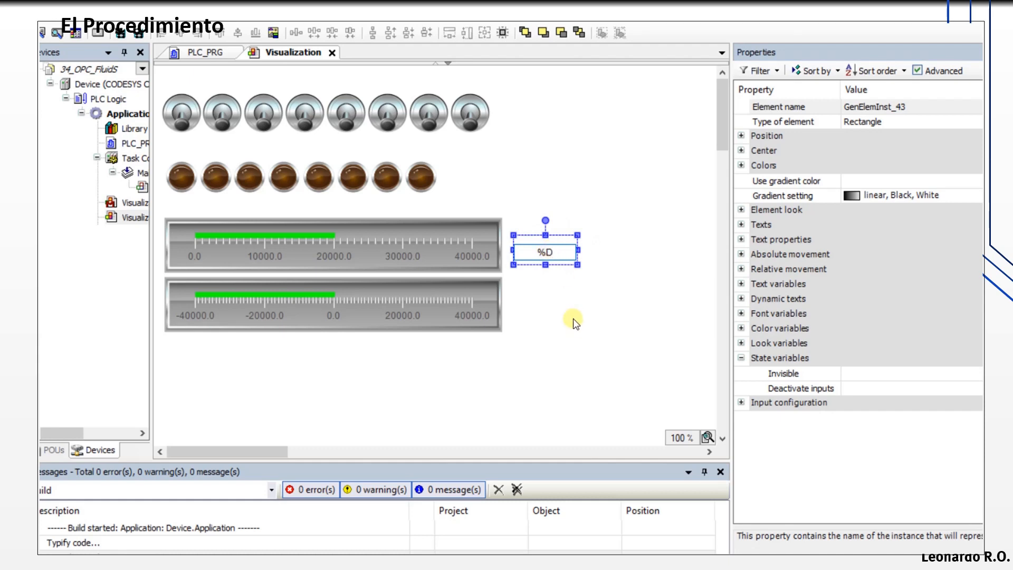
key("BackSpace")
type("d")
left_click(572, 318)
- Duplicate the %d rectangle and place the copy below it, beside the lower bar display
left_click(536, 236)
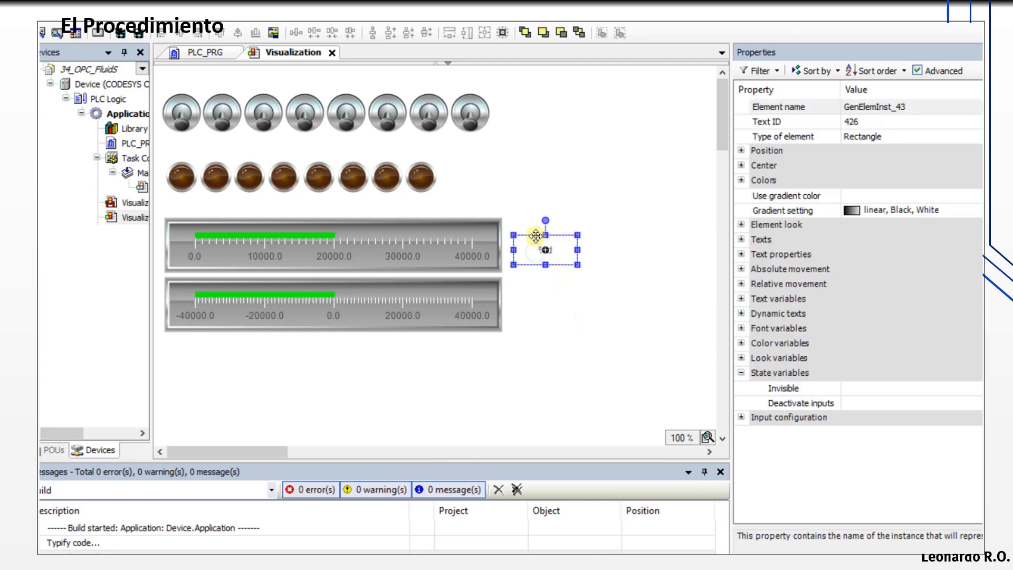
left_click(532, 327)
key("ctrl+v")
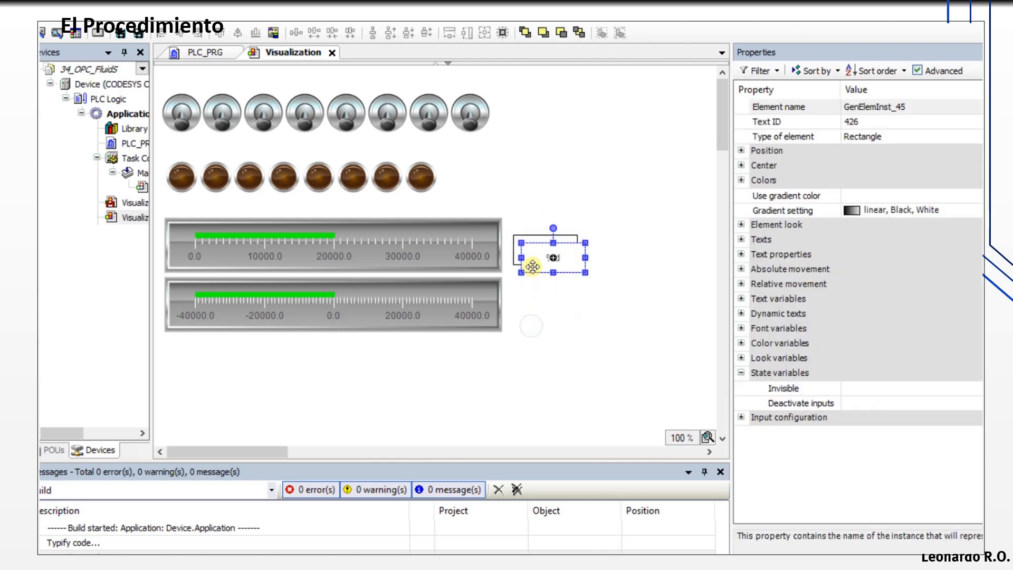
left_click_drag(532, 267, 526, 310)
left_click(533, 339)
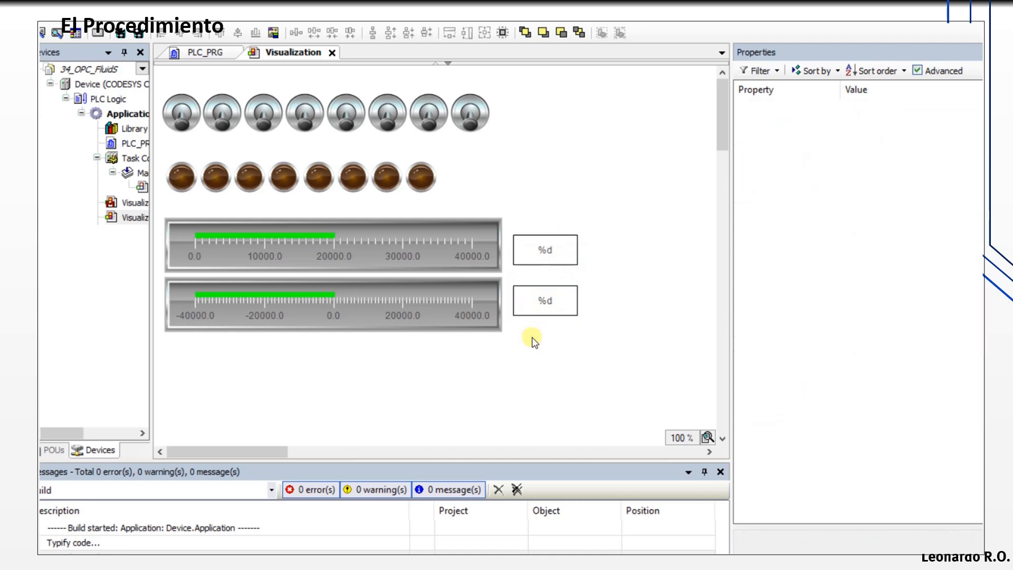
- Change the text of the rectangle beside the lower bar display to %f
double_click(553, 301)
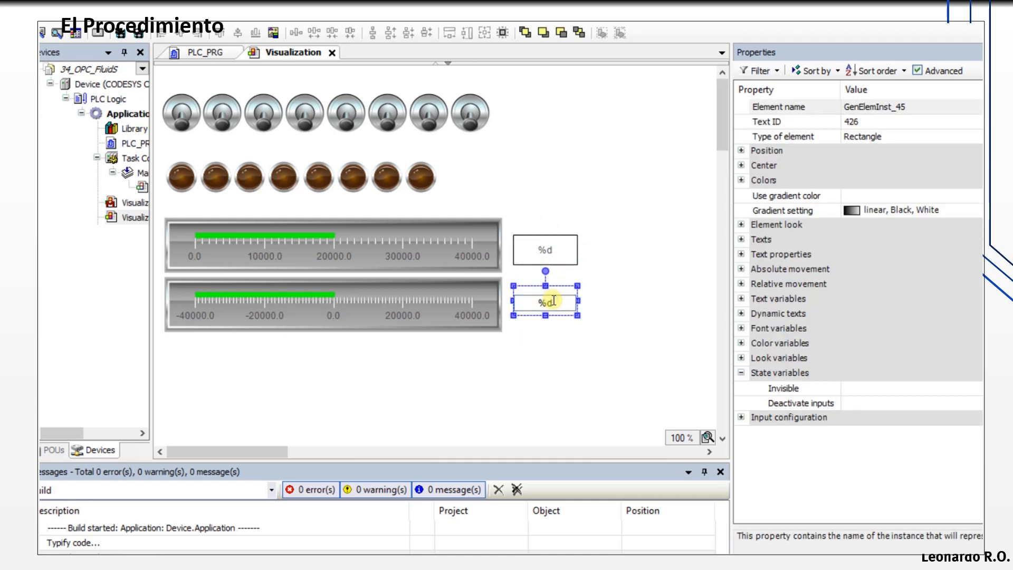
key("Return")
left_click(588, 373)
left_click(569, 312)
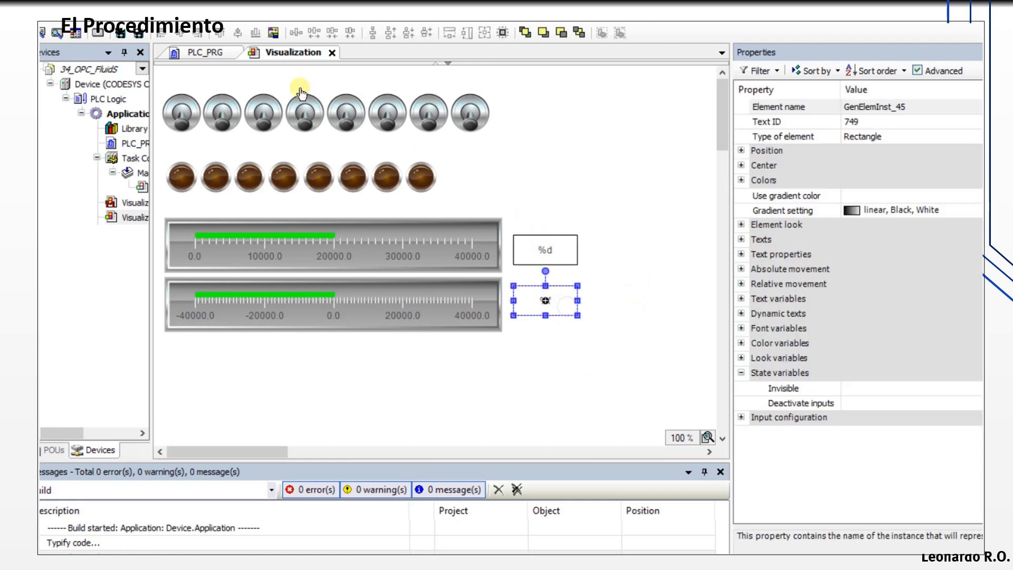
- Check the data types declared for the I_ANALOG variables in PLC_PRG, and return to the visualization
left_click(211, 53)
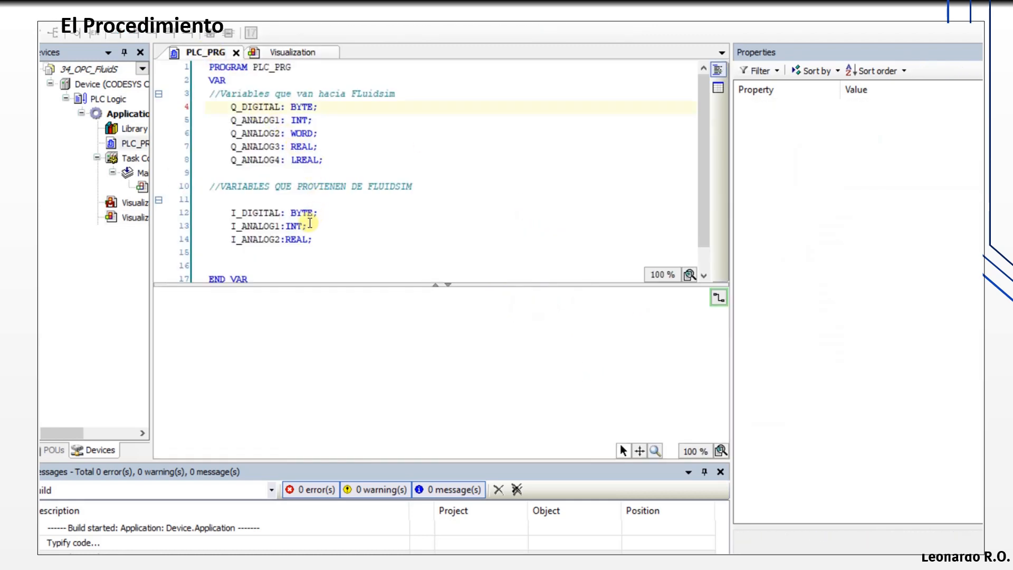
left_click(302, 239)
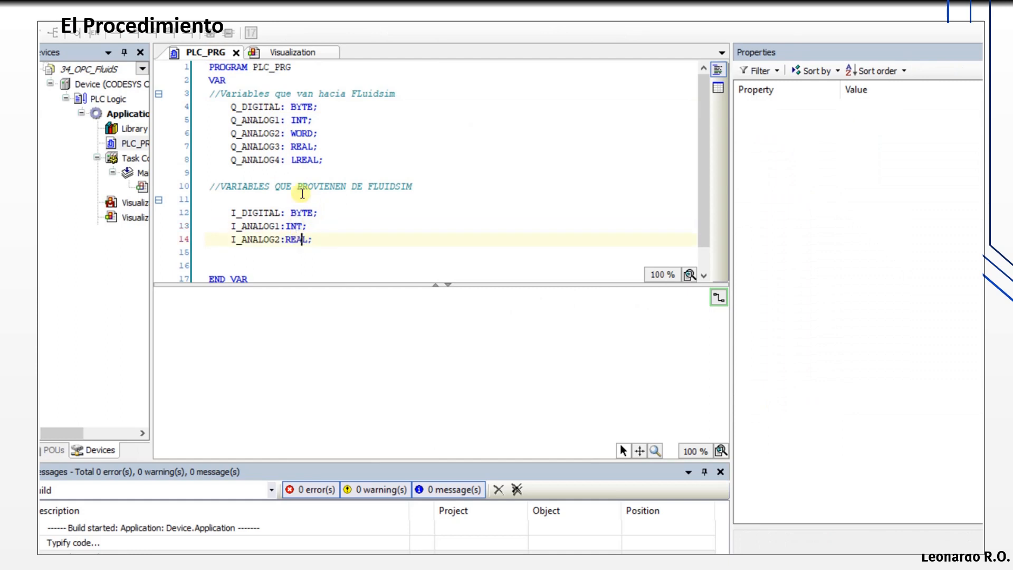
left_click(291, 52)
left_click(522, 353)
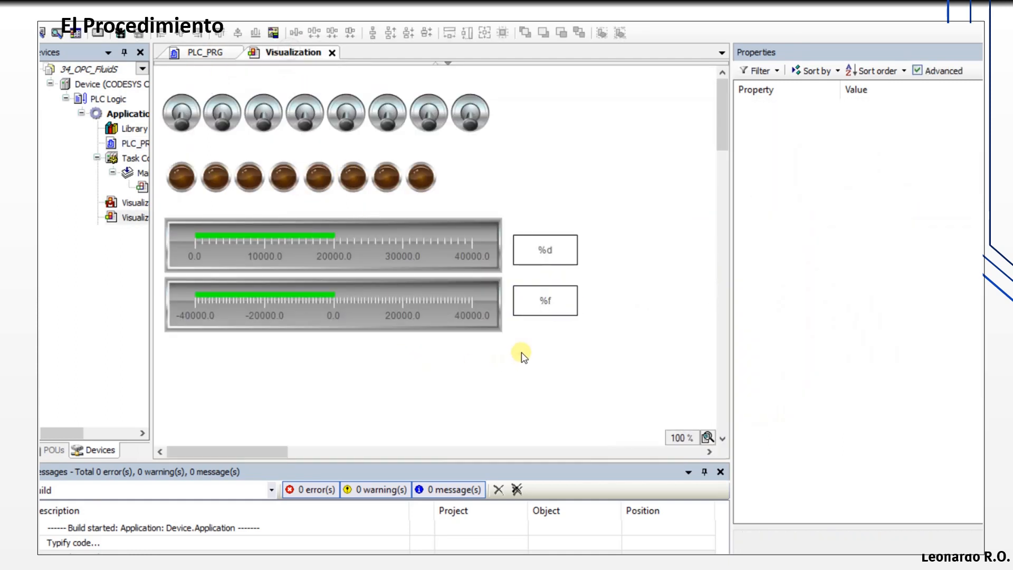
- Set the text variable of the %d rectangle to PLC_PRG.I_ANALOG1
left_click(564, 263)
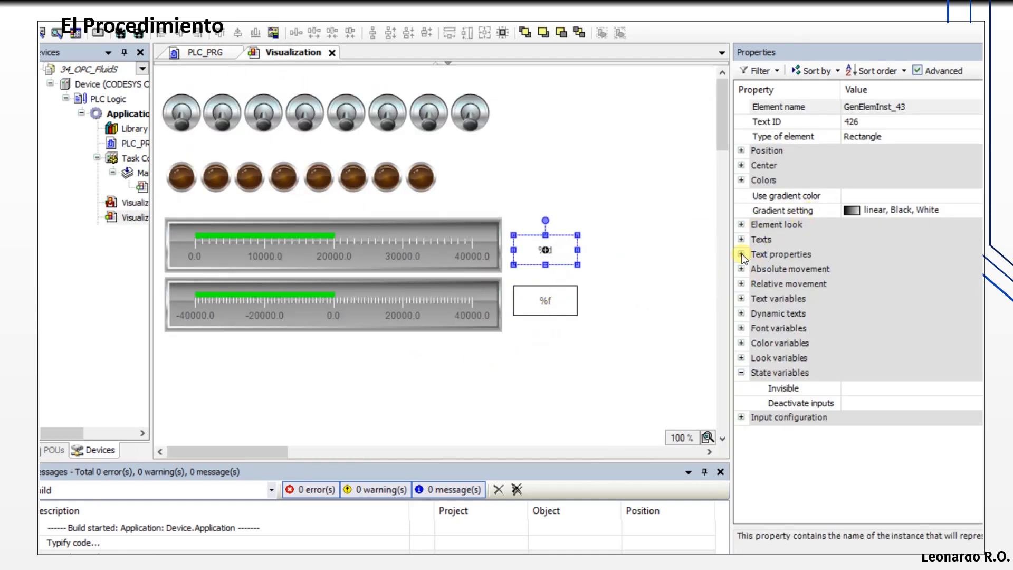
left_click_drag(729, 256, 688, 276)
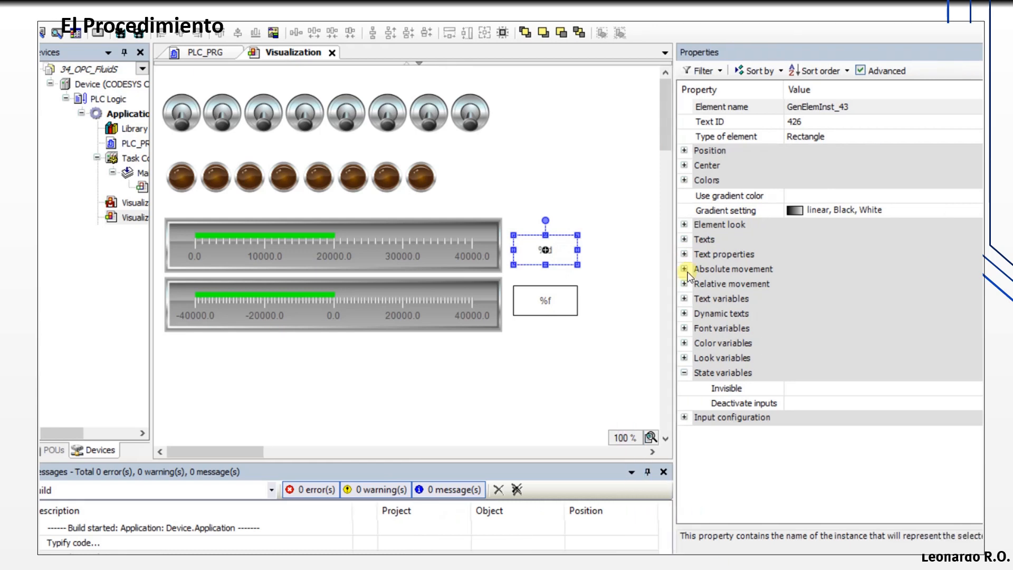
left_click(684, 298)
left_click(798, 313)
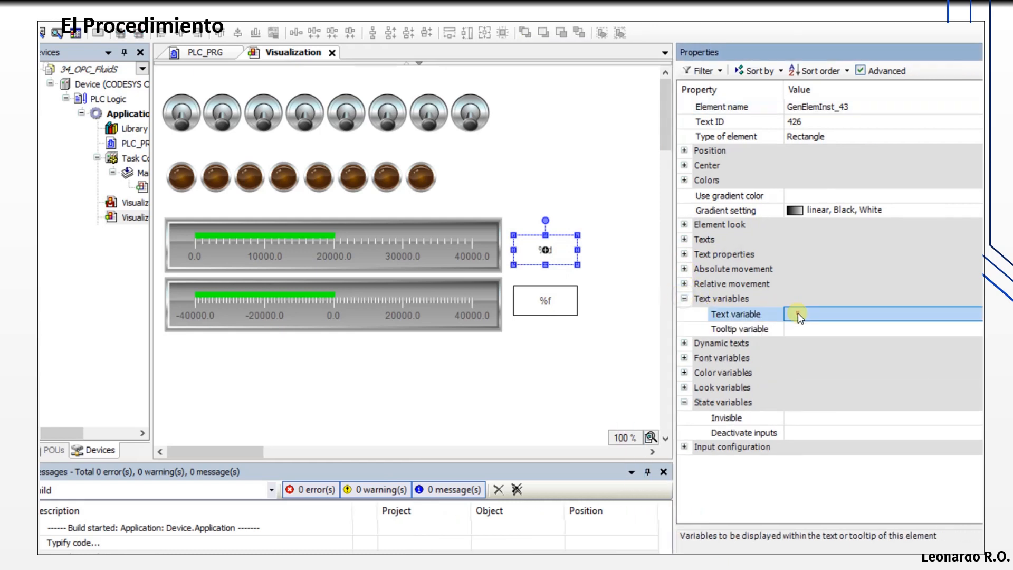
type("plc_p")
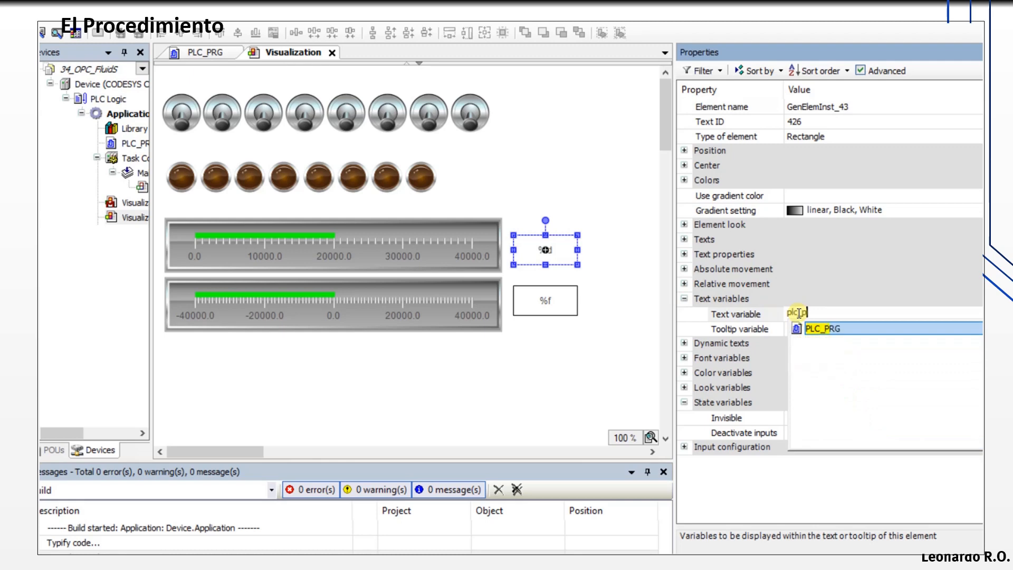
key("Return")
type(".")
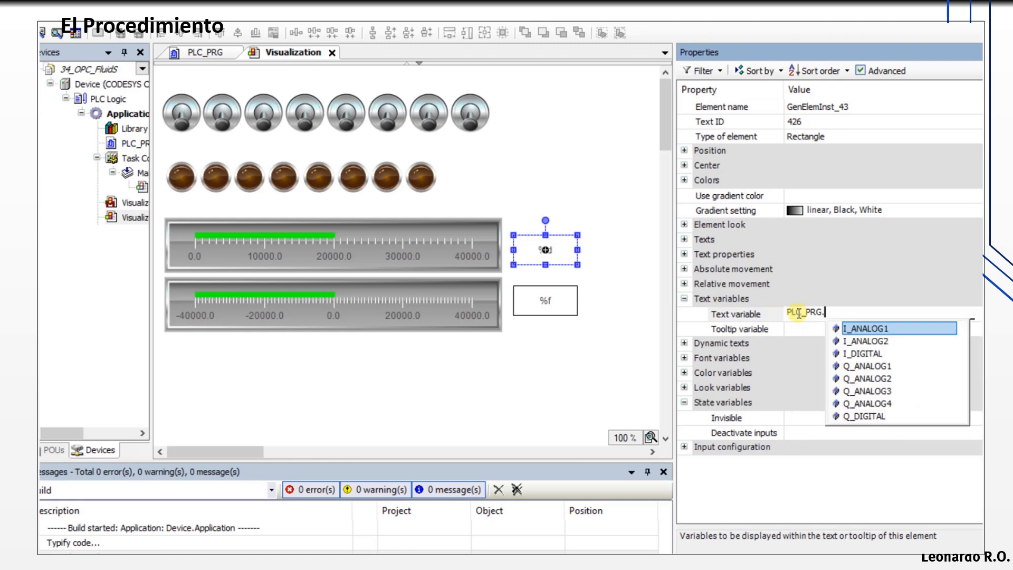
double_click(869, 329)
left_click(766, 316)
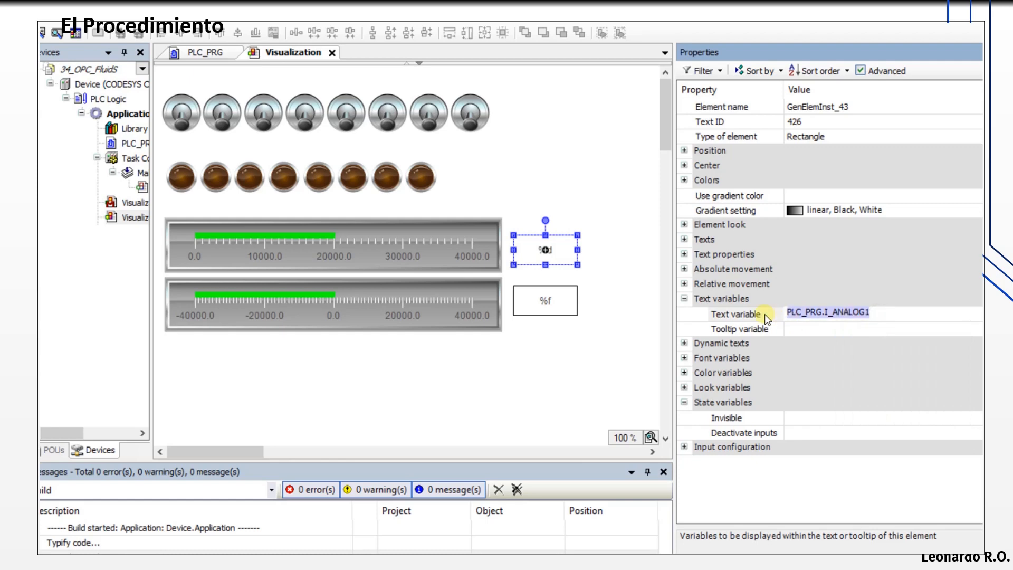
- Set the text variable of the %f rectangle beside the lower bar display to PLC_PRG.I_ANALOG2
double_click(570, 301)
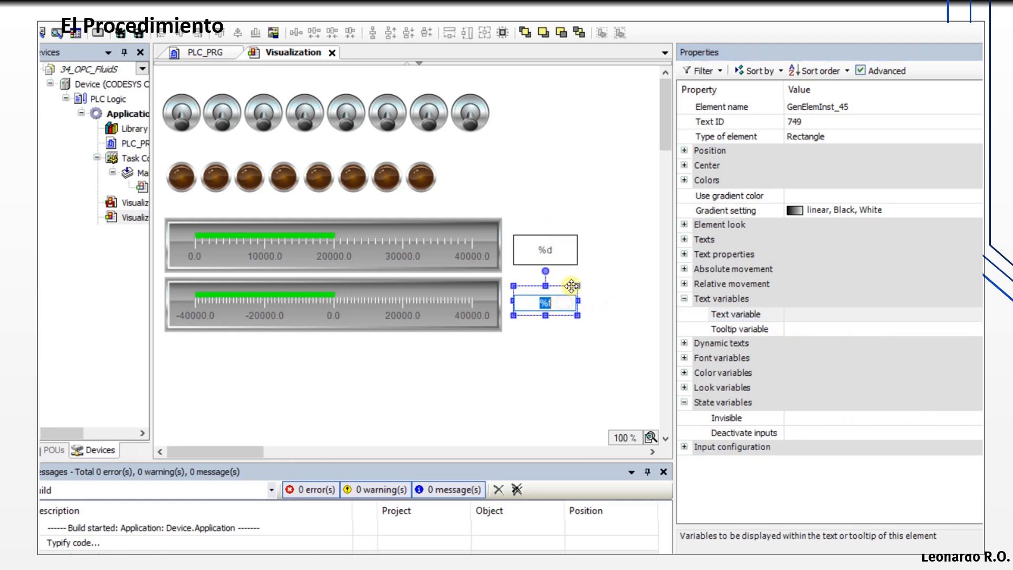
left_click(572, 286)
left_click(821, 315)
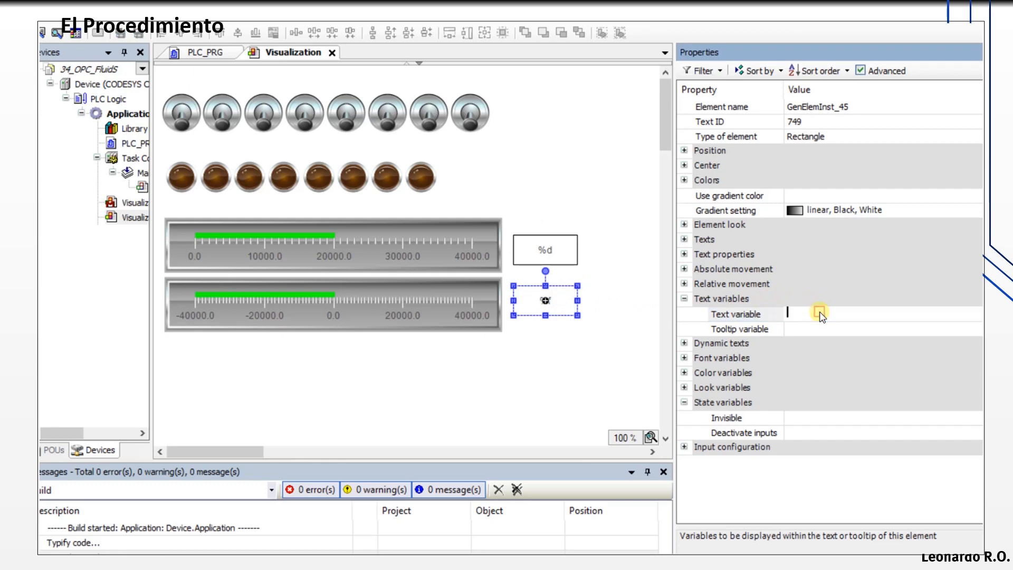
type("PLC_PRG.I_ANALOG1")
left_click(645, 380)
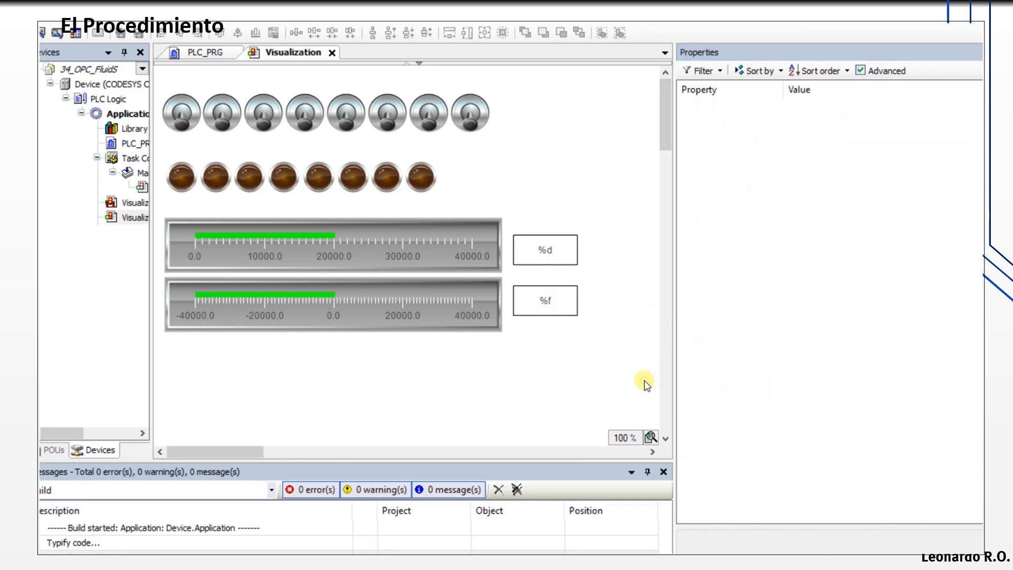
left_click(577, 309)
left_click(888, 316)
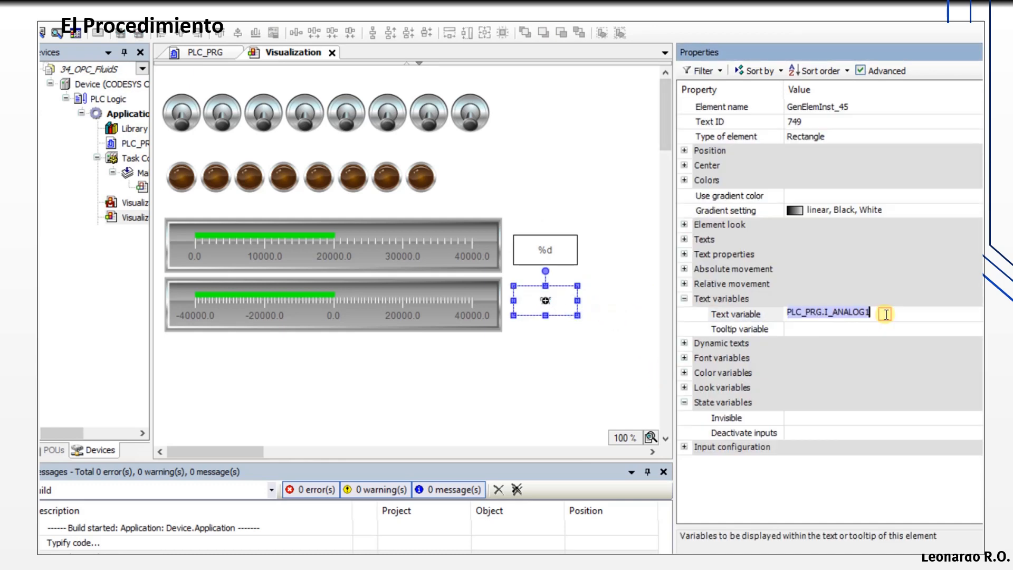
type("2")
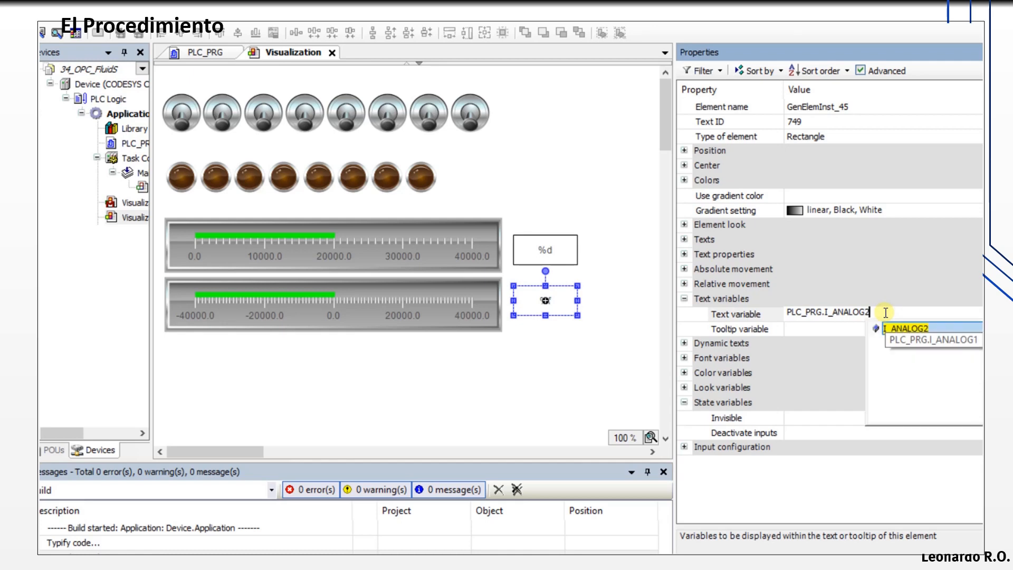
left_click(563, 378)
- Re-enter PLC_PRG.I_ANALOG1 as the text variable of the %d rectangle and check the variable assigned to the %f rectangle
left_click(559, 261)
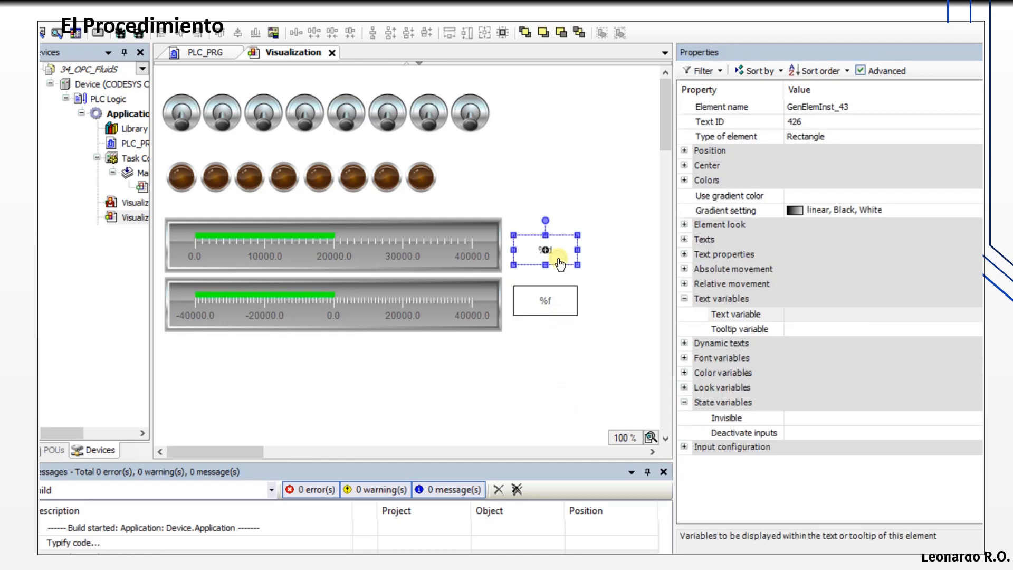
left_click(815, 311)
type("PLC_PRG.I_ANALOG1")
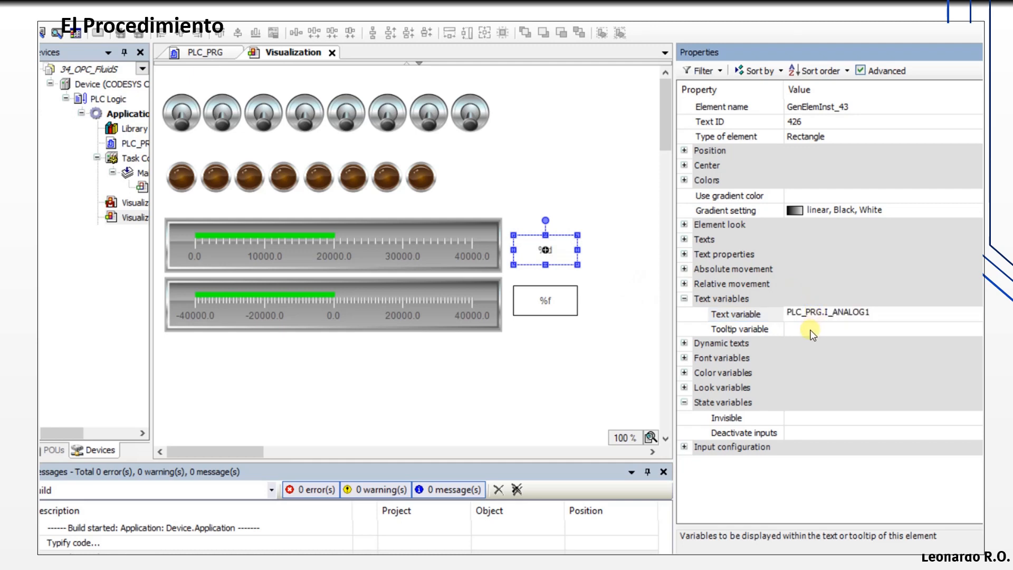
left_click(810, 331)
left_click(567, 312)
left_click(565, 249)
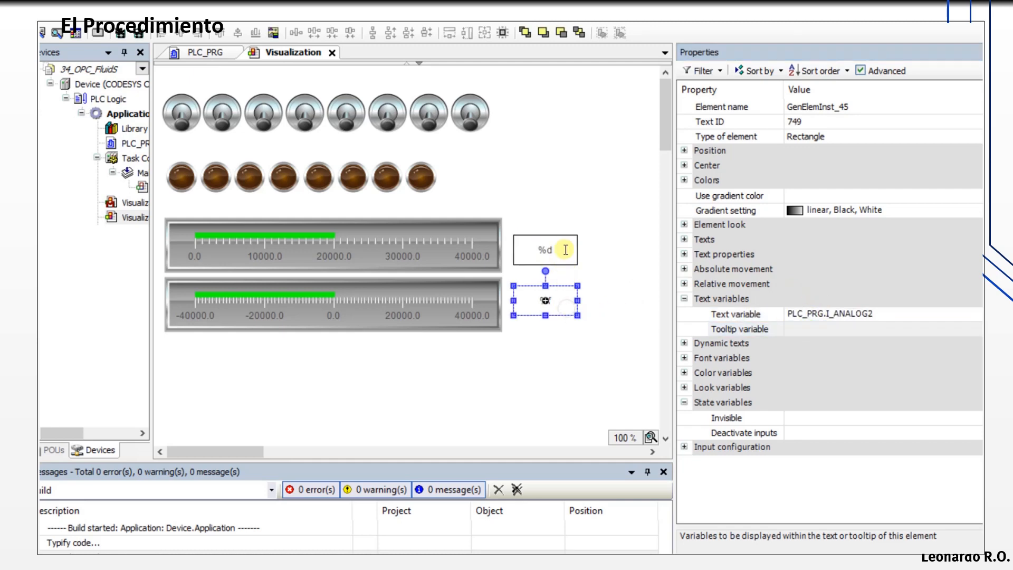
left_click(563, 332)
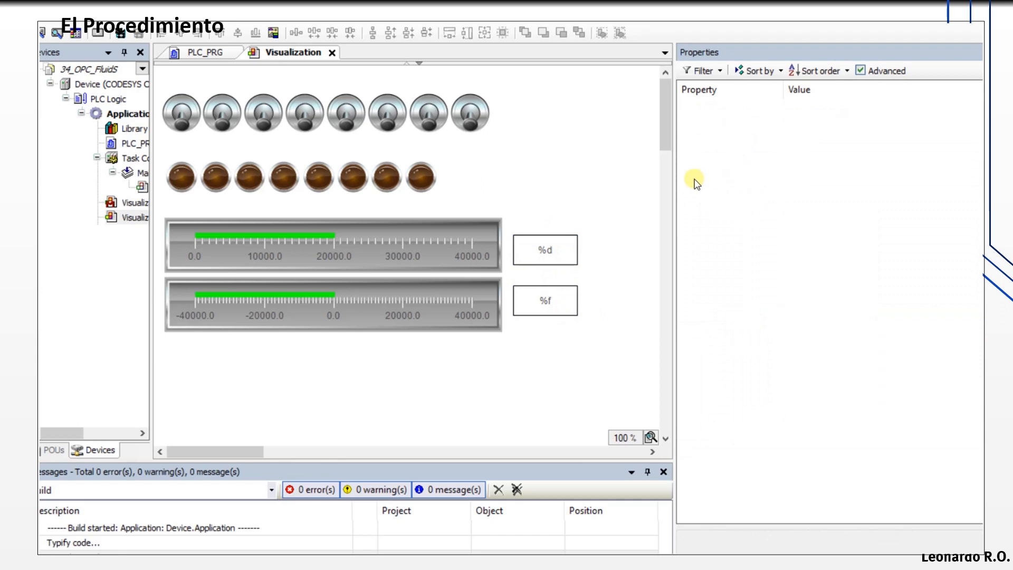
- Review the variable declarations in PLC_PRG and return to the visualization
left_click_drag(676, 186, 735, 186)
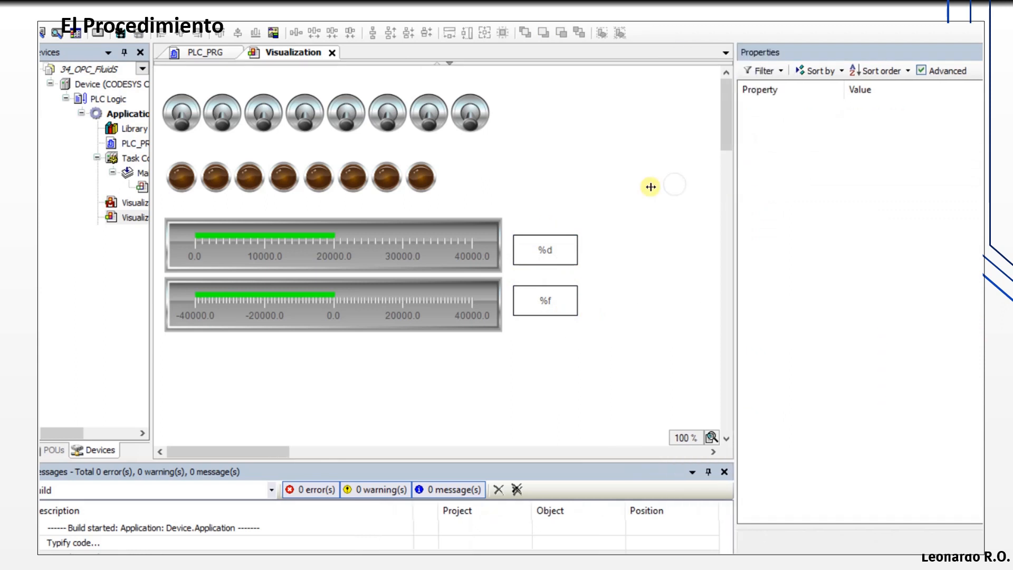
left_click(196, 52)
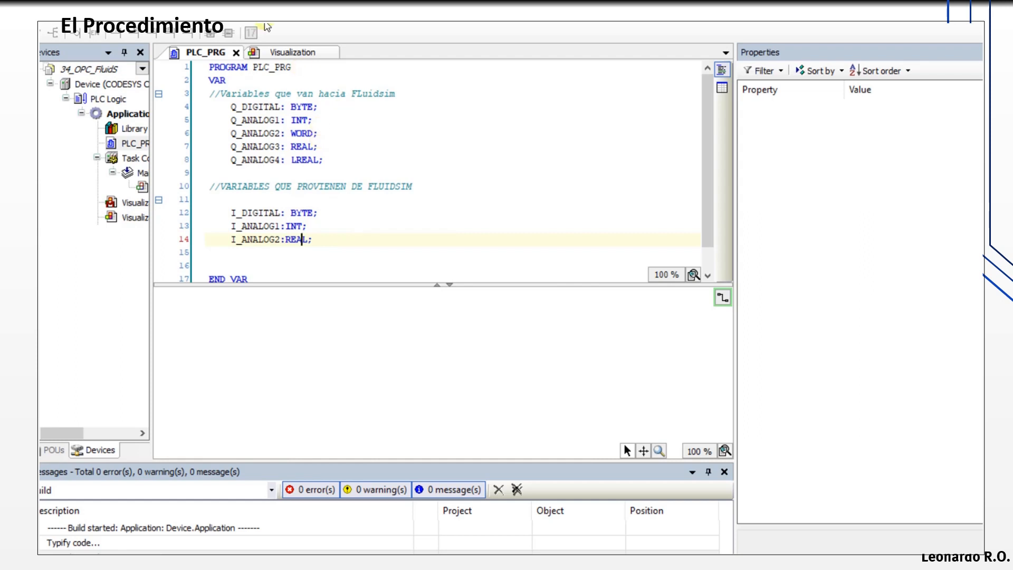
left_click(292, 52)
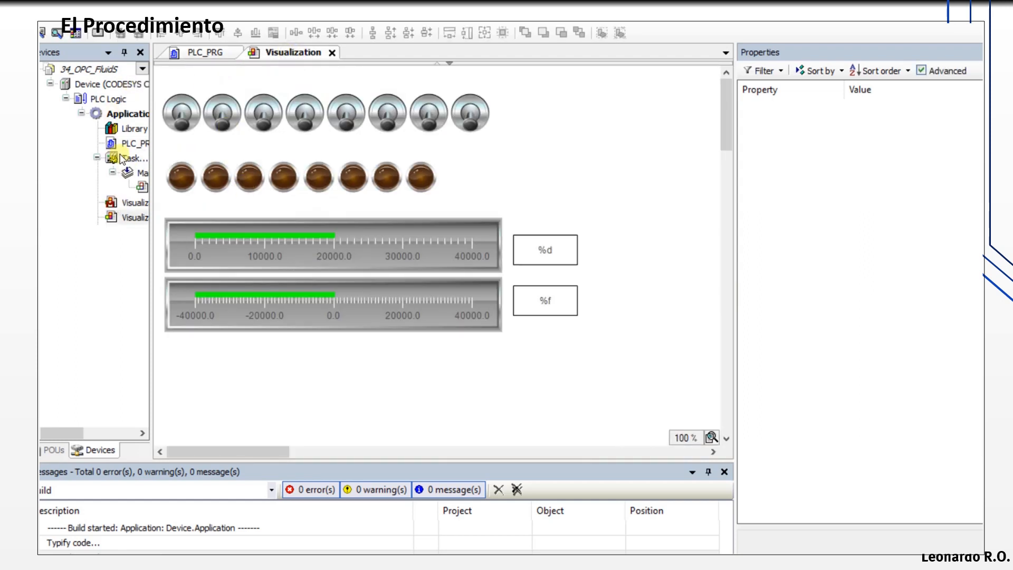
- Add a Symbol Configuration object to the Application with OPC UA features supported and the optimized layout
left_click_drag(148, 149, 226, 146)
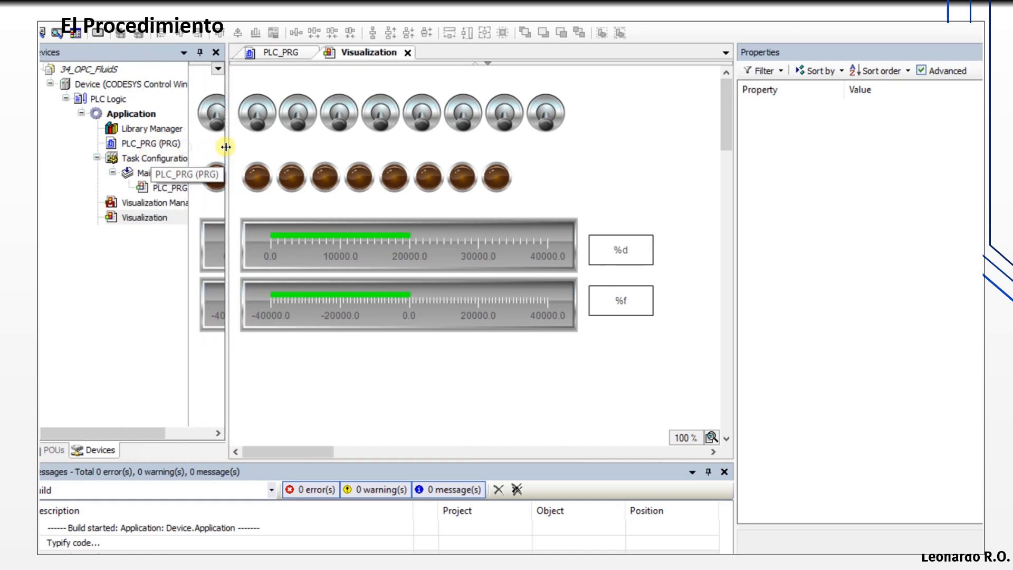
right_click(127, 113)
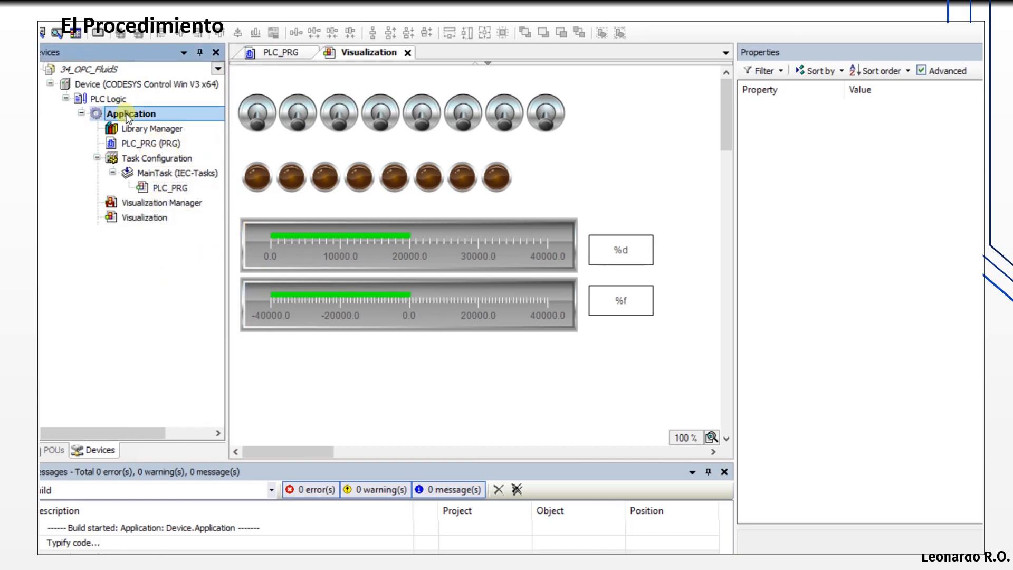
mouse_move(245, 242)
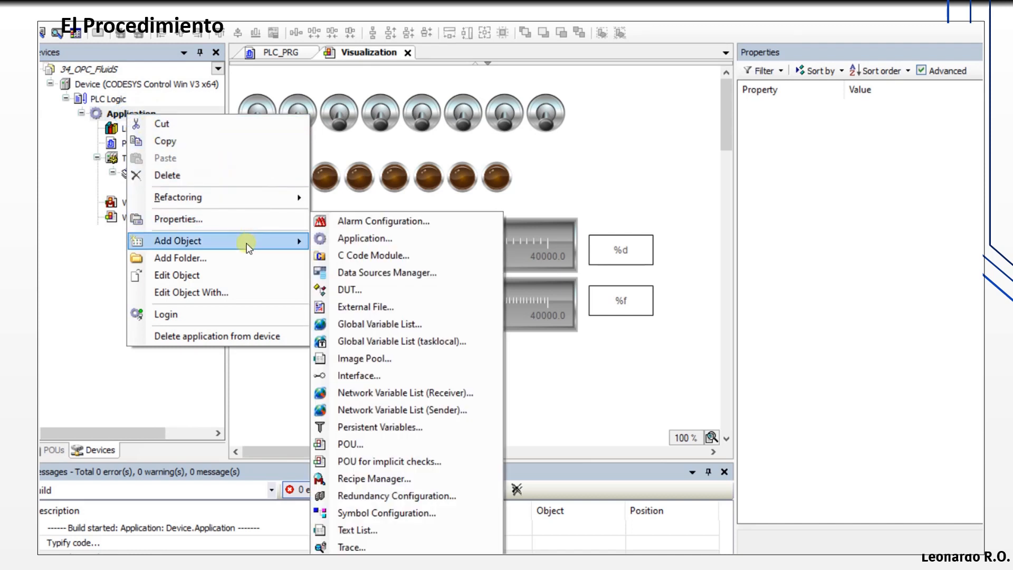
left_click(393, 513)
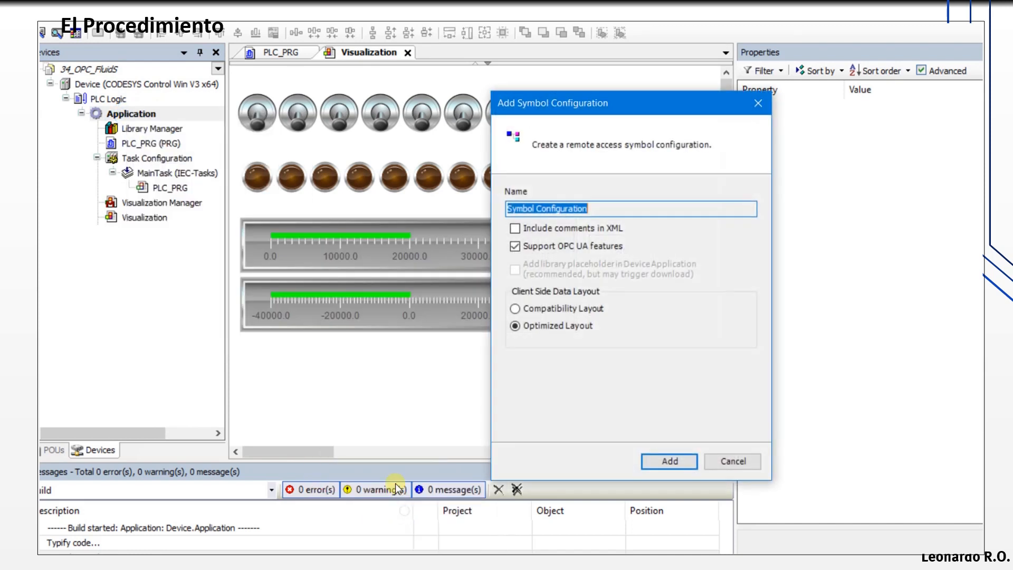
left_click(671, 463)
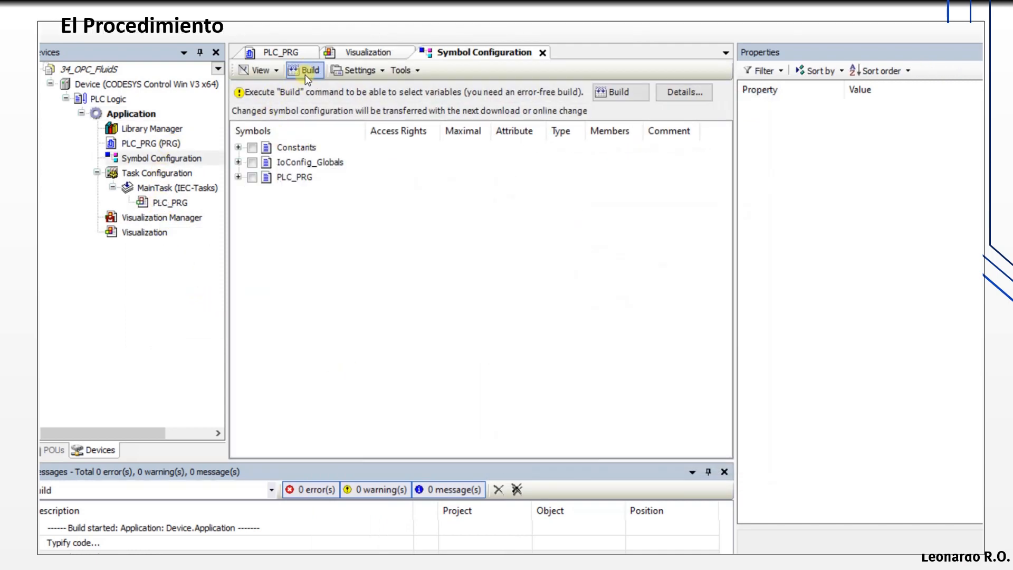
- Build the symbol configuration, include all PLC_PRG variables as symbols, and build again
left_click(308, 69)
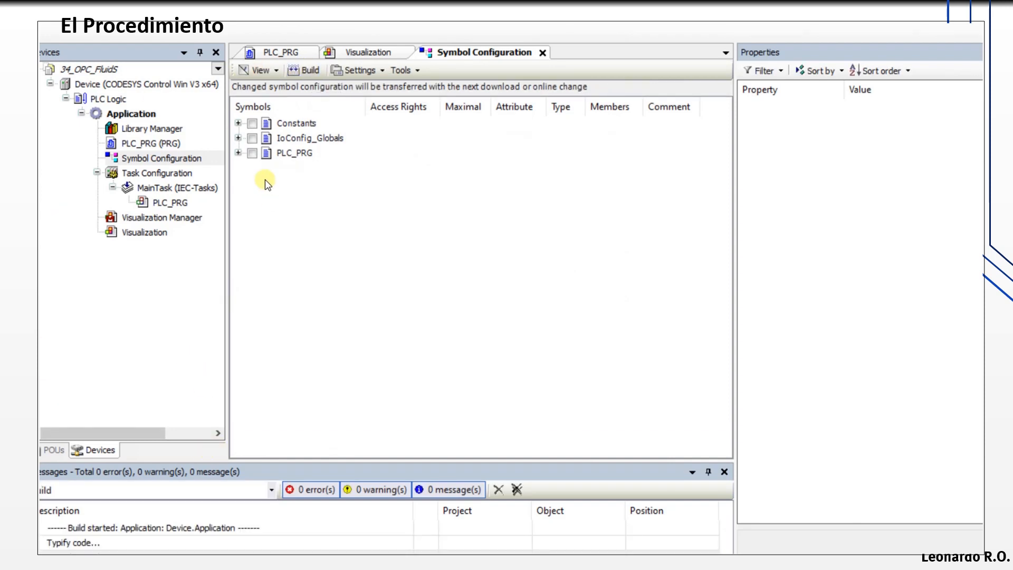
left_click(253, 153)
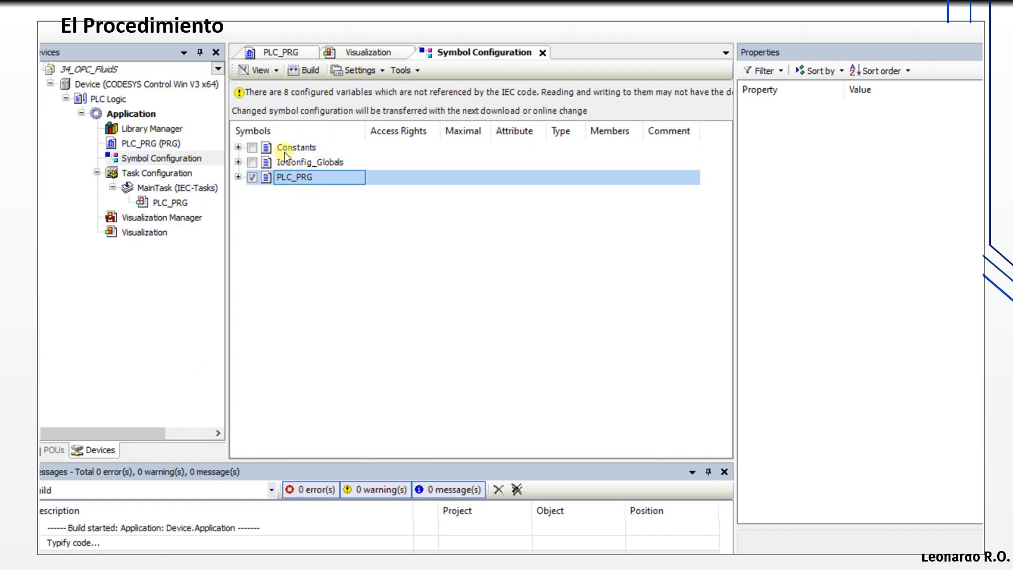
left_click(309, 70)
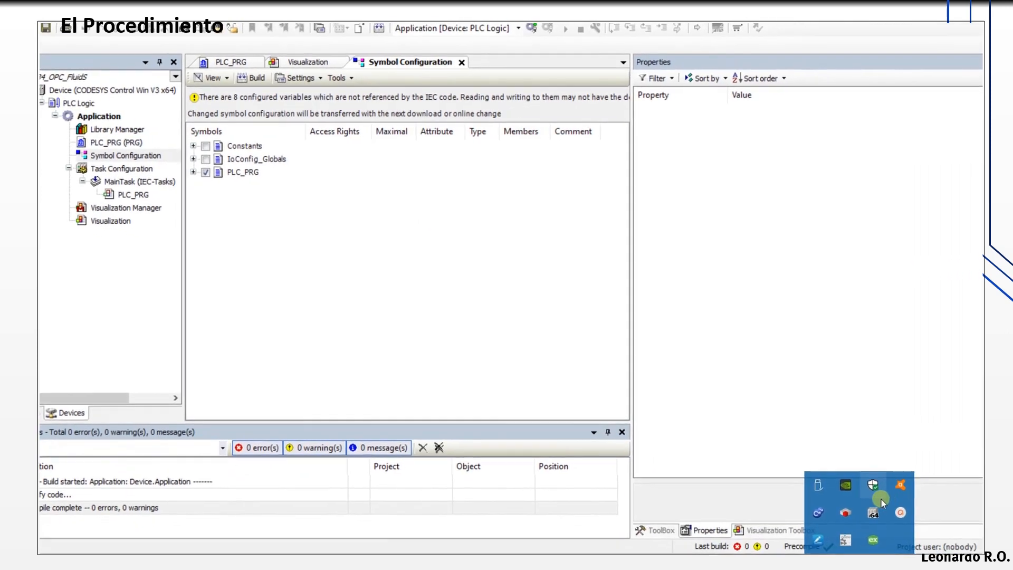
- Start the CODESYS Control Win x64 soft PLC from the system tray and accept its security notice
right_click(872, 514)
left_click(888, 447)
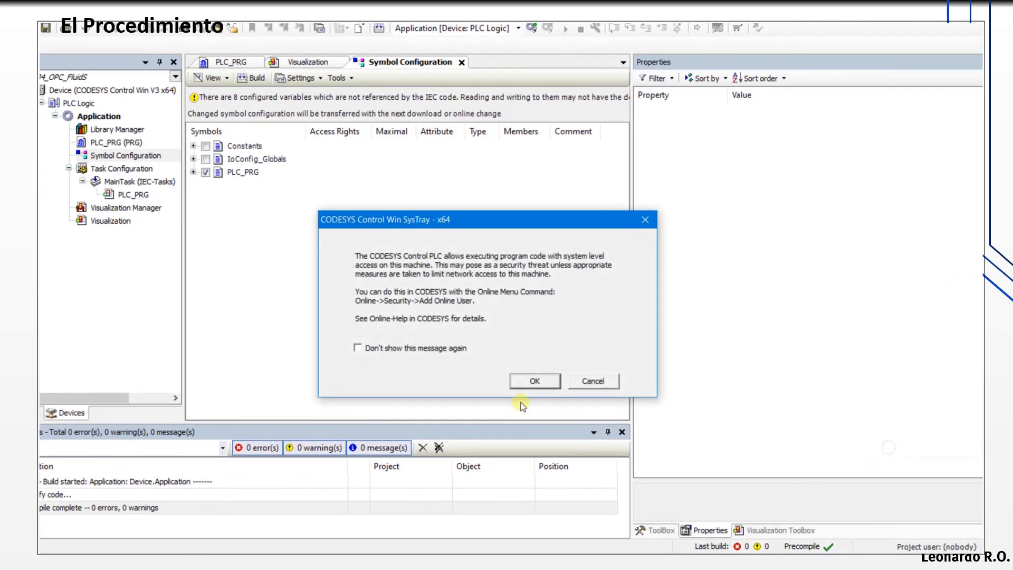
left_click(530, 381)
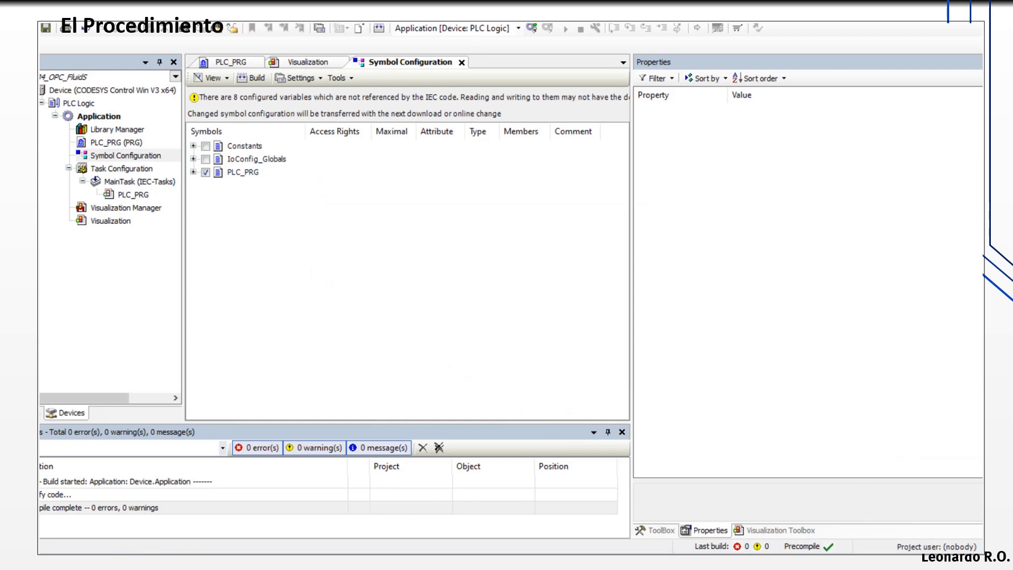
- Open the Device communication settings, scan the network, and connect to the HELL007 controller through Gateway-1
double_click(80, 91)
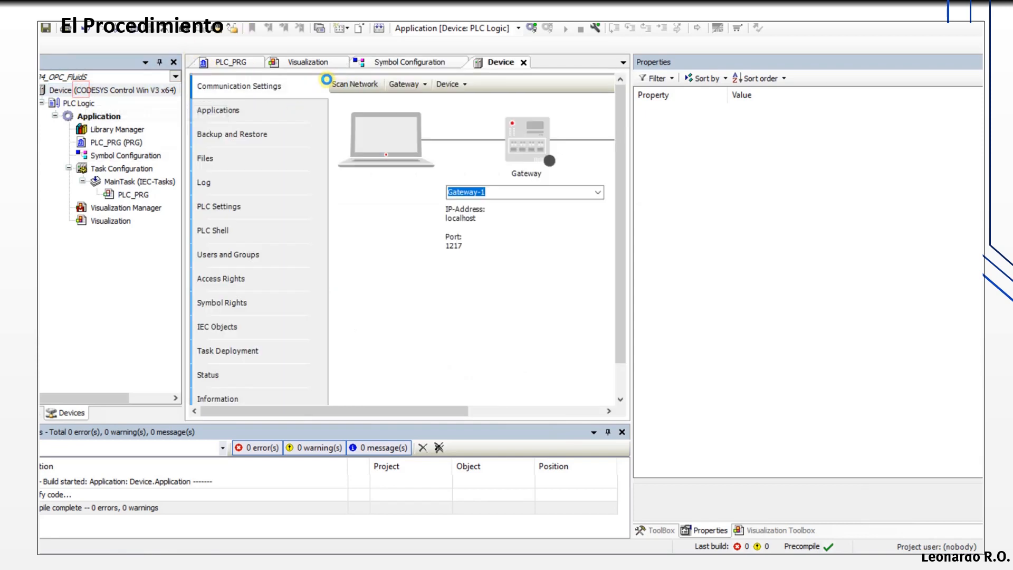
left_click(353, 85)
double_click(353, 176)
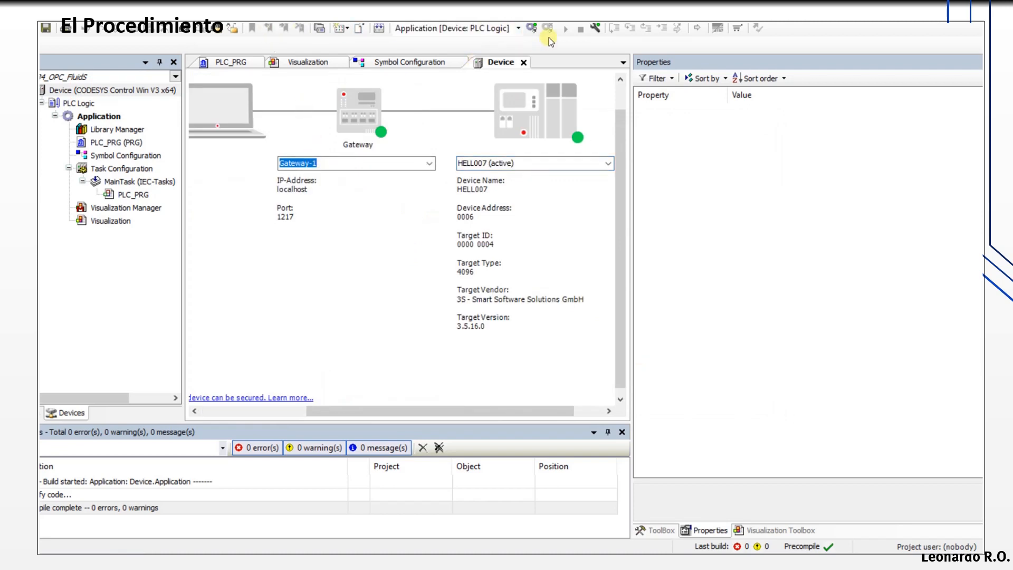
- Close the Device and Symbol Configuration editors and return to the visualization
left_click(524, 61)
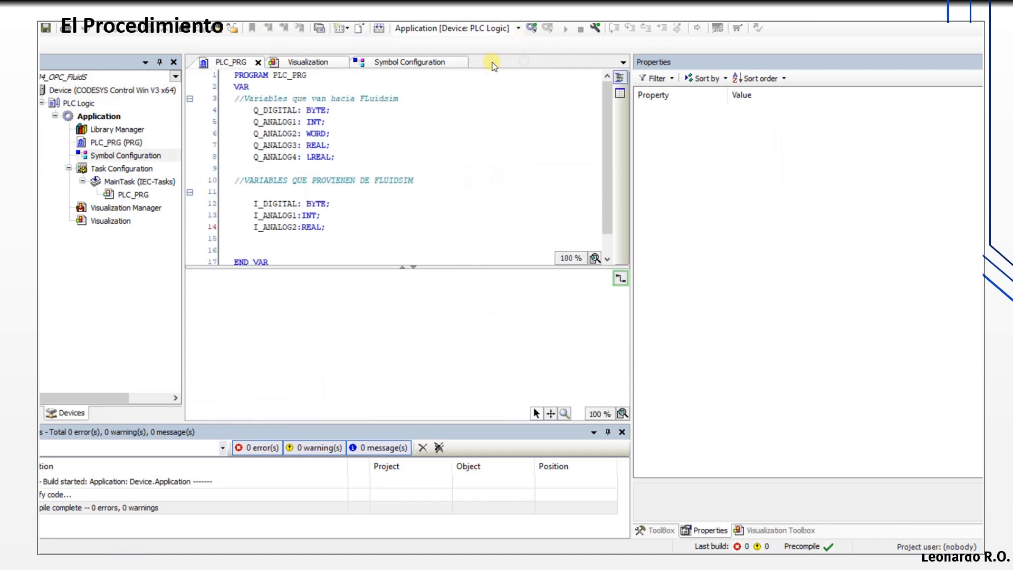
left_click(406, 66)
left_click(461, 63)
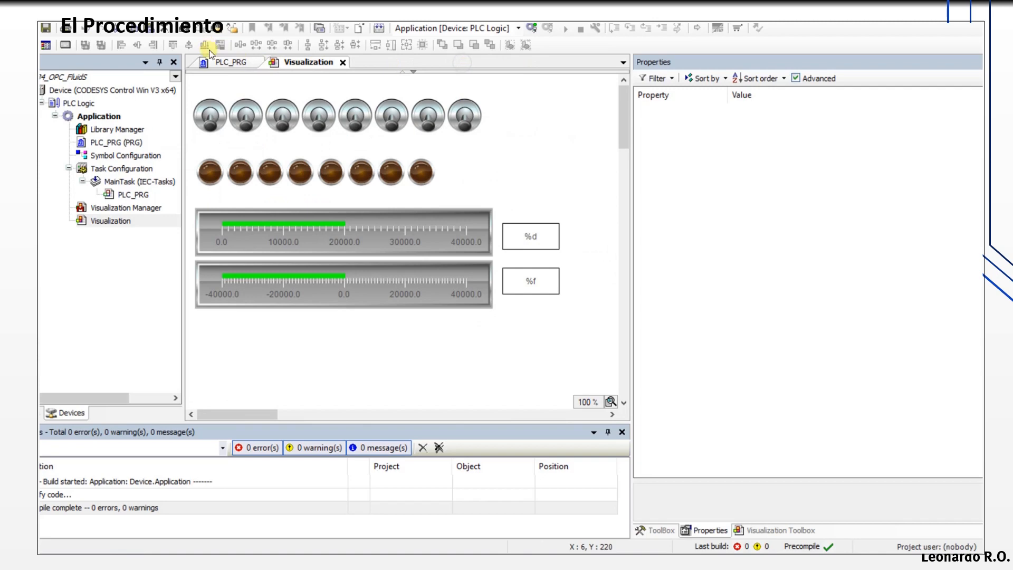
left_click(241, 62)
left_click(289, 63)
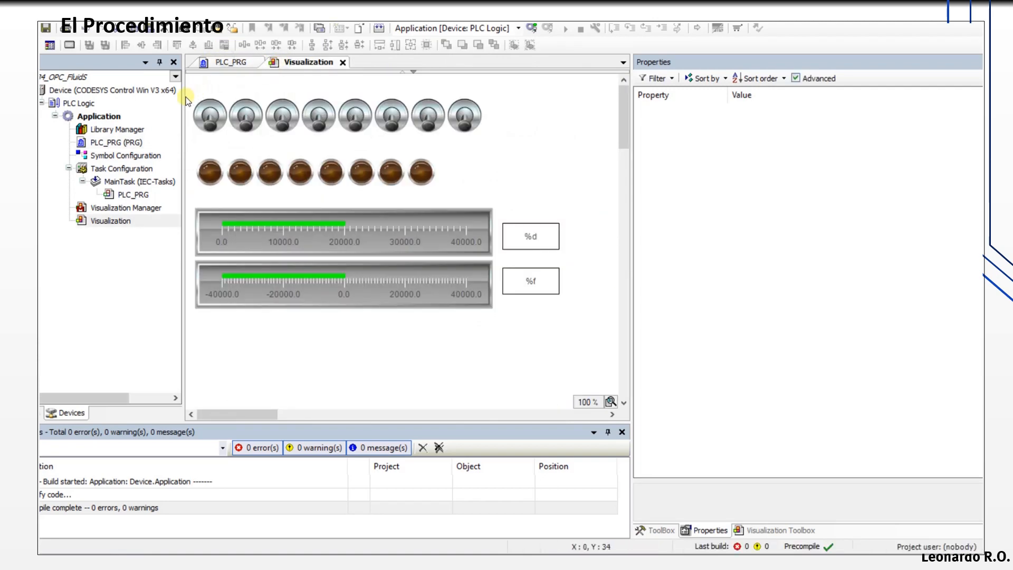
left_click_drag(184, 98, 181, 98)
- Log in to the controller with online change and accept the code changes
left_click(532, 27)
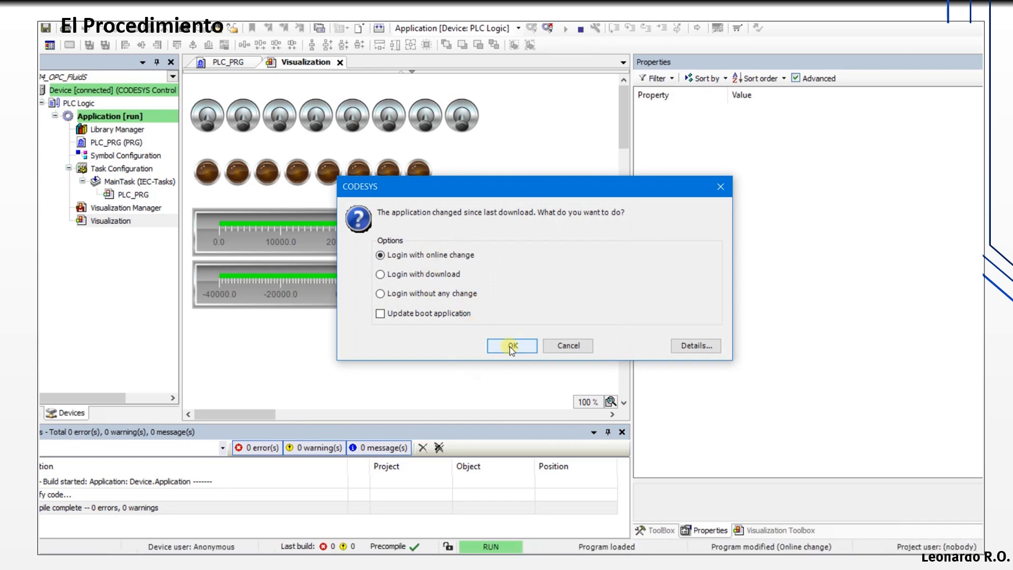
left_click(511, 341)
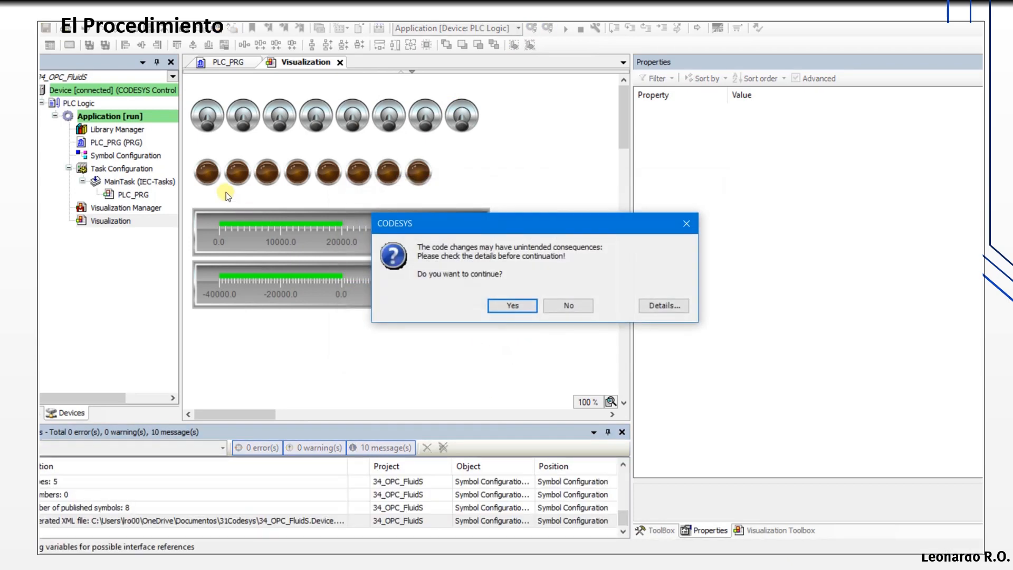
left_click(512, 305)
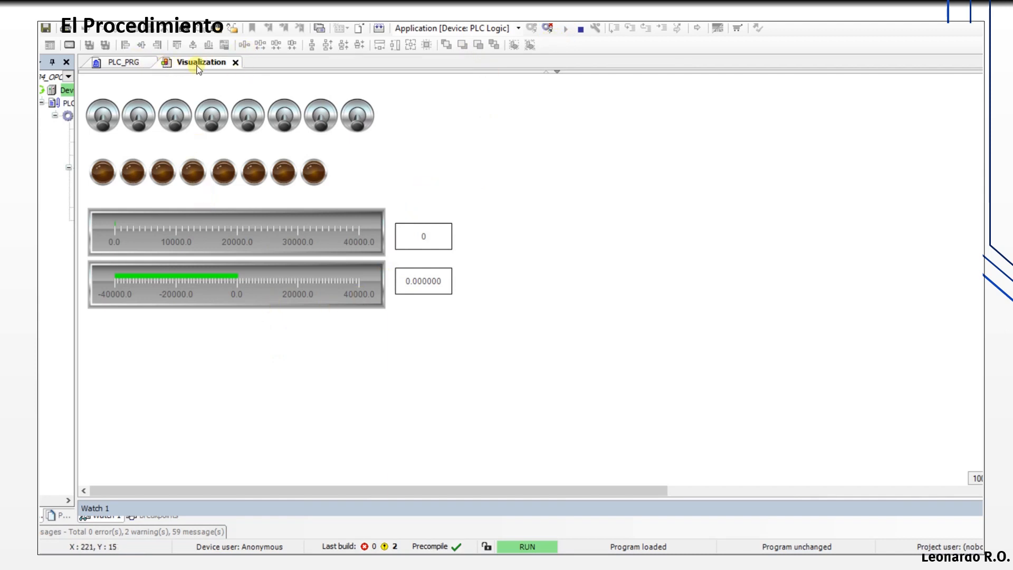
- Place the visualization side by side with the PLC_PRG monitor and toggle the first two switches to test Q_DIGITAL
left_click_drag(198, 69, 573, 276)
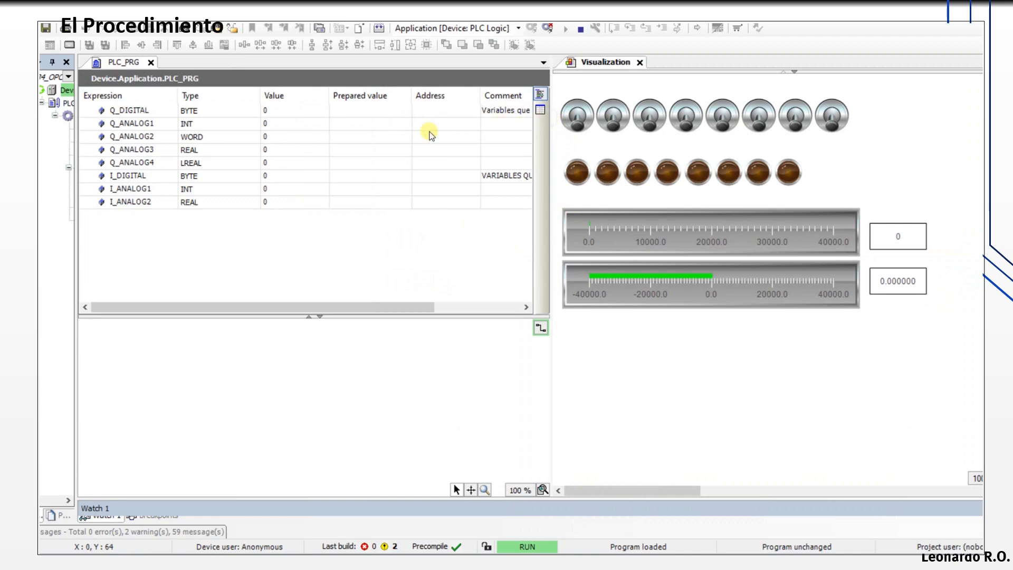
left_click_drag(551, 141, 438, 148)
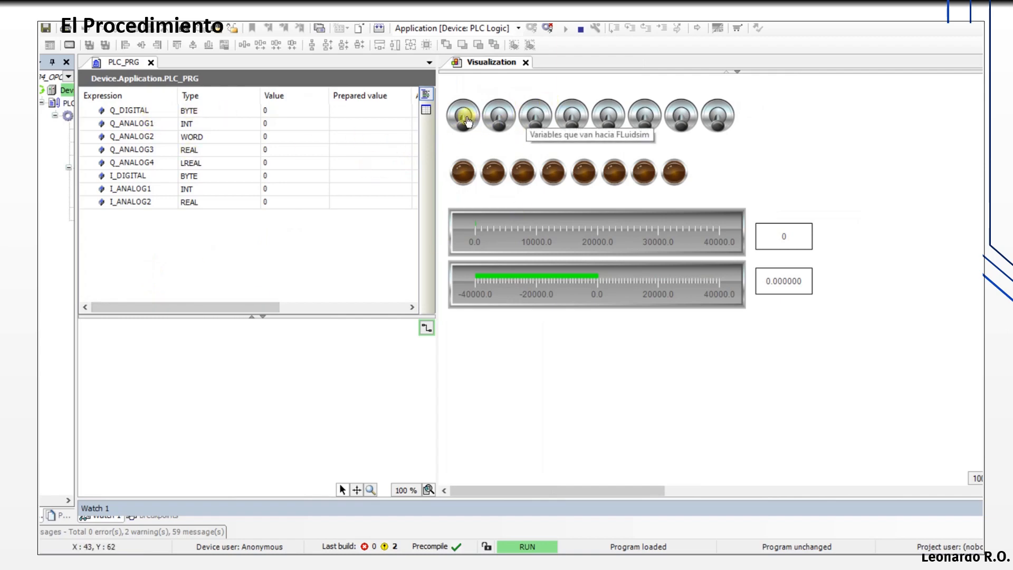
left_click(498, 115)
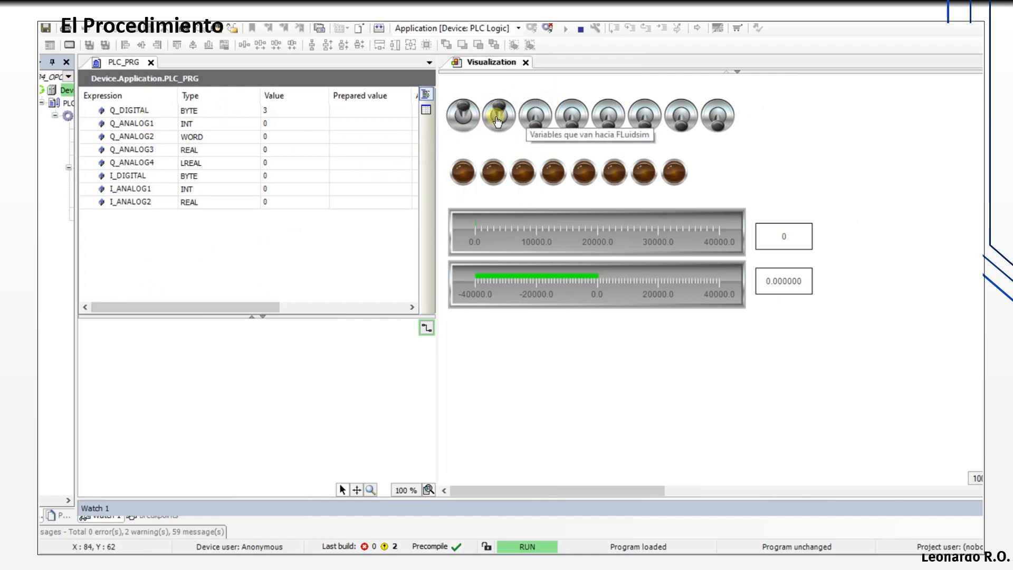
left_click(464, 117)
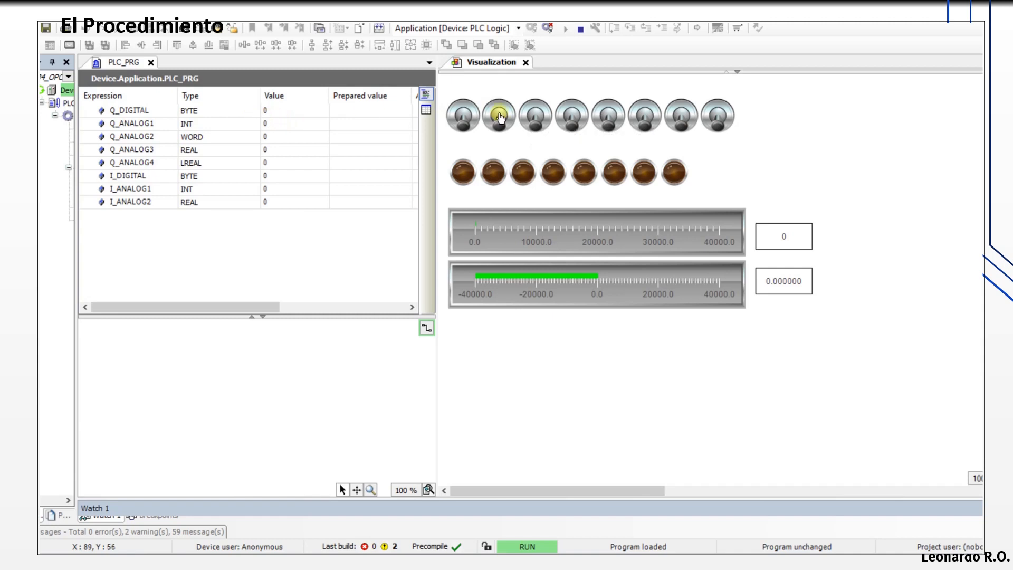
left_click(465, 119)
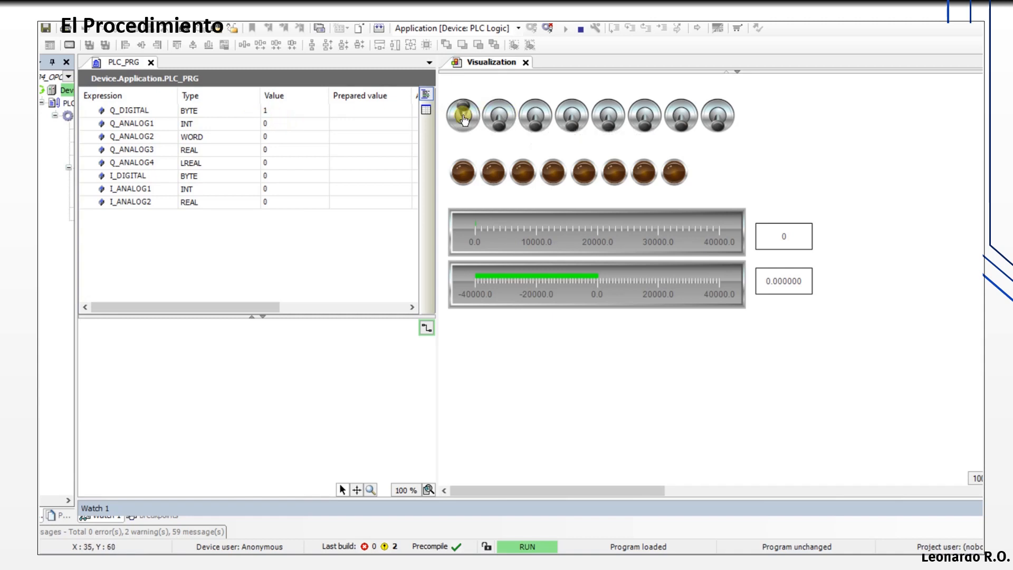
- Toggle the first and last switches in the visualization to test the Q_DIGITAL byte, ending with all switches off
left_click(466, 121)
left_click(716, 119)
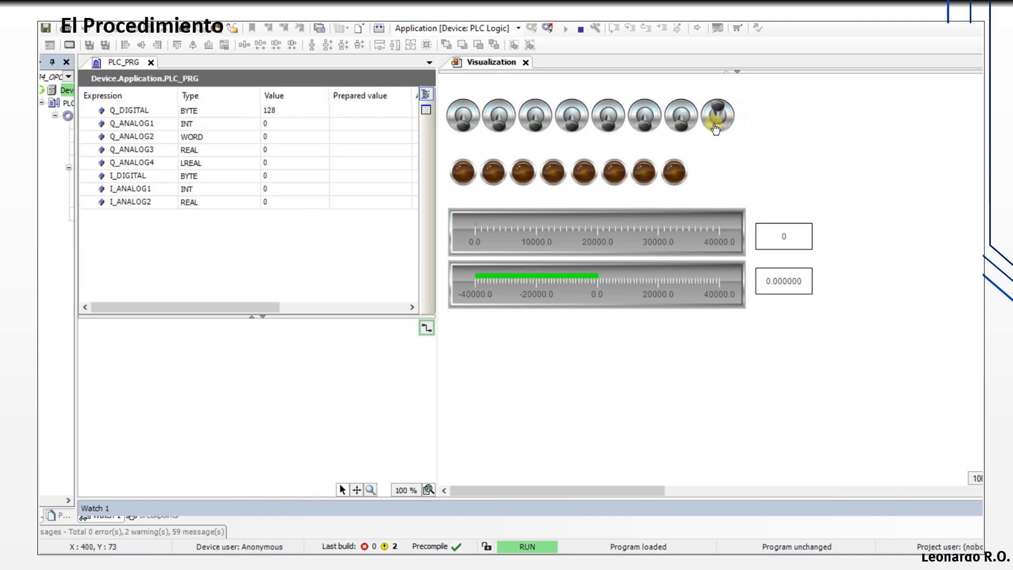
left_click(721, 124)
left_click(720, 125)
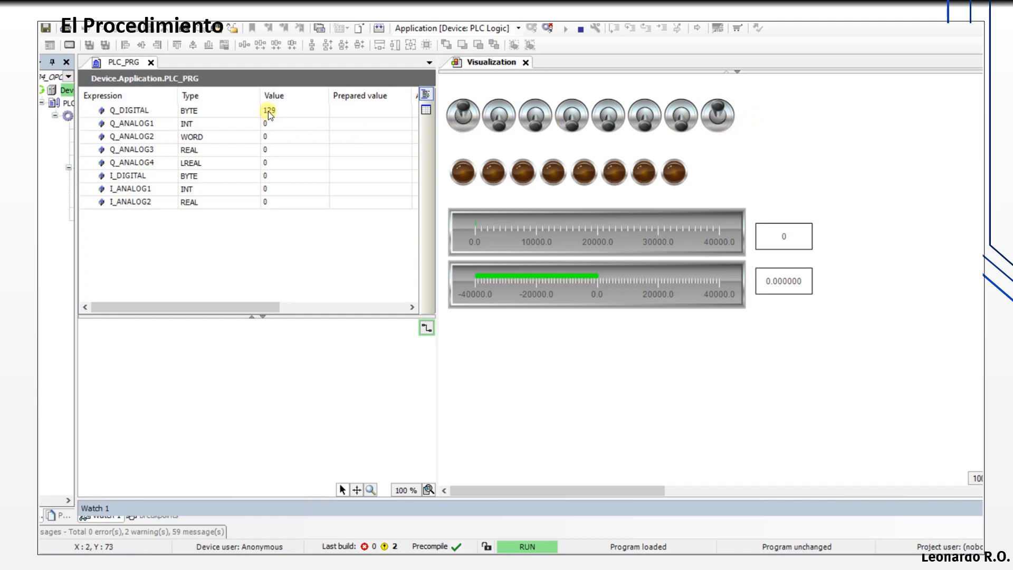
left_click(717, 117)
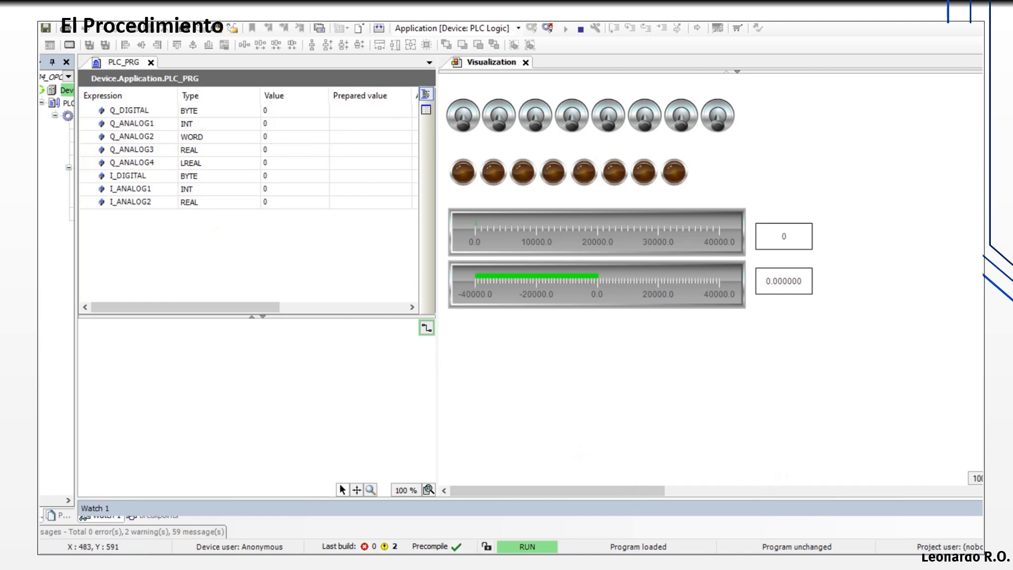
- Switch to KEPServerEX by opening its Configuration window
left_click(860, 563)
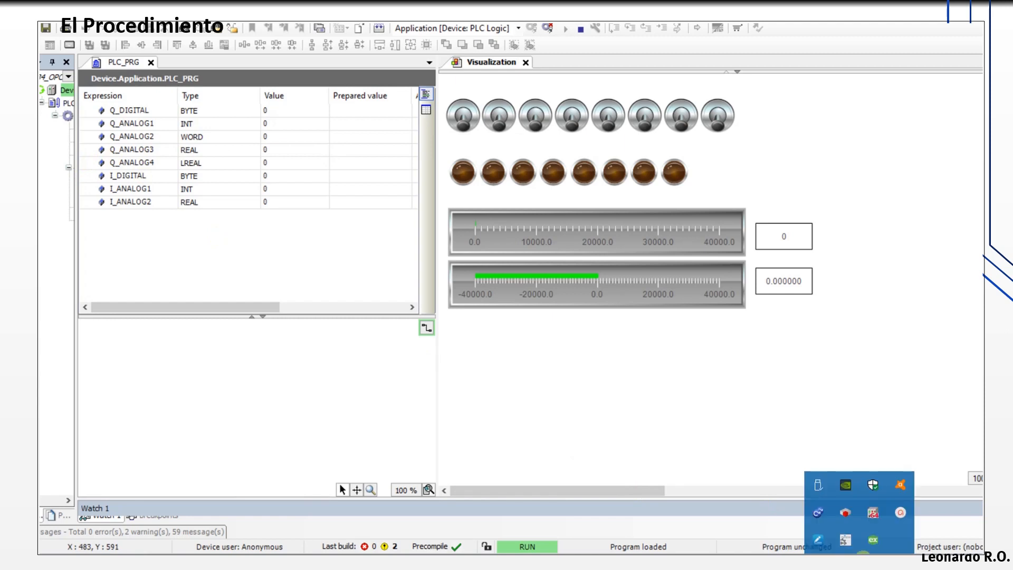
right_click(872, 539)
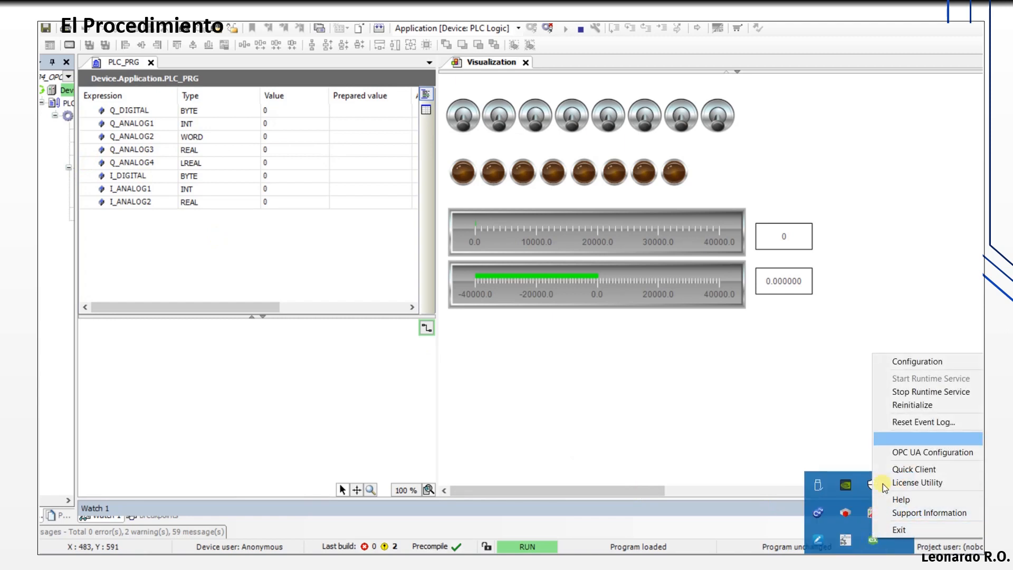
left_click(906, 362)
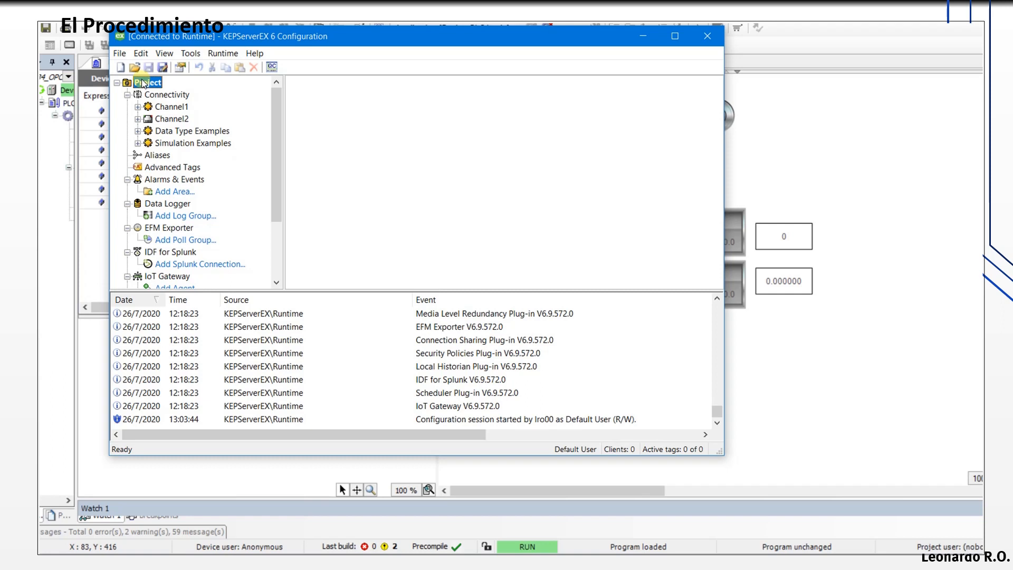
- Start a new channel under Connectivity and select CODESYS as its channel type
right_click(164, 96)
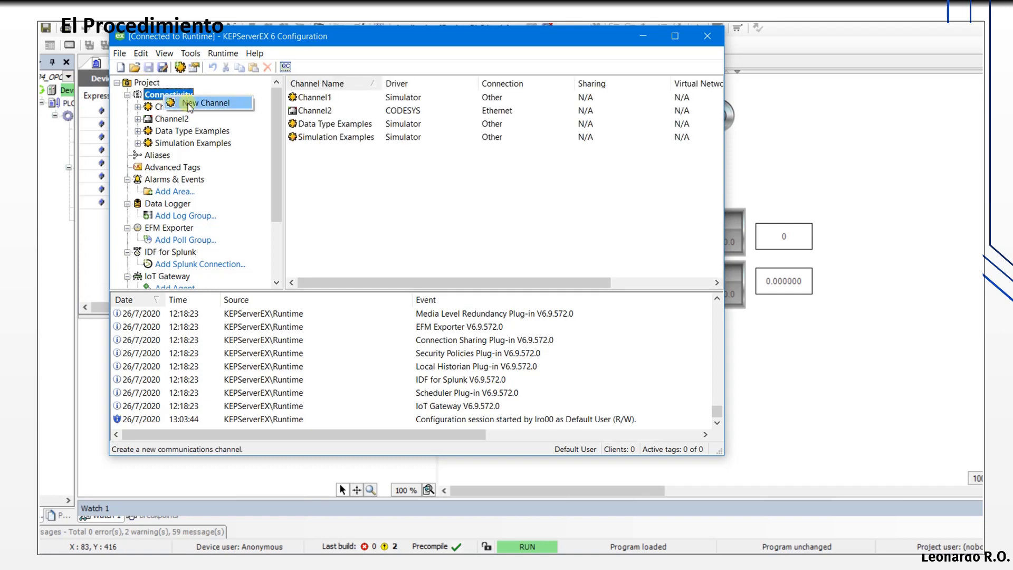
left_click(190, 103)
left_click(430, 181)
scroll(340, 273, "down", 6)
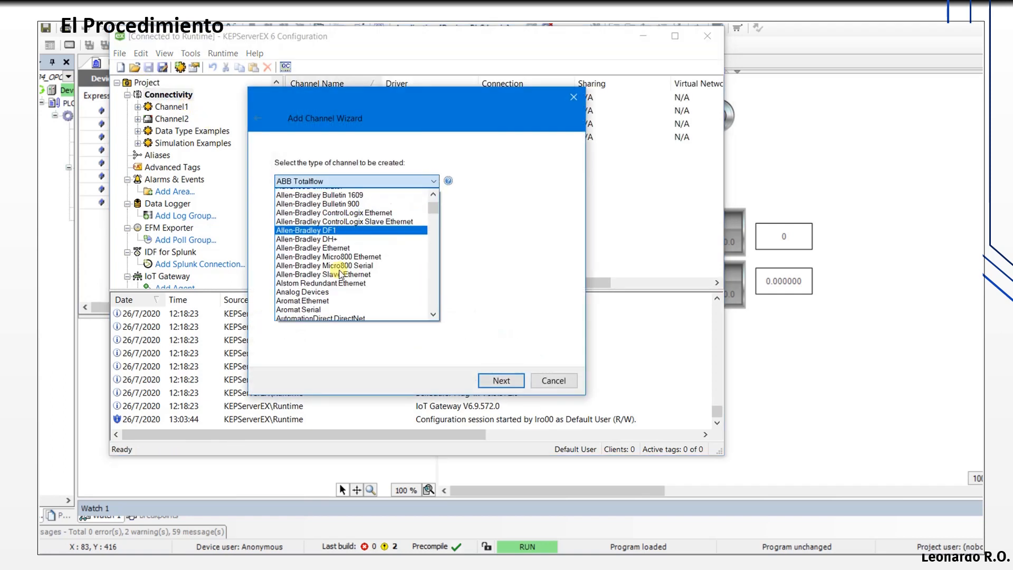
scroll(338, 271, "down", 9)
scroll(314, 261, "up", 4)
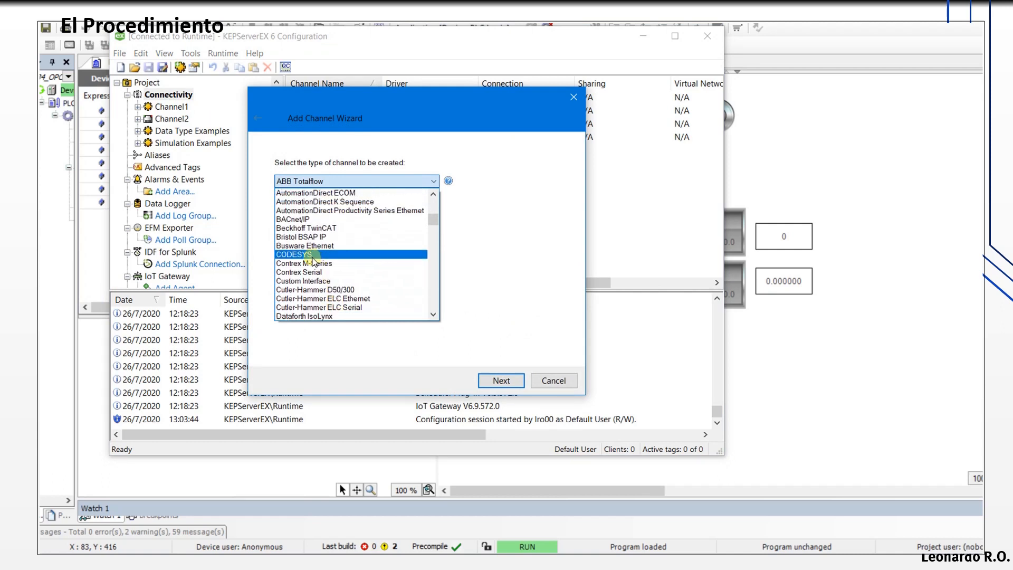
left_click(313, 255)
left_click(499, 380)
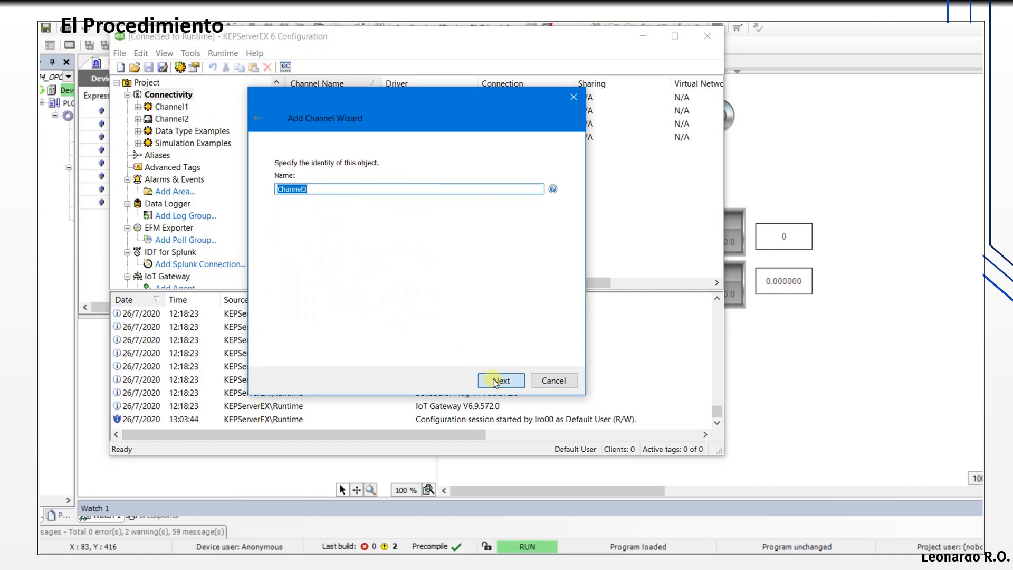
- Keep the channel name Channel3 and the remaining default channel settings, and finish creating the channel
left_click(496, 382)
left_click(495, 382)
left_click(493, 382)
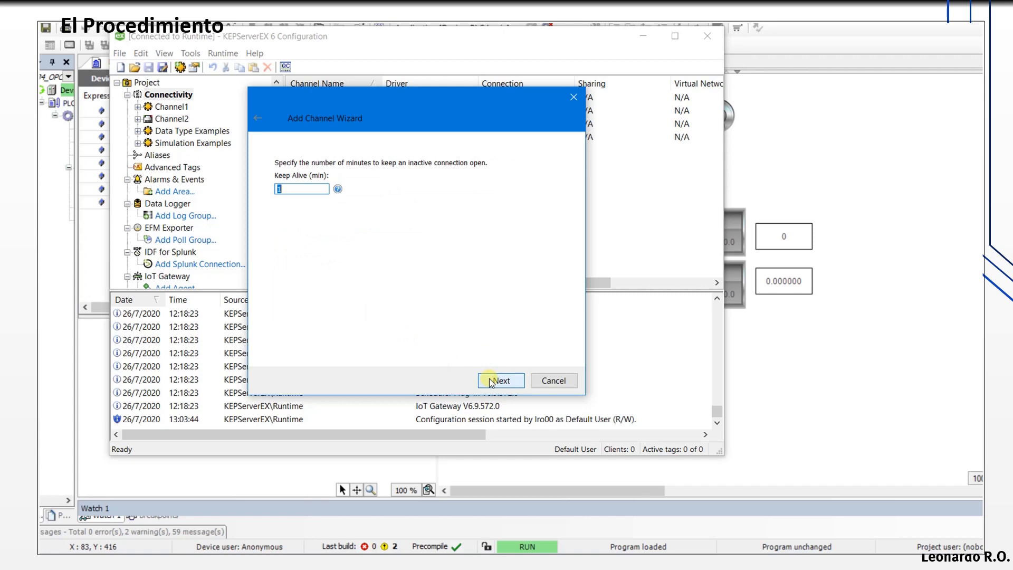
left_click(493, 382)
left_click(495, 381)
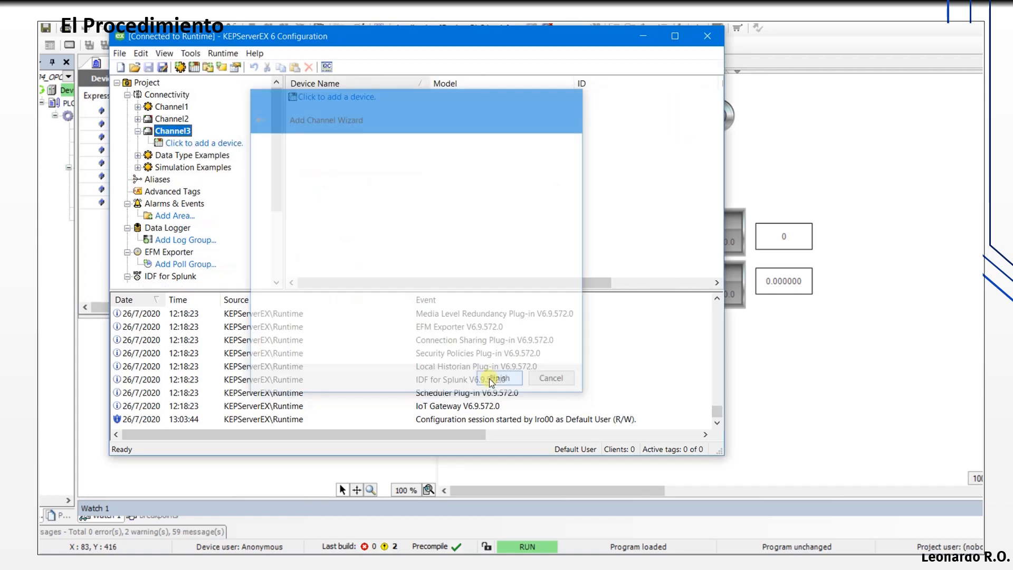
- Add a device named PLC_Codesys to Channel3 with the CODESYS V3 Ethernet model, keeping the default scan and timing settings
left_click(180, 143)
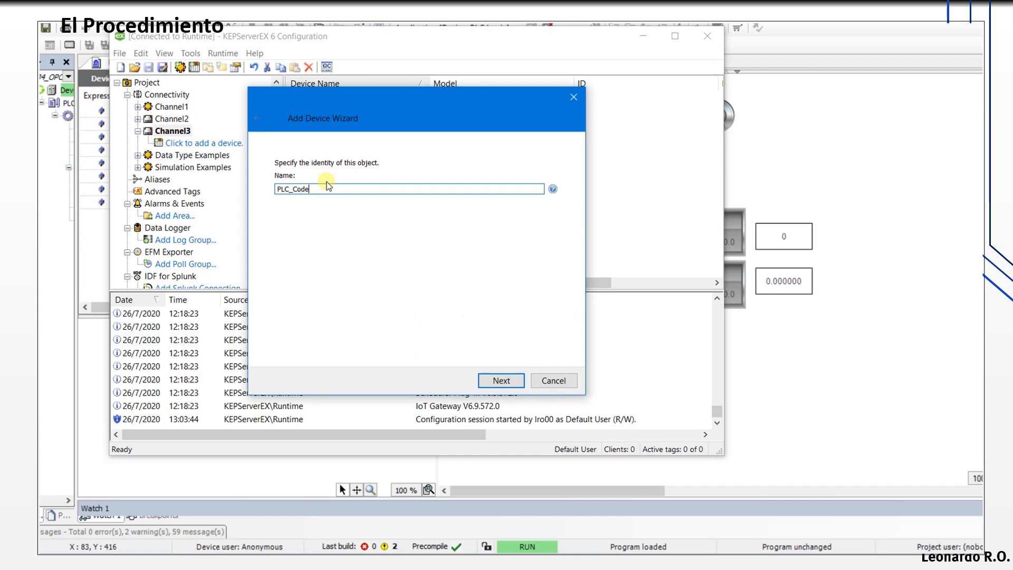
left_click(501, 380)
left_click(406, 199)
left_click(324, 220)
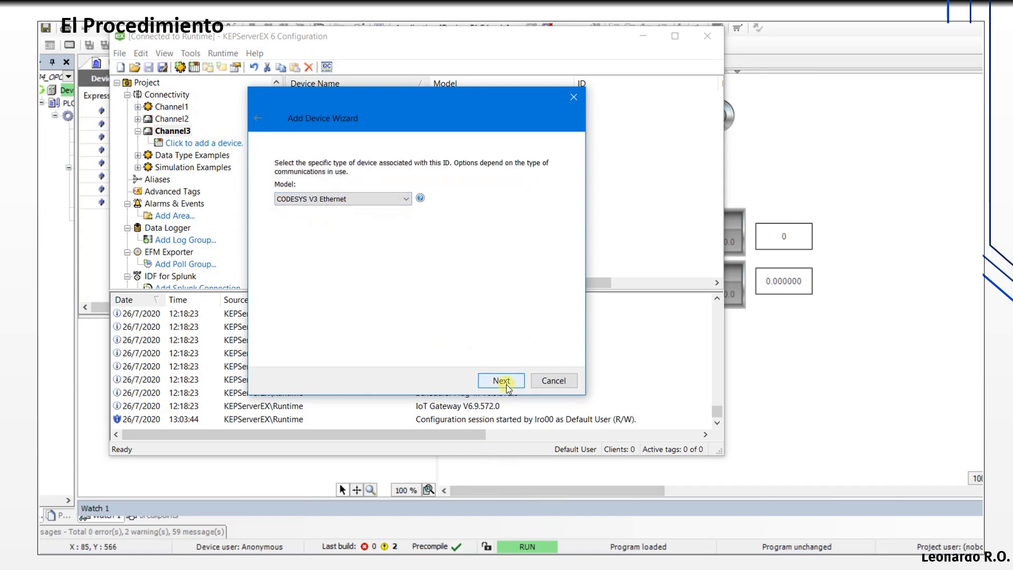
left_click(504, 382)
left_click(506, 383)
left_click(508, 386)
left_click(502, 381)
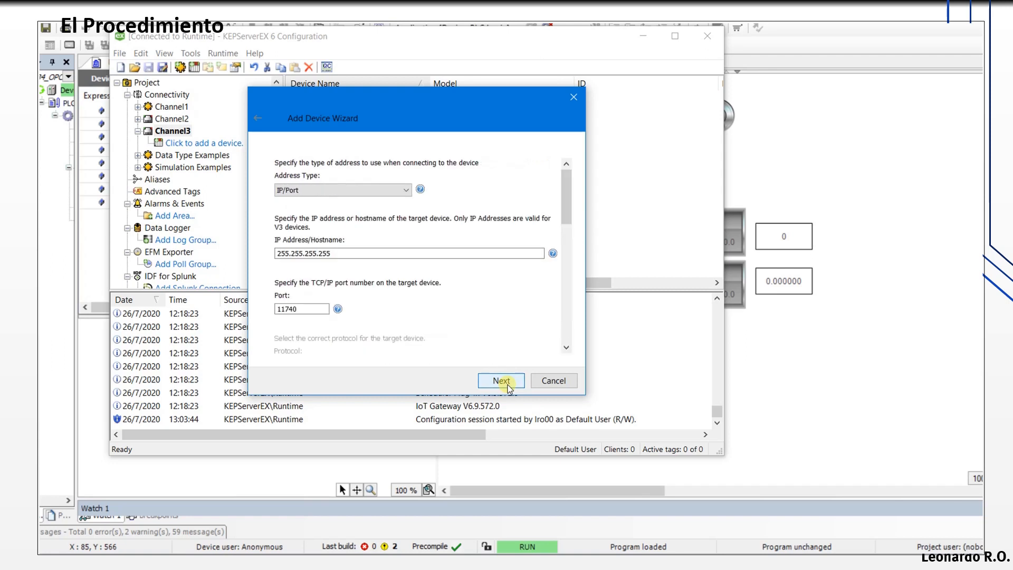
- Set the device's IP address to 127.0.0.1, keep port 11740 and the other defaults, and finish creating the device
left_click_drag(339, 252, 42, 229)
type("127.0.0.1")
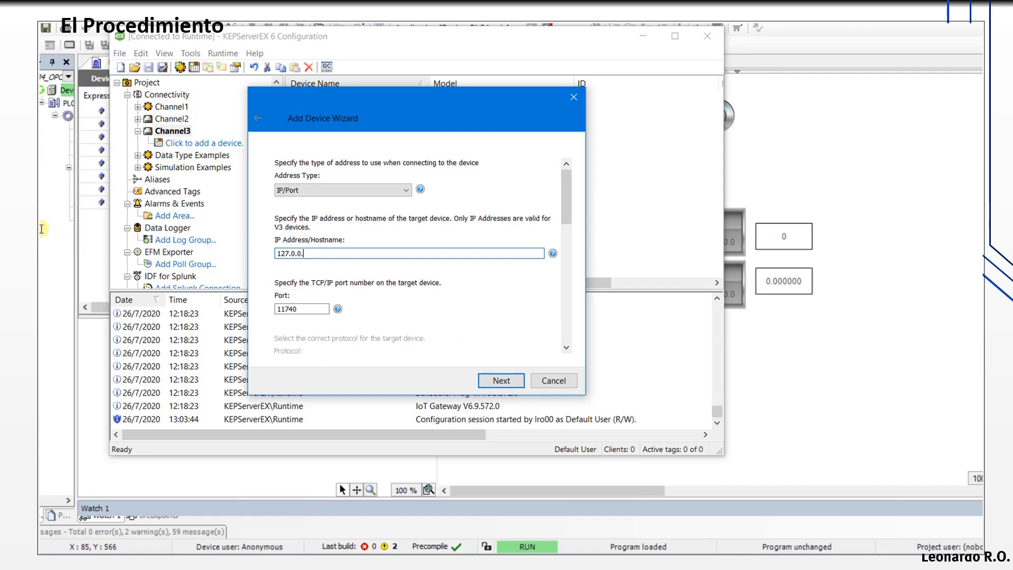
left_click(508, 380)
left_click(508, 379)
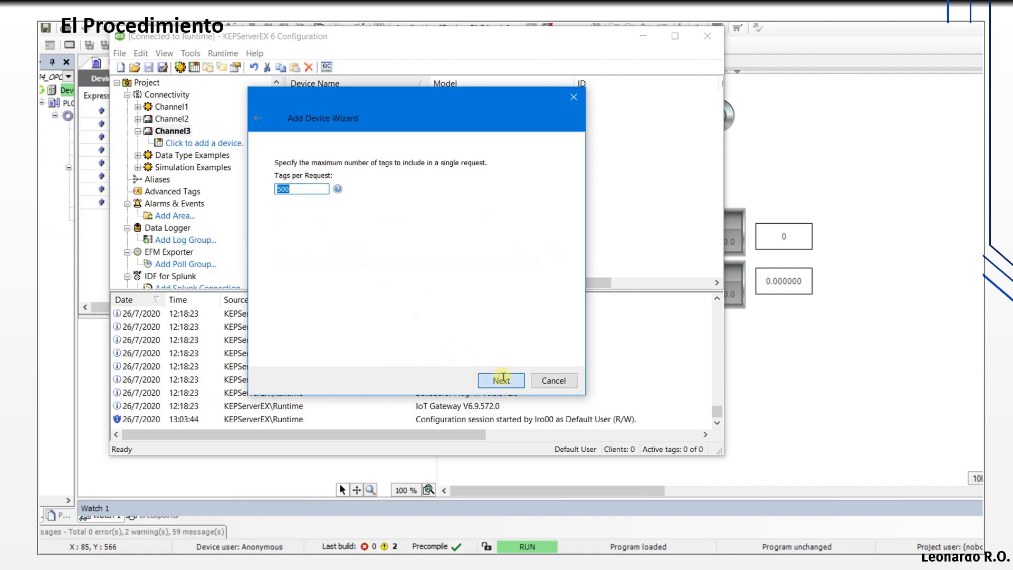
left_click(502, 380)
left_click(503, 380)
left_click(502, 380)
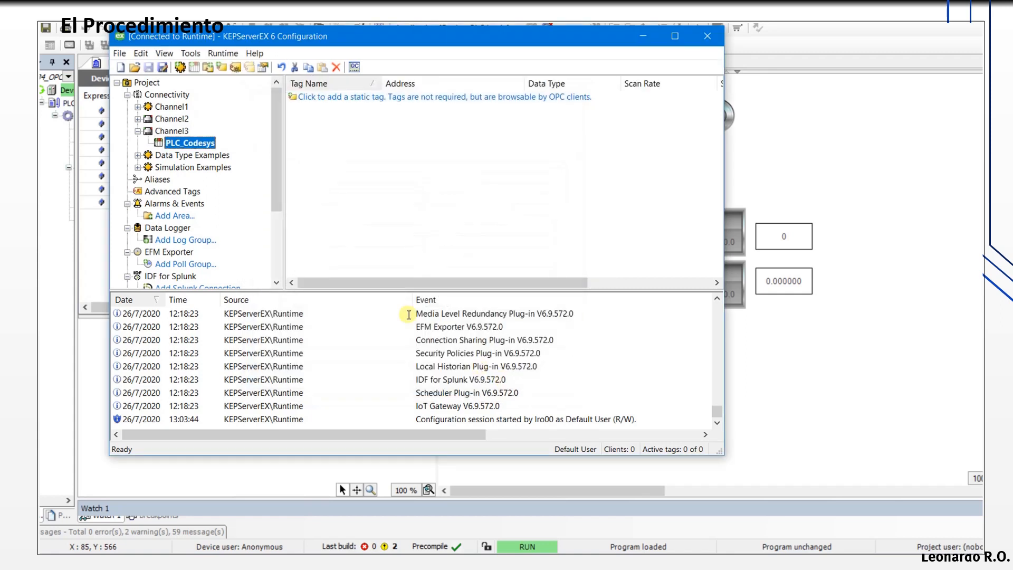
- Generate the tags of the PLC_Codesys device automatically from its Tag Generation properties
right_click(189, 142)
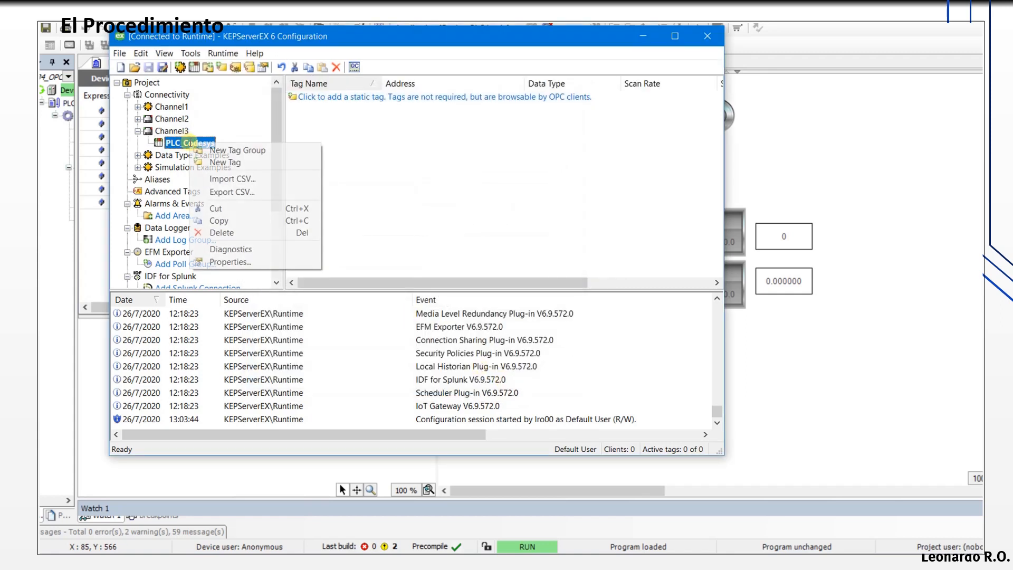
left_click(221, 261)
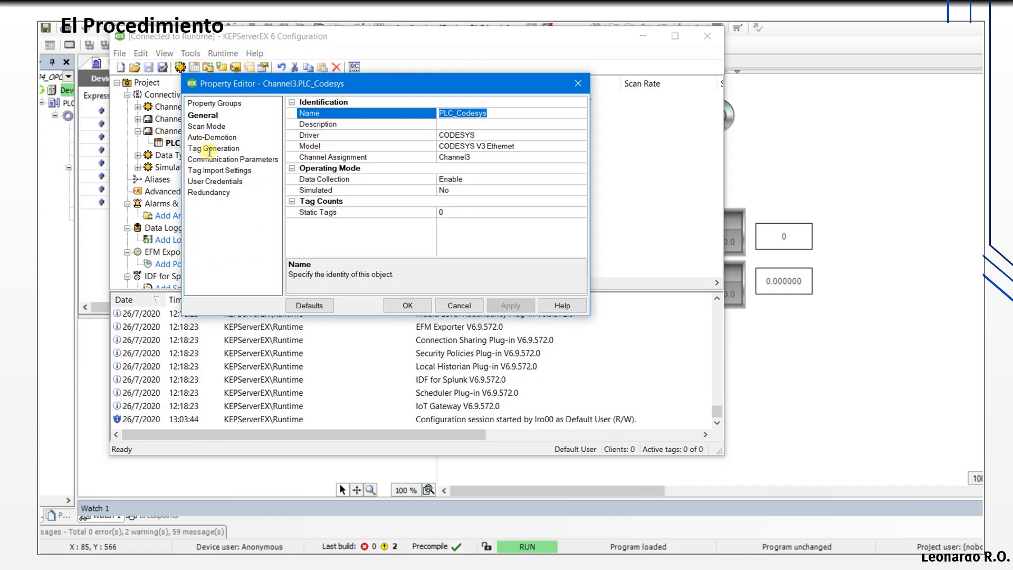
left_click(210, 150)
left_click(463, 157)
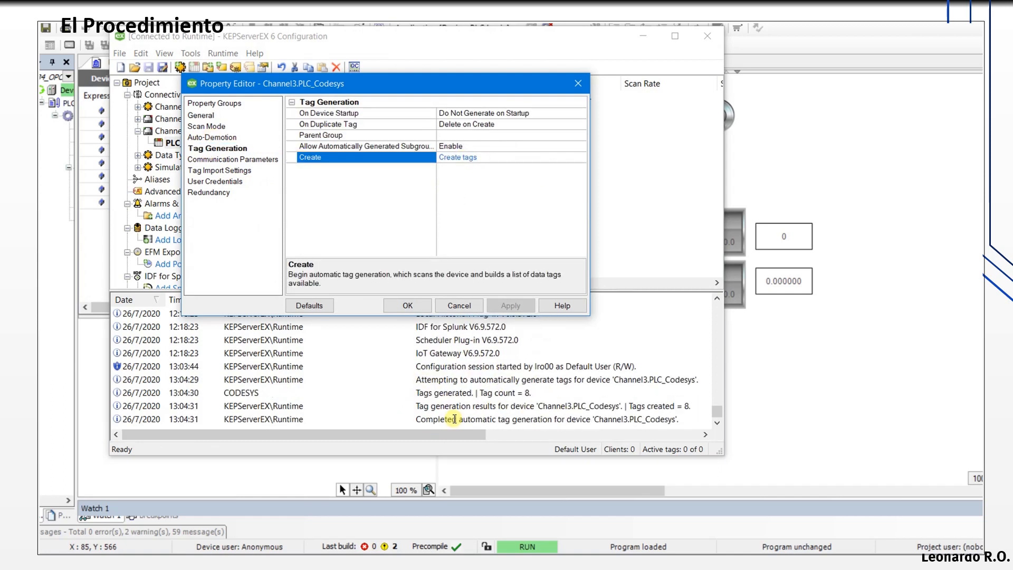
left_click(412, 307)
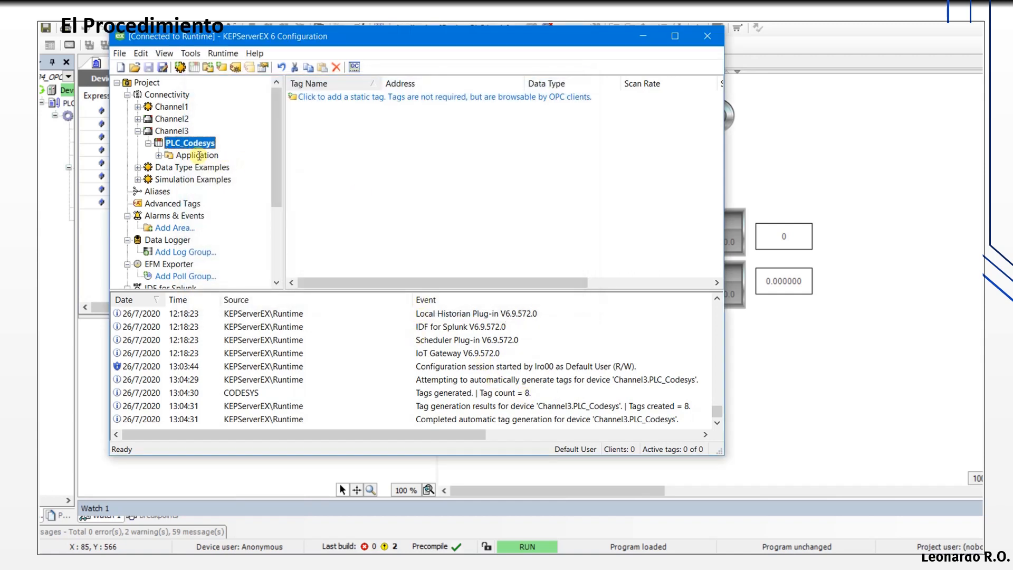
- Review the generated PLC_PRG tags under the device's Application group and minimize the server configuration
left_click(198, 155)
left_click(158, 155)
left_click(204, 167)
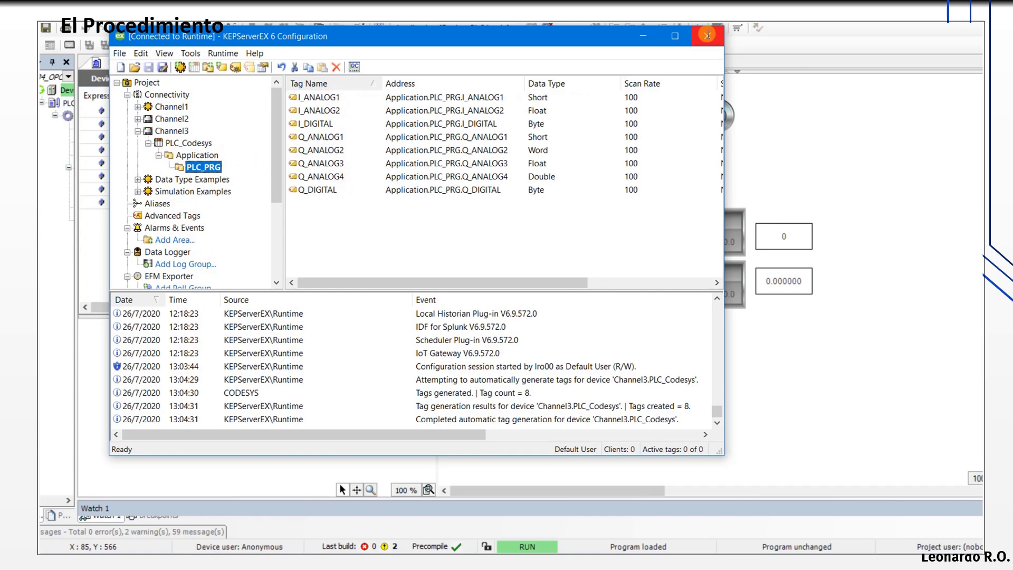
left_click(644, 36)
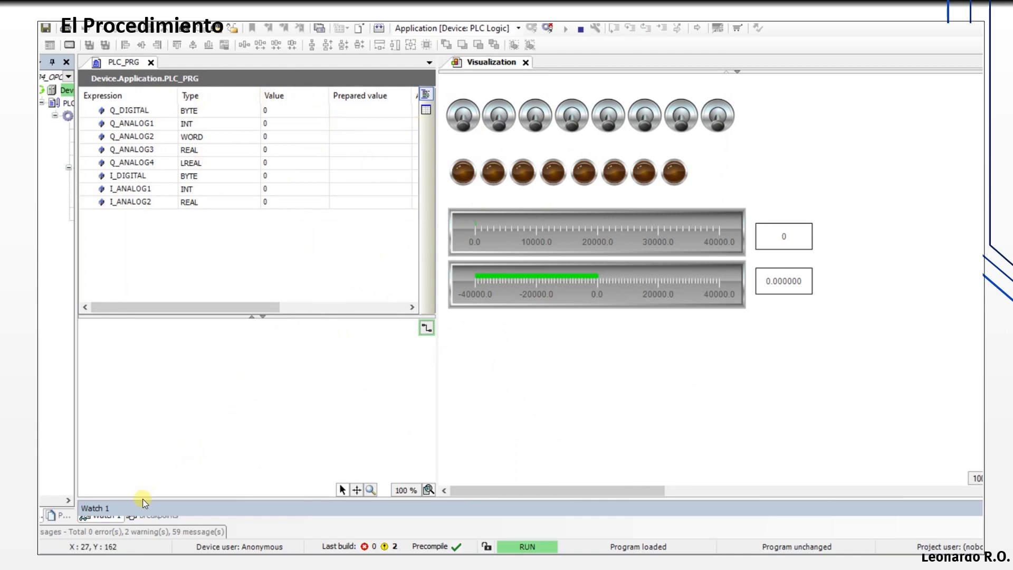
- Switch to FluidSIM and set the FluidSIM Out port to connect through an OPC connection
left_click(103, 562)
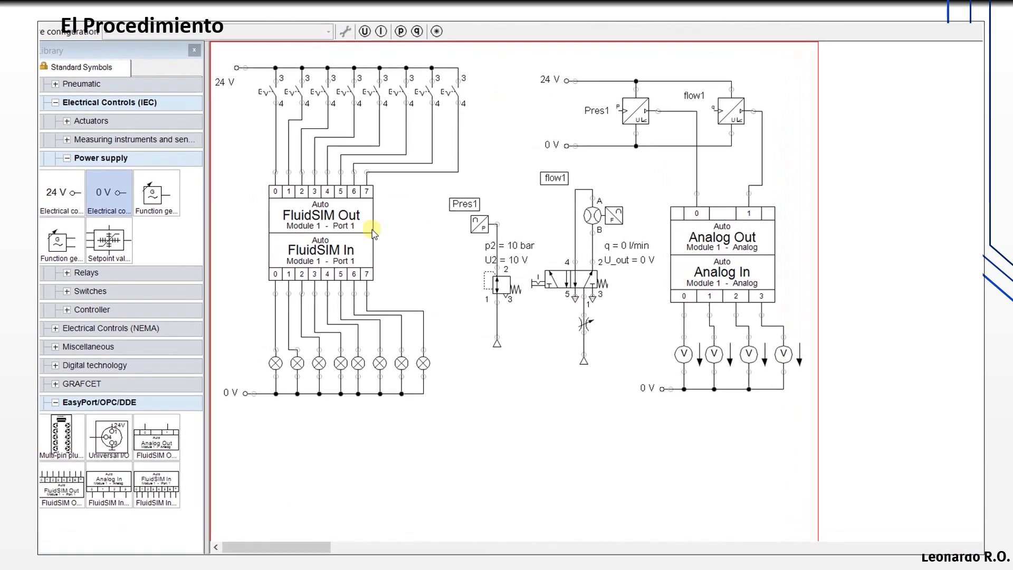
left_click(297, 222)
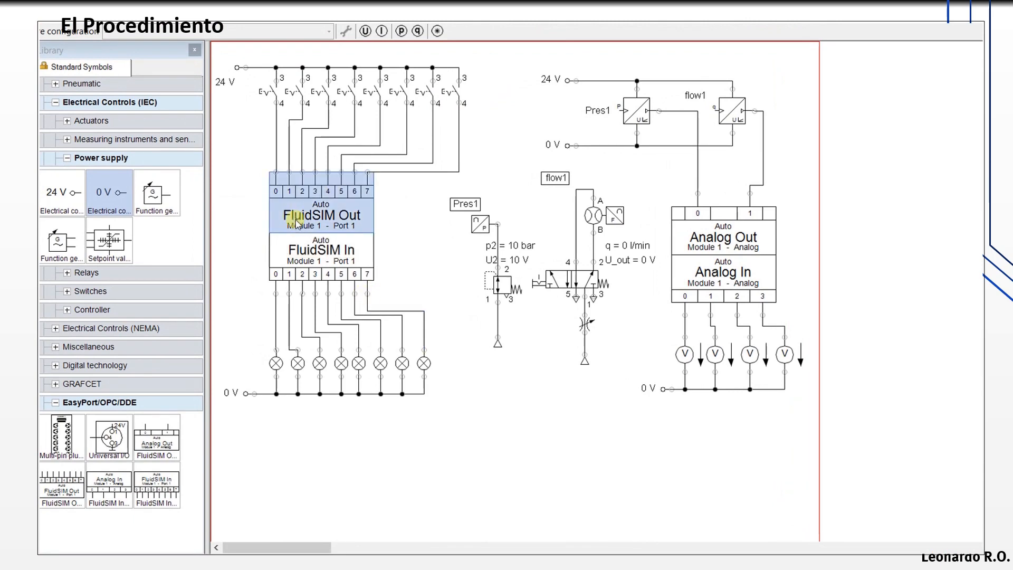
double_click(296, 223)
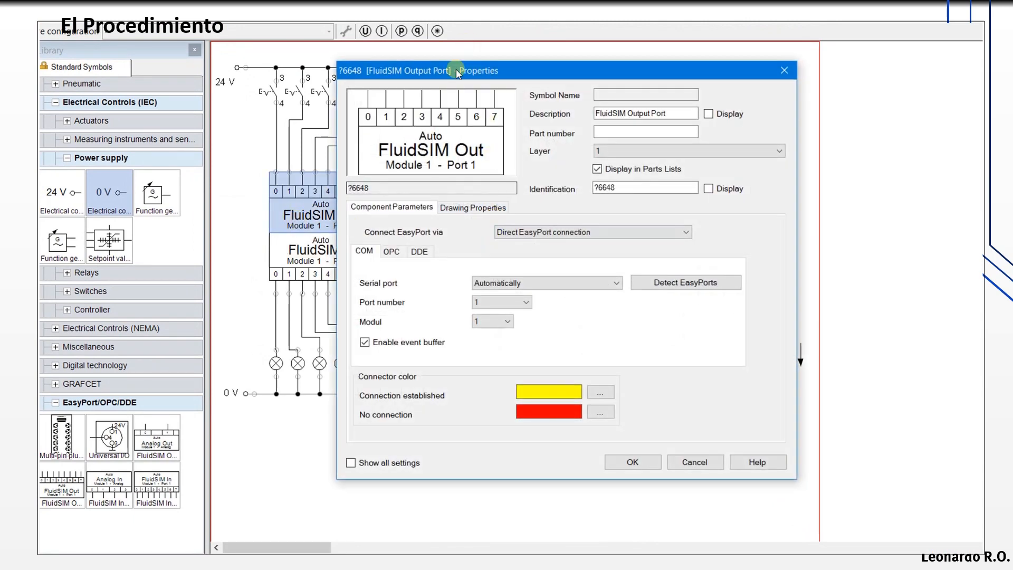
left_click_drag(457, 73, 403, 39)
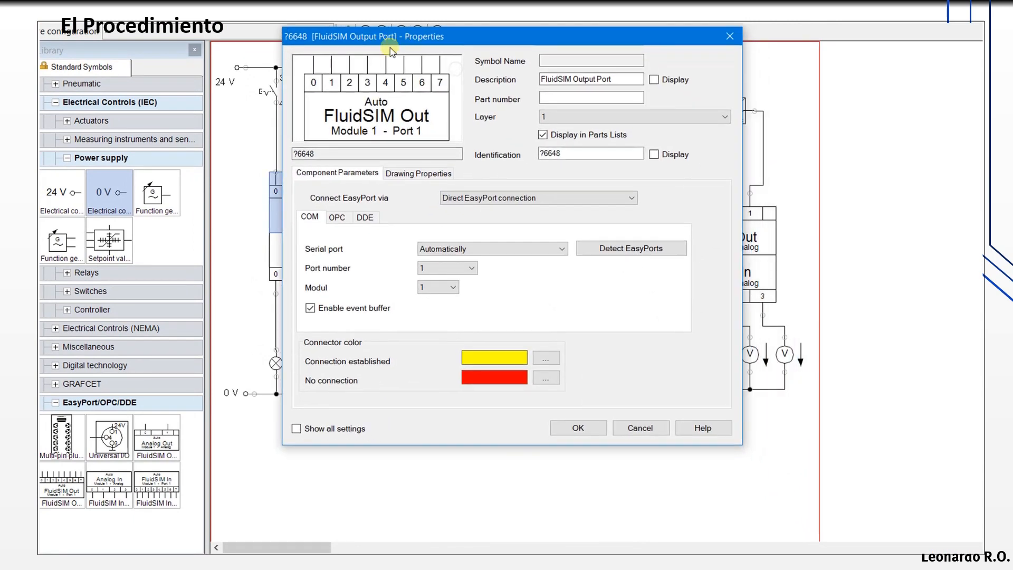
left_click(492, 199)
left_click(470, 219)
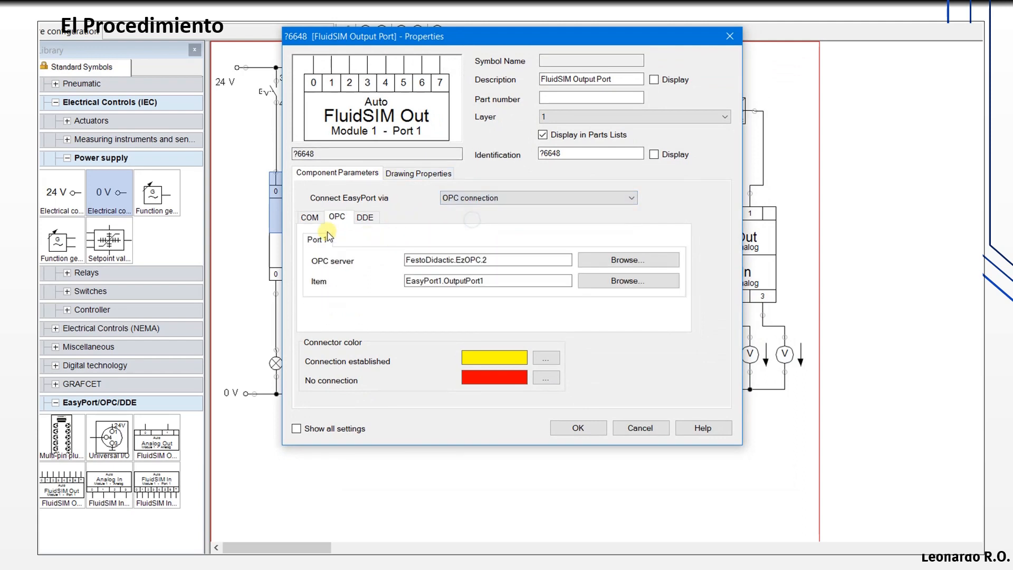
- Select Kepware.KEPServerEX.V6 as the OPC server for the FluidSIM Out port
left_click(609, 261)
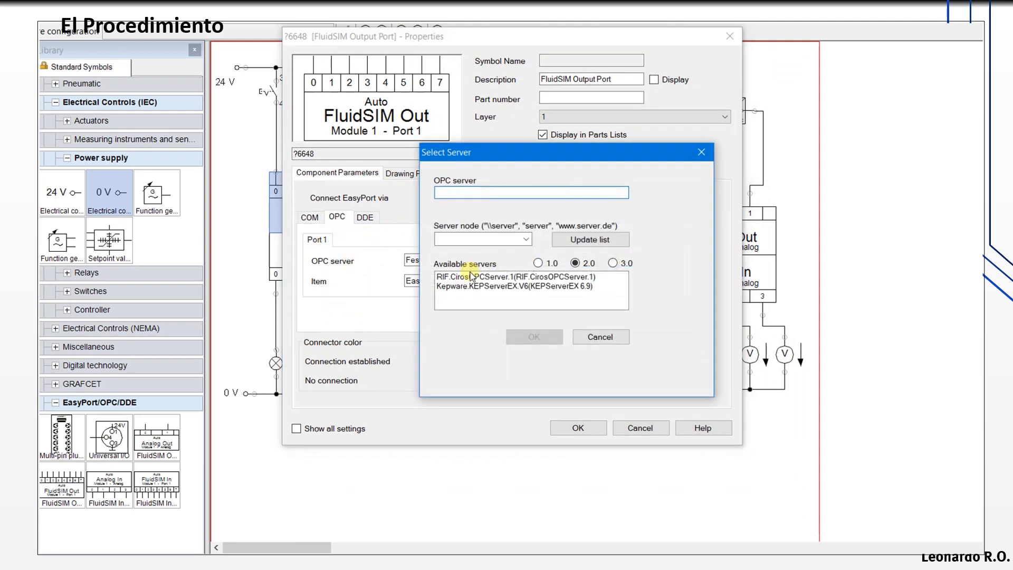
left_click(470, 286)
left_click(530, 336)
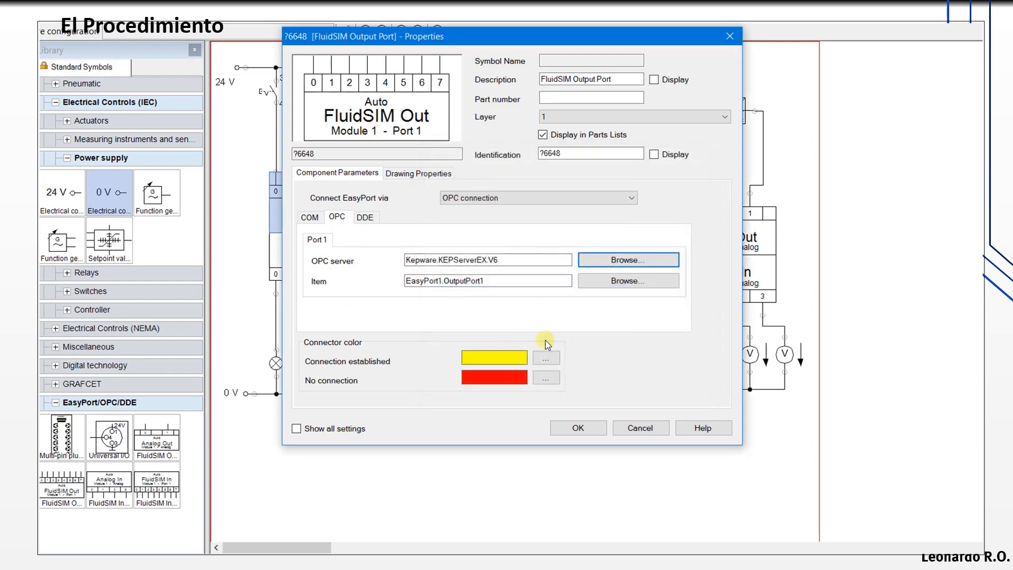
- Assign the I_DIGITAL tag from Channel3.PLC_Codesys.Application.PLC_PRG as the FluidSIM Out port's OPC item and accept the port's properties
left_click(618, 282)
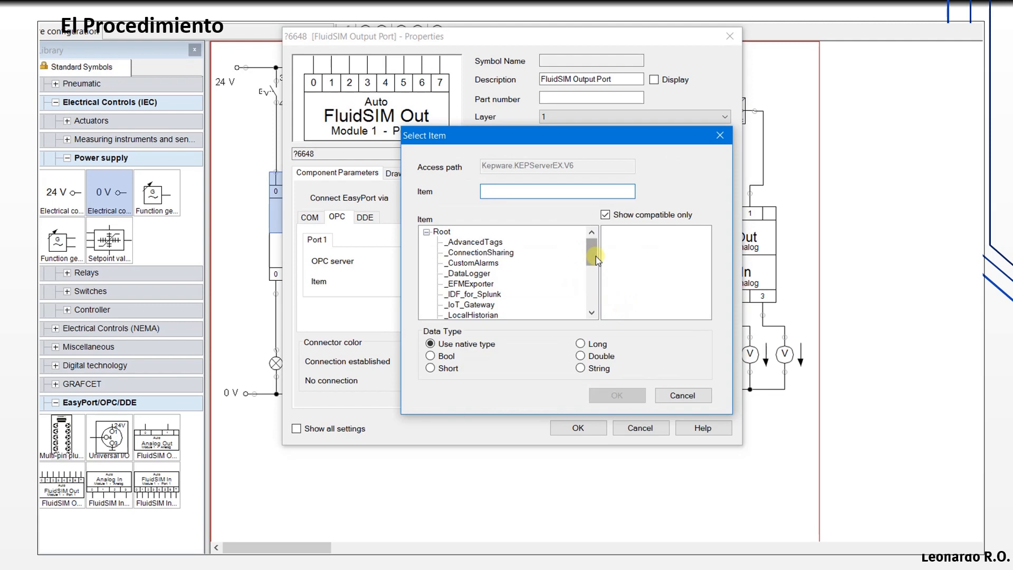
left_click_drag(592, 256, 590, 303)
left_click(461, 283)
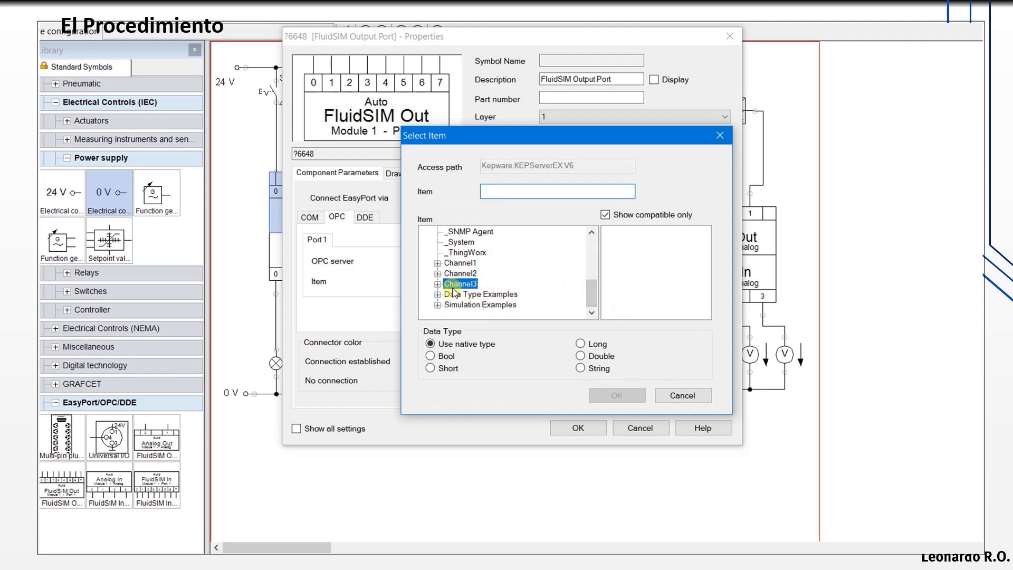
left_click(437, 283)
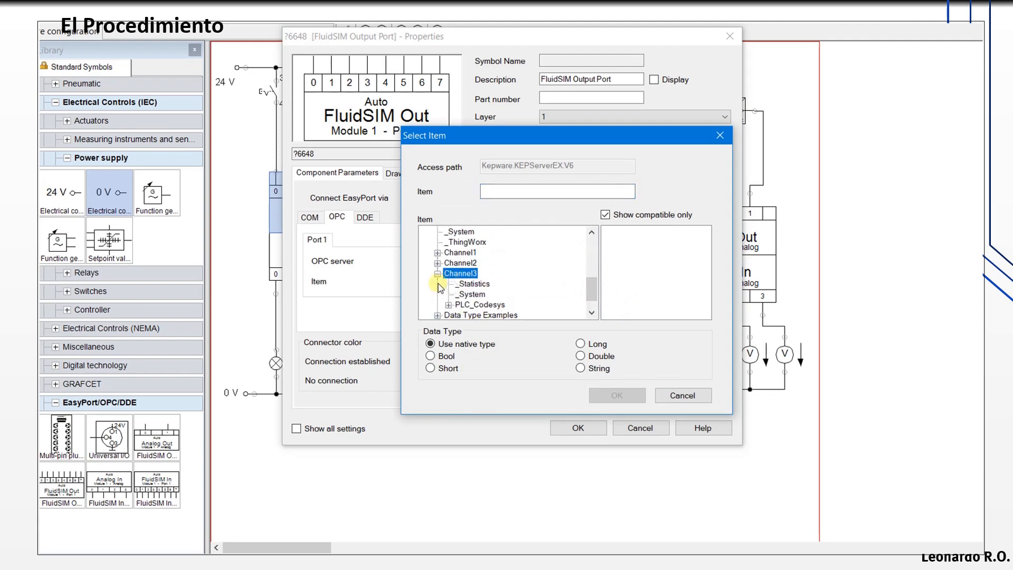
double_click(476, 305)
left_click(475, 306)
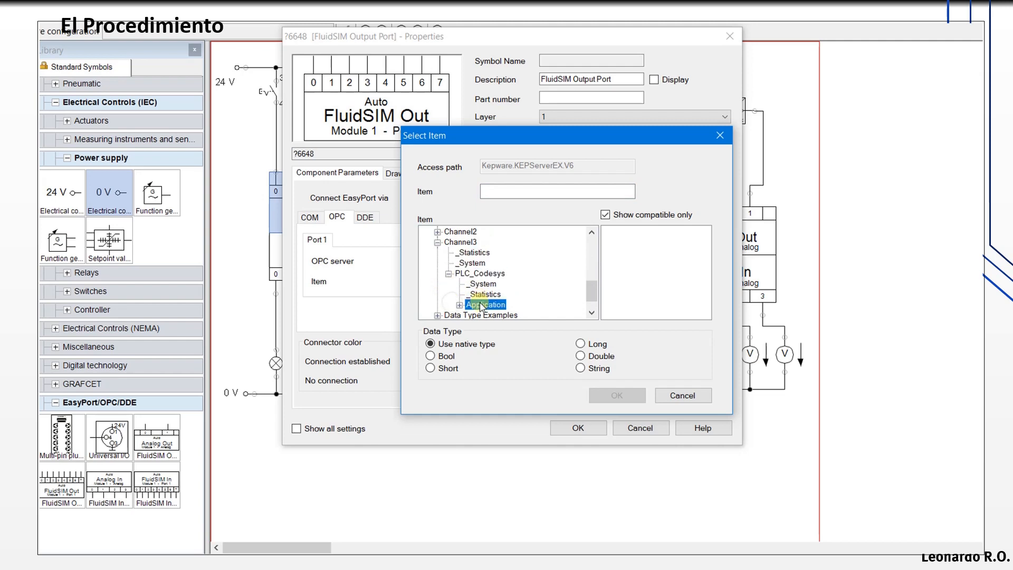
left_click(460, 305)
left_click(492, 305)
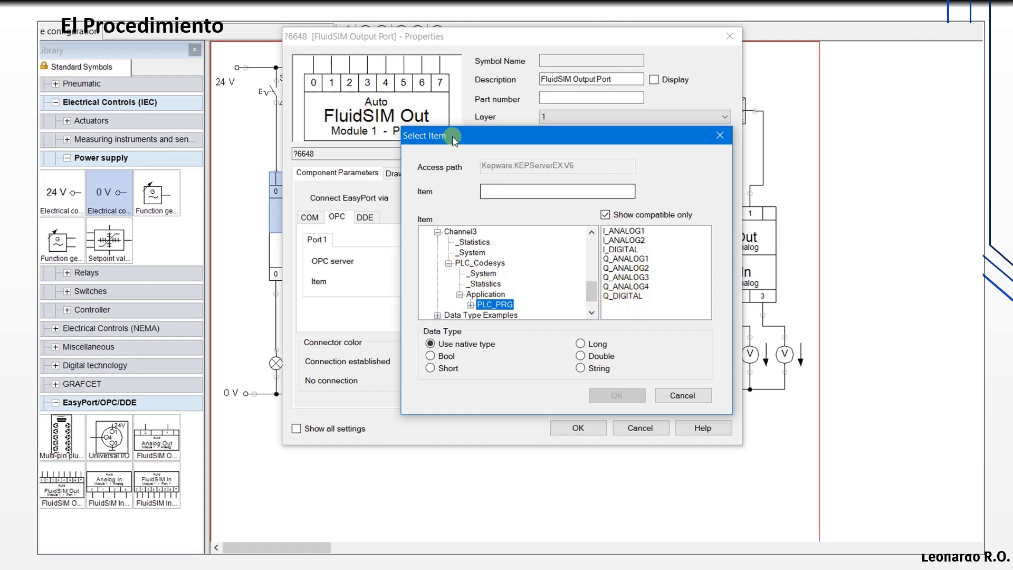
left_click(615, 251)
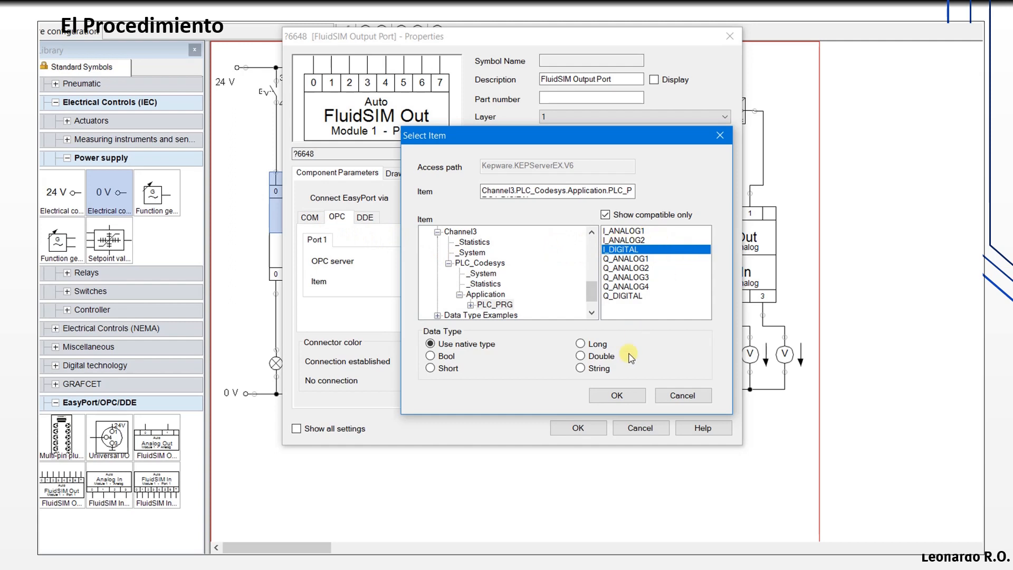
left_click(617, 396)
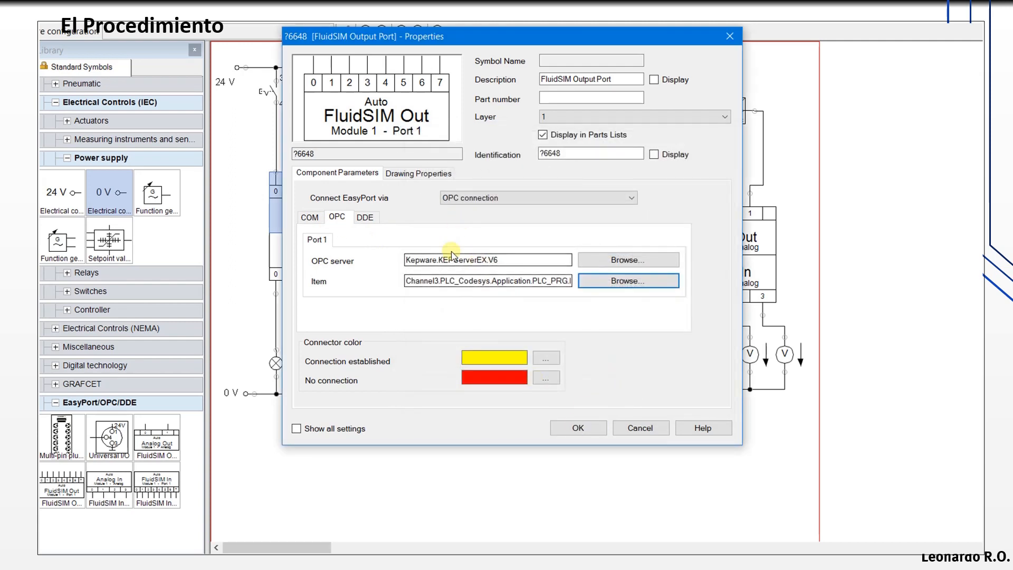
left_click(584, 430)
- Set the FluidSIM In port to an OPC connection with Kepware.KEPServerEX.V6 as its server
double_click(332, 249)
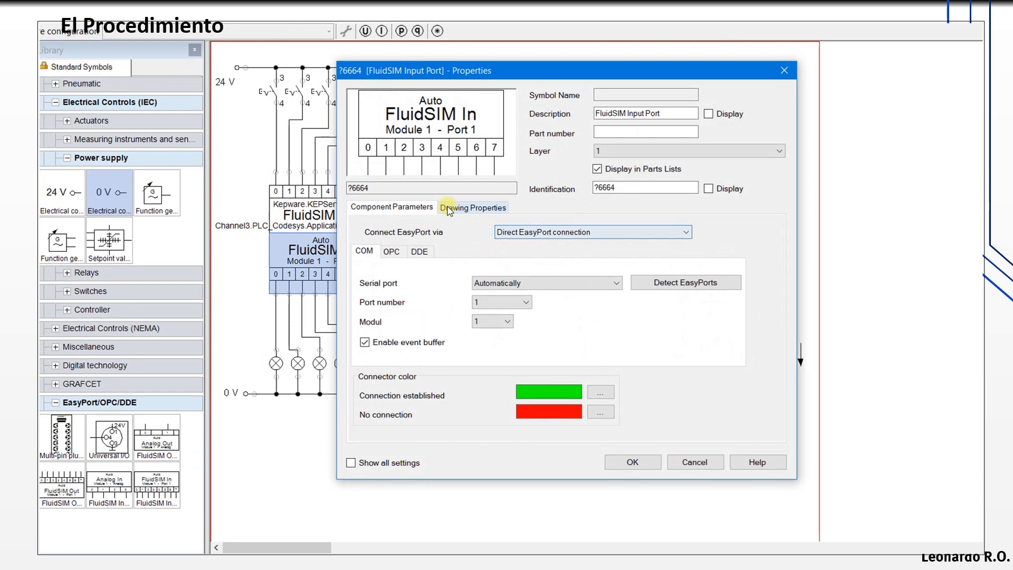
left_click(612, 233)
left_click(518, 256)
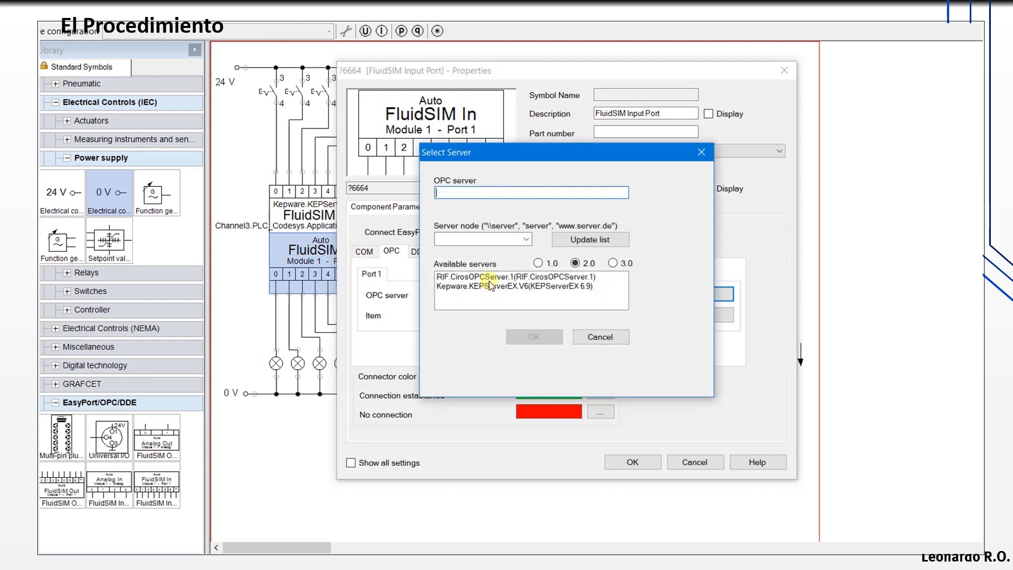
double_click(481, 286)
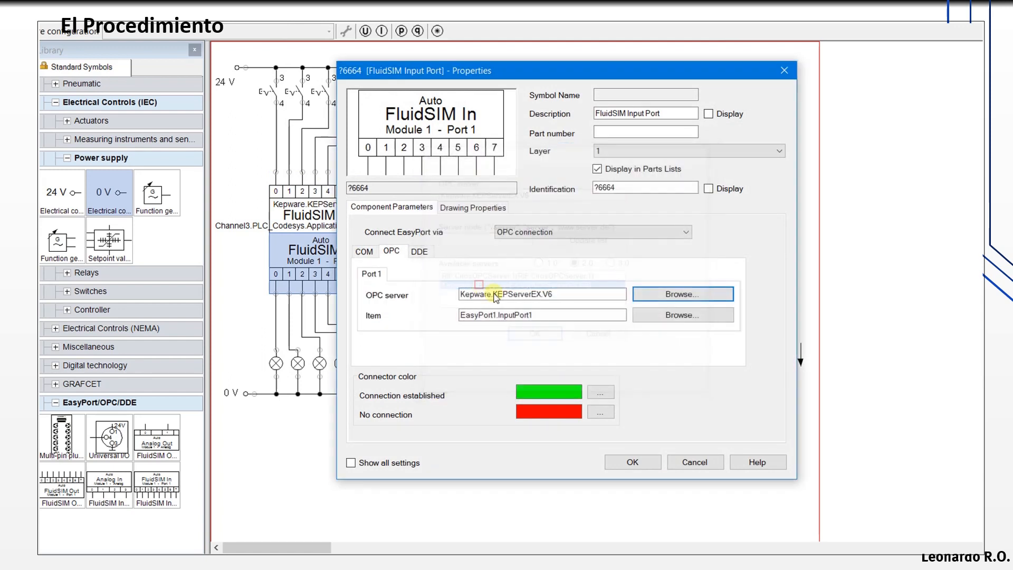
- Assign the Q_DIGITAL tag from Channel3.PLC_Codesys.Application.PLC_PRG as the FluidSIM In port's OPC item and accept the port's properties
left_click(659, 319)
scroll(507, 296, "down", 5)
left_click(438, 284)
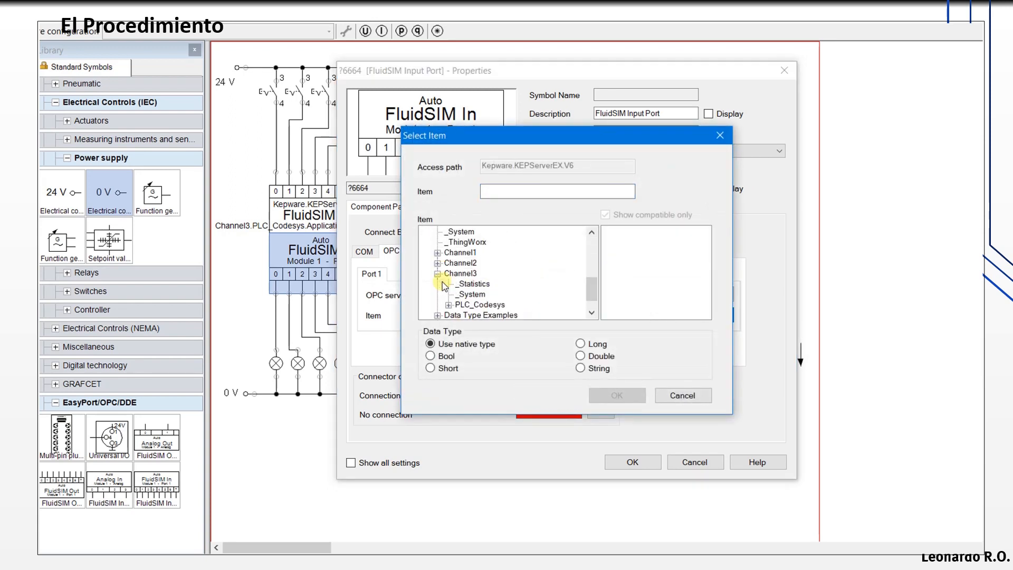
scroll(459, 288, "down", 1)
left_click(449, 284)
double_click(476, 304)
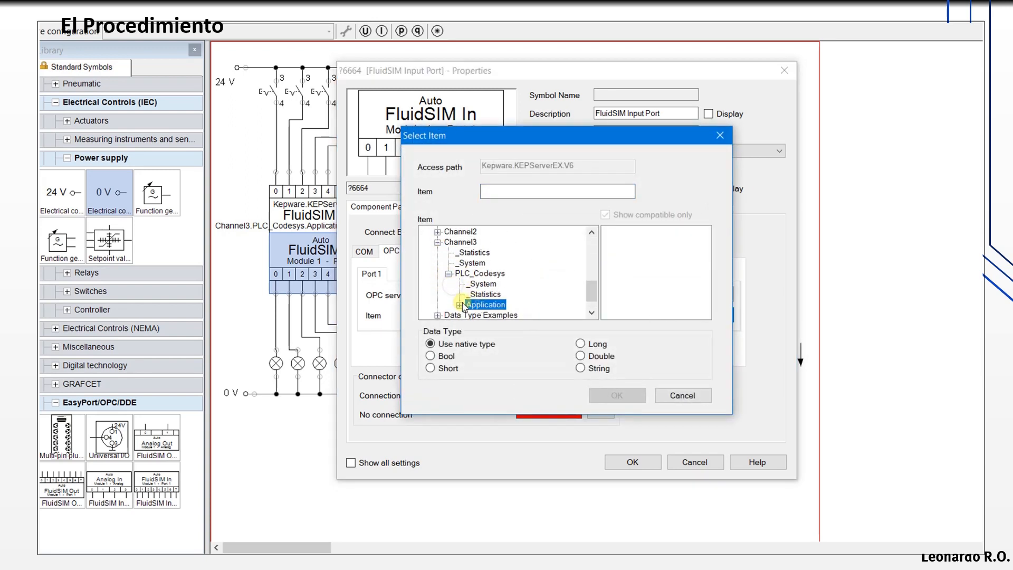
left_click(475, 306)
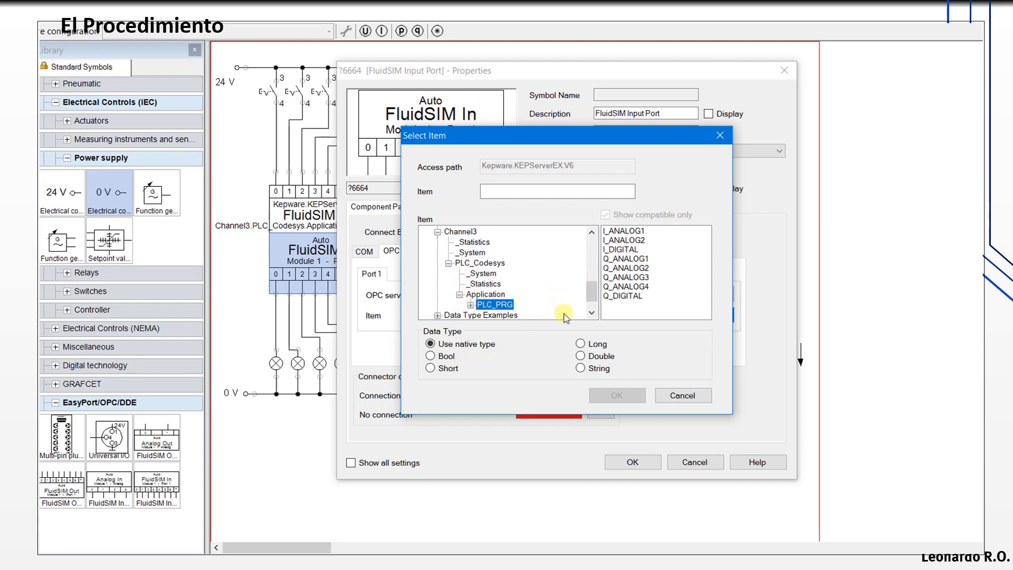
left_click(628, 296)
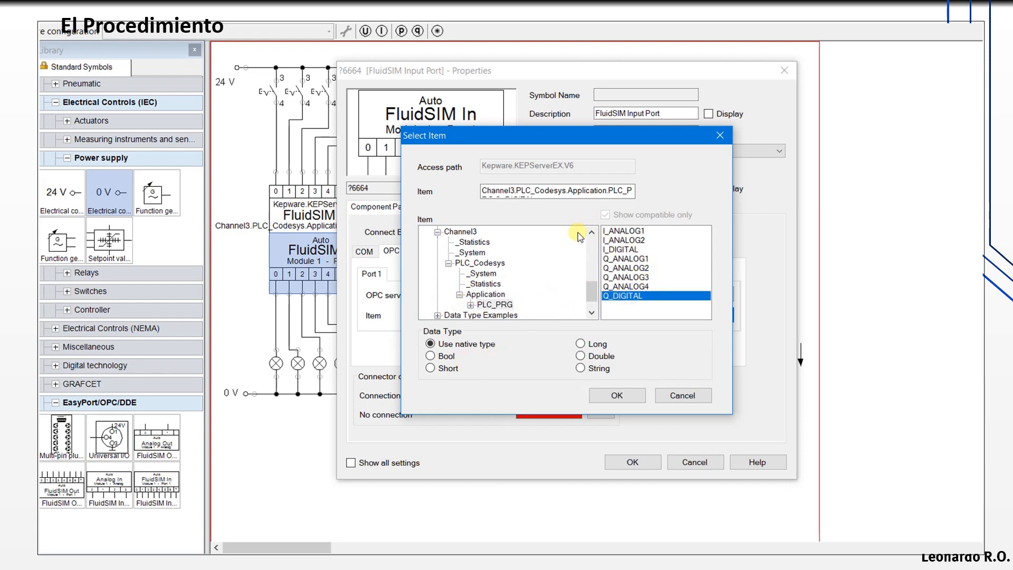
left_click(616, 397)
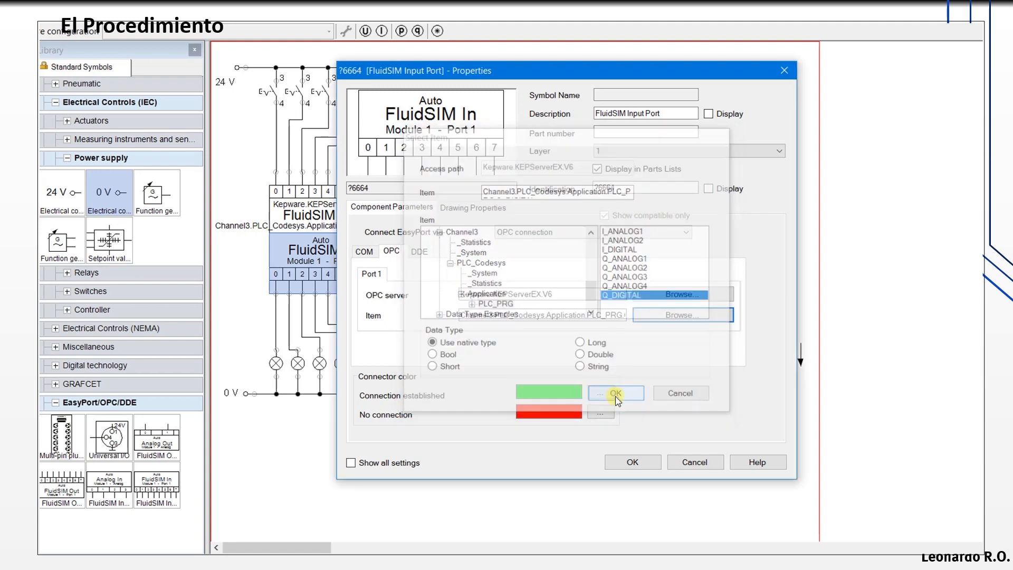
left_click(633, 463)
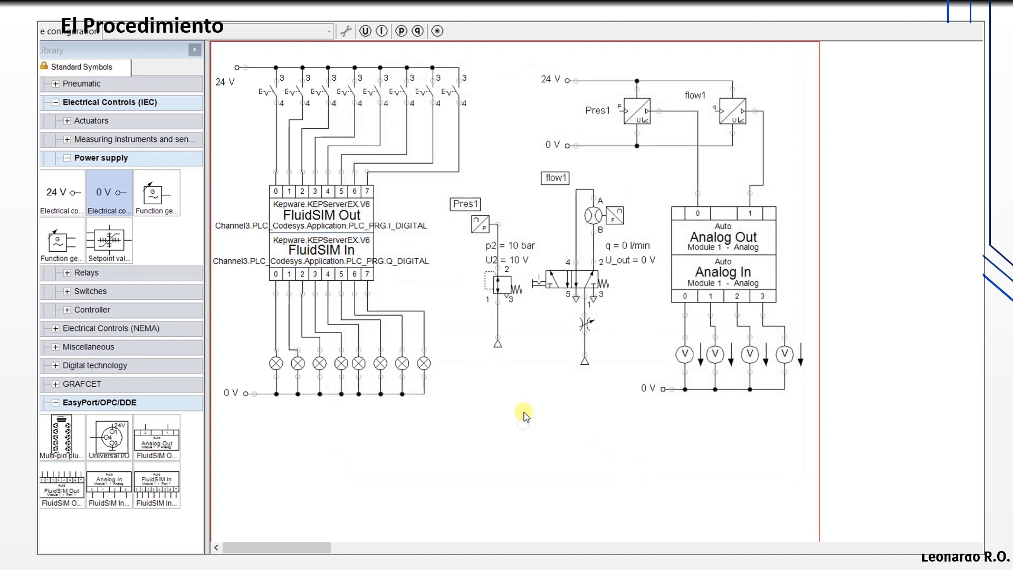
- Connect Port 1 of the Analog Out block to Kepware.KEPServerEX.V6 through OPC and set the block's voltage range to -10 V ... 10 V
left_click(694, 244)
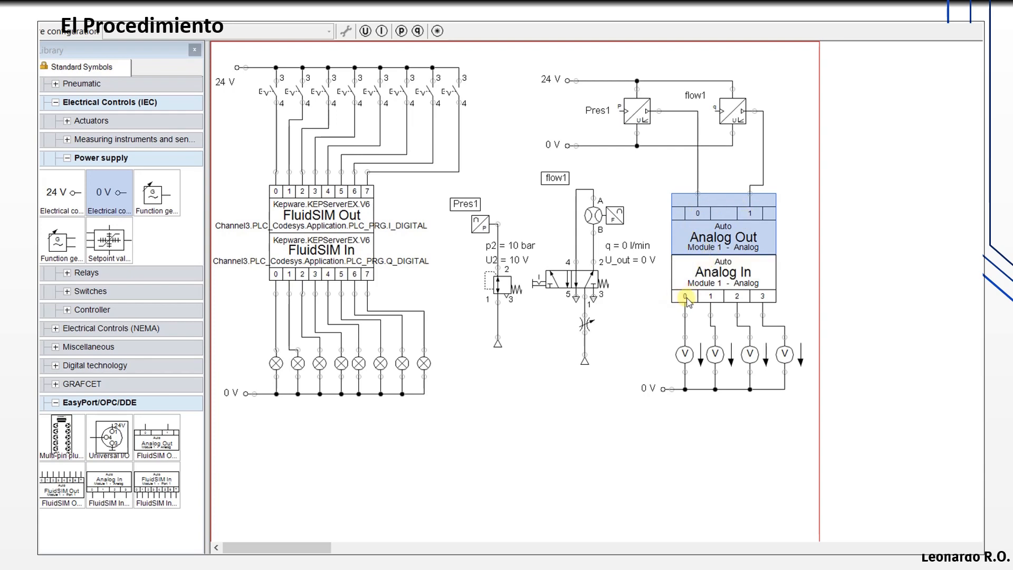
double_click(708, 237)
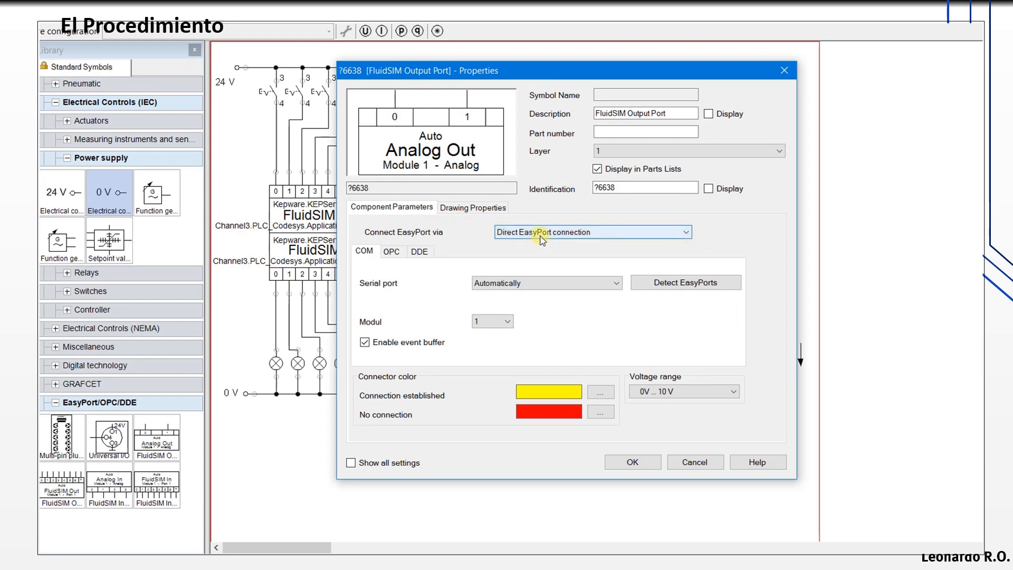
left_click(542, 237)
left_click(524, 253)
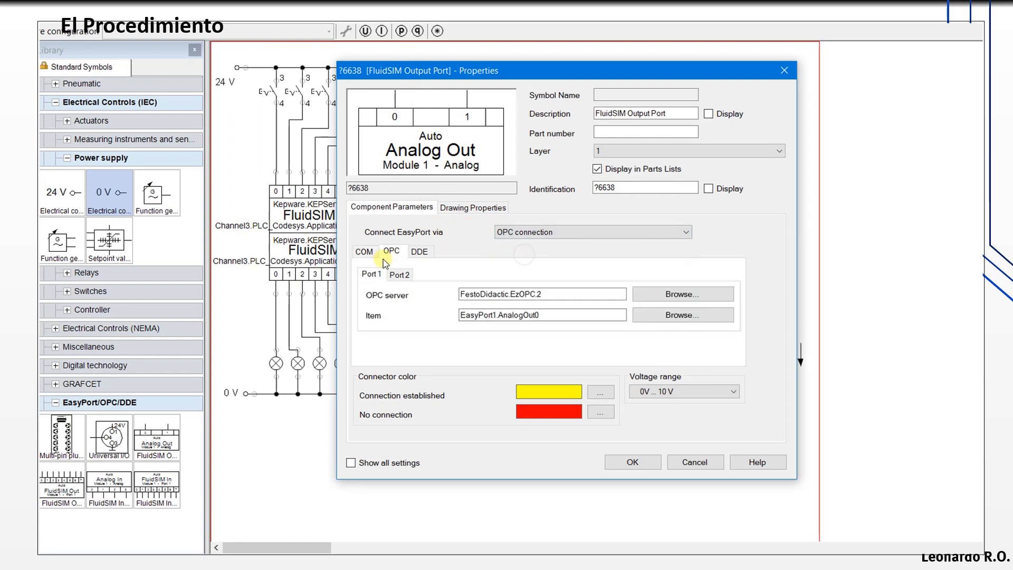
left_click(664, 294)
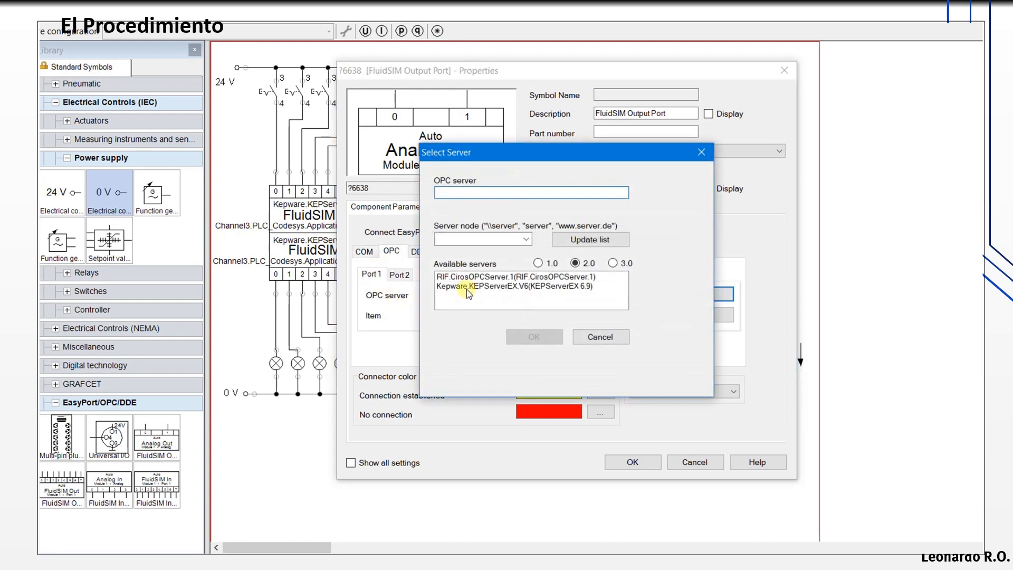
left_click(467, 286)
left_click(534, 337)
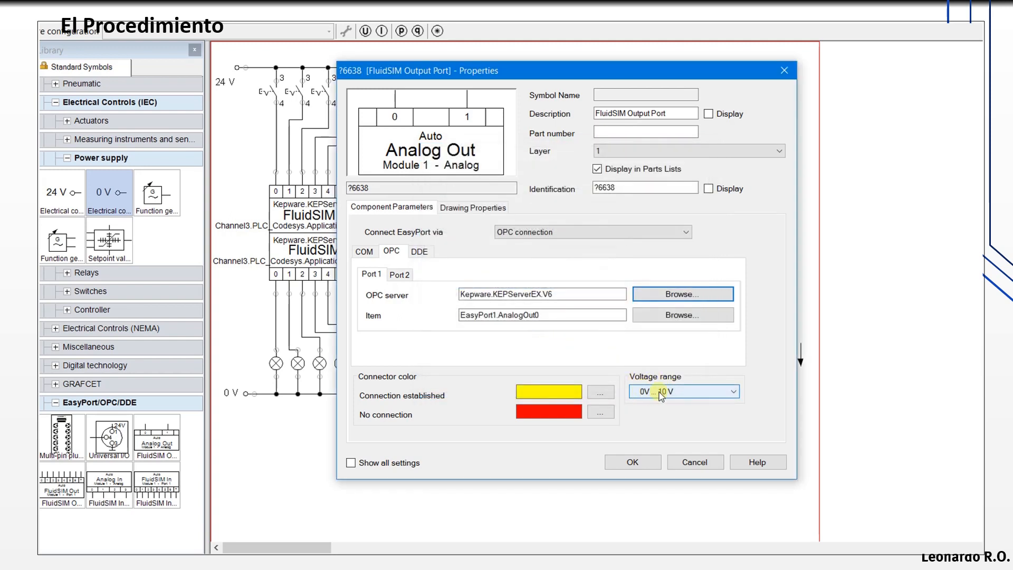
left_click(687, 395)
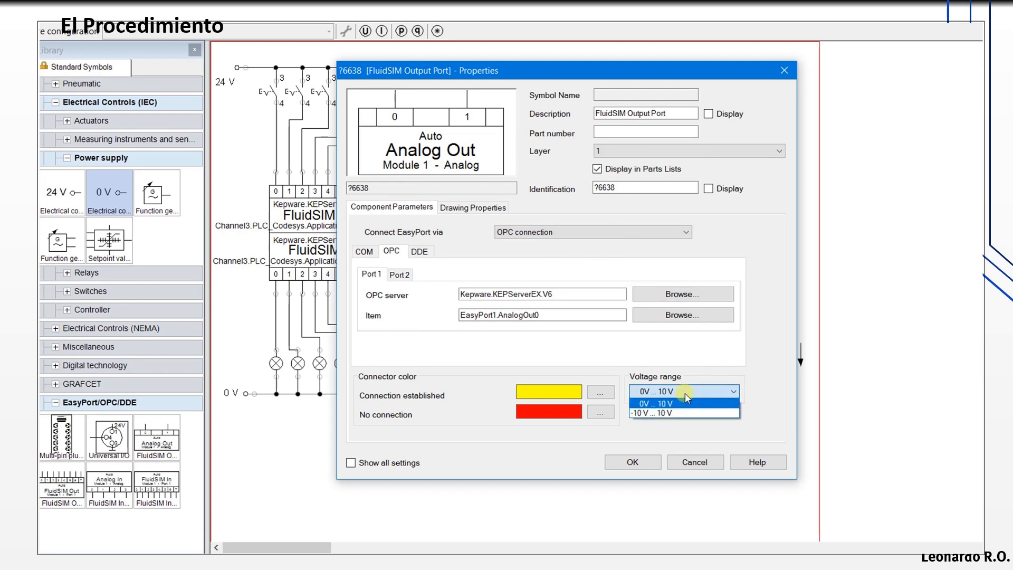
left_click(659, 413)
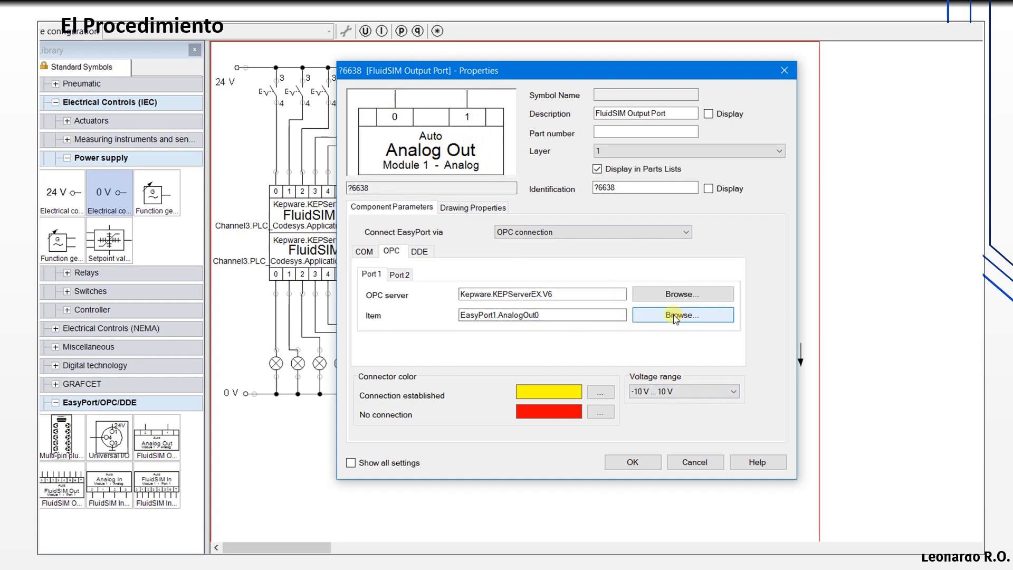
- Assign the I_ANALOG1 tag from Channel3.PLC_Codesys.Application.PLC_PRG as the item of the Analog Out block's Port 1
left_click(647, 319)
scroll(516, 280, "down", 4)
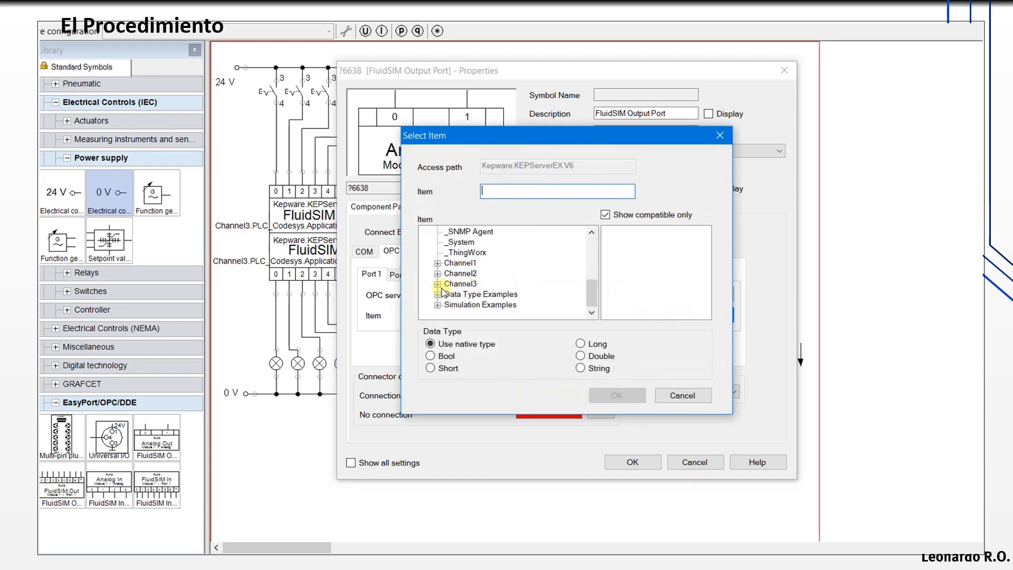
left_click(438, 284)
left_click(448, 305)
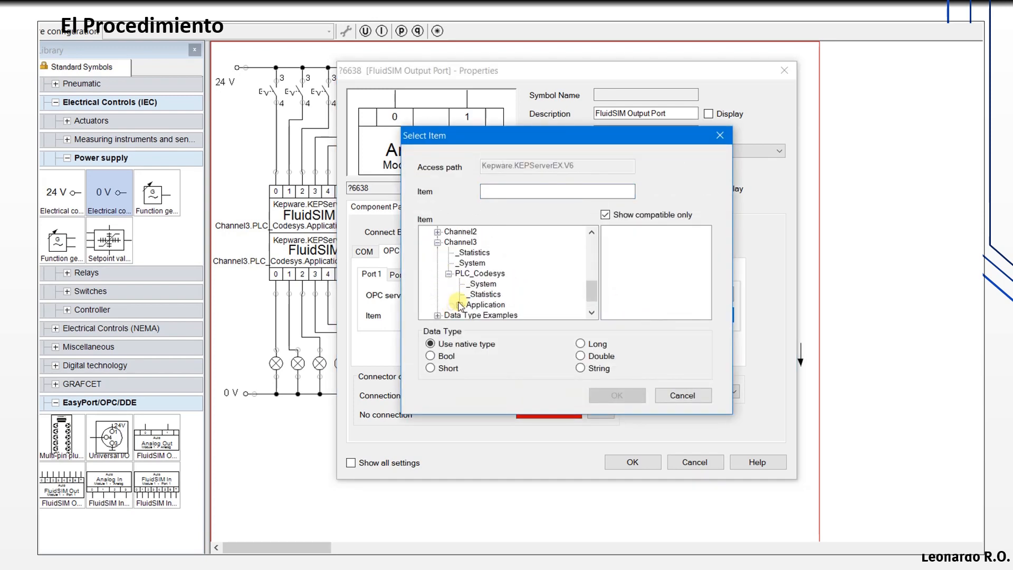
scroll(454, 306, "down", 1)
left_click(460, 284)
left_click(491, 295)
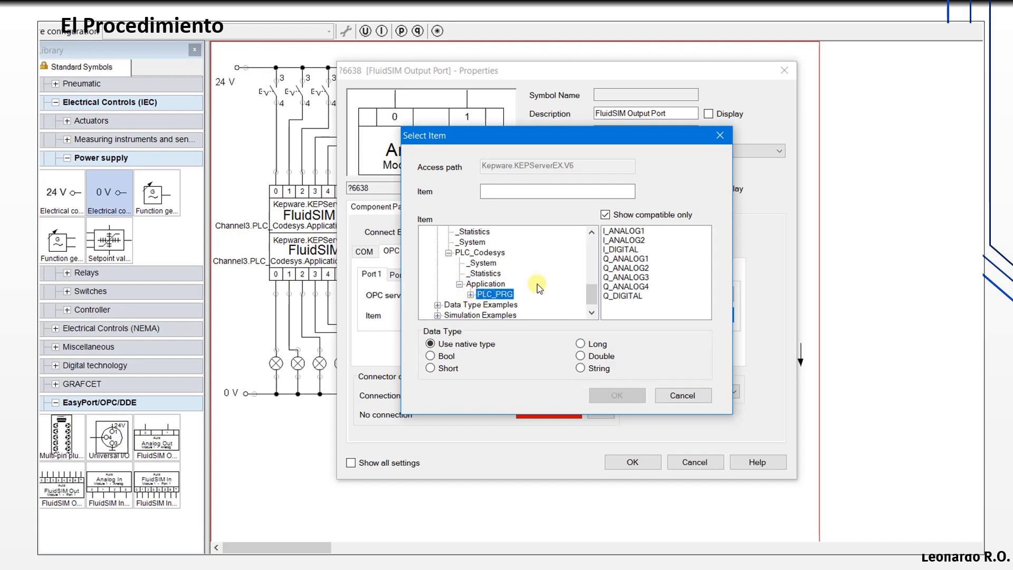
left_click(633, 230)
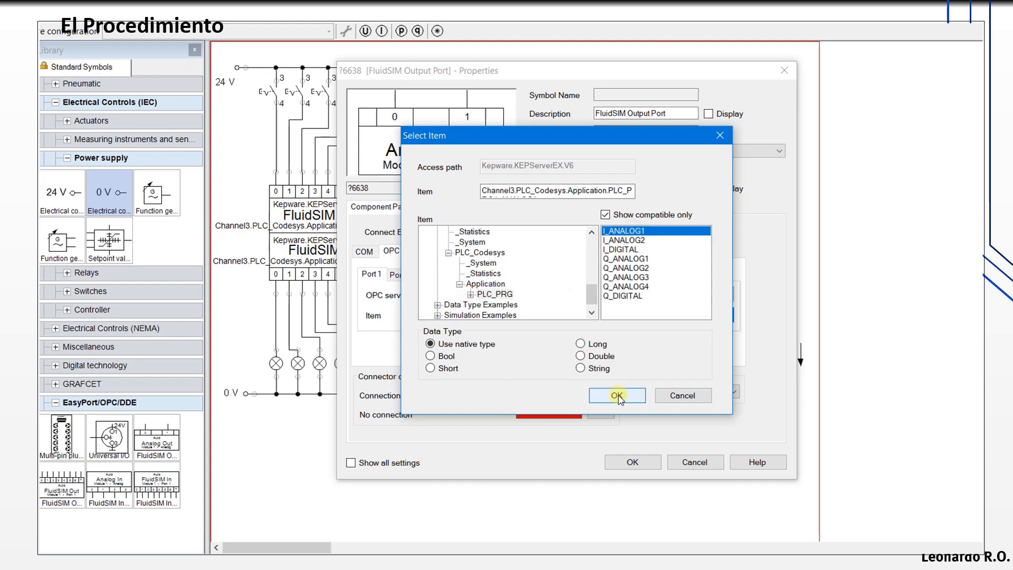
left_click(618, 396)
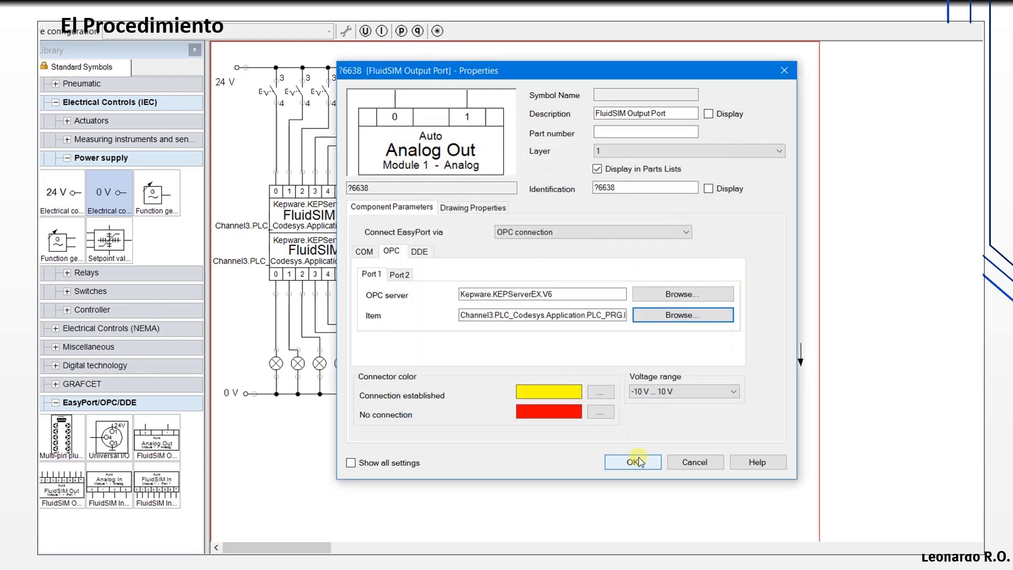
- Select Kepware.KEPServerEX.V6 as the OPC server for Port 2 of the Analog Out block
left_click(402, 277)
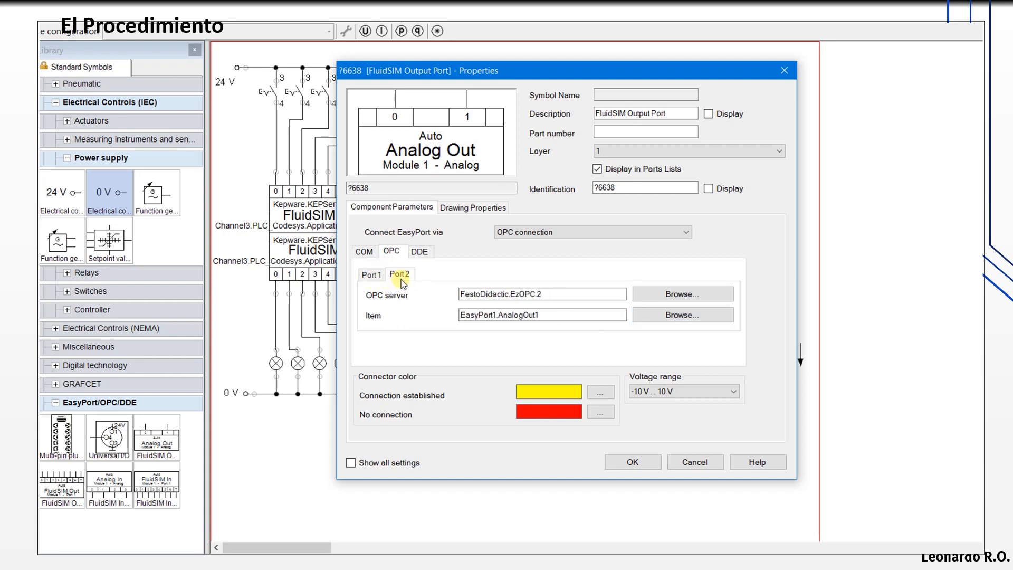
left_click(674, 298)
left_click(493, 287)
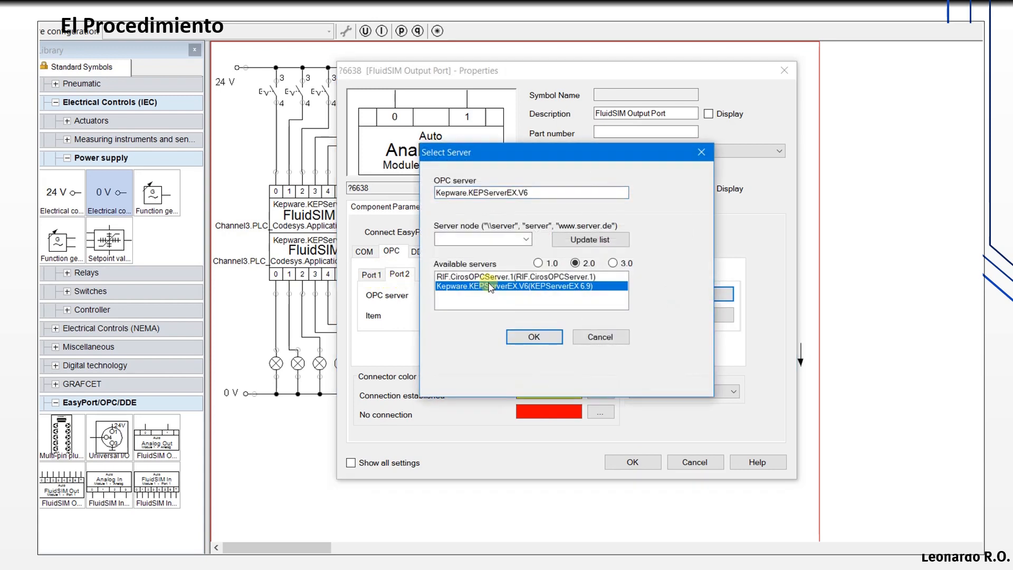
left_click(534, 337)
- Try to reuse Port 1's item path for Port 2 of the Analog Out block with the tag changed to I_ANALOG2
left_click(372, 275)
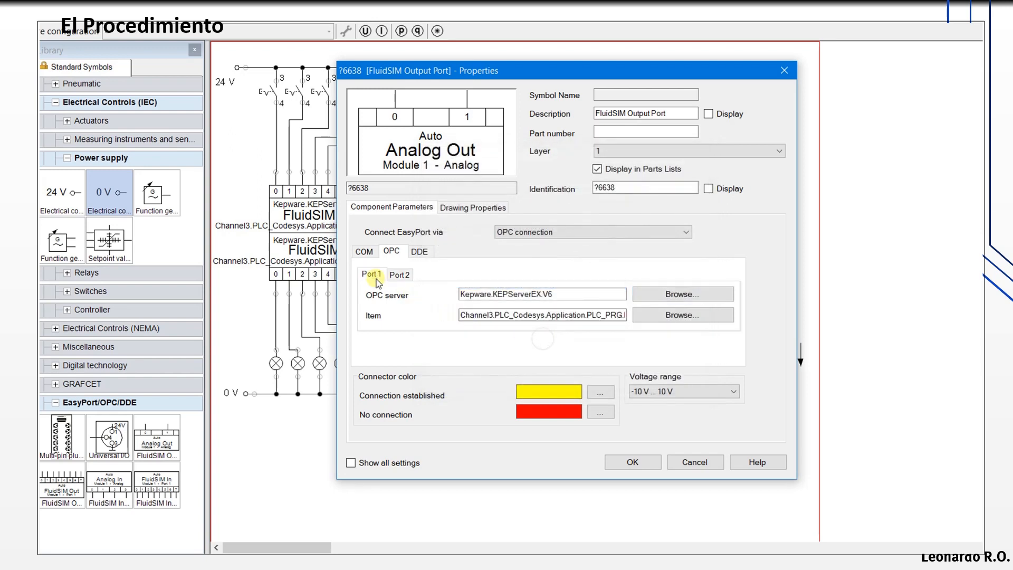
double_click(528, 317)
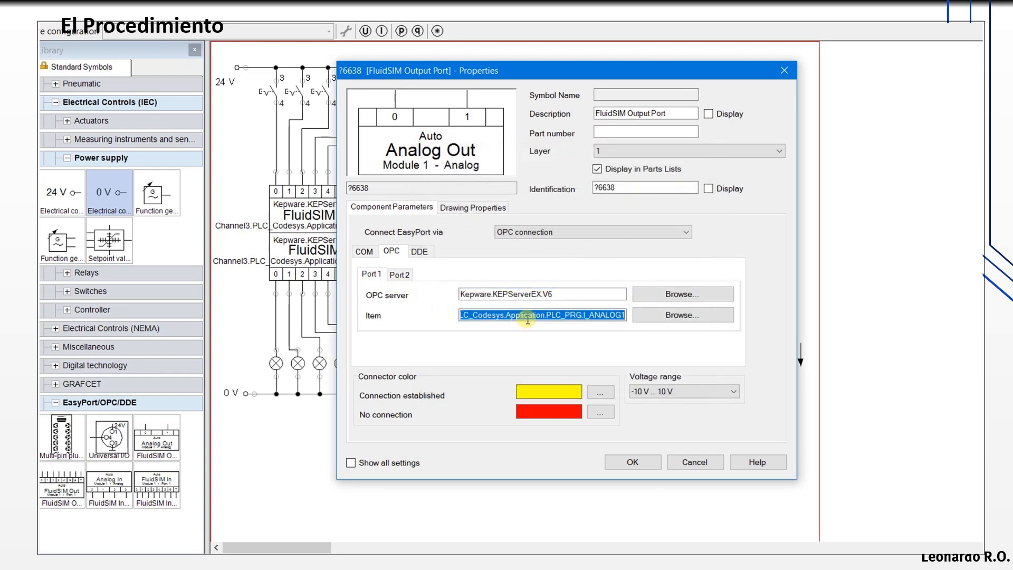
left_click(399, 274)
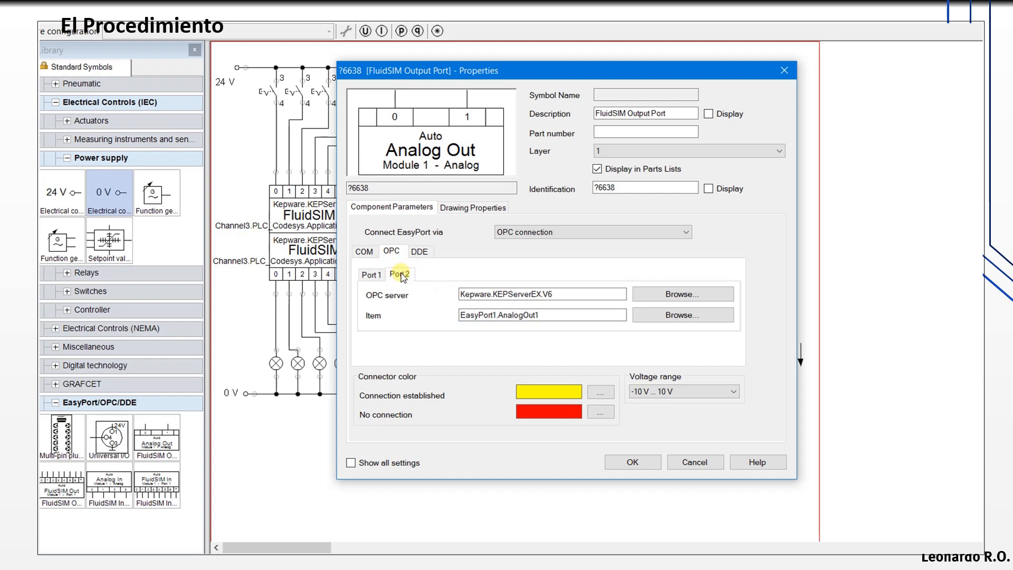
key("ctrl+v")
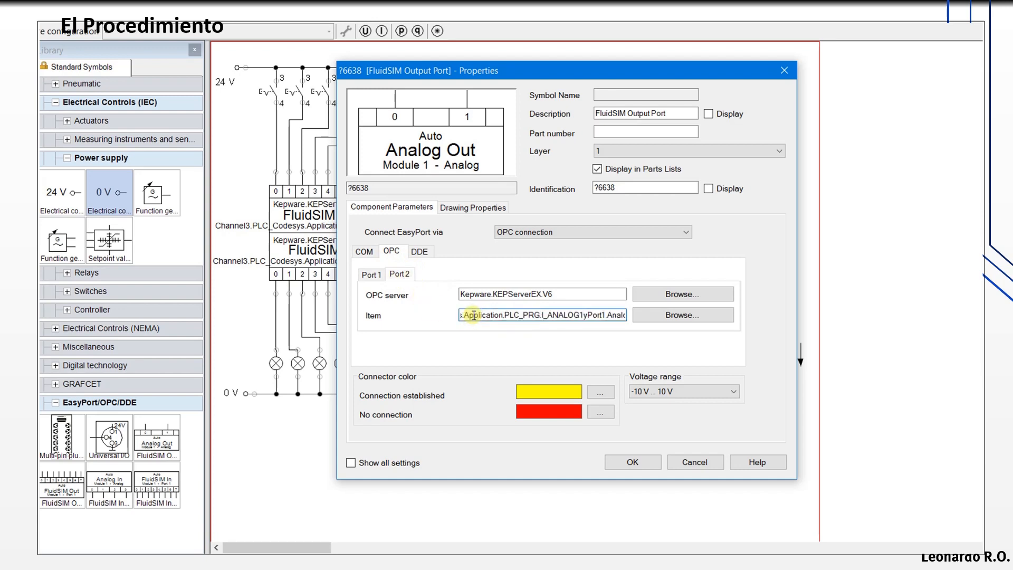
key("End")
key("BackSpace")
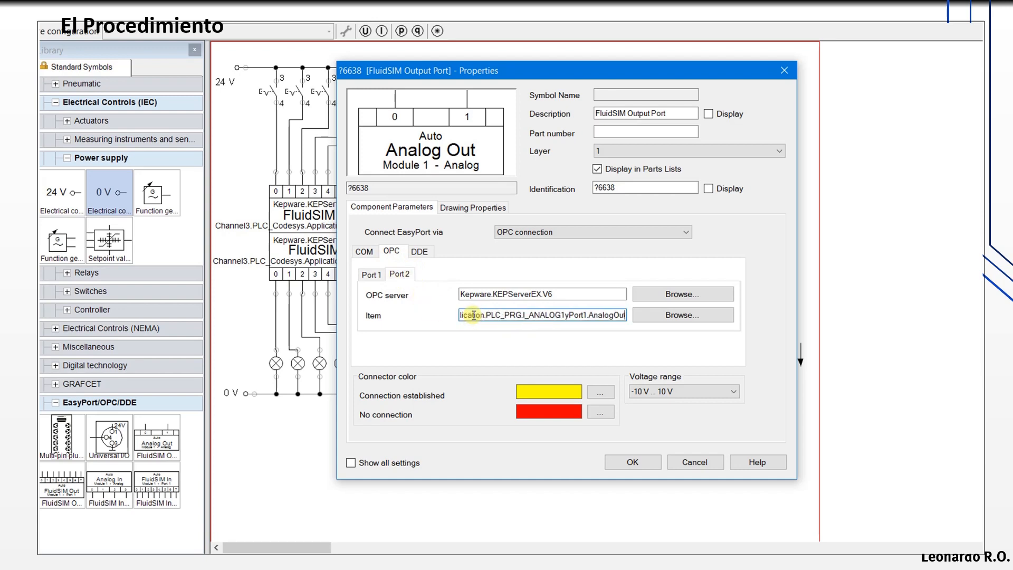
type("2")
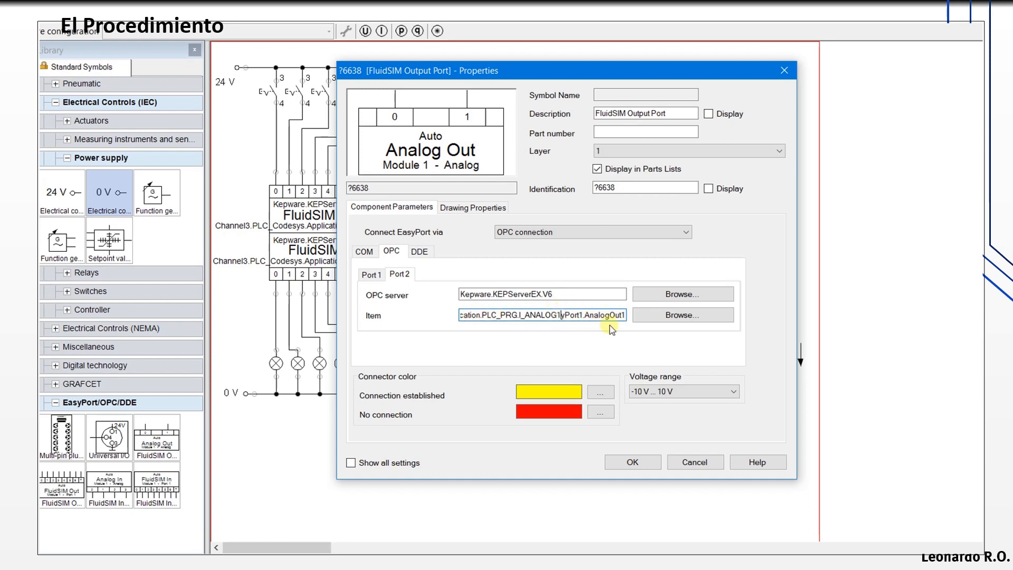
key("BackSpace")
type("2")
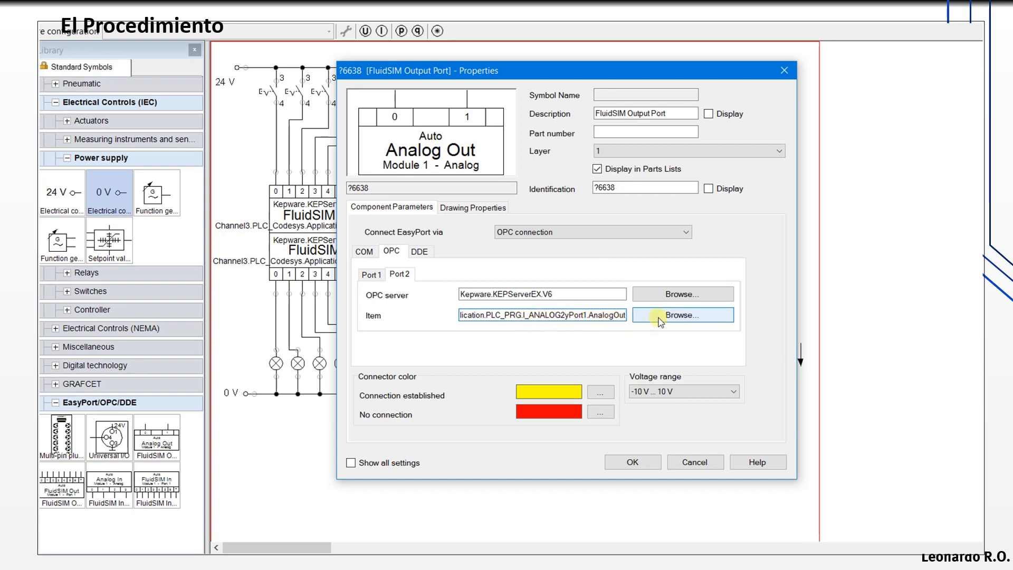
key("Home")
key("shift+End")
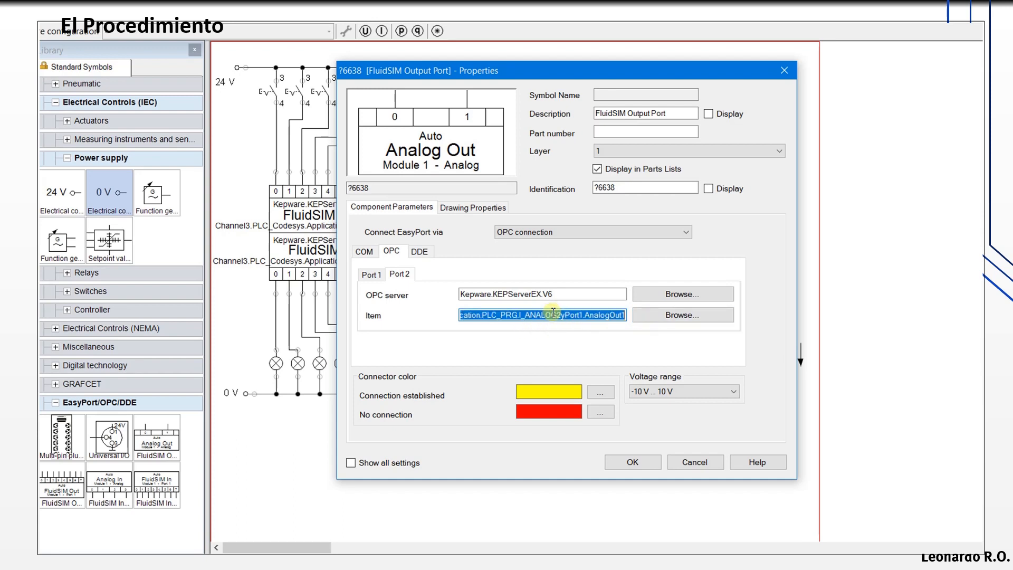
key("Delete")
- Assign the I_ANALOG2 tag from Channel3.PLC_Codesys.Application.PLC_PRG as the item of the Analog Out block's Port 2 and accept the block's properties
left_click(683, 315)
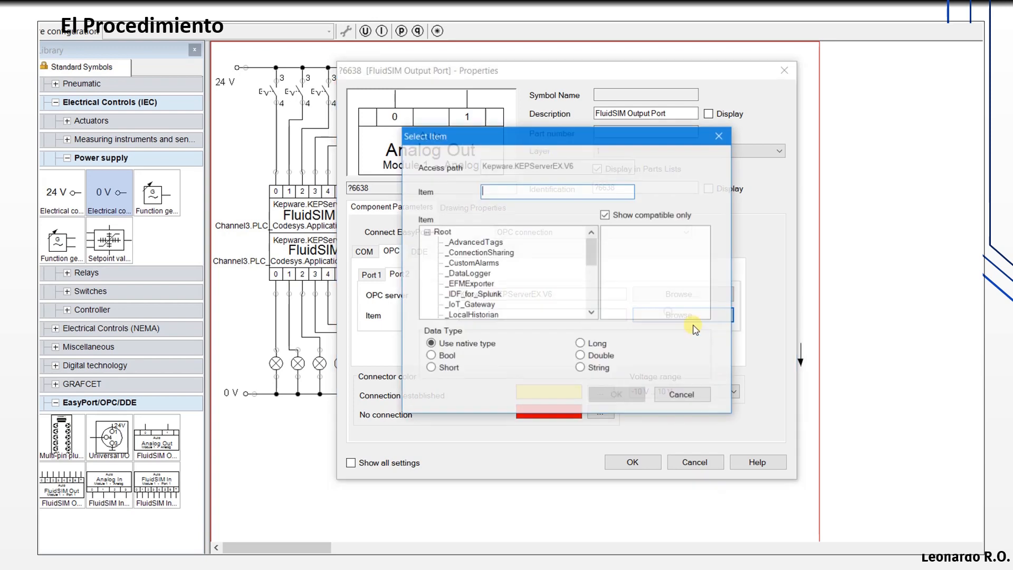
scroll(561, 281, "down", 5)
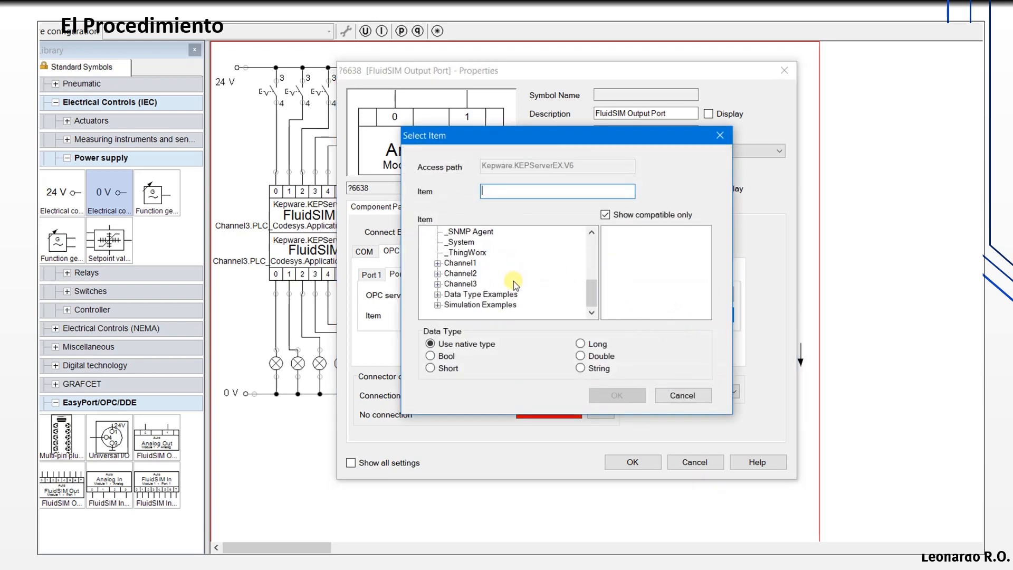
left_click(438, 284)
left_click(477, 304)
double_click(477, 305)
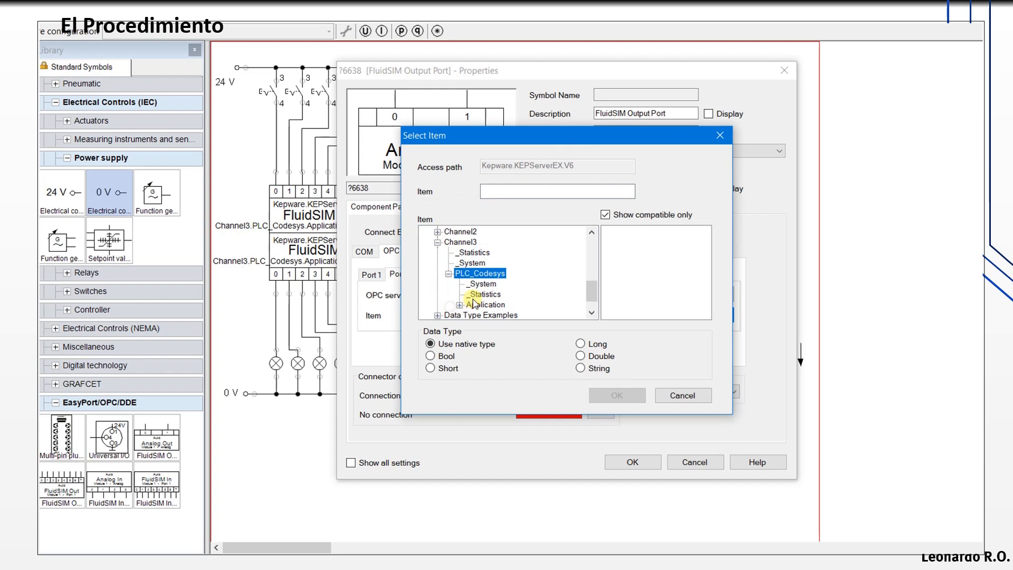
left_click(459, 305)
left_click(484, 305)
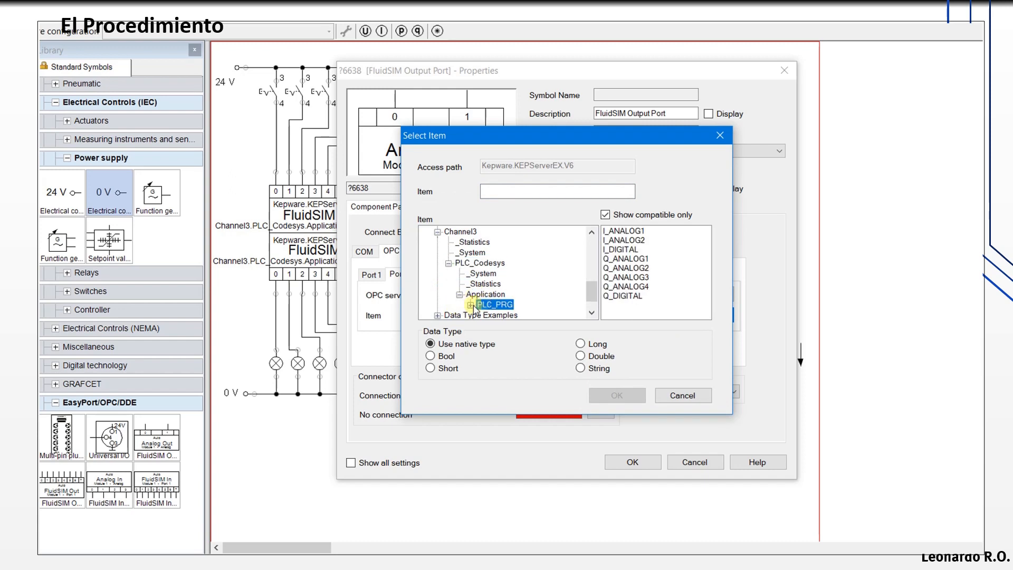
left_click(634, 240)
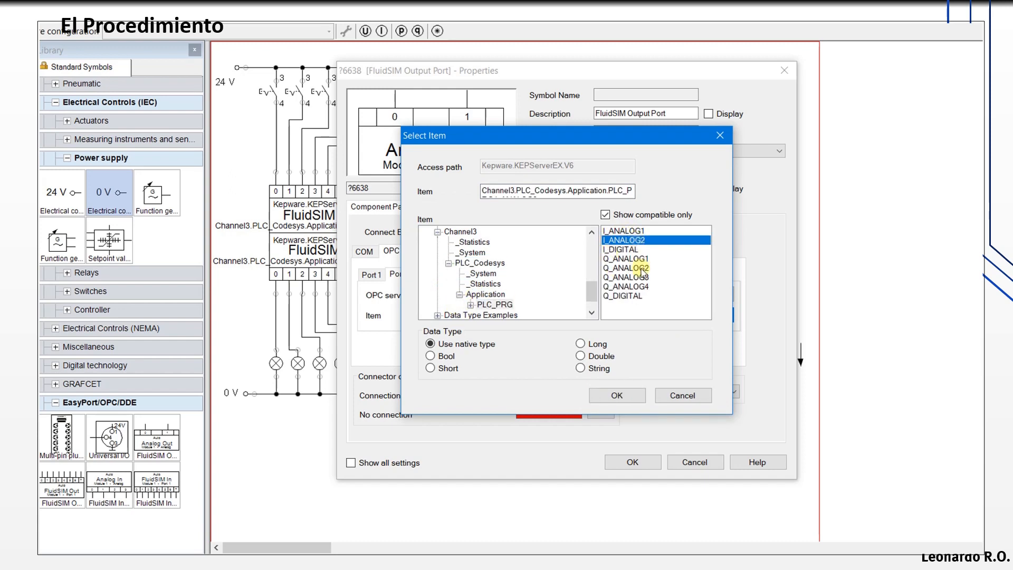
left_click(616, 395)
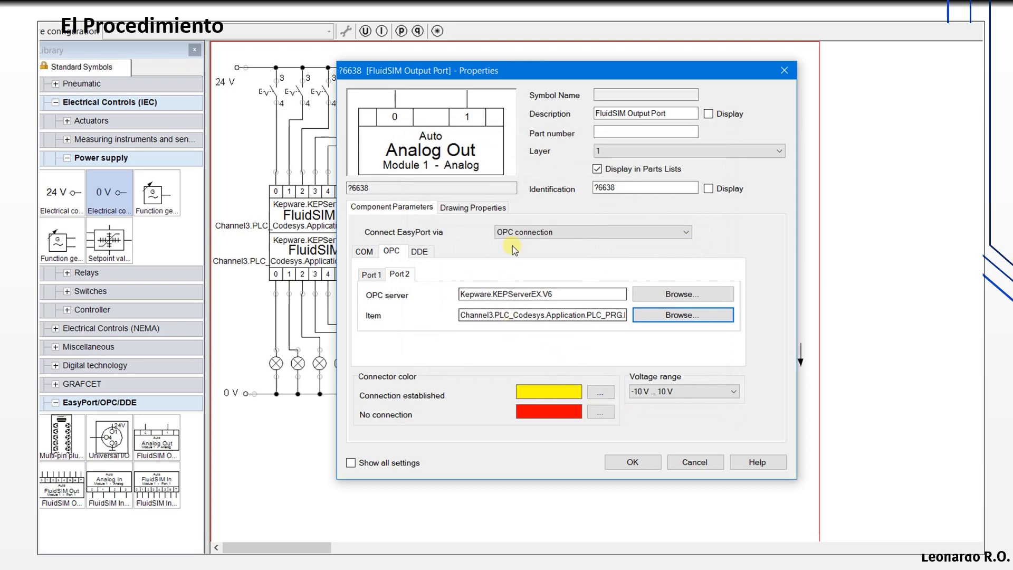
left_click(632, 463)
- Set the Analog In block's voltage range to -10 V ... 10 V and connect its Port 1 to Kepware.KEPServerEX.V6 through OPC
left_click(701, 276)
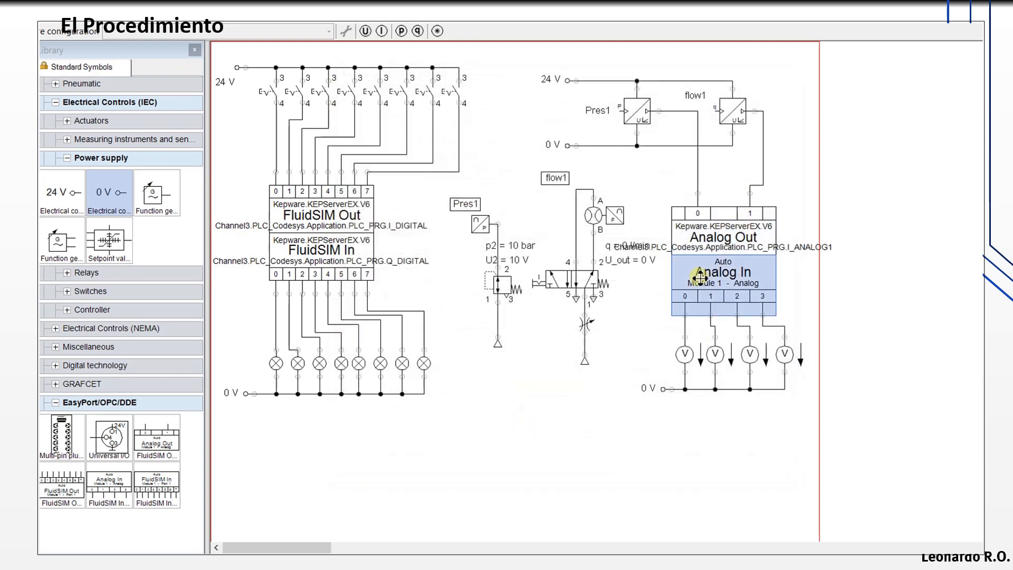
double_click(700, 276)
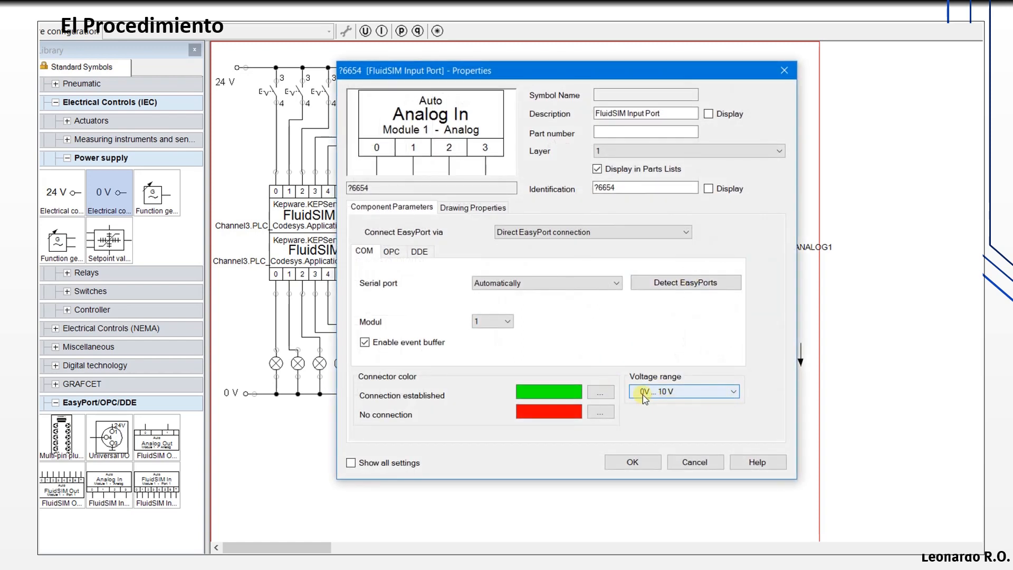
left_click(718, 394)
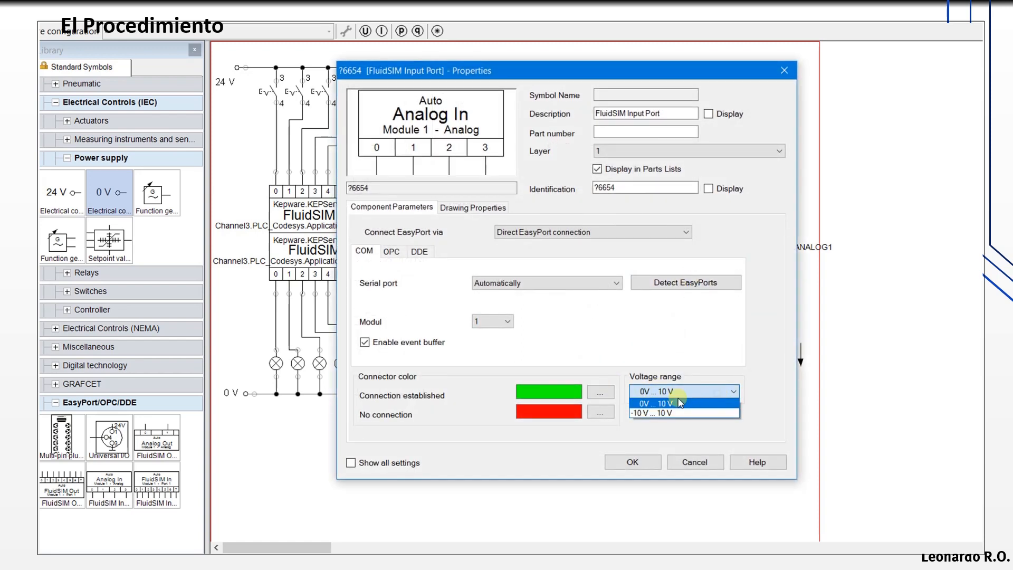
left_click(649, 413)
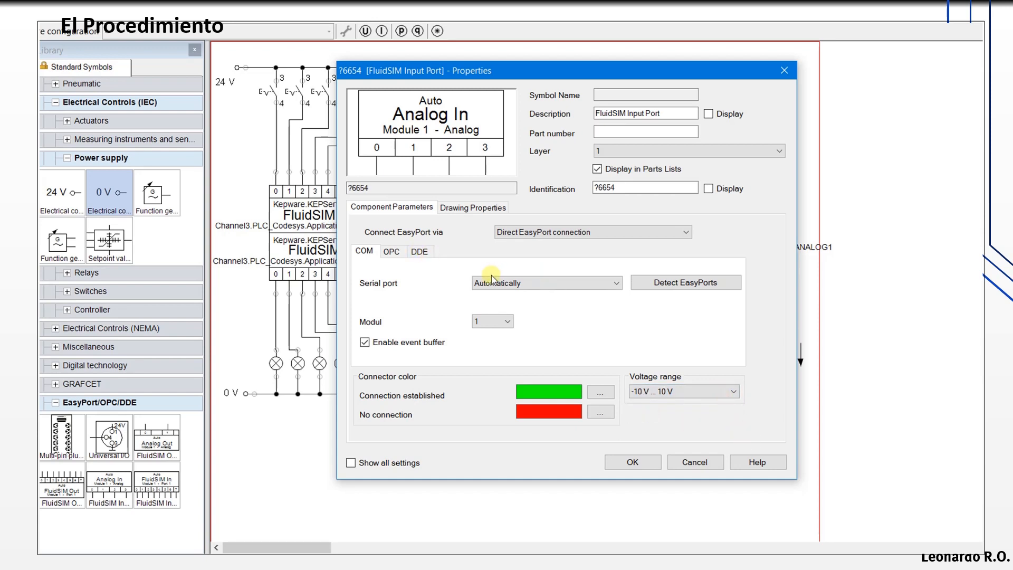
left_click(580, 233)
left_click(580, 251)
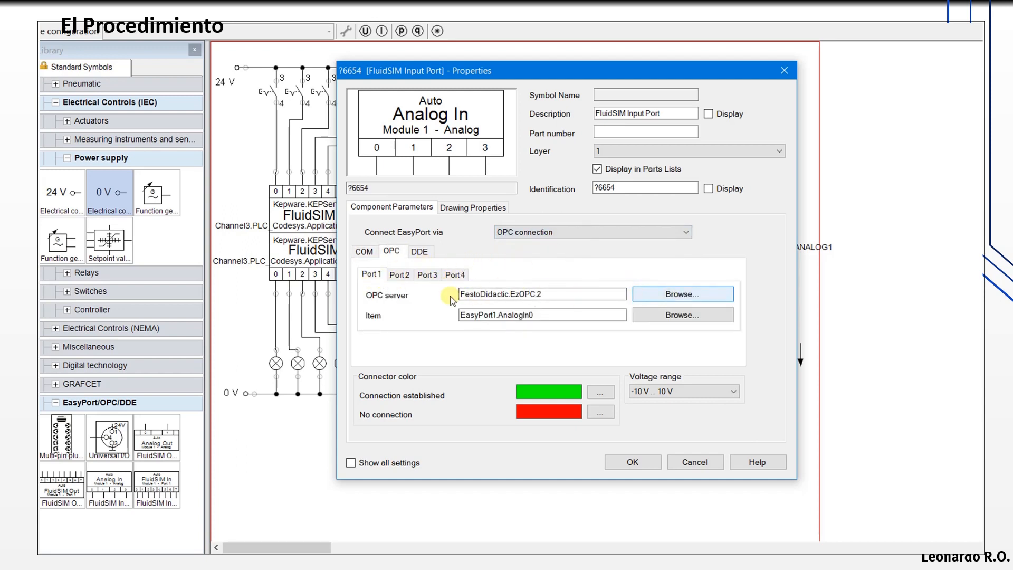
left_click(478, 285)
left_click(531, 333)
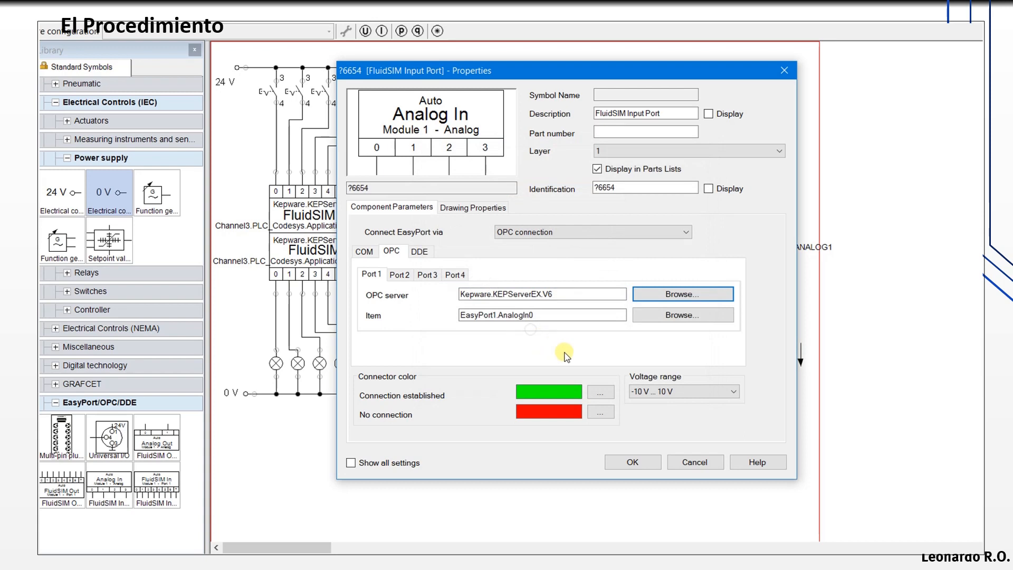
- Assign the Q_ANALOG1 tag from Channel3.PLC_Codesys.Application.PLC_PRG as the item of the Analog In block's Port 1
left_click(683, 316)
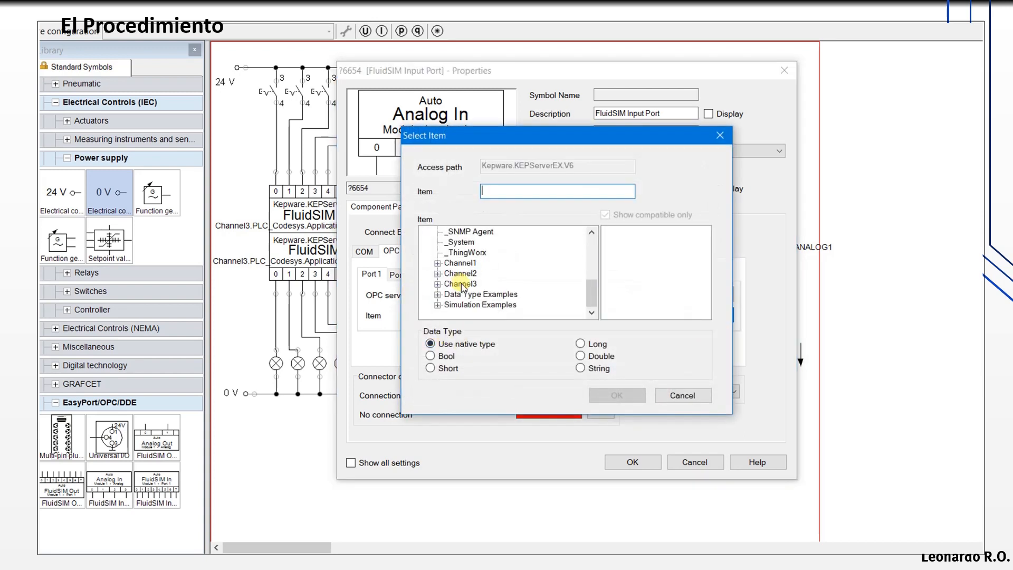
left_click(438, 285)
double_click(471, 304)
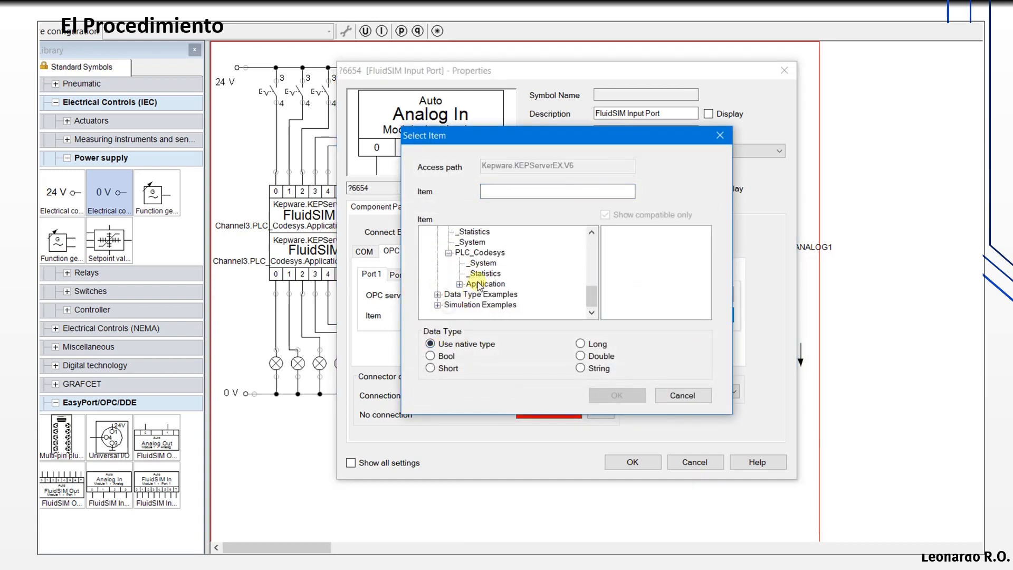
double_click(484, 284)
left_click(499, 294)
left_click(632, 258)
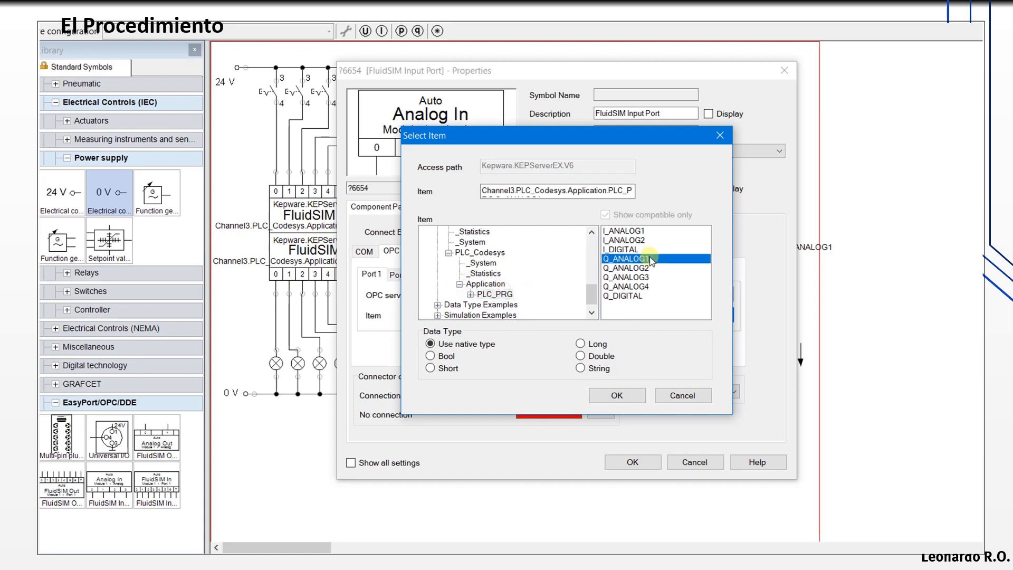
left_click(633, 395)
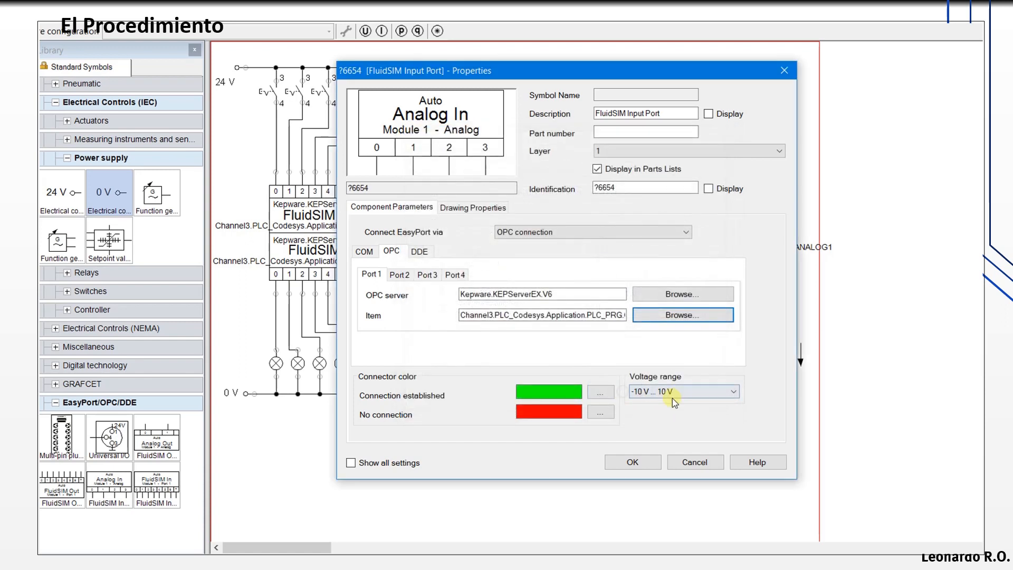
- Link Port 2 of the Analog In block to Kepware.KEPServerEX.V6 with the Q_ANALOG2 tag from Channel3.PLC_Codesys.Application.PLC_PRG as its item
left_click(399, 275)
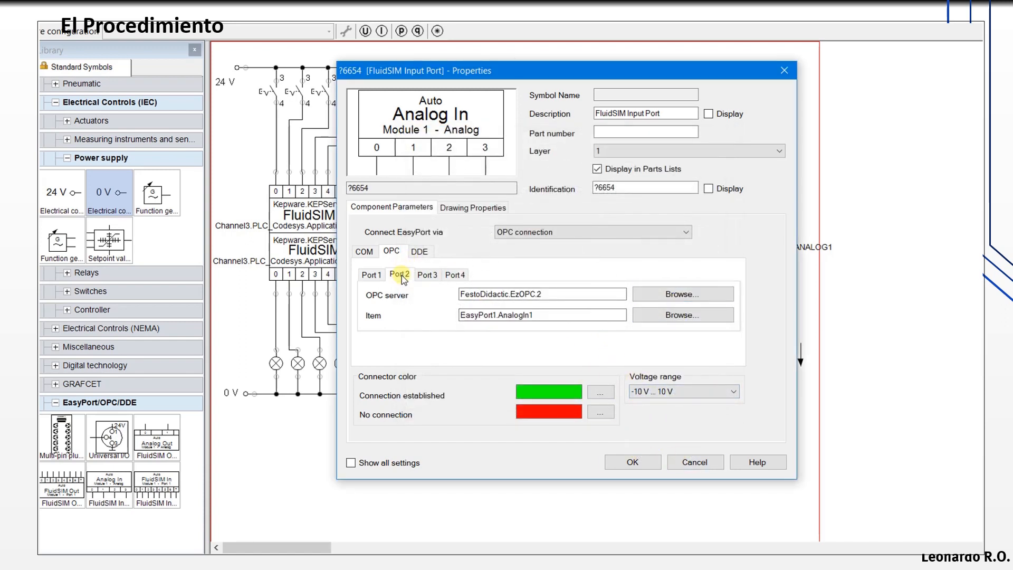
left_click(671, 298)
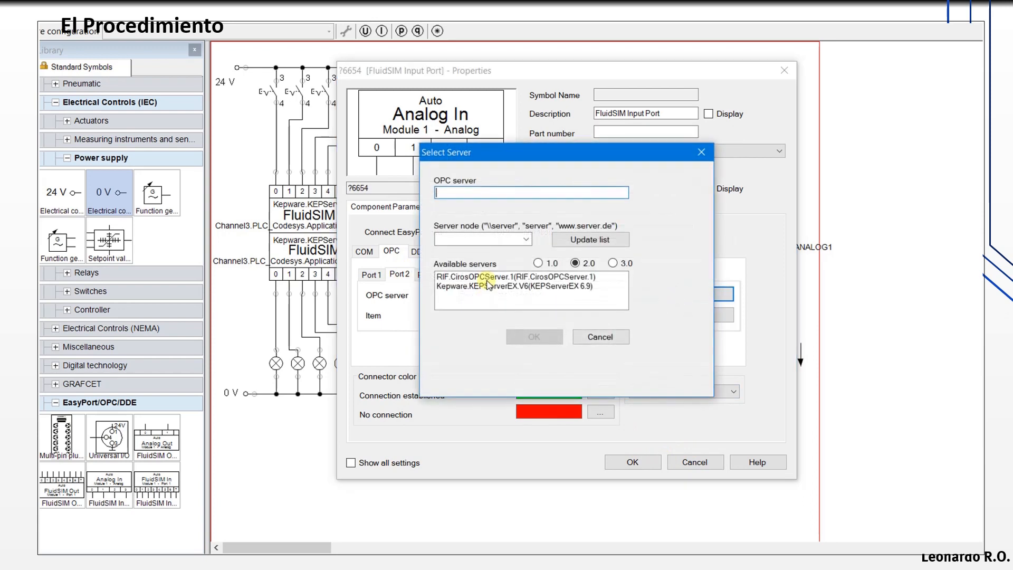
double_click(484, 286)
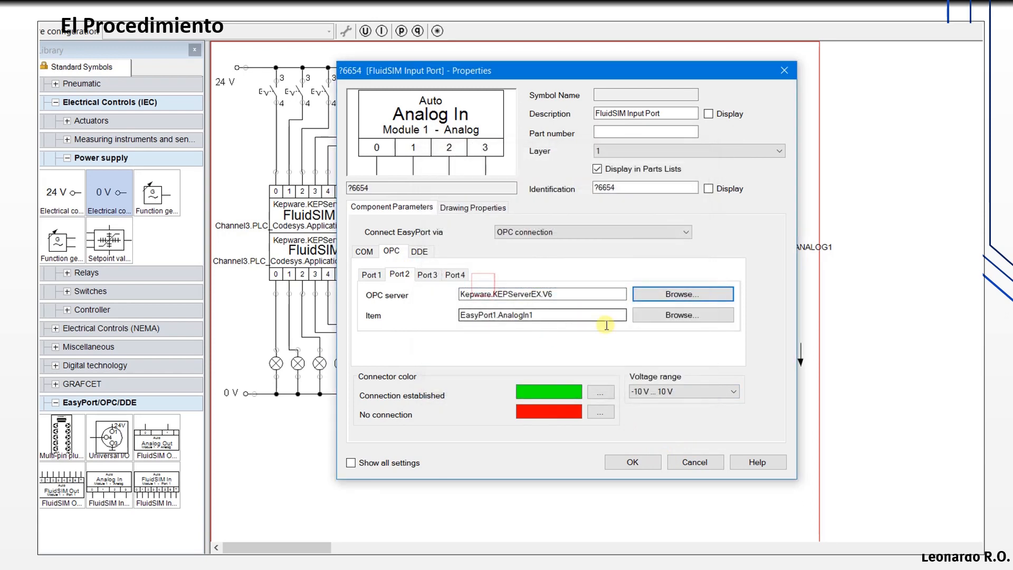
left_click(681, 317)
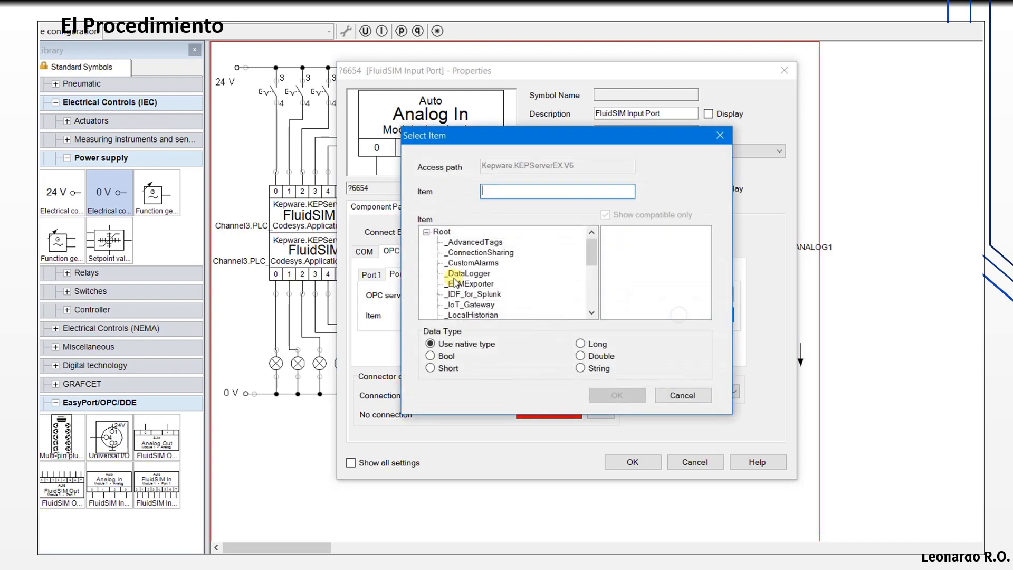
scroll(475, 275, "down", 3)
left_click(438, 274)
left_click(449, 304)
left_click(485, 305)
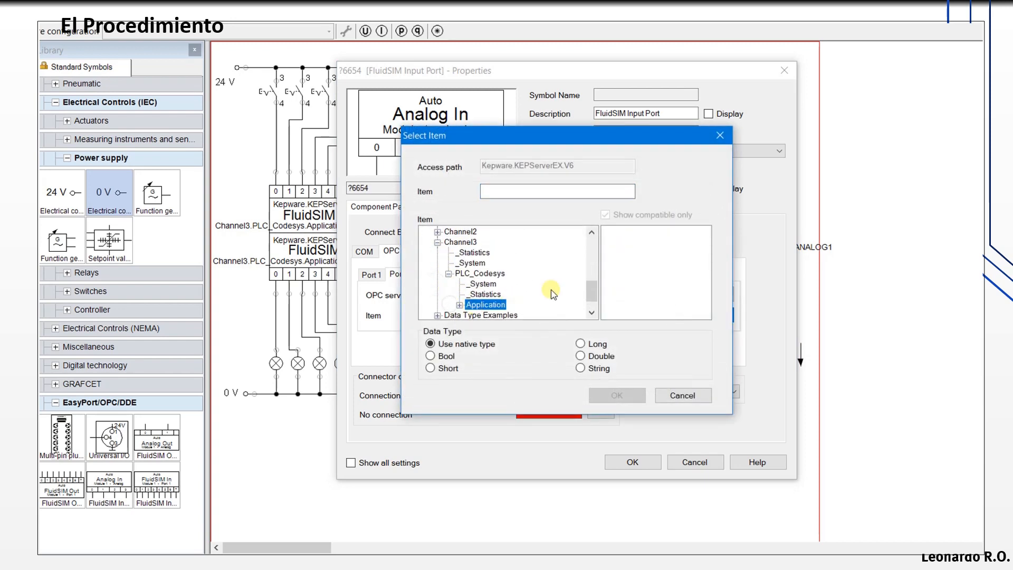
left_click(459, 304)
left_click(496, 305)
double_click(625, 268)
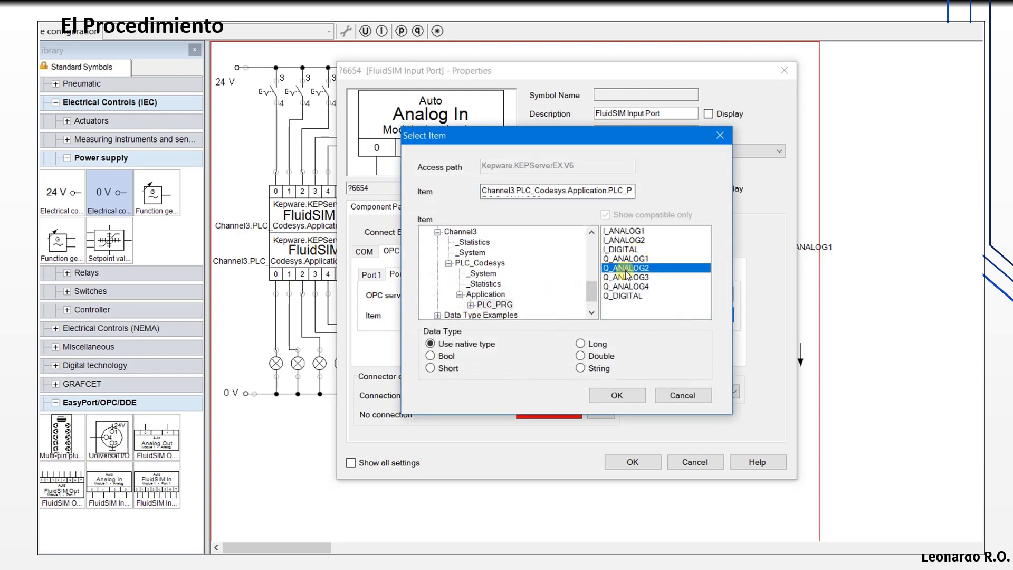
- Link Port 3 of the Analog In block to Kepware.KEPServerEX.V6 with the Q_ANALOG3 tag from Channel3.PLC_Codesys.Application.PLC_PRG as its item
left_click(455, 274)
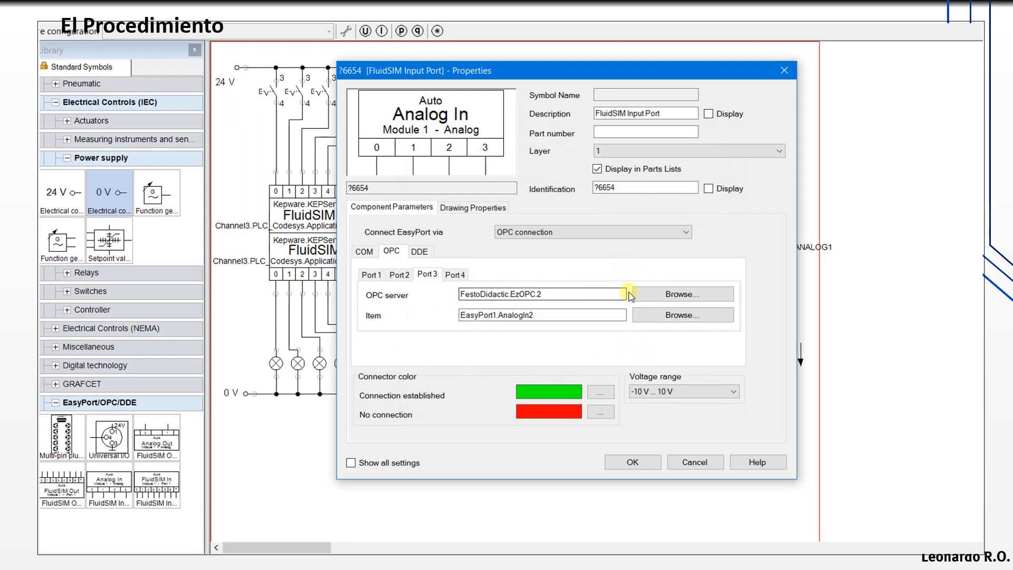
left_click(681, 294)
double_click(493, 286)
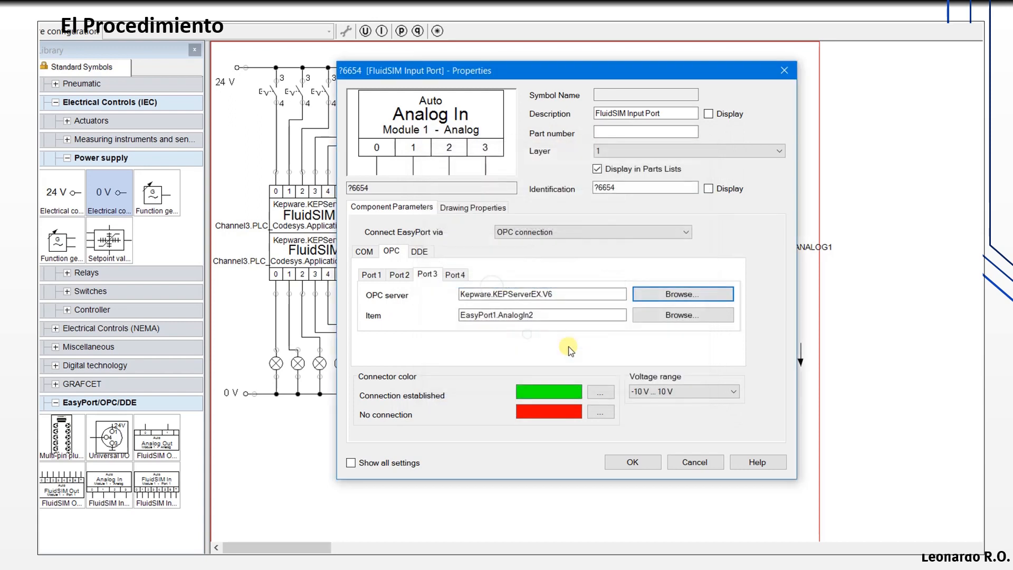
left_click(668, 320)
scroll(473, 270, "down", 5)
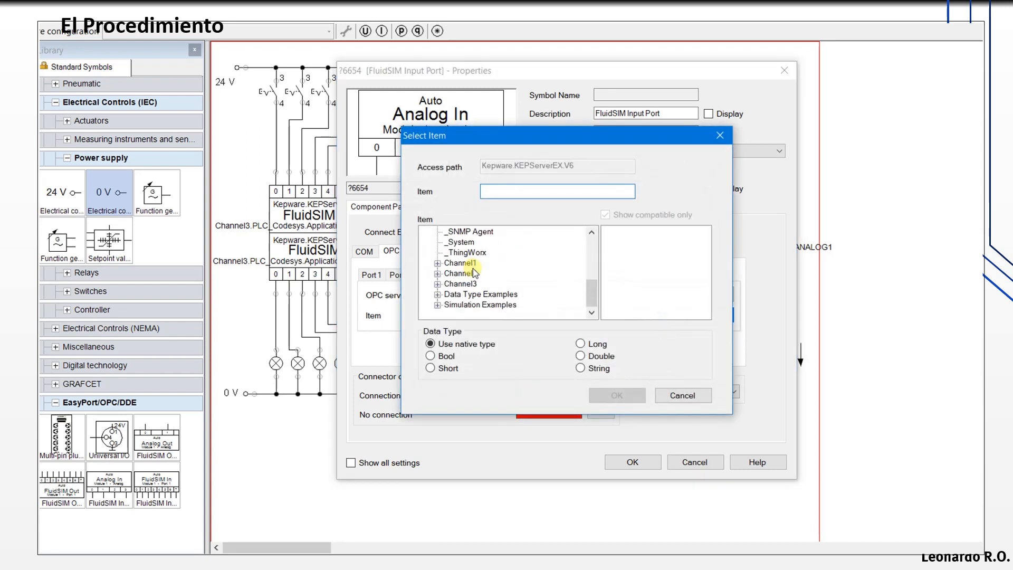
left_click(437, 284)
left_click(448, 304)
double_click(477, 306)
left_click(493, 305)
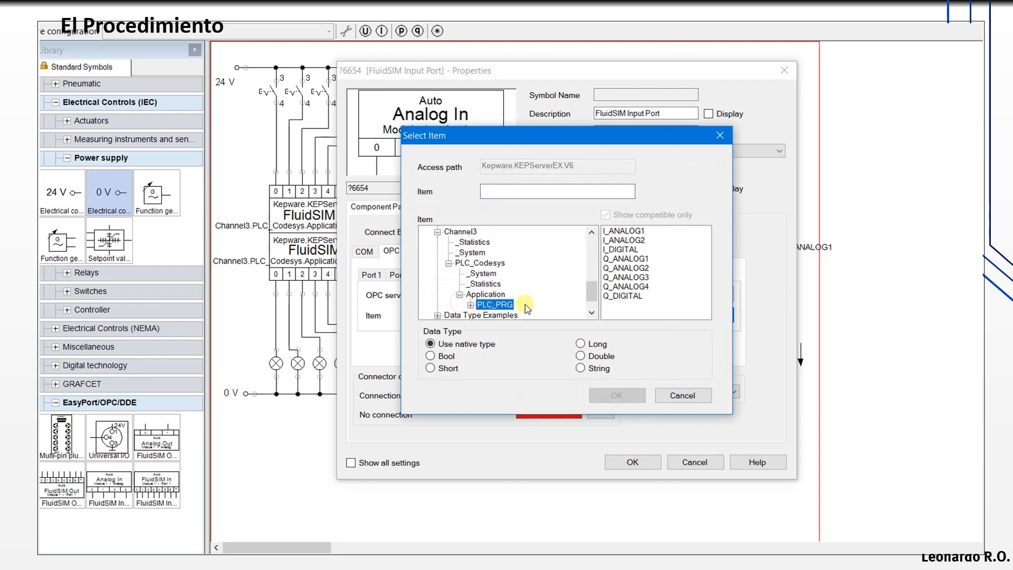
left_click(640, 277)
left_click(617, 395)
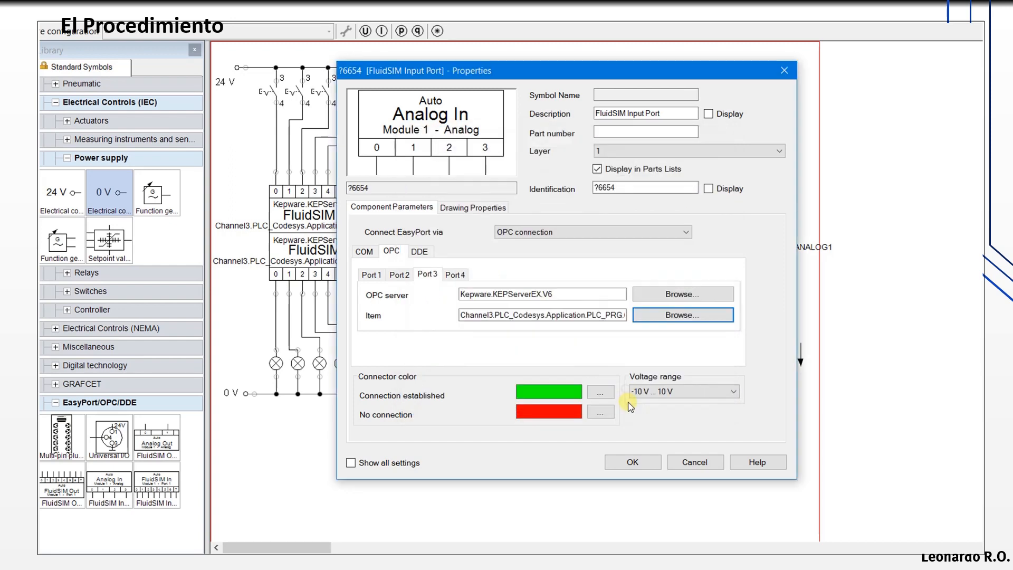
- Link Port 4 of the Analog In block to Kepware.KEPServerEX.V6 with Q_ANALOG4 from Channel3.PLC_Codesys.Application.PLC_PRG as its item and accept the properties
left_click(455, 273)
left_click(683, 294)
left_click(580, 290)
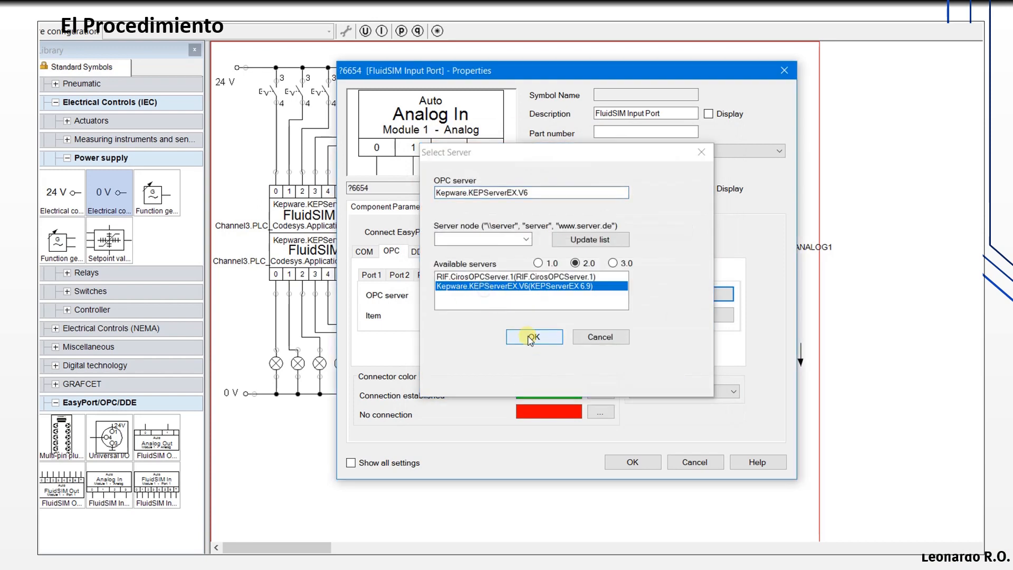
left_click(527, 334)
left_click(641, 315)
scroll(506, 285, "down", 4)
double_click(460, 284)
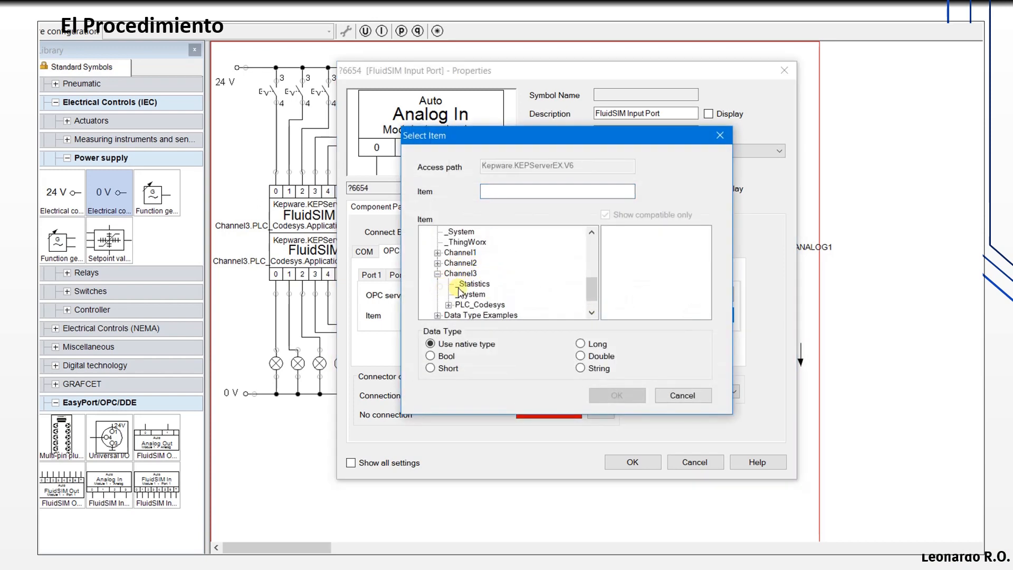
left_click(449, 305)
double_click(468, 304)
left_click(483, 304)
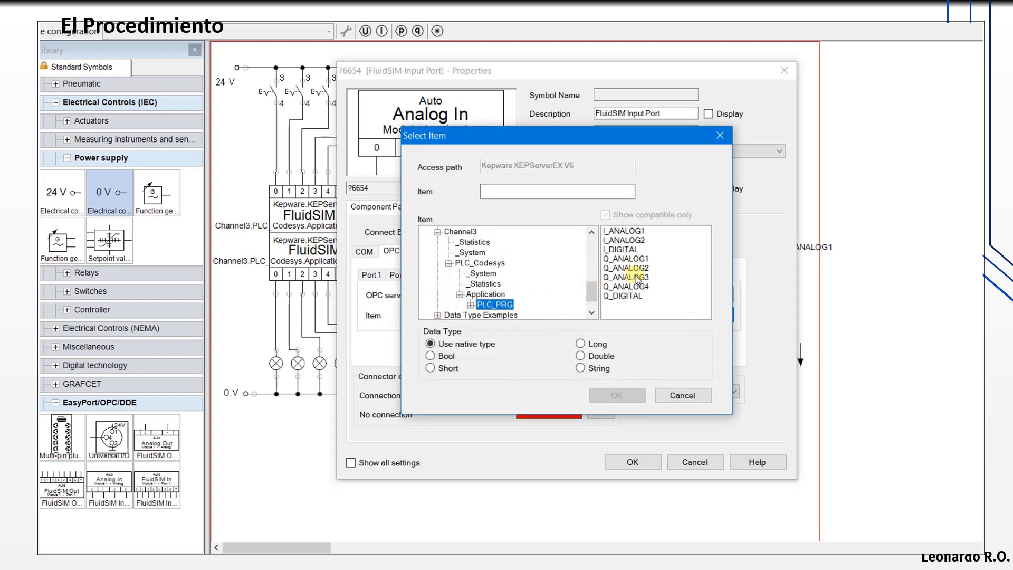
left_click(635, 287)
left_click(617, 395)
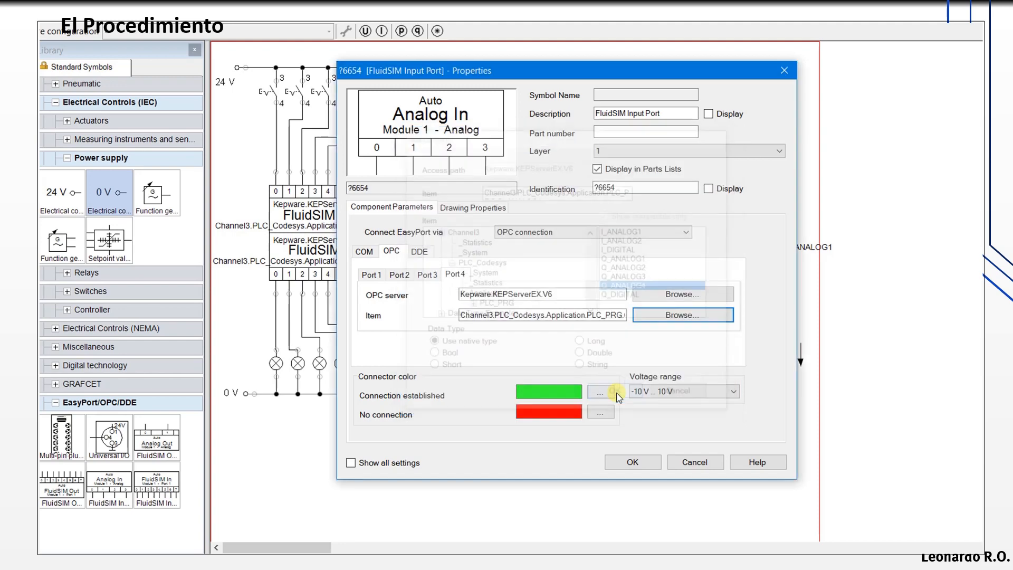
left_click(633, 463)
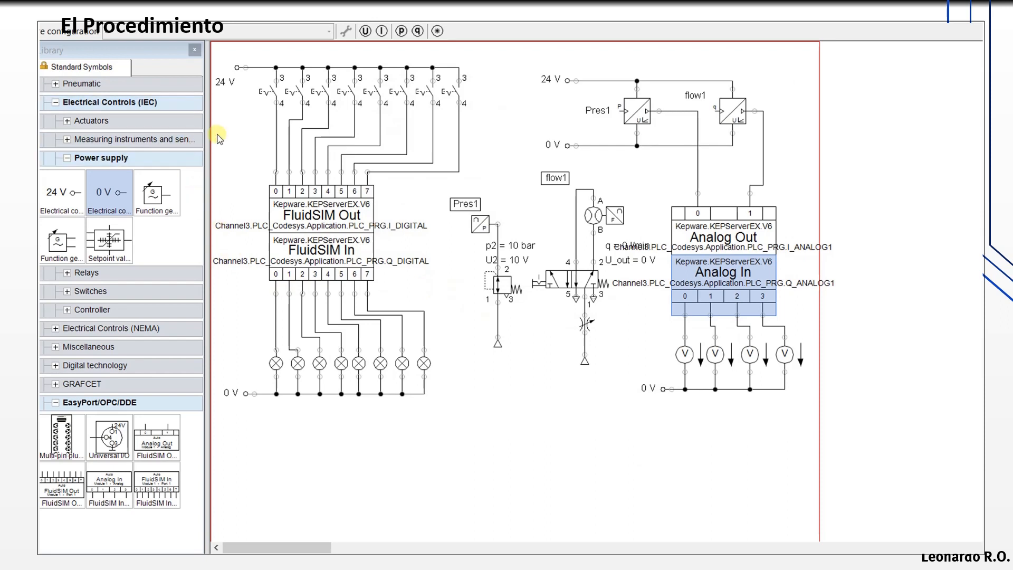
- Narrow the component library, start the simulation and set the pressure reducing valve's nominal pressure to 0 bar
left_click_drag(207, 132, 138, 134)
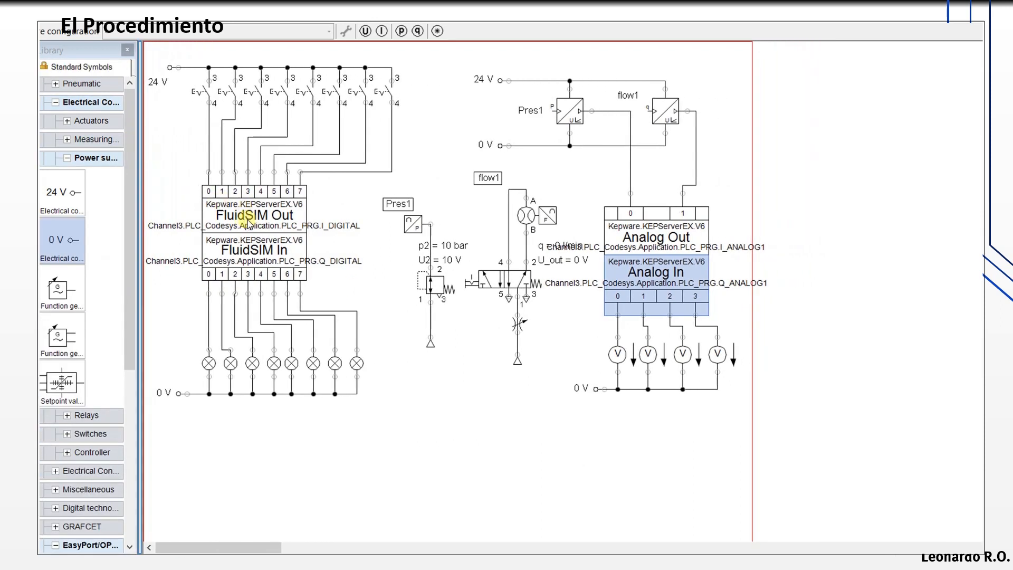
left_click(270, 25)
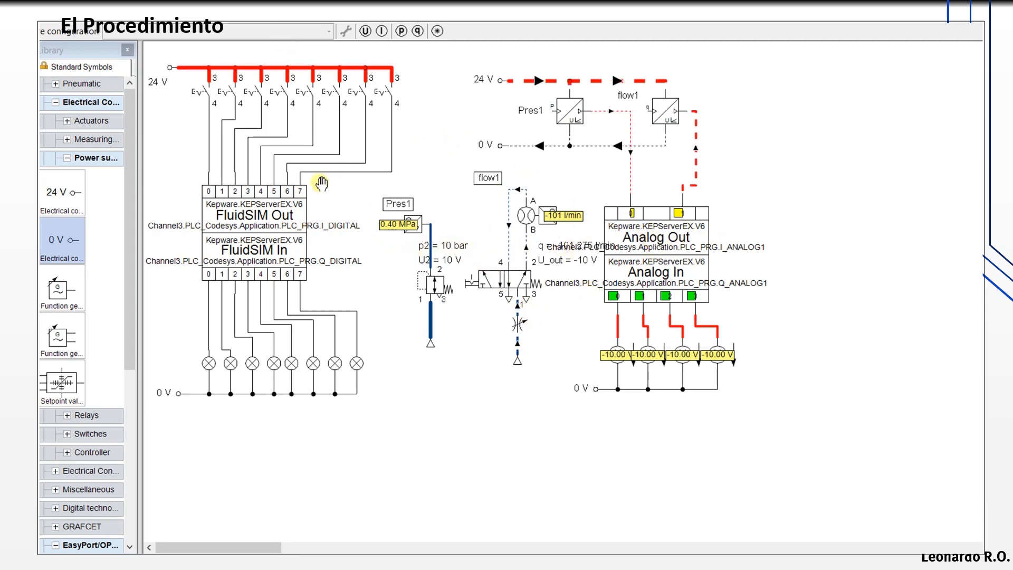
left_click(432, 282)
left_click_drag(398, 379, 329, 381)
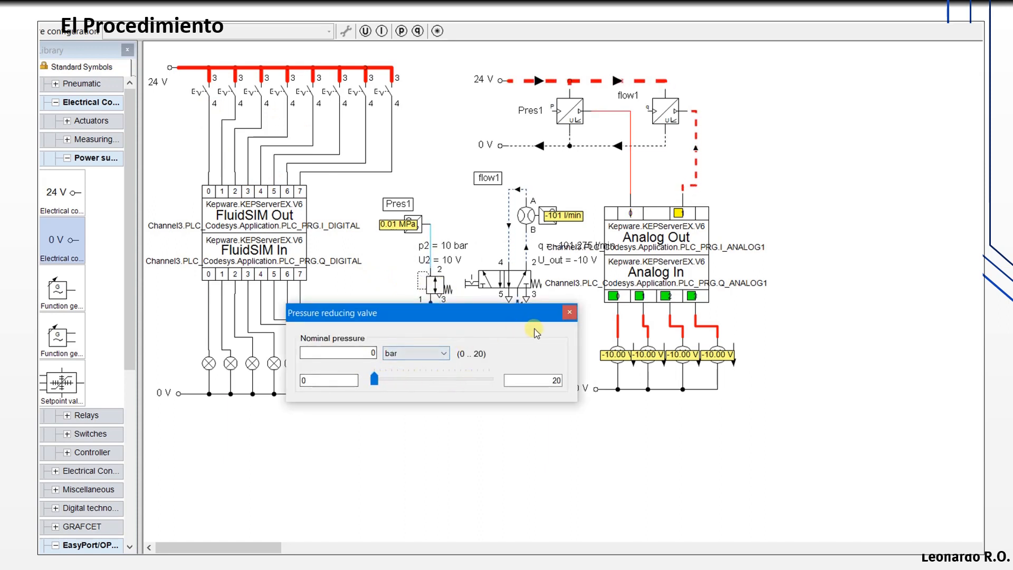
left_click(569, 312)
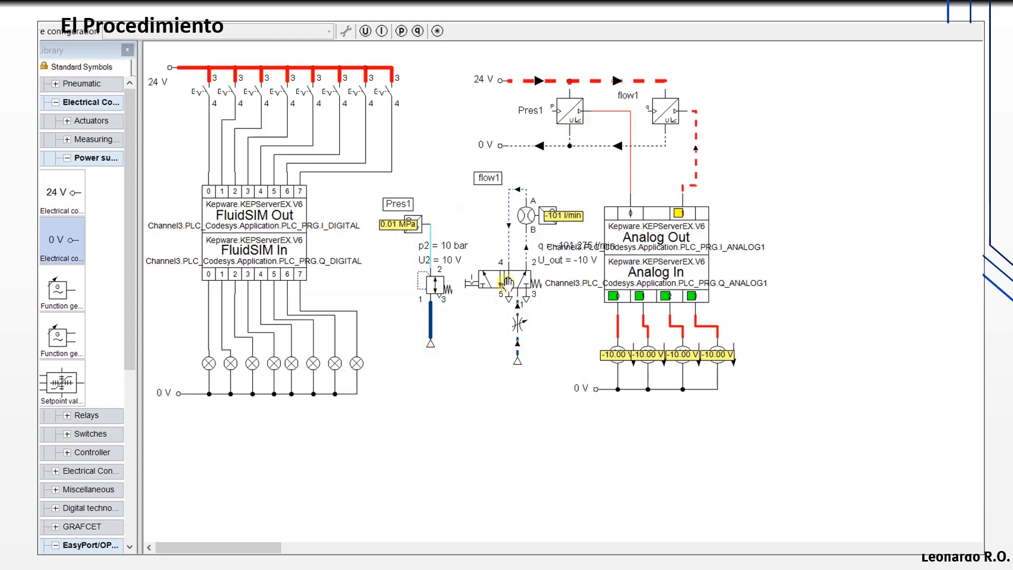
- Reduce the opening level of the throttle valve below the directional valve to its minimum
left_click(517, 321)
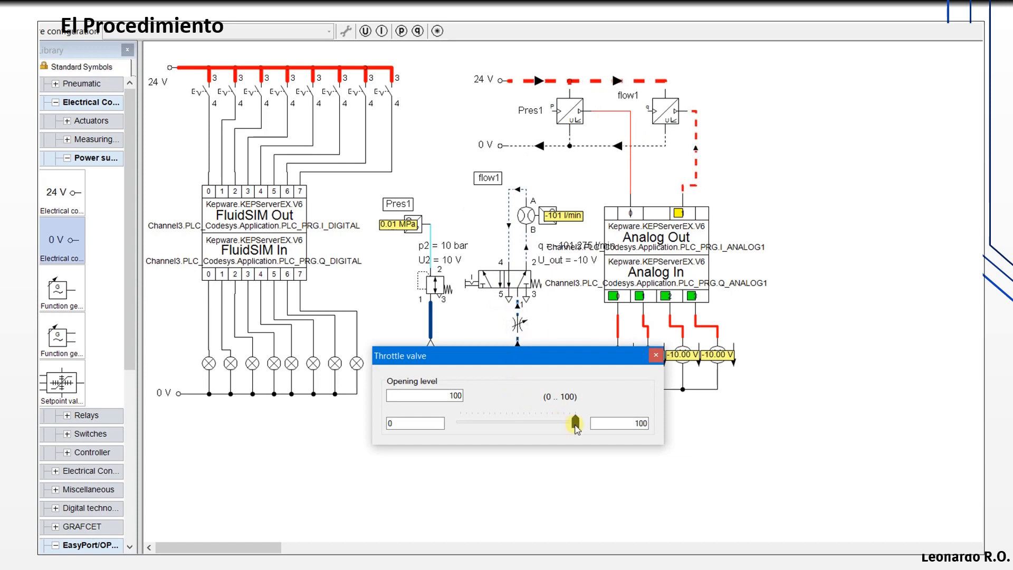
left_click_drag(575, 427, 429, 426)
left_click(449, 452)
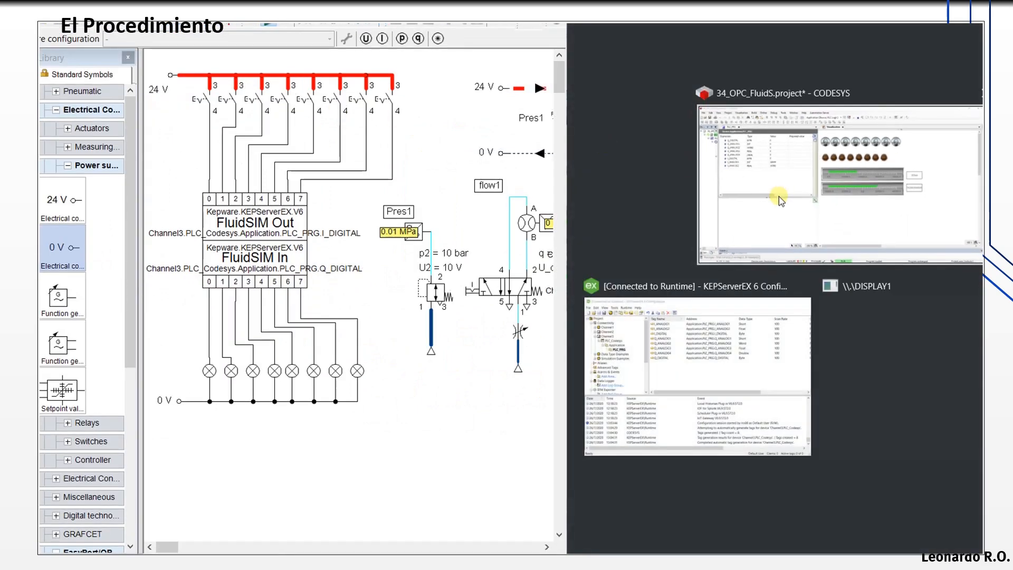
- Place the CODESYS window beside FluidSIM and narrow the device tree to give the PLC_PRG and Visualization views more room
left_click(778, 195)
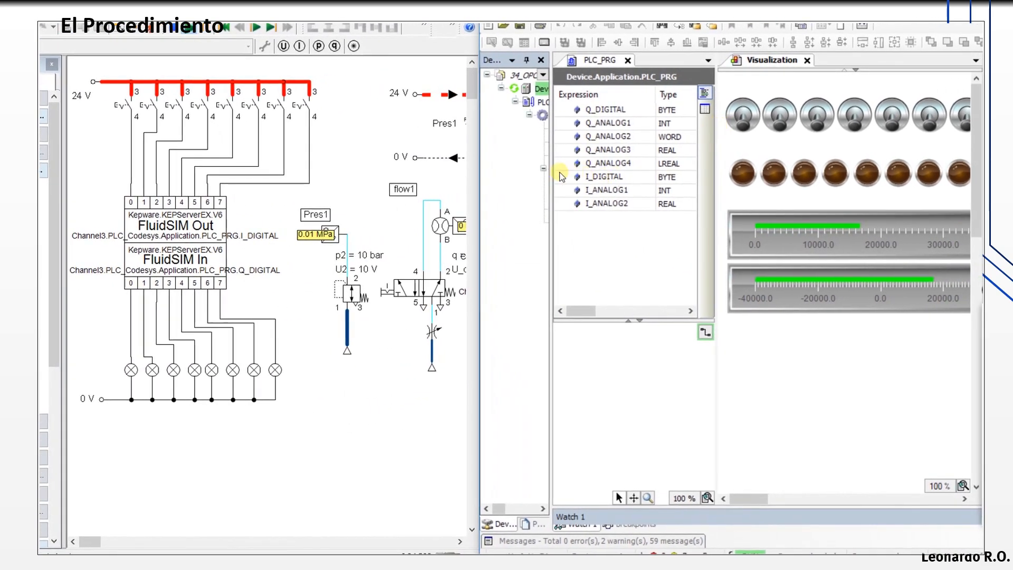
left_click_drag(551, 174, 524, 174)
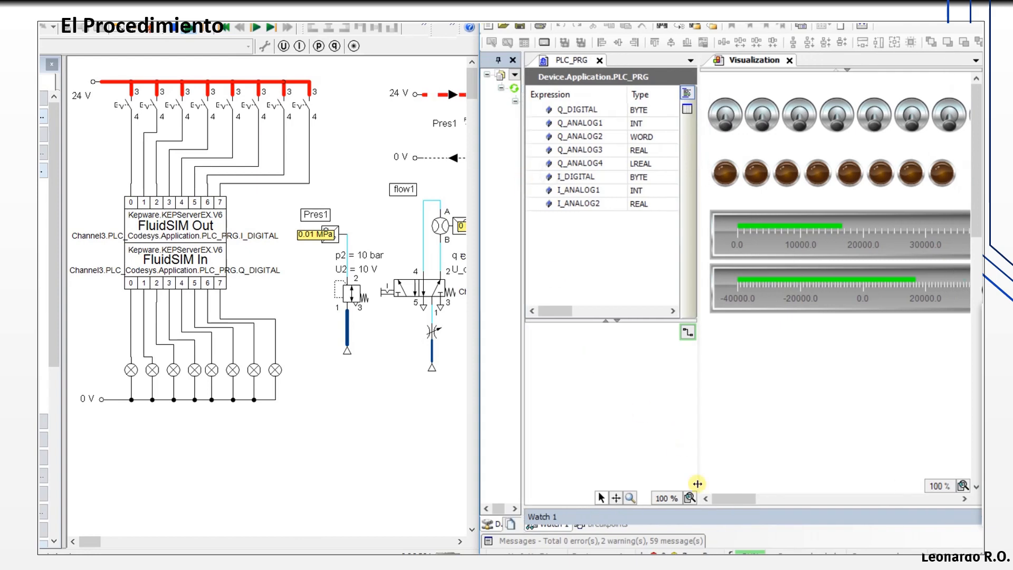
mouse_move(725, 499)
left_mouse_down()
mouse_move(737, 499)
mouse_move(730, 492)
left_mouse_up()
- Close the eight switches feeding the FluidSIM Out block one after another and reopen several to test the I_DIGITAL transfer to CODESYS
left_click(127, 103)
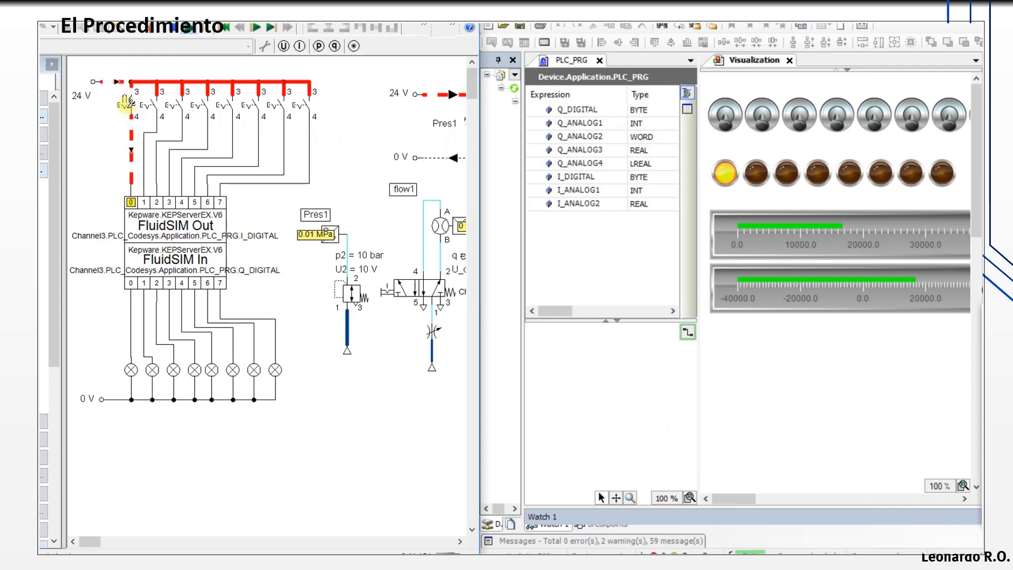
left_click(155, 100)
left_click(174, 100)
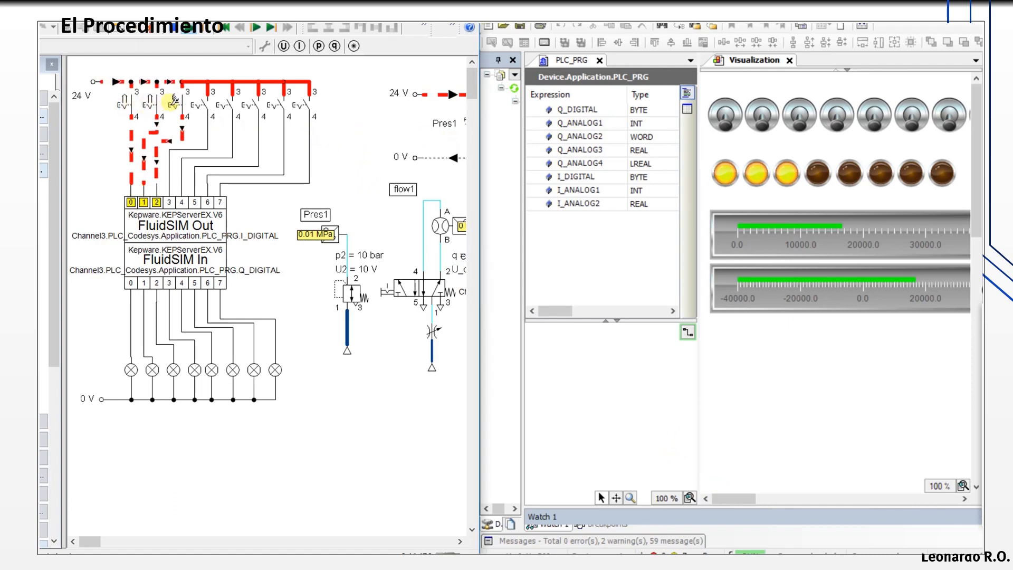
left_click(198, 103)
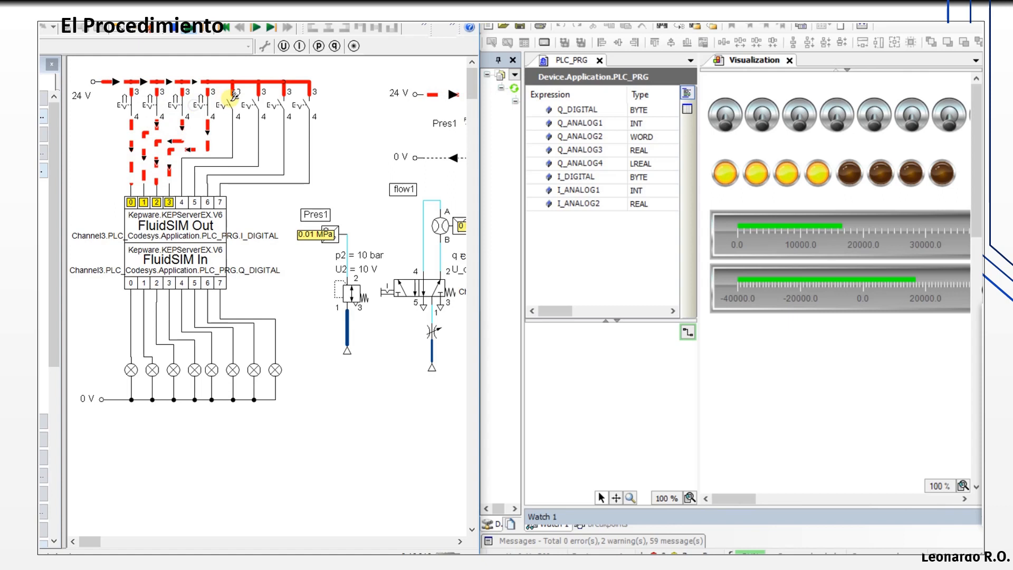
left_click(261, 99)
left_click(300, 101)
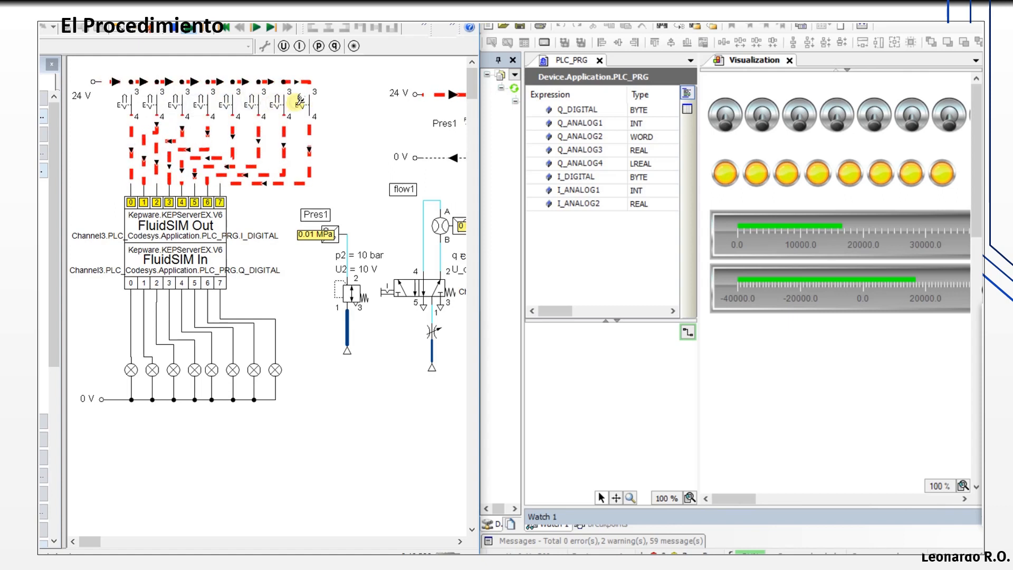
left_click(289, 101)
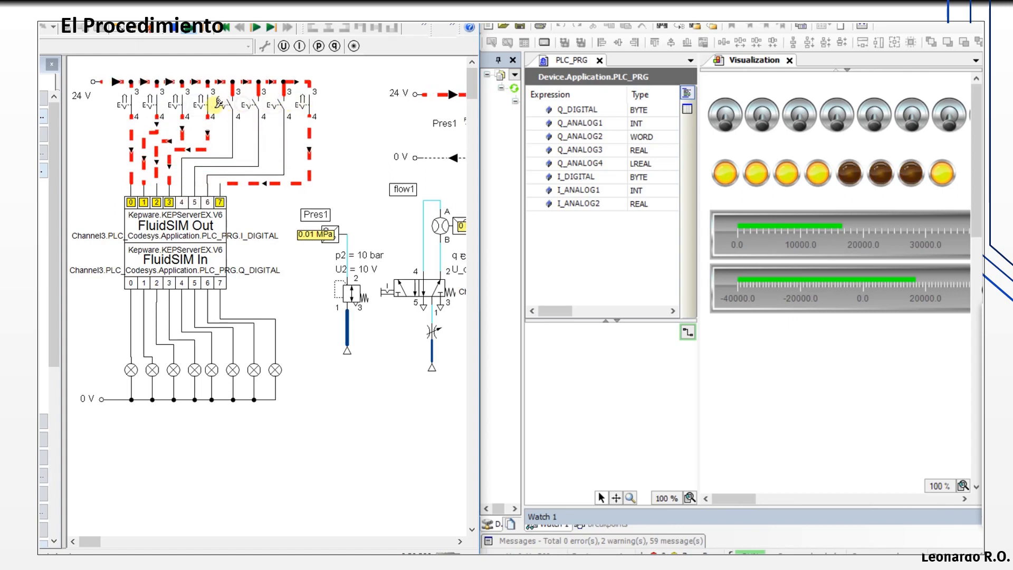
left_click(184, 103)
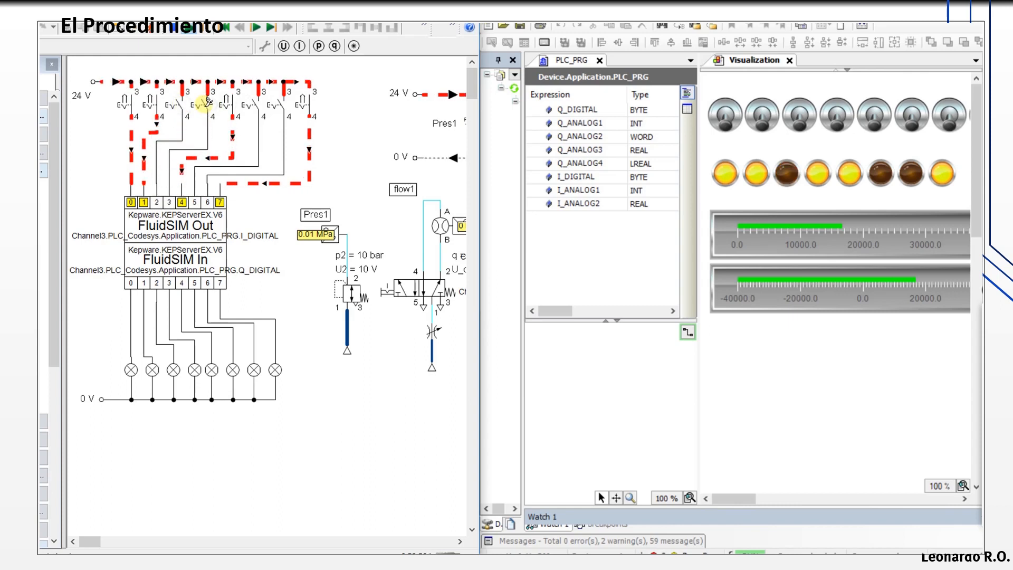
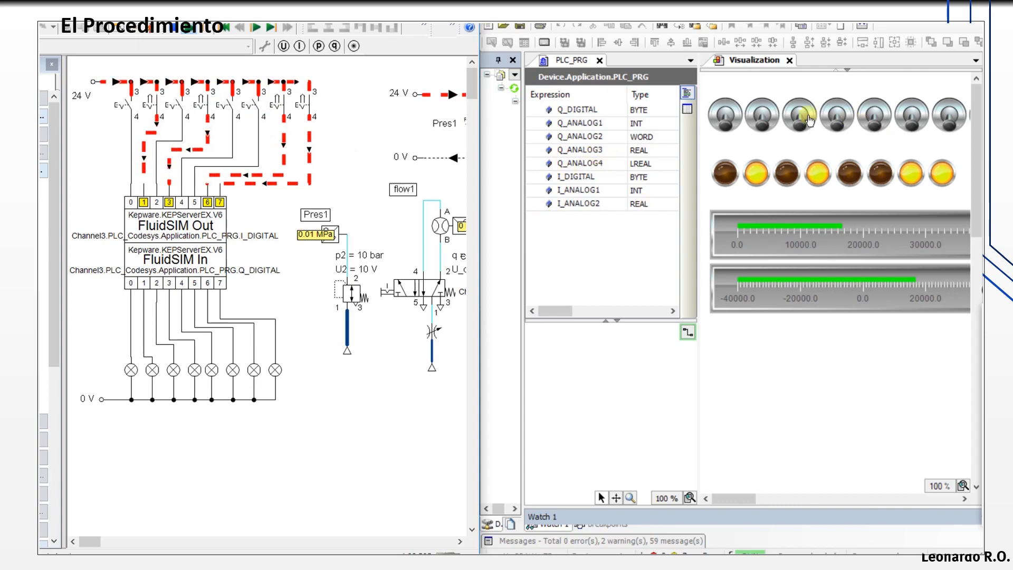
- Turn on the first, third and fifth toggle switches in the CODESYS visualization to drive the FluidSIM In lamps
left_click(726, 128)
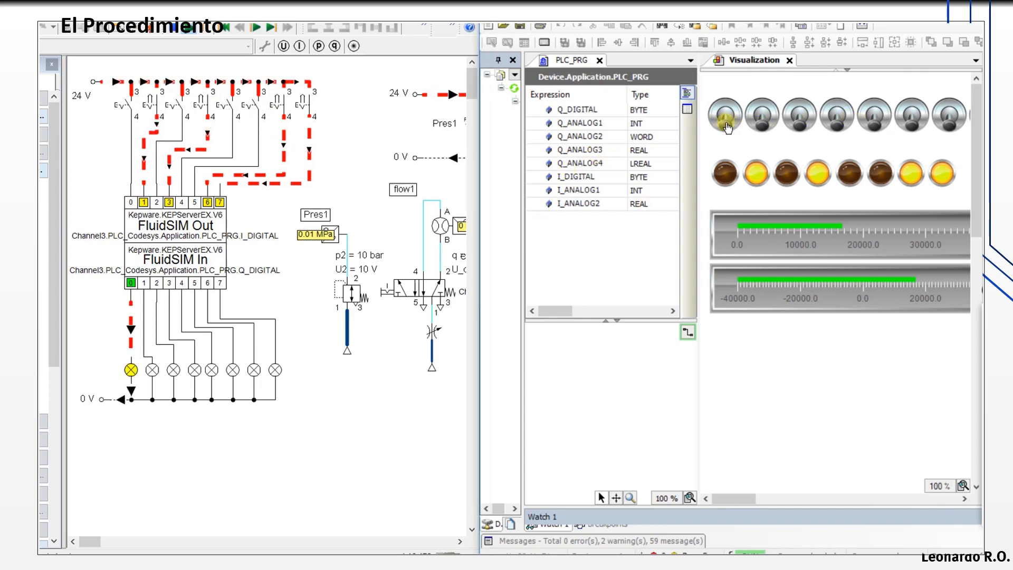
left_click(798, 130)
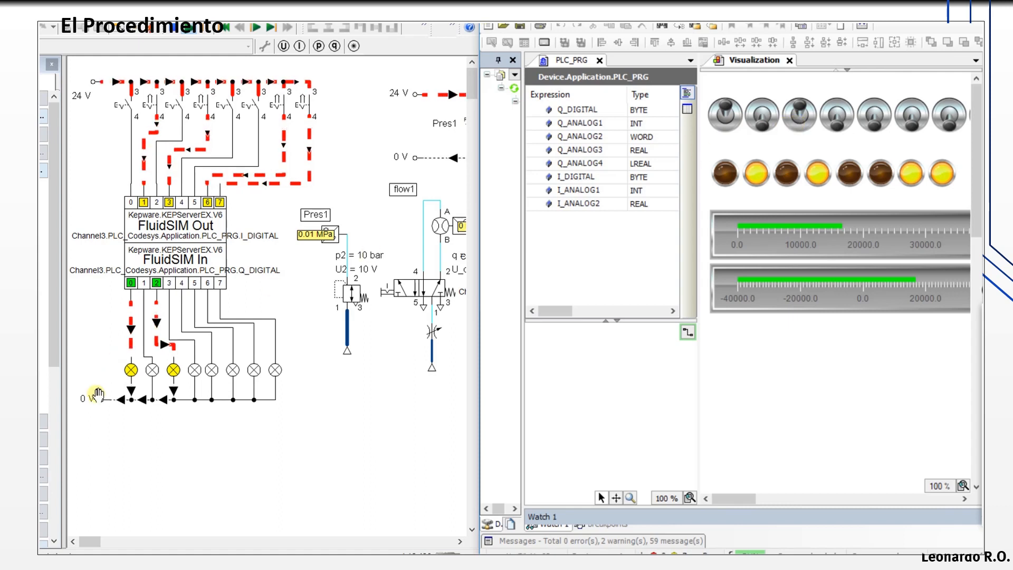
left_click(868, 126)
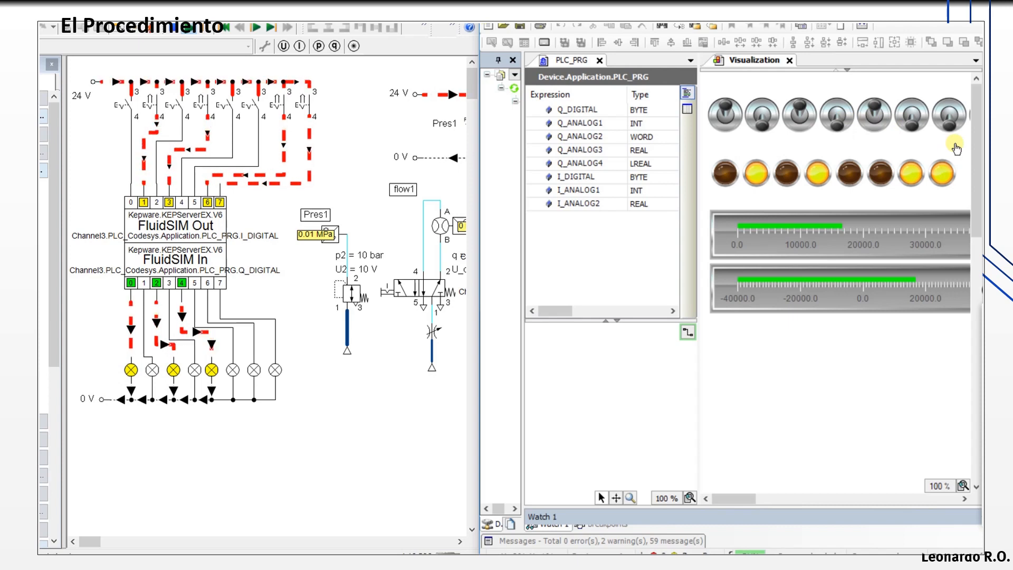
- Resize the PLC_PRG pane and its columns so that the Value column of the variable list is readable
mouse_move(564, 315)
left_mouse_down()
mouse_move(581, 310)
mouse_move(566, 312)
left_mouse_up()
left_click_drag(525, 247, 499, 247)
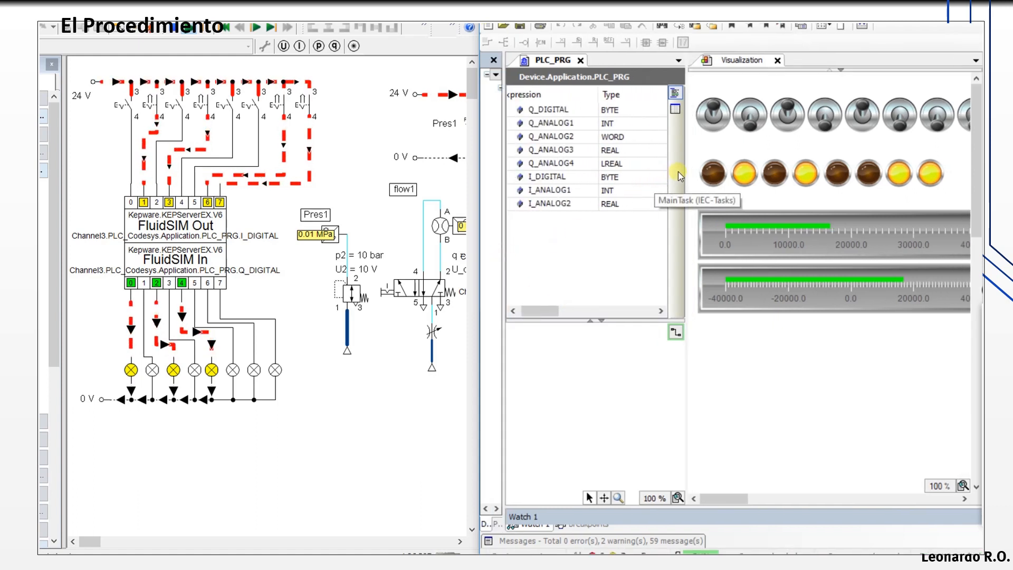
left_click_drag(686, 172, 707, 172)
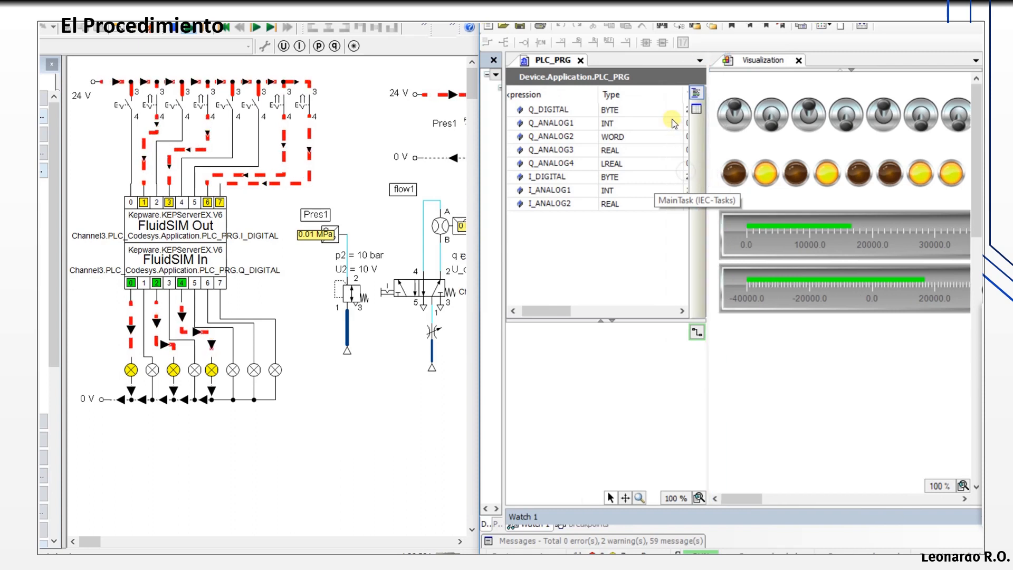
left_click_drag(684, 96, 634, 97)
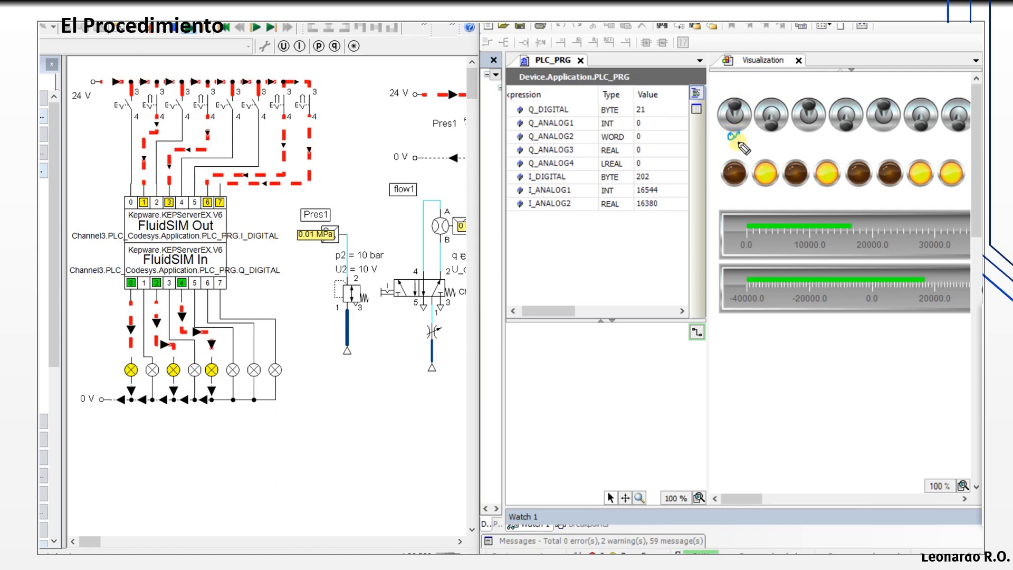
left_click_drag(746, 89, 858, 81)
mouse_move(731, 96)
left_mouse_down()
mouse_move(627, 109)
mouse_move(637, 98)
mouse_move(649, 104)
left_mouse_up()
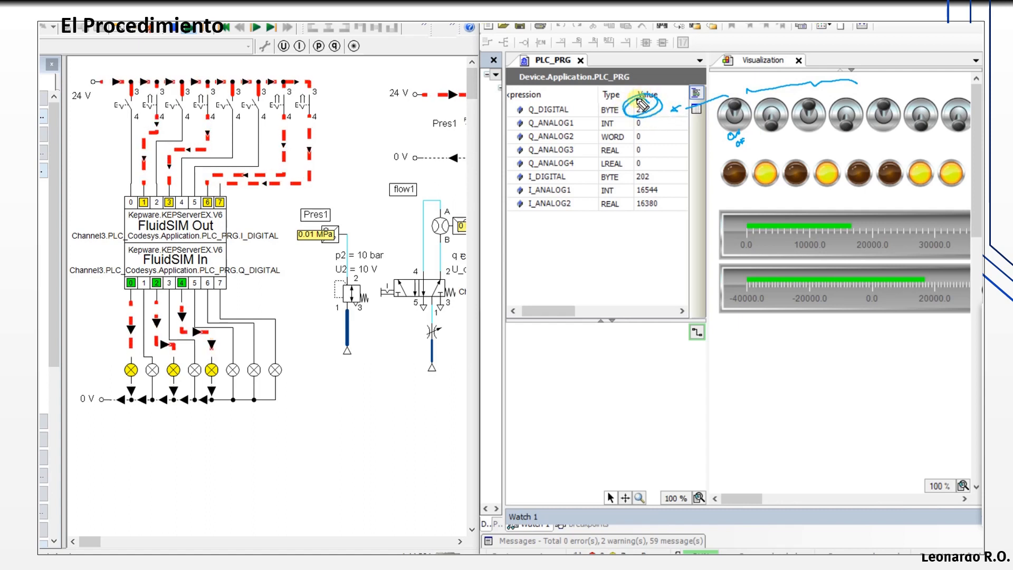
left_click_drag(482, 124, 491, 134)
mouse_move(485, 121)
left_mouse_down()
mouse_move(505, 123)
mouse_move(304, 247)
mouse_move(235, 265)
mouse_move(247, 270)
mouse_move(258, 247)
left_mouse_up()
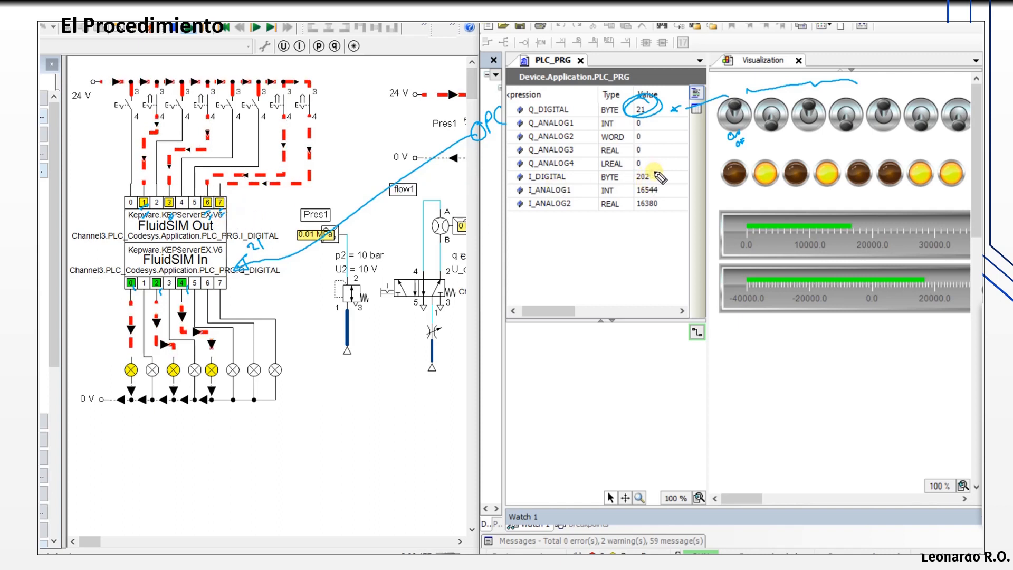
left_click_drag(644, 175, 645, 172)
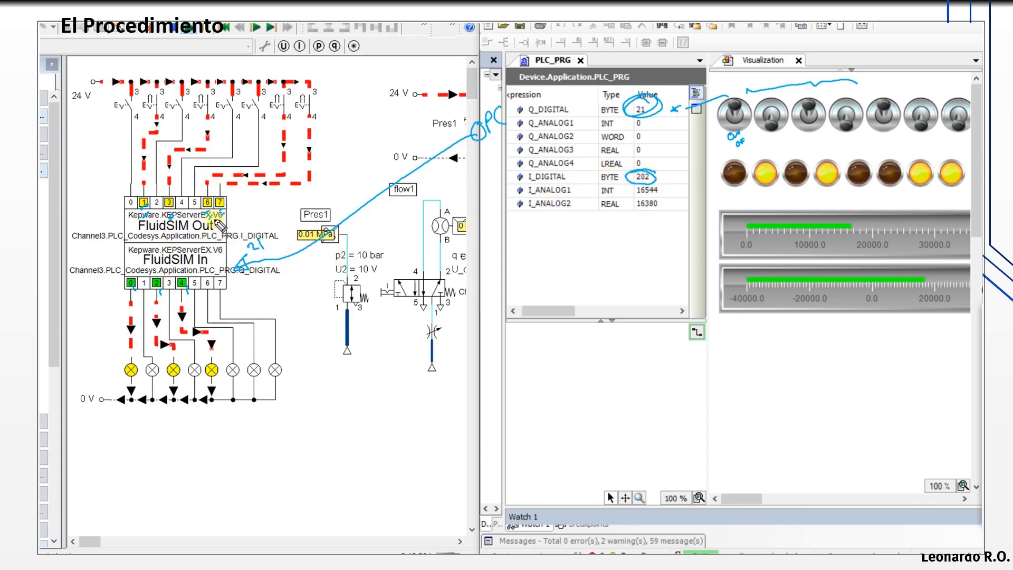
mouse_move(232, 231)
left_mouse_down()
mouse_move(418, 226)
mouse_move(681, 166)
mouse_move(796, 195)
mouse_move(977, 184)
left_mouse_up()
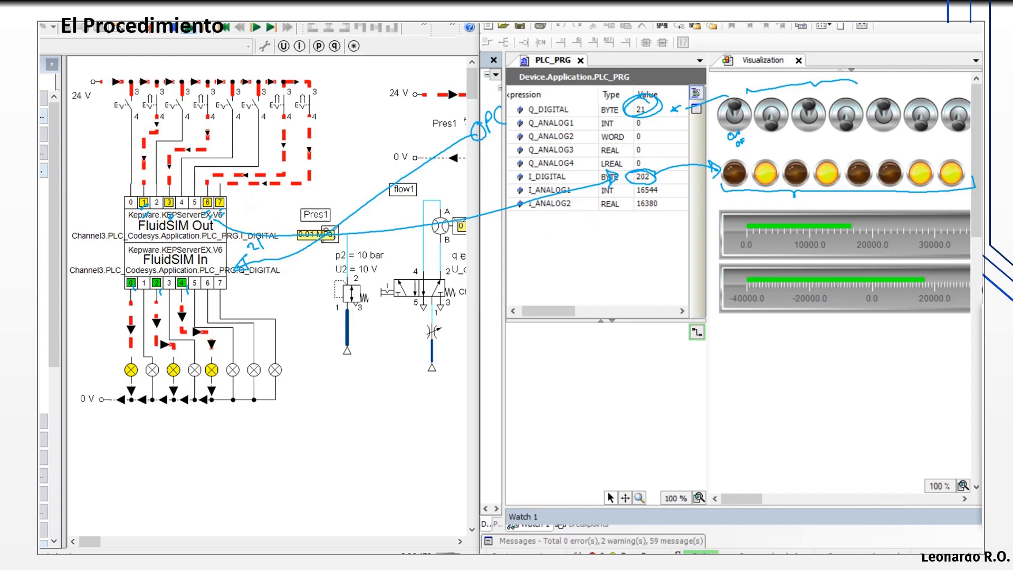
key("e")
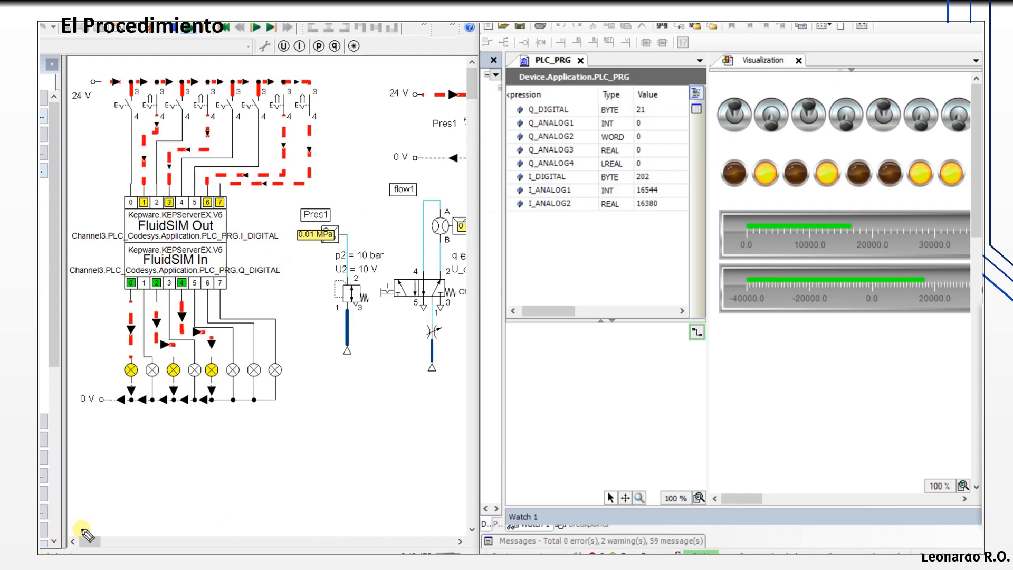
- Stop the FluidSIM simulation and review the component parameters of the Pres1 analog pressure sensor without changing them
left_click_drag(95, 542, 103, 543)
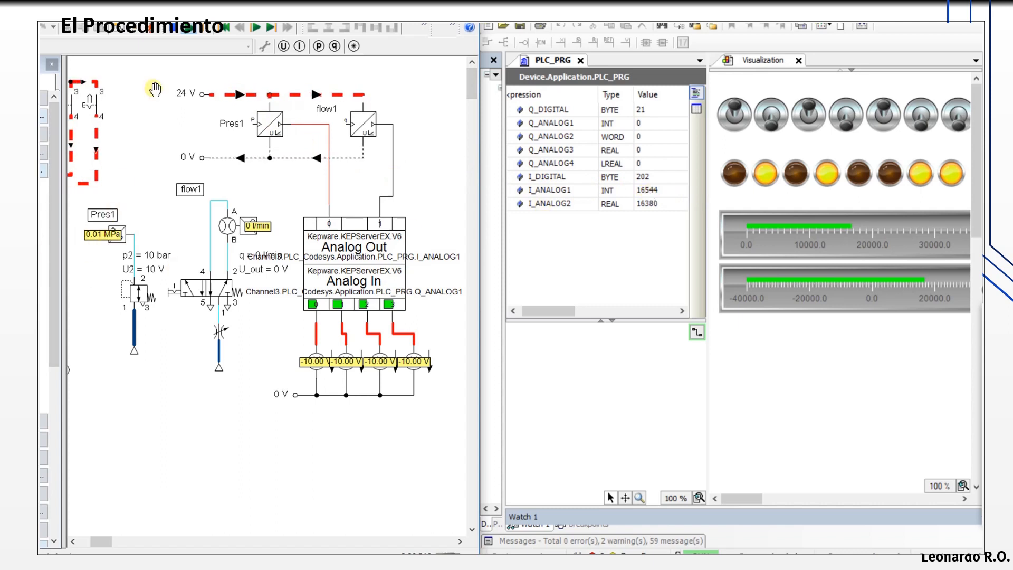
left_click(175, 28)
left_click(113, 236)
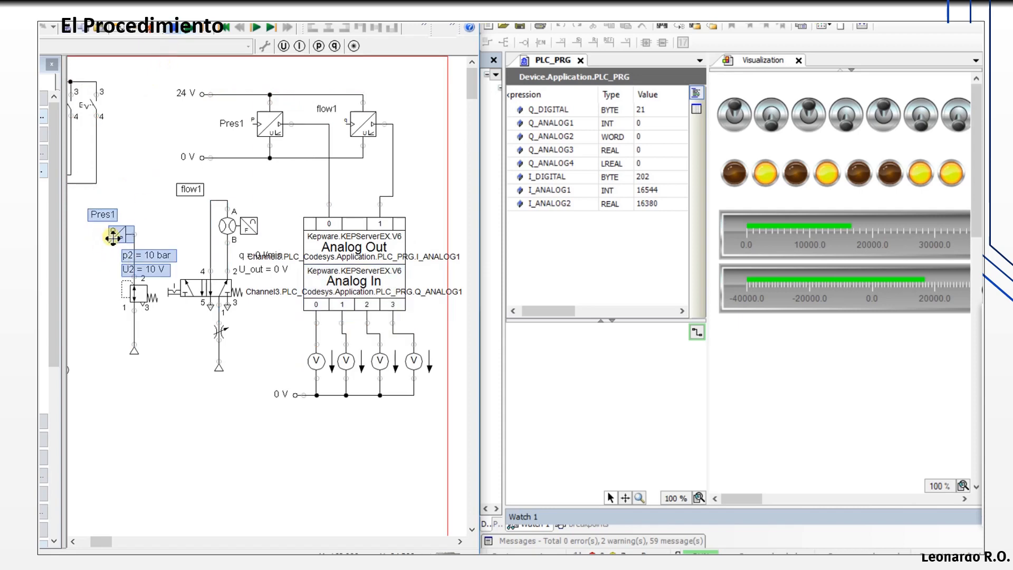
double_click(113, 237)
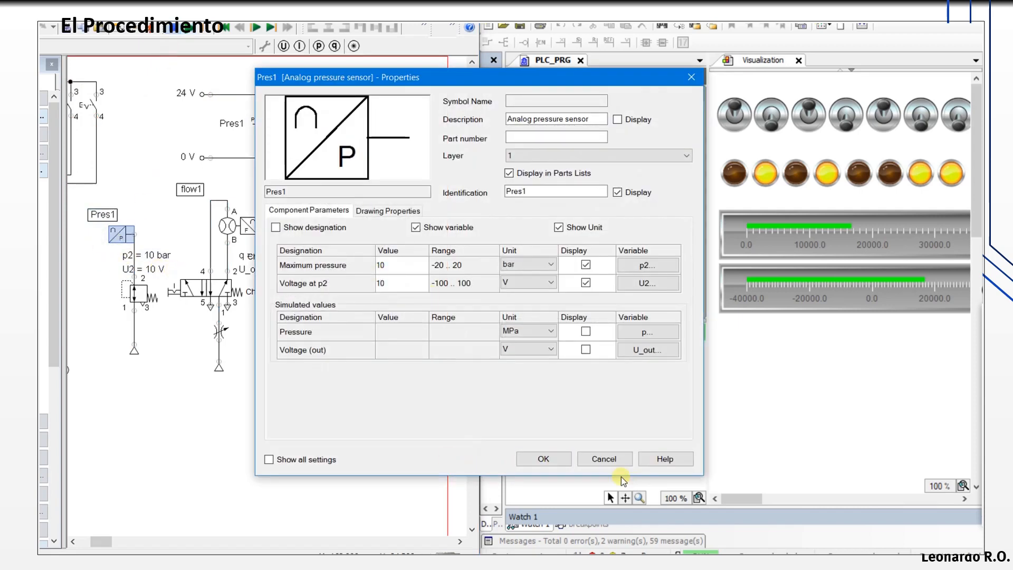
left_click(601, 453)
- Move the Pres1 sensor's p2 and U2 labels to the free space above its Pres1 name label
left_click_drag(155, 255, 141, 187)
left_click_drag(150, 270, 138, 206)
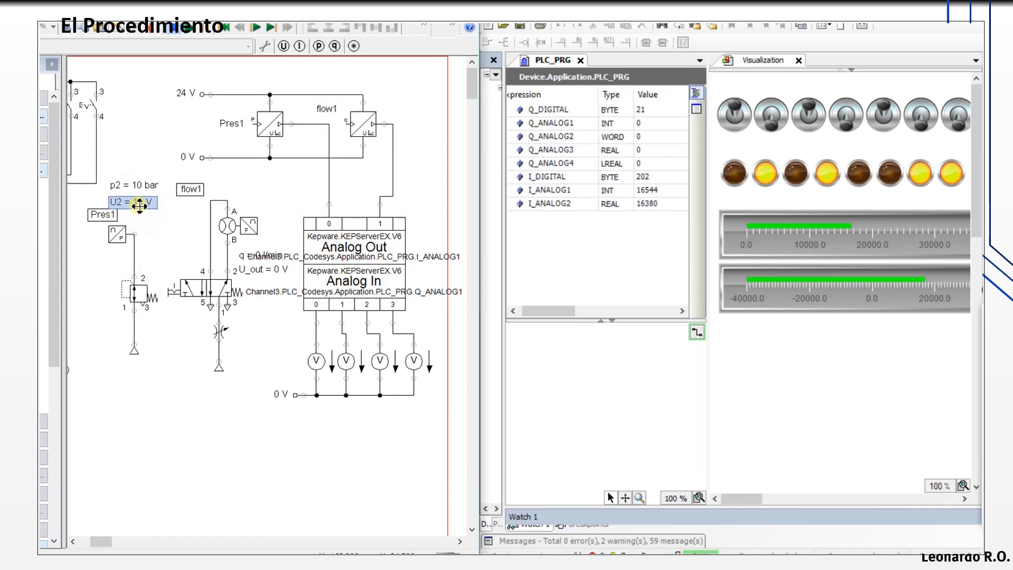
- Start the FluidSIM simulation and close the third, fifth and sixth switches feeding FluidSIM Out bits 2, 4 and 5
left_click(188, 29)
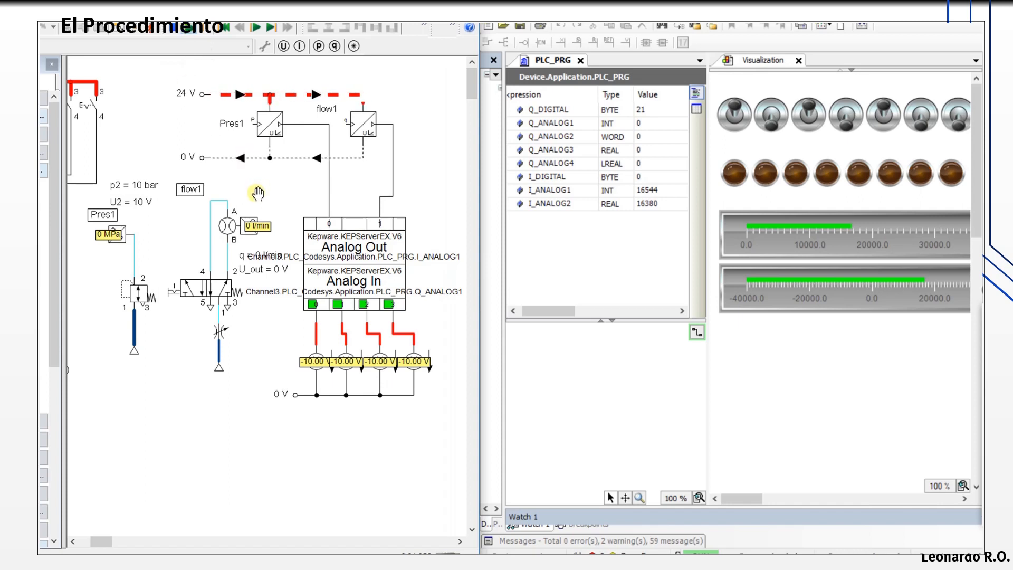
left_click_drag(97, 543, 86, 544)
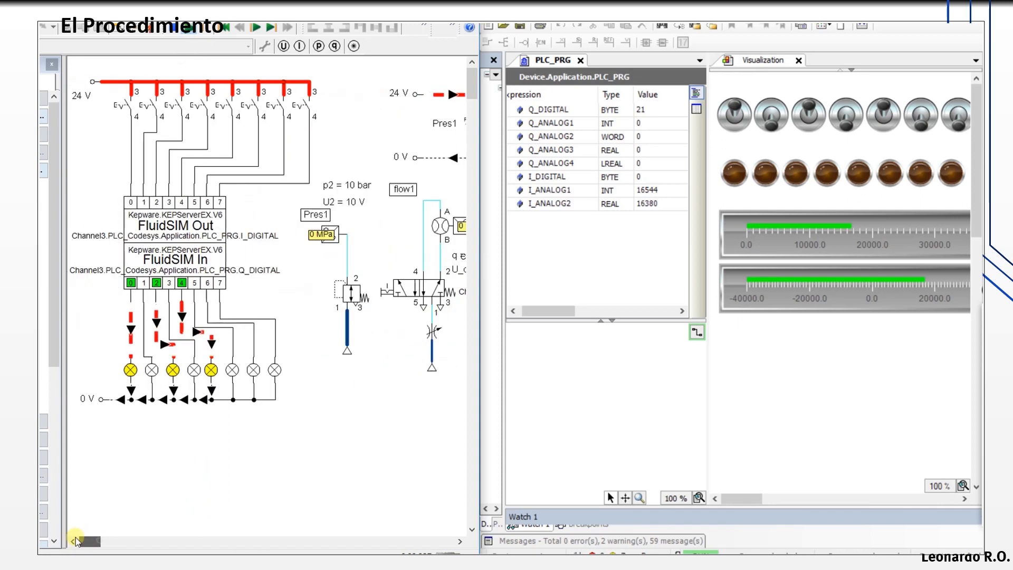
left_click(176, 100)
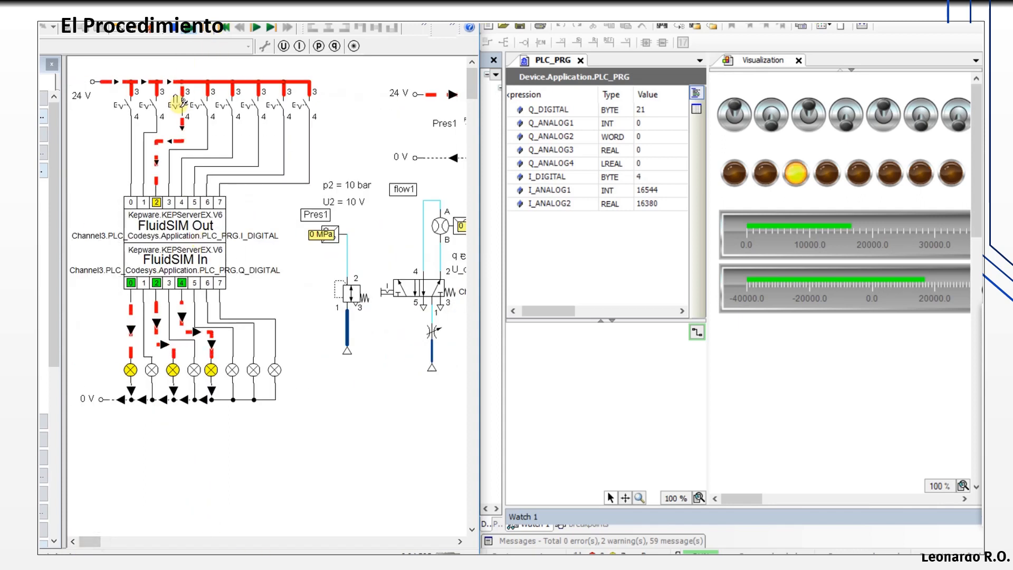
left_click(227, 101)
left_click(253, 101)
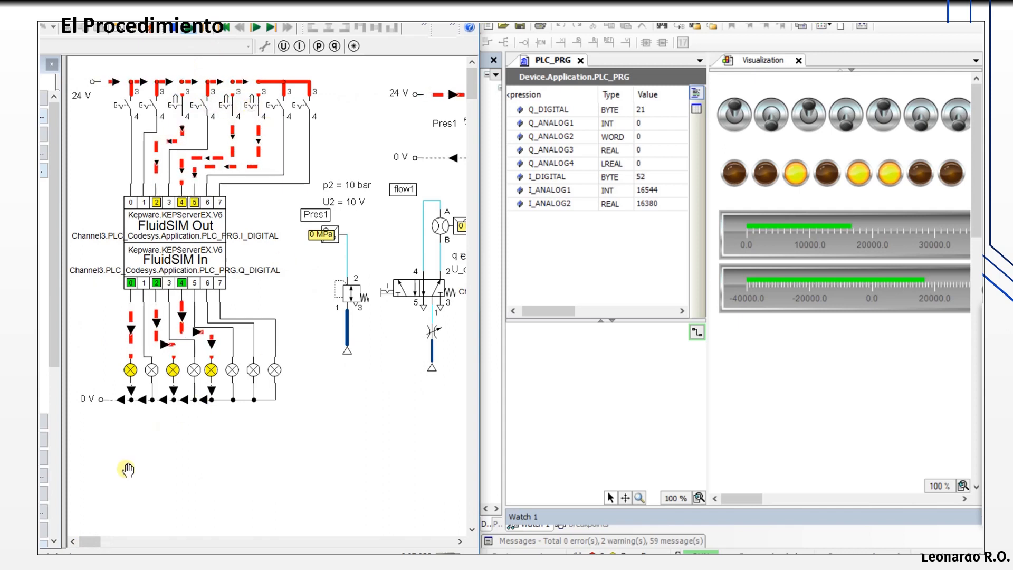
left_click_drag(93, 541, 110, 542)
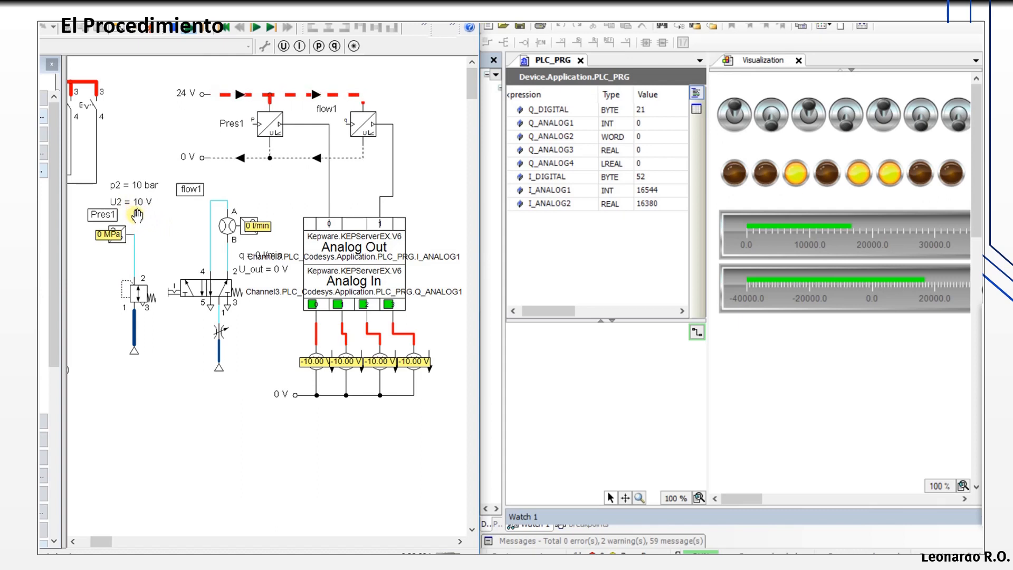
left_click(137, 302)
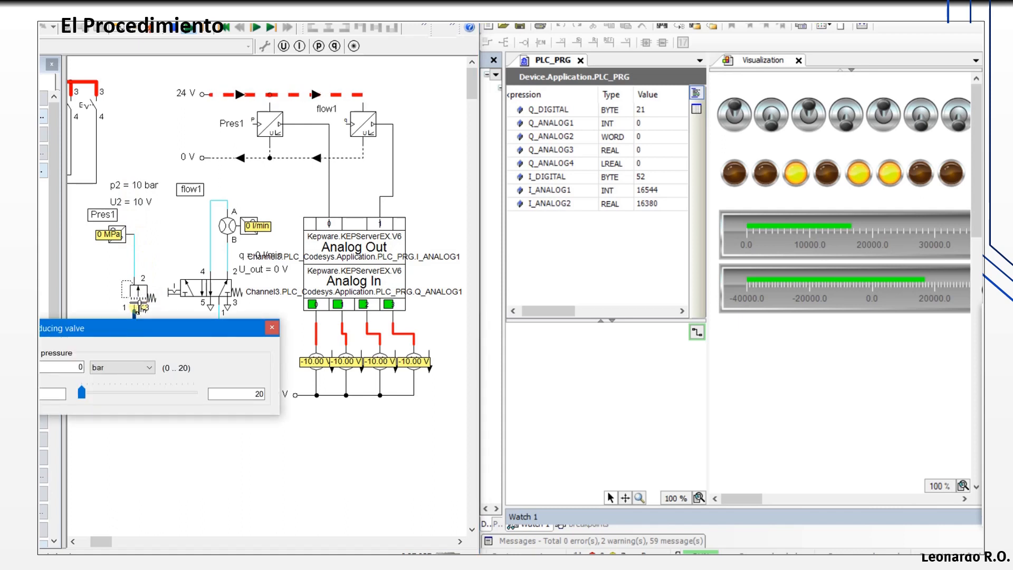
left_click(272, 329)
- Stop the simulation and make the Pres1 sensor display its simulated Pressure and Voltage (out) instead of Maximum pressure and Voltage at p2
left_click(174, 32)
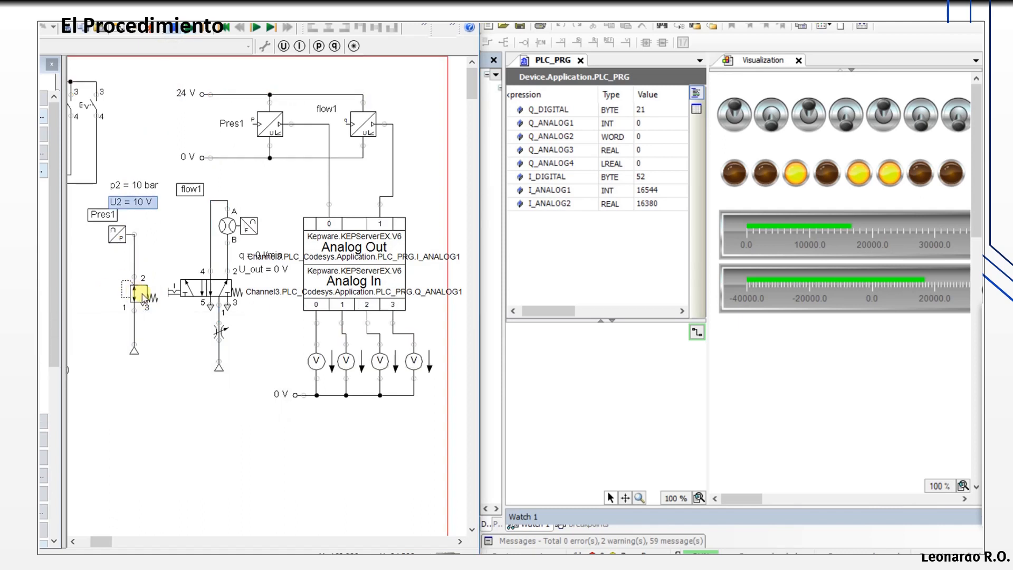
left_click(117, 238)
double_click(118, 239)
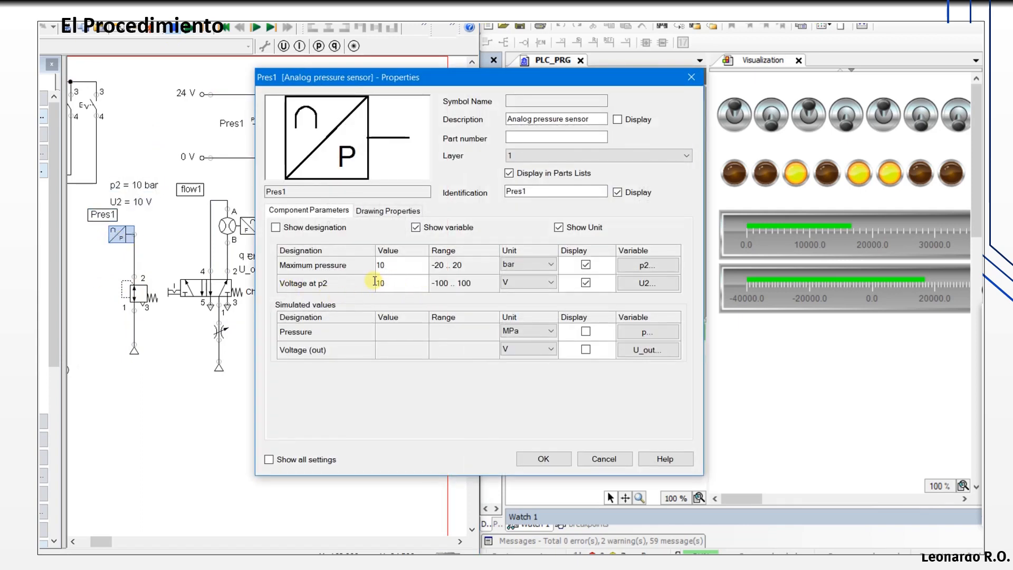
left_click(585, 264)
left_click(586, 282)
left_click(586, 349)
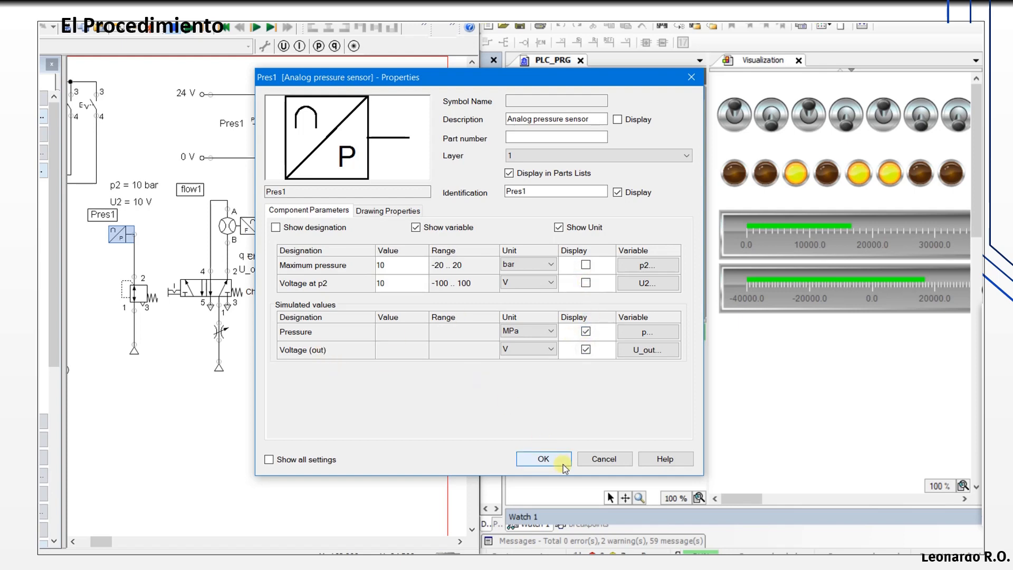
left_click(538, 458)
- Move the Pres1 sensor's p and U_out labels above its name label and the flow1 sensor's U_out and q labels above its symbol
left_click_drag(122, 253, 138, 195)
left_click_drag(151, 273, 135, 188)
left_click_drag(267, 269, 259, 185)
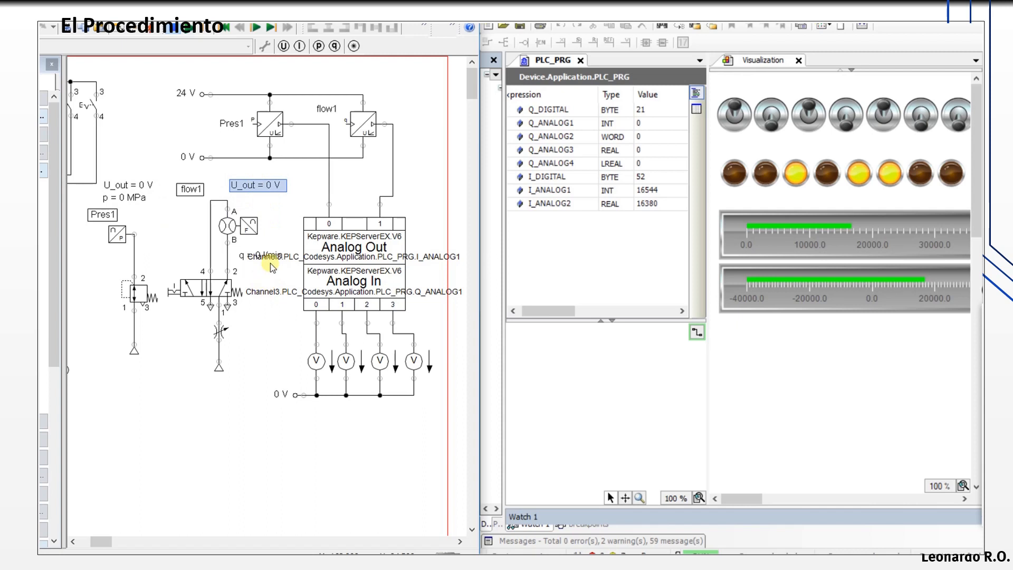
left_click_drag(262, 253, 258, 192)
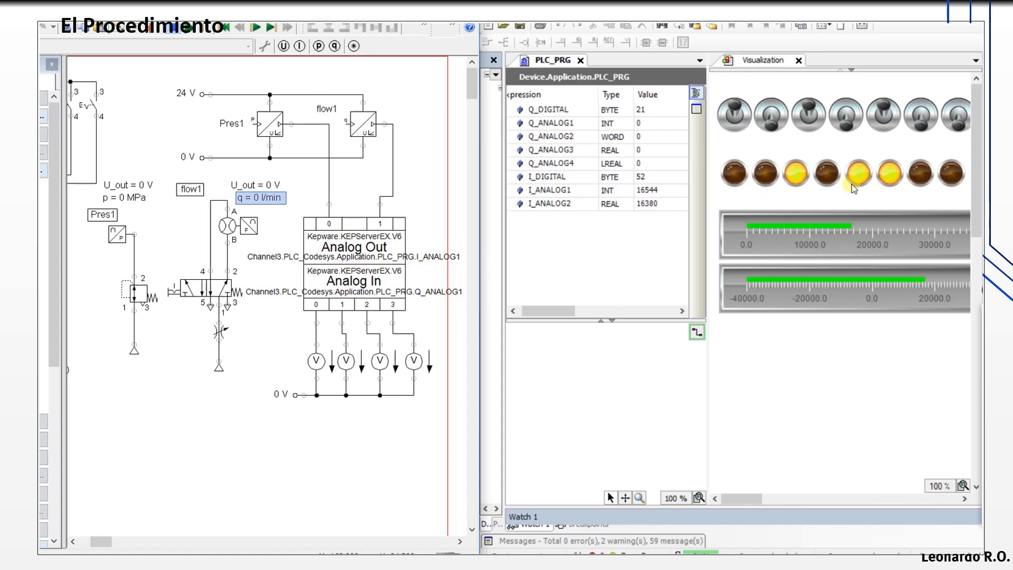
- Restart the simulation and close the third, fifth, seventh and eighth switches feeding FluidSIM Out bits 2, 4, 6 and 7
left_click(192, 30)
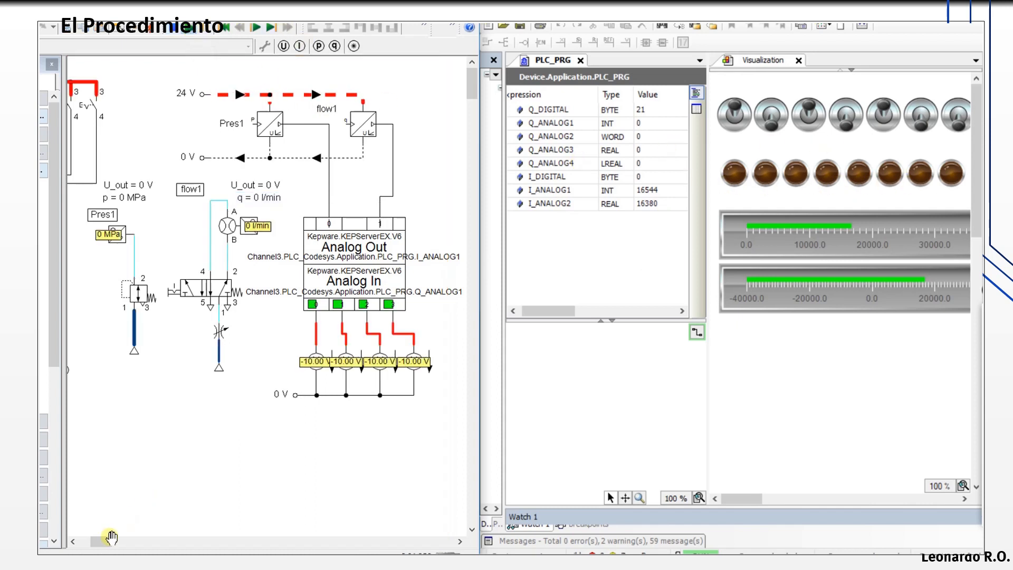
left_click_drag(99, 542, 78, 542)
left_click(176, 105)
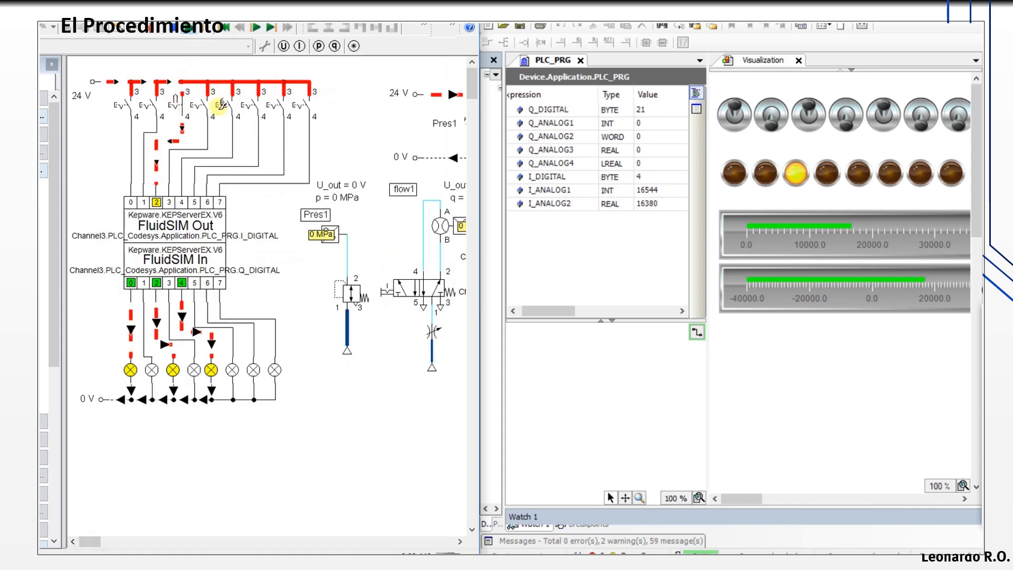
left_click(223, 107)
left_click(285, 105)
left_click(309, 105)
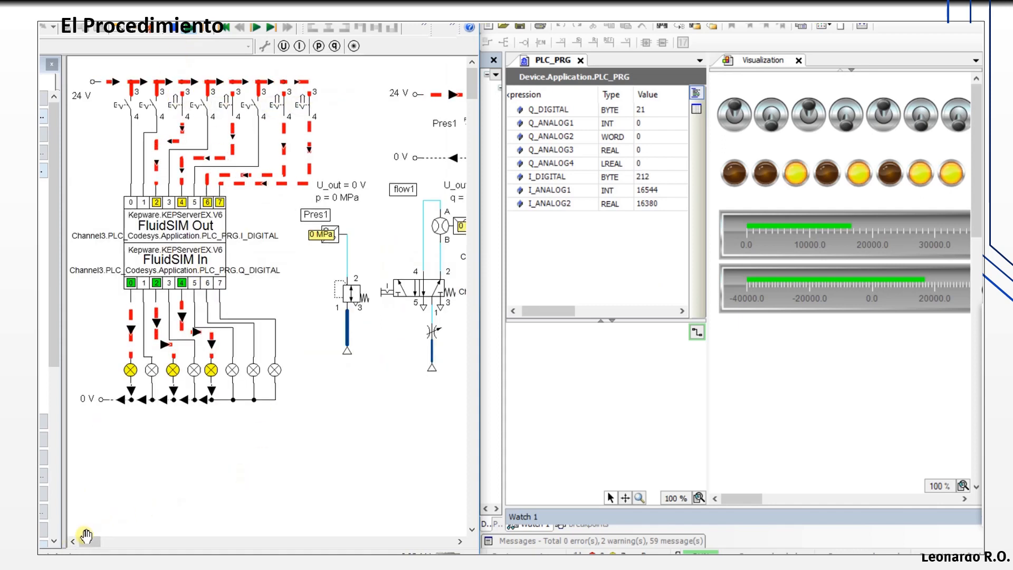
- Raise the nominal pressure of the pressure reducing valve below Pres1 to about 8.98 bar while the simulation runs
left_click_drag(98, 542, 113, 546)
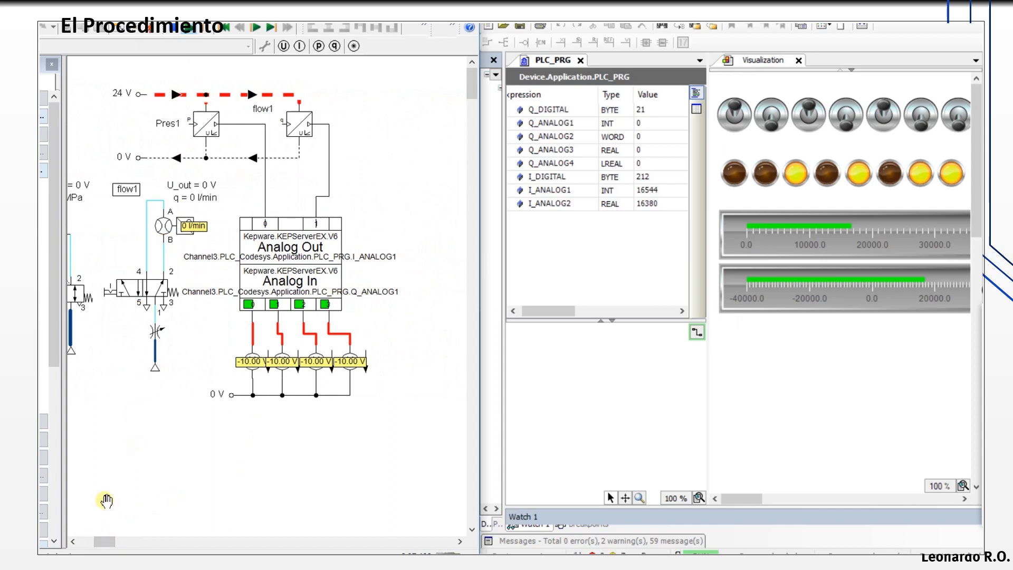
left_click(73, 542)
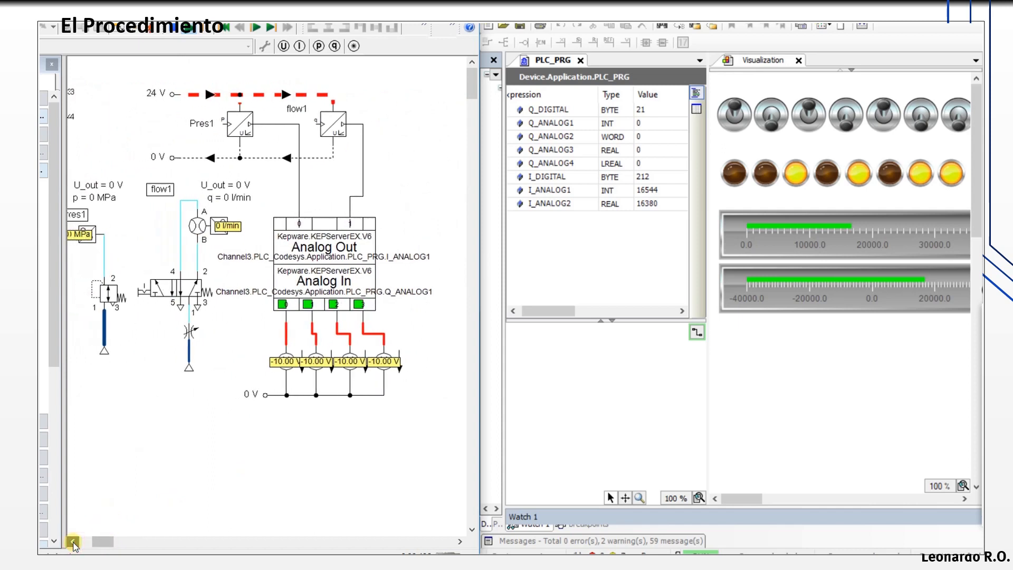
left_click(73, 542)
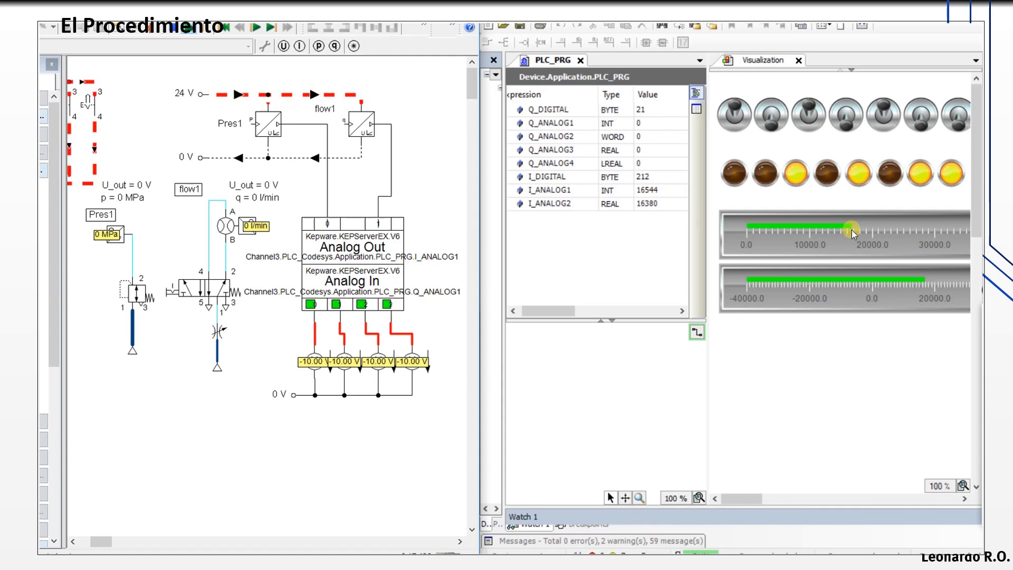
left_click(139, 299)
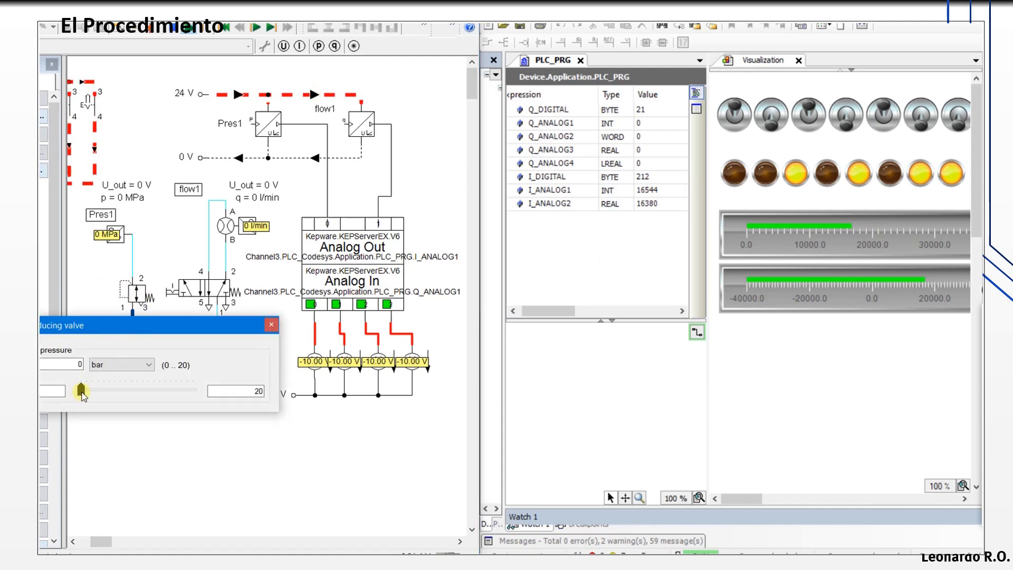
left_click_drag(81, 392, 91, 391)
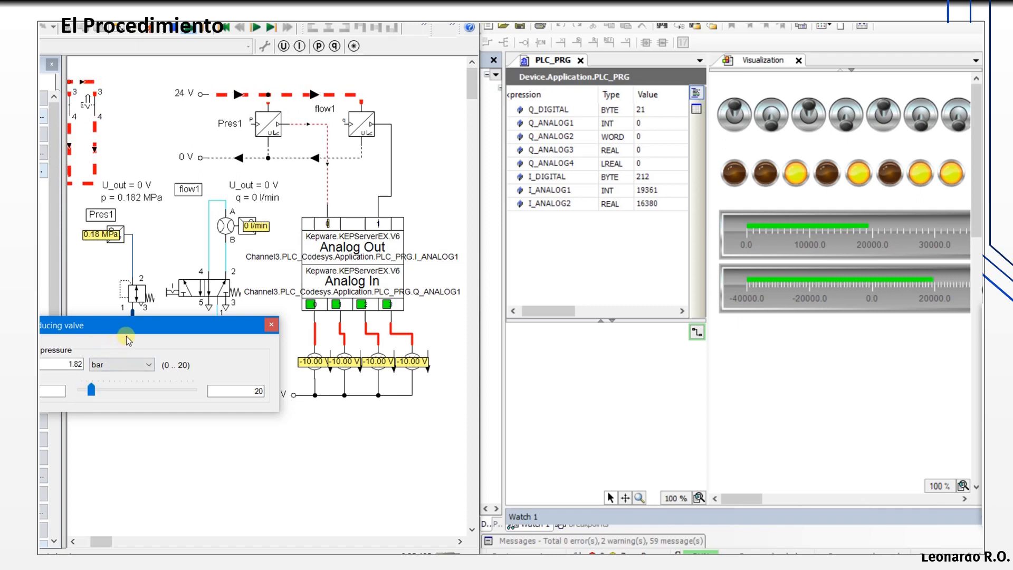
left_click_drag(126, 337, 515, 203)
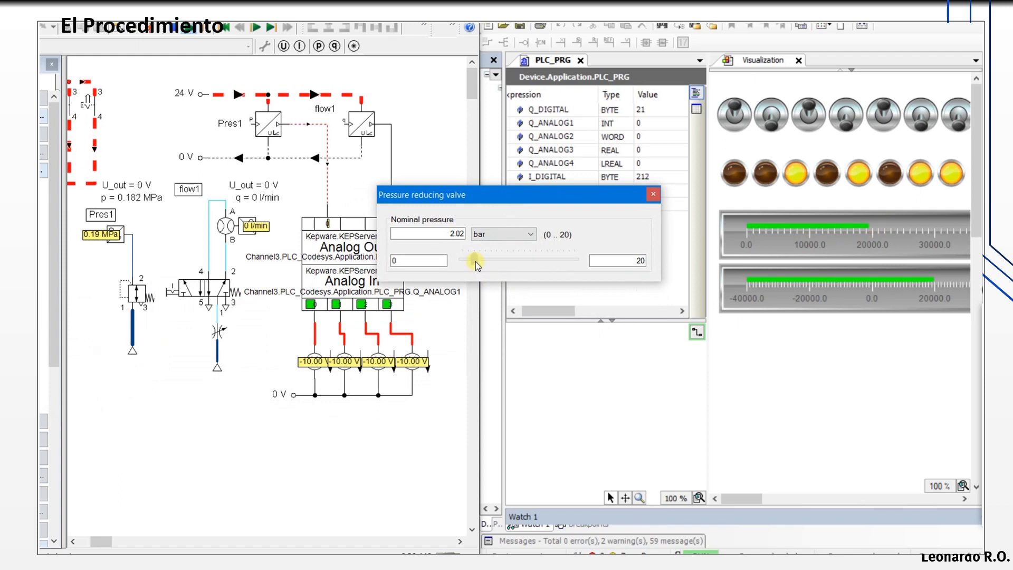
left_click_drag(476, 262, 516, 265)
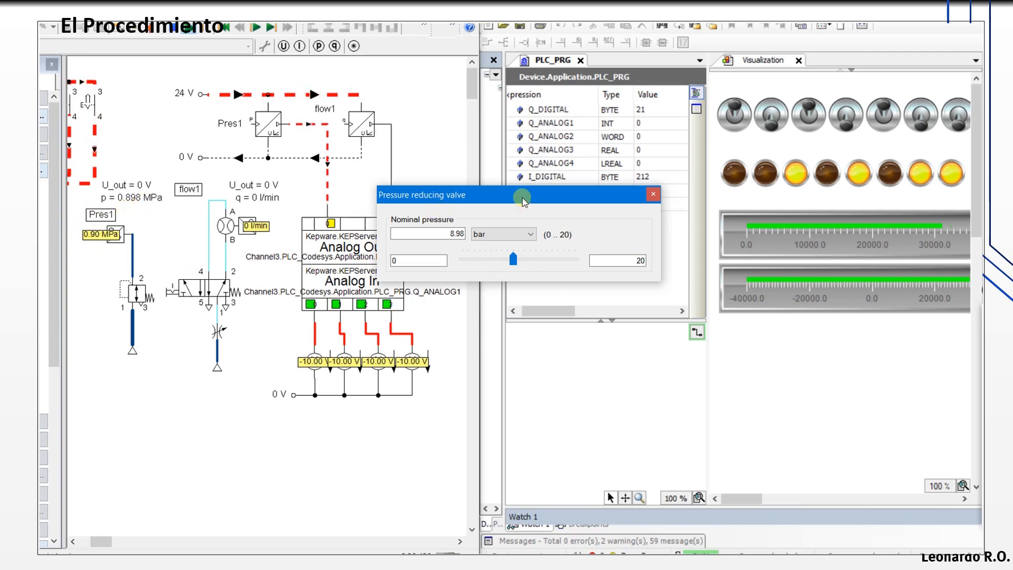
- Lower the reducing valve's nominal pressure to 0 bar and raise it back to about 4.66 bar, keeping the PLC variables in view
left_click_drag(524, 202, 207, 338)
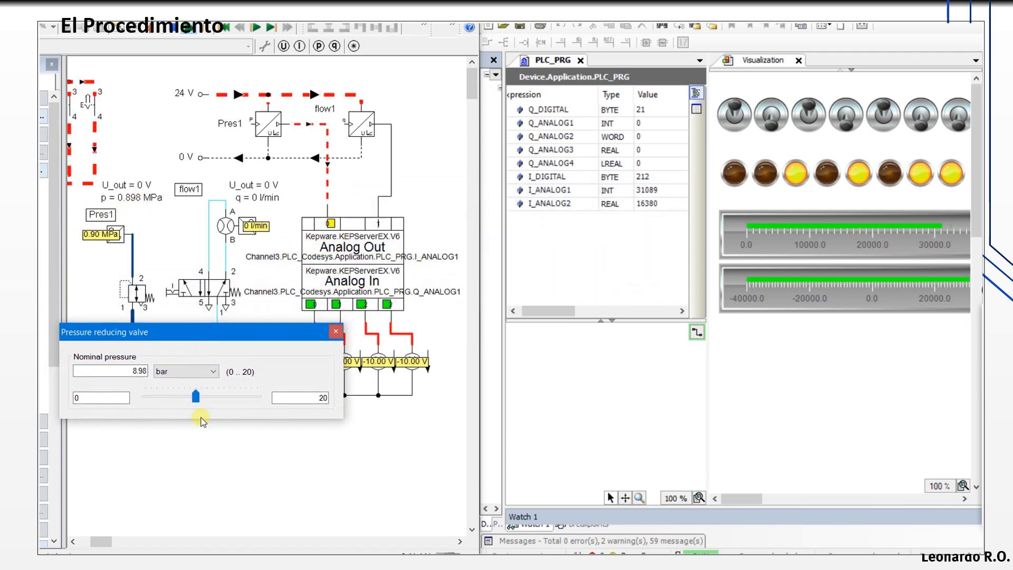
left_click_drag(195, 397, 144, 399)
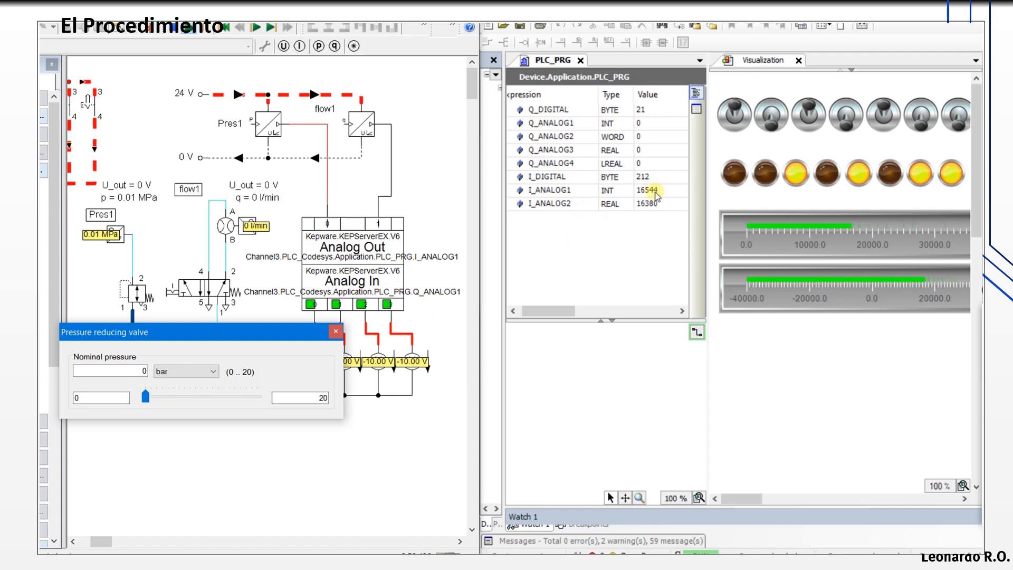
left_click_drag(148, 399, 175, 403)
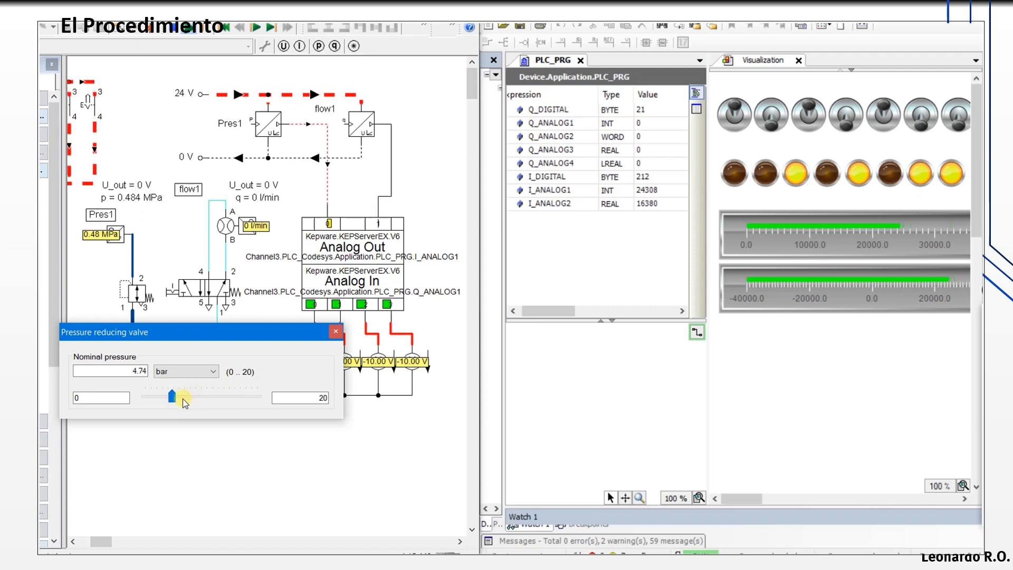
key("Left")
key("Left")
key("Left")
key("Left")
- Set the pressure reducing valve's nominal pressure to exactly 5 bar and close its settings
left_click_drag(129, 372, 240, 368)
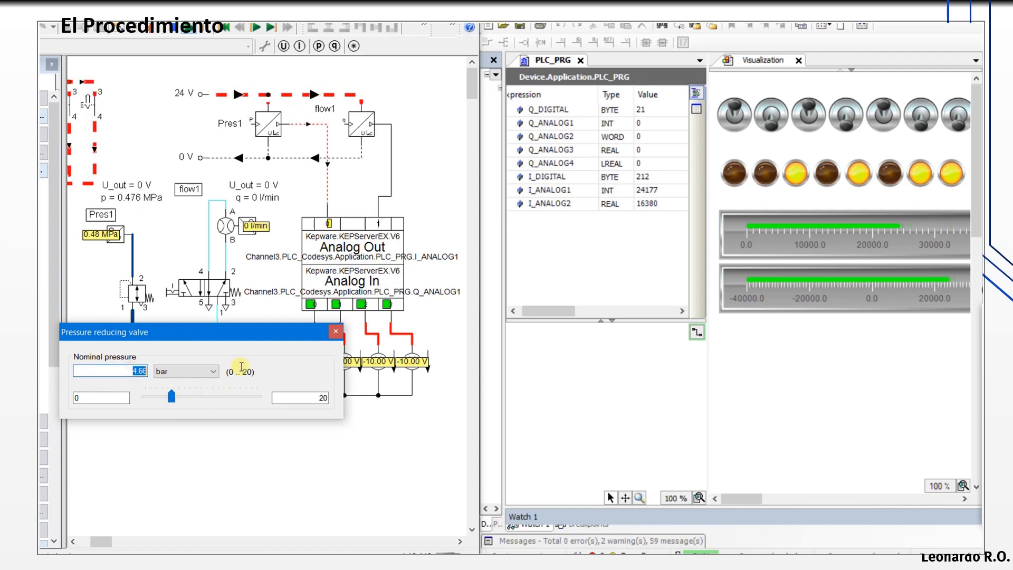
type("5")
left_click(80, 398)
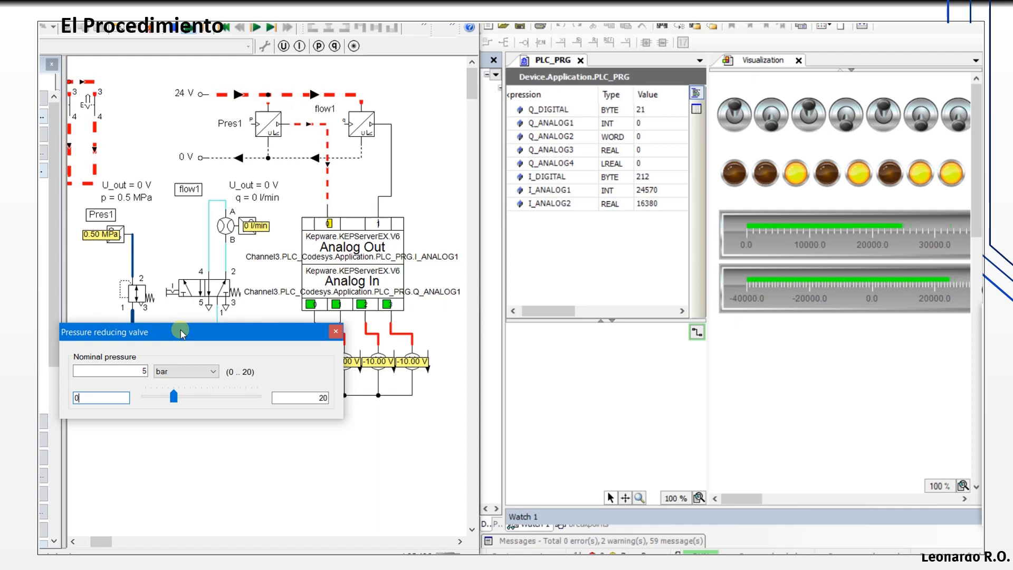
left_click(335, 332)
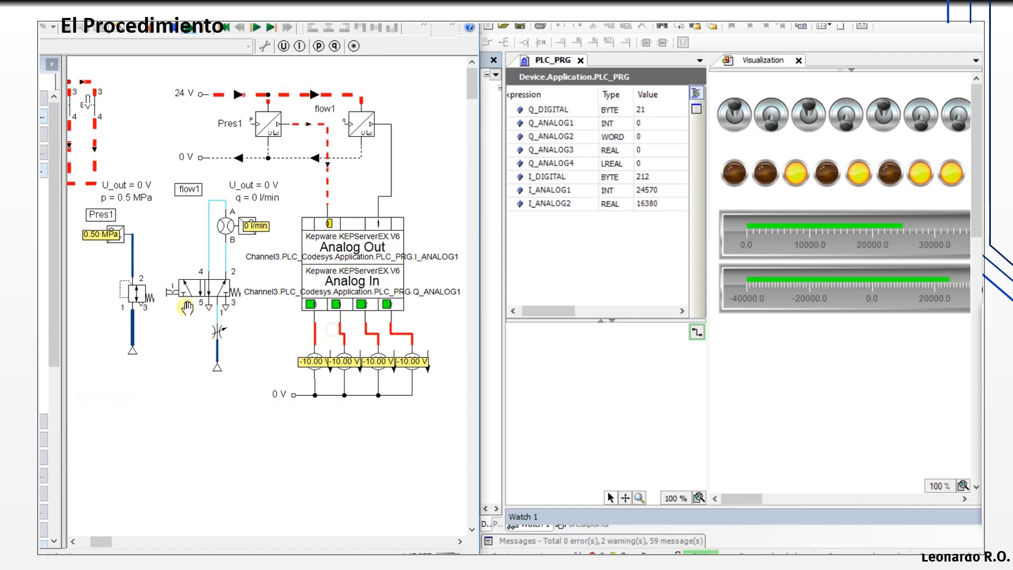
- Set the opening level of the throttle valve below the directional valve to 100
left_click_drag(224, 372, 222, 331)
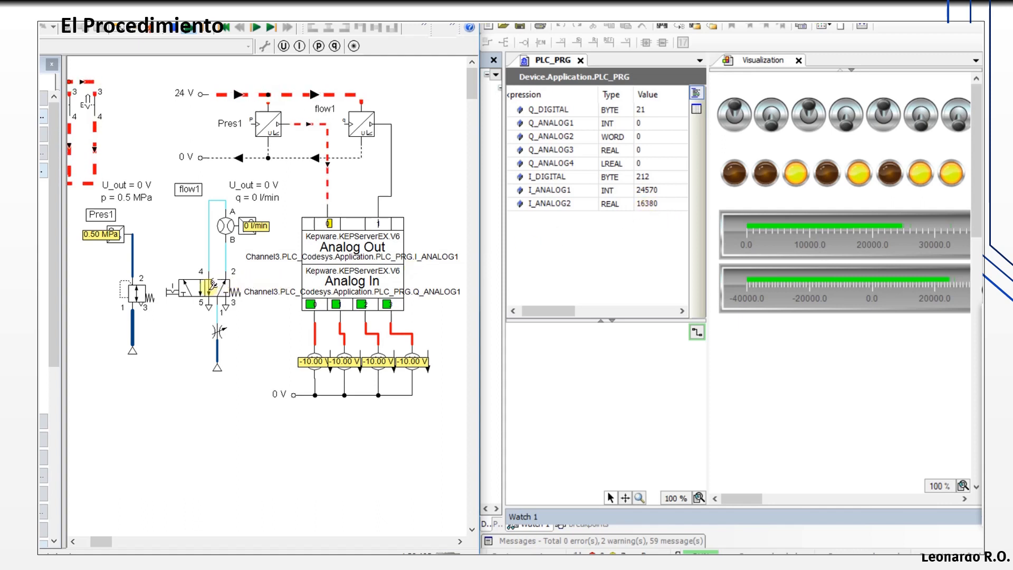
left_click(217, 331)
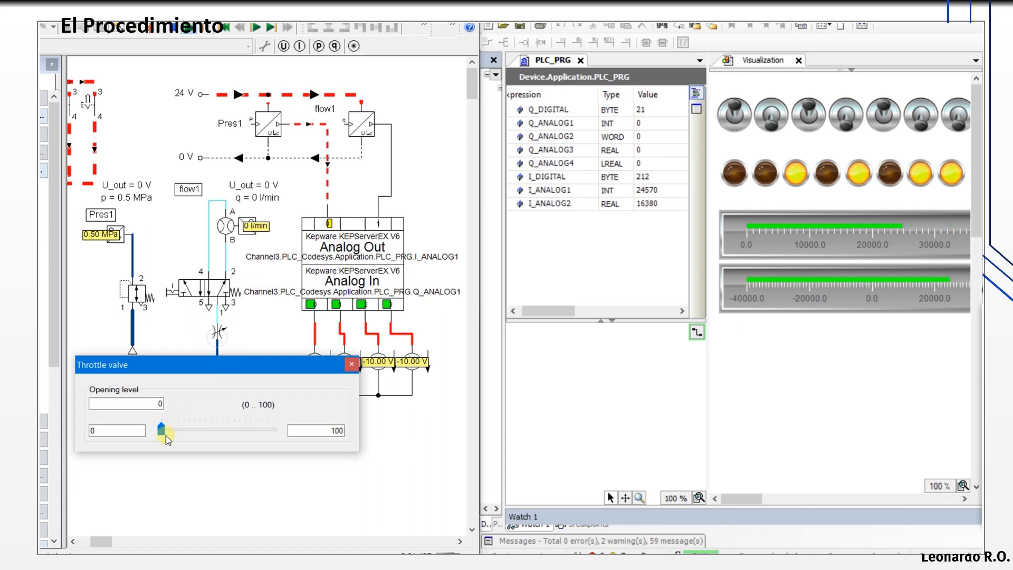
left_click_drag(161, 432, 274, 443)
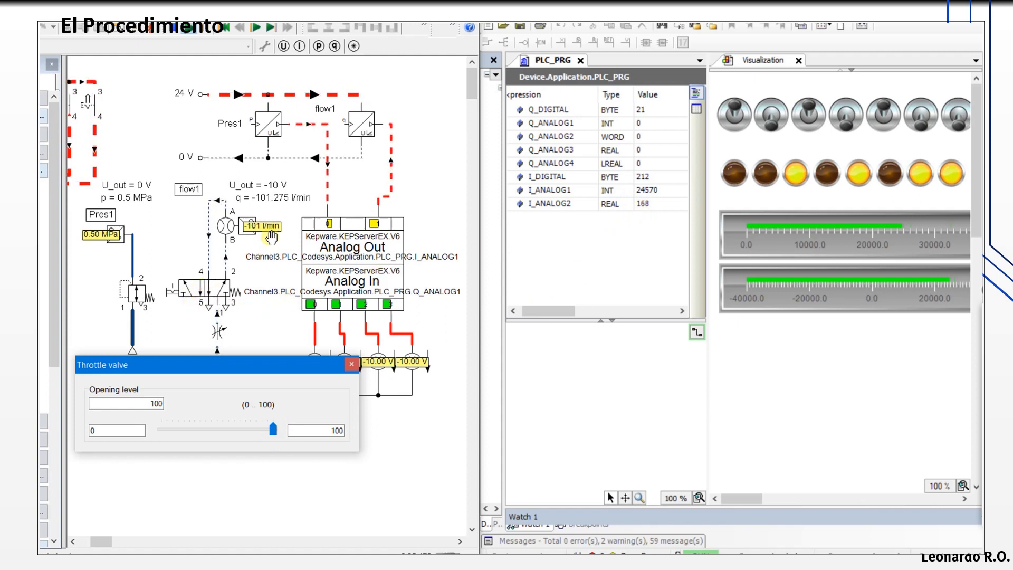
- Switch the directional valve back and forth several times to reverse the flow through flow1, ending with positive flow
left_click(210, 282)
left_click(211, 282)
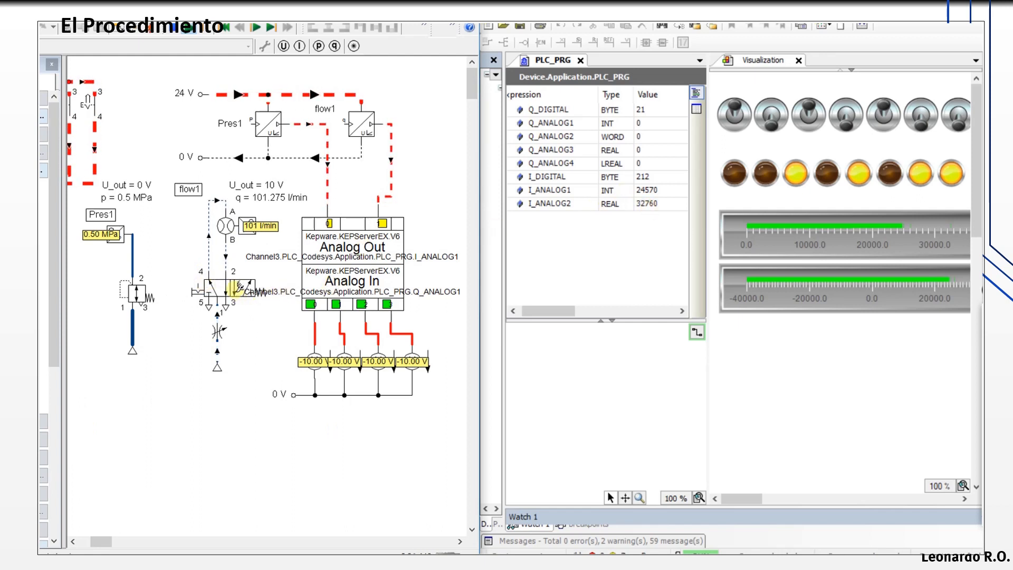
left_click(235, 287)
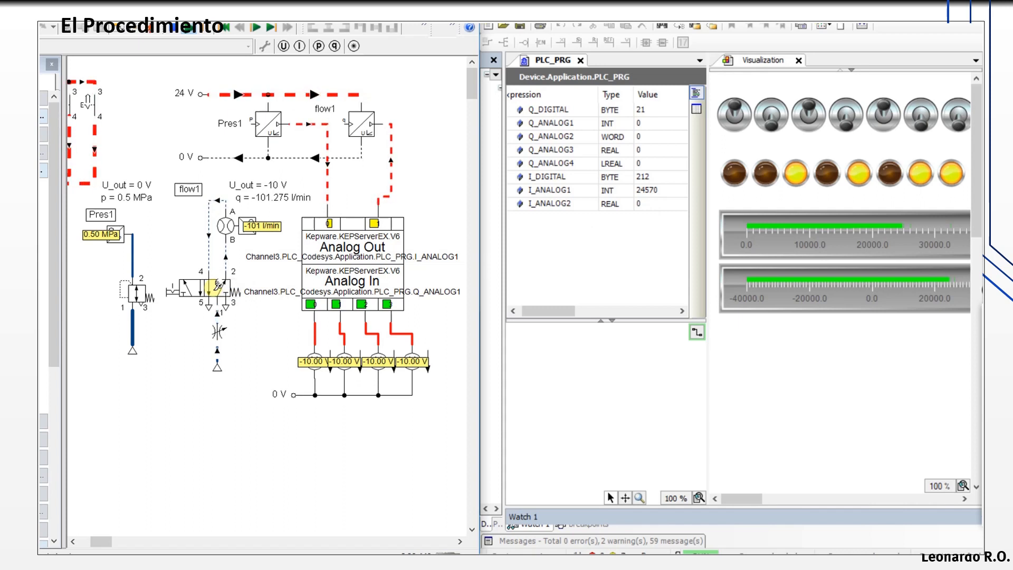
left_click(214, 284)
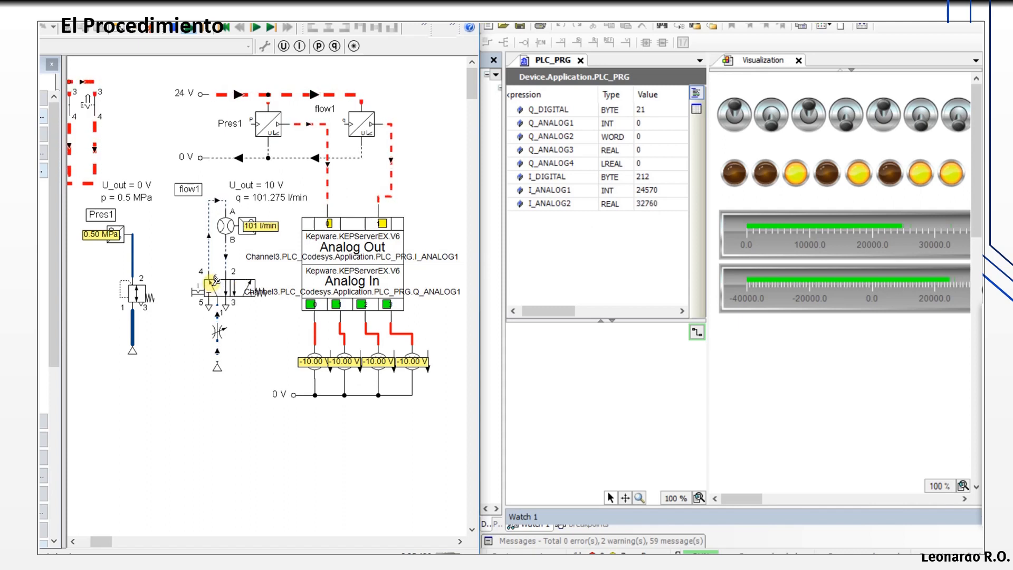
left_click(212, 282)
left_click(213, 282)
left_click(212, 282)
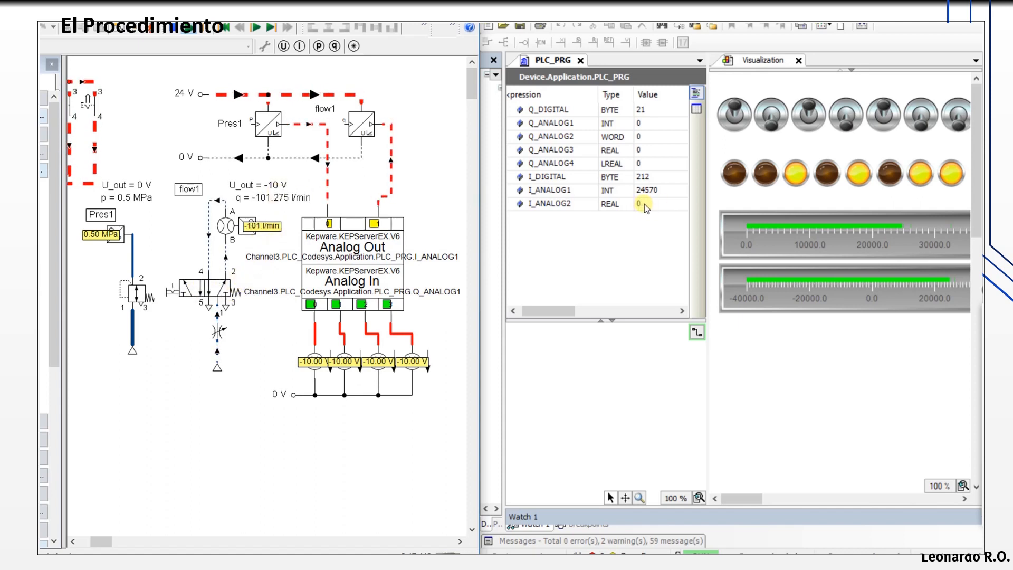
left_click(219, 288)
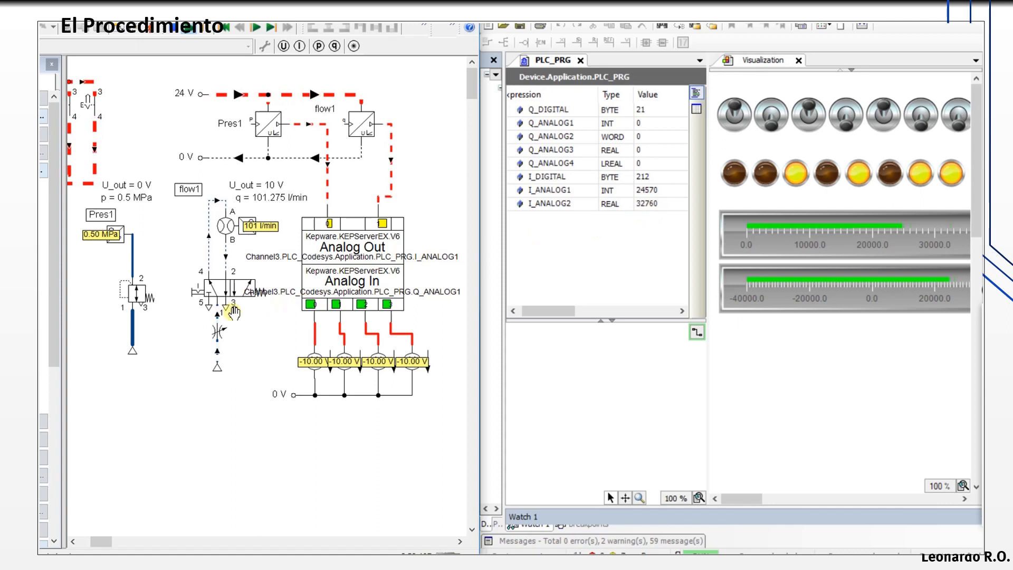
- Switch the directional valve back and forth, ending with negative flow through flow1
left_click(227, 286)
left_click(227, 287)
left_click(215, 286)
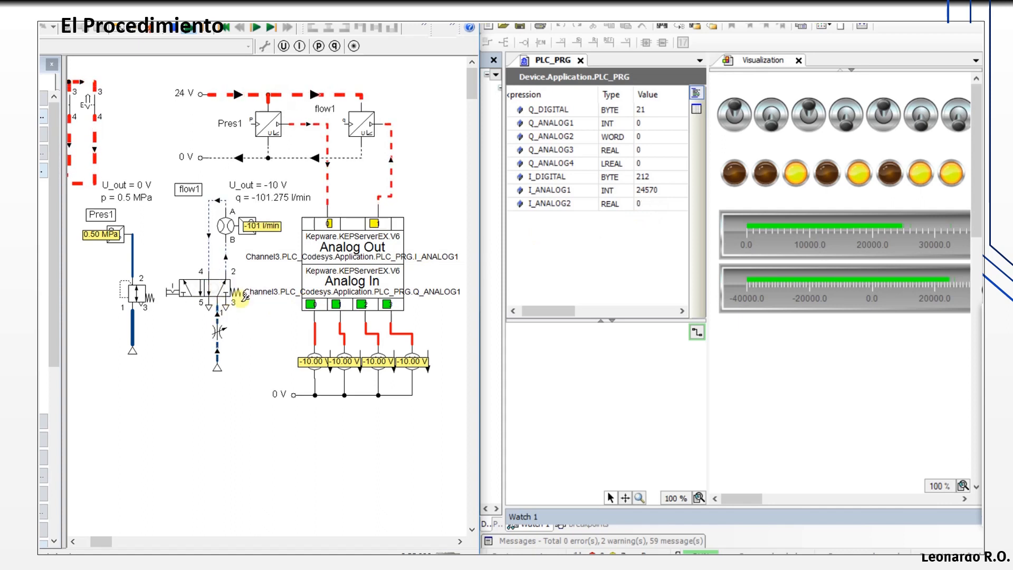
- Raise the pressure reducing valve's nominal pressure to about 11.32 bar and close its settings
double_click(142, 290)
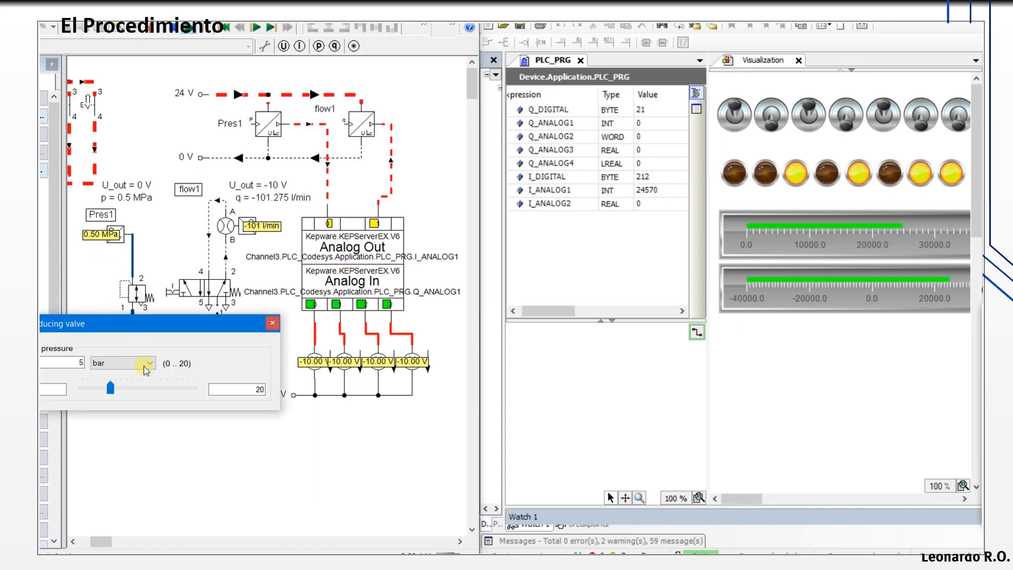
left_click_drag(113, 393, 146, 389)
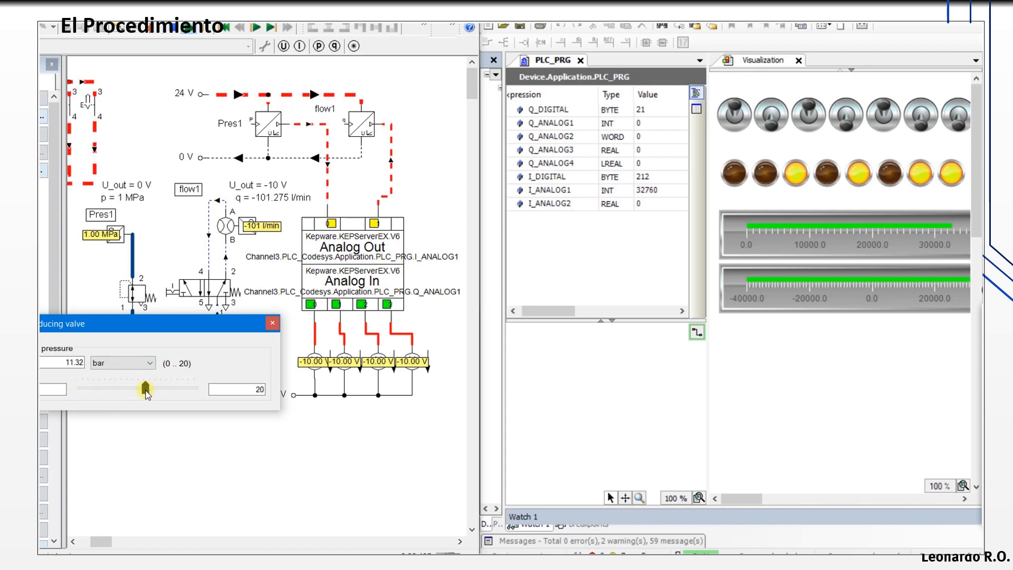
left_click(273, 324)
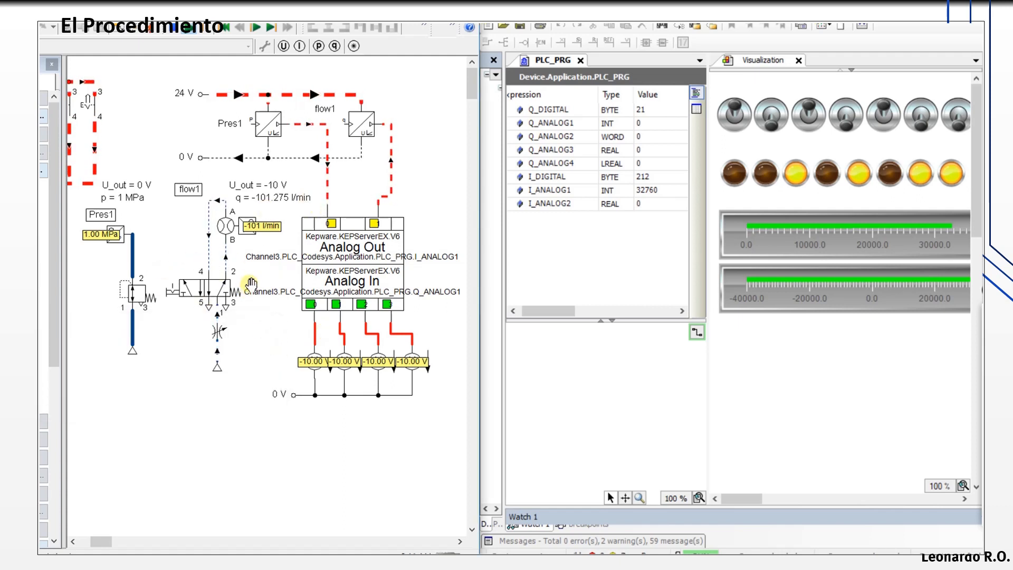
- Reverse the flow through flow1 repeatedly with the directional valve, ending with positive flow
left_click(210, 287)
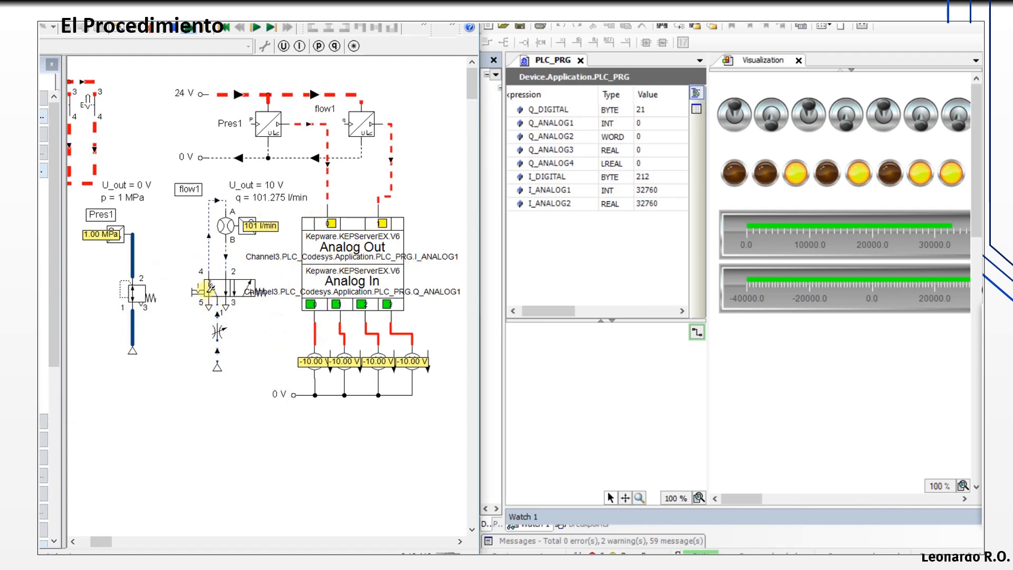
left_click(210, 287)
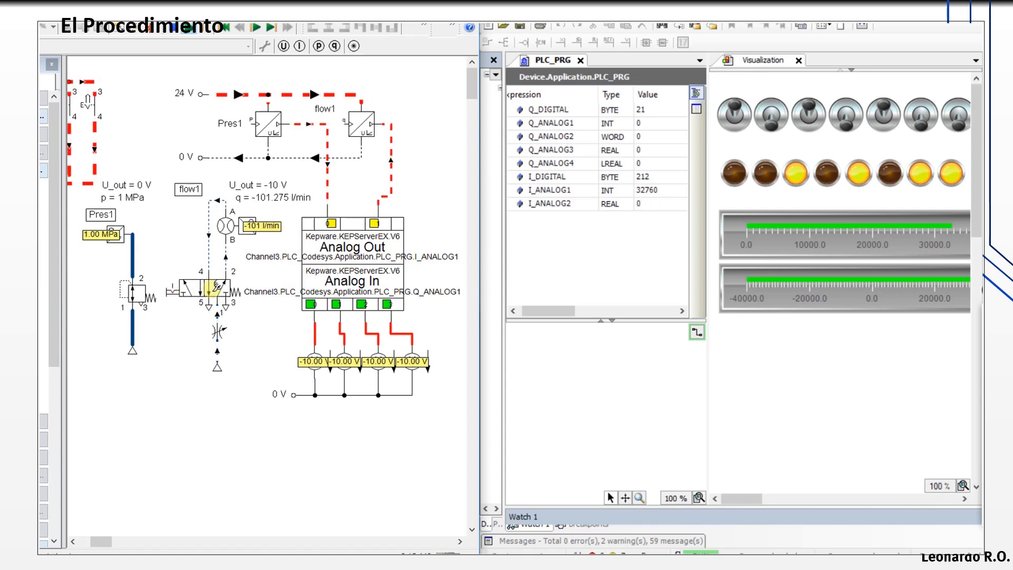
left_click(216, 288)
left_click(215, 287)
left_click(214, 288)
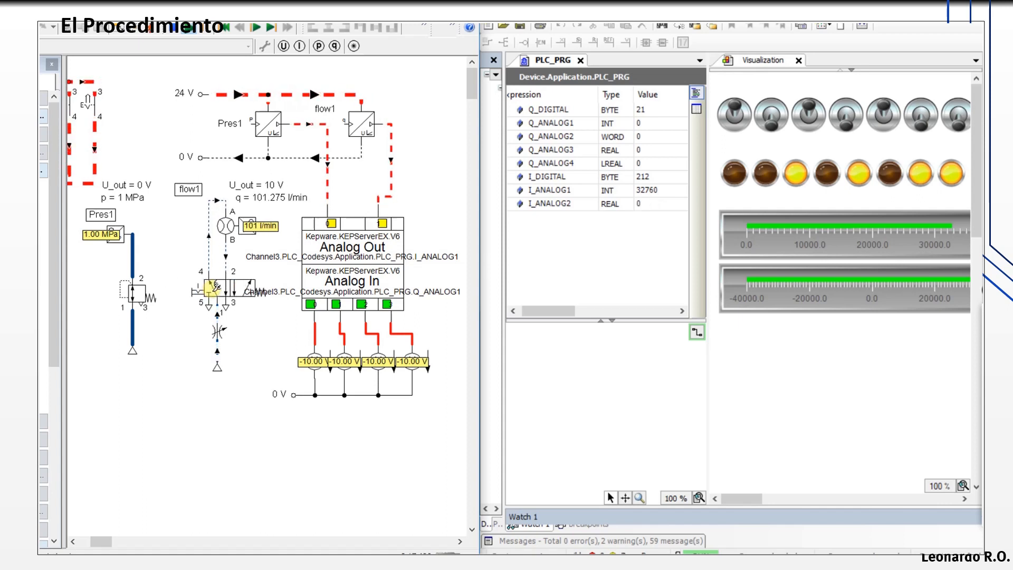
- Lower the throttle valve's opening level to 0 and switch the directional valve to its other position
double_click(219, 332)
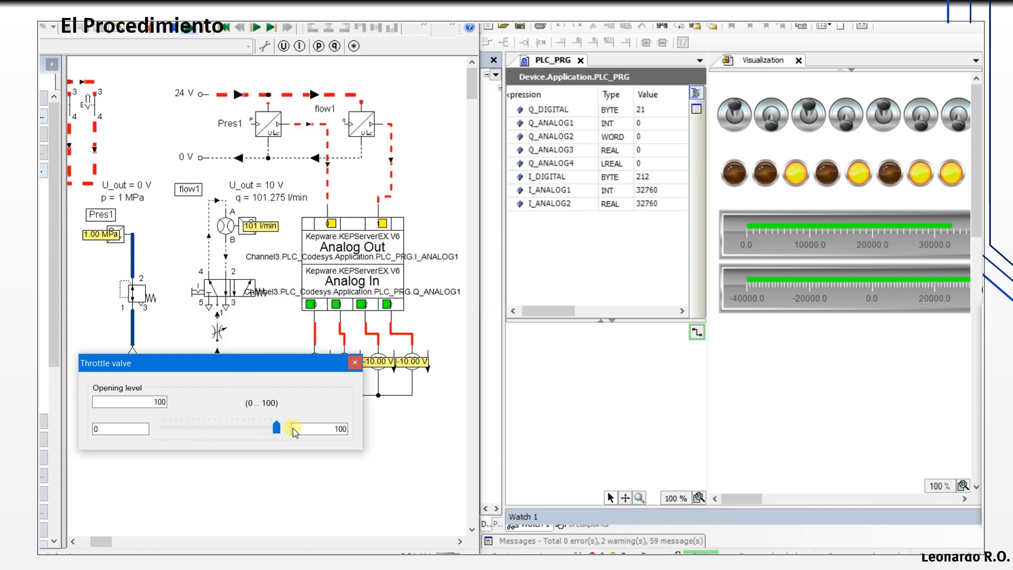
left_click_drag(274, 428, 159, 429)
left_click(221, 290)
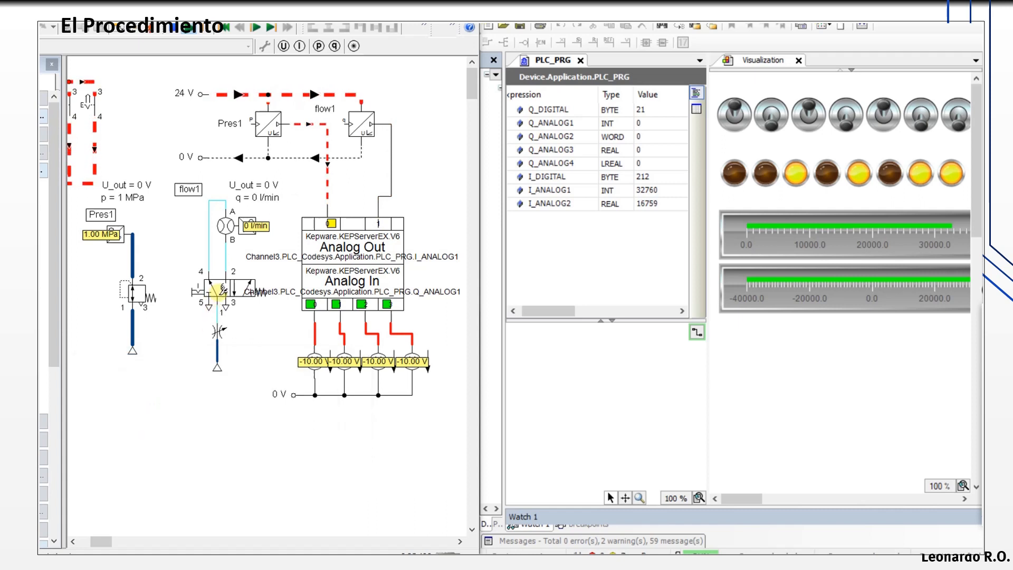
left_click(224, 287)
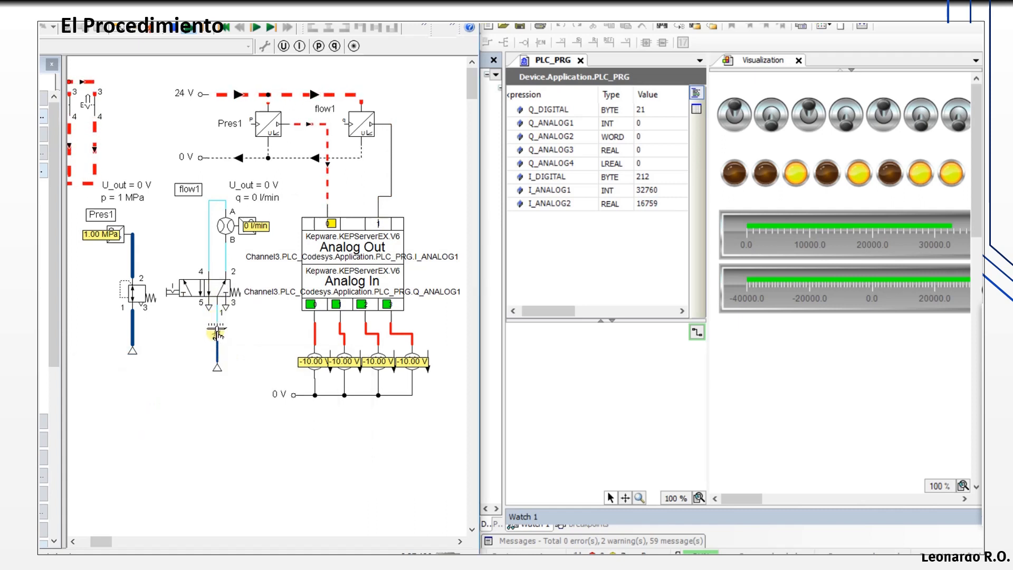
left_click(216, 333)
mouse_move(158, 426)
left_mouse_down()
mouse_move(216, 430)
mouse_move(149, 430)
left_mouse_up()
left_click(350, 359)
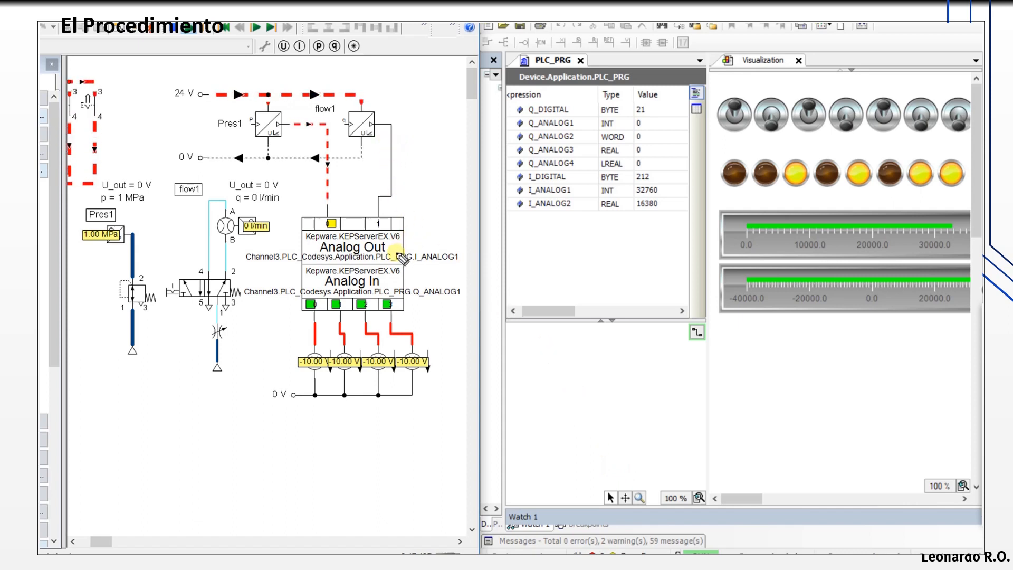
- Handwrite signal range notes beside the Analog Out block, circle the -10 value, and erase all the annotations
mouse_move(393, 246)
left_mouse_down()
mouse_move(413, 233)
mouse_move(390, 178)
mouse_move(418, 133)
left_mouse_up()
left_click_drag(416, 181, 421, 201)
left_click(426, 171)
left_click(427, 166)
left_click(428, 162)
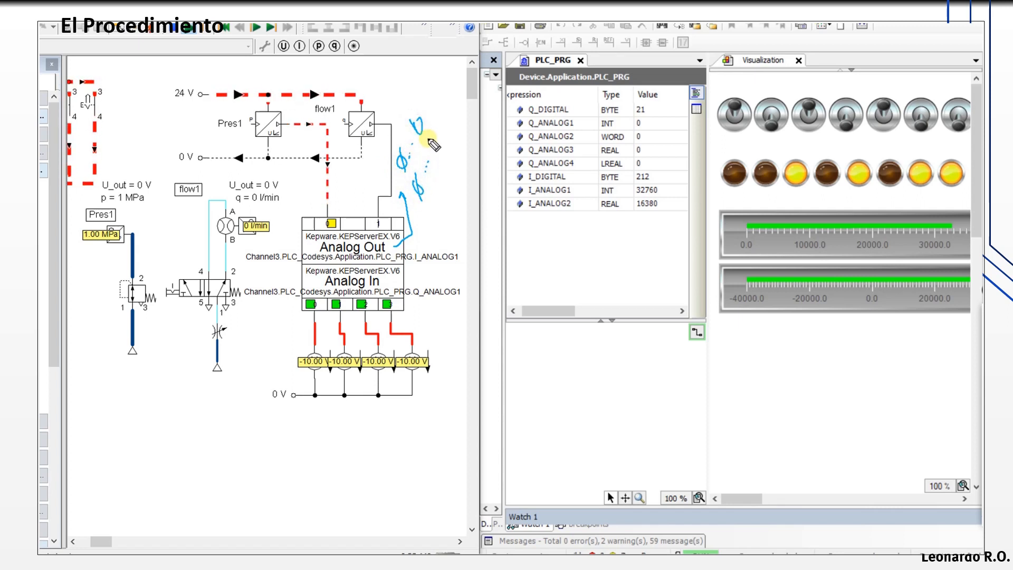
left_click_drag(430, 138, 436, 145)
left_click_drag(437, 129, 452, 106)
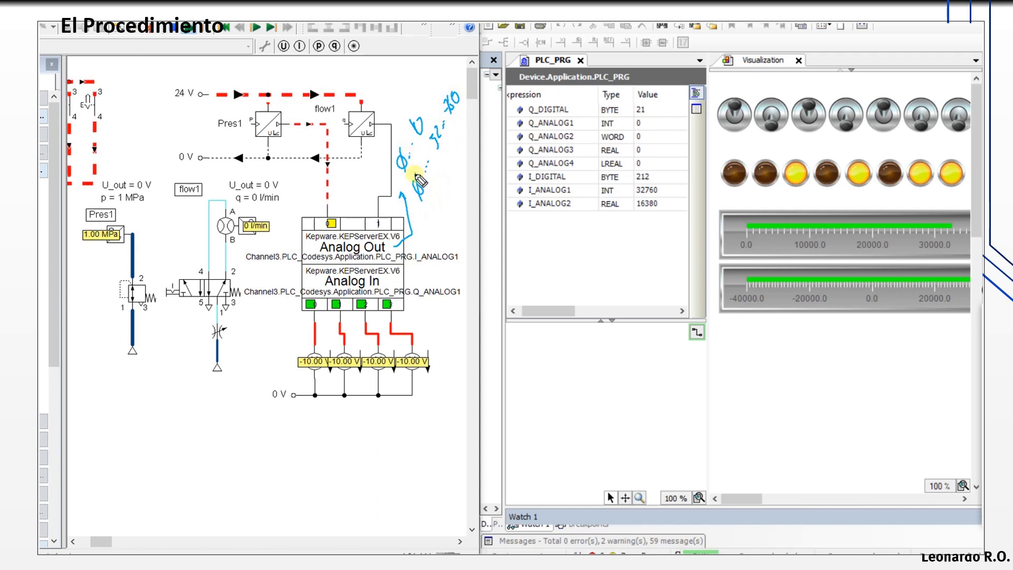
left_click_drag(426, 228, 429, 224)
left_click_drag(432, 225, 460, 159)
mouse_move(446, 196)
left_mouse_down()
mouse_move(428, 207)
mouse_move(455, 211)
mouse_move(428, 195)
left_mouse_up()
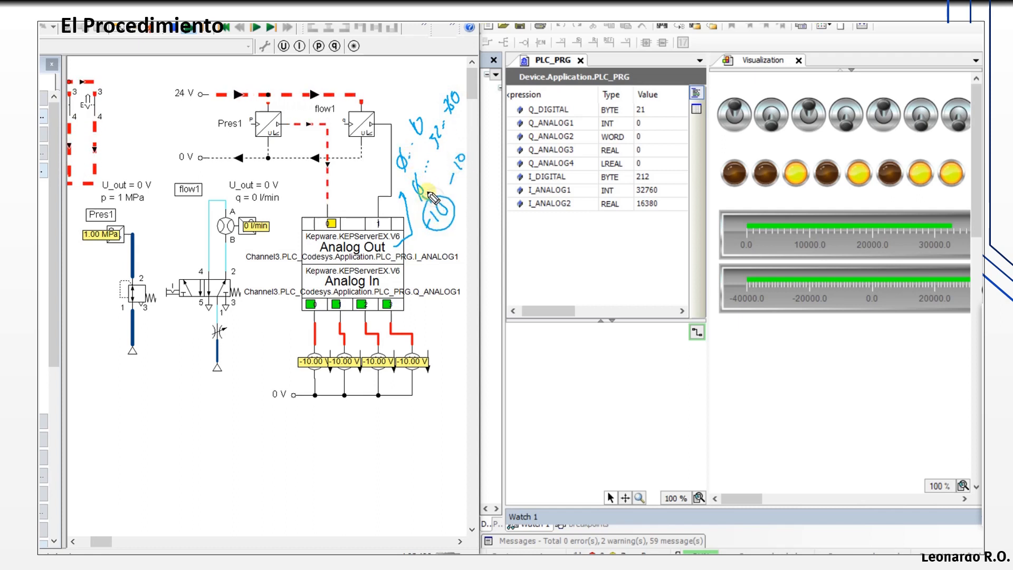
left_click_drag(439, 157, 466, 104)
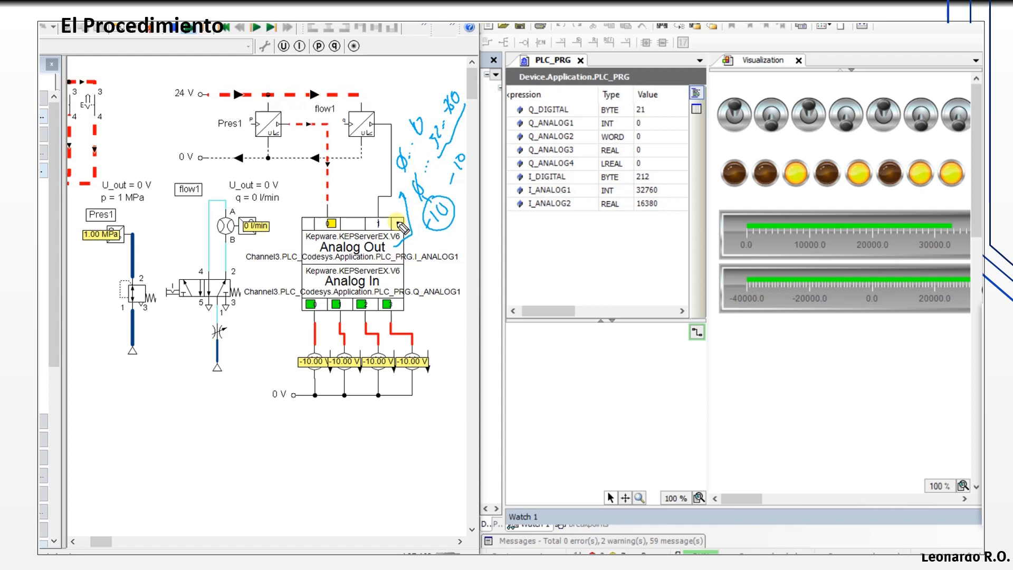
key("e")
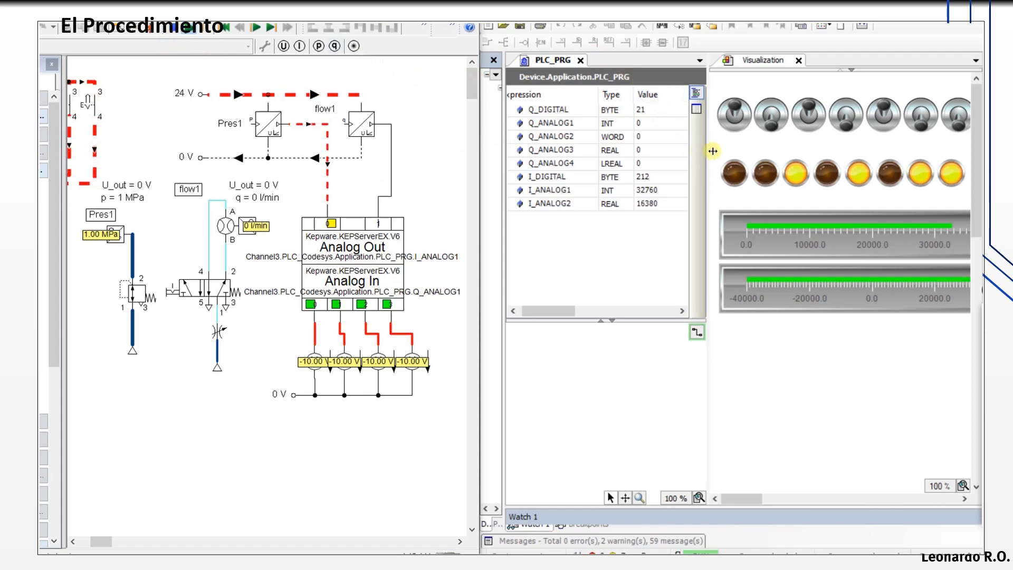
- Widen the PLC_PRG variable table to show the prepared values and go through the cells of Q_ANALOG1 to Q_ANALOG4
left_click_drag(707, 153, 822, 153)
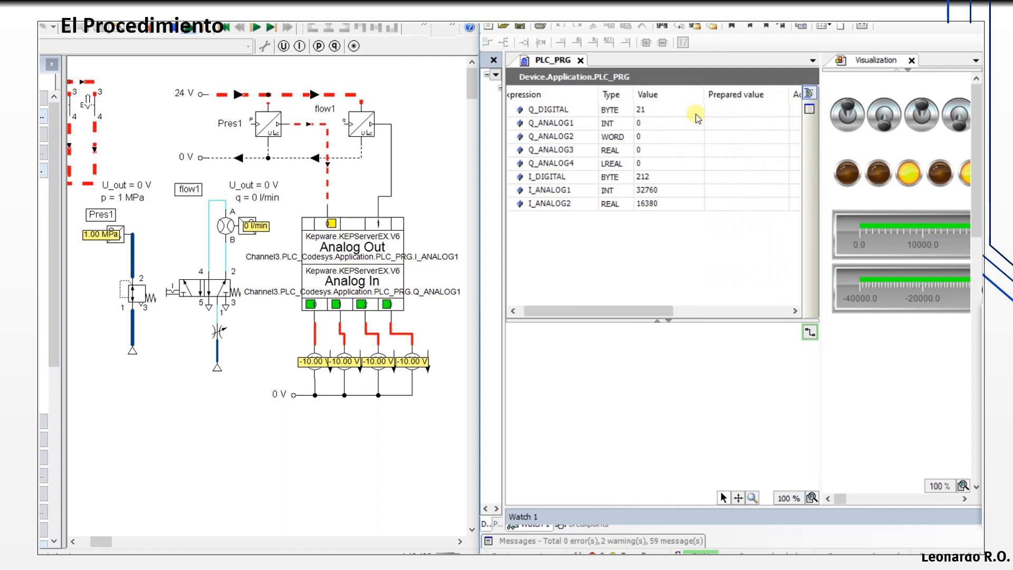
left_click(713, 126)
left_click(717, 137)
left_click(719, 151)
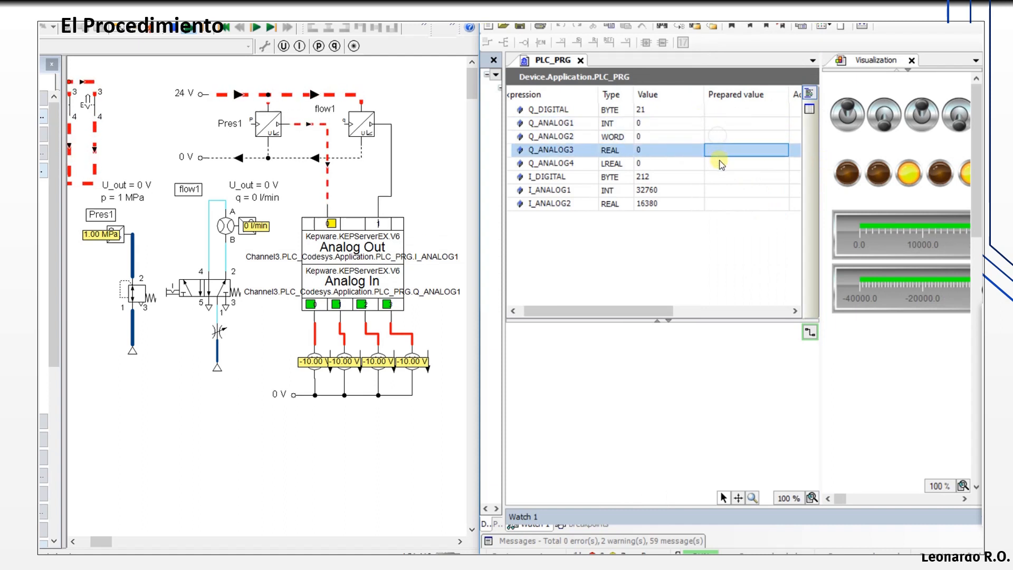
left_click(720, 164)
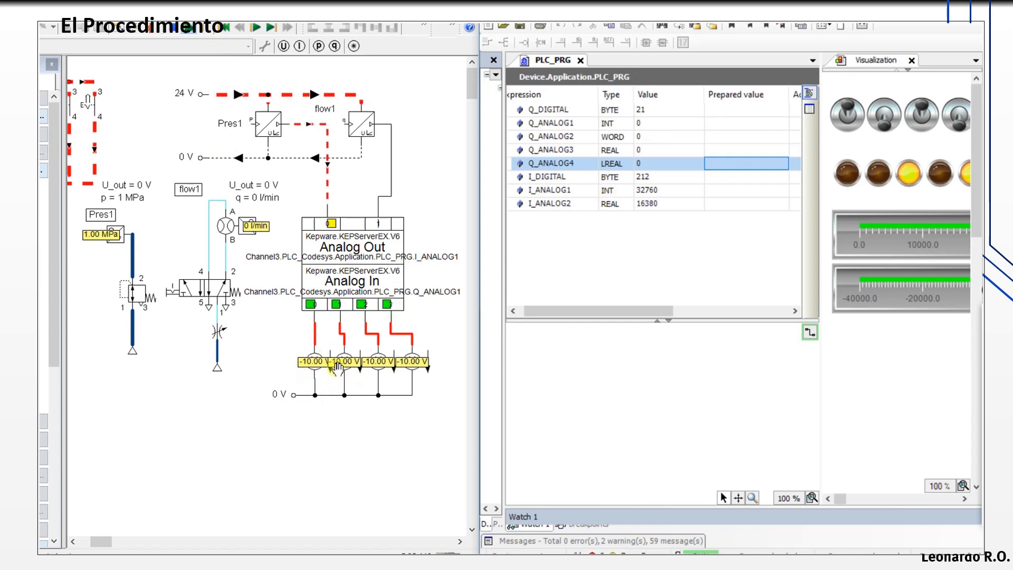
- Prepare the value 16000 for Q_ANALOG1 and write it to the PLC
left_click(726, 124)
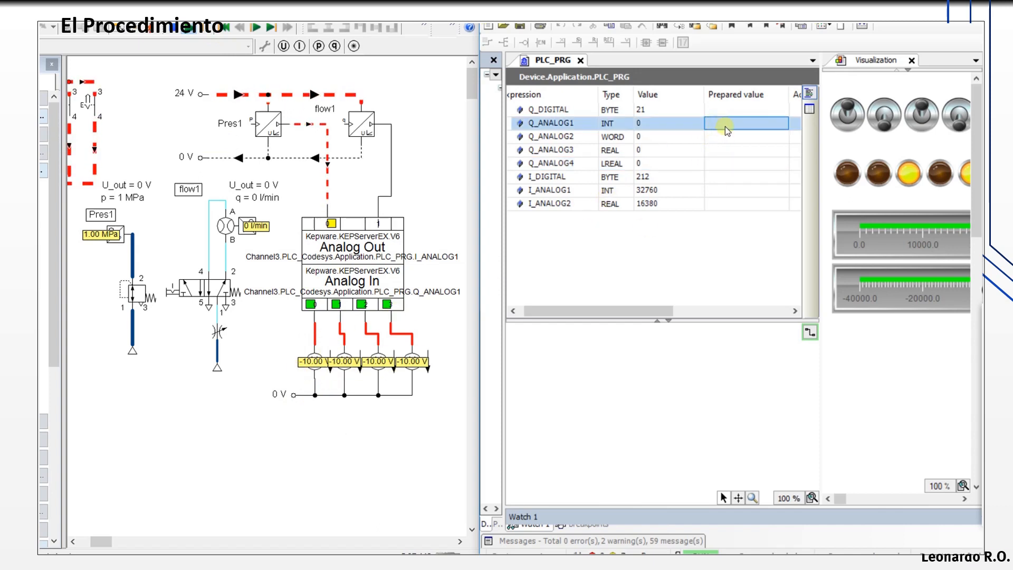
type("16")
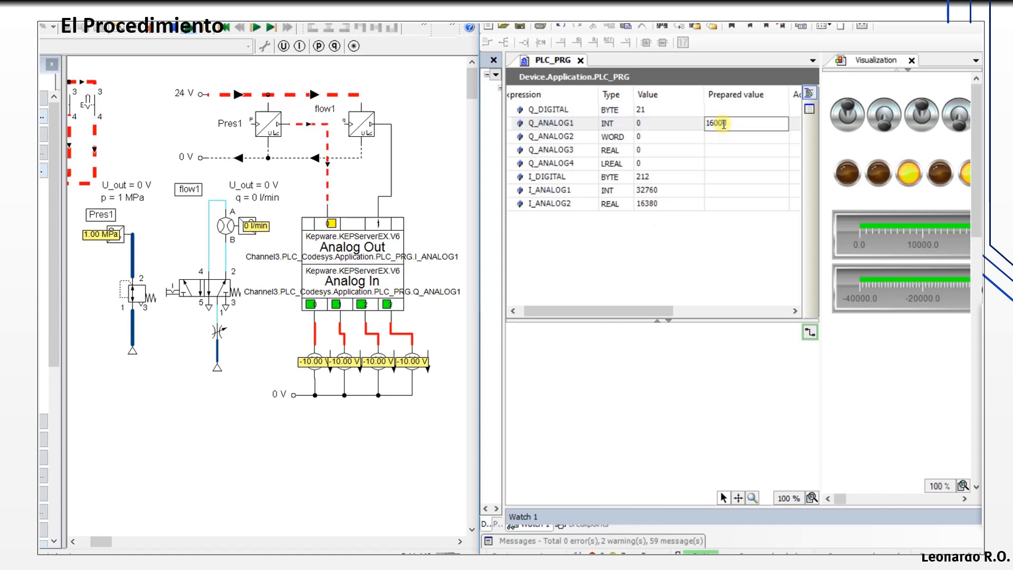
type("000")
left_click(726, 139)
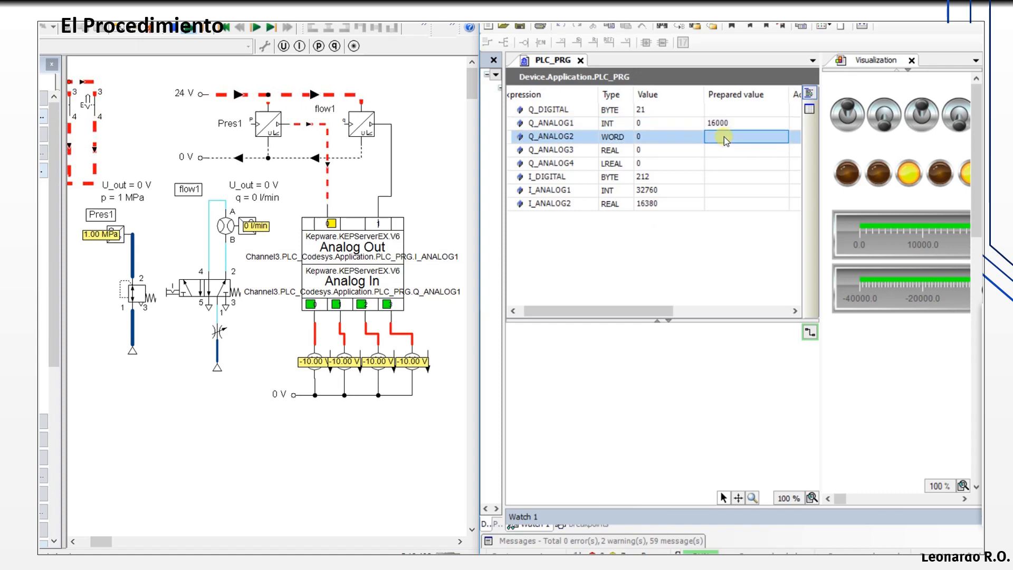
key("ctrl+F7")
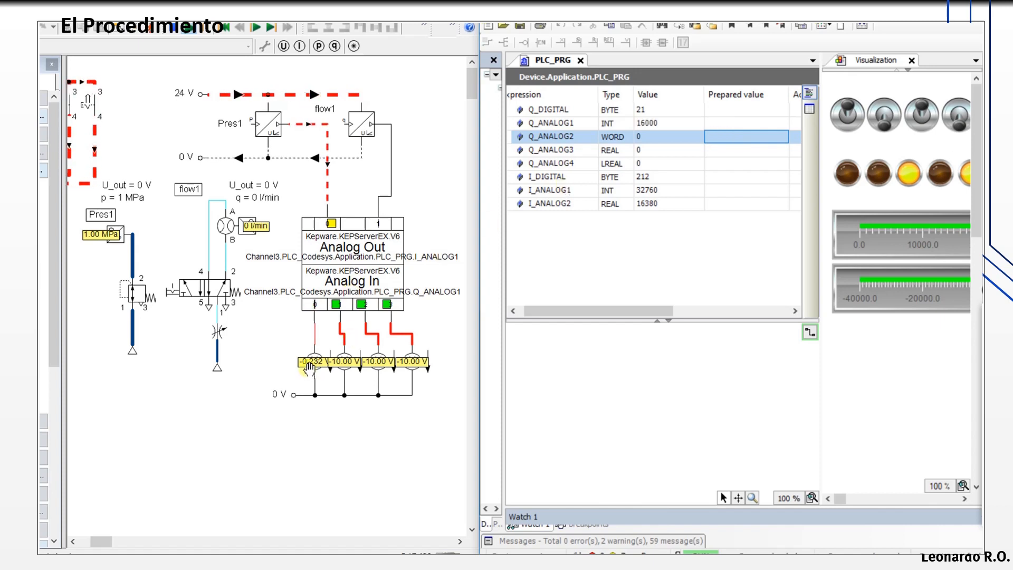
- Set Q_ANALOG1's prepared value to 32000 and write it to the PLC
left_click(716, 125)
left_click(717, 125)
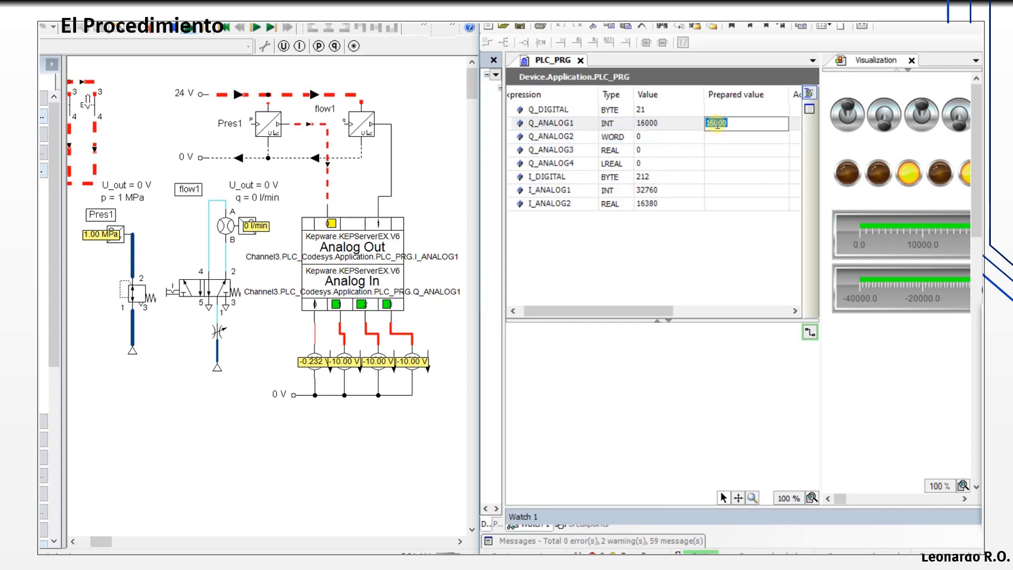
type("32")
key("Return")
key("ctrl+F7")
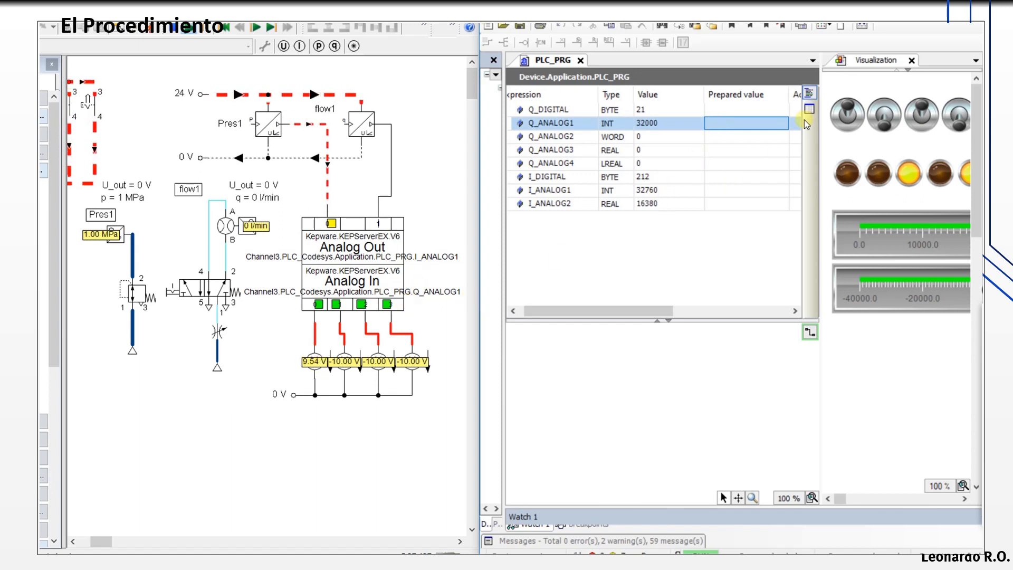
- Set Q_ANALOG1's prepared value to 32760 and write it to the PLC
left_click(710, 120)
left_click(715, 123)
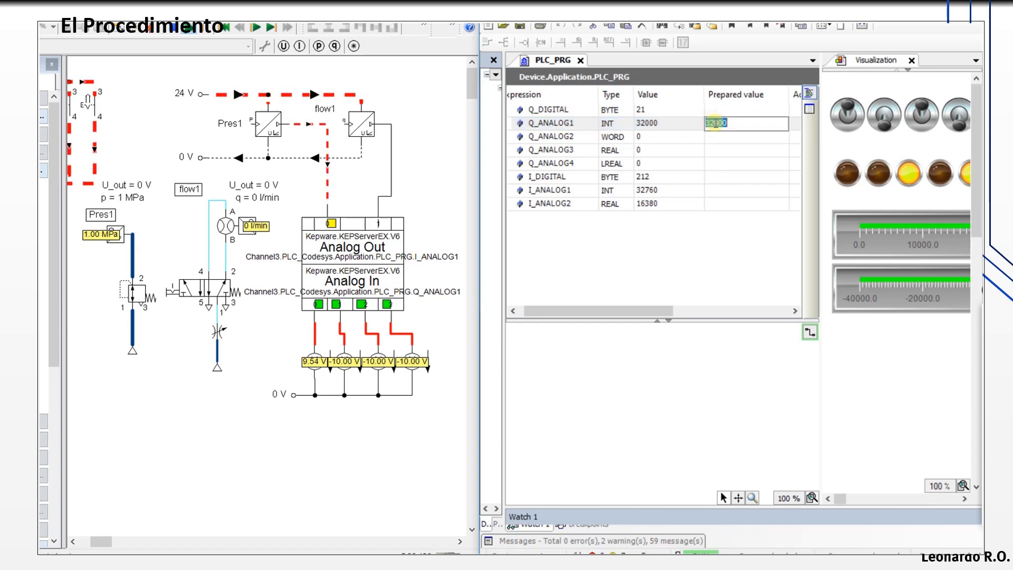
type("3")
key("Return")
key("ctrl+F7")
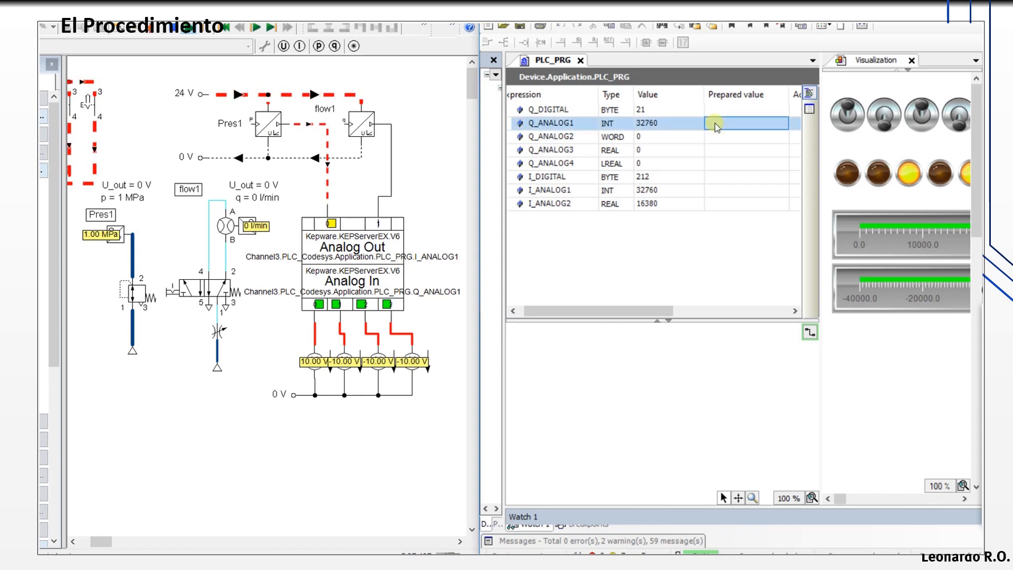
- Set Q_ANALOG1's prepared value to 16600 and write it to the PLC
left_click(733, 122)
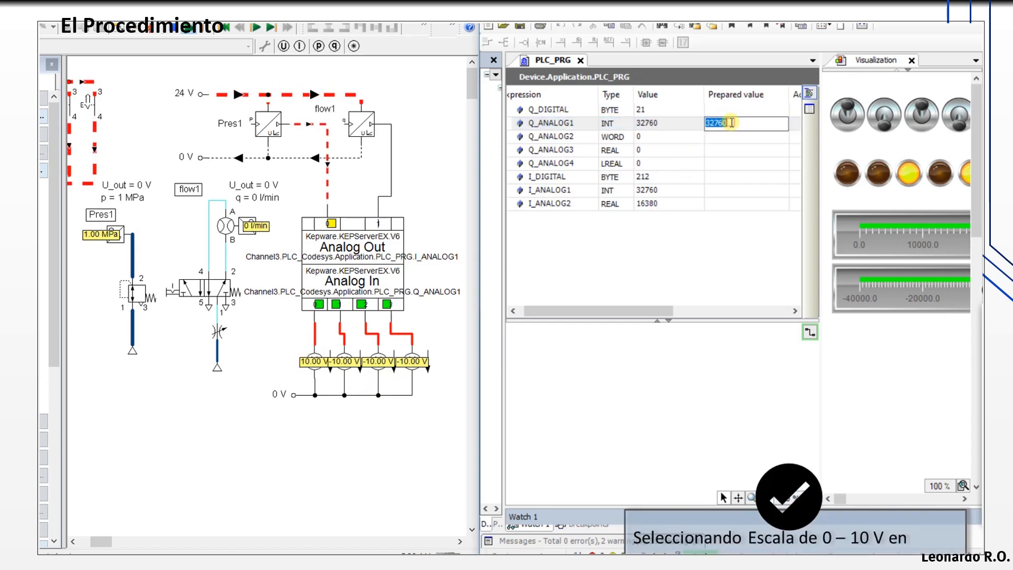
type("16600")
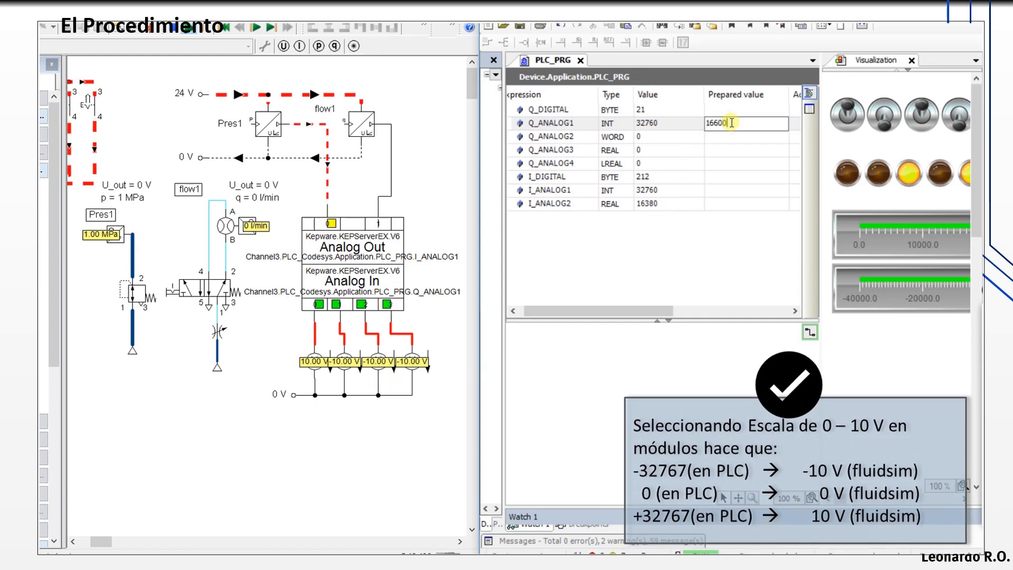
key("Return")
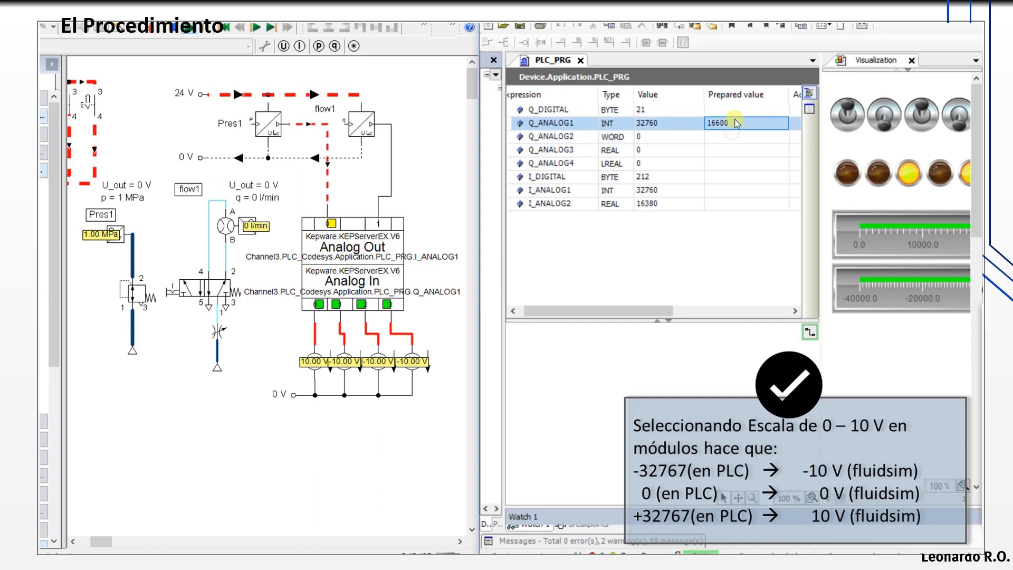
key("ctrl+F7")
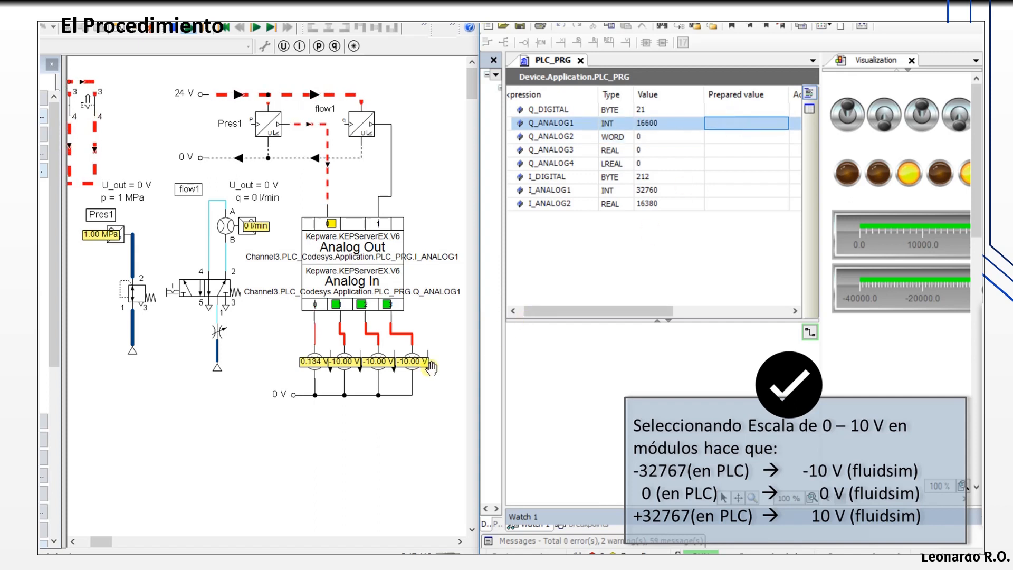
- Write the value 0 to Q_ANALOG1 in the PLC and open its prepared value for editing again
left_click(724, 126)
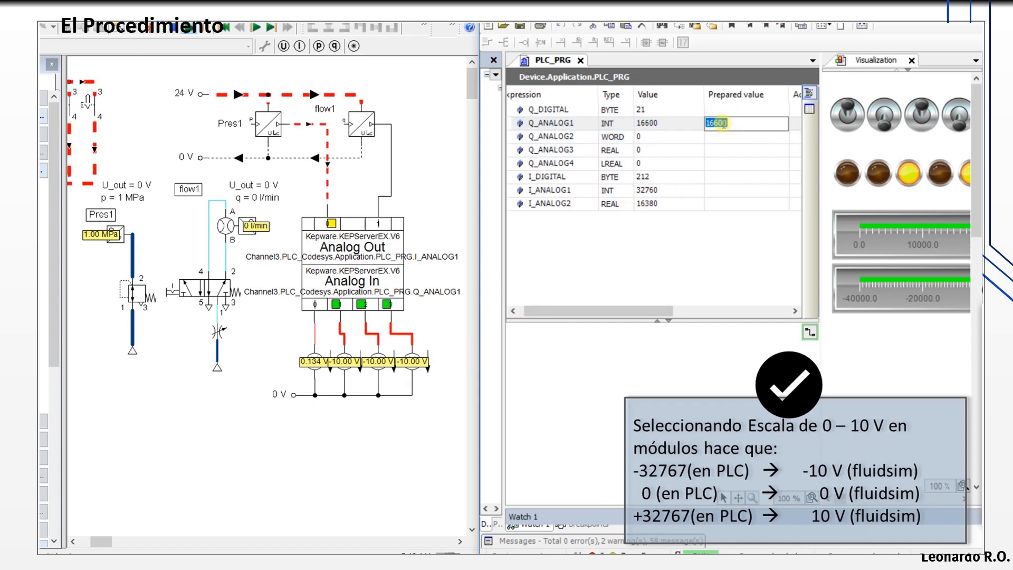
type("0")
left_click(723, 146)
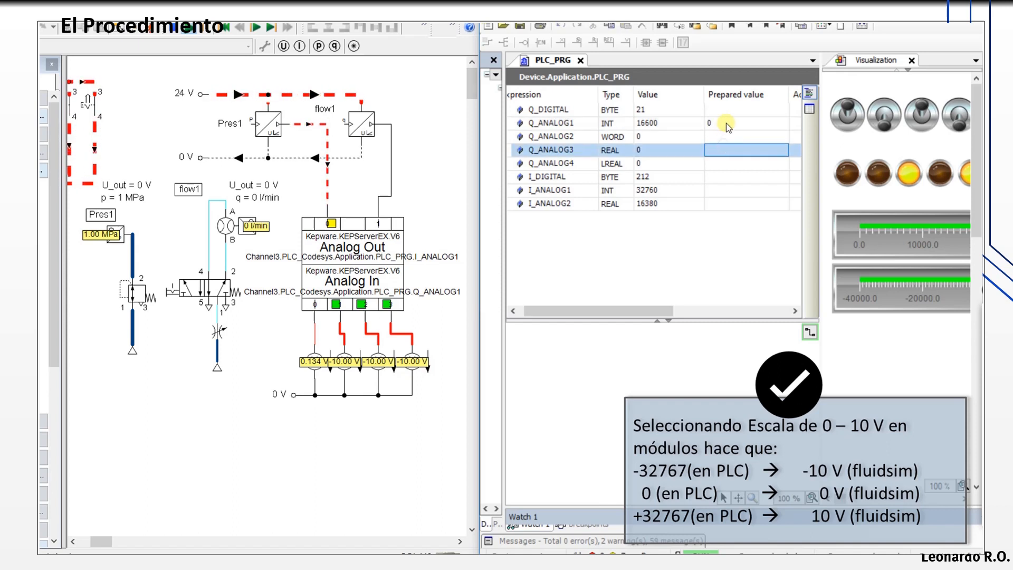
left_click(727, 125)
key("ctrl+F7")
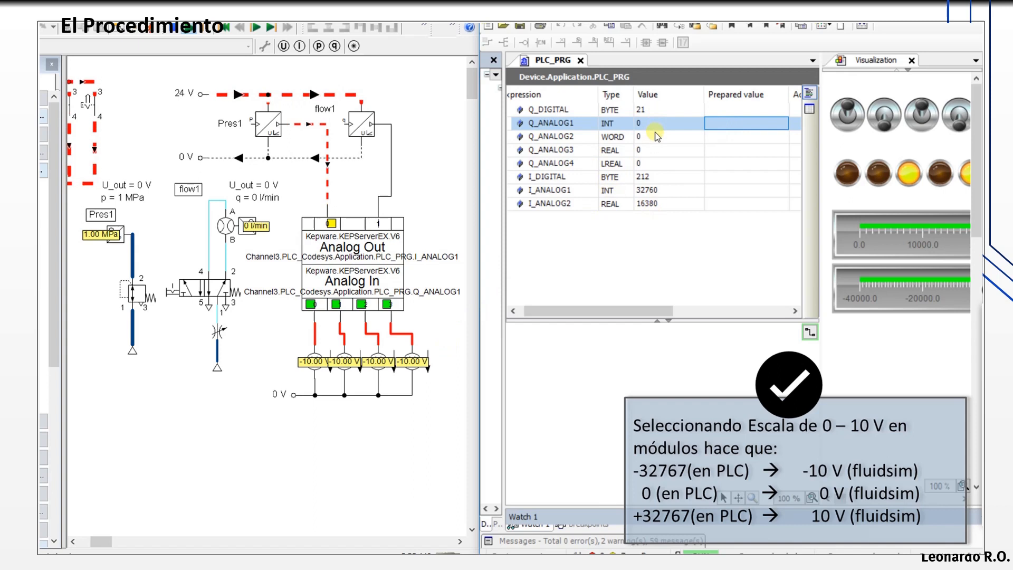
left_click(727, 125)
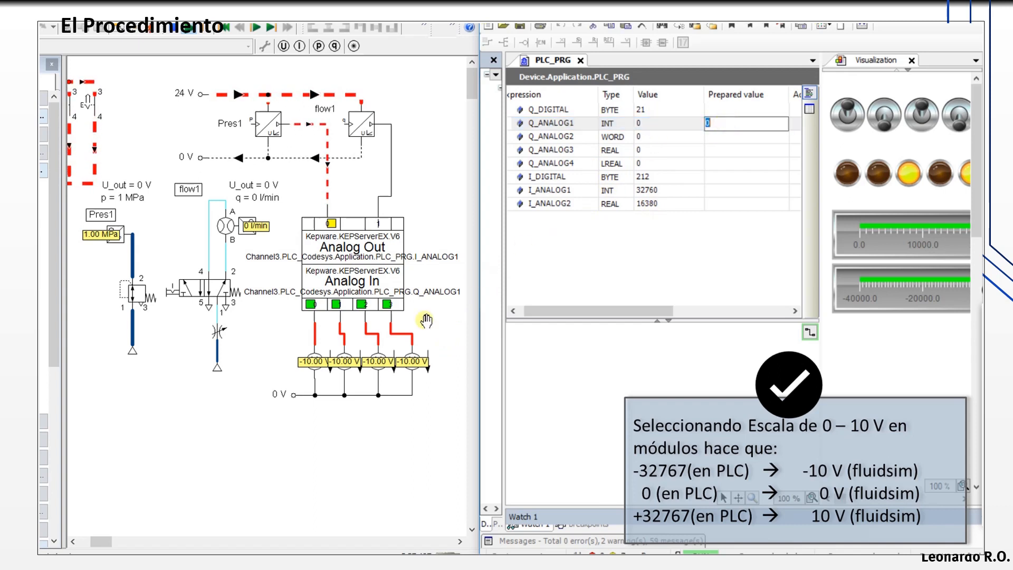
- Stop the simulation, set the Analog In module's voltage range to 0 V ... 10 V, and restart the simulation
left_click(353, 407)
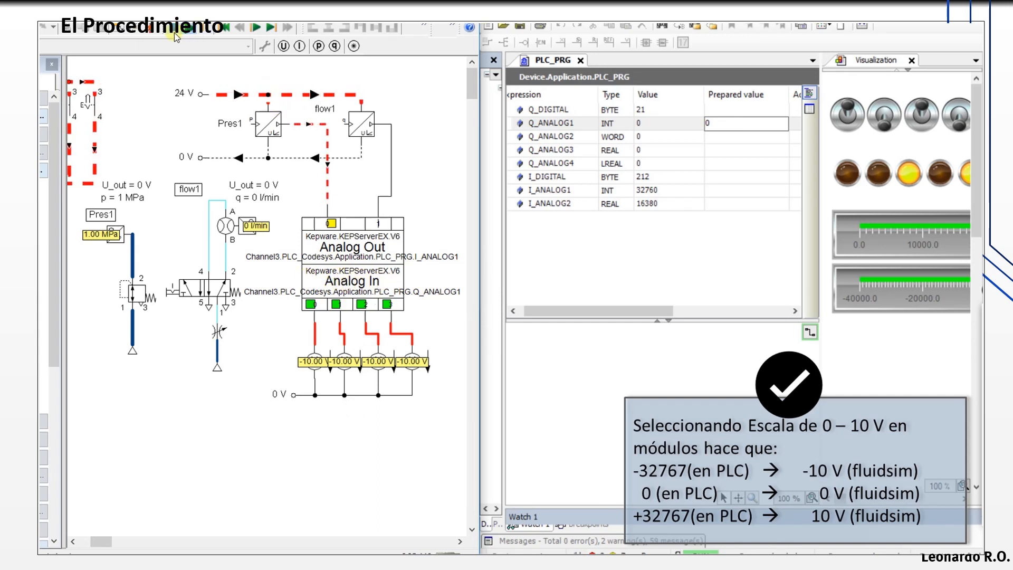
left_click(190, 30)
left_click(354, 288)
double_click(354, 288)
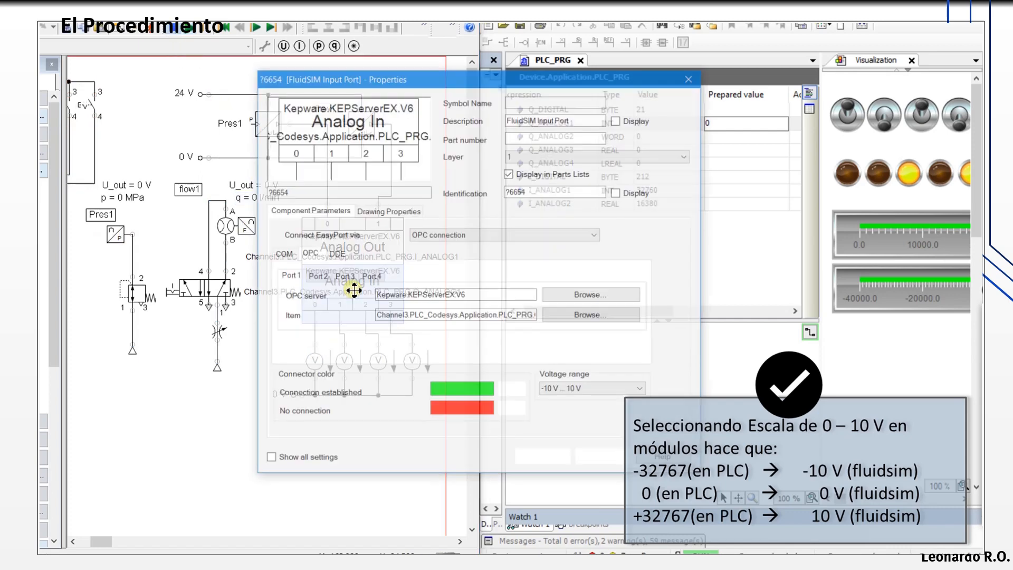
left_click(607, 390)
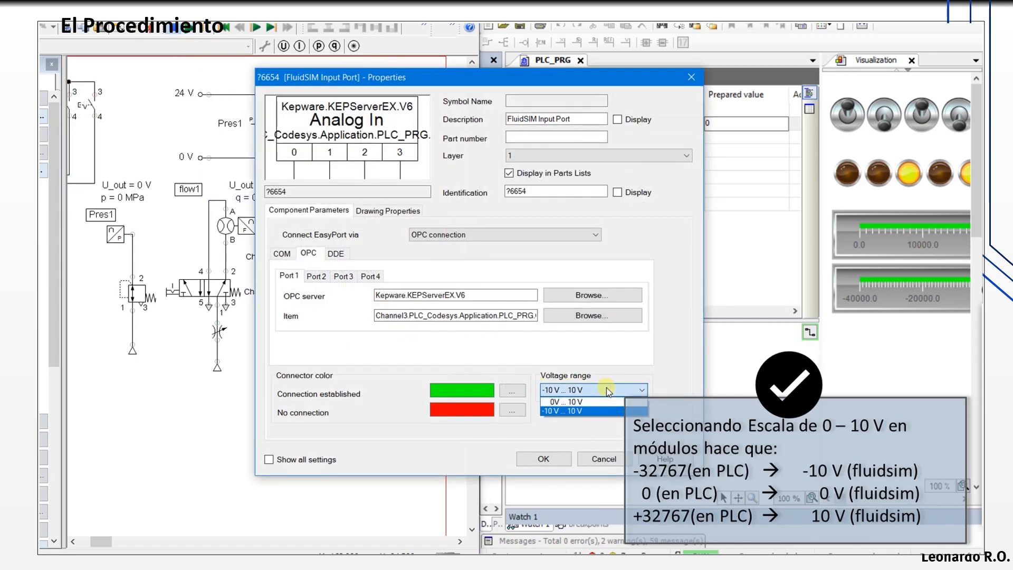
left_click(565, 402)
left_click(544, 459)
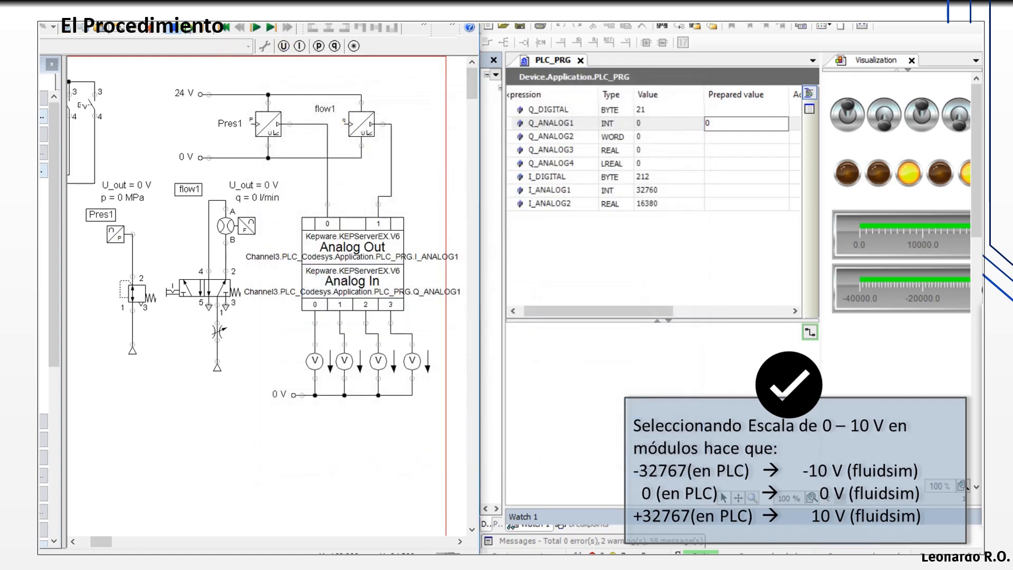
left_click(191, 31)
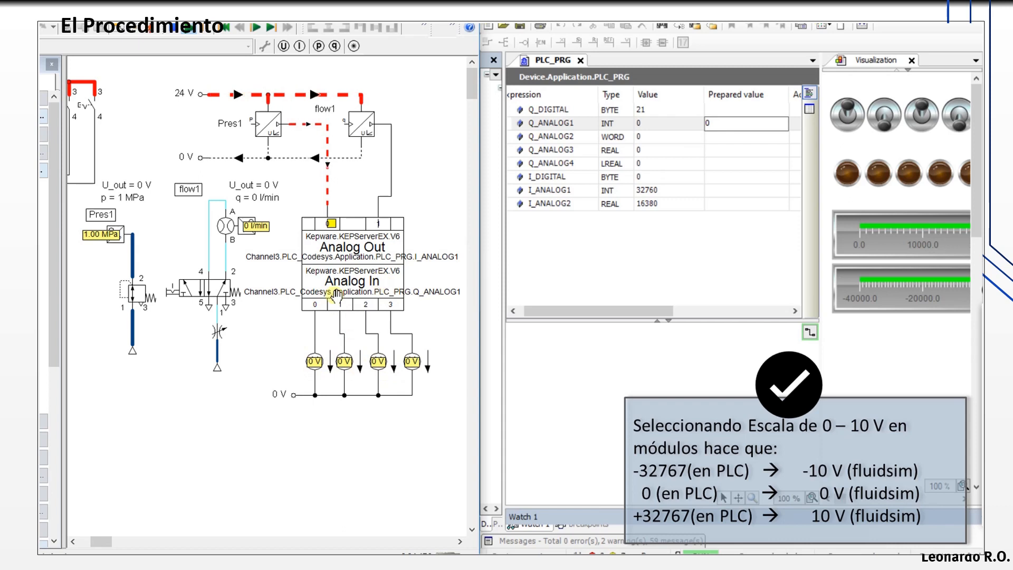
- Write 32000 to Q_ANALOG1 in the PLC, followed by 0
left_click_drag(723, 124, 628, 114)
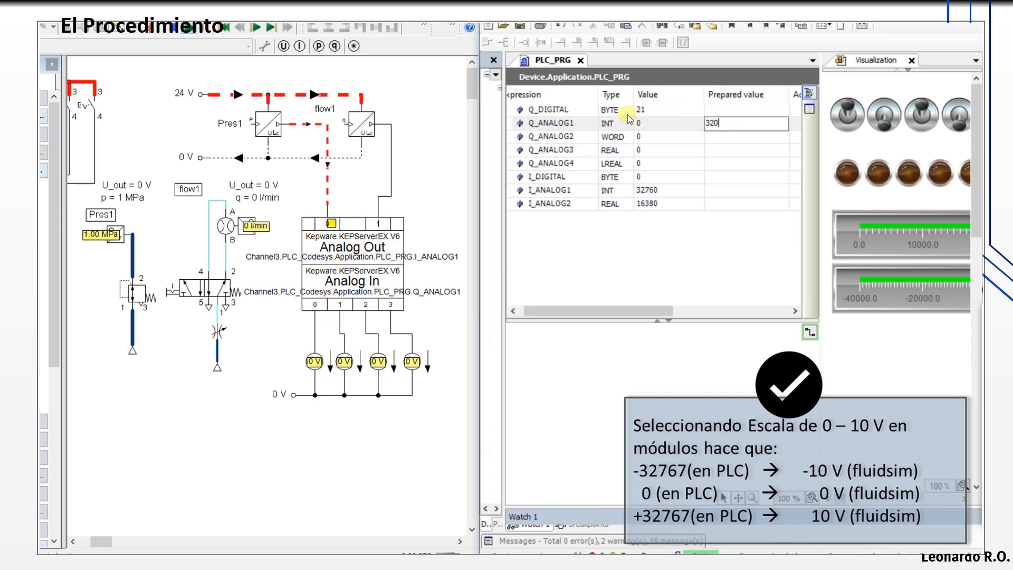
key("Return")
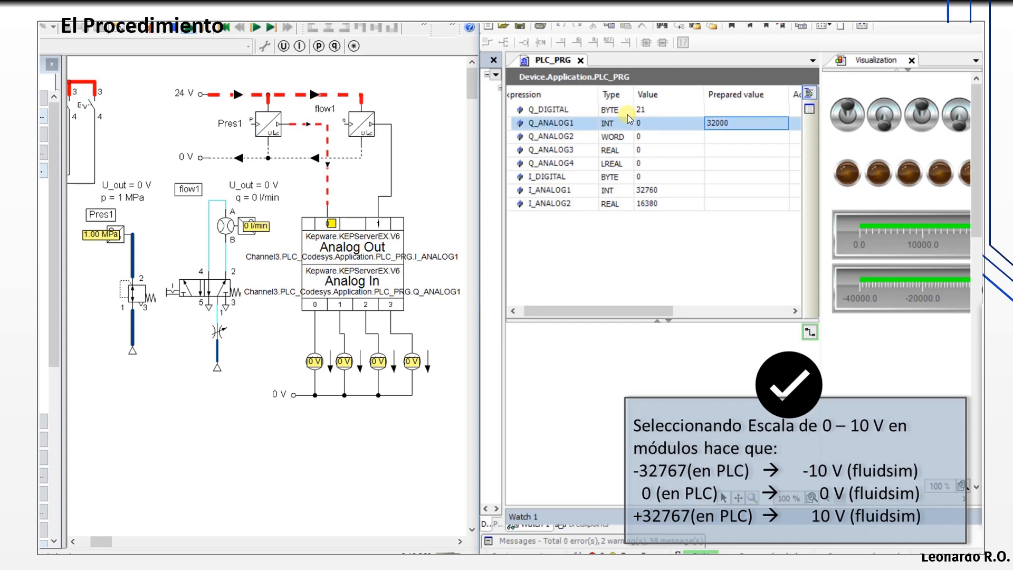
key("ctrl+F7")
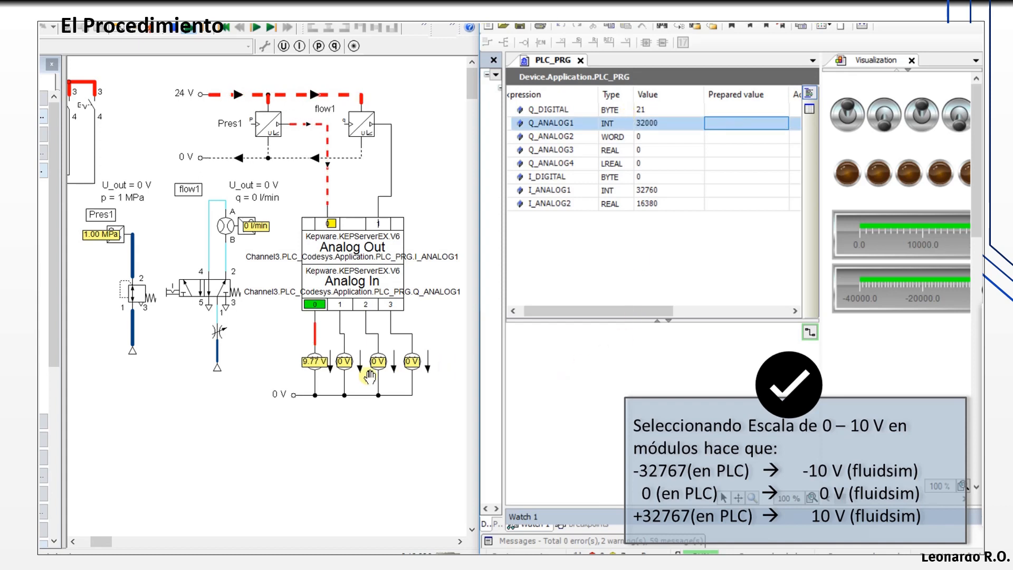
left_click(710, 122)
type("0")
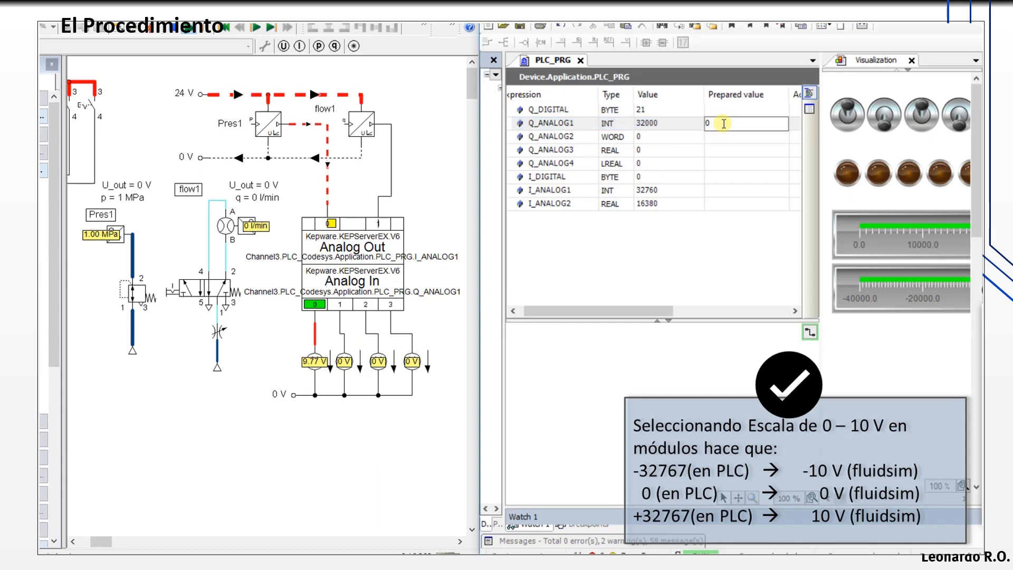
key("Return")
key("ctrl+F7")
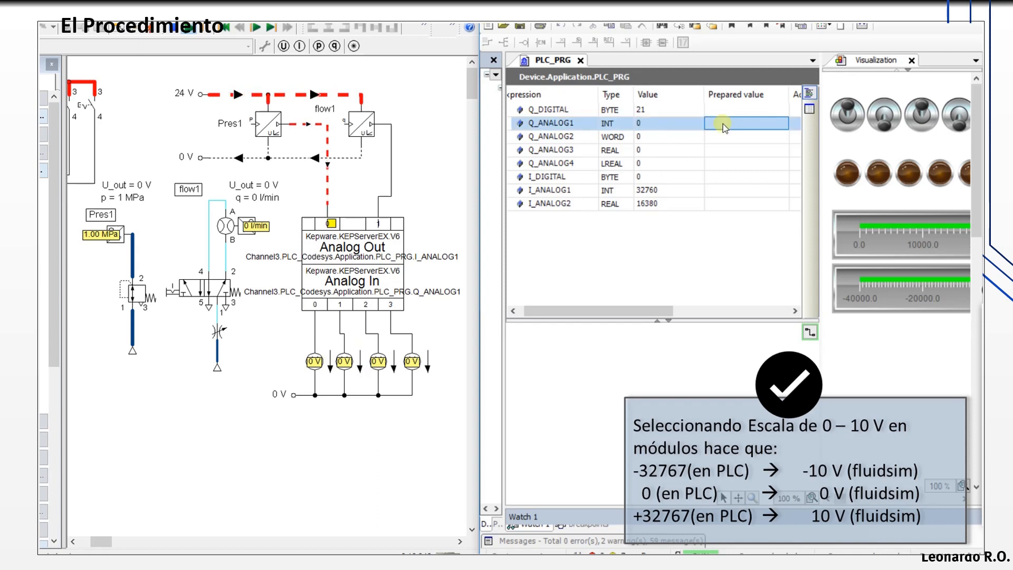
- Set Q_ANALOG1's prepared value to -16000 and write it to the PLC
left_click(724, 124)
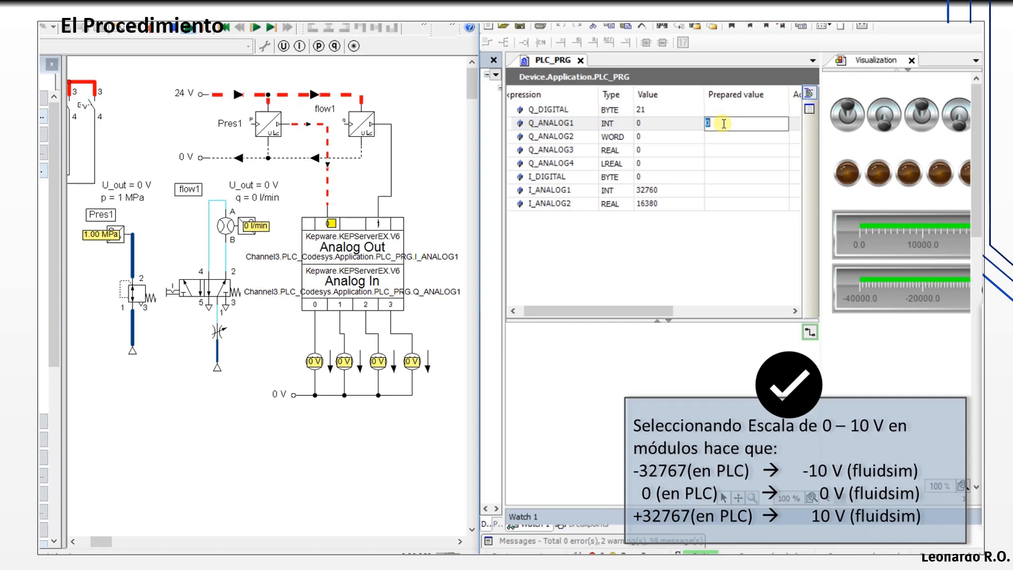
type("-16000")
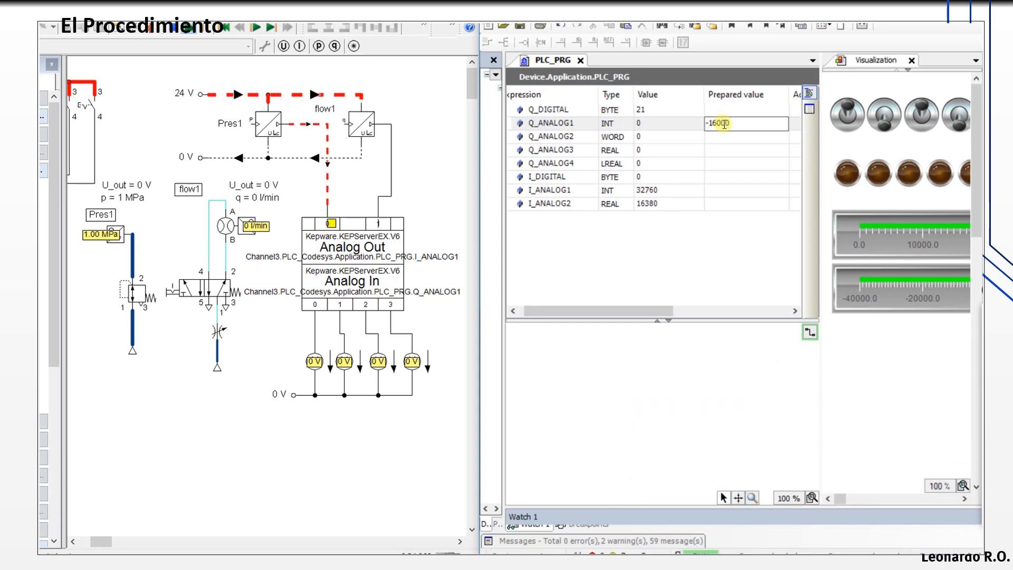
key("Return")
left_click(729, 137)
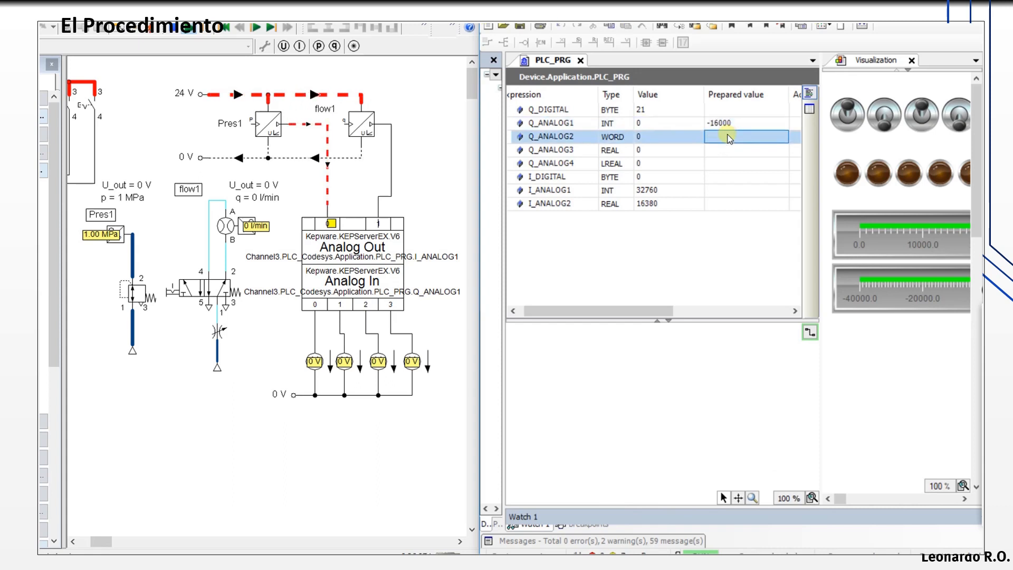
key("ctrl+F7")
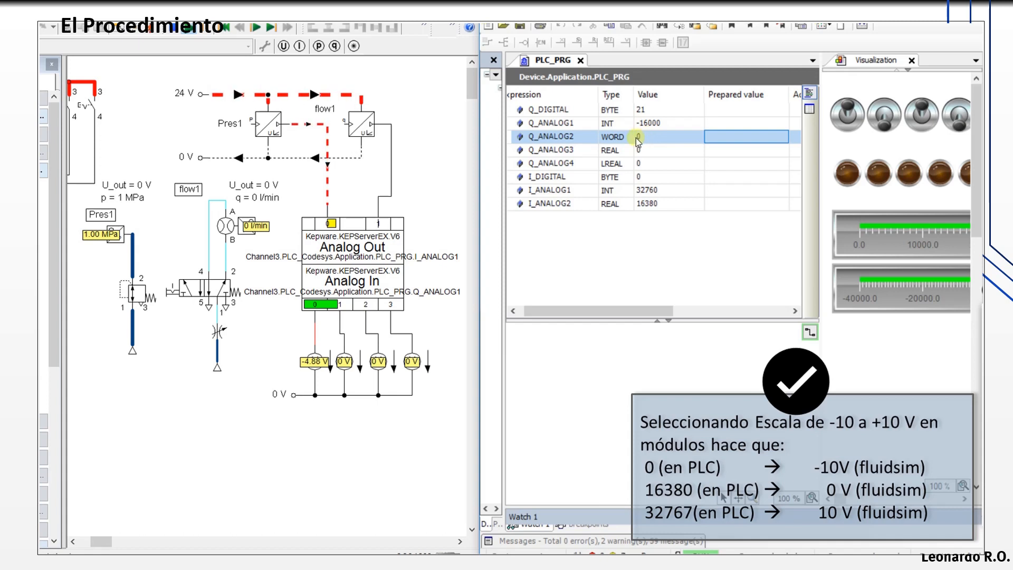
- Try to set Q_ANALOG2's prepared value to -16000
left_click(724, 139)
type("-16000")
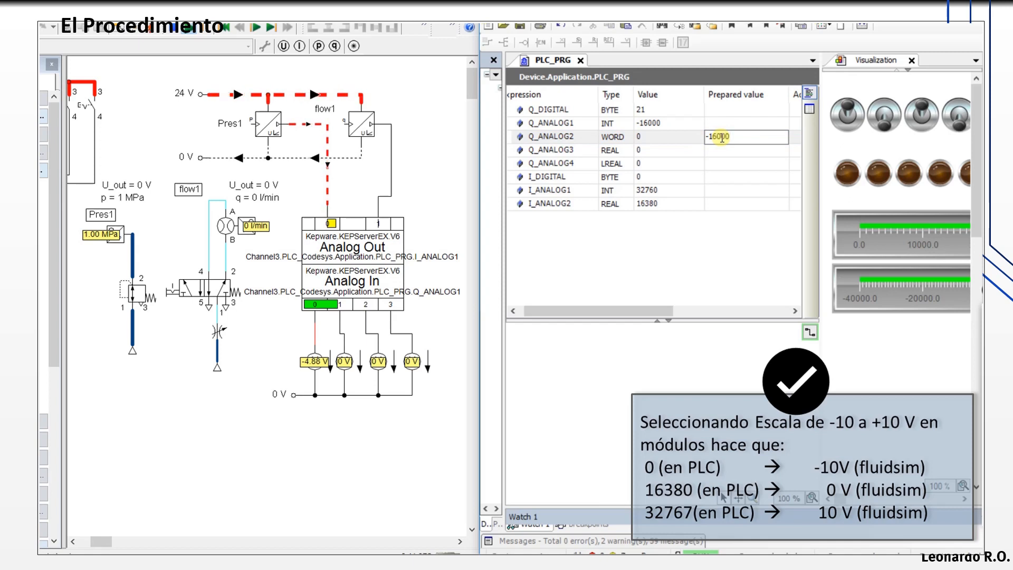
key("Return")
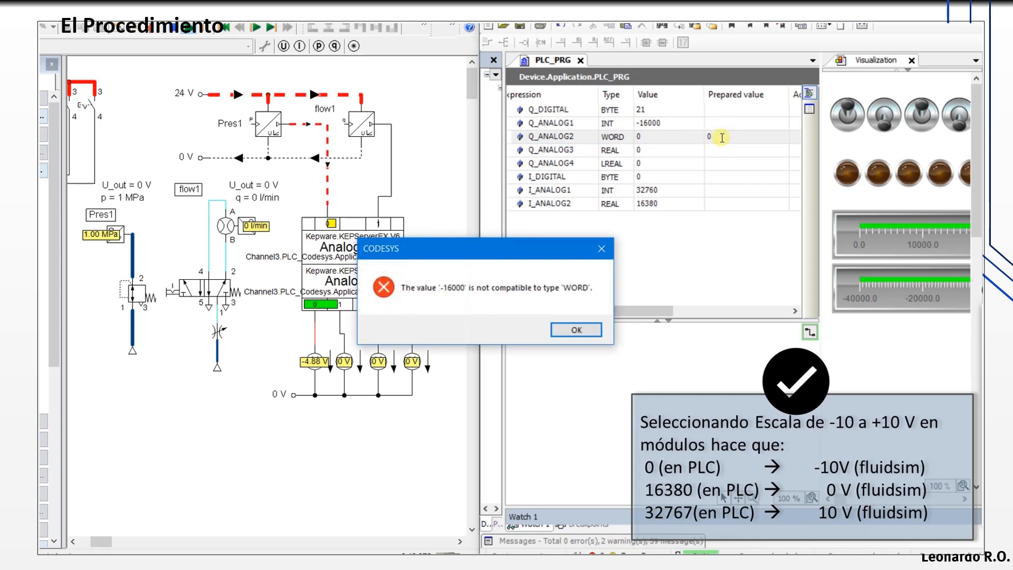
left_click(564, 330)
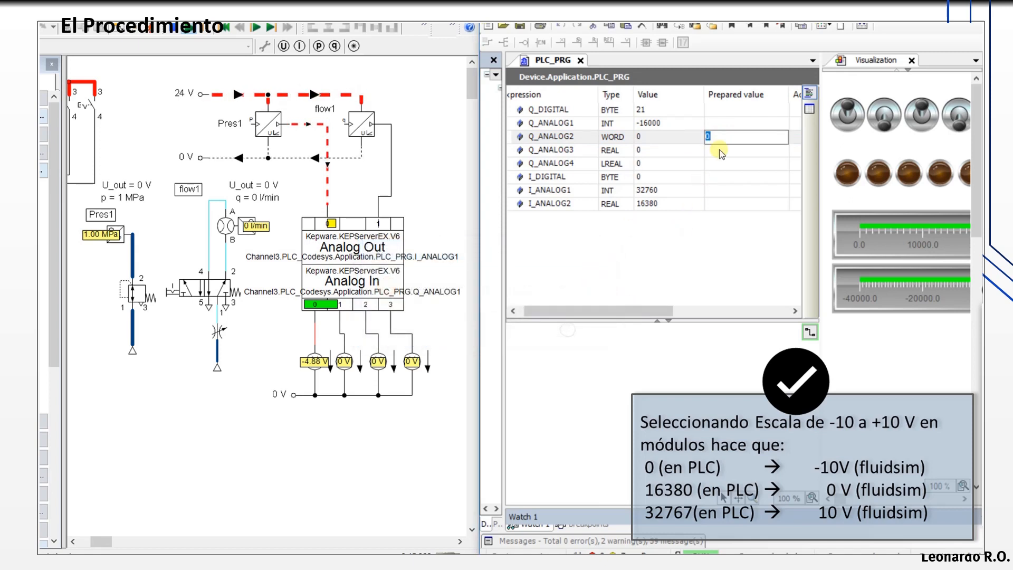
- Set Q_ANALOG2's prepared value to 16000 and write it to the PLC
type("16")
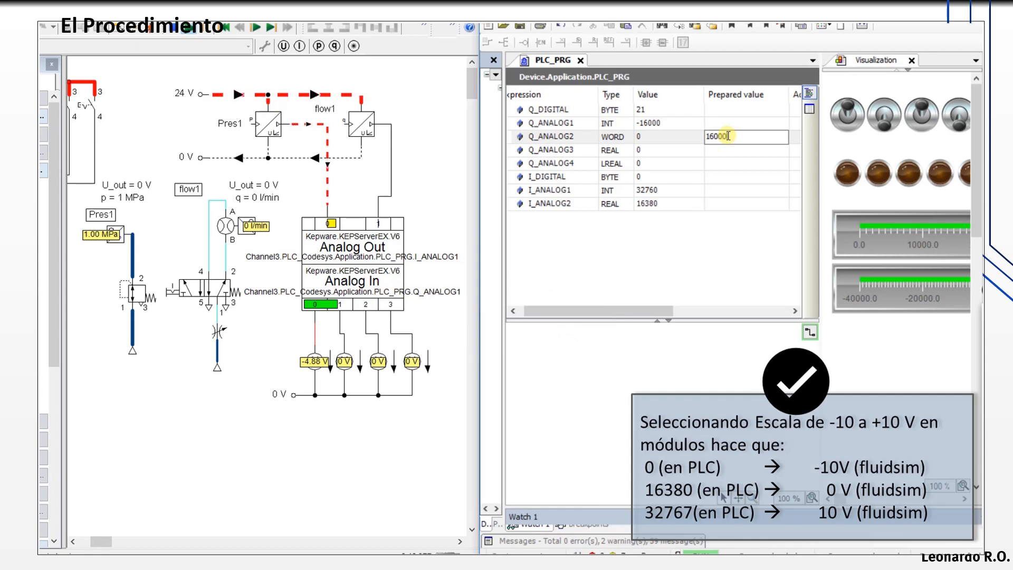
type("000")
key("Return")
key("ctrl+F7")
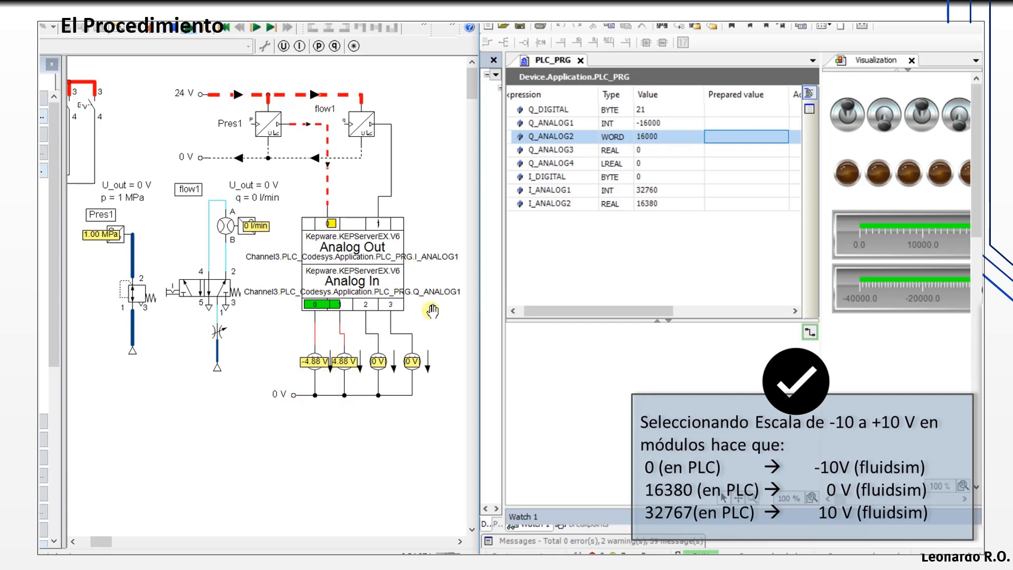
- Set Q_ANALOG3's prepared value to 32000.5645
left_click(727, 151)
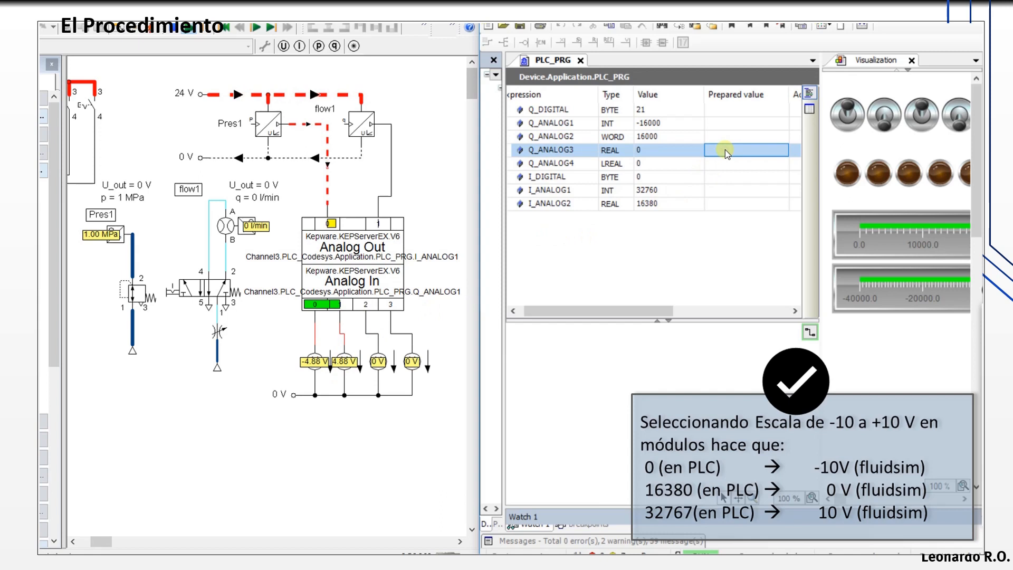
left_click(723, 153)
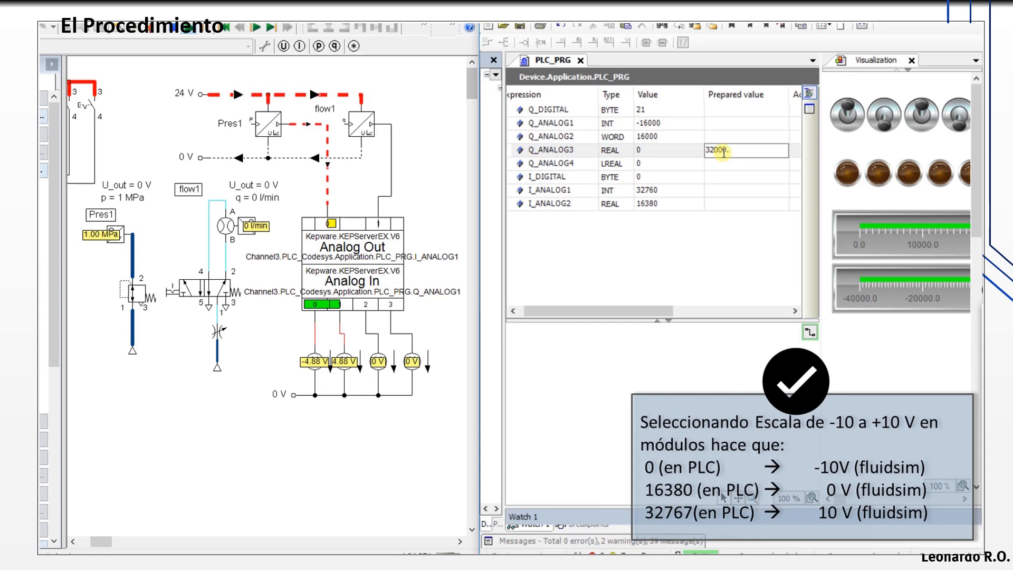
type("32000.5645")
left_click(723, 163)
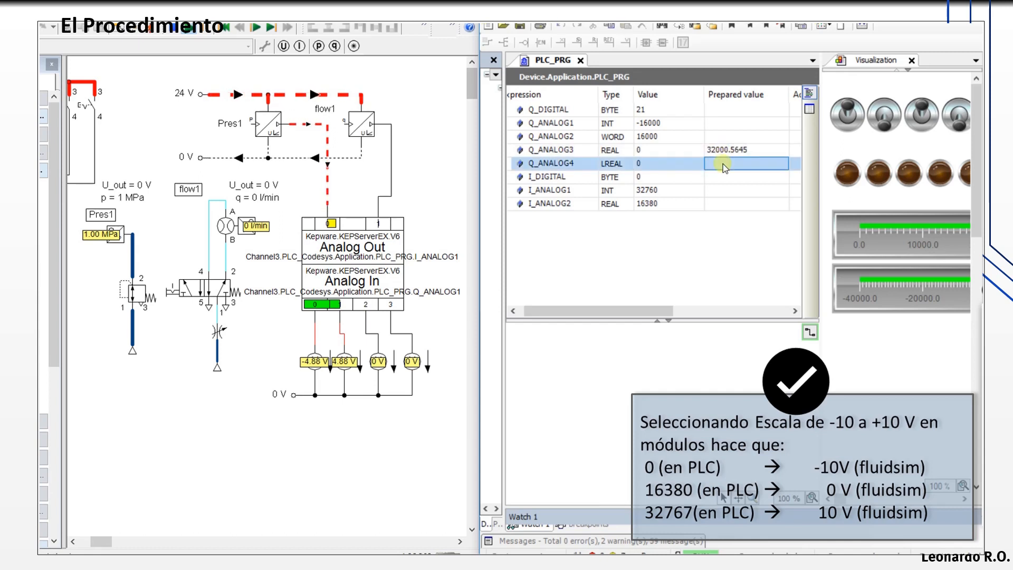
- Set Q_ANALOG4's prepared value to 32000.999 and write the prepared values of Q_ANALOG3 and Q_ANALOG4 to the PLC
left_click(723, 164)
type("35")
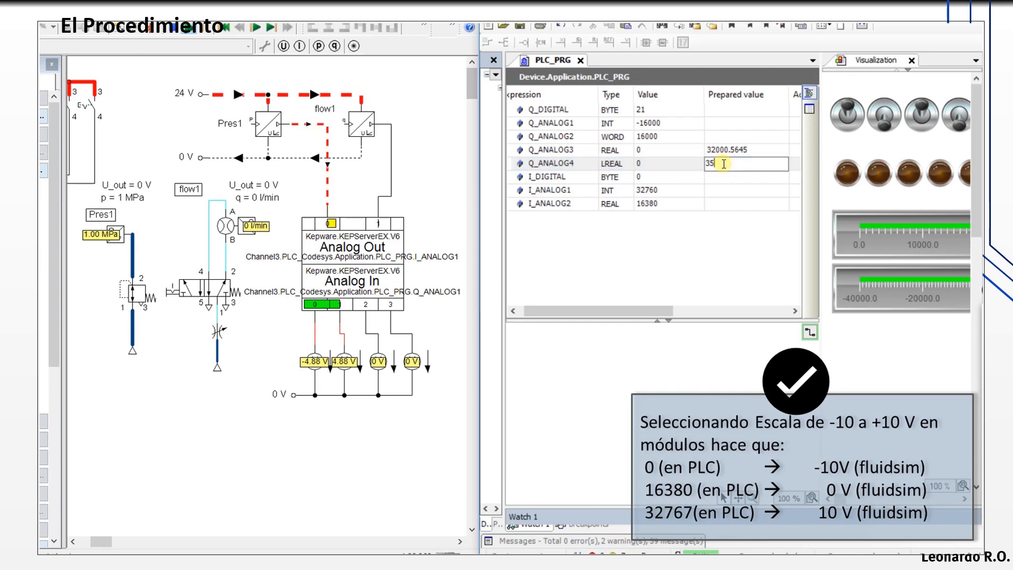
type("000.999")
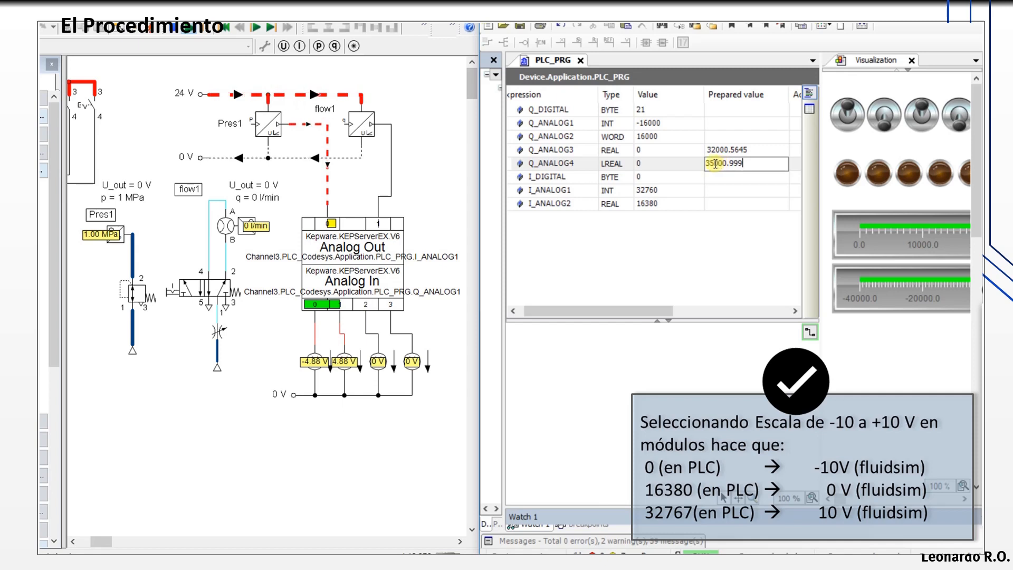
left_click(715, 164)
key("BackSpace")
type("2")
left_click(731, 190)
left_click(739, 151)
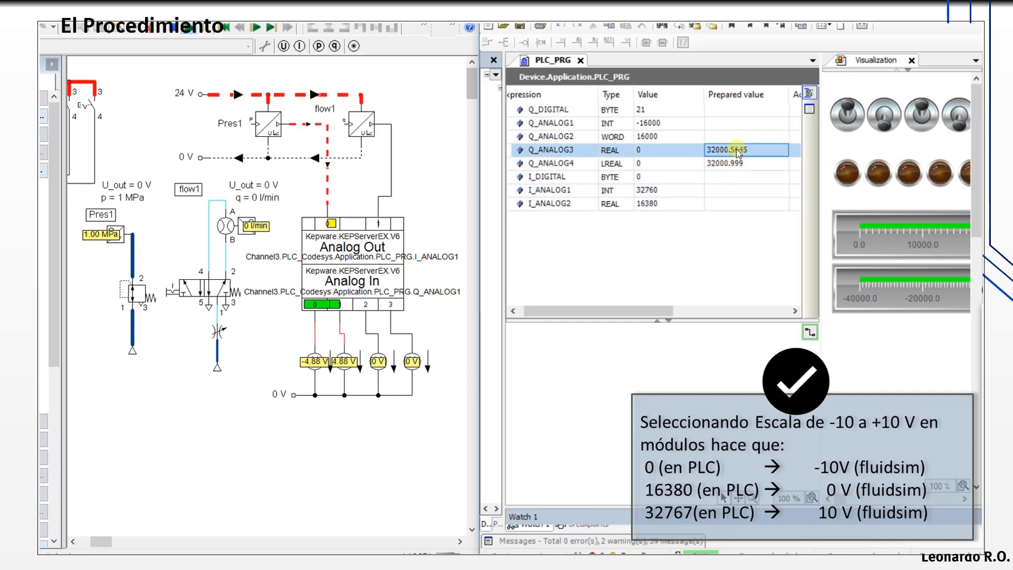
left_click(719, 164)
key("ctrl+F7")
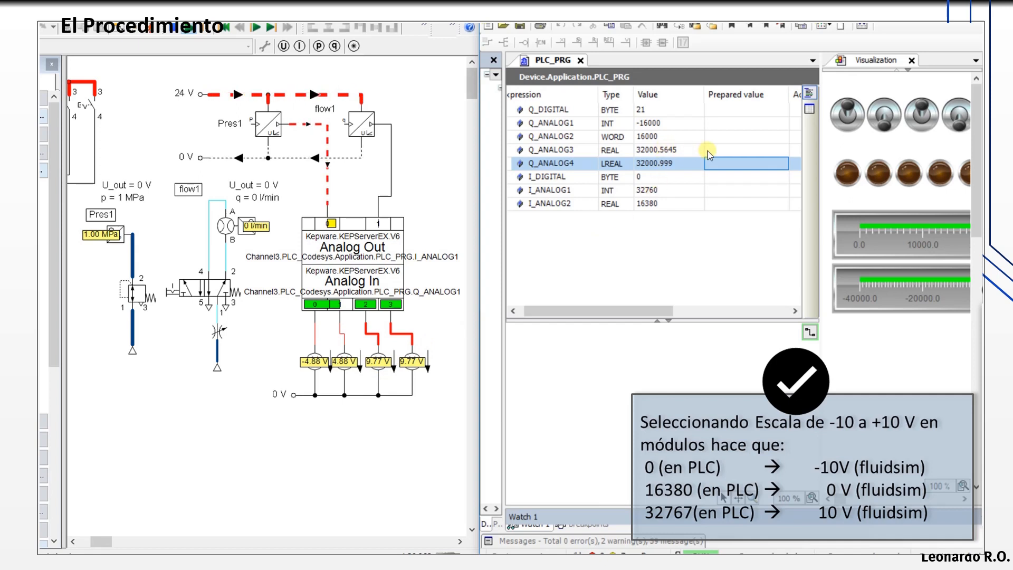
- Set Q_ANALOG3's prepared value to 32000 and write it to the PLC
left_click(725, 155)
type("32000")
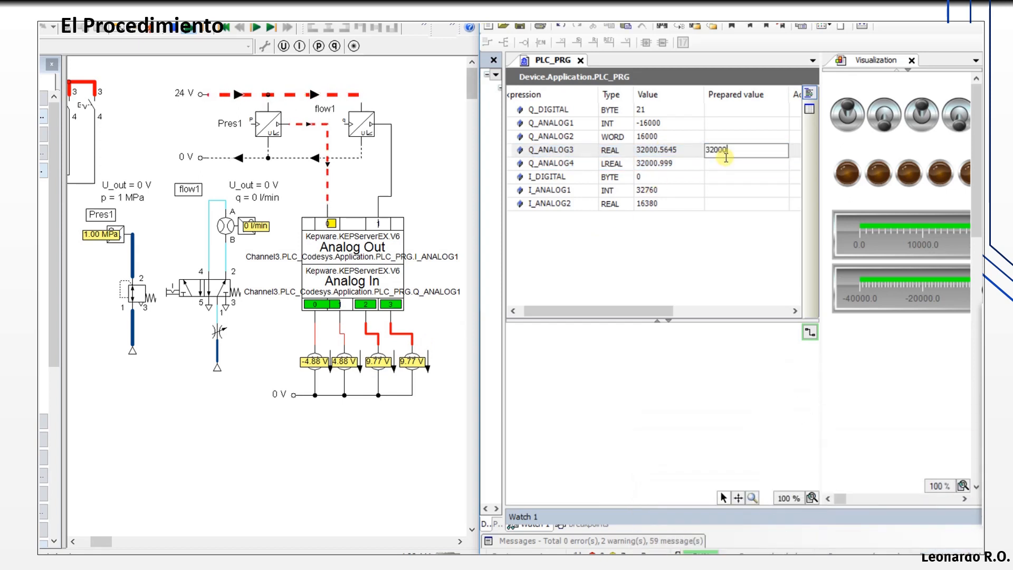
key("Return")
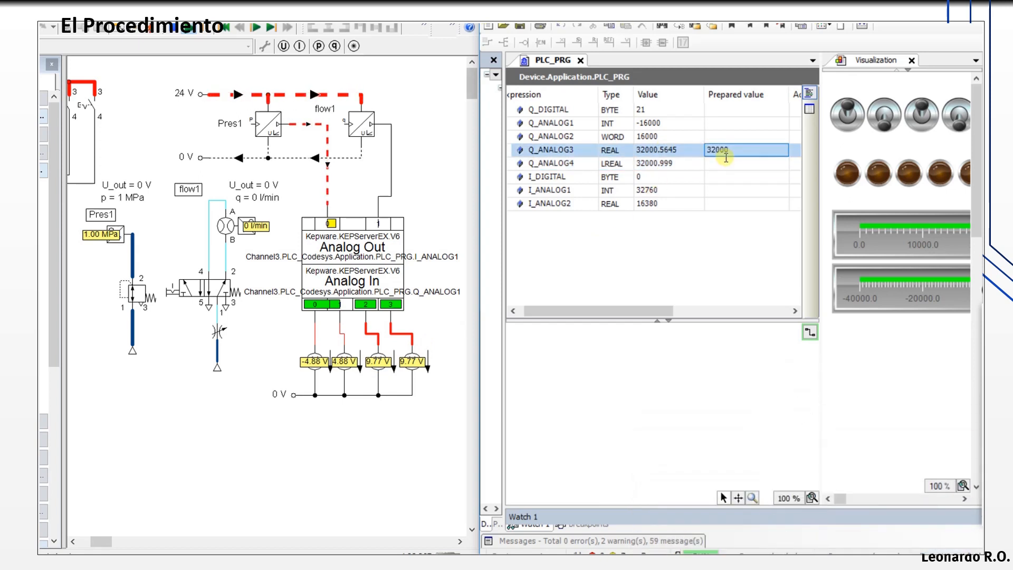
key("ctrl+F7")
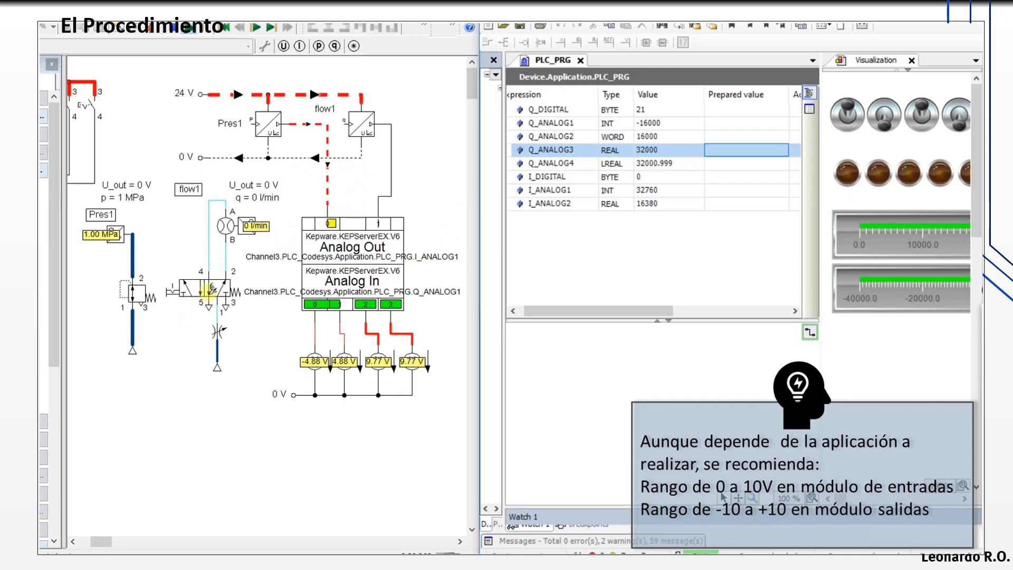
- Set the opening level of the throttle valve below the directional valve to 100
left_click(221, 288)
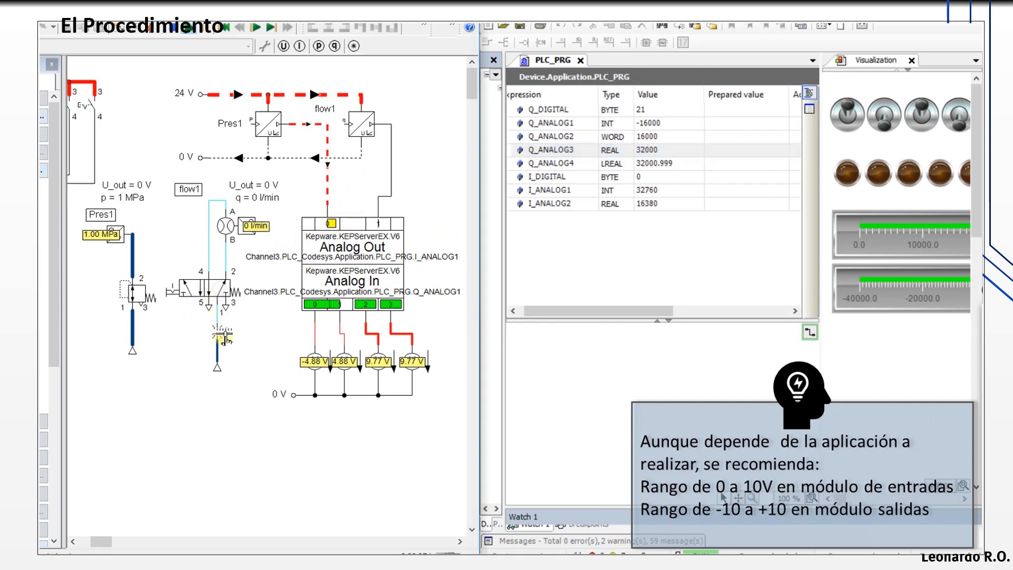
double_click(218, 332)
left_click_drag(233, 427, 275, 429)
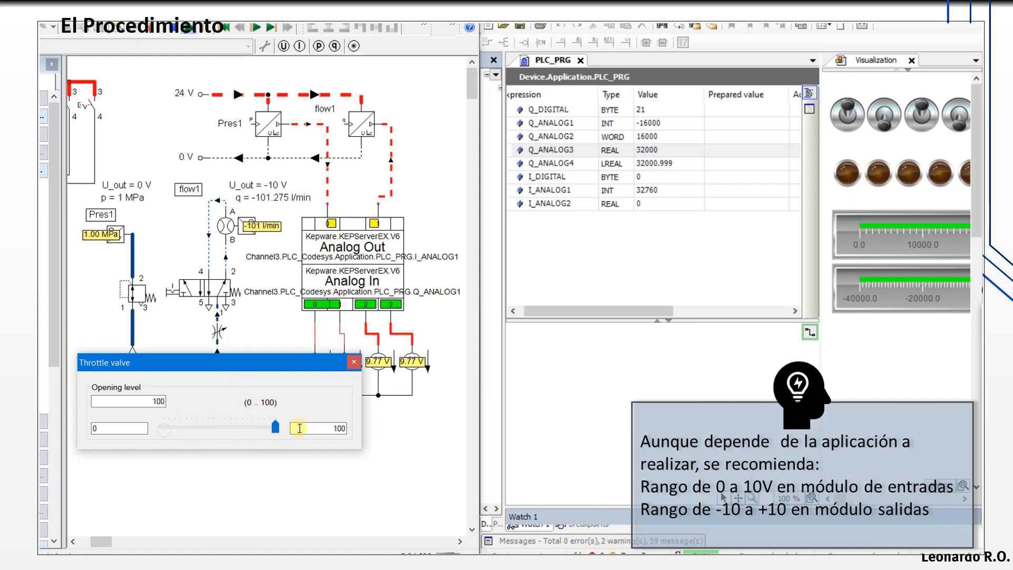
left_click(354, 362)
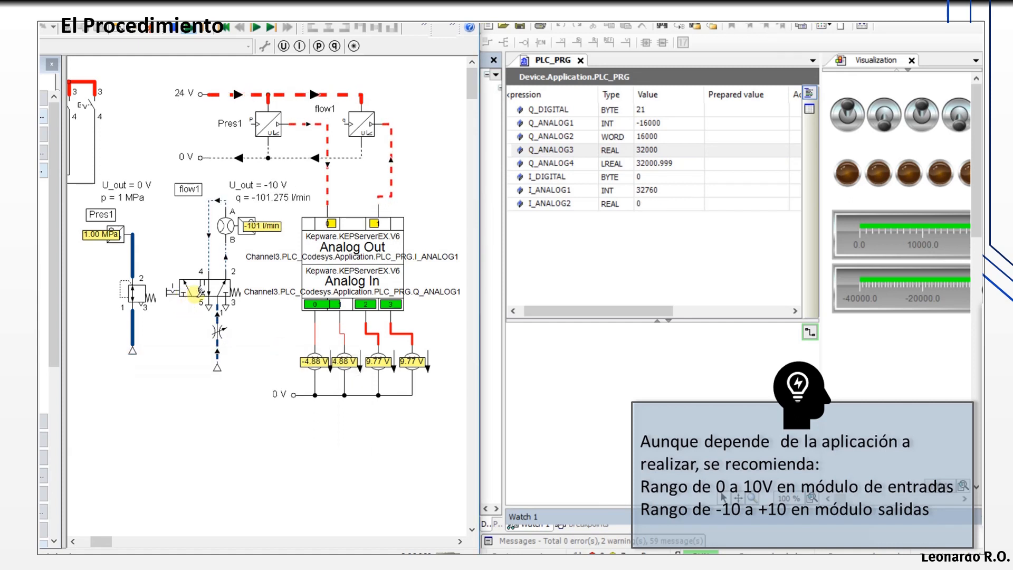
- Switch the directional valve back and forth to reverse the flow through the flow1 sensor, ending in its spring-return position
left_click(193, 294)
left_click(194, 295)
left_click(194, 295)
left_click(194, 294)
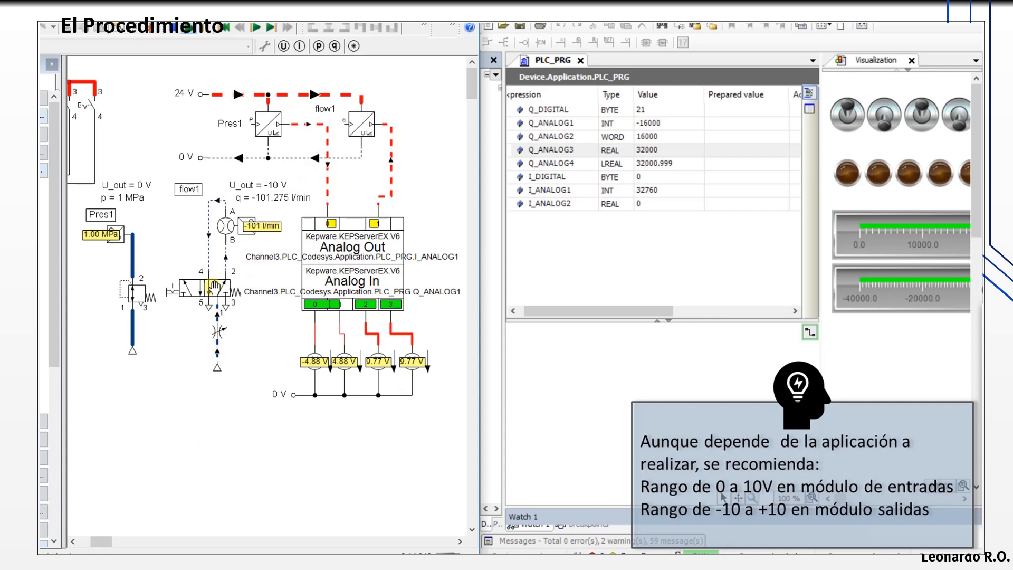
left_click(216, 289)
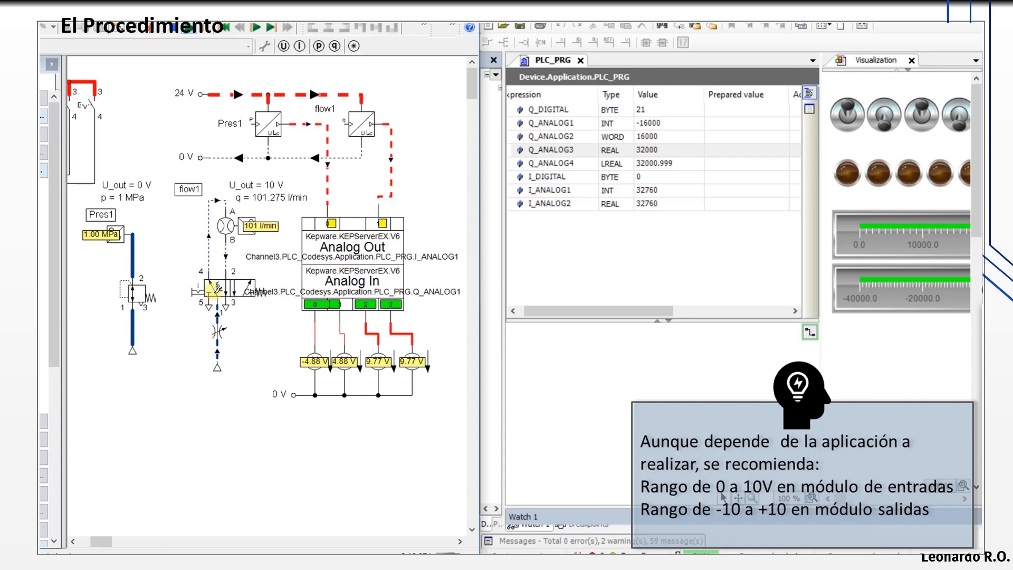
left_click(214, 288)
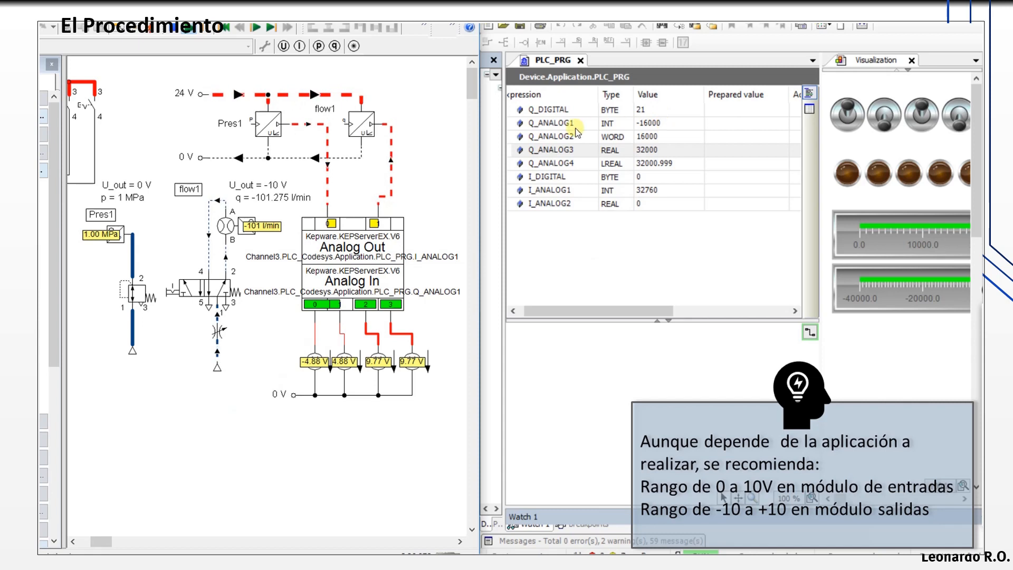
- Set Q_ANALOG1's prepared value to -32000 and write it to the PLC
left_click(718, 124)
type("-30000")
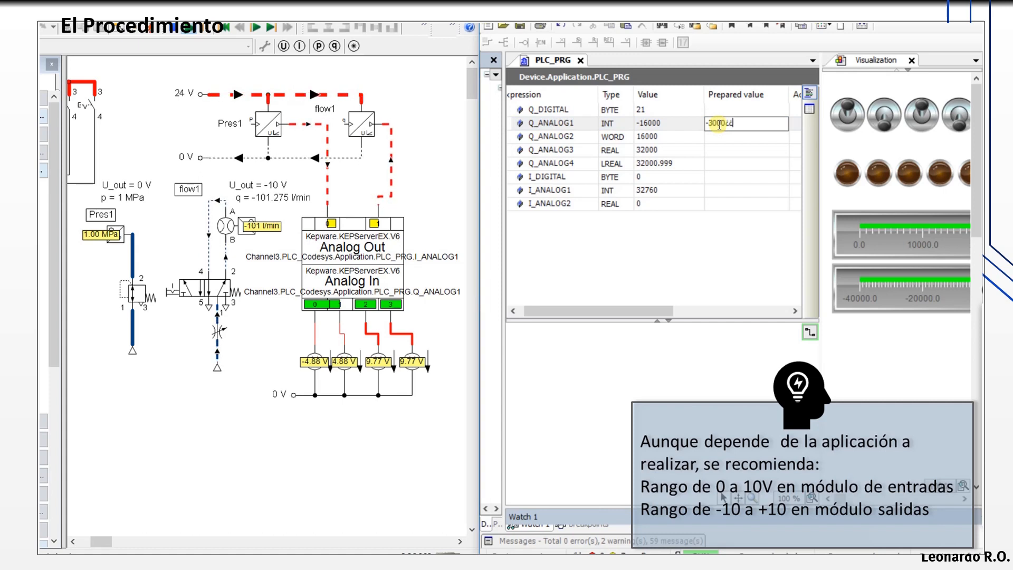
key("BackSpace")
key("BackSpace")
key("BackSpace")
type("2000")
left_click(723, 153)
left_click(733, 124)
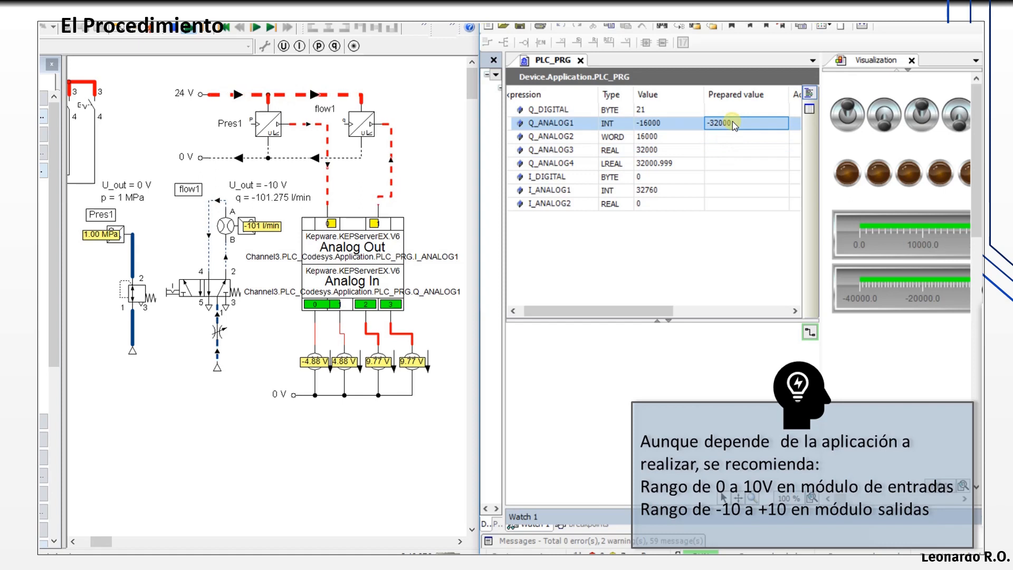
key("ctrl+F7")
- Set Q_ANALOG1's prepared value to 32000 and write it to the PLC
left_click(728, 124)
type("32000")
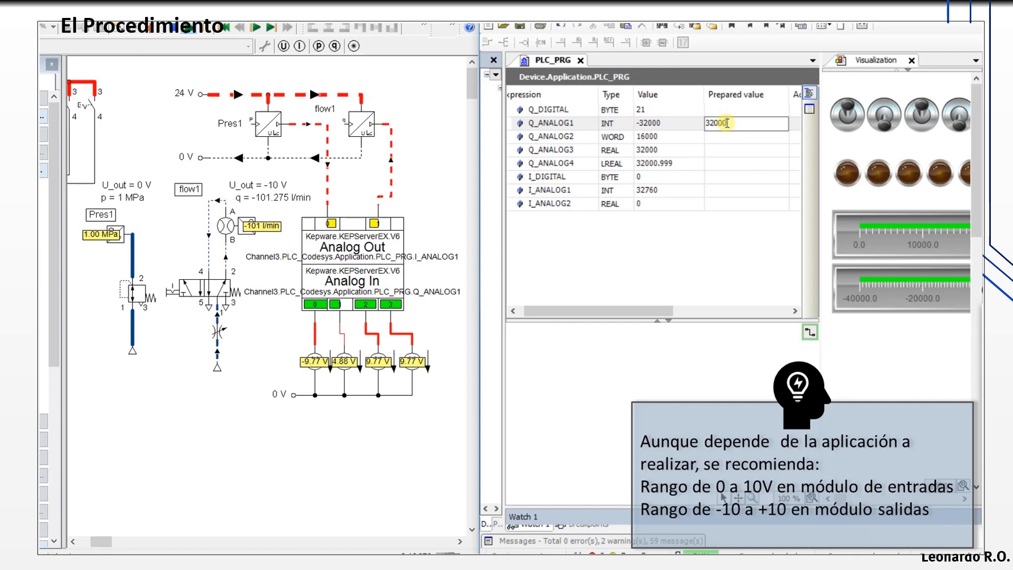
key("Return")
key("ctrl+F7")
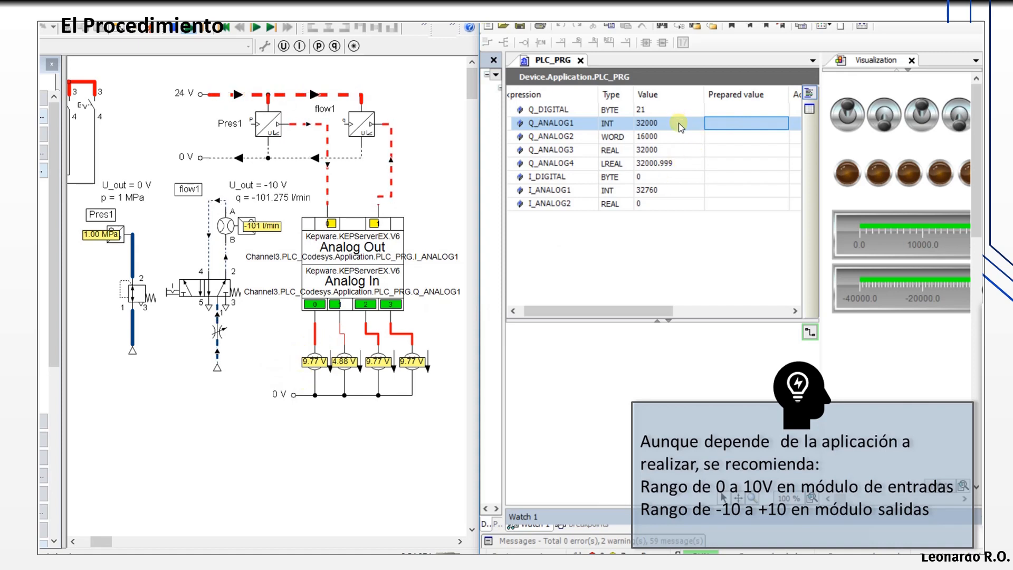
- Try to set Q_ANALOG1's prepared value to 50000 and clear the entry
double_click(731, 122)
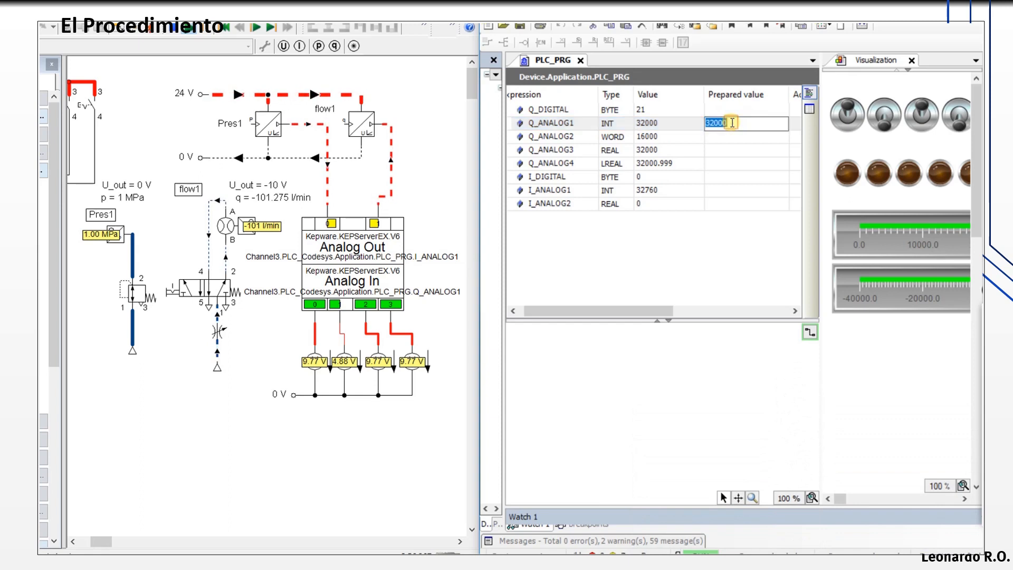
type("500")
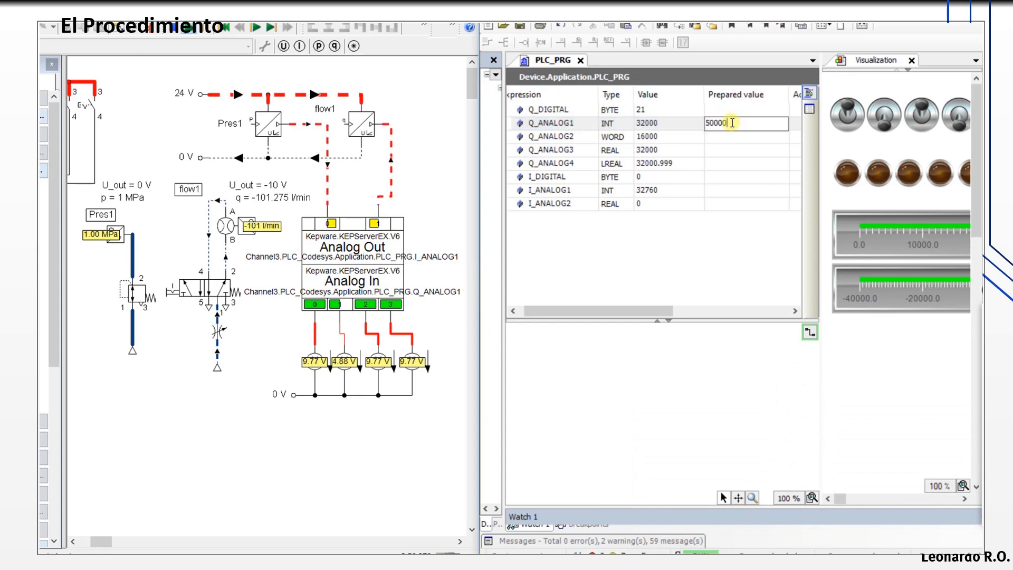
key("Return")
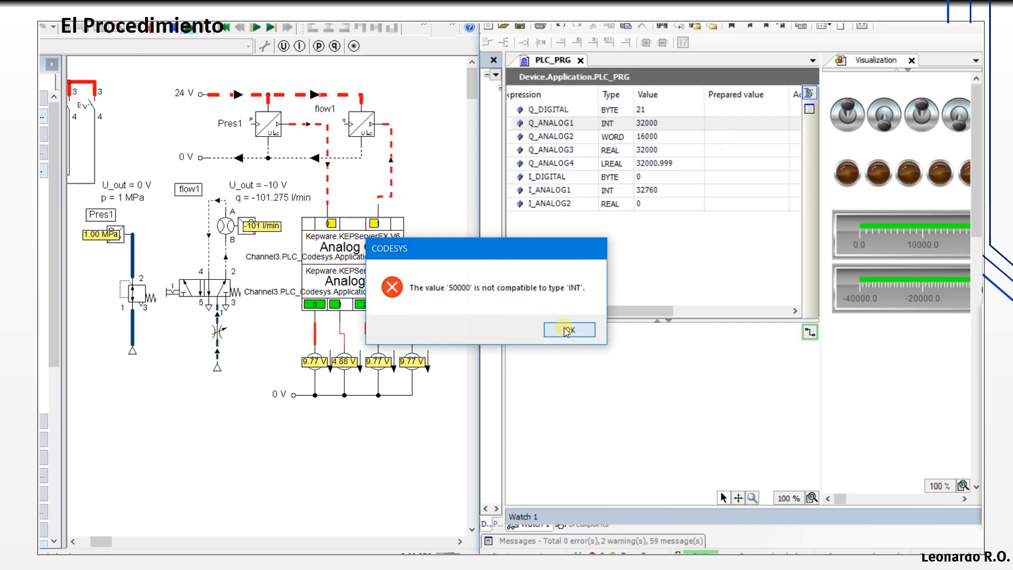
left_click(563, 330)
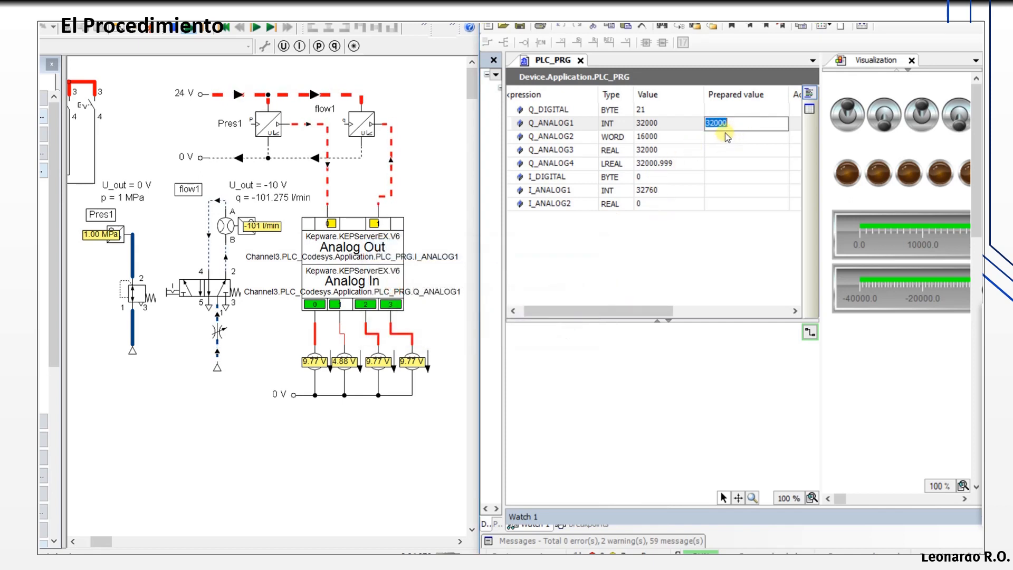
key("BackSpace")
- Set Q_ANALOG2's prepared value to 50000 and write it to the PLC
left_click(719, 136)
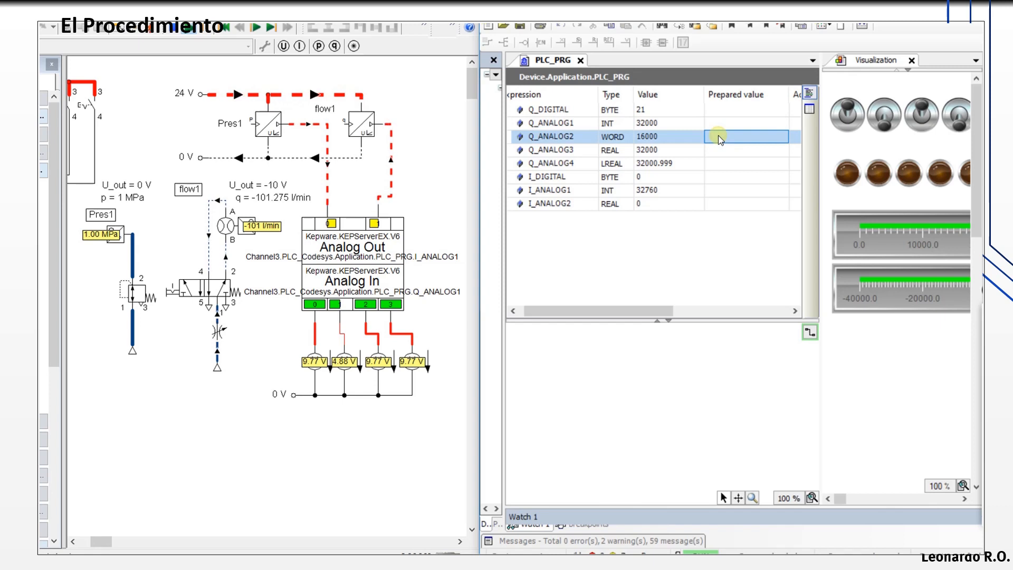
left_click(719, 137)
type("50000")
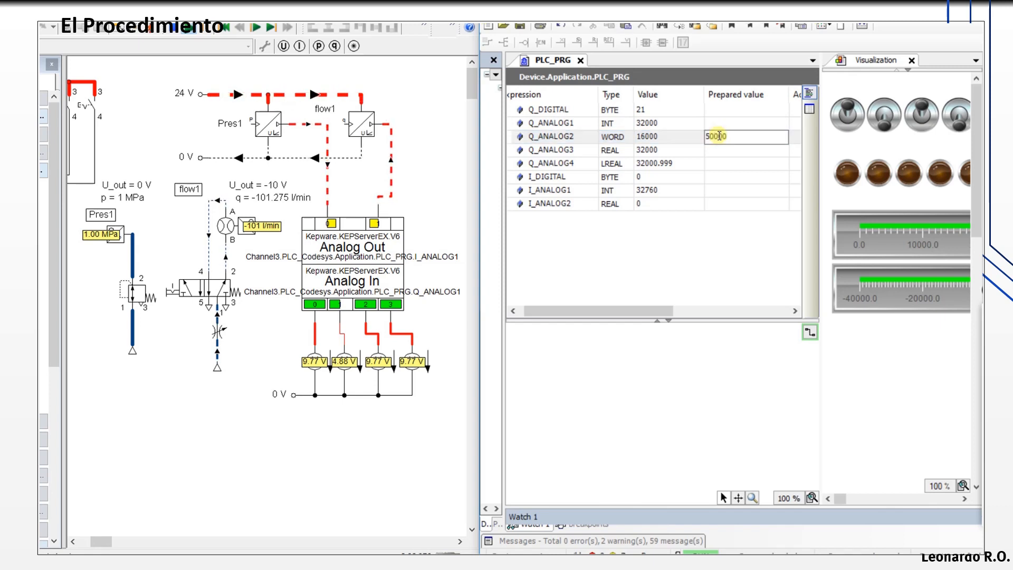
key("Return")
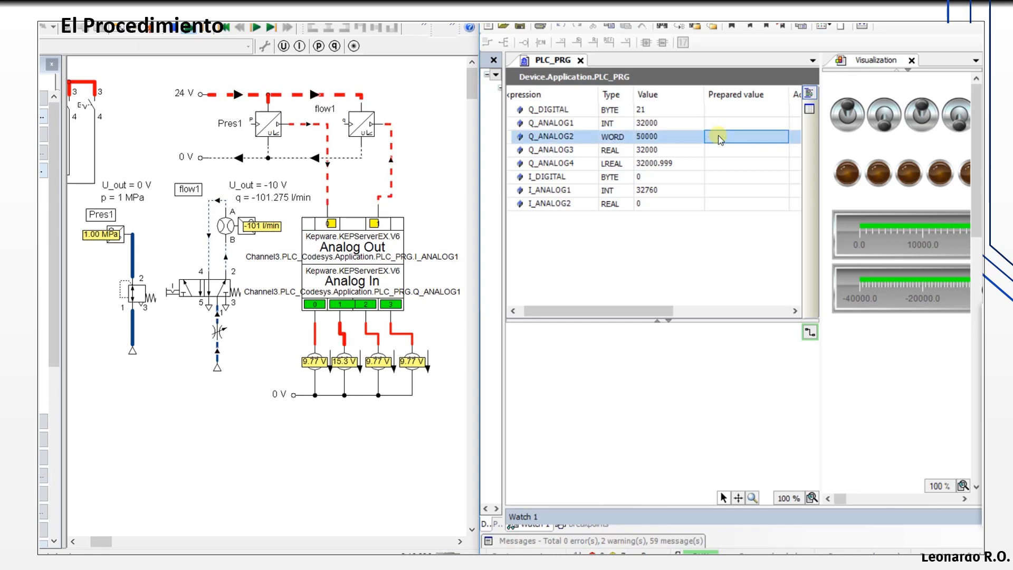
key("ctrl+F7")
- Widen the Visualization view and turn on the sixth toggle switch to test the digital outputs
left_click_drag(819, 153, 716, 155)
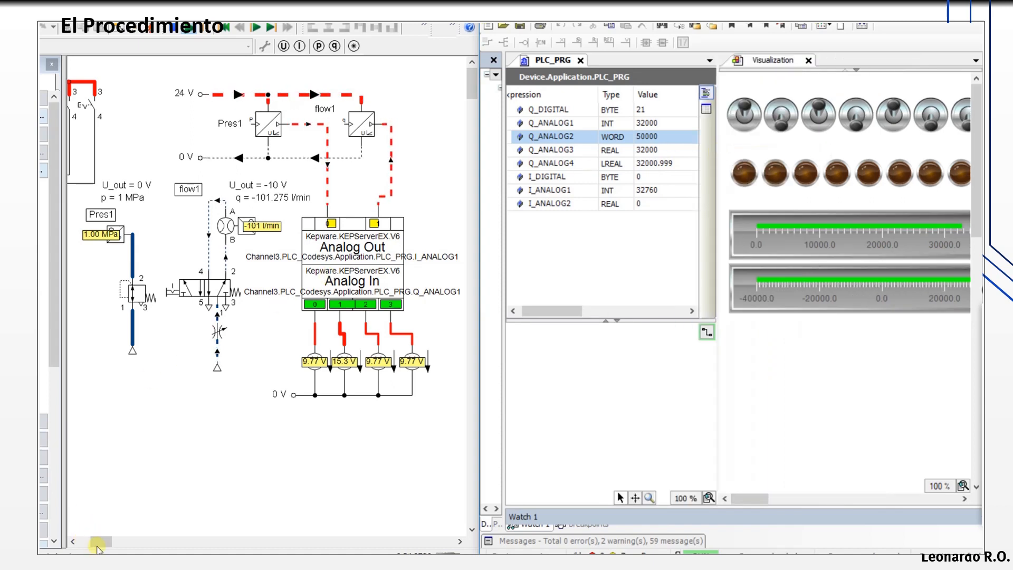
left_click_drag(101, 542, 95, 541)
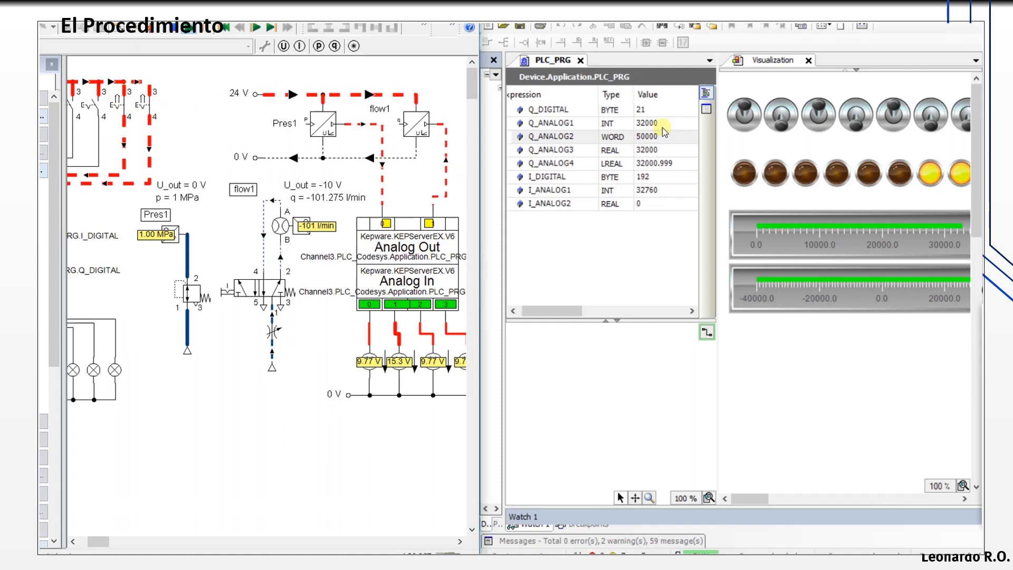
left_click(932, 118)
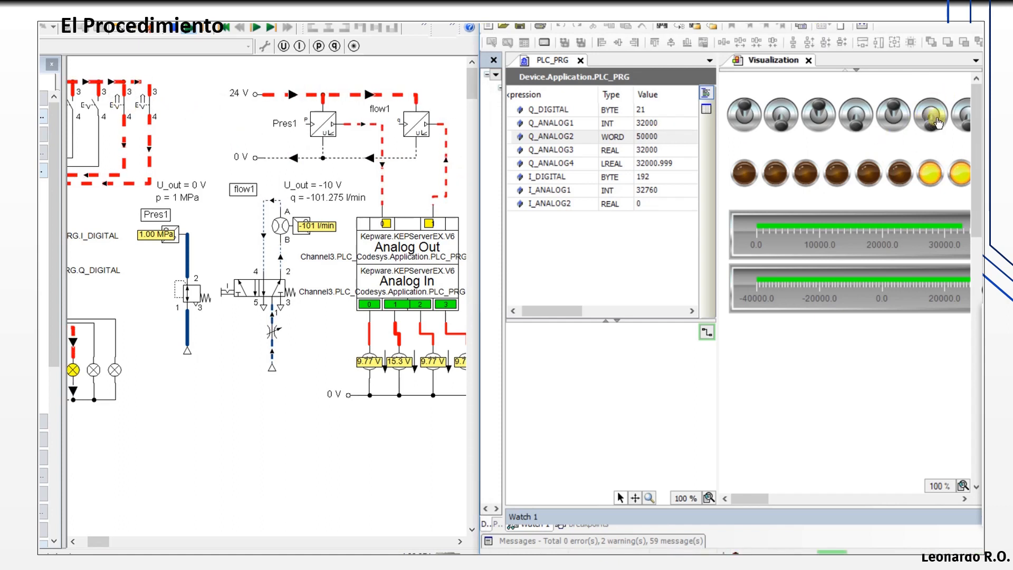
left_click(927, 126)
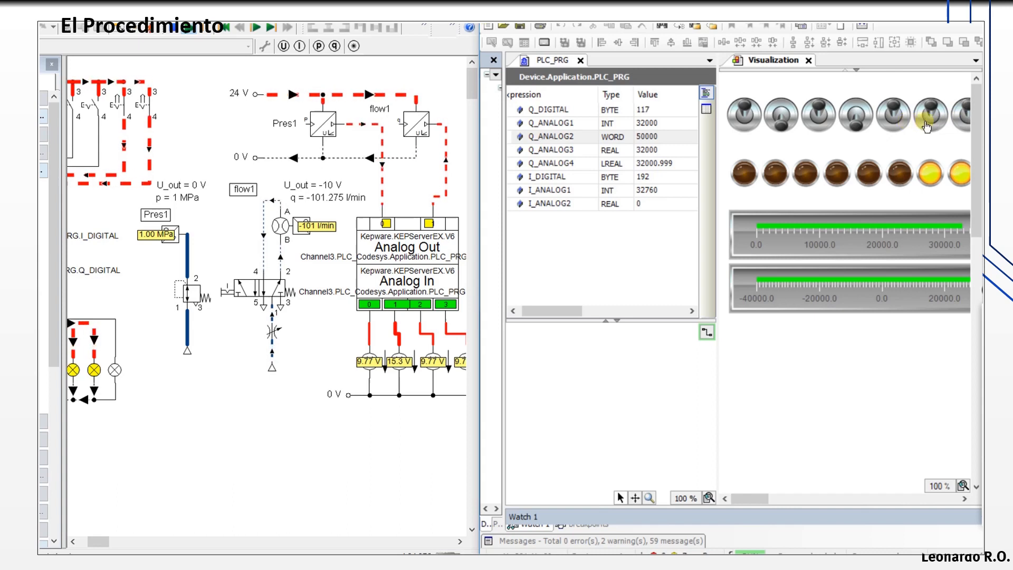